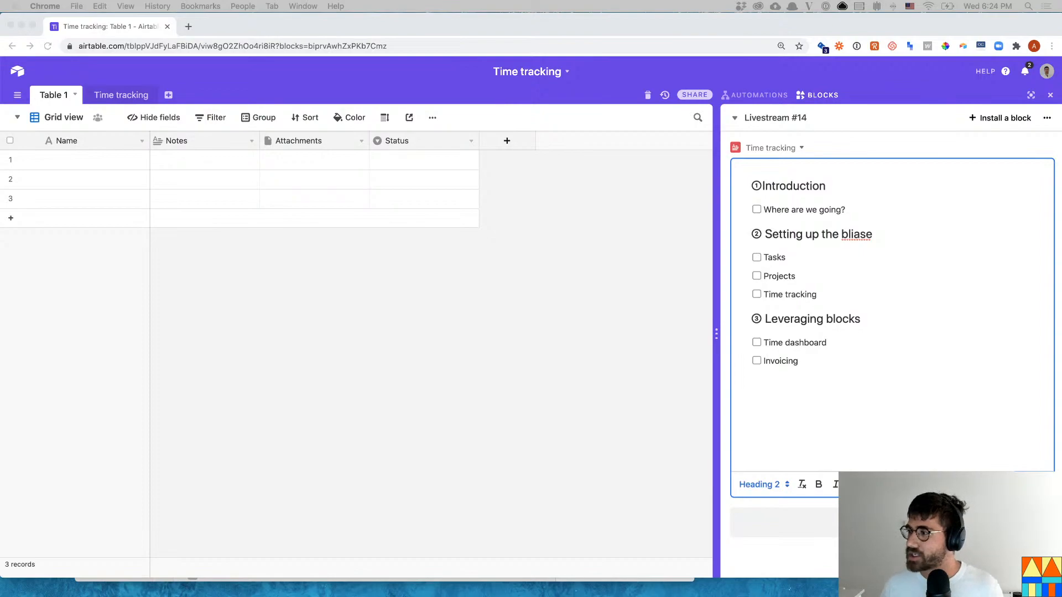
- Delete the stray letters in 'bliase' so the agenda heading reads 'Setting up the base'
{"action": "left_click", "coordinate": [853, 234]}
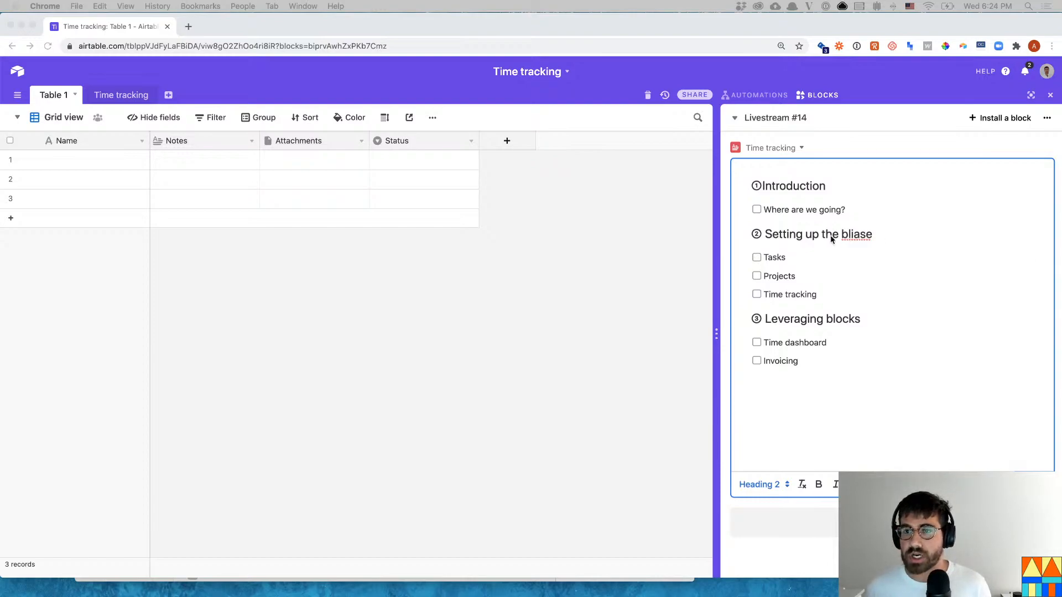
{"action": "left_click", "coordinate": [854, 235]}
{"action": "key", "text": "BackSpace"}
{"action": "key", "text": "BackSpace"}
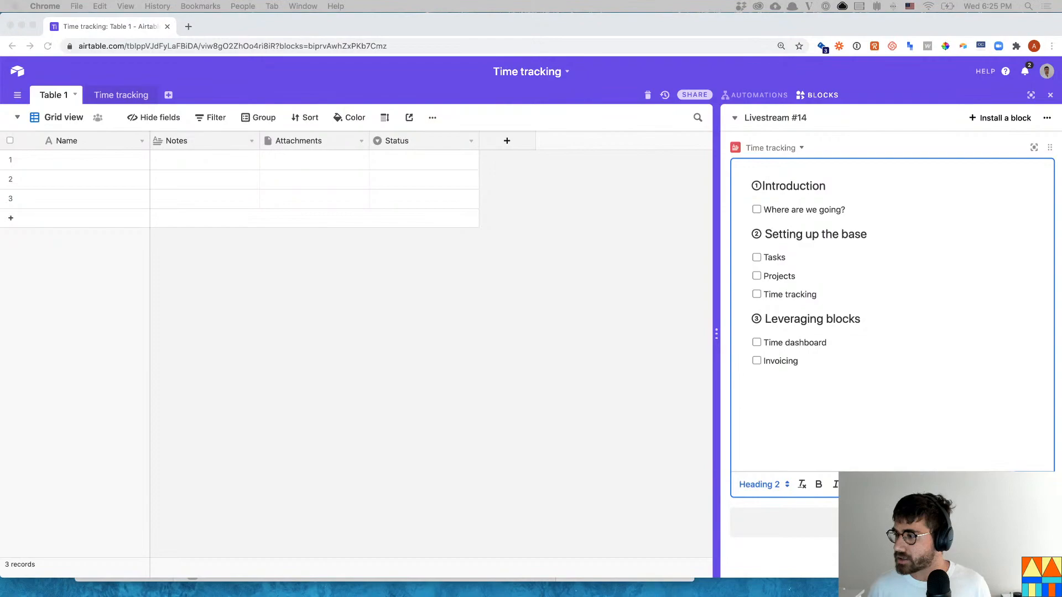
{"action": "key", "text": "super+Tab"}
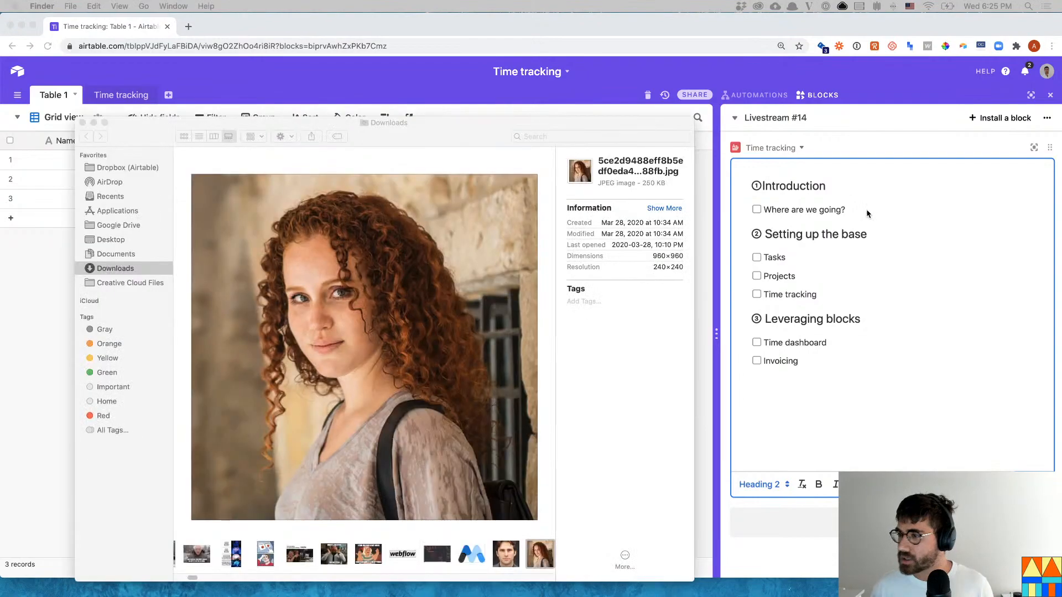
- Close the Finder Downloads window, dismiss the Dock's Downloads stack, and return to Chrome
{"action": "key", "text": "super+w"}
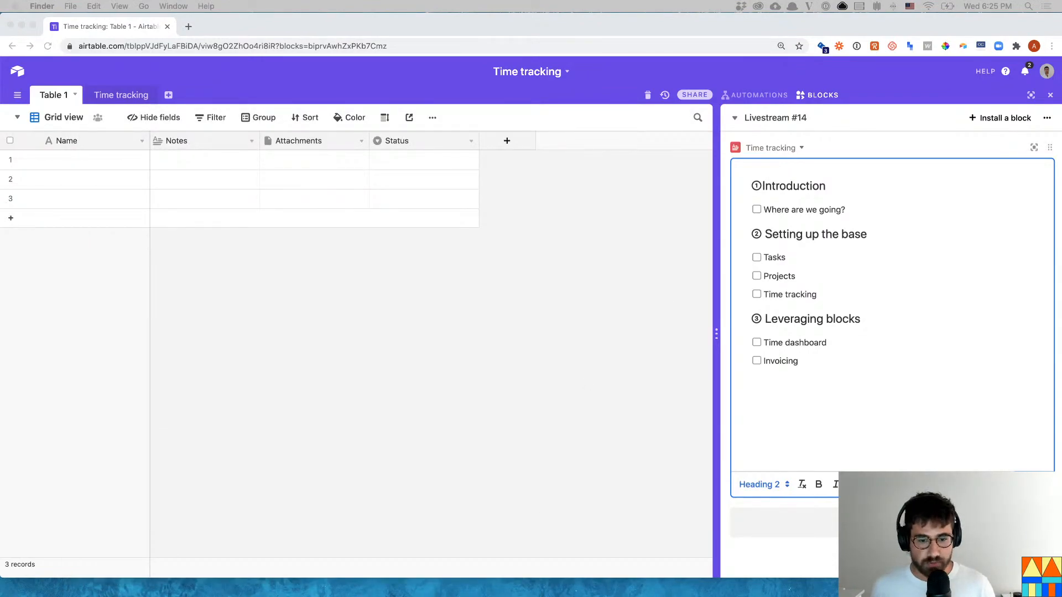
{"action": "left_click", "coordinate": [571, 587]}
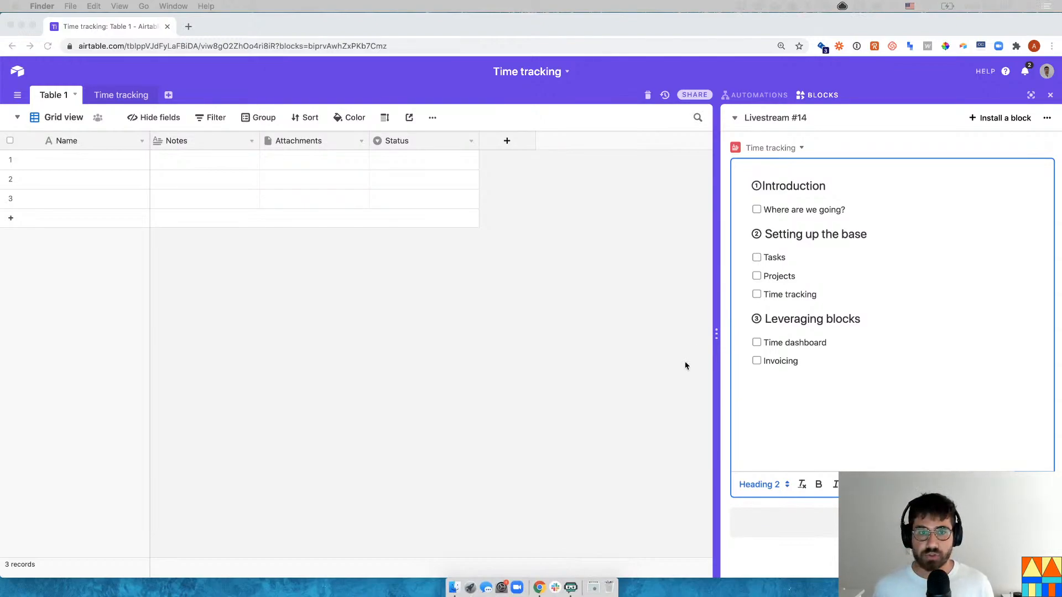
{"action": "left_click", "coordinate": [593, 587]}
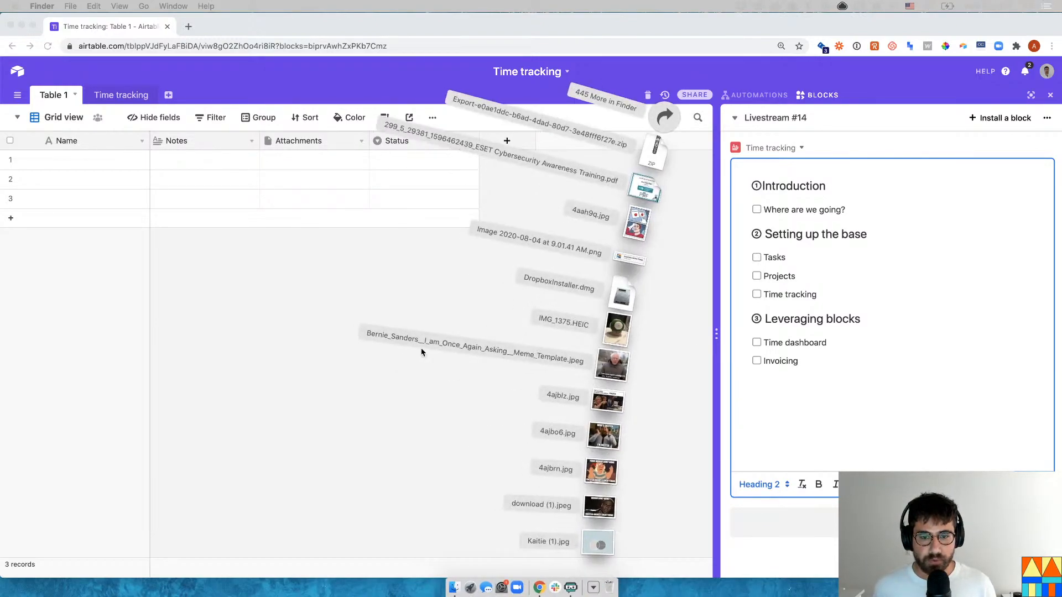
{"action": "left_click", "coordinate": [281, 396]}
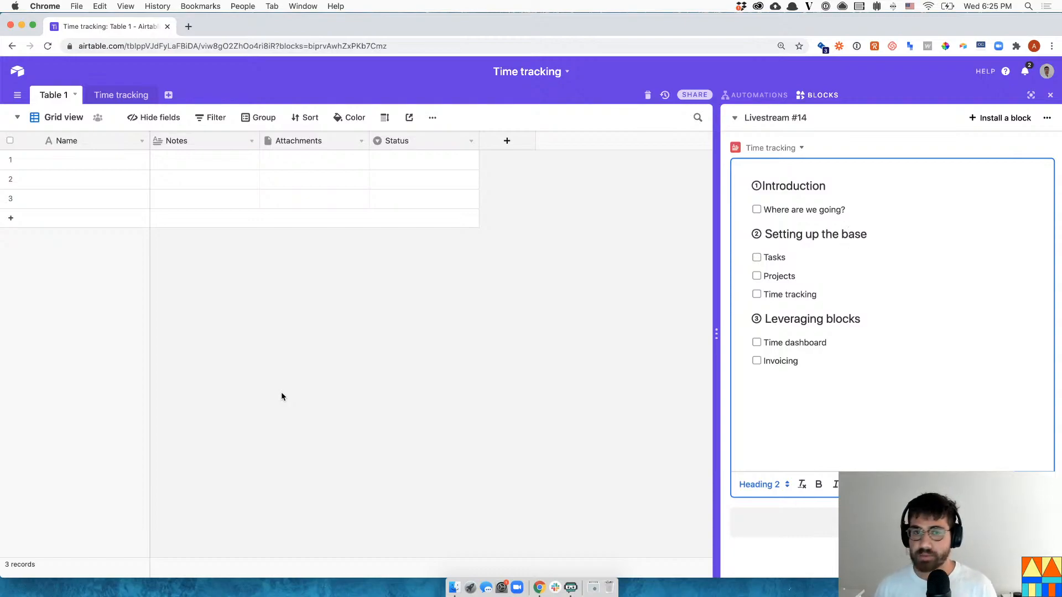
{"action": "left_click", "coordinate": [819, 260]}
{"action": "left_click", "coordinate": [853, 210]}
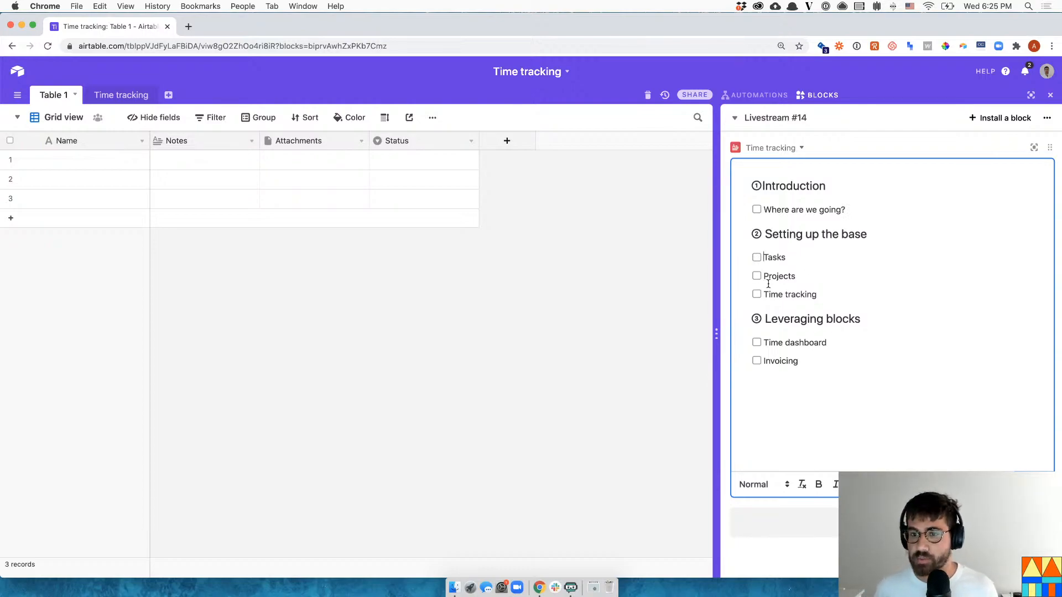
{"action": "mouse_move", "coordinate": [817, 296]}
{"action": "left_mouse_down"}
{"action": "mouse_move", "coordinate": [762, 296]}
{"action": "mouse_move", "coordinate": [821, 296]}
{"action": "left_mouse_up"}
{"action": "left_click", "coordinate": [821, 296]}
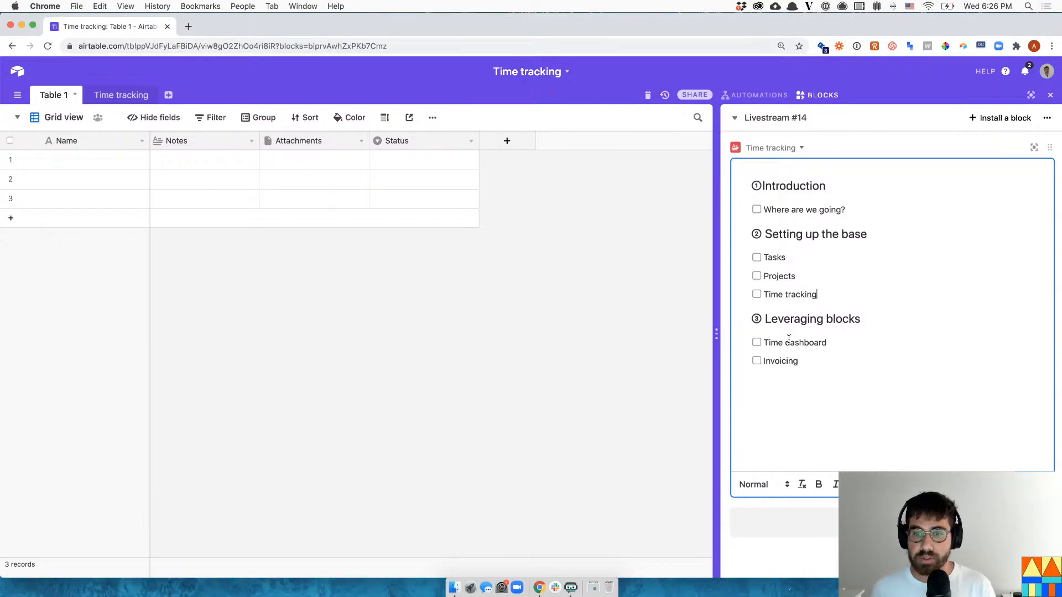
{"action": "left_click", "coordinate": [800, 363]}
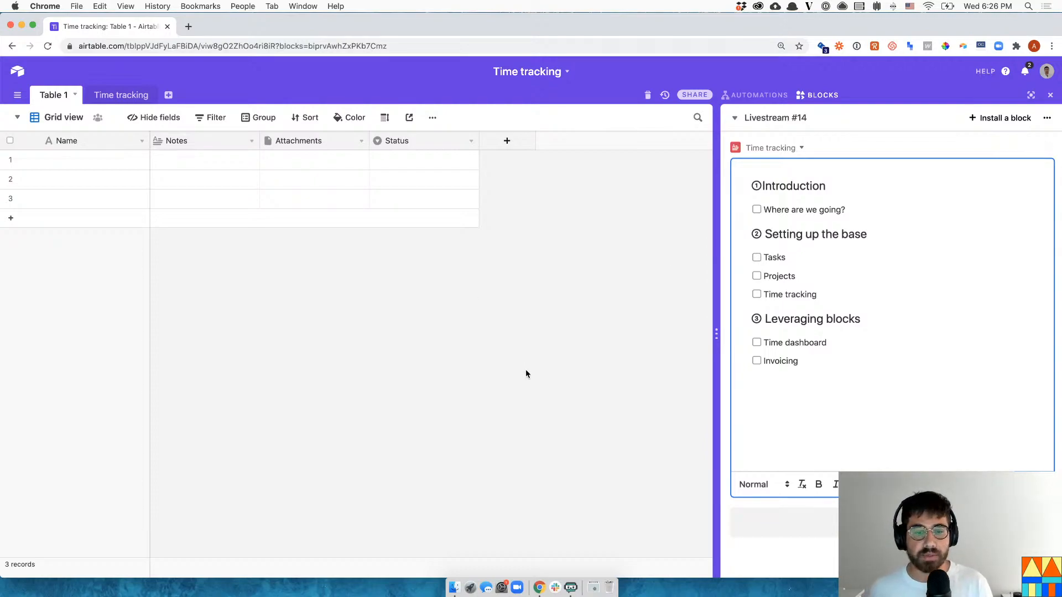
{"action": "left_click", "coordinate": [463, 278]}
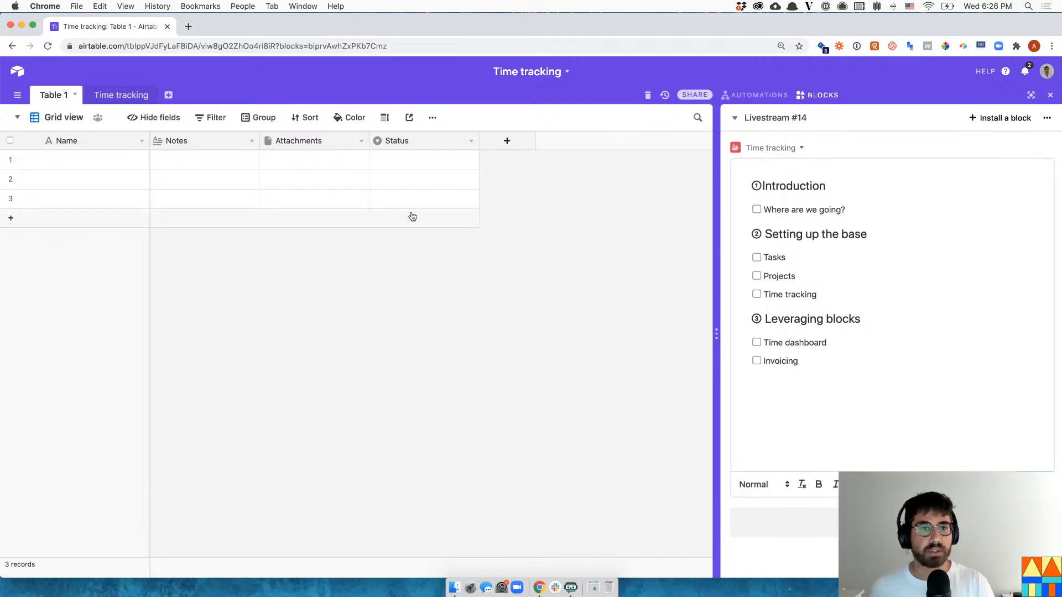
- Rename the Table 1 table to Projects
{"action": "double_click", "coordinate": [52, 99]}
{"action": "type", "text": "Projects"}
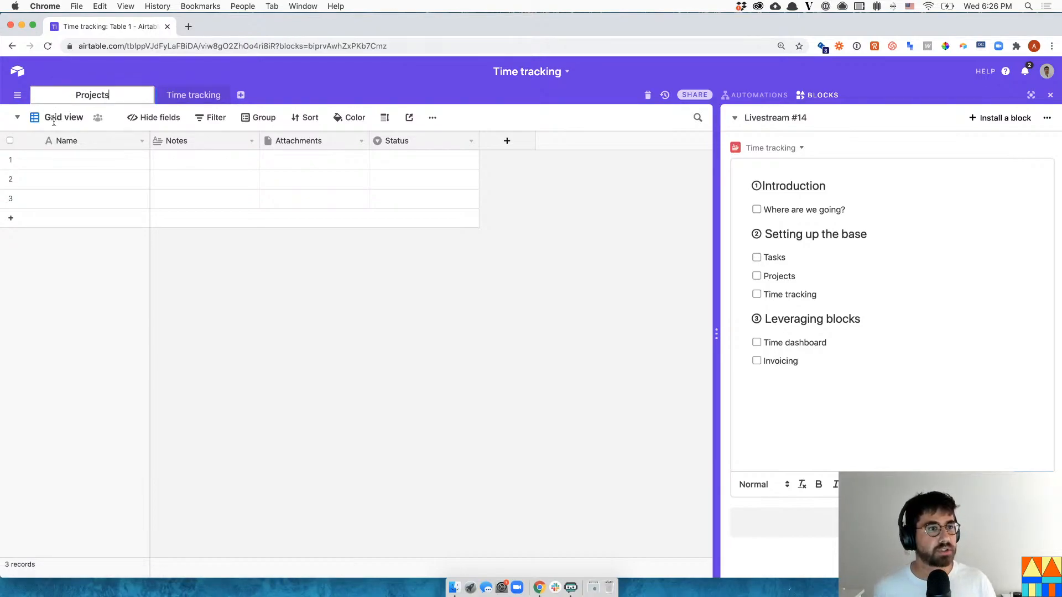
{"action": "left_click", "coordinate": [62, 160]}
- Name the first two projects Digital marketing campaign and Blog post series
{"action": "type", "text": "Project 1"}
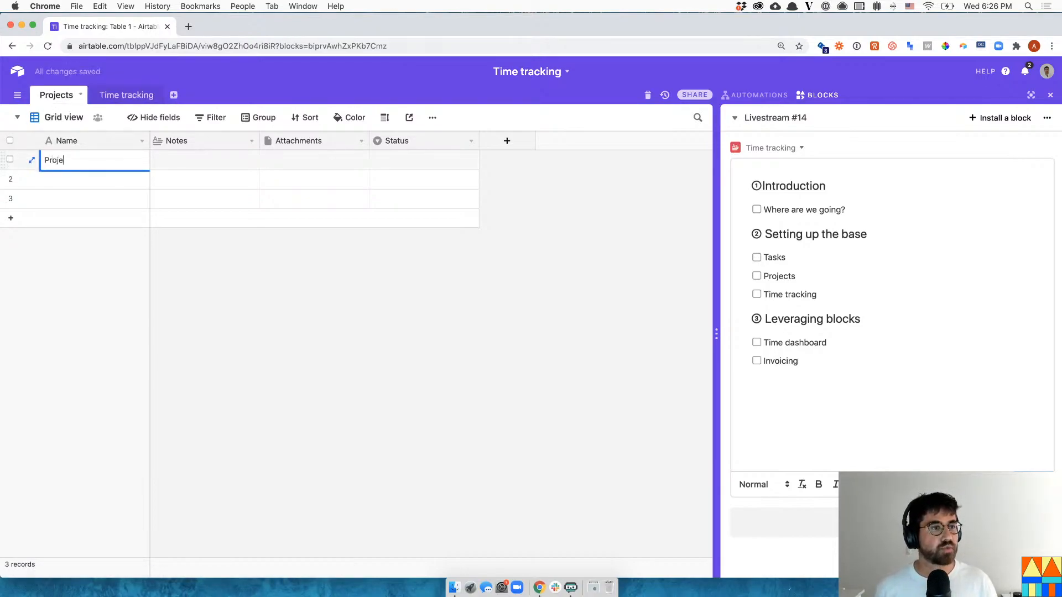
{"action": "key", "text": "BackSpace"}
{"action": "key", "text": "BackSpace"}
{"action": "key", "text": "BackSpace"}
{"action": "key", "text": "BackSpace"}
{"action": "key", "text": "BackSpace"}
{"action": "key", "text": "BackSpace"}
{"action": "key", "text": "BackSpace"}
{"action": "key", "text": "BackSpace"}
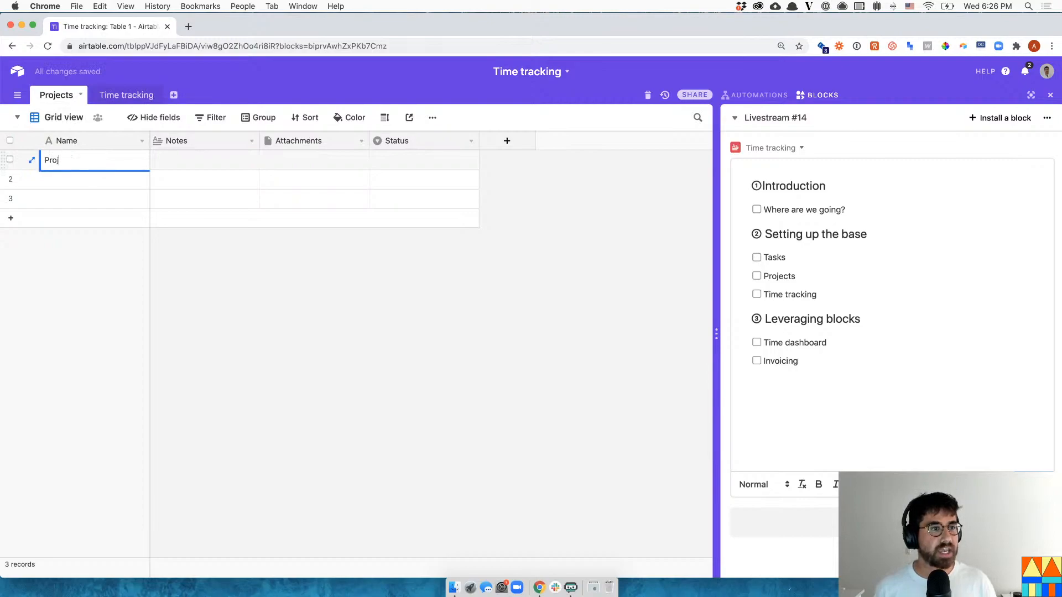
{"action": "type", "text": "Digita"}
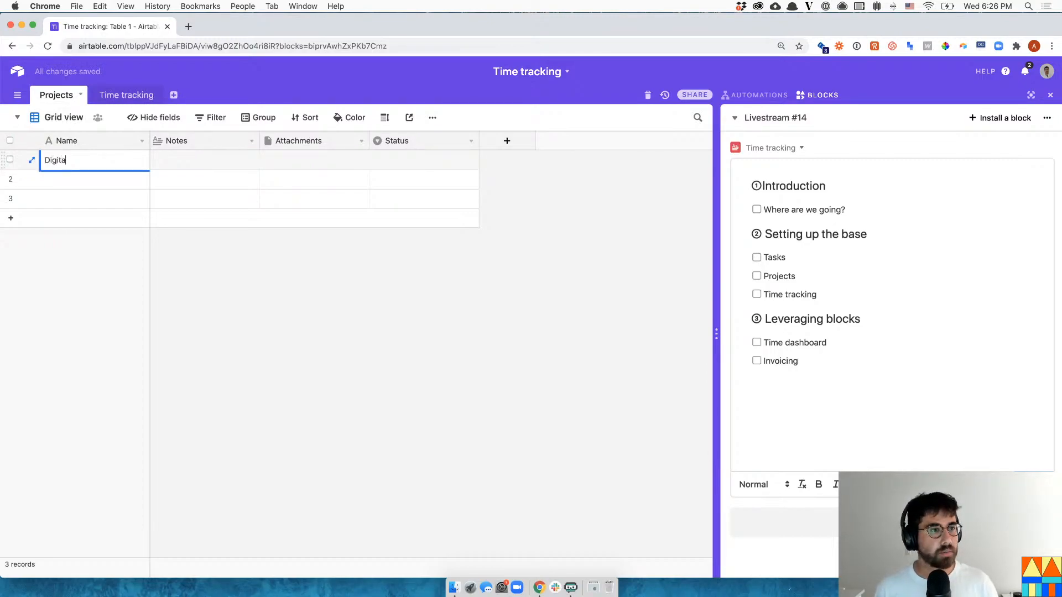
{"action": "type", "text": "l marketing campaign"}
{"action": "key", "text": "Return"}
{"action": "left_click", "coordinate": [89, 173]}
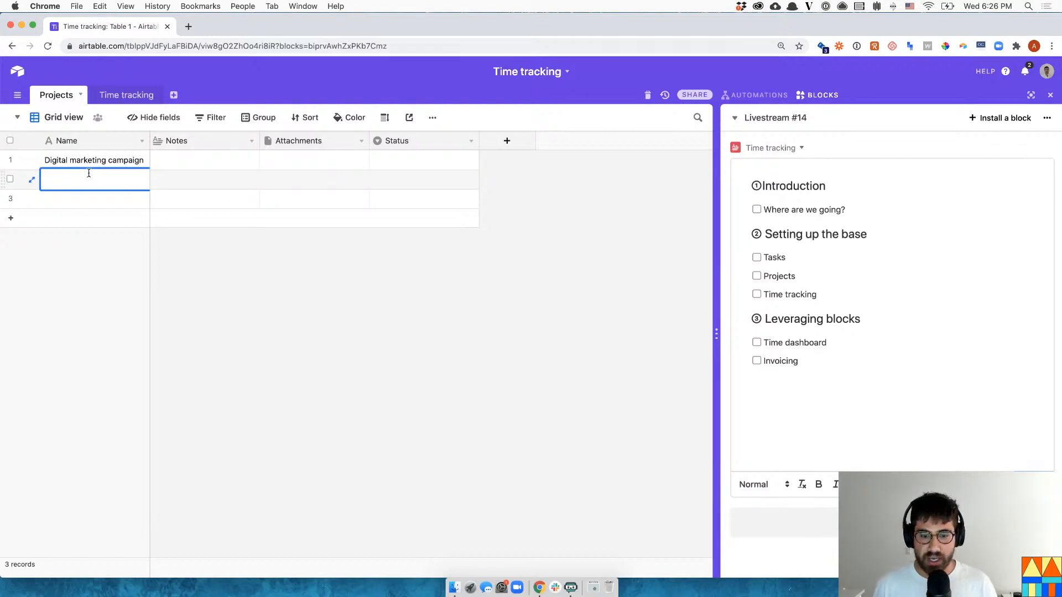
{"action": "type", "text": "Blog post series"}
{"action": "key", "text": "Return"}
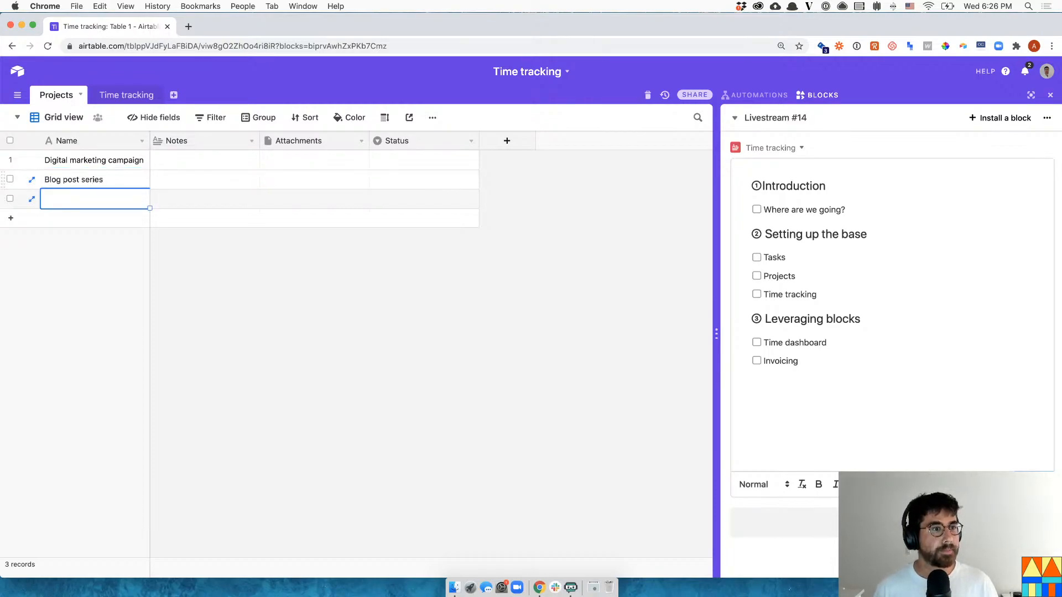
- Add the third and fourth projects, Podcast episodes 1-2-3-4 and Home page redesign
{"action": "left_click", "coordinate": [78, 217]}
{"action": "left_click", "coordinate": [88, 198]}
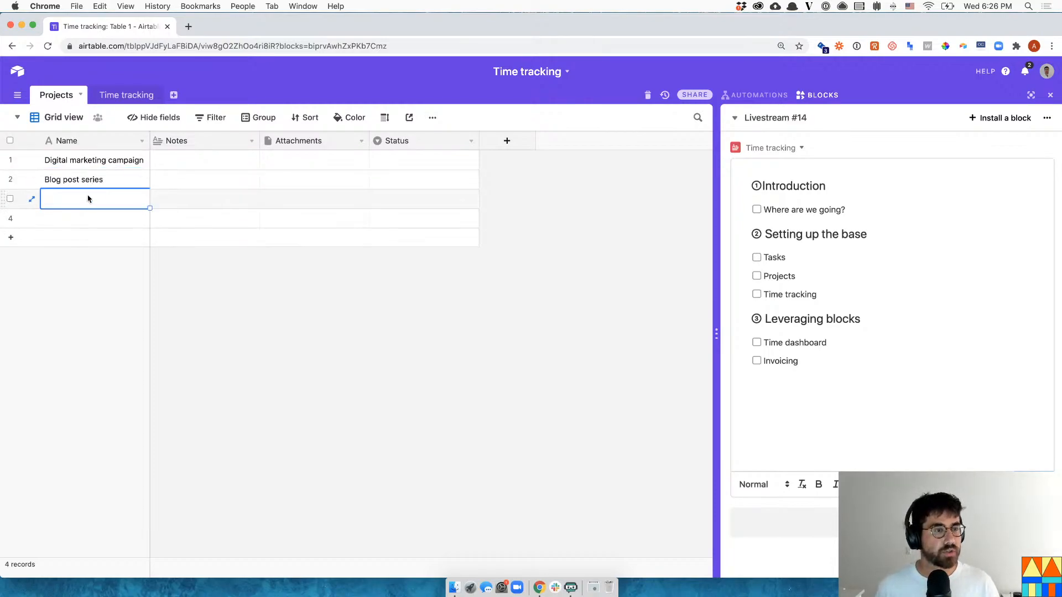
{"action": "type", "text": "Podcast episodes 1-2-3-4"}
{"action": "key", "text": "Return"}
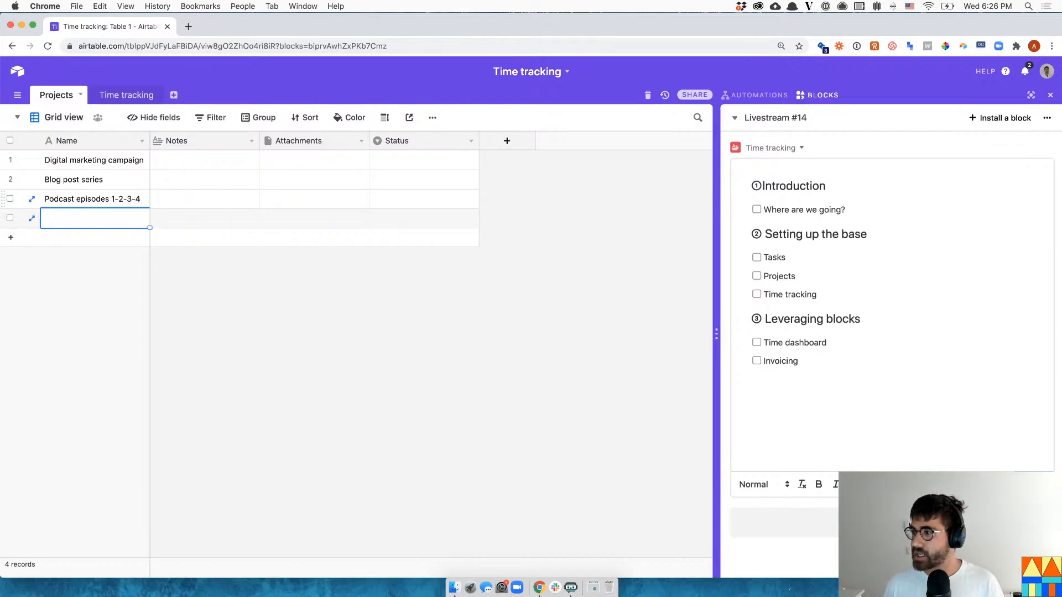
{"action": "type", "text": "Home page redesign"}
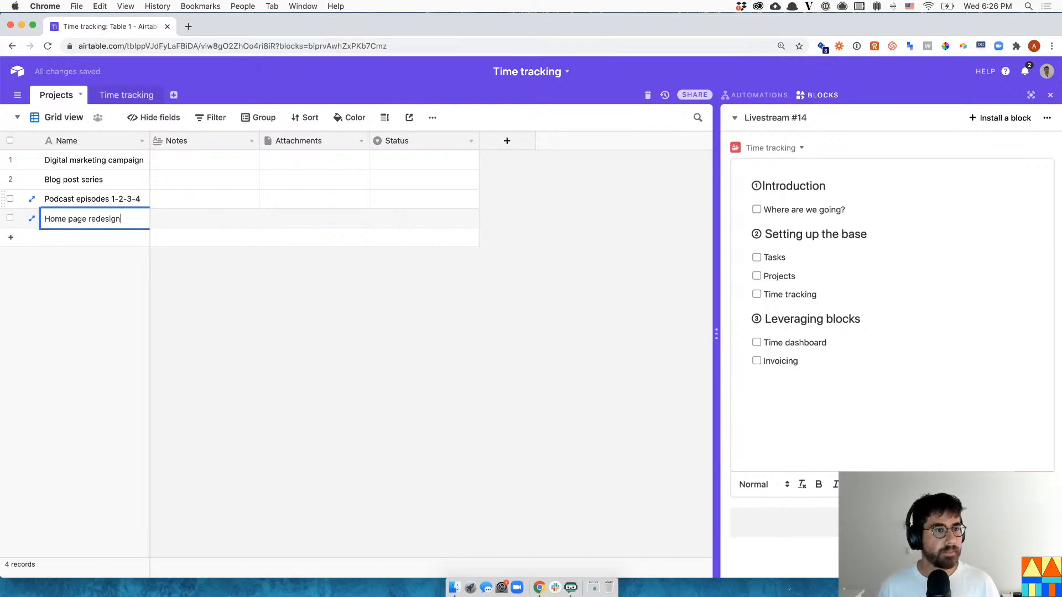
{"action": "key", "text": "Return"}
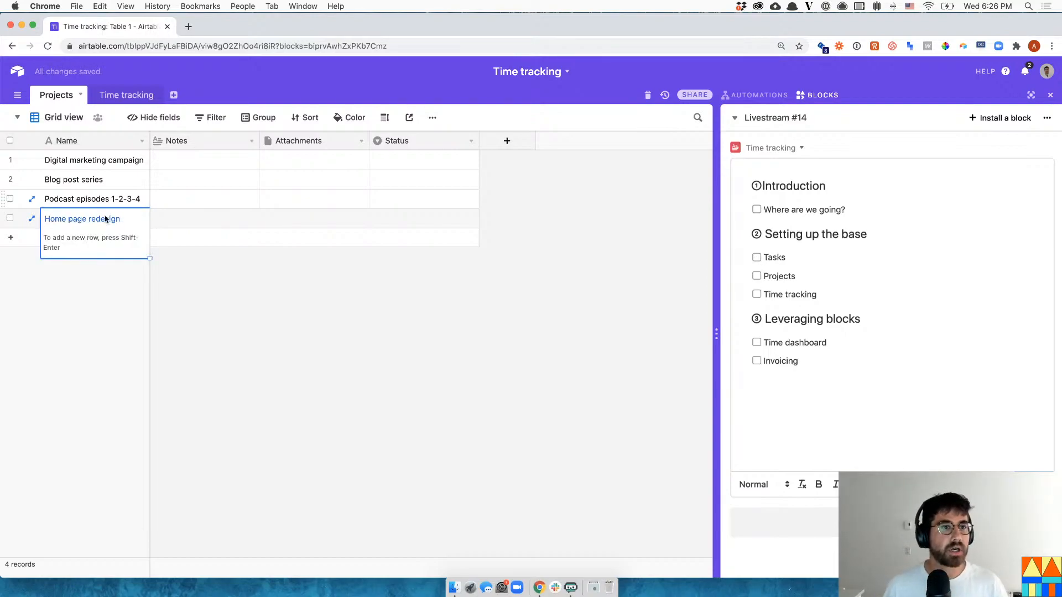
{"action": "left_click", "coordinate": [252, 141]}
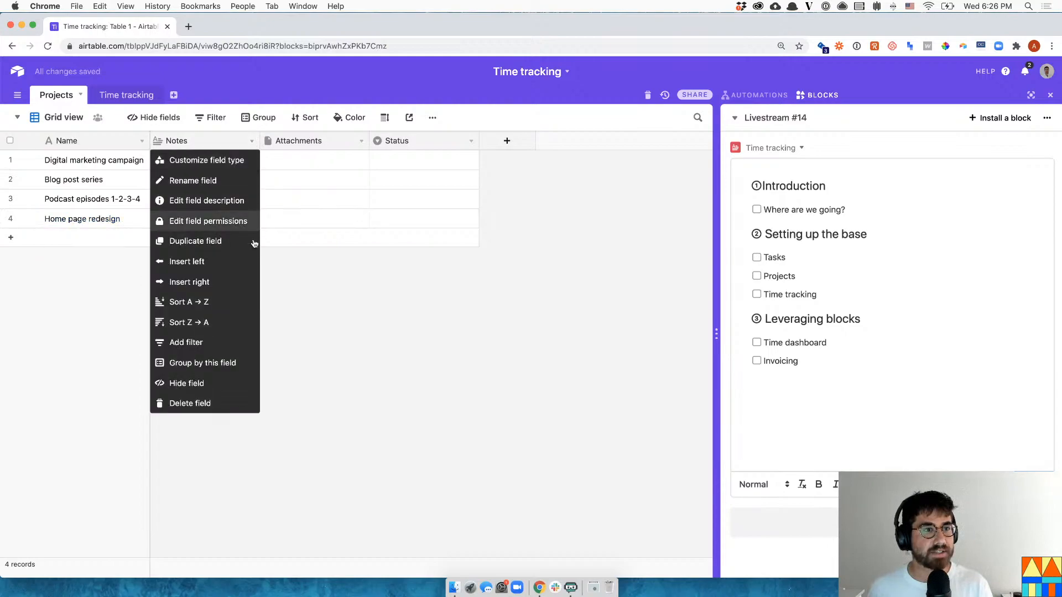
- Delete the Notes and Attachments fields from the Projects table
{"action": "left_click", "coordinate": [220, 403]}
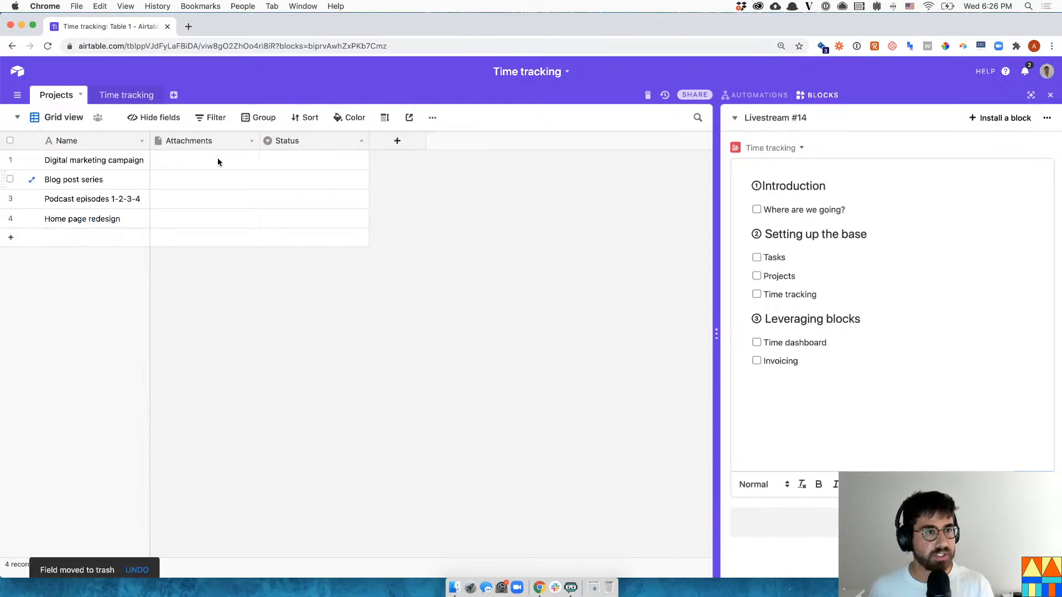
{"action": "left_click", "coordinate": [251, 141]}
{"action": "left_click", "coordinate": [214, 403]}
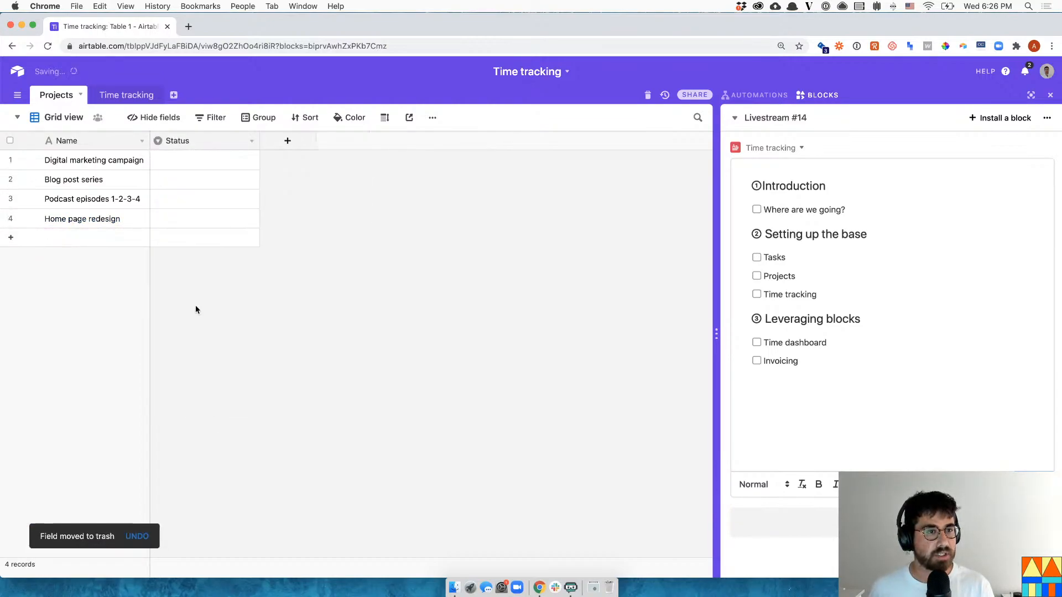
- Rename the Status field's Todo option to Backlog
{"action": "left_click", "coordinate": [251, 143]}
{"action": "left_click", "coordinate": [240, 160]}
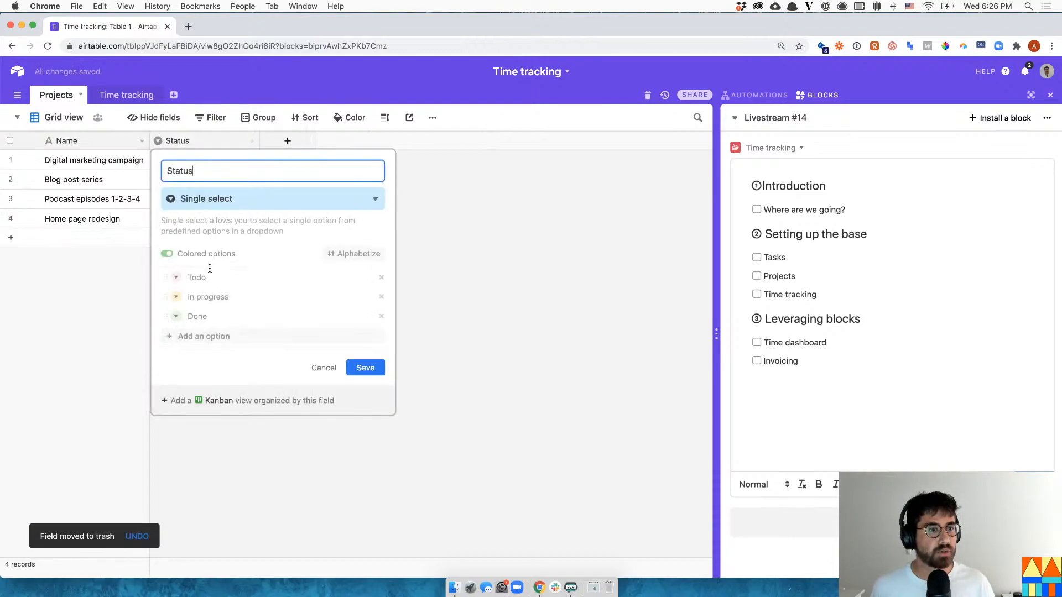
{"action": "double_click", "coordinate": [218, 283]}
{"action": "type", "text": "Bkac"}
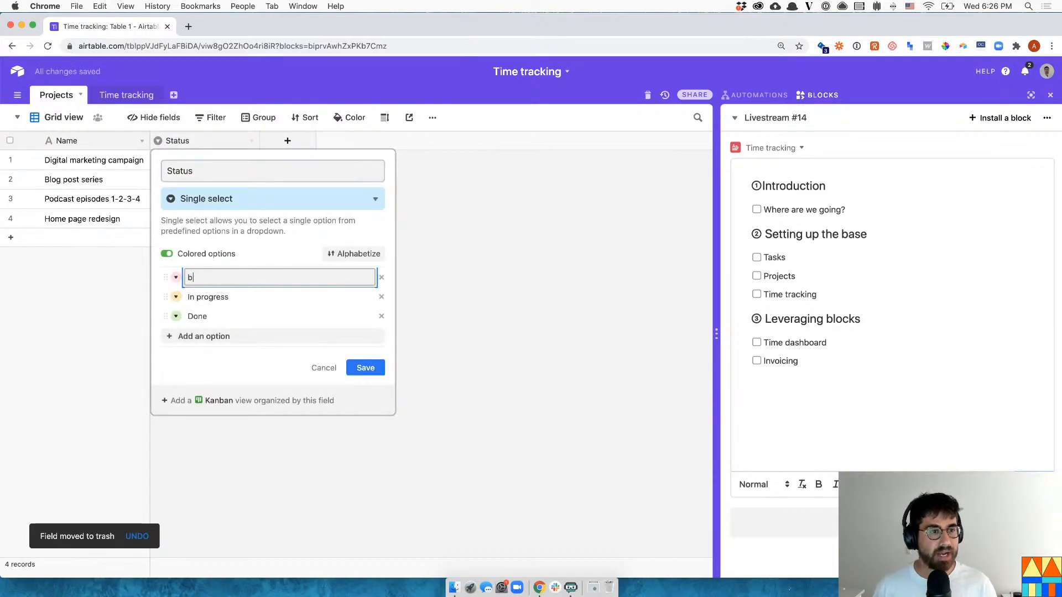
{"action": "key", "text": "BackSpace"}
{"action": "key", "text": "BackSpace"}
{"action": "key", "text": "BackSpace"}
{"action": "type", "text": "acl"}
{"action": "key", "text": "BackSpace"}
{"action": "key", "text": "BackSpace"}
{"action": "type", "text": "ack"}
{"action": "key", "text": "BackSpace"}
{"action": "key", "text": "BackSpace"}
{"action": "key", "text": "BackSpace"}
{"action": "type", "text": "cklog"}
{"action": "key", "text": "Return"}
- Make the other Status options In progress and Done, remove duplicates, and save
{"action": "type", "text": "In progress"}
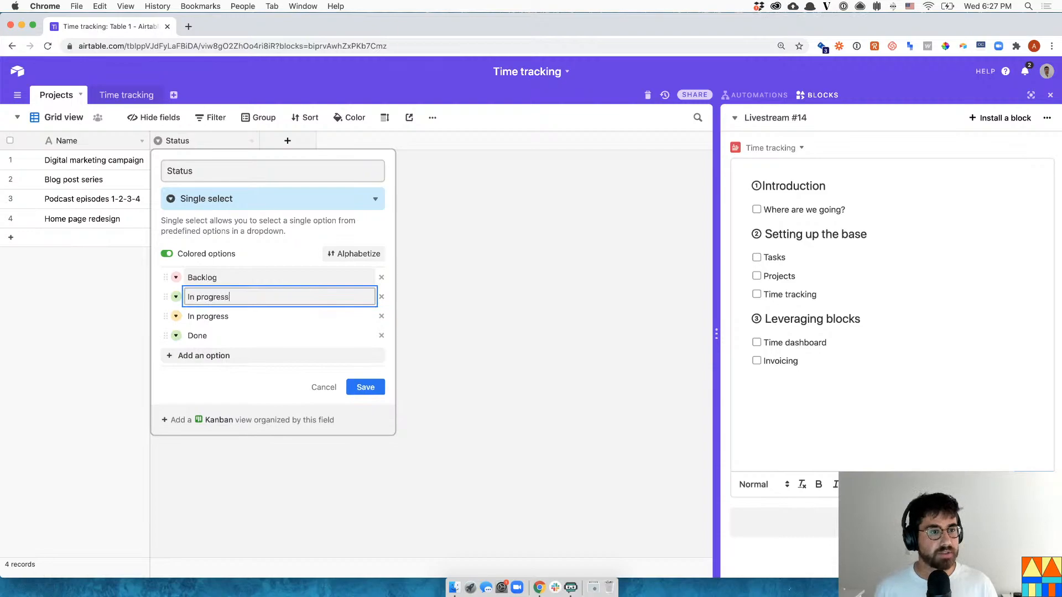
{"action": "key", "text": "Return"}
{"action": "type", "text": "Done"}
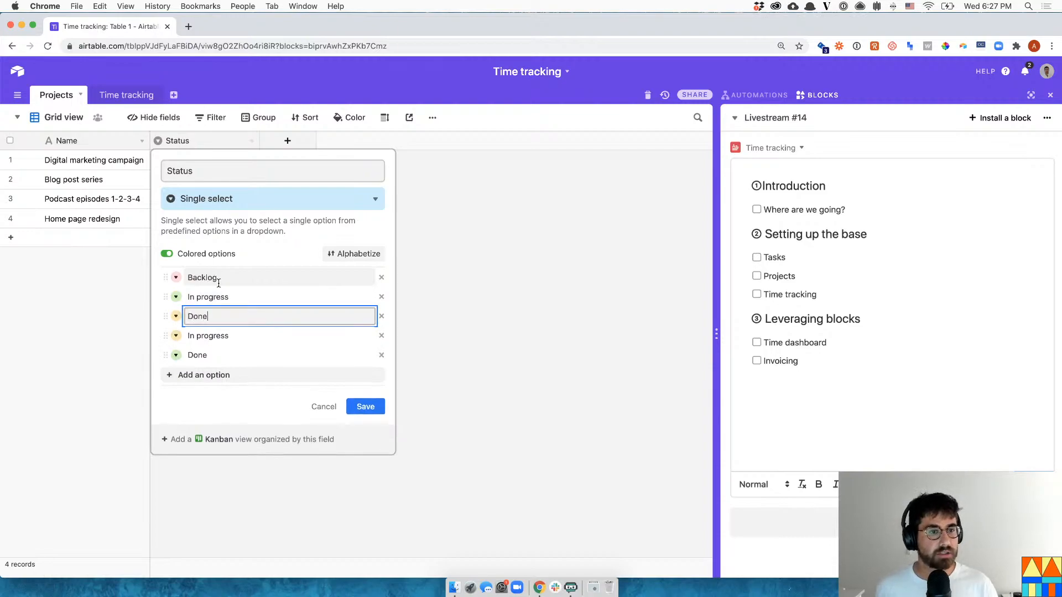
{"action": "left_click", "coordinate": [381, 336]}
{"action": "left_click", "coordinate": [381, 335]}
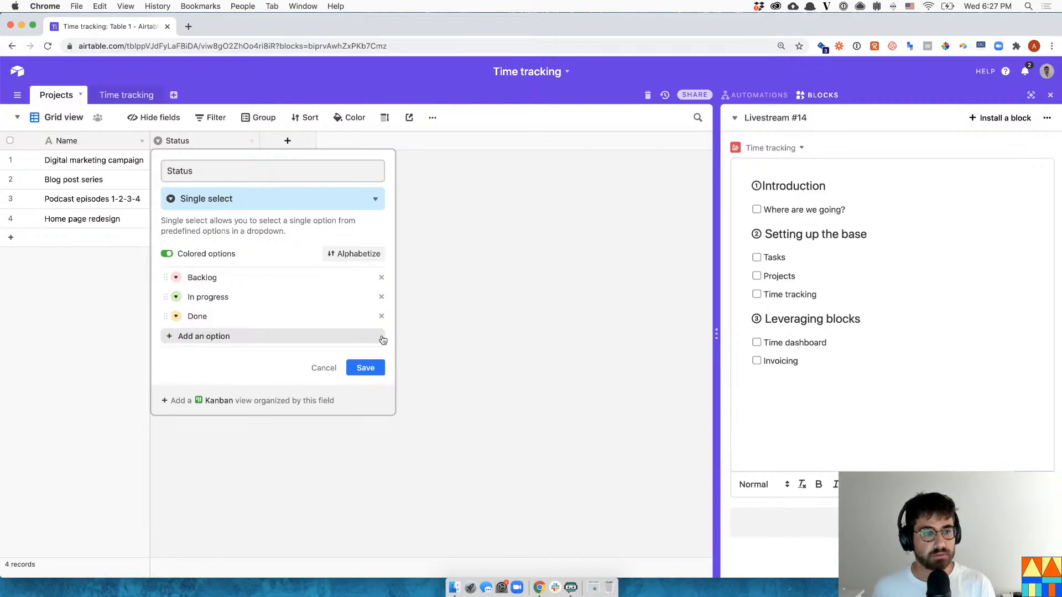
{"action": "left_click", "coordinate": [542, 304]}
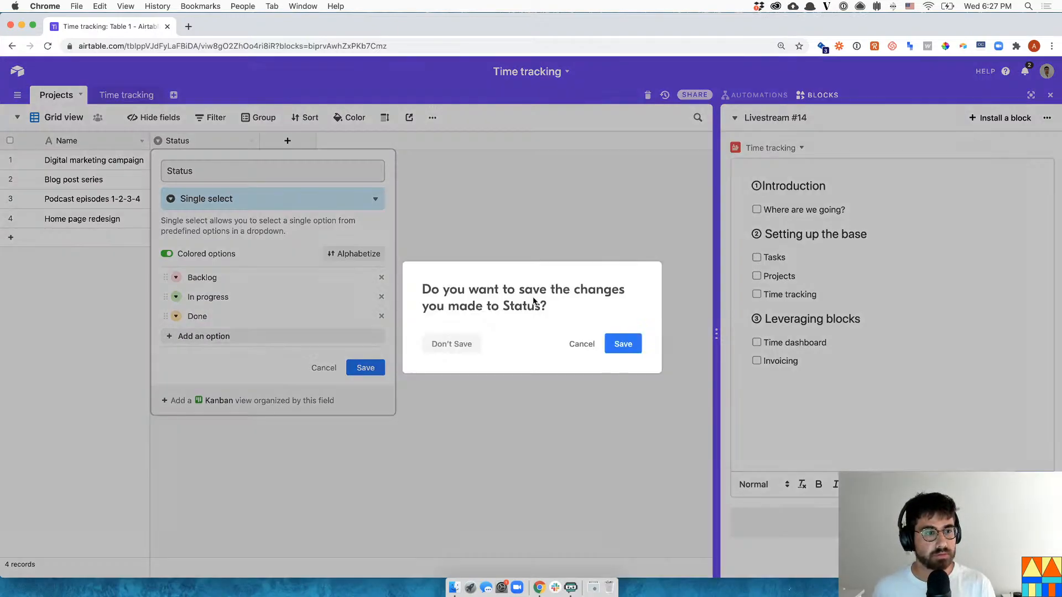
{"action": "left_click", "coordinate": [623, 344]}
- Set the four projects' statuses to Backlog, In progress, Done and Done
{"action": "left_click", "coordinate": [238, 160]}
{"action": "left_click", "coordinate": [238, 160]}
{"action": "left_click", "coordinate": [241, 234]}
{"action": "left_click", "coordinate": [235, 178]}
{"action": "left_click", "coordinate": [235, 178]}
{"action": "left_click", "coordinate": [226, 259]}
{"action": "left_click", "coordinate": [240, 204]}
{"action": "left_click", "coordinate": [240, 205]}
{"action": "left_click", "coordinate": [194, 306]}
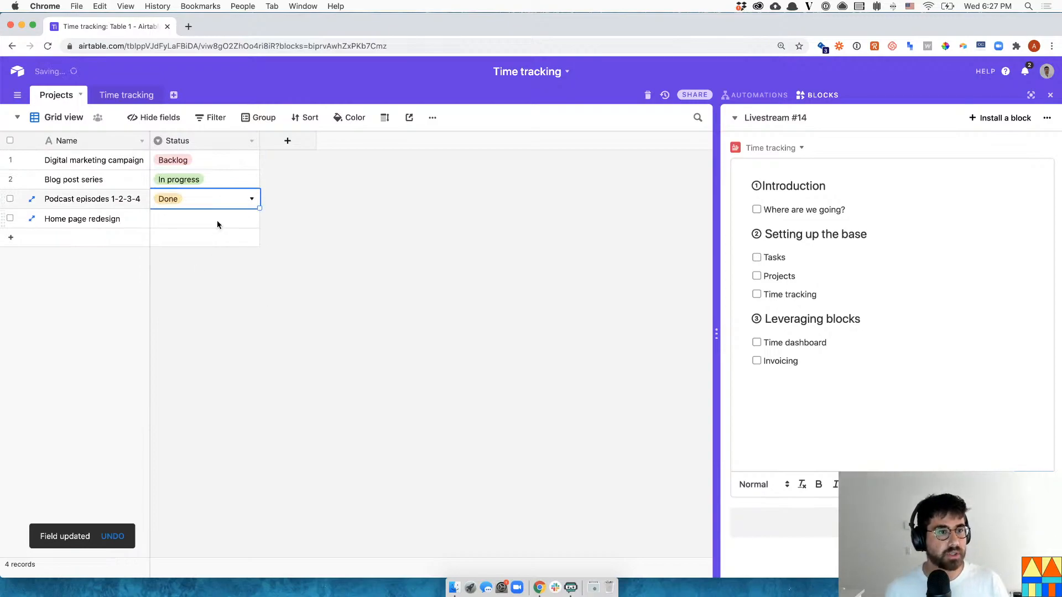
{"action": "left_click", "coordinate": [217, 220]}
{"action": "left_click", "coordinate": [216, 220]}
{"action": "left_click", "coordinate": [201, 321]}
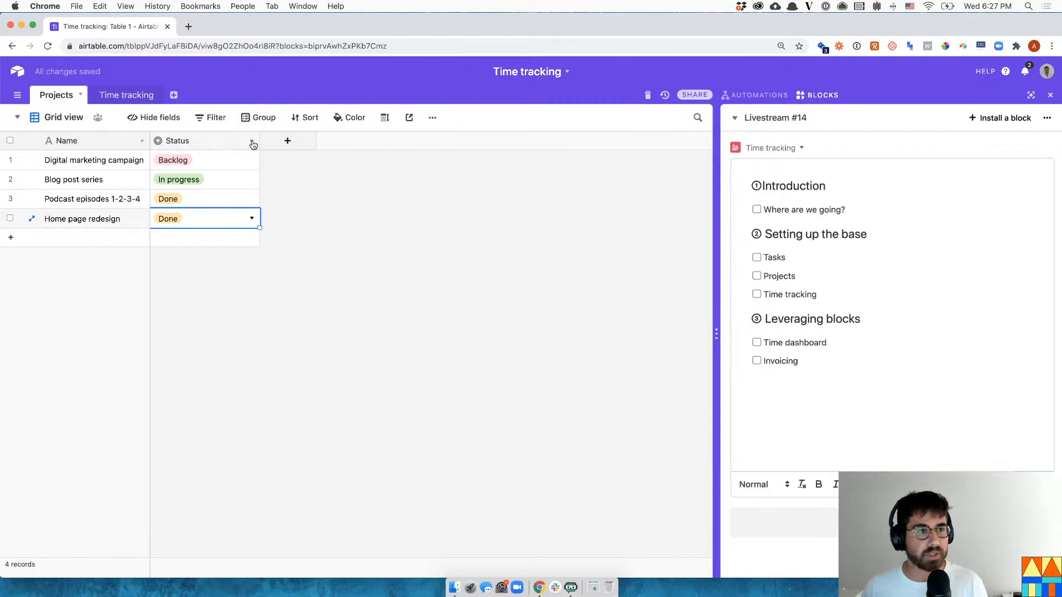
{"action": "left_click", "coordinate": [269, 143]}
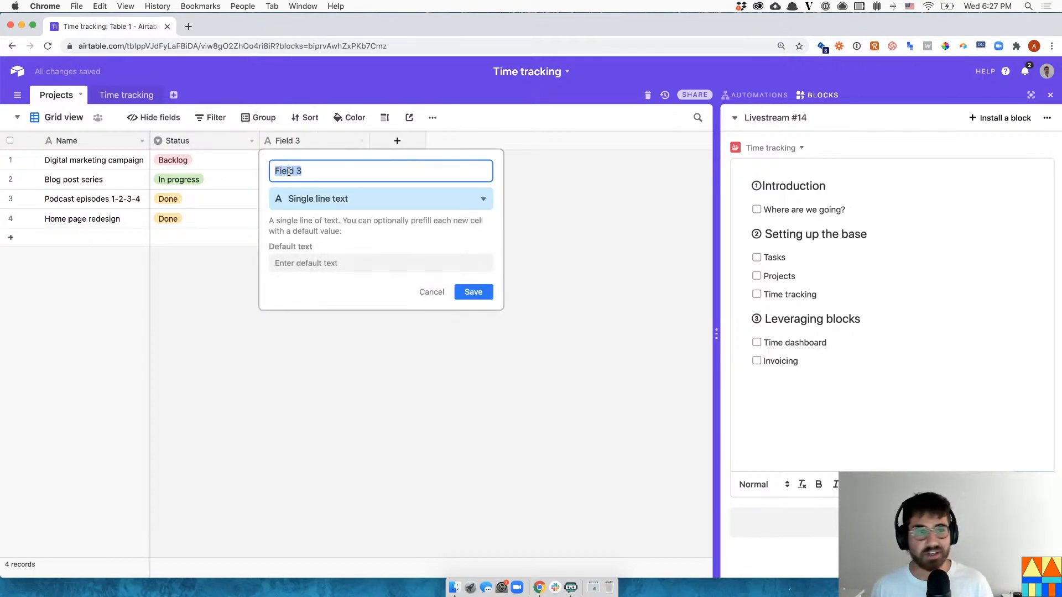
- Add a Tasks field linking to records in a newly created Tasks table
{"action": "type", "text": "Tasks"}
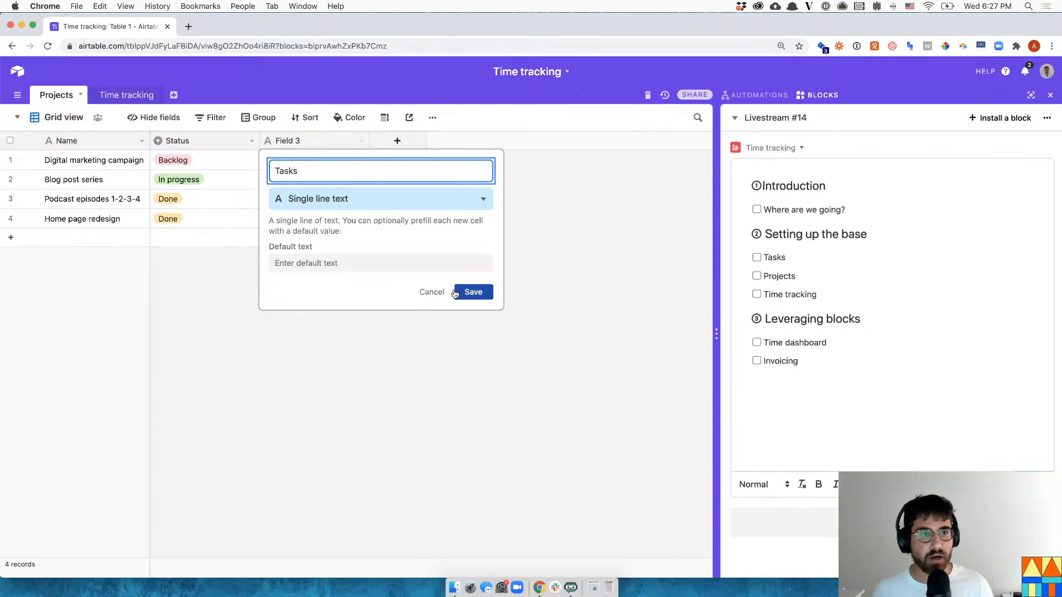
{"action": "left_click", "coordinate": [382, 199]}
{"action": "type", "text": "link"}
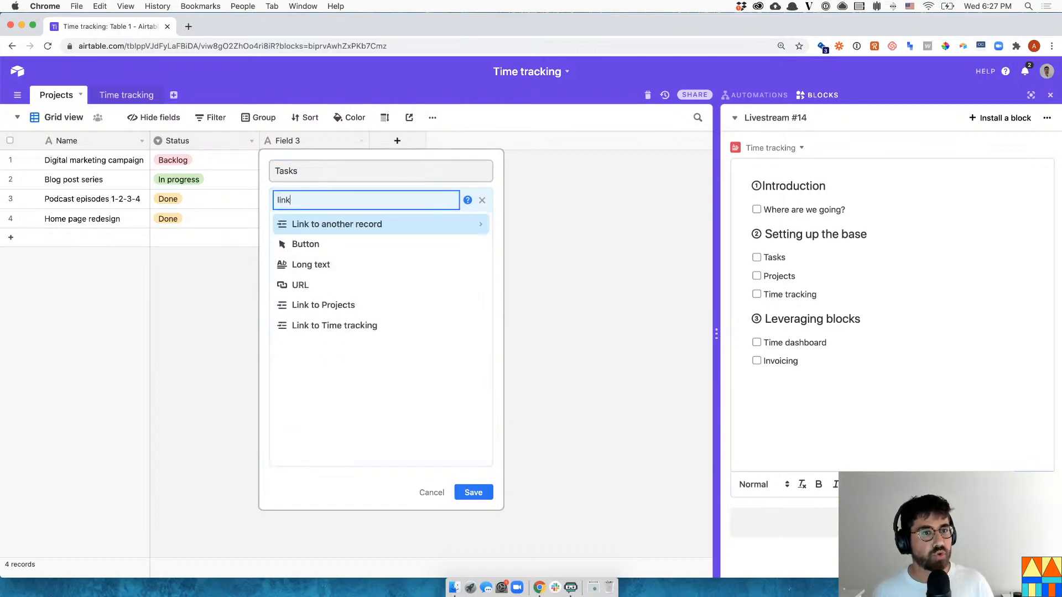
{"action": "left_click", "coordinate": [409, 224]}
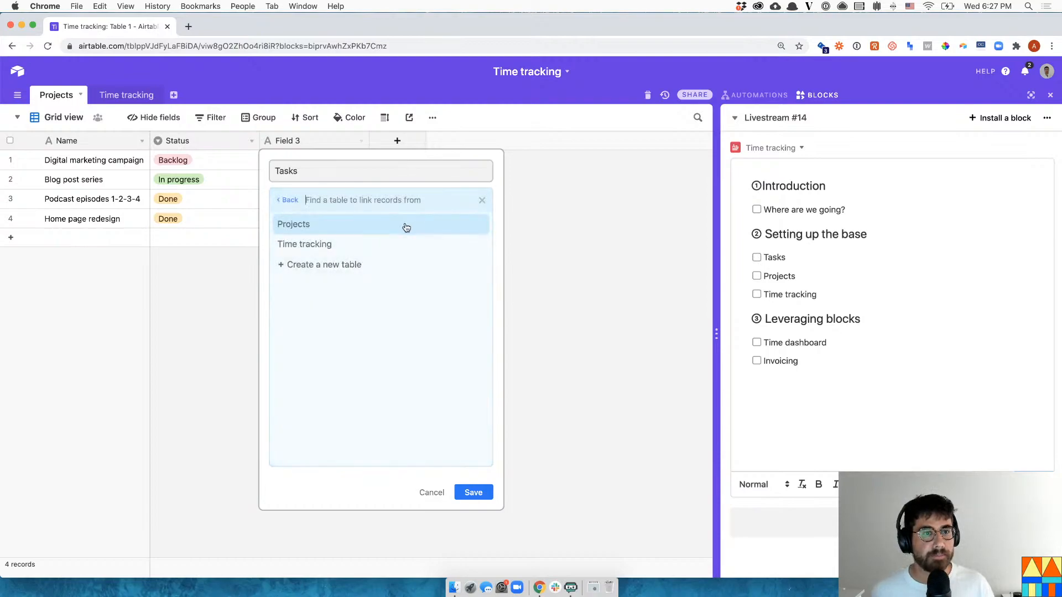
{"action": "left_click", "coordinate": [332, 266]}
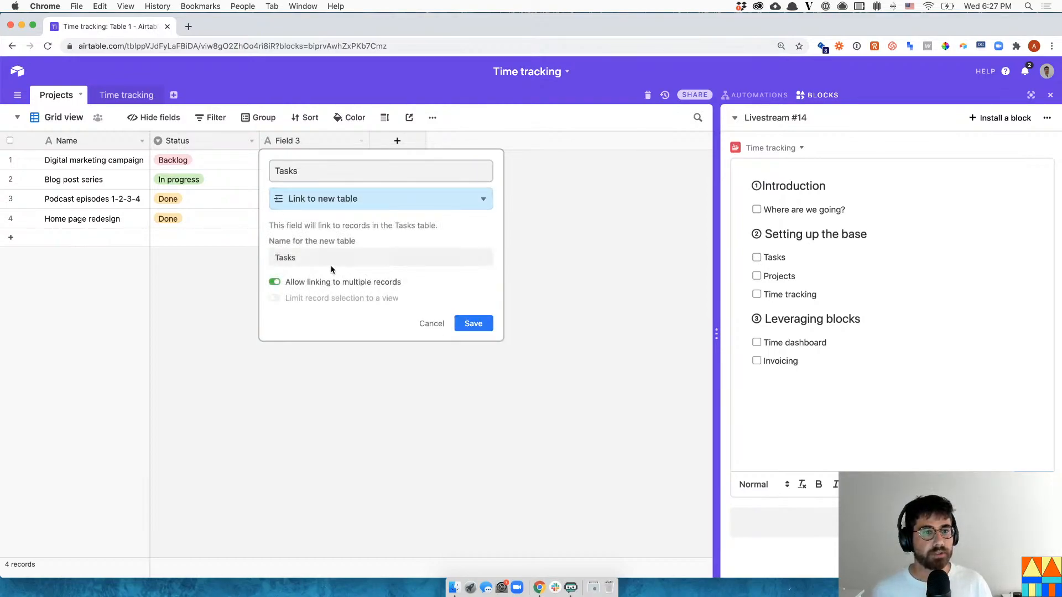
{"action": "left_click", "coordinate": [486, 326]}
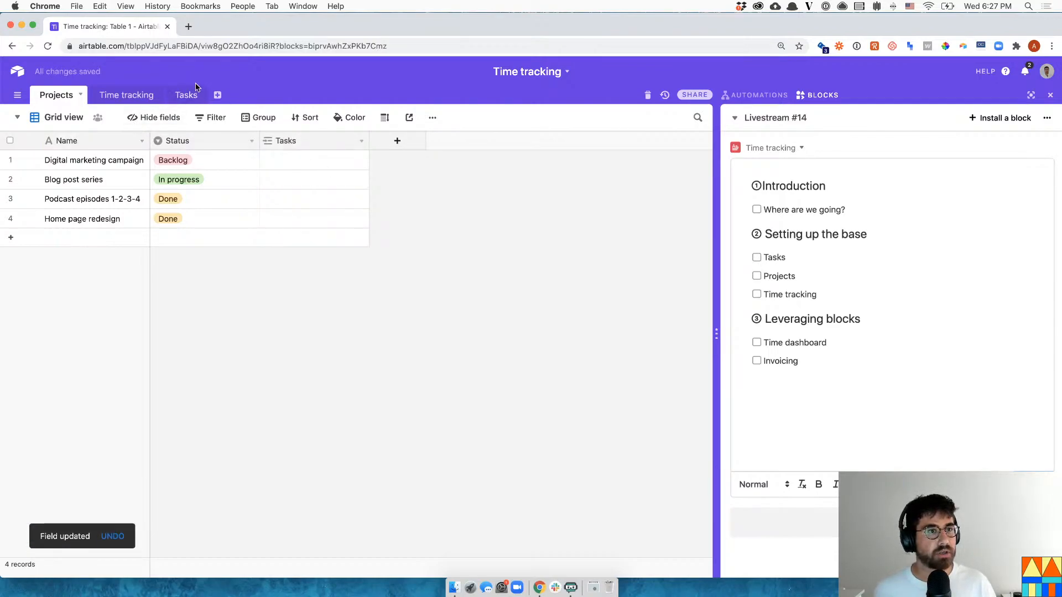
- Check the new Tasks table, then search 'Scope audience' in Digital marketing campaign's Tasks cell
{"action": "left_click", "coordinate": [195, 91]}
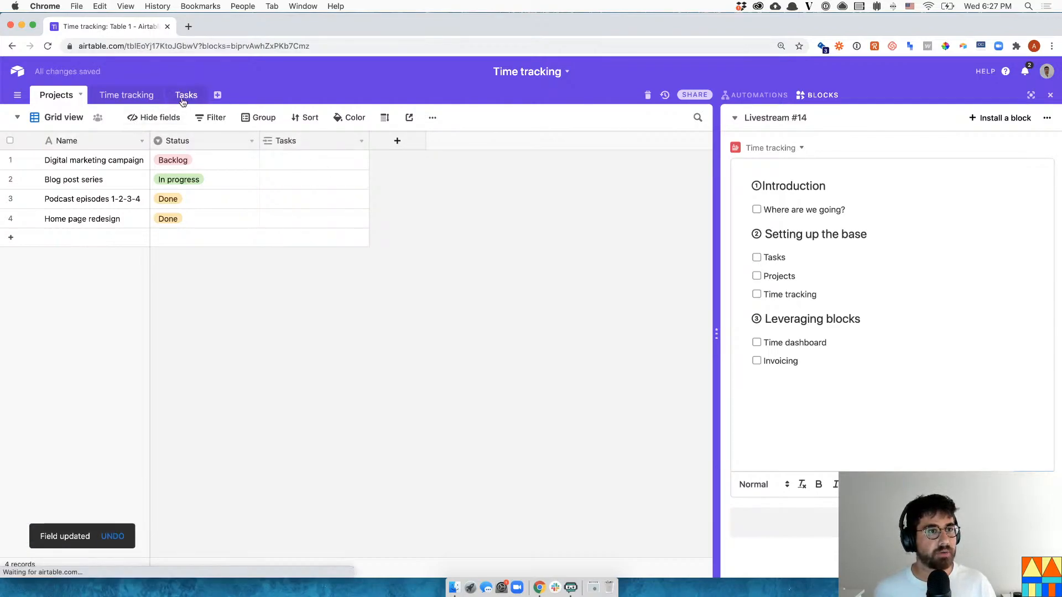
{"action": "left_click", "coordinate": [57, 97]}
{"action": "left_click", "coordinate": [276, 160]}
{"action": "left_click", "coordinate": [268, 160]}
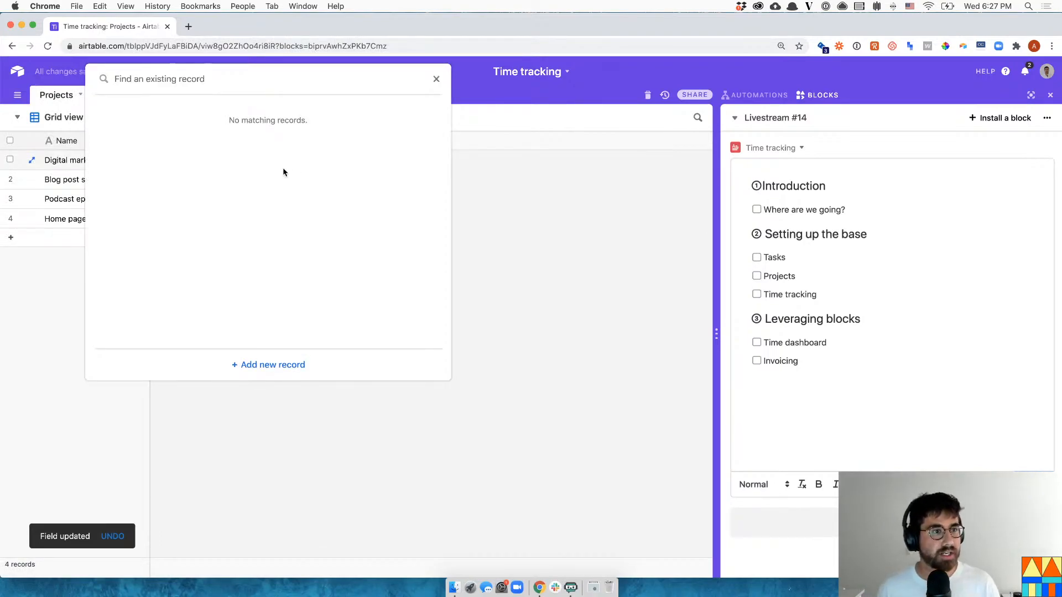
{"action": "type", "text": "Scope audience"}
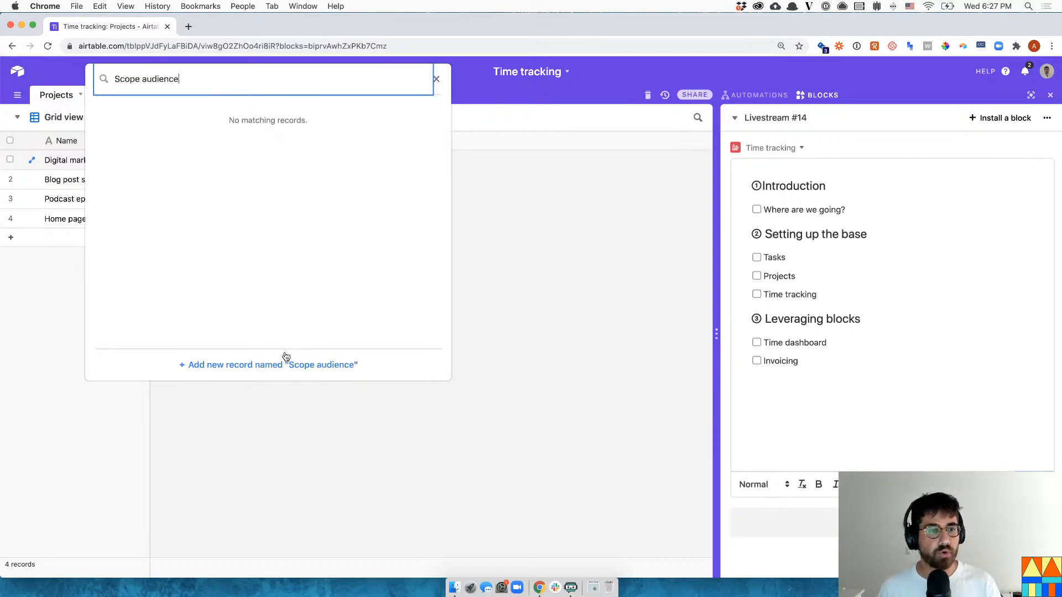
- Create Scope audience, Create content and Email new content as new linked task records
{"action": "left_click", "coordinate": [287, 363]}
{"action": "left_click", "coordinate": [327, 179]}
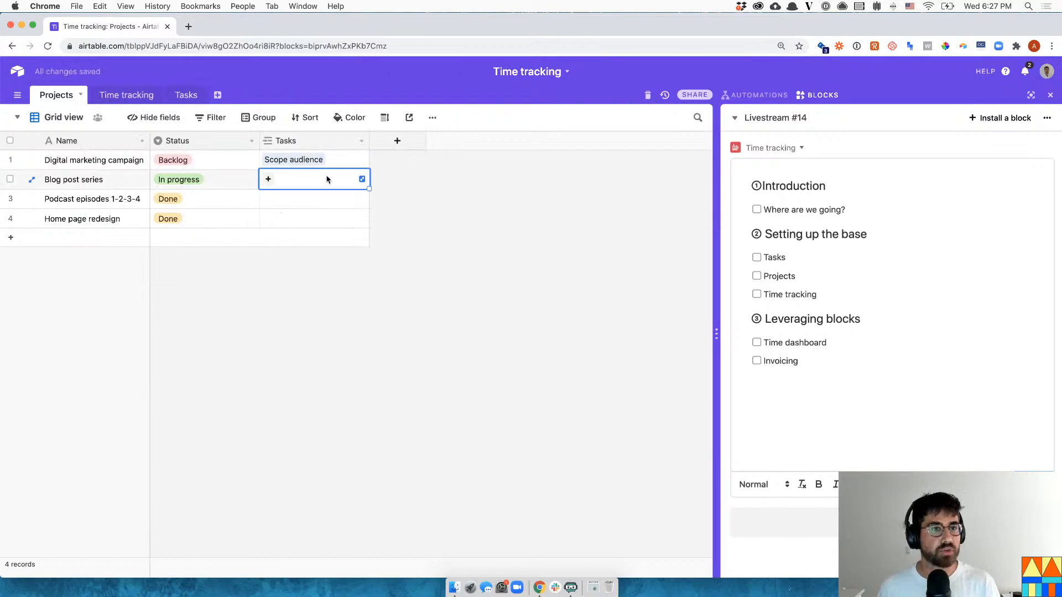
{"action": "left_click", "coordinate": [347, 145]}
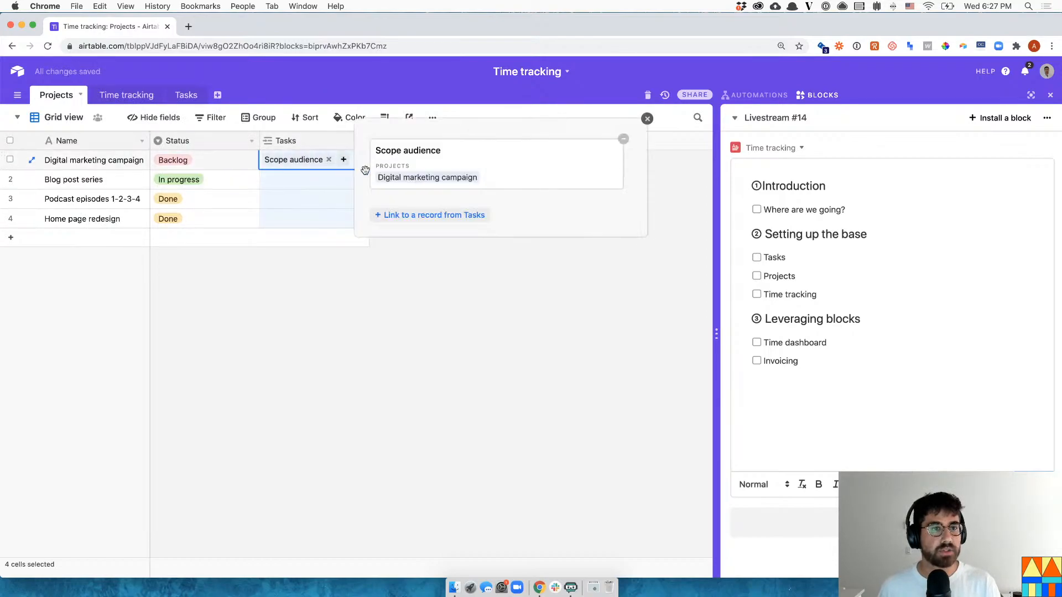
{"action": "left_click", "coordinate": [415, 215]}
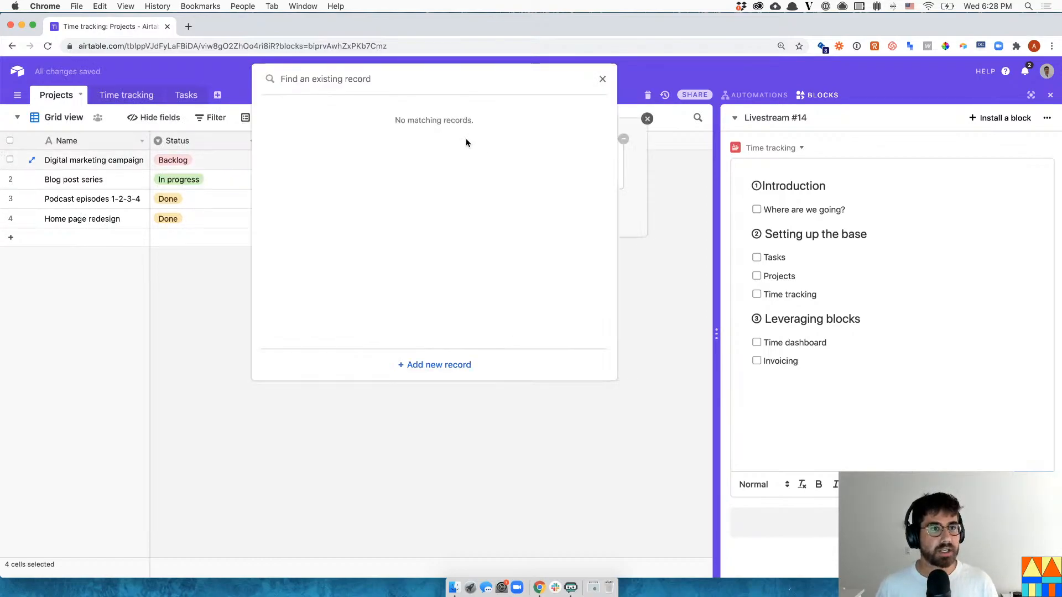
{"action": "type", "text": "Create content"}
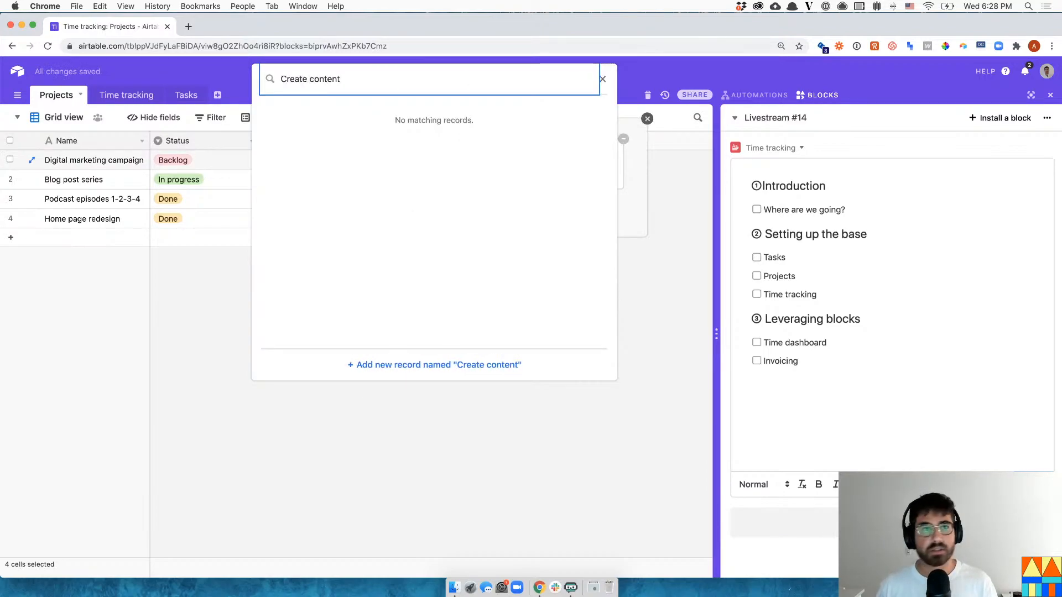
{"action": "key", "text": "Return"}
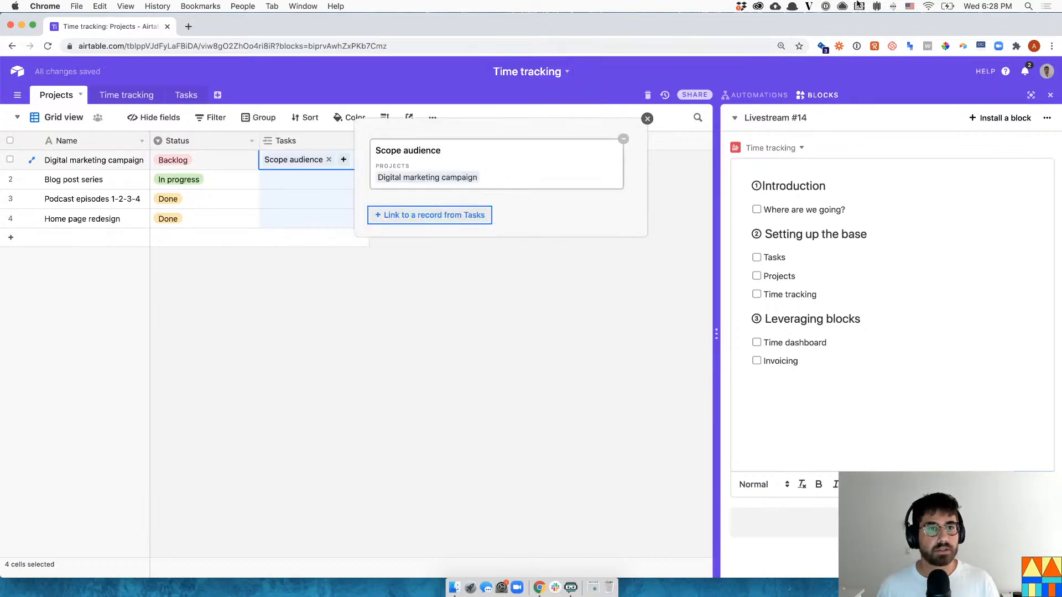
{"action": "left_click", "coordinate": [489, 278]}
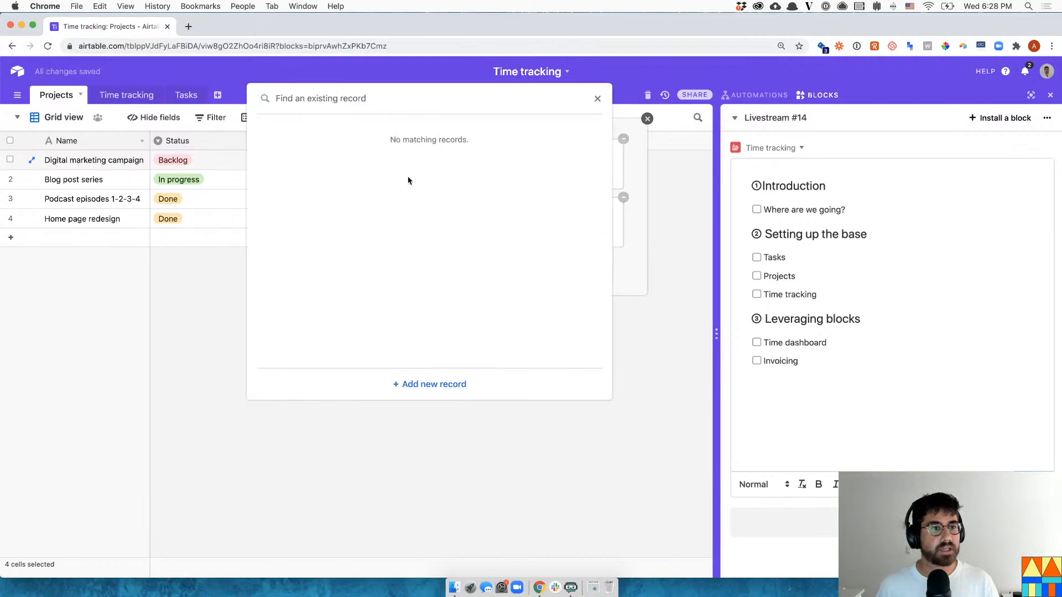
{"action": "type", "text": "Email new content"}
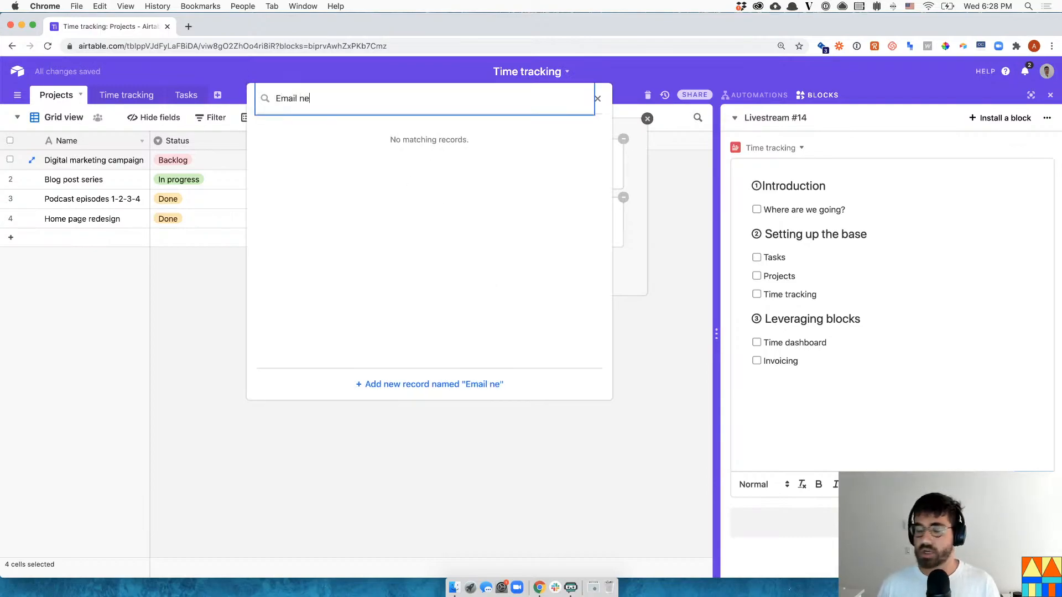
{"action": "key", "text": "Return"}
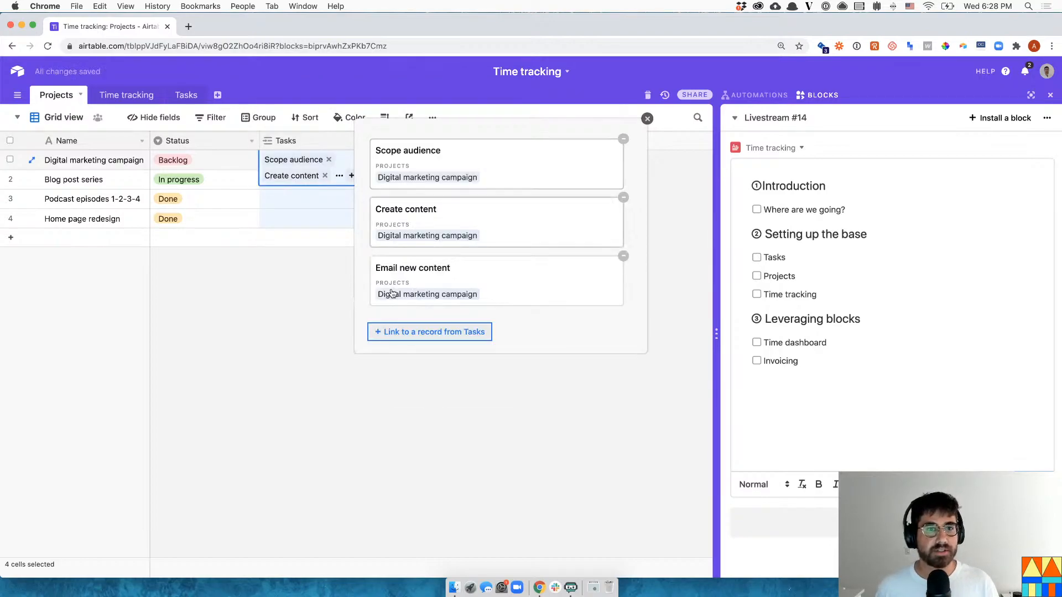
{"action": "left_click", "coordinate": [432, 412]}
{"action": "left_click", "coordinate": [349, 179]}
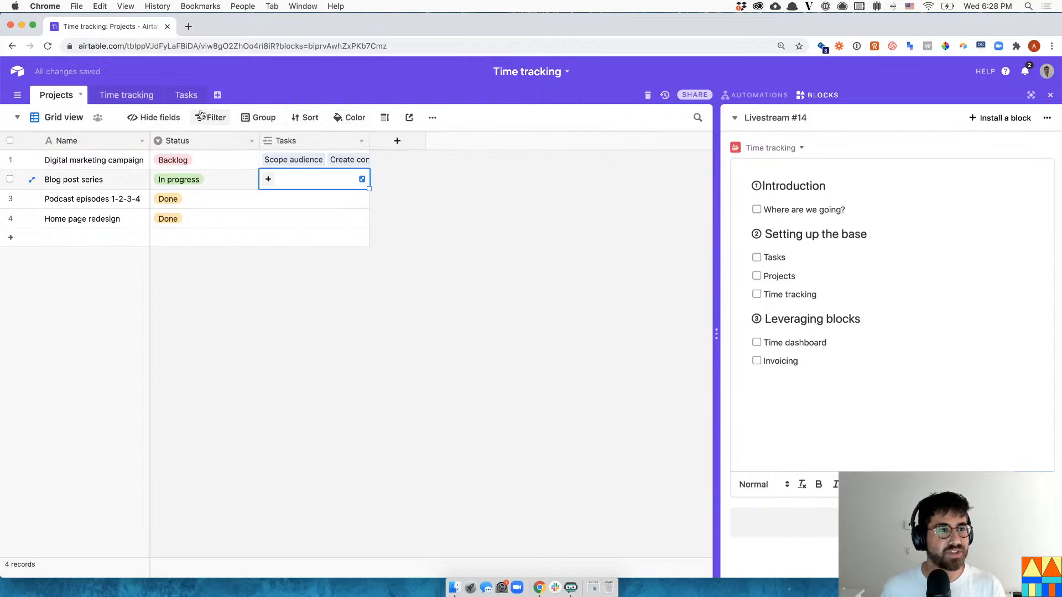
- Switch the grid row height to tall so every linked task is visible
{"action": "left_click", "coordinate": [389, 120]}
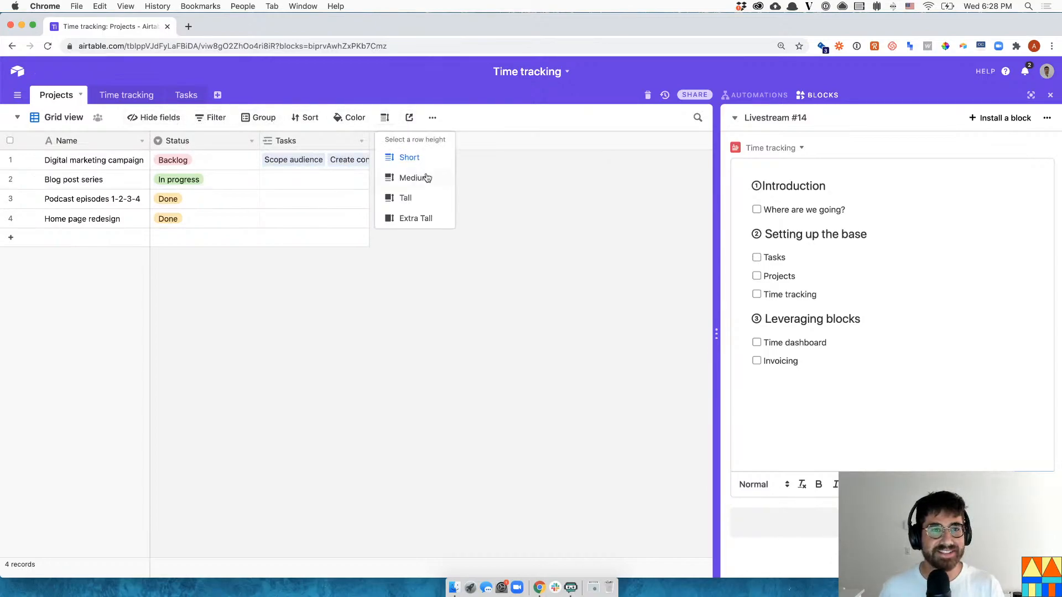
{"action": "left_click", "coordinate": [427, 177]}
{"action": "left_click", "coordinate": [469, 303]}
{"action": "left_click", "coordinate": [328, 179]}
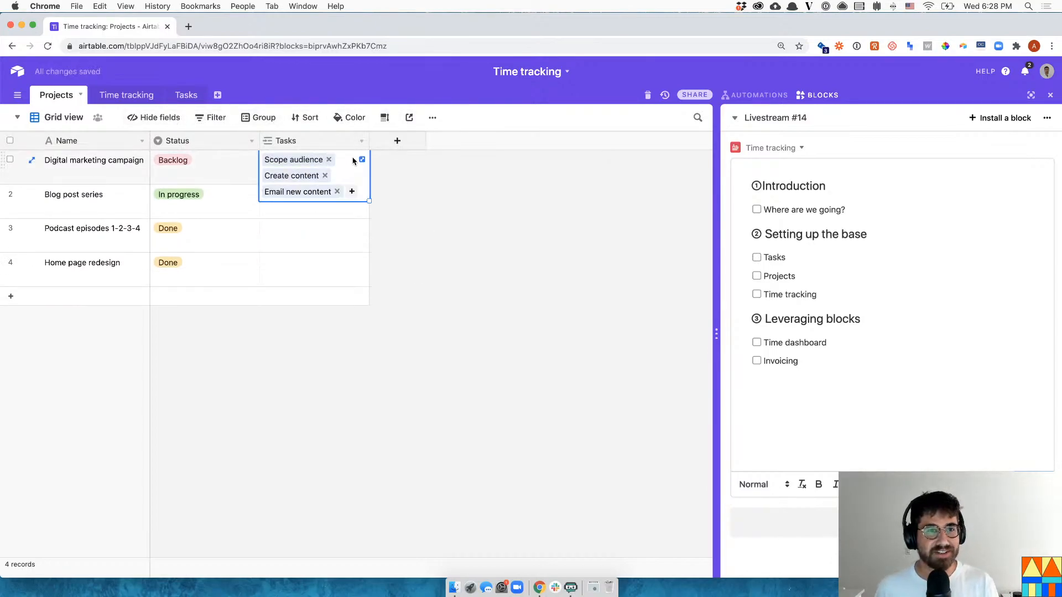
{"action": "left_click", "coordinate": [331, 214]}
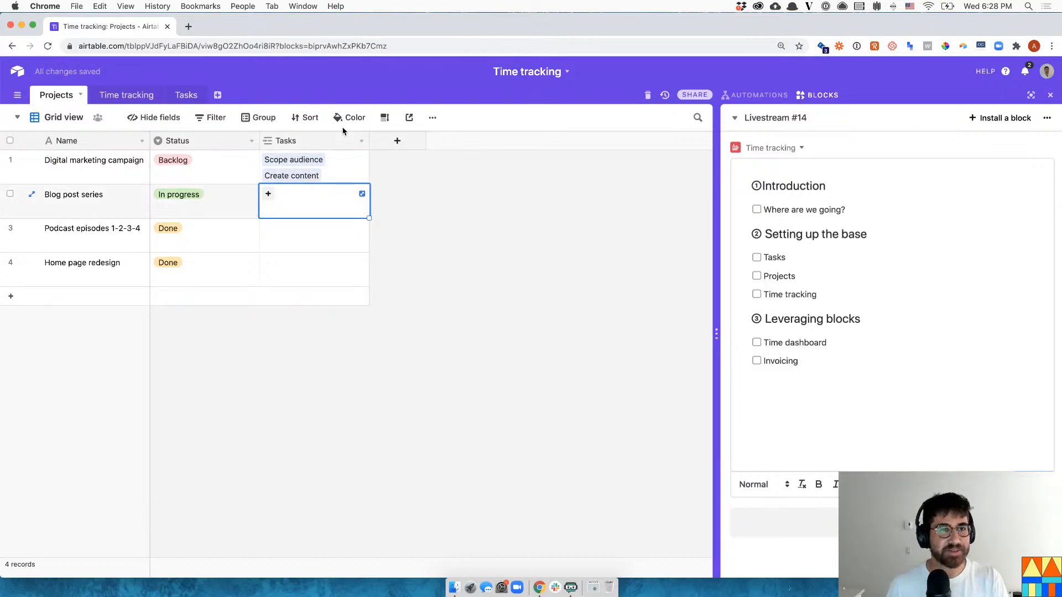
{"action": "left_click", "coordinate": [385, 117]}
{"action": "left_click", "coordinate": [435, 205]}
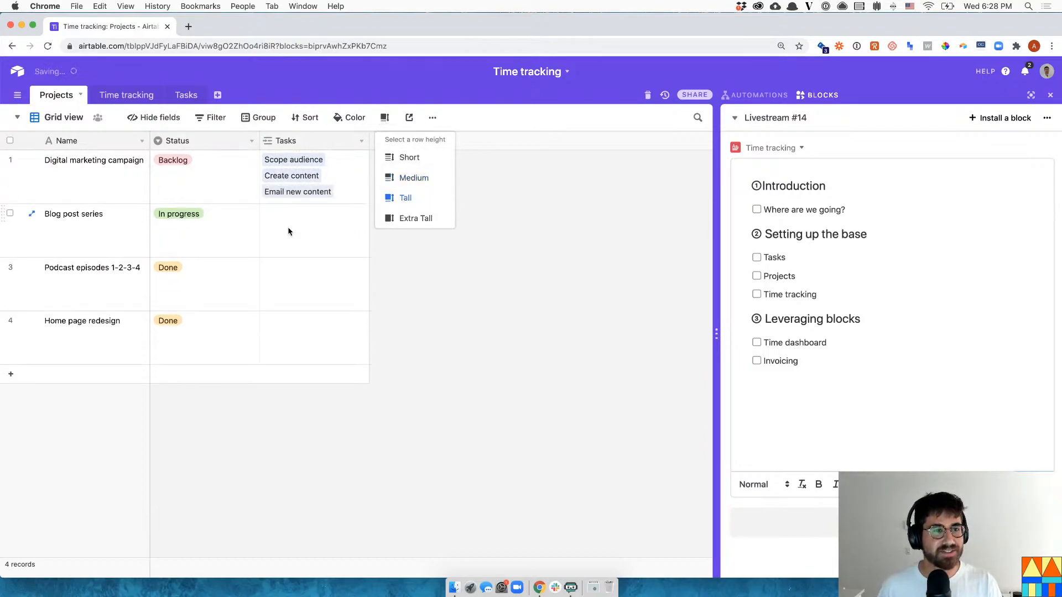
{"action": "left_click", "coordinate": [288, 231]}
- Link a new task 'What is Airtable?' to Blog post series
{"action": "left_click", "coordinate": [268, 212]}
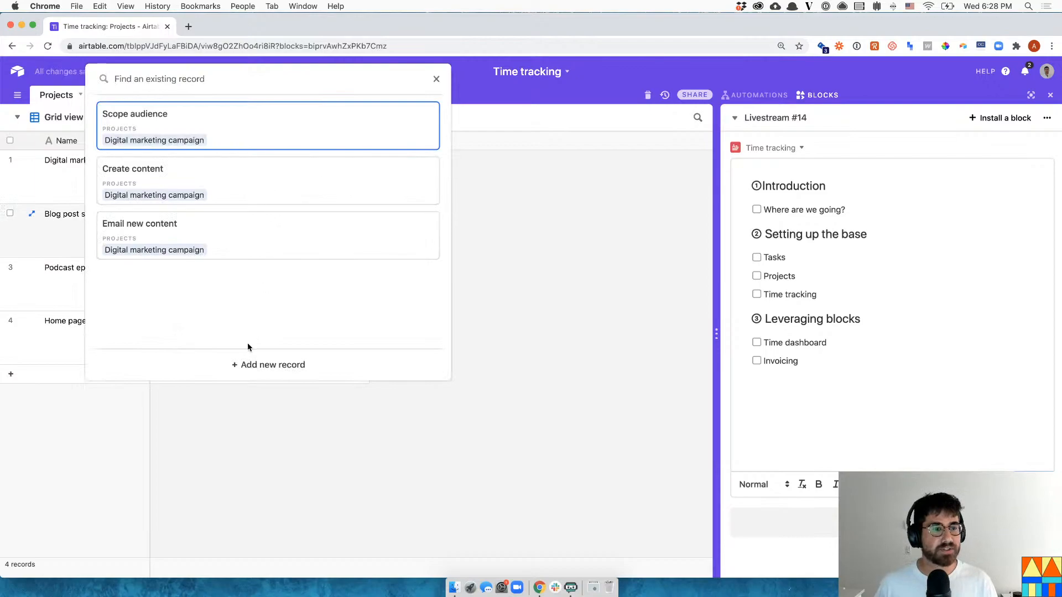
{"action": "left_click", "coordinate": [260, 364]}
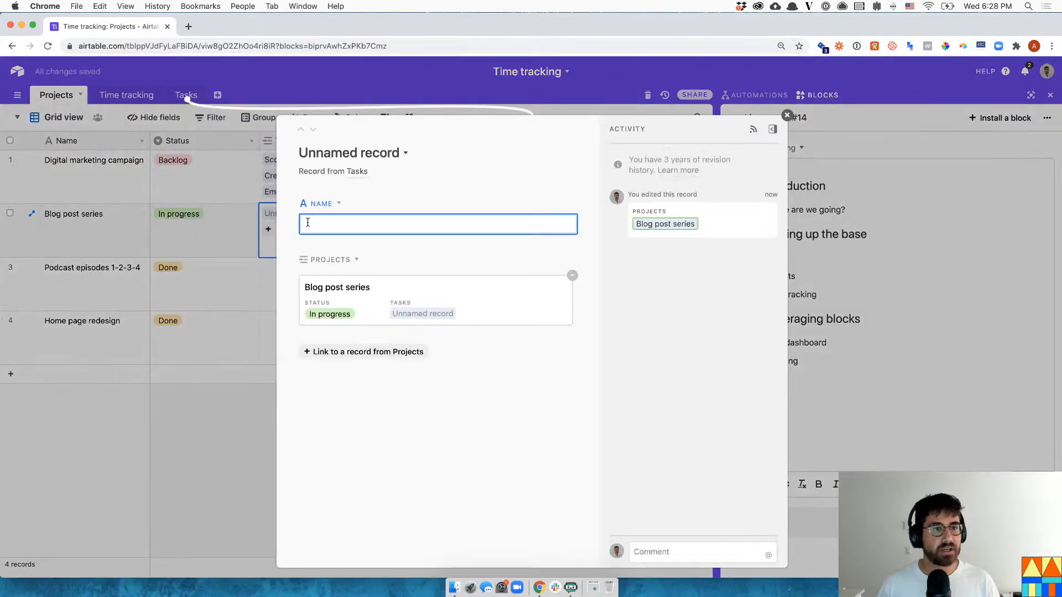
{"action": "type", "text": "Se"}
{"action": "key", "text": "BackSpace"}
{"action": "key", "text": "BackSpace"}
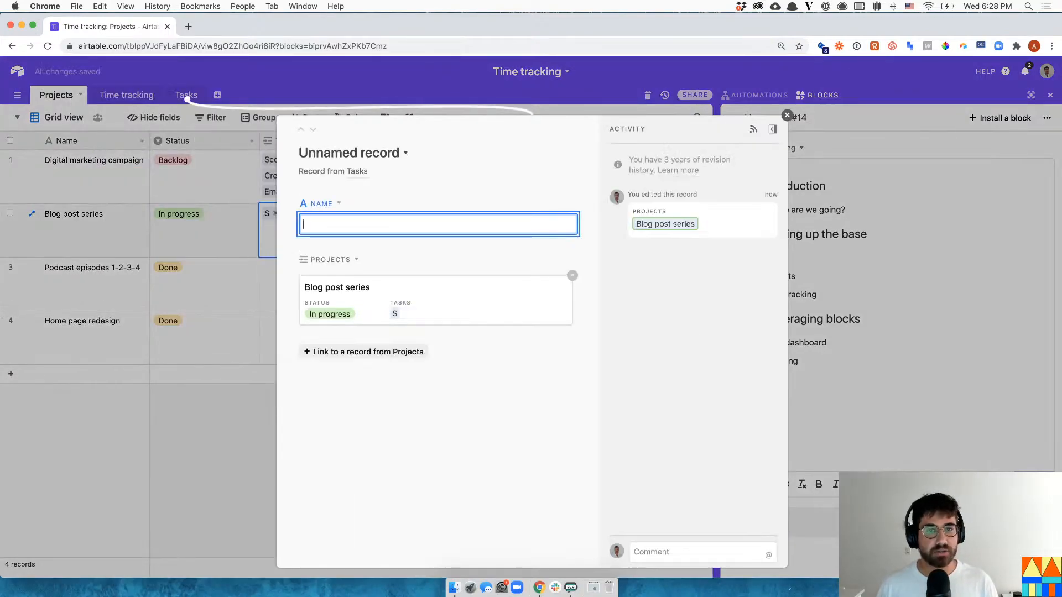
{"action": "type", "text": "What is Airtable?"}
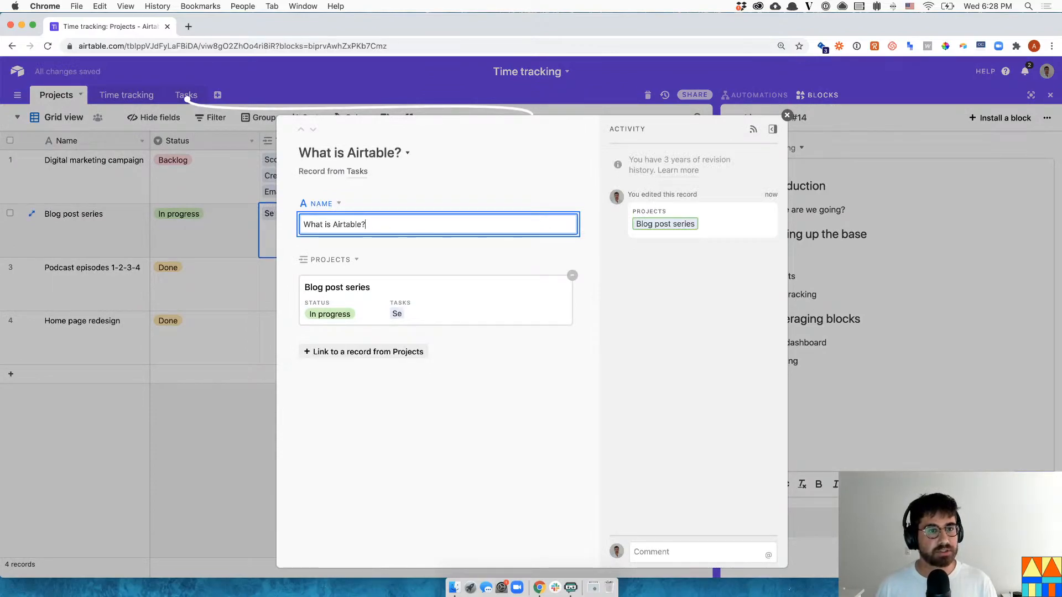
{"action": "left_click", "coordinate": [227, 243]}
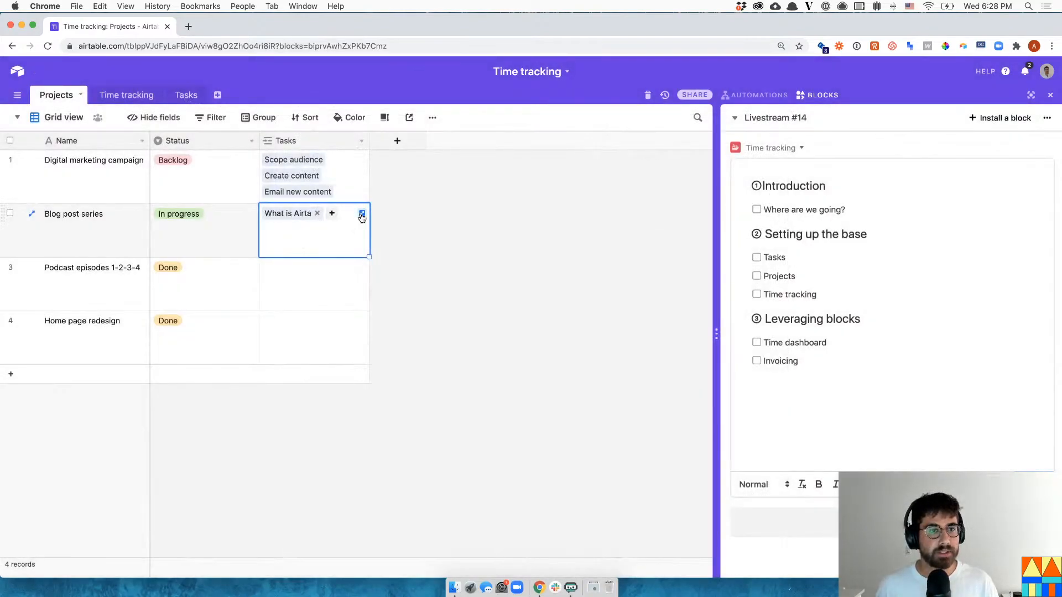
- Add a second linked task, 'How to track time in Airtable', and close its record
{"action": "left_click", "coordinate": [332, 214]}
{"action": "left_click", "coordinate": [311, 362]}
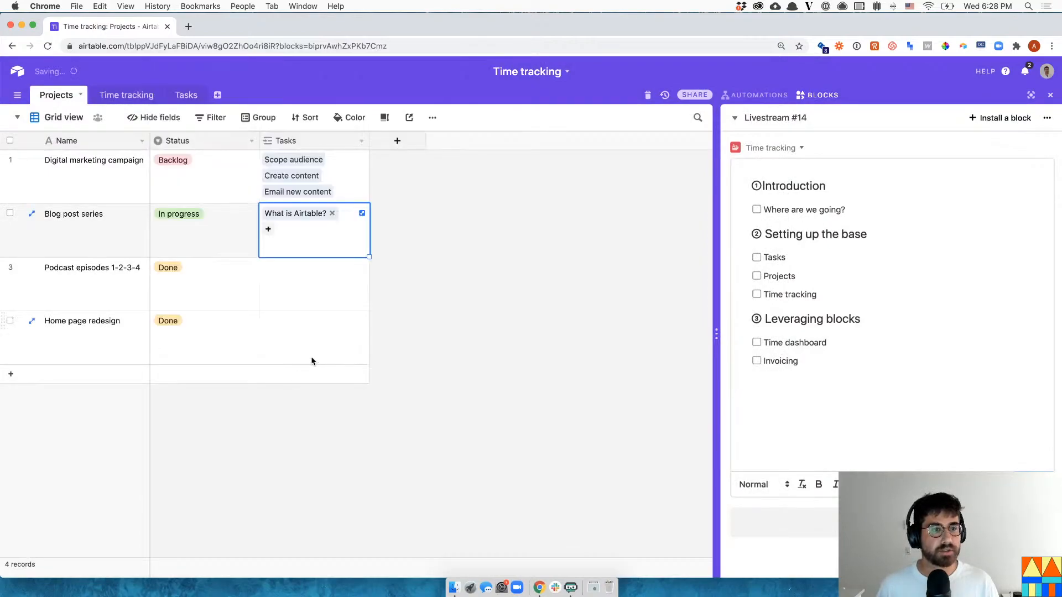
{"action": "type", "text": "How to "}
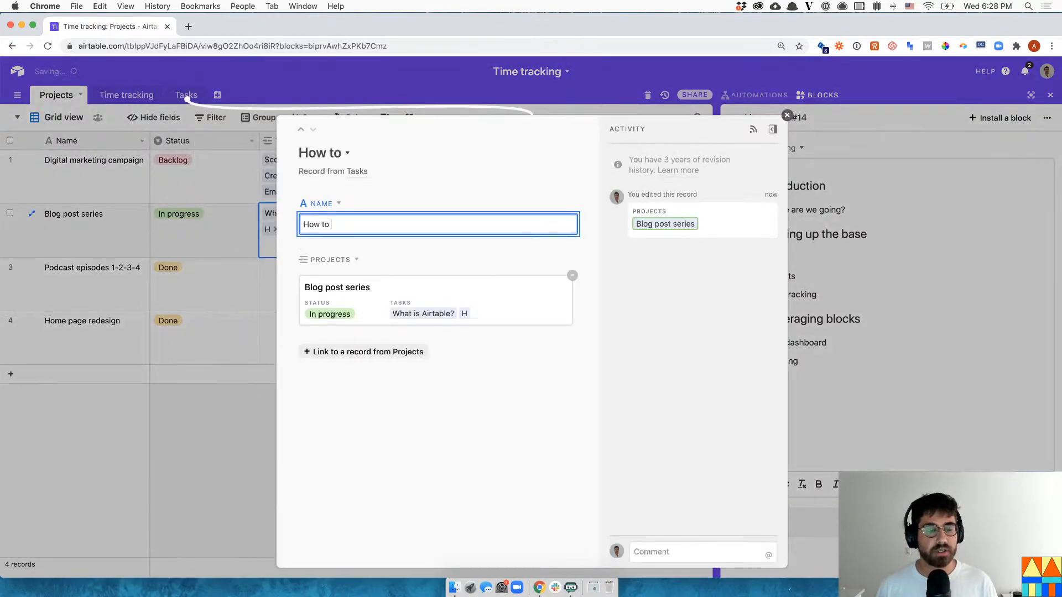
{"action": "type", "text": "track time in A"}
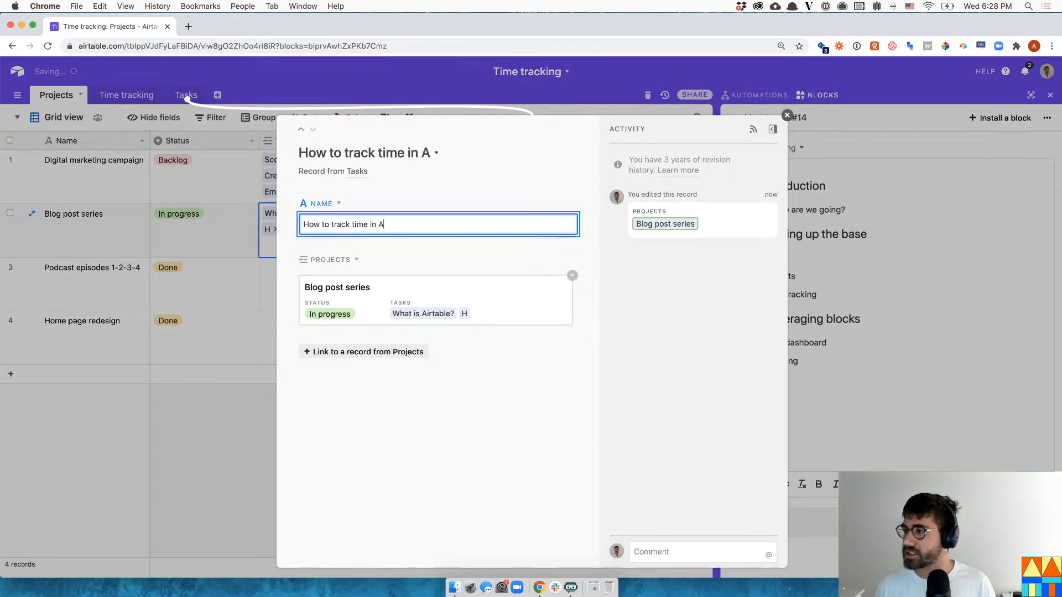
{"action": "type", "text": "irtable"}
{"action": "left_click", "coordinate": [488, 355]}
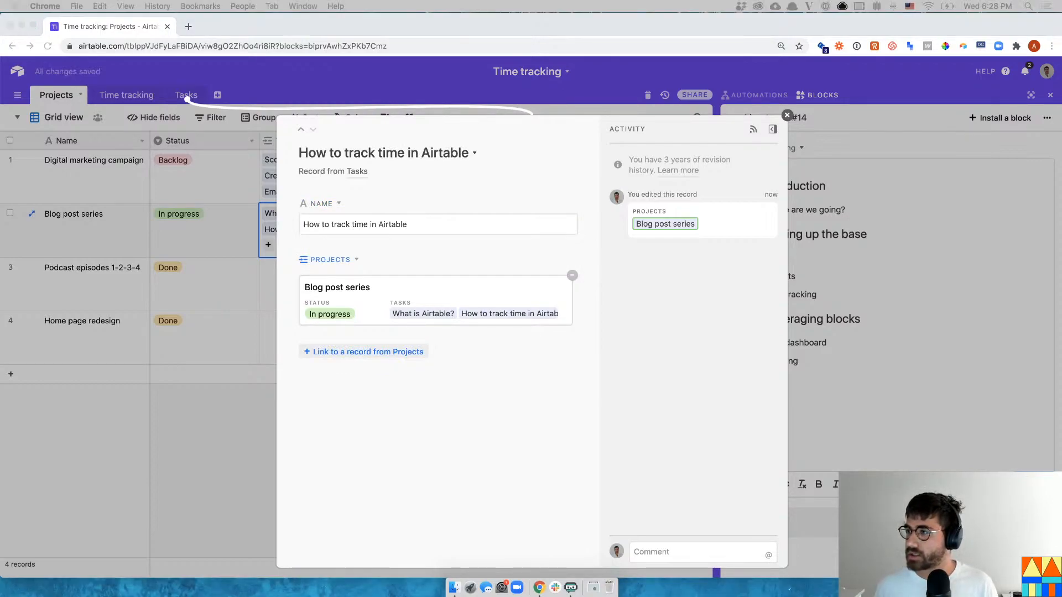
{"action": "left_click", "coordinate": [237, 416]}
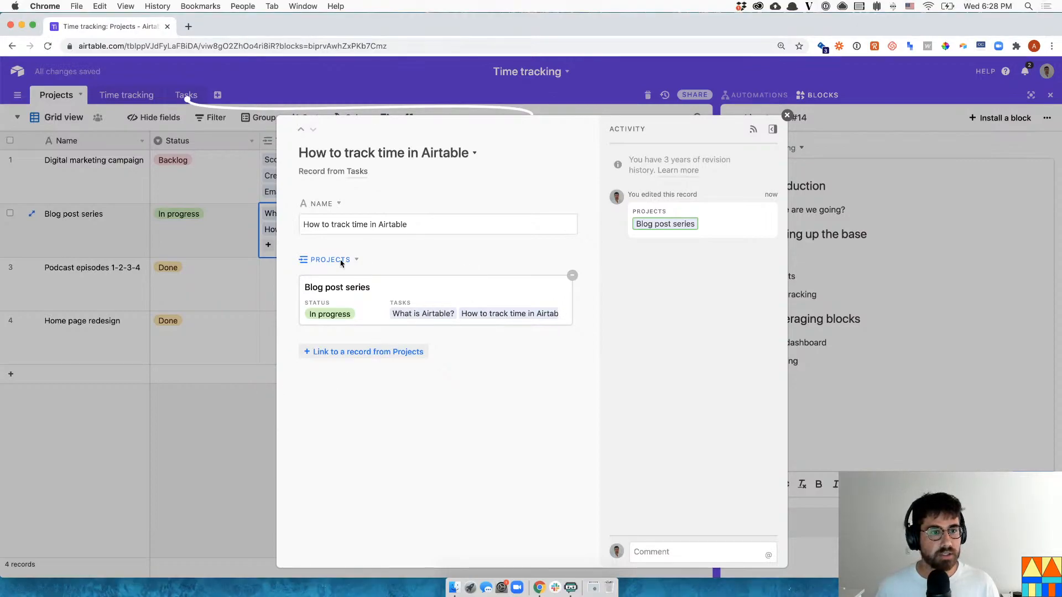
{"action": "left_click", "coordinate": [211, 483]}
{"action": "left_click", "coordinate": [267, 247]}
{"action": "left_click", "coordinate": [493, 365]}
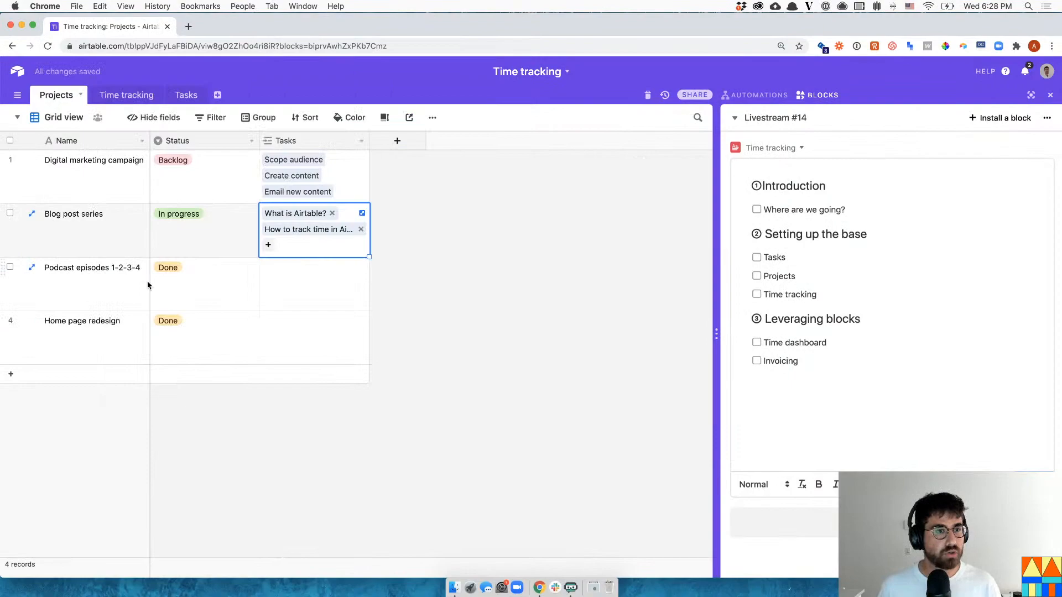
{"action": "left_click", "coordinate": [219, 296]}
{"action": "left_click", "coordinate": [310, 290]}
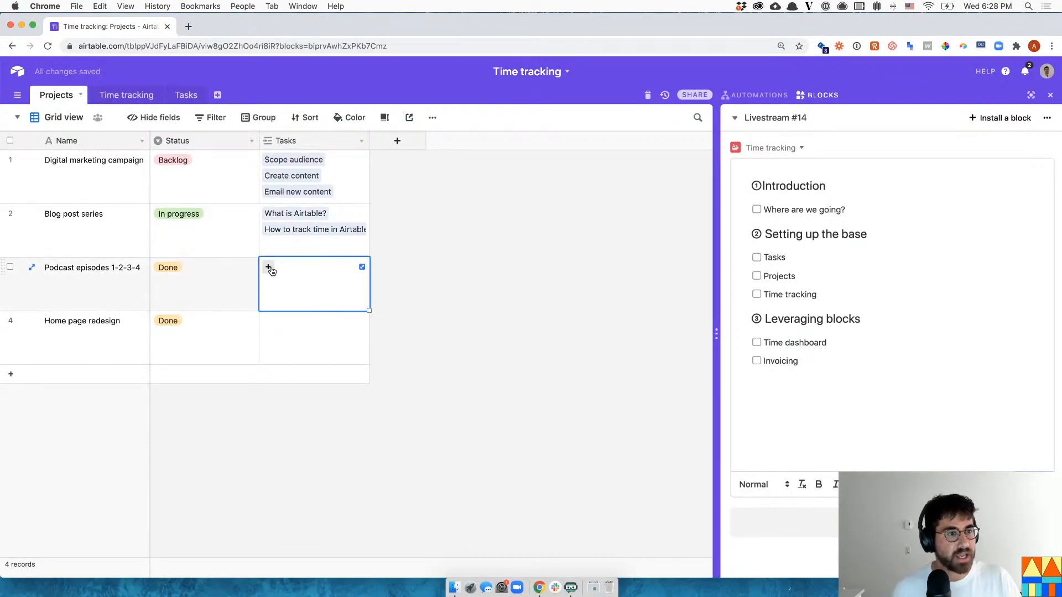
- Link new tasks Episode 1 and Episode 2 to Podcast episodes 1-2-3-4
{"action": "left_click", "coordinate": [269, 268]}
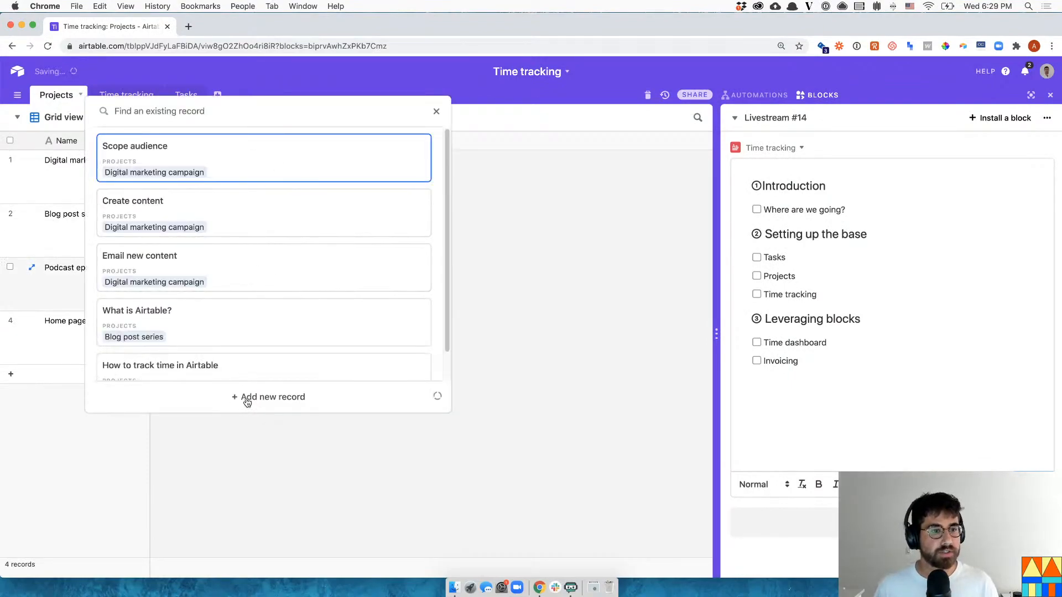
{"action": "left_click", "coordinate": [247, 399]}
{"action": "type", "text": "Epis"}
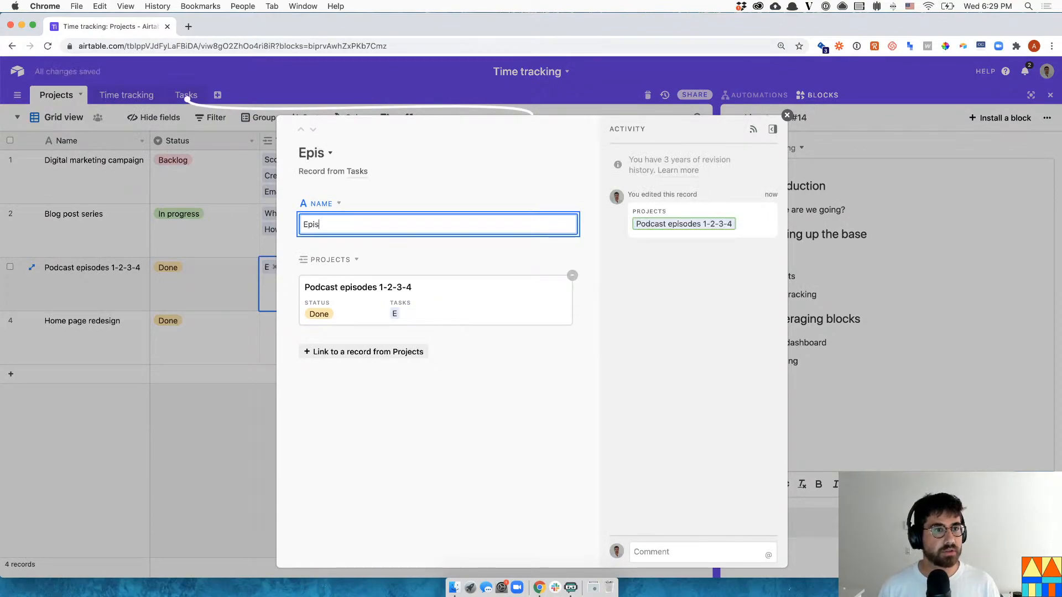
{"action": "type", "text": "ode 1"}
{"action": "left_click", "coordinate": [184, 246]}
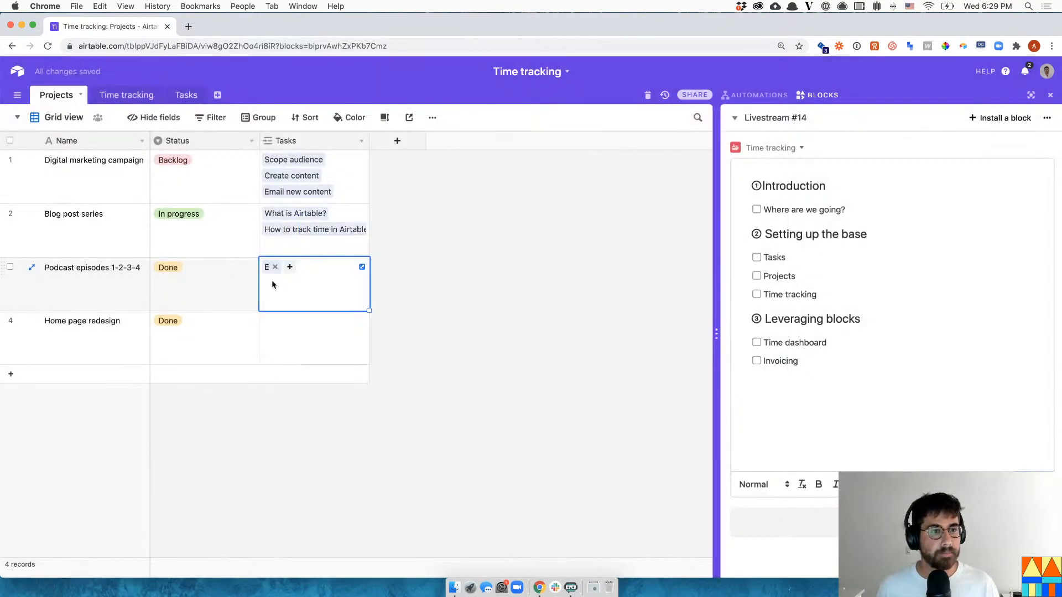
{"action": "left_click", "coordinate": [295, 267]}
{"action": "type", "text": "Episode 2"}
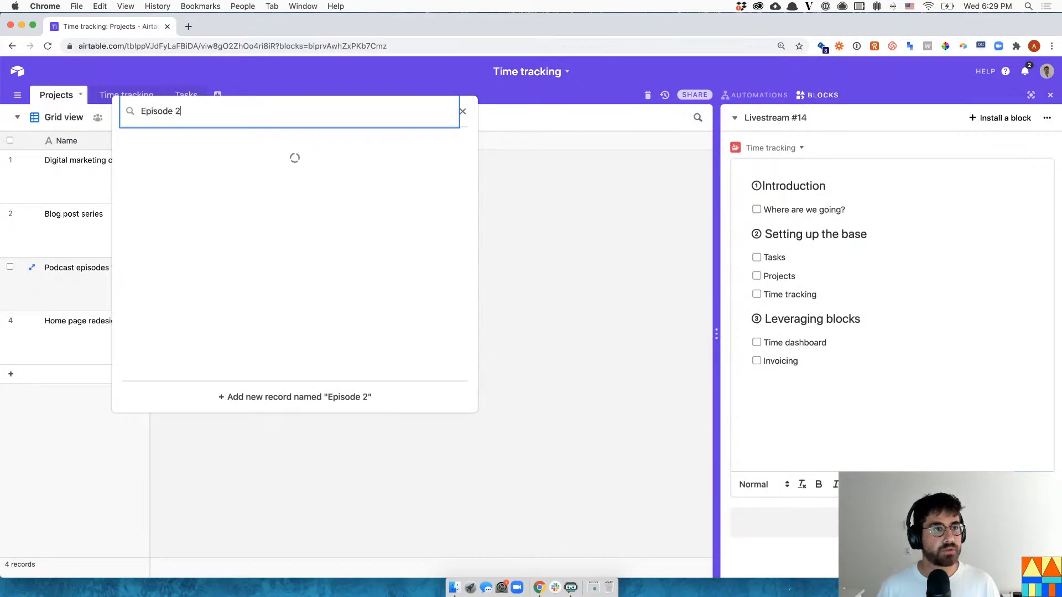
{"action": "left_click", "coordinate": [371, 398]}
- Link a new Scope design task to Home page redesign and move the Tasks table next to Projects
{"action": "left_click", "coordinate": [266, 334]}
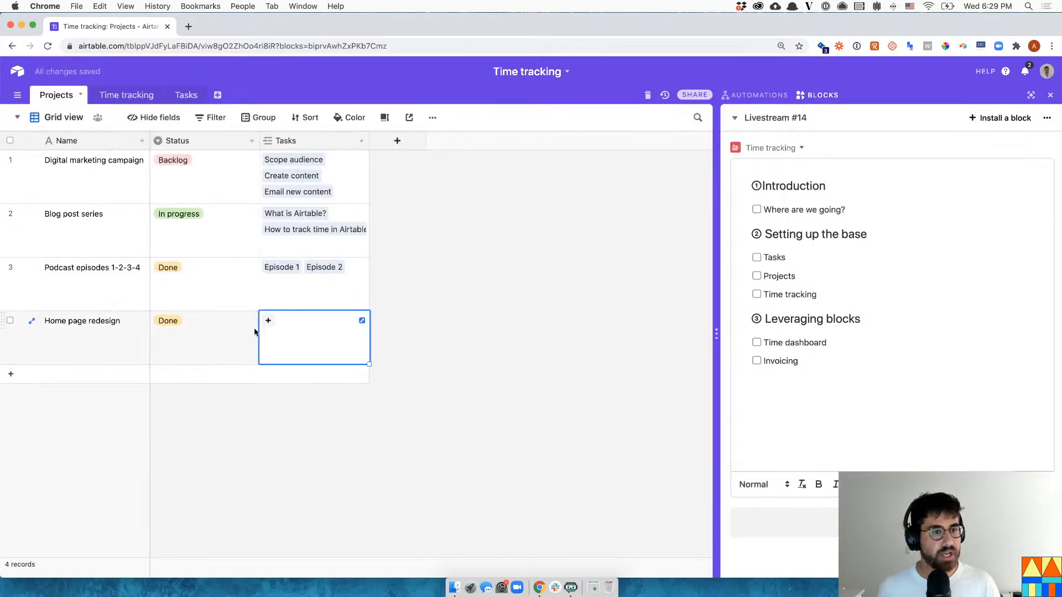
{"action": "left_click", "coordinate": [266, 319]}
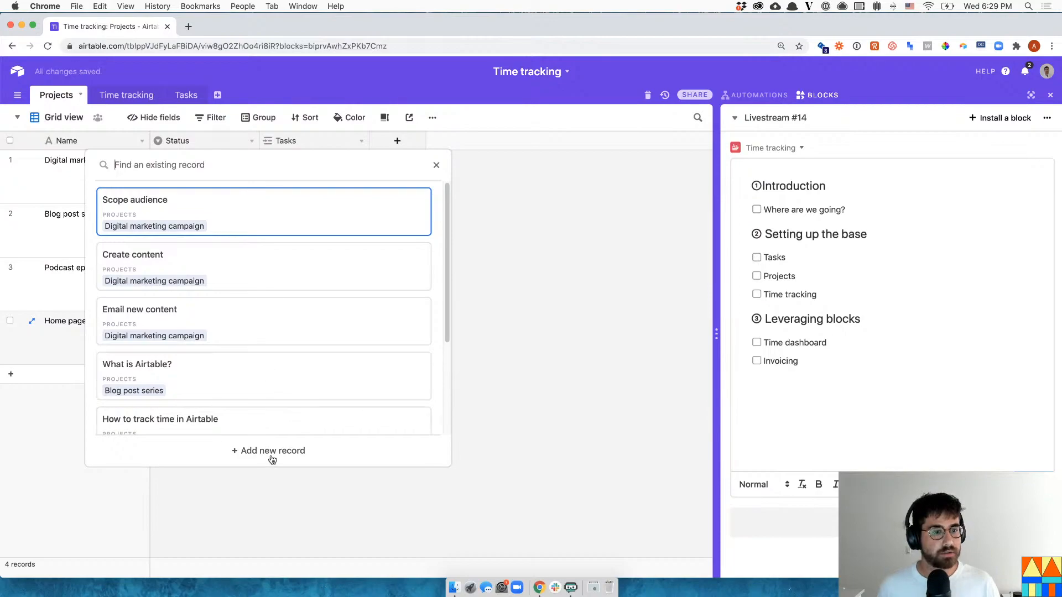
{"action": "left_click", "coordinate": [272, 470]}
{"action": "type", "text": "Scope design"}
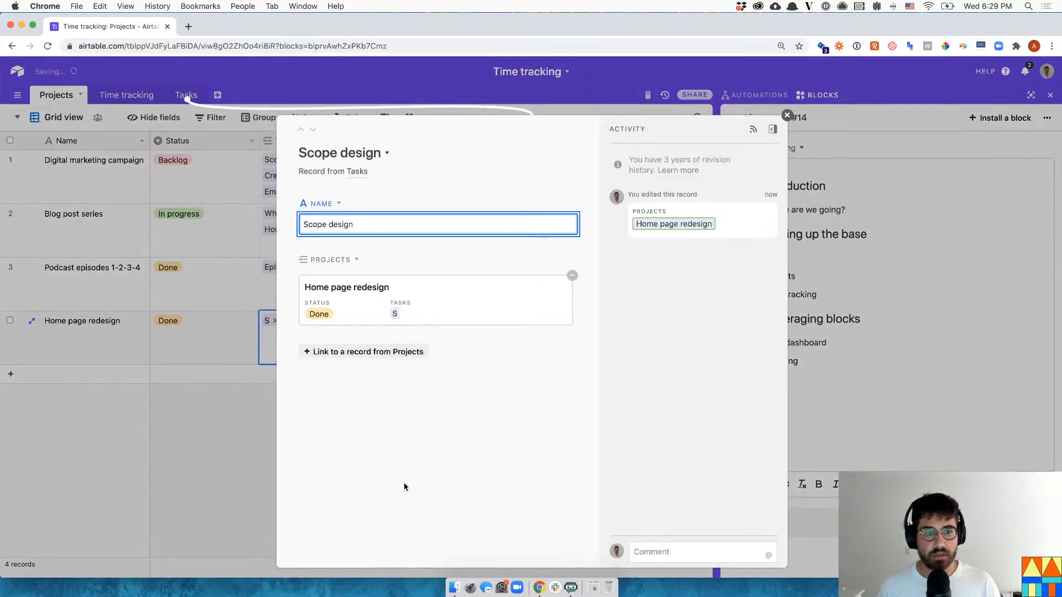
{"action": "left_click", "coordinate": [224, 474]}
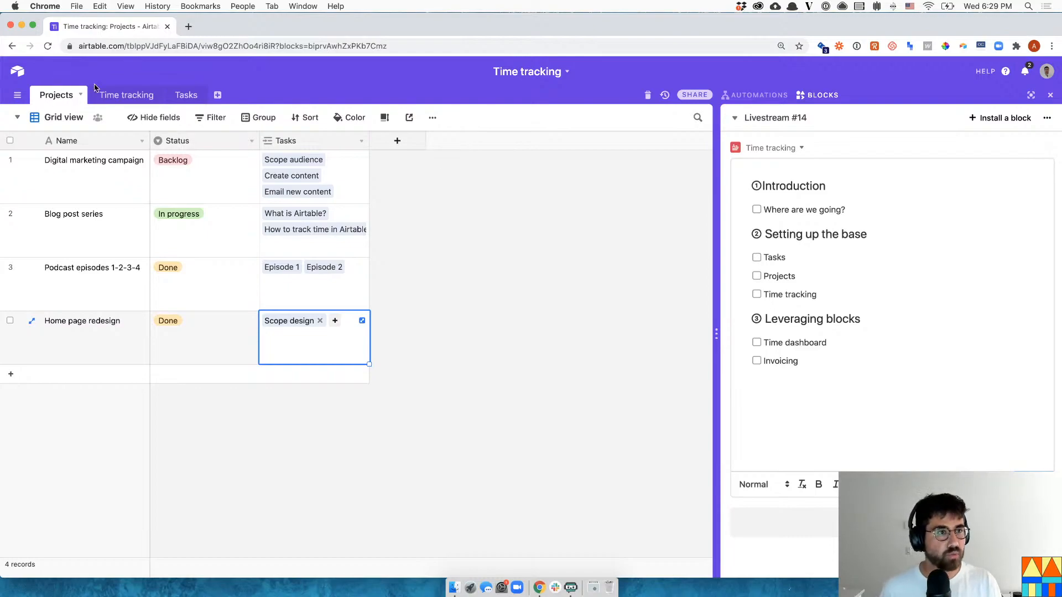
{"action": "left_click_drag", "start_coordinate": [185, 95], "coordinate": [108, 99]}
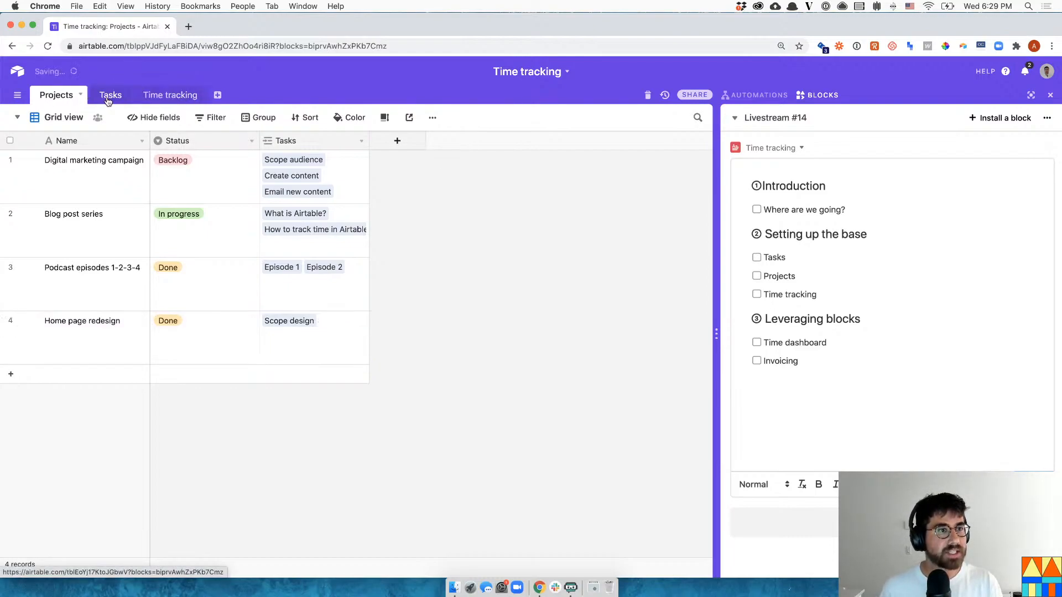
- In the Tasks table, add a new single-select field named Status
{"action": "left_click", "coordinate": [288, 141]}
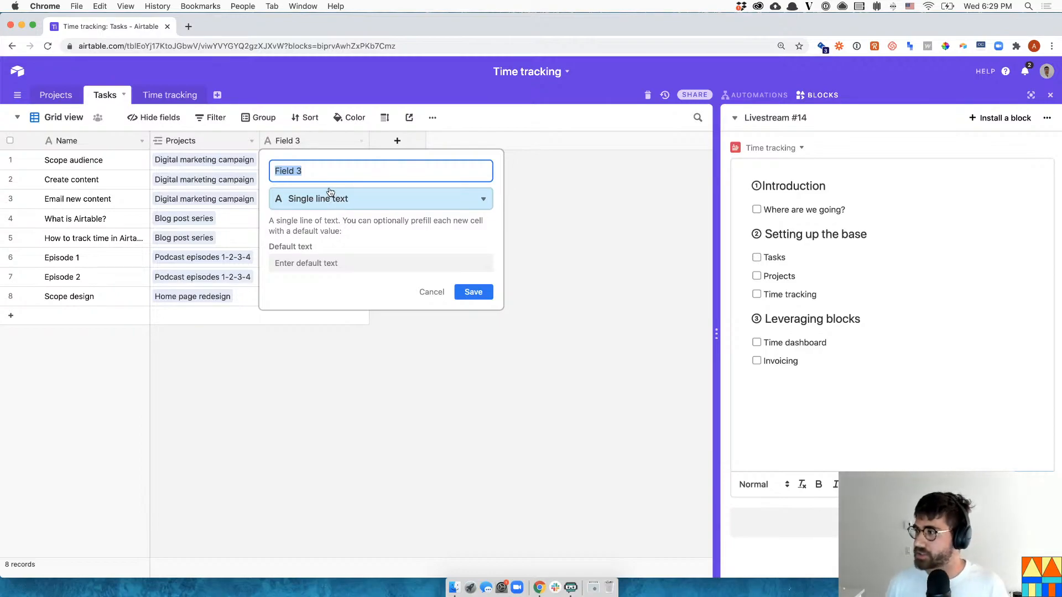
{"action": "type", "text": "Status"}
{"action": "left_click", "coordinate": [350, 193]}
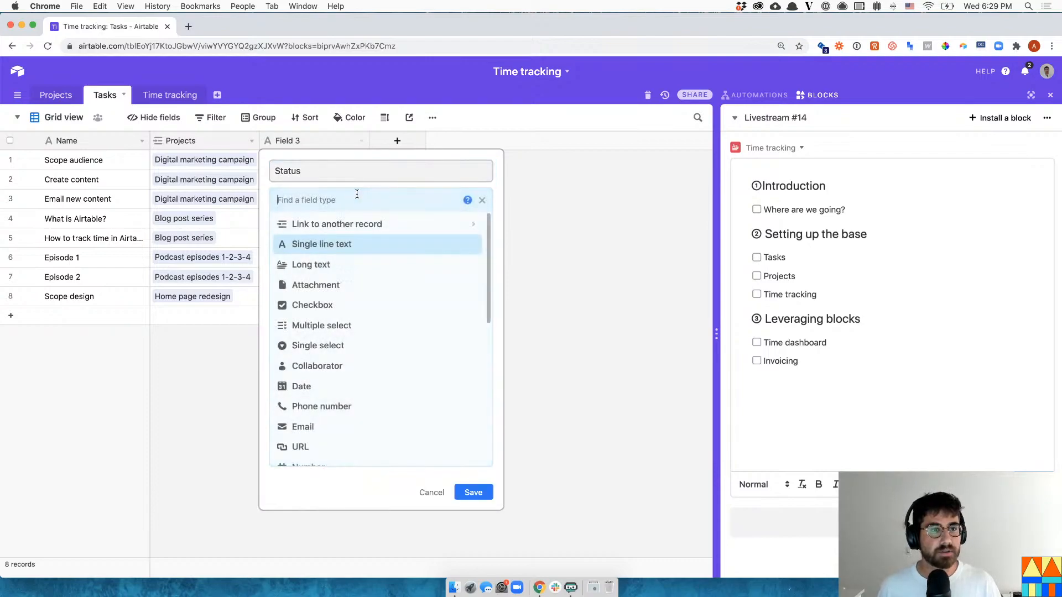
{"action": "type", "text": "single"}
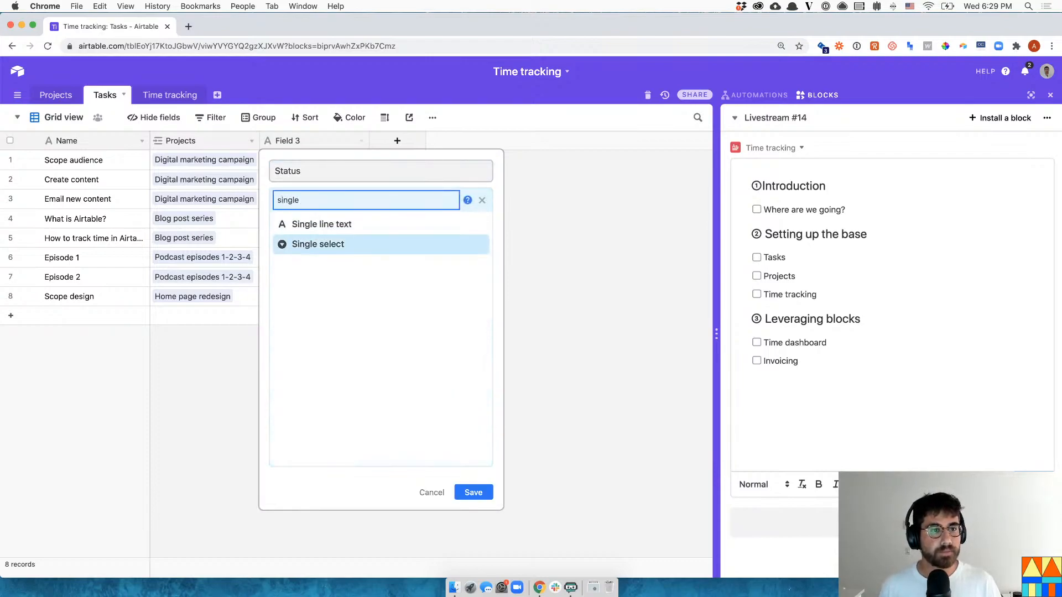
{"action": "left_click", "coordinate": [318, 244]}
- Give it the choices Backlog, Doing, Blocked and Done, and save the field
{"action": "left_click", "coordinate": [351, 306]}
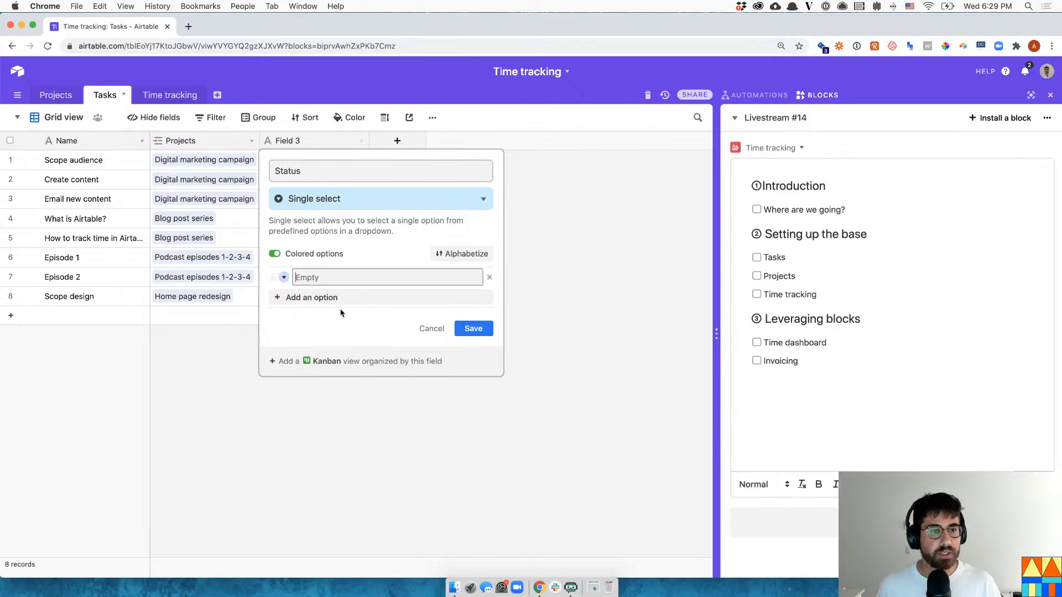
{"action": "type", "text": "Backlog"}
{"action": "key", "text": "Return"}
{"action": "type", "text": "Do"}
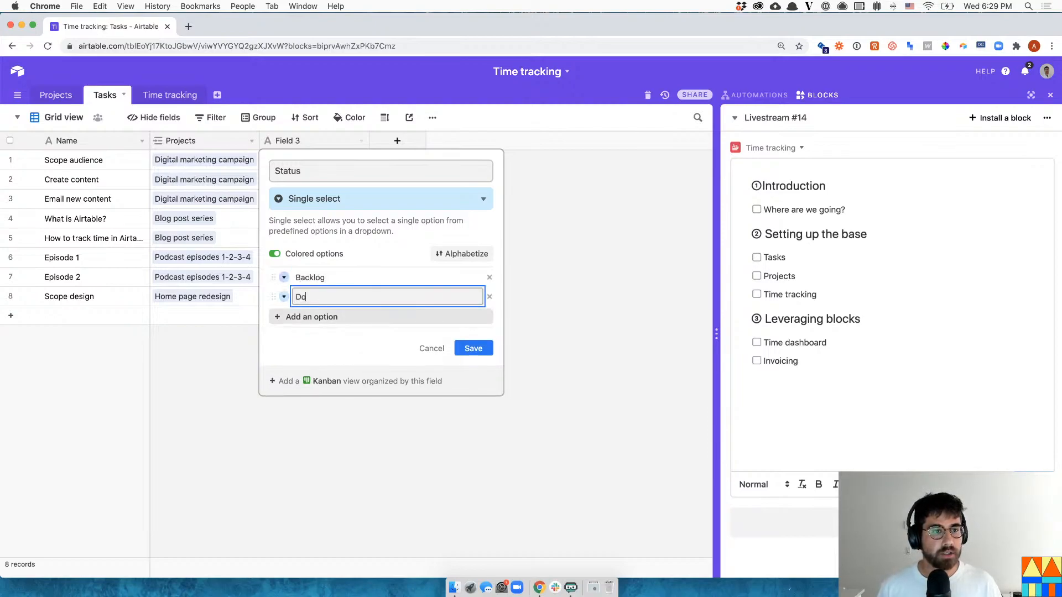
{"action": "type", "text": "ing"}
{"action": "key", "text": "Return"}
{"action": "type", "text": "Blocked"}
{"action": "key", "text": "Return"}
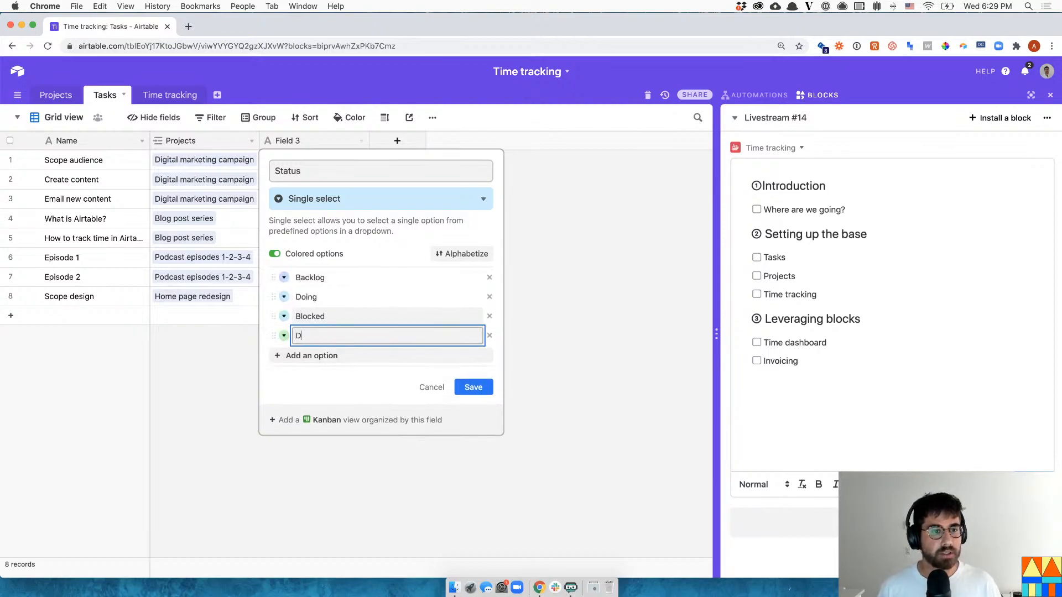
{"action": "type", "text": "Done"}
{"action": "left_click", "coordinate": [474, 388]}
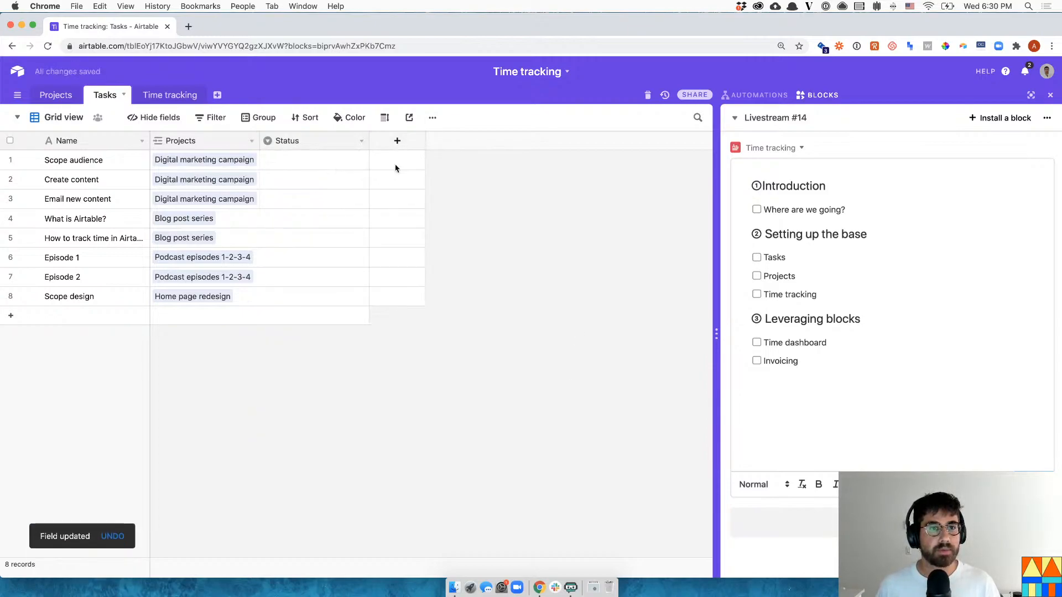
- Add a 'Project status' Lookup field to Tasks pulling each linked project's Status
{"action": "left_click", "coordinate": [397, 141]}
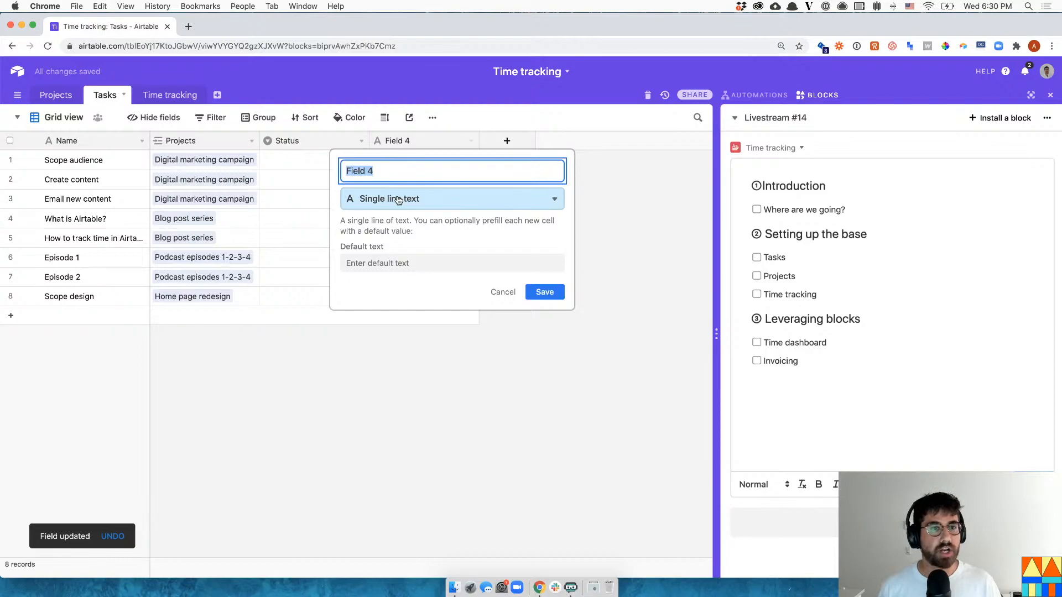
{"action": "type", "text": "Project status"}
{"action": "left_click", "coordinate": [502, 198]}
{"action": "type", "text": "ra"}
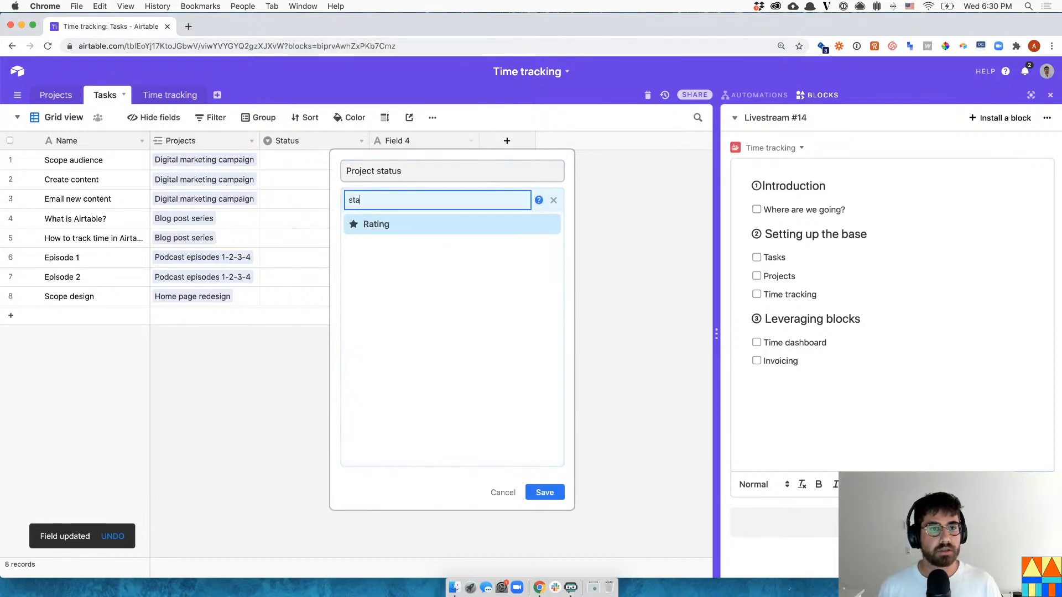
{"action": "key", "text": "BackSpace"}
{"action": "key", "text": "BackSpace"}
{"action": "type", "text": "look"}
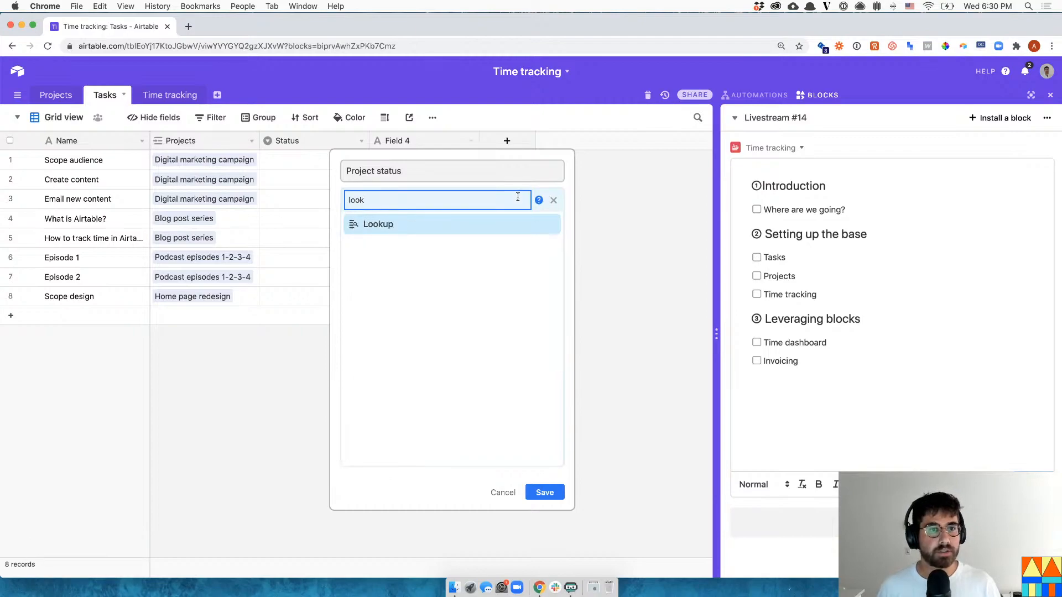
{"action": "left_click", "coordinate": [443, 225]}
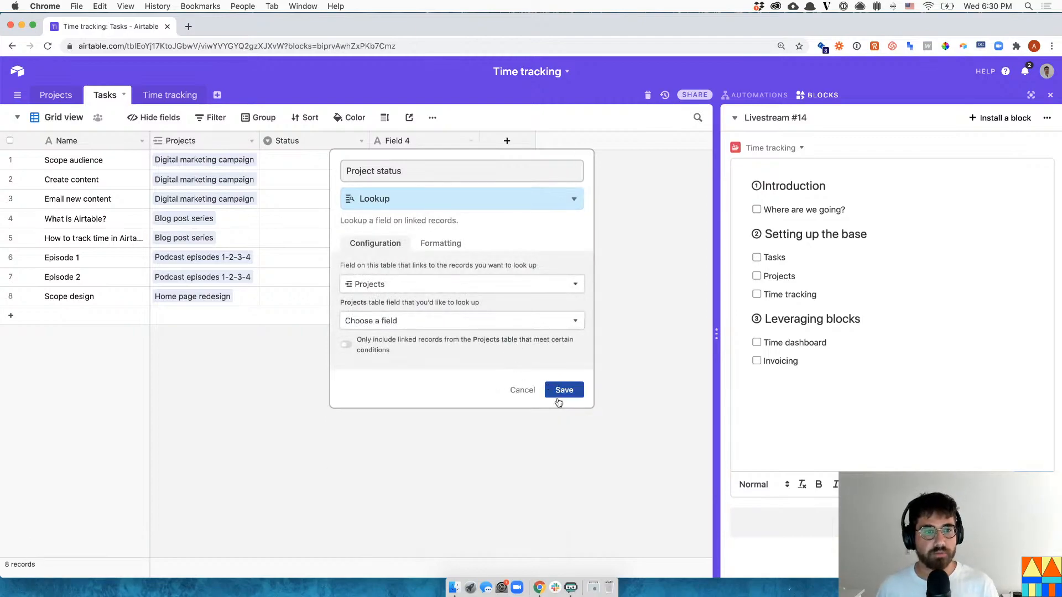
{"action": "left_click", "coordinate": [529, 322]}
{"action": "left_click", "coordinate": [463, 380]}
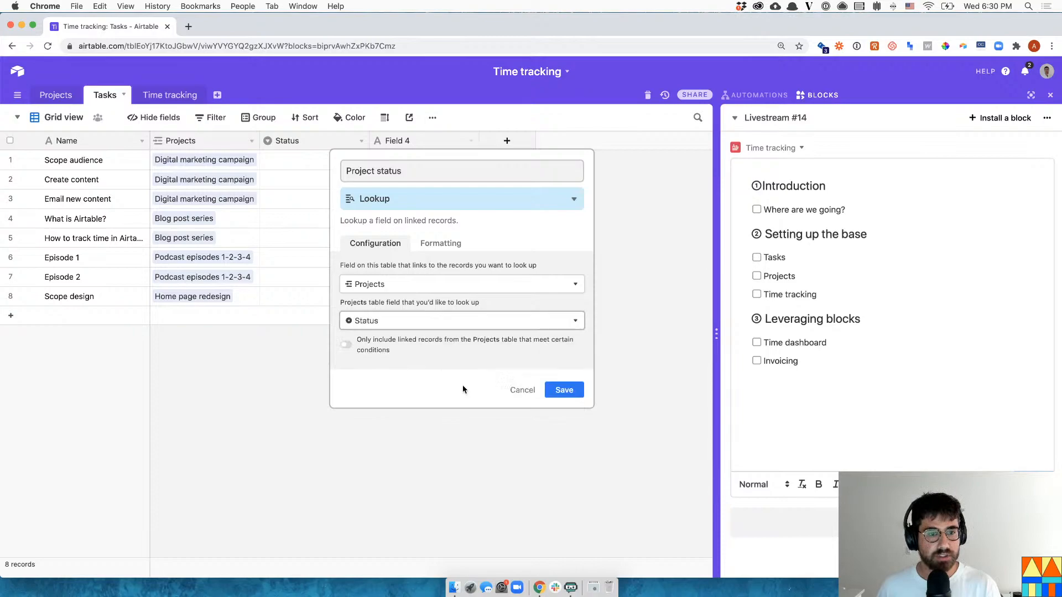
{"action": "left_click", "coordinate": [559, 389]}
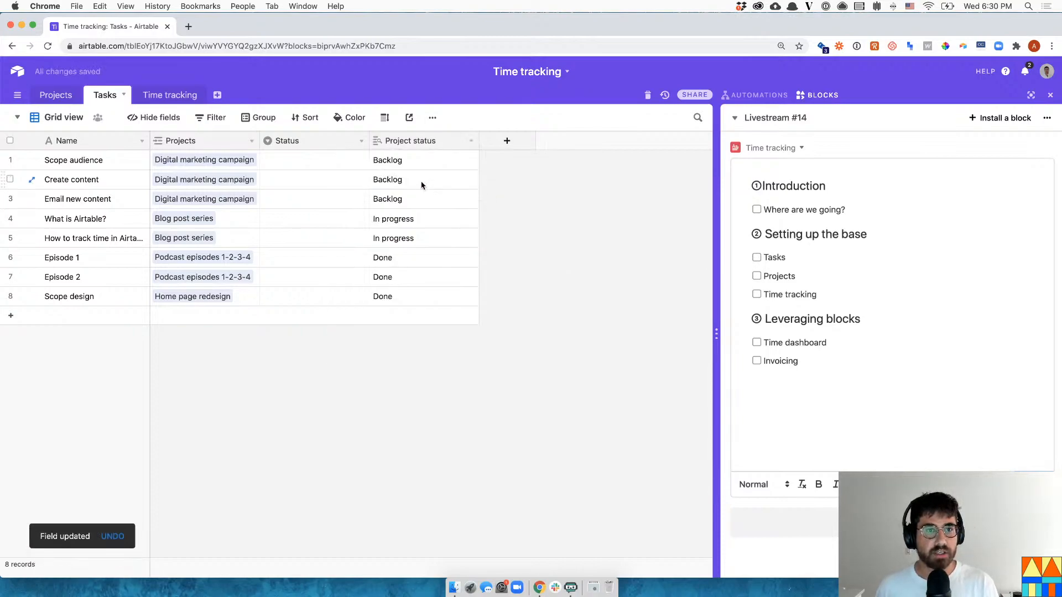
{"action": "left_click", "coordinate": [344, 202]}
- Set Scope audience and the next two tasks to Backlog, and What is Airtable? to Doing
{"action": "left_click", "coordinate": [324, 160]}
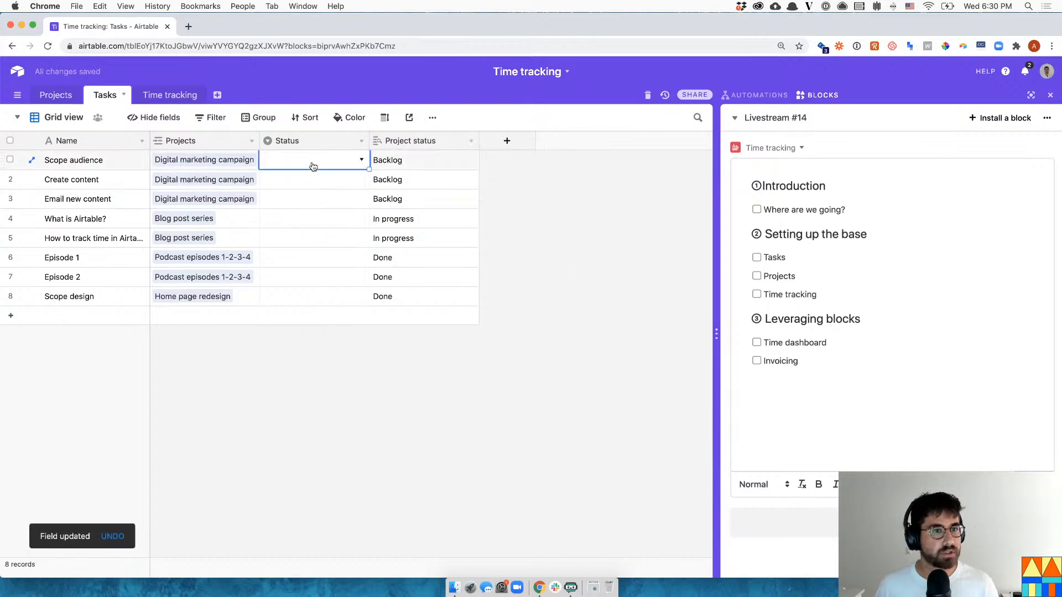
{"action": "left_click", "coordinate": [313, 165]}
{"action": "type", "text": "back"}
{"action": "key", "text": "Return"}
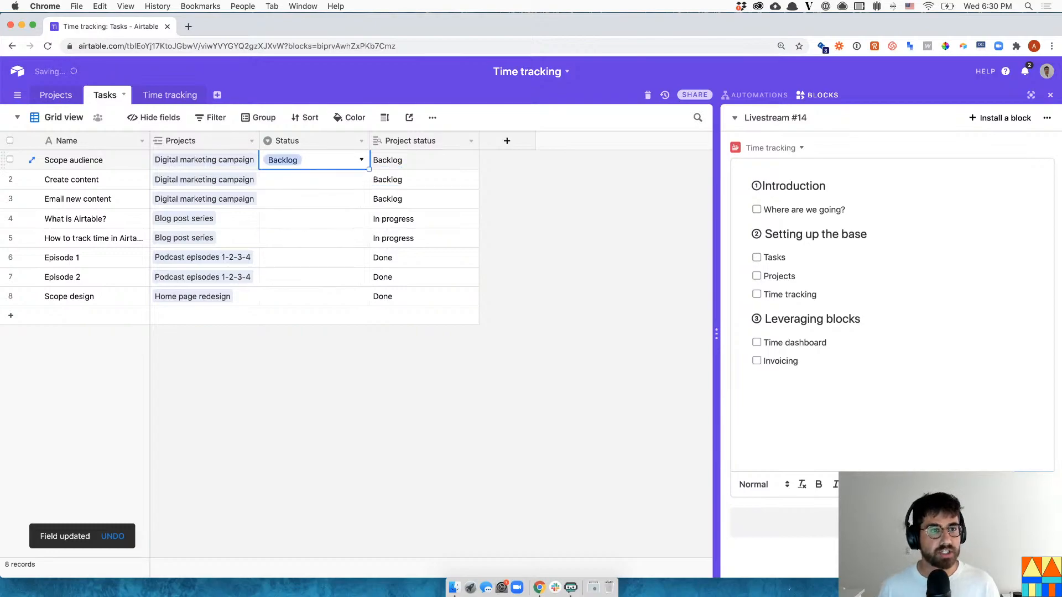
{"action": "key", "text": "ctrl+c"}
{"action": "key", "text": "Down"}
{"action": "key", "text": "shift+Down"}
{"action": "key", "text": "super+v"}
{"action": "key", "text": "Down"}
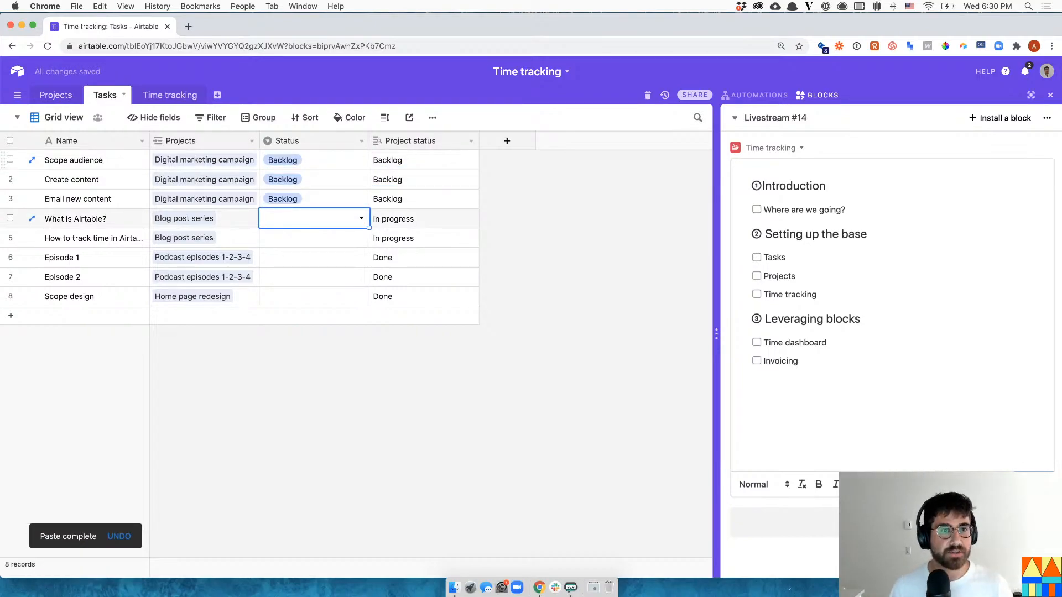
{"action": "key", "text": "Return"}
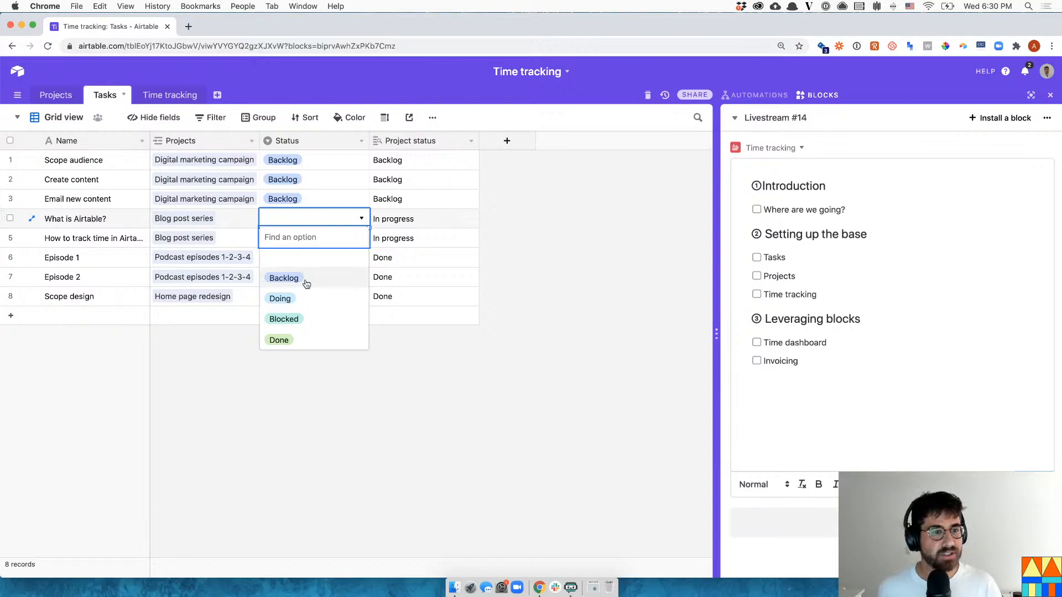
{"action": "left_click", "coordinate": [304, 299]}
- Set How to track time to Backlog, and Episode 1, Episode 2 and Scope design to Done
{"action": "double_click", "coordinate": [328, 238]}
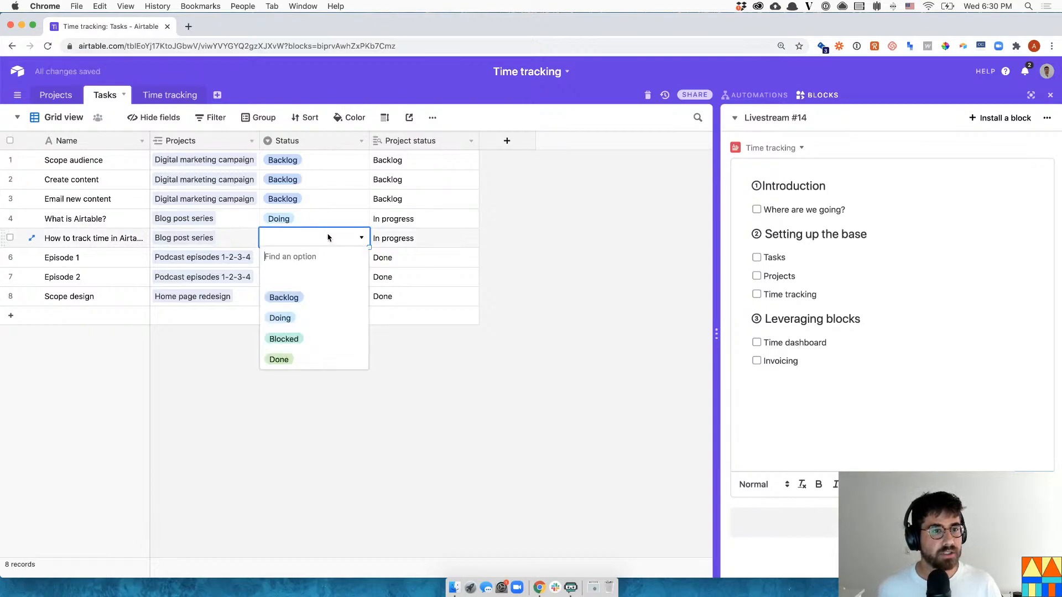
{"action": "type", "text": "bac"}
{"action": "key", "text": "Return"}
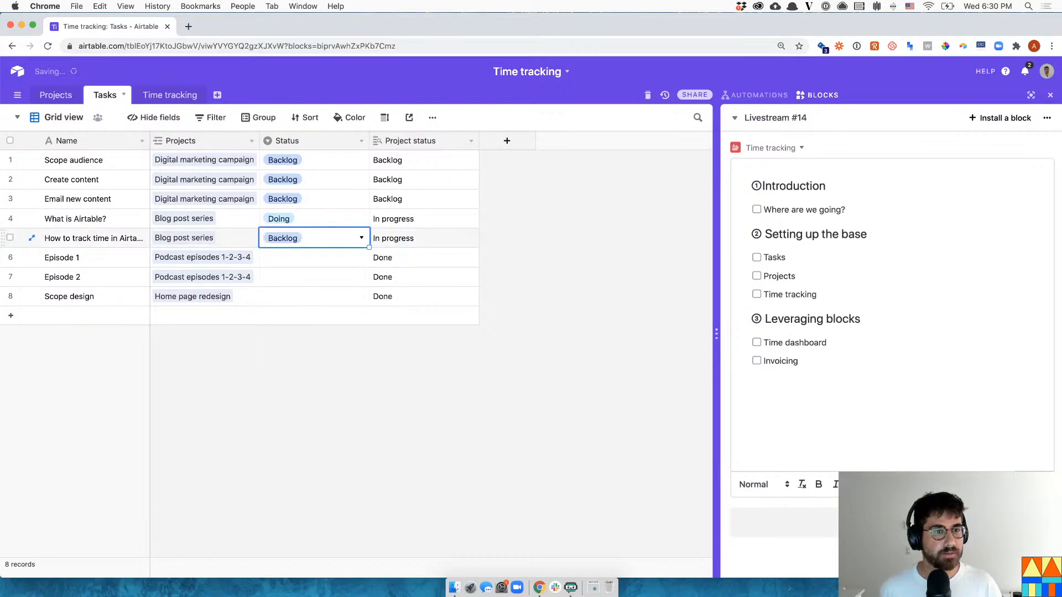
{"action": "double_click", "coordinate": [312, 263]}
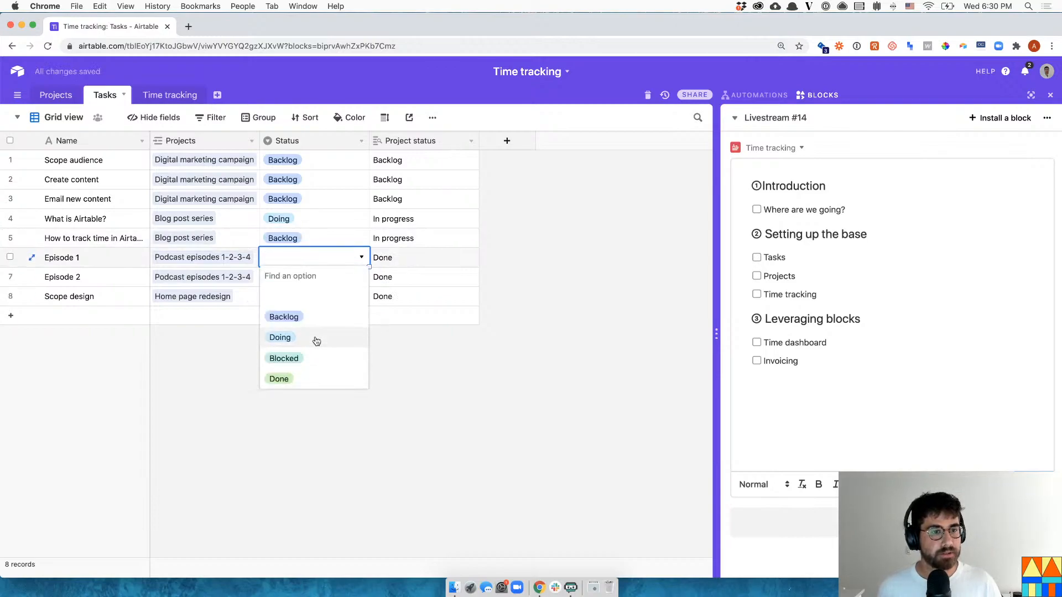
{"action": "left_click", "coordinate": [287, 379]}
{"action": "double_click", "coordinate": [302, 284]}
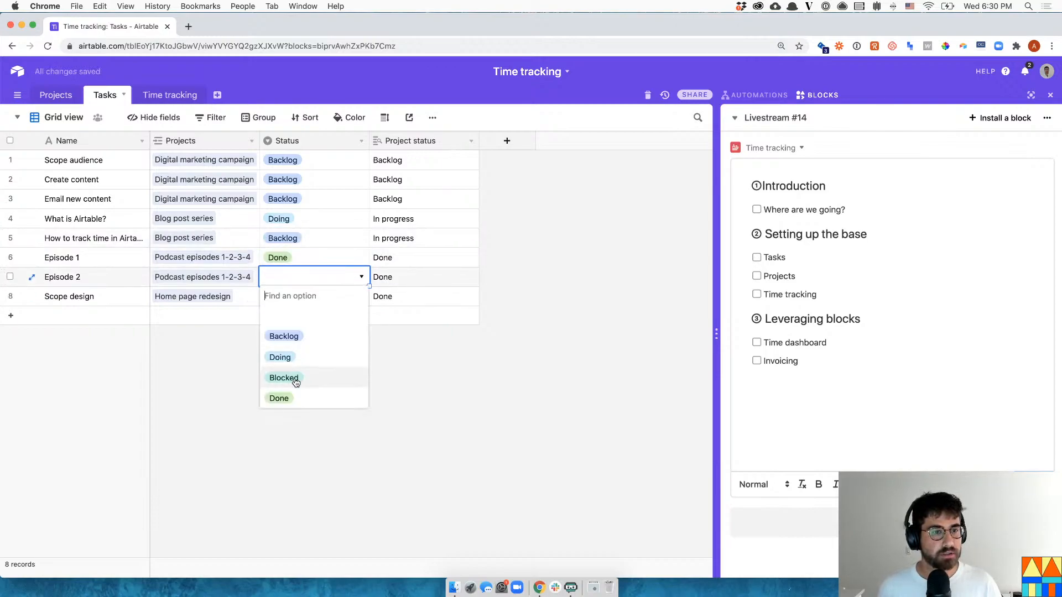
{"action": "left_click", "coordinate": [279, 398]}
{"action": "double_click", "coordinate": [307, 297]}
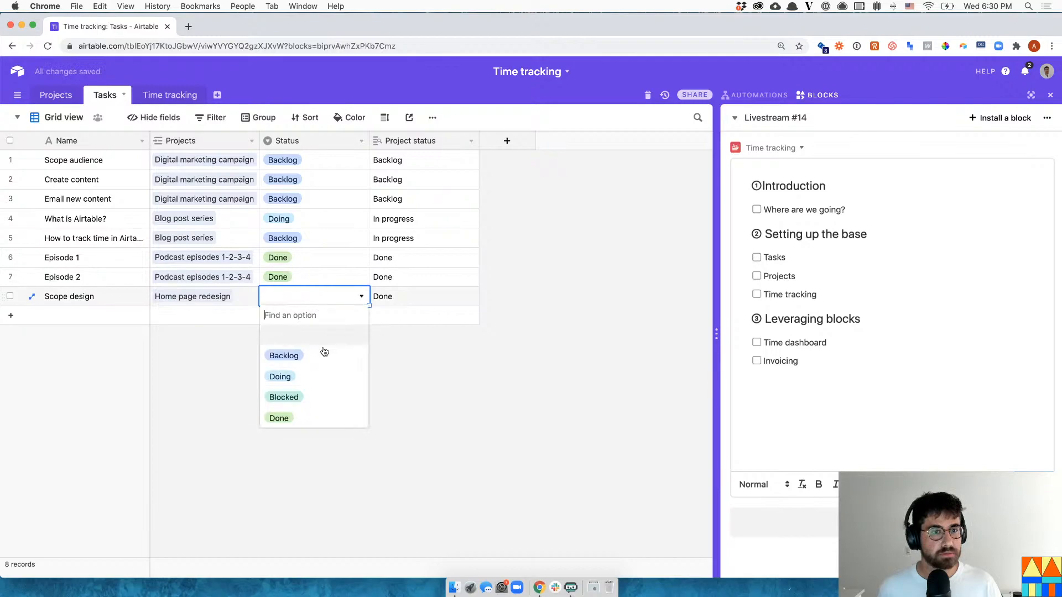
{"action": "left_click", "coordinate": [309, 417]}
- Mark the linked Digital marketing campaign project's Status as In progress
{"action": "left_click", "coordinate": [391, 198]}
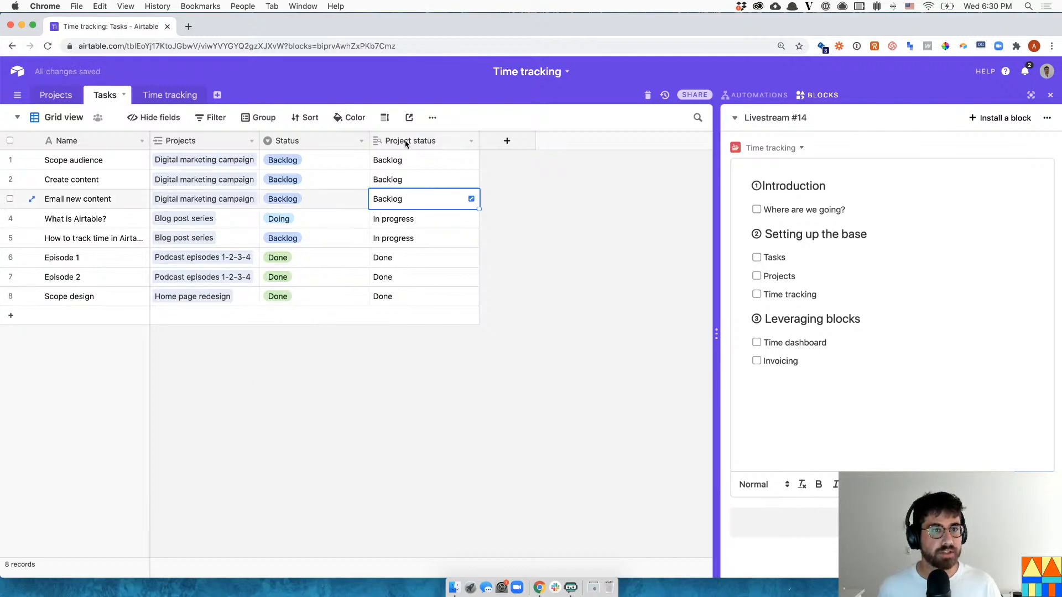
{"action": "left_click", "coordinate": [188, 161]}
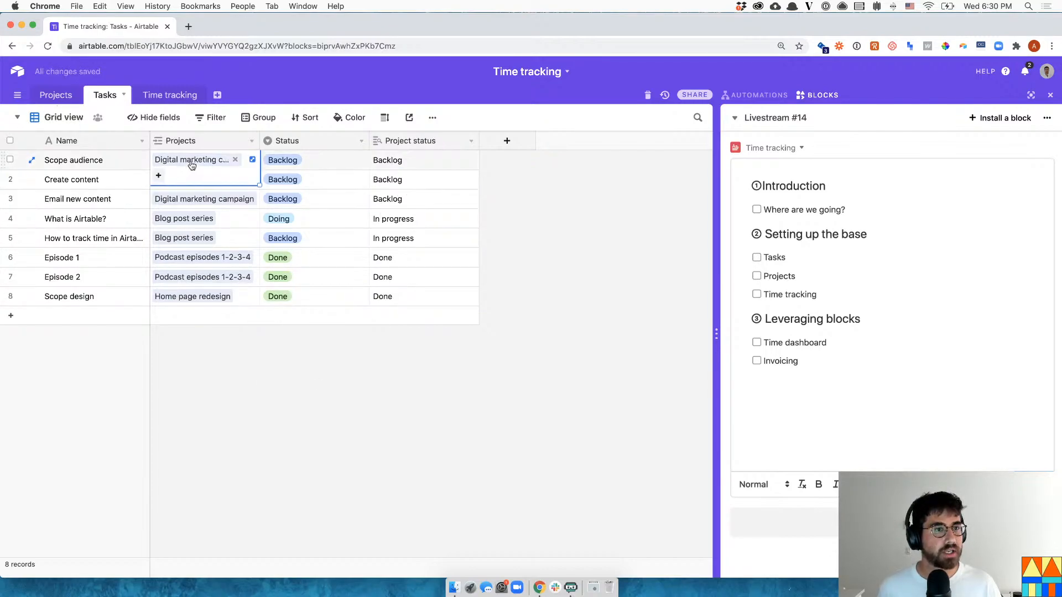
{"action": "left_click", "coordinate": [191, 160]}
{"action": "left_click", "coordinate": [381, 281]}
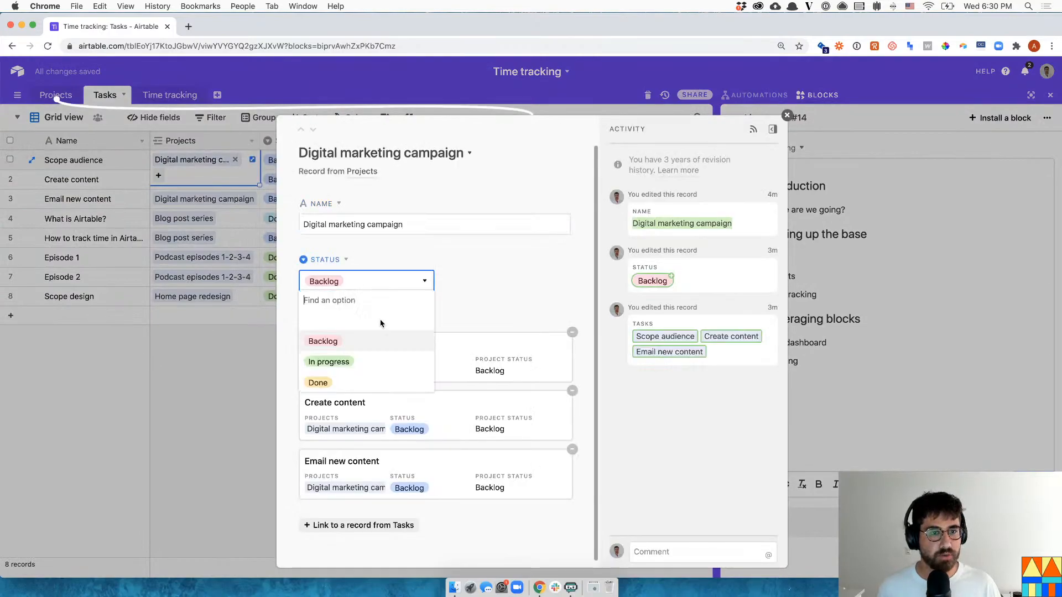
{"action": "left_click", "coordinate": [365, 360]}
{"action": "key", "text": "Escape"}
- Set Email new content to Blocked, Create content and Scope audience to Doing, then check Projects
{"action": "left_click", "coordinate": [324, 201]}
{"action": "left_click", "coordinate": [324, 201]}
{"action": "left_click", "coordinate": [324, 296]}
{"action": "double_click", "coordinate": [320, 178]}
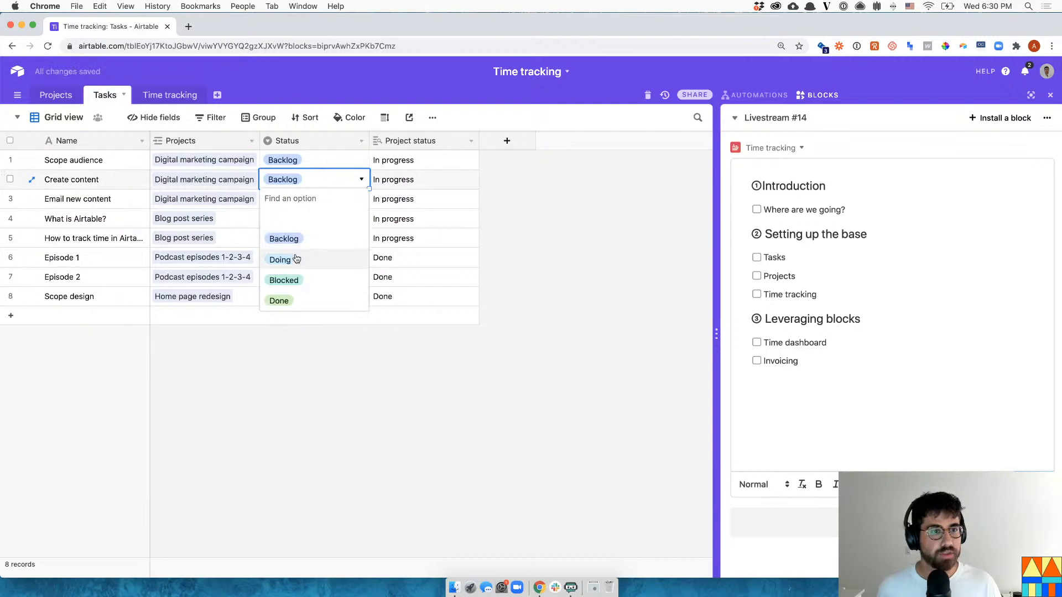
{"action": "left_click", "coordinate": [299, 258]}
{"action": "left_click", "coordinate": [308, 160]}
{"action": "left_click", "coordinate": [308, 161]}
{"action": "left_click", "coordinate": [300, 239]}
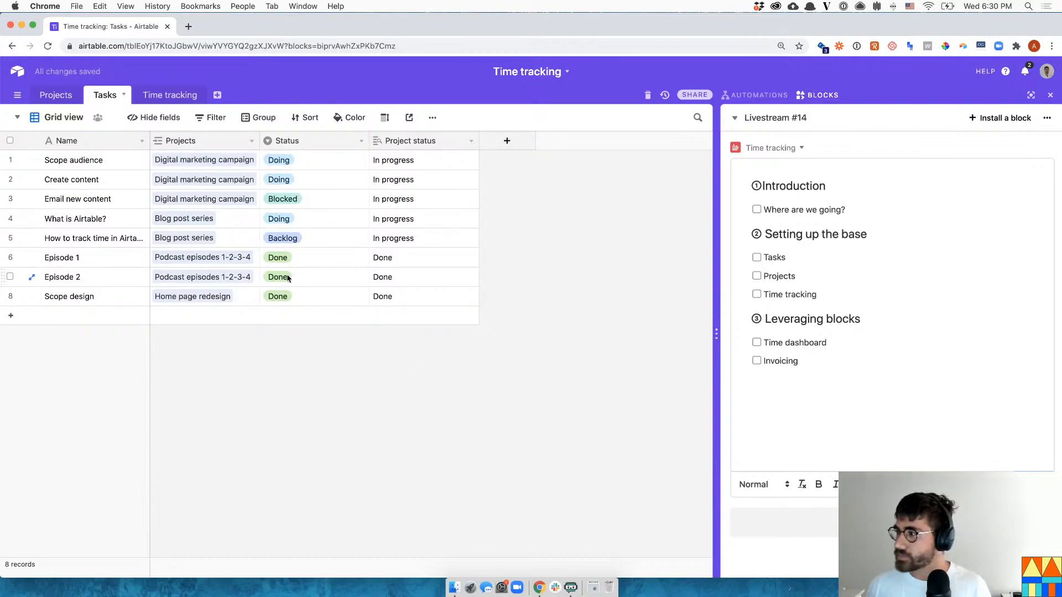
{"action": "left_click", "coordinate": [58, 95]}
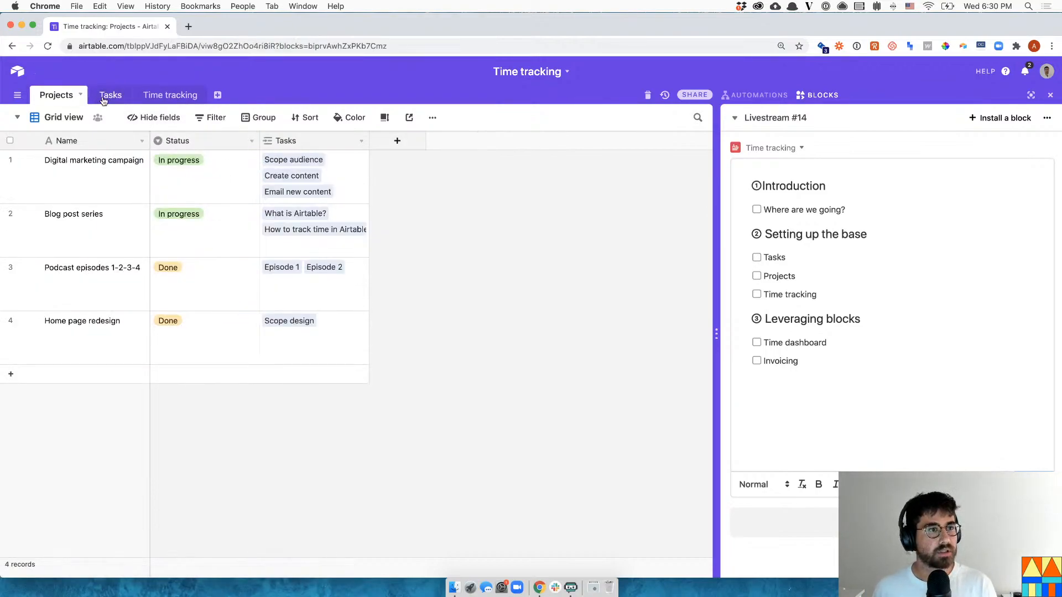
{"action": "left_click", "coordinate": [104, 96]}
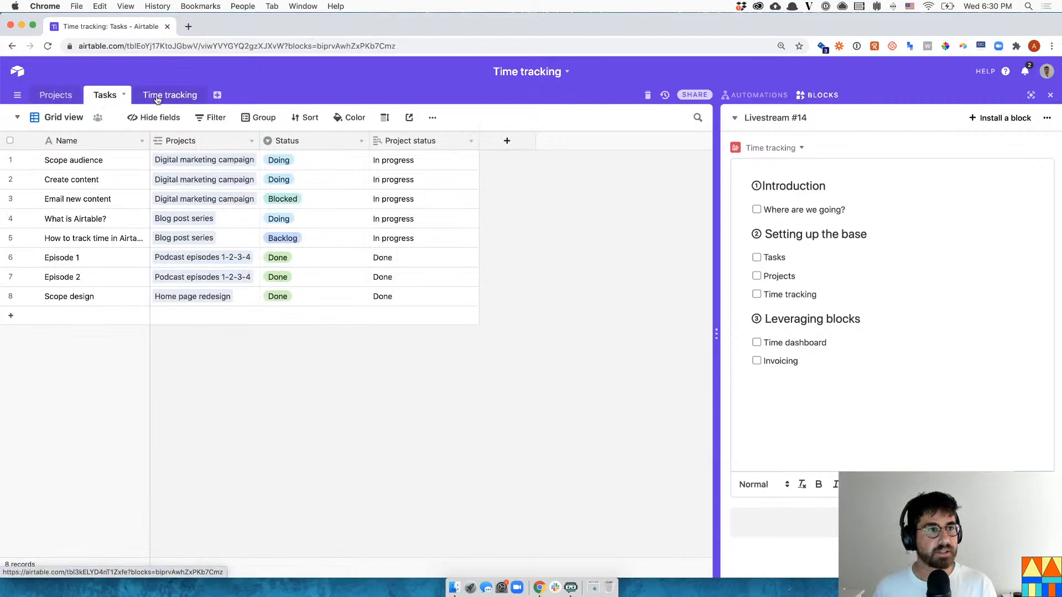
- Create an 'Importance' single-select field with Very important and Not important options
{"action": "left_click", "coordinate": [507, 140]}
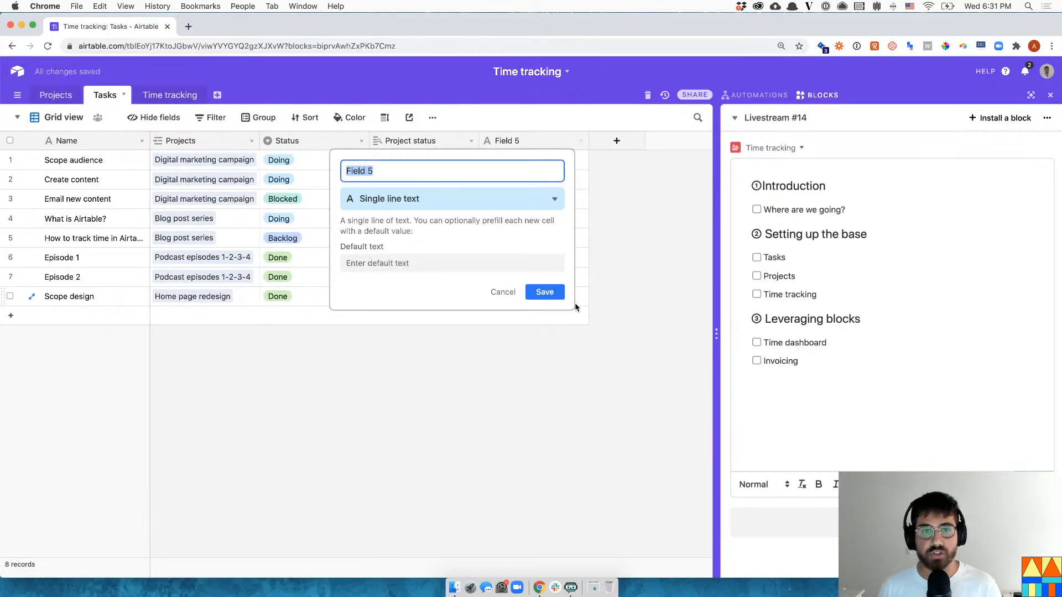
{"action": "type", "text": "Importance"}
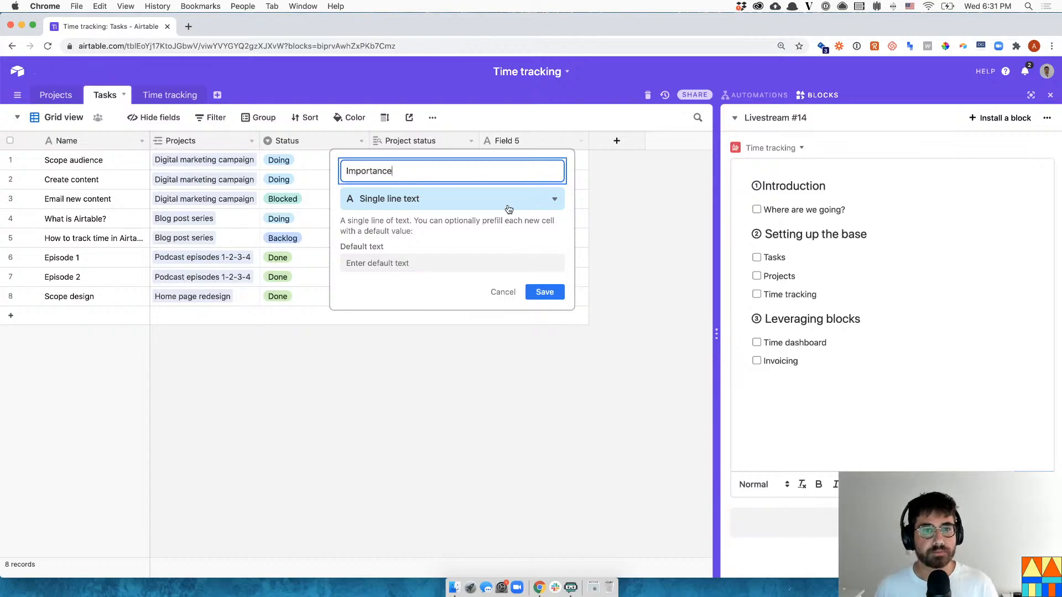
{"action": "left_click", "coordinate": [509, 209]}
{"action": "type", "text": "single"}
{"action": "left_click", "coordinate": [450, 244]}
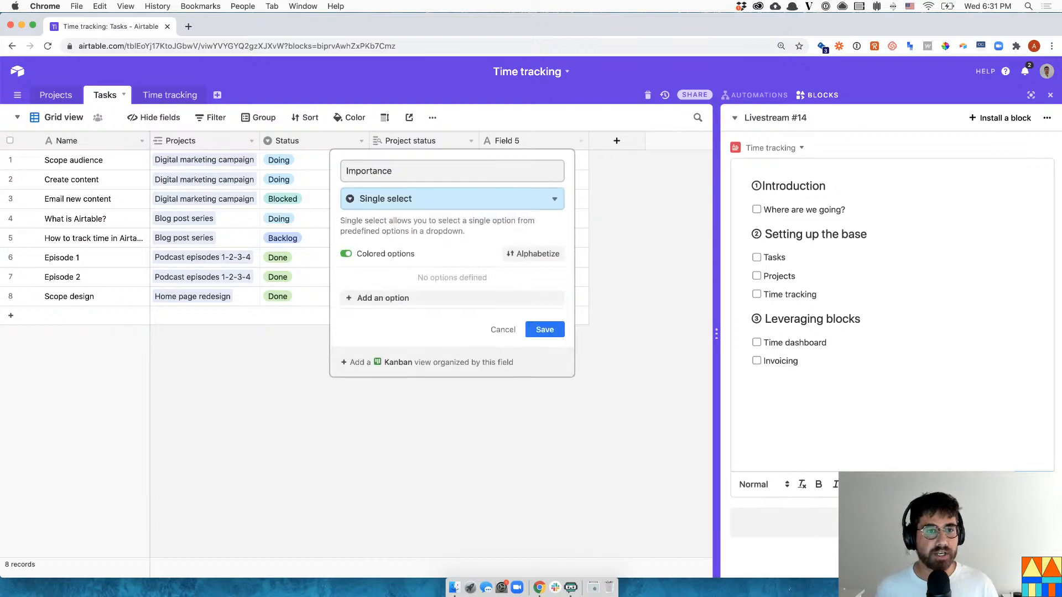
{"action": "type", "text": "Very important"}
{"action": "key", "text": "Return"}
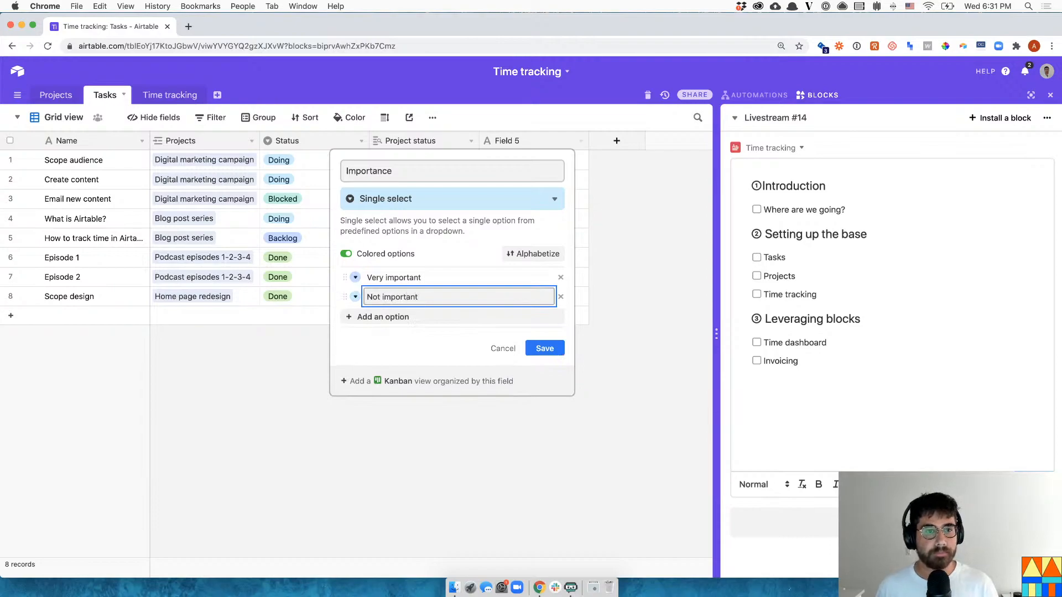
{"action": "left_click", "coordinate": [558, 352]}
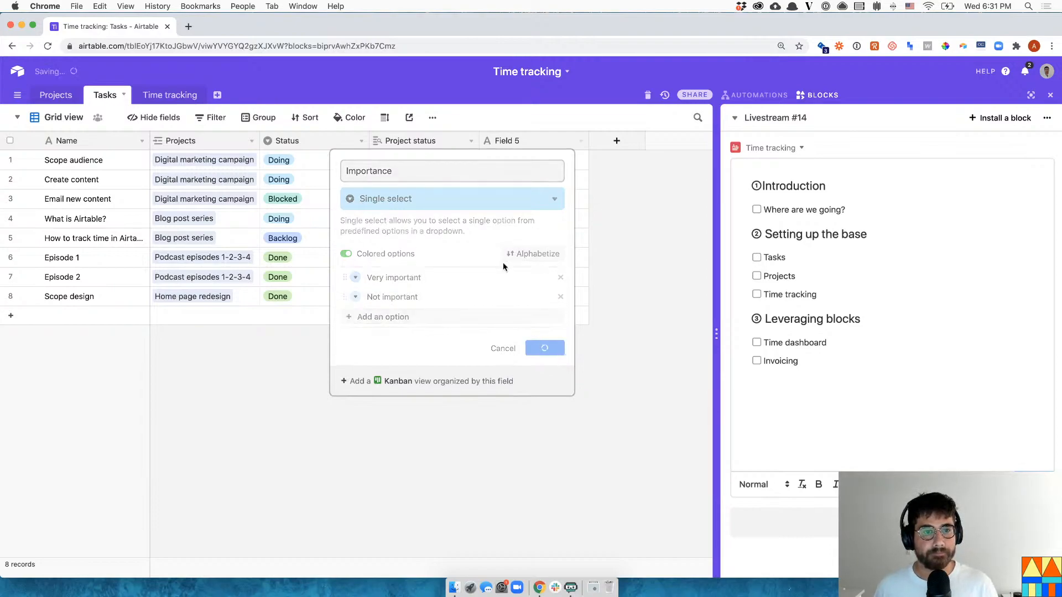
{"action": "left_click", "coordinate": [617, 140]}
- Create an 'Urgency' single-select field with Urgent and Not urgent options
{"action": "left_click", "coordinate": [616, 141]}
{"action": "type", "text": "YU"}
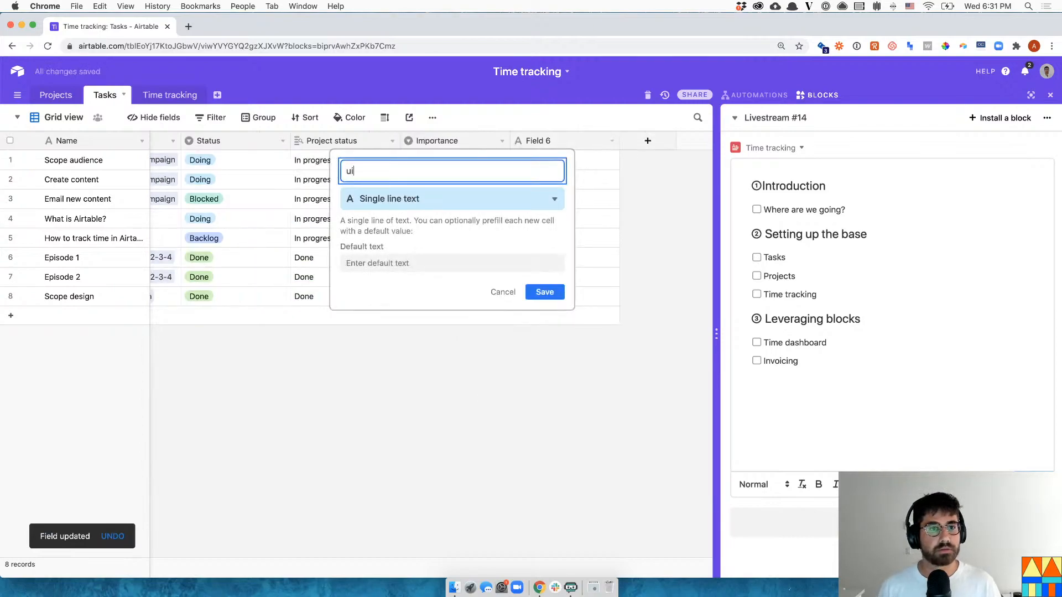
{"action": "key", "text": "BackSpace"}
{"action": "type", "text": "Urgency"}
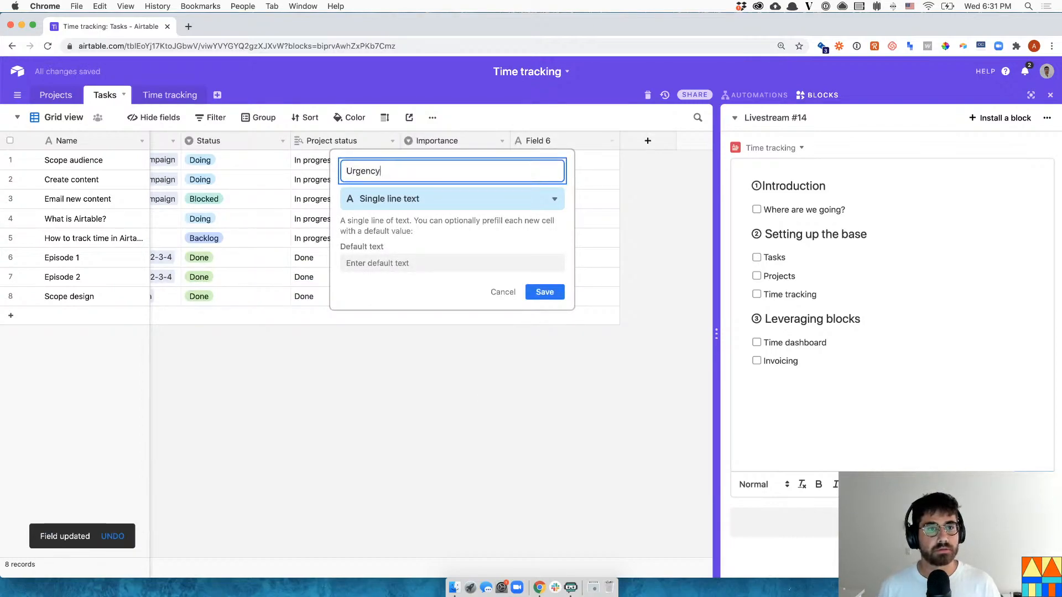
{"action": "left_click", "coordinate": [537, 197]}
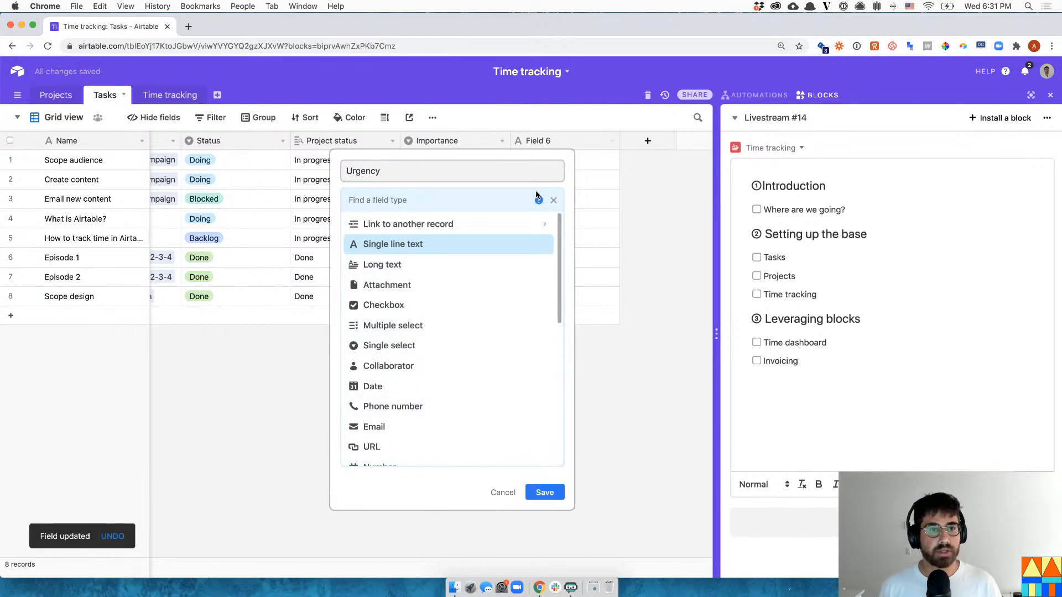
{"action": "type", "text": "sing"}
{"action": "left_click", "coordinate": [465, 246]}
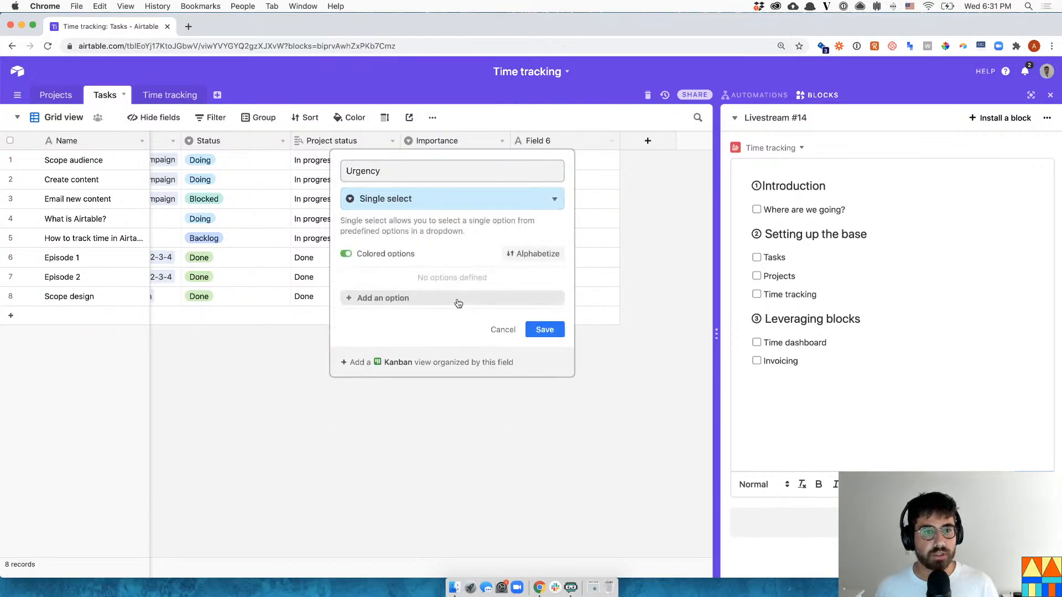
{"action": "left_click", "coordinate": [458, 302]}
{"action": "type", "text": "Urgent"}
{"action": "key", "text": "Return"}
{"action": "type", "text": "Not ru"}
{"action": "key", "text": "BackSpace"}
{"action": "key", "text": "BackSpace"}
{"action": "type", "text": "urgent"}
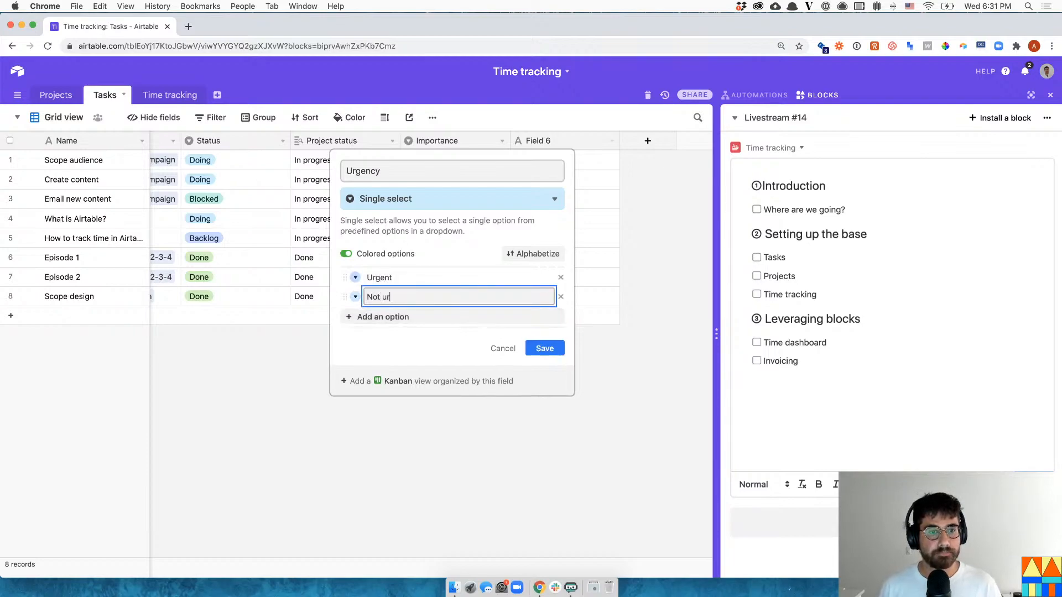
{"action": "key", "text": "Return"}
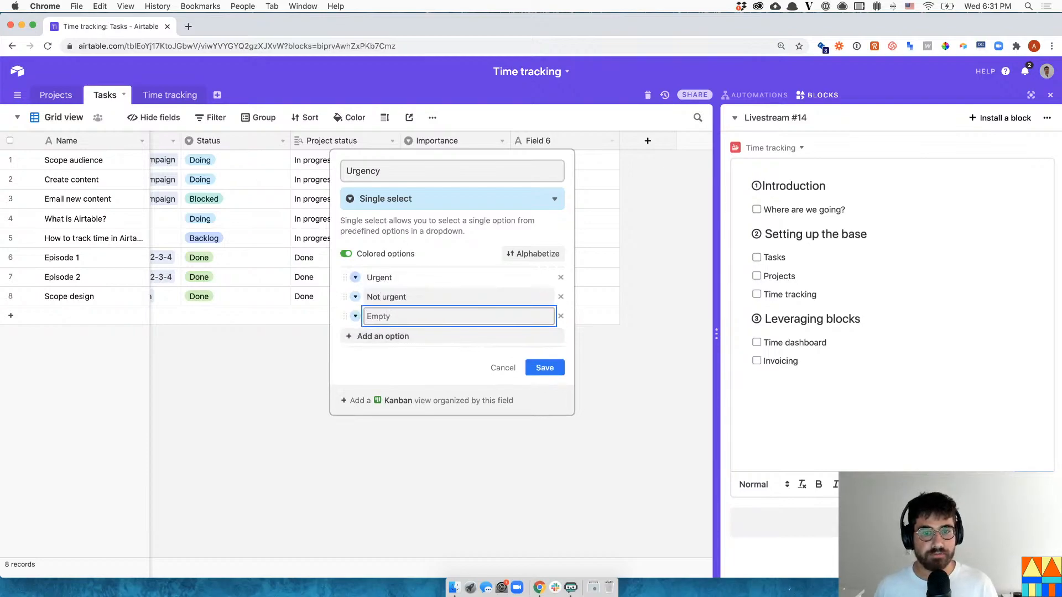
{"action": "left_click", "coordinate": [561, 315]}
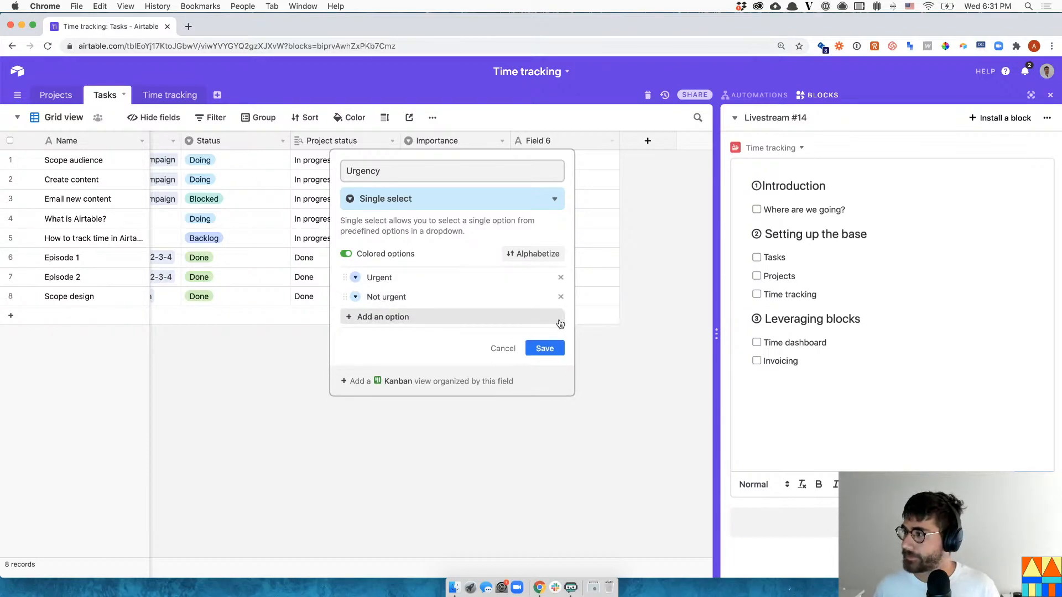
{"action": "left_click", "coordinate": [545, 350]}
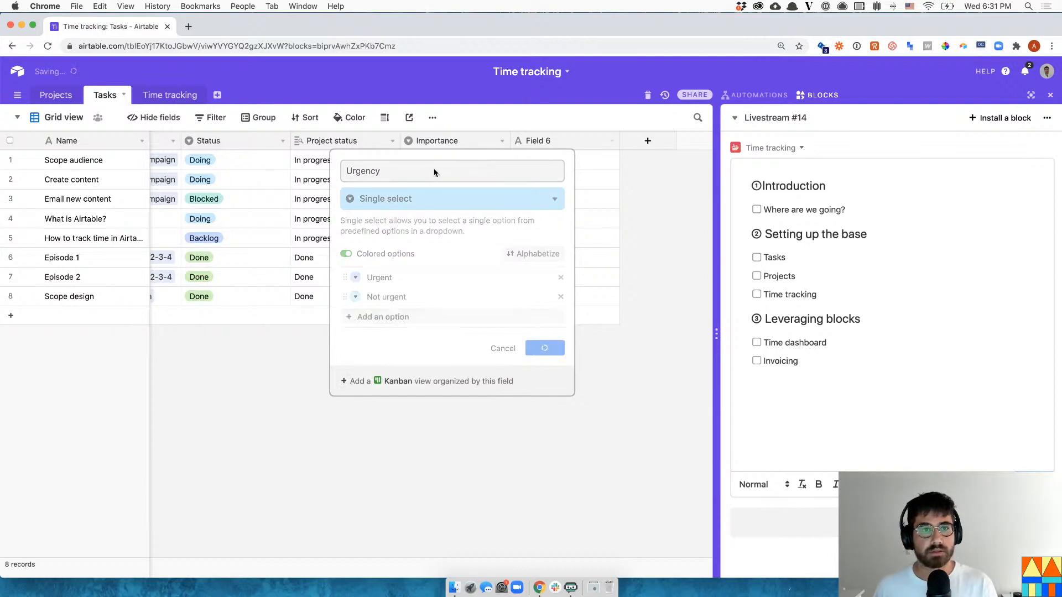
{"action": "left_click", "coordinate": [450, 164]}
{"action": "left_click", "coordinate": [450, 164]}
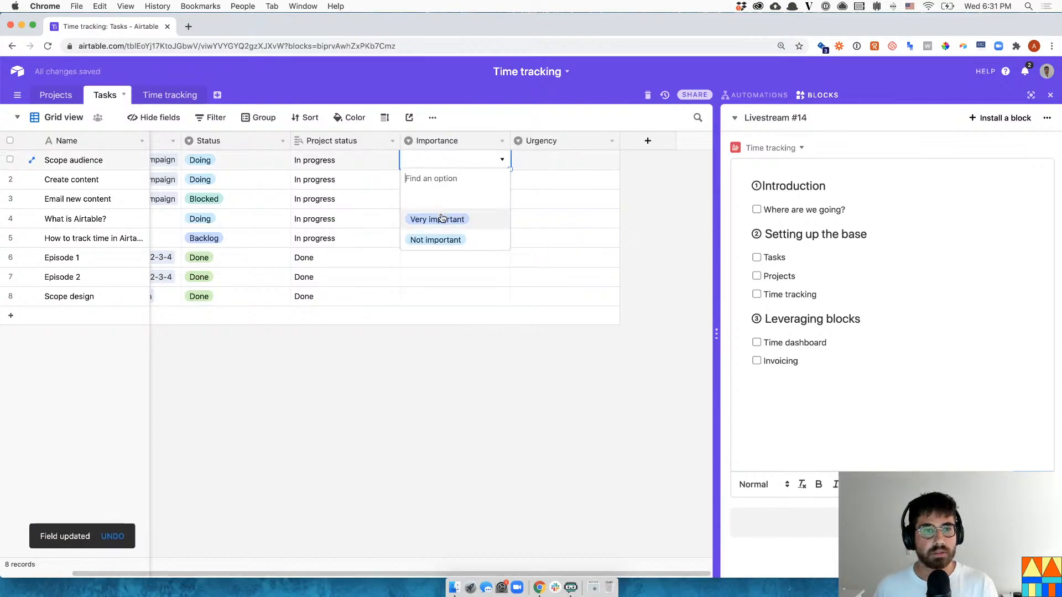
- Set Importance: Scope audience and Email new content Very important, Create content and What is Airtable? Not important
{"action": "left_click", "coordinate": [441, 218]}
{"action": "left_click", "coordinate": [452, 185]}
{"action": "left_click", "coordinate": [452, 185]}
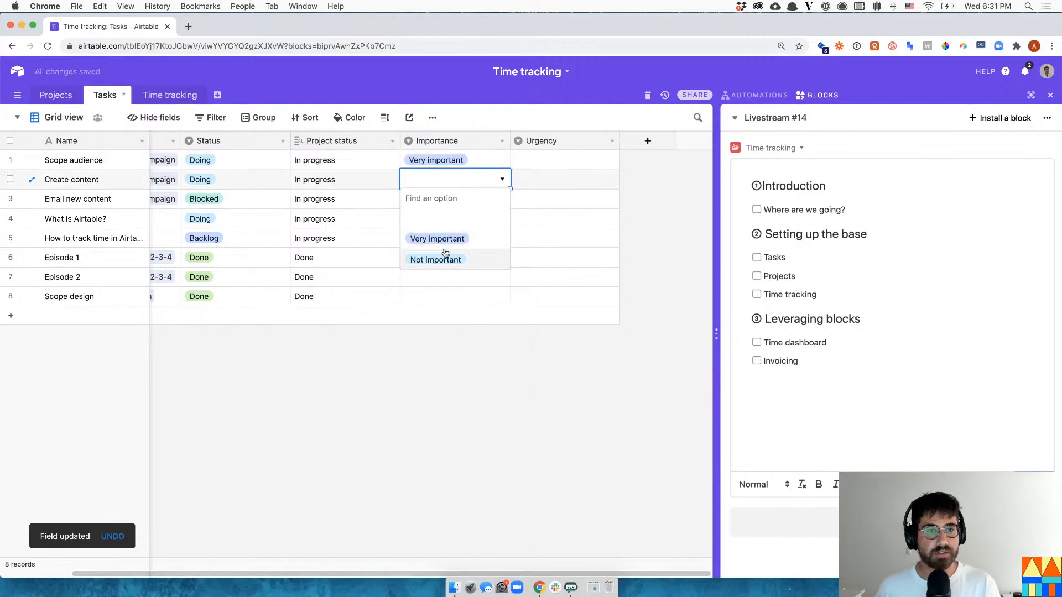
{"action": "left_click", "coordinate": [443, 257]}
{"action": "left_click", "coordinate": [460, 199]}
{"action": "left_click", "coordinate": [460, 199]}
{"action": "left_click", "coordinate": [438, 257]}
{"action": "left_click", "coordinate": [448, 219]}
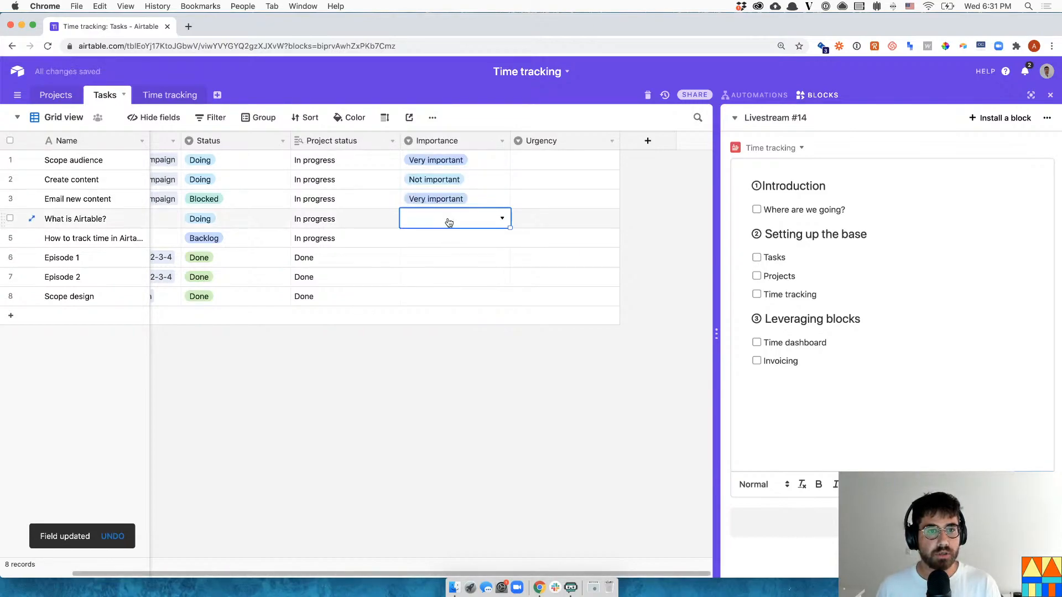
{"action": "left_click", "coordinate": [448, 220]}
{"action": "left_click", "coordinate": [437, 299]}
- Set row 5 to Very important and copy-paste Importance values into rows 6–8
{"action": "left_click_drag", "start_coordinate": [439, 219], "coordinate": [439, 165]}
{"action": "key", "text": "ctrl+c"}
{"action": "left_click", "coordinate": [433, 238]}
{"action": "left_click", "coordinate": [433, 239]}
{"action": "left_click", "coordinate": [447, 298]}
{"action": "left_click_drag", "start_coordinate": [464, 241], "coordinate": [463, 184]}
{"action": "key", "text": "super+c"}
{"action": "left_click", "coordinate": [462, 258]}
{"action": "left_click_drag", "start_coordinate": [468, 235], "coordinate": [470, 202]}
{"action": "left_click", "coordinate": [470, 257]}
{"action": "key", "text": "super+v"}
- Mark Scope audience as Urgent and open the Urgency field's settings
{"action": "left_click", "coordinate": [538, 161]}
{"action": "left_click", "coordinate": [537, 162]}
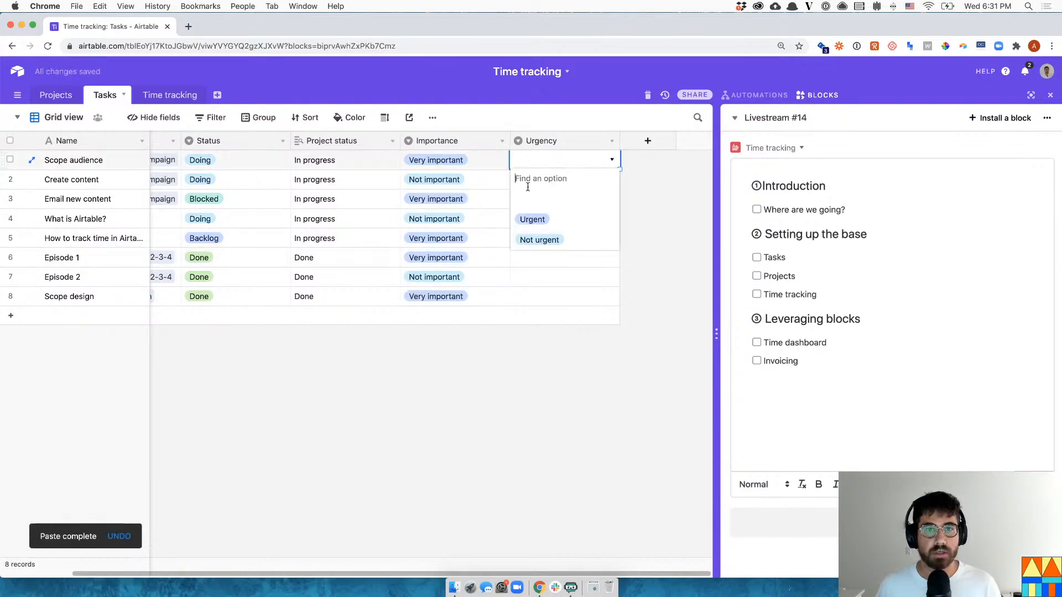
{"action": "left_click", "coordinate": [523, 222]}
{"action": "left_click", "coordinate": [612, 141]}
{"action": "left_click", "coordinate": [605, 159]}
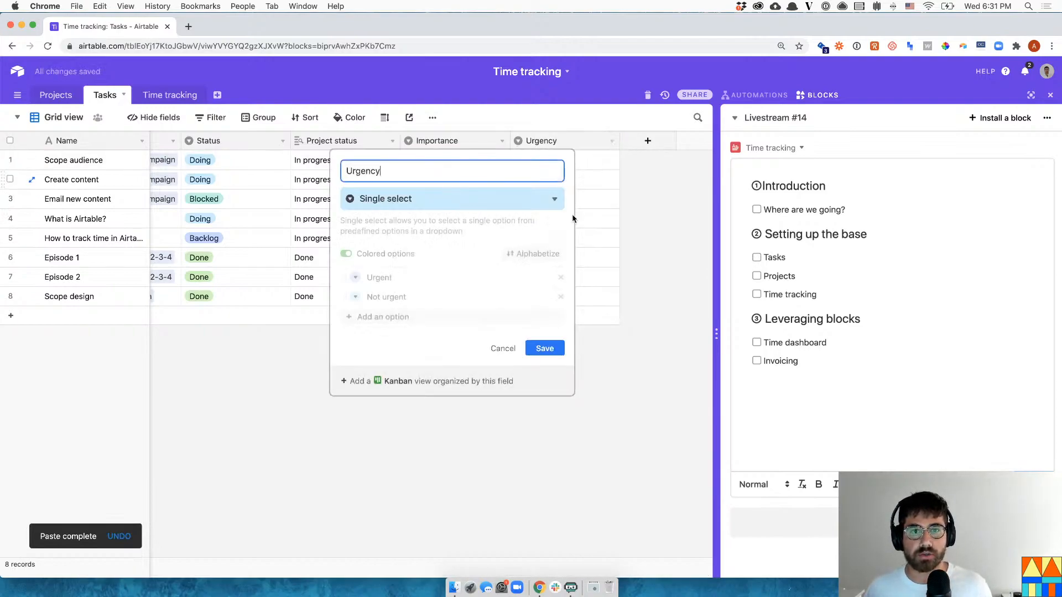
{"action": "left_click", "coordinate": [355, 278]}
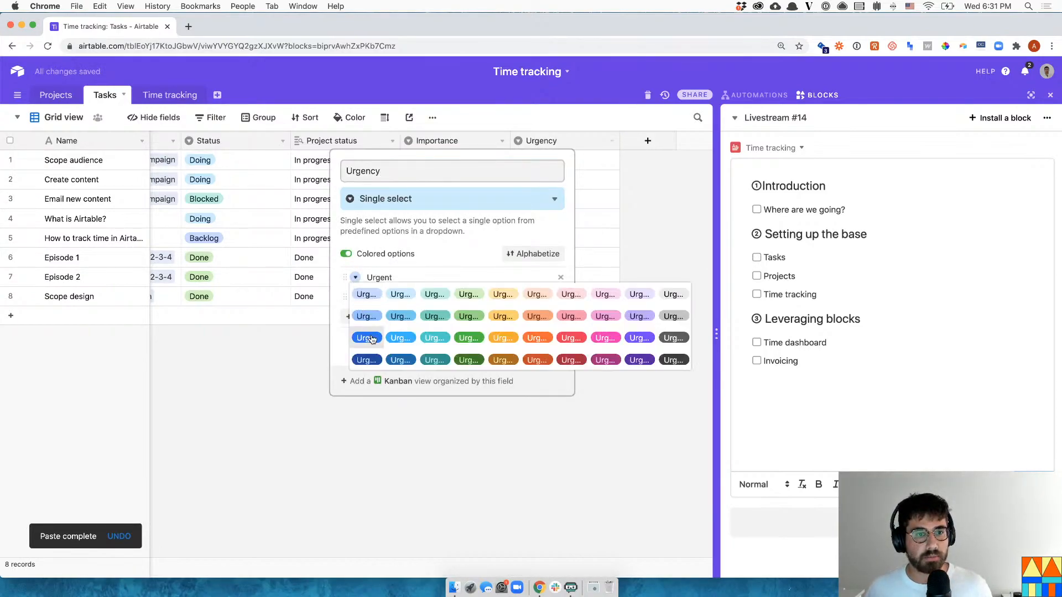
- Colour the Urgency options: Urgent red, Not urgent yellow
{"action": "left_click", "coordinate": [559, 339]}
{"action": "left_click", "coordinate": [355, 297]}
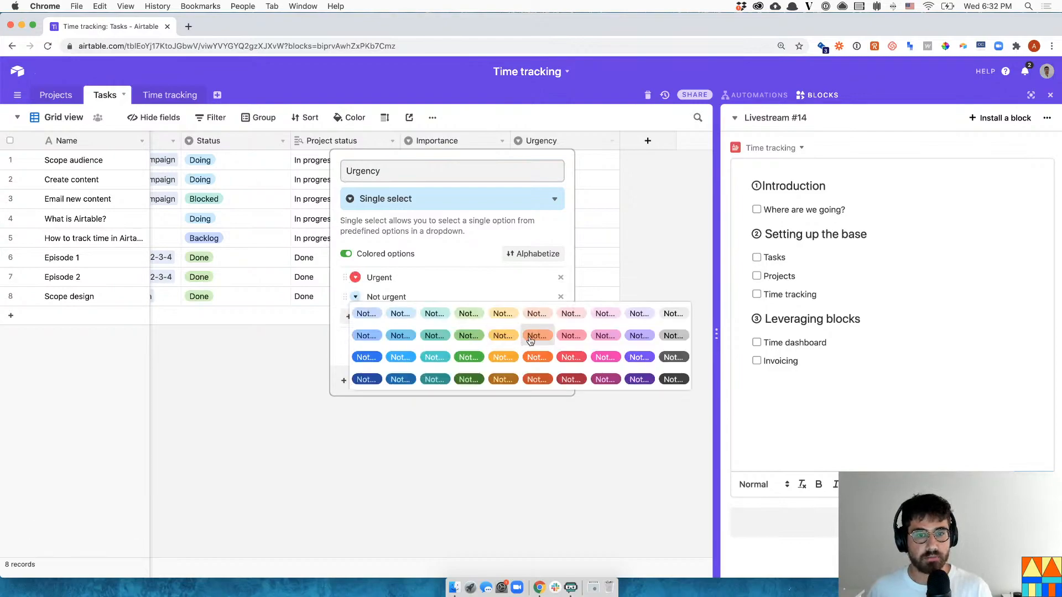
{"action": "left_click", "coordinate": [502, 319]}
{"action": "left_click", "coordinate": [655, 240]}
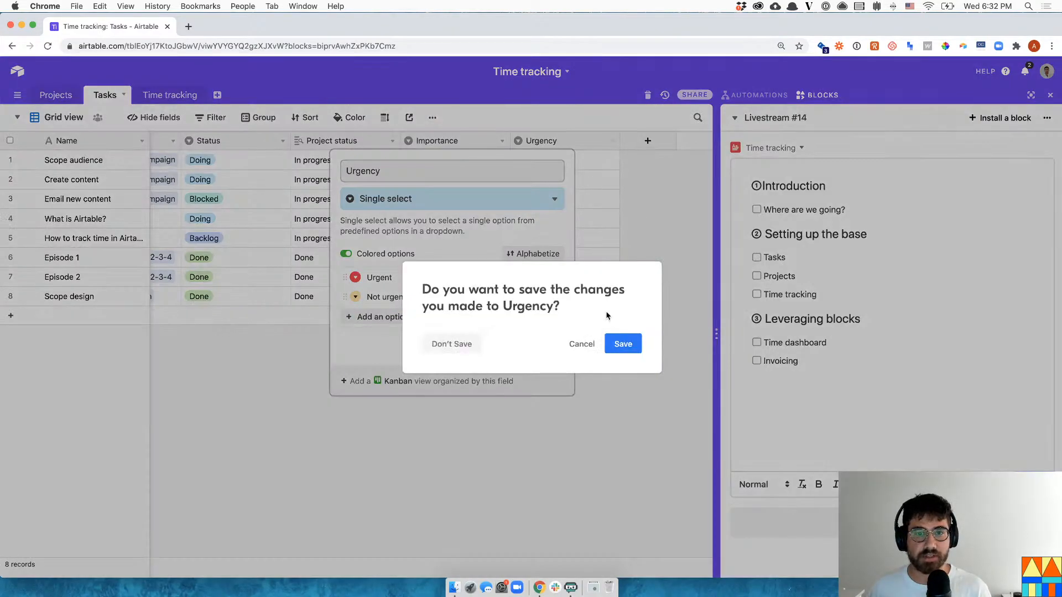
{"action": "left_click", "coordinate": [622, 344]}
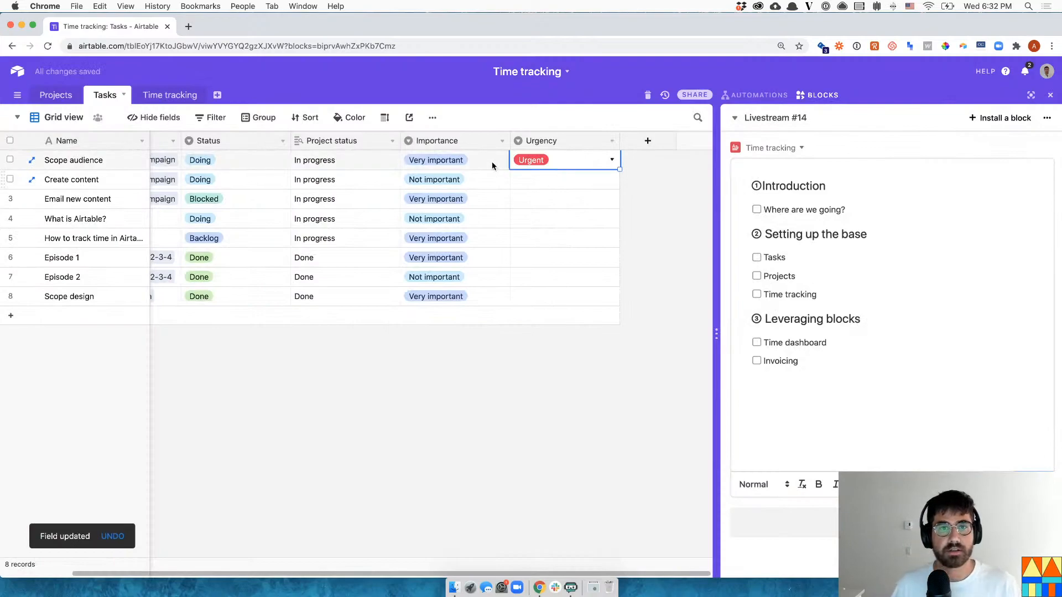
- Colour the Importance options: Very important dark purple, Not important light peach
{"action": "left_click", "coordinate": [501, 141]}
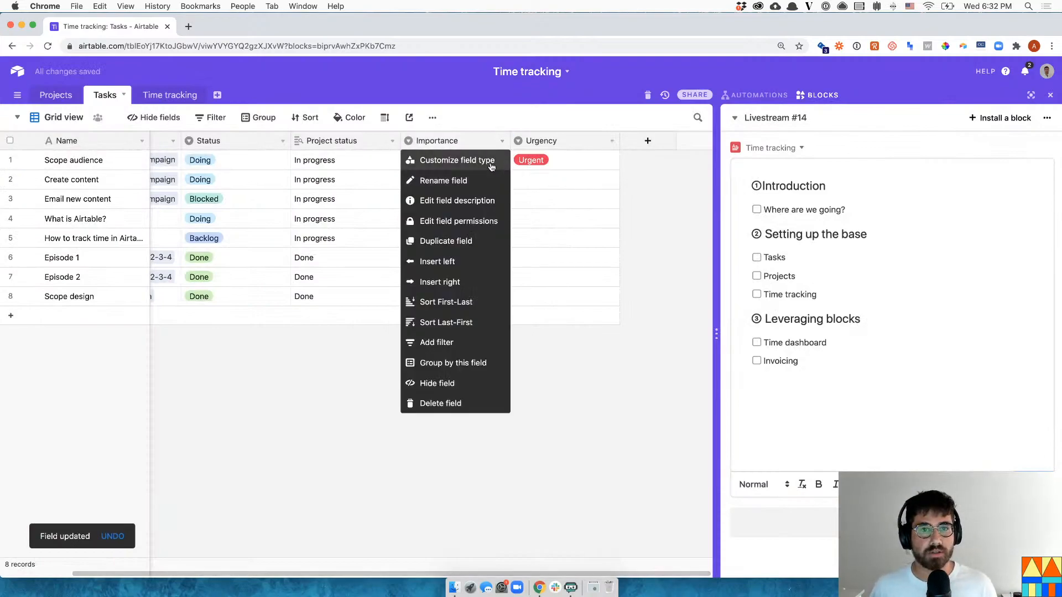
{"action": "left_click", "coordinate": [445, 159]}
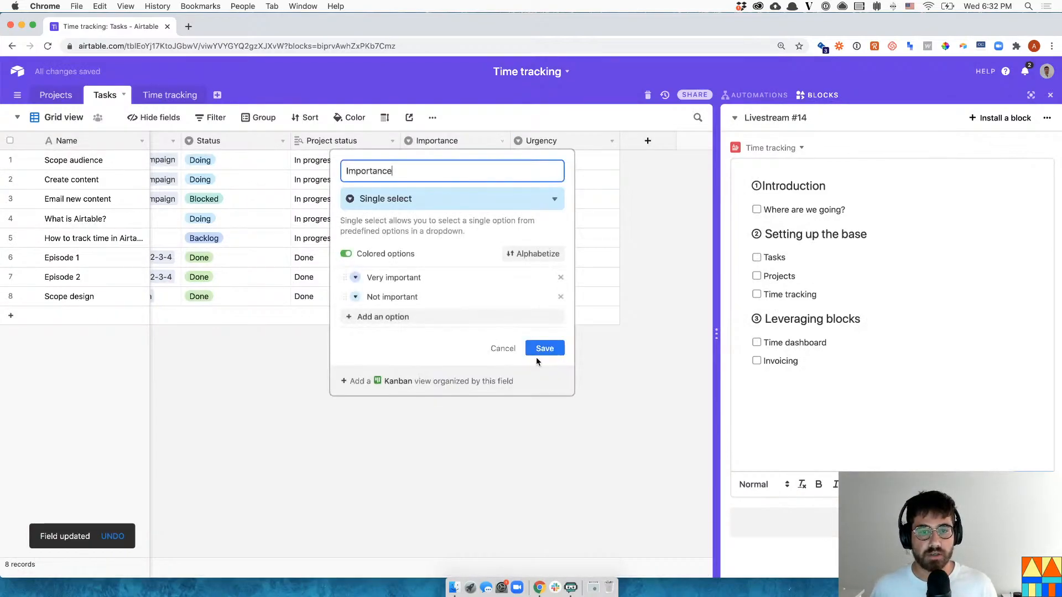
{"action": "left_click", "coordinate": [355, 277]}
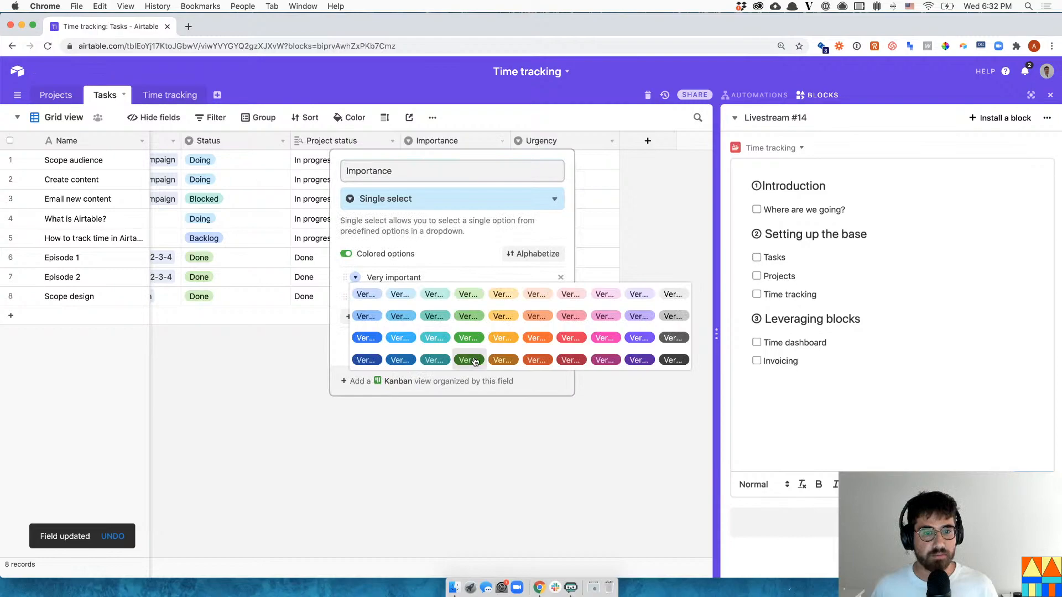
{"action": "left_click", "coordinate": [570, 337]}
{"action": "left_click", "coordinate": [355, 296]}
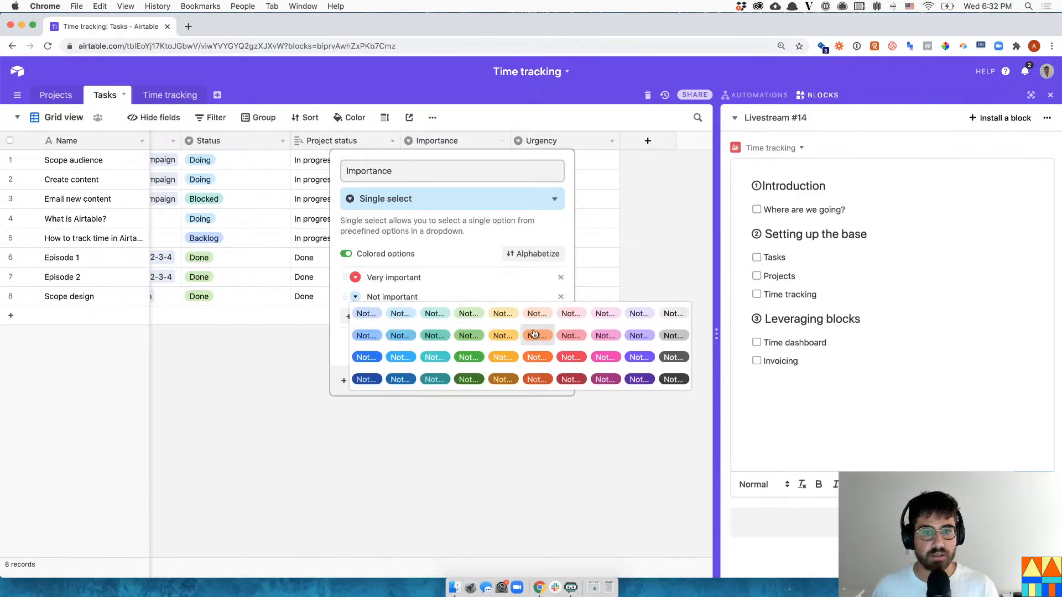
{"action": "left_click", "coordinate": [536, 314]}
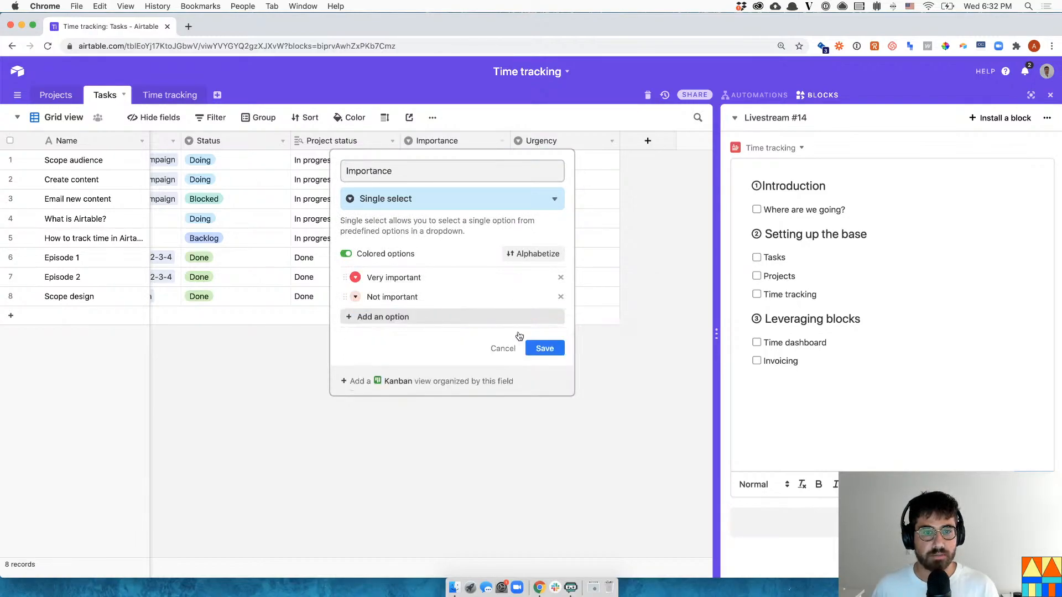
{"action": "left_click", "coordinate": [359, 278]}
{"action": "left_click", "coordinate": [637, 360]}
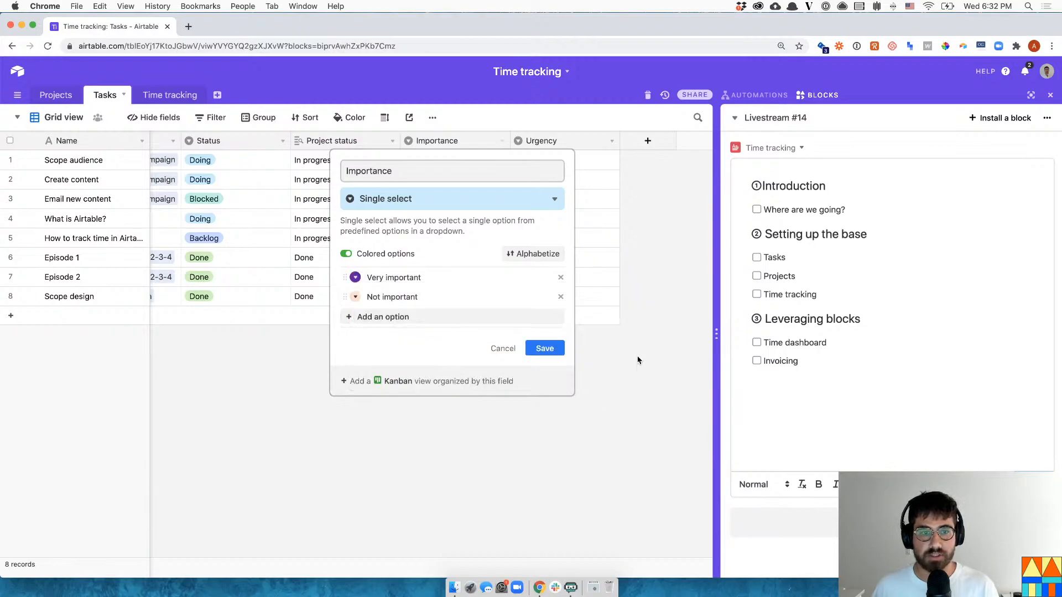
{"action": "left_click", "coordinate": [538, 349]}
{"action": "left_click", "coordinate": [573, 192]}
{"action": "double_click", "coordinate": [571, 185]}
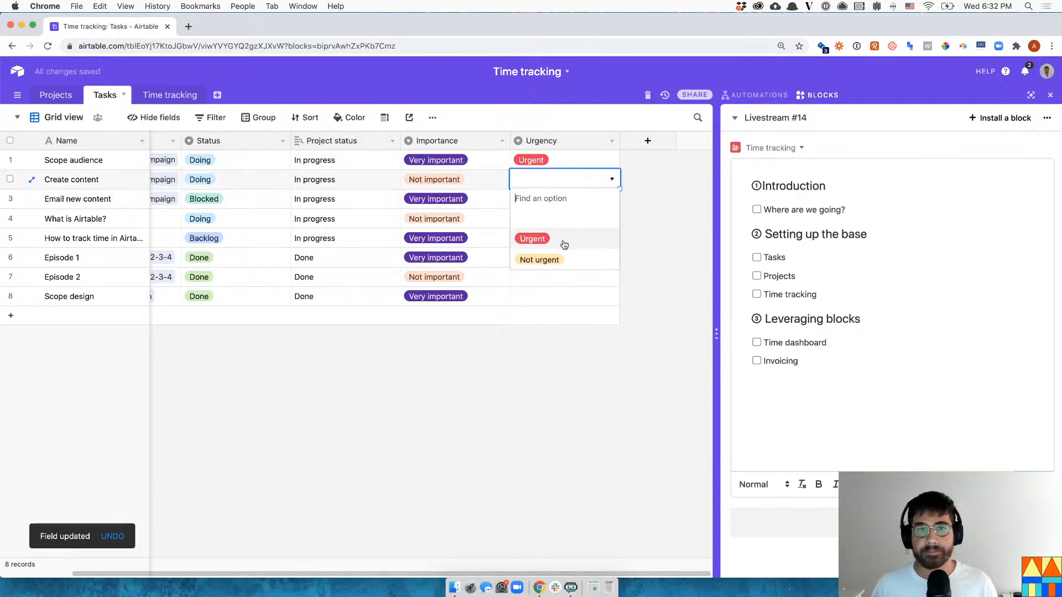
- Mark Create content Not urgent, Email new content Urgent, and paste Urgent into rows 4–5
{"action": "left_click", "coordinate": [551, 257]}
{"action": "left_click", "coordinate": [545, 199]}
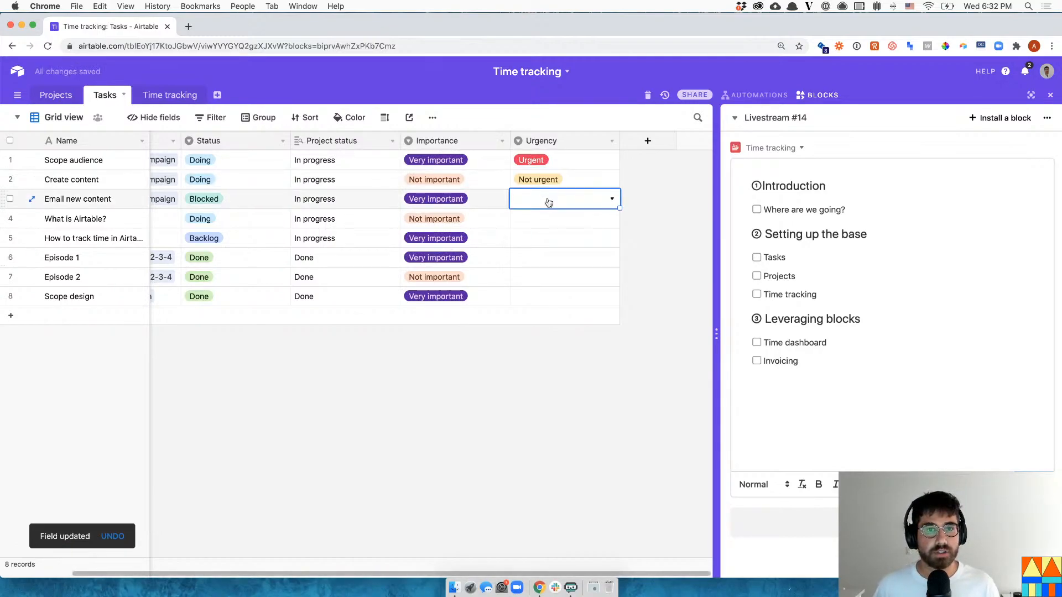
{"action": "left_click", "coordinate": [554, 199]}
{"action": "left_click", "coordinate": [561, 258]}
{"action": "key", "text": "super+c"}
{"action": "key", "text": "Down"}
{"action": "key", "text": "super+v"}
{"action": "key", "text": "Down"}
{"action": "key", "text": "super+v"}
- Set Episode 1 to Not urgent and paste Not urgent into rows 7 and 8
{"action": "key", "text": "Down"}
{"action": "type", "text": "Not"}
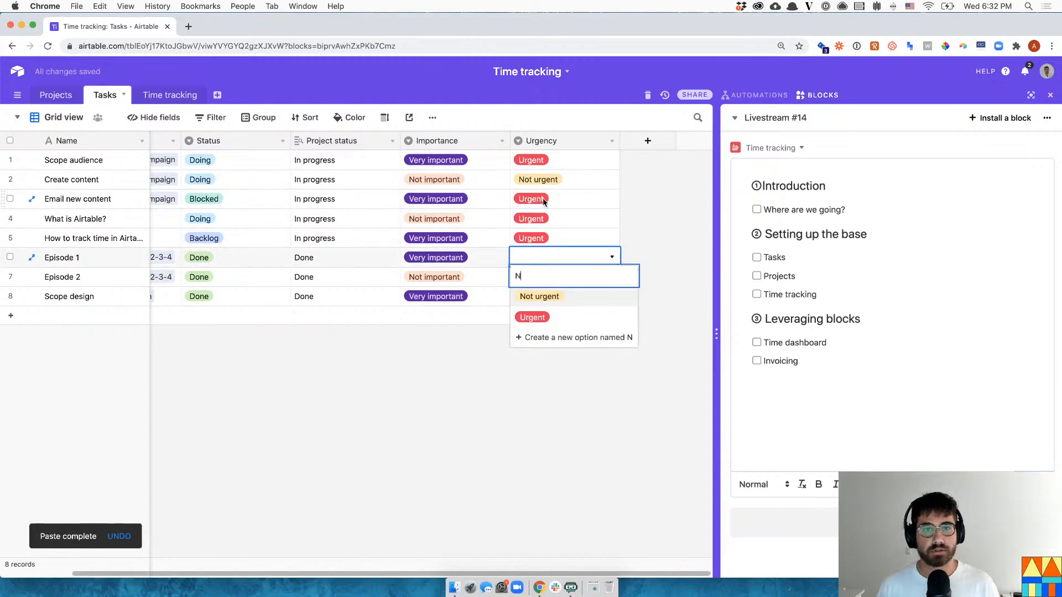
{"action": "key", "text": "Return"}
{"action": "key", "text": "Down"}
{"action": "key", "text": "Up"}
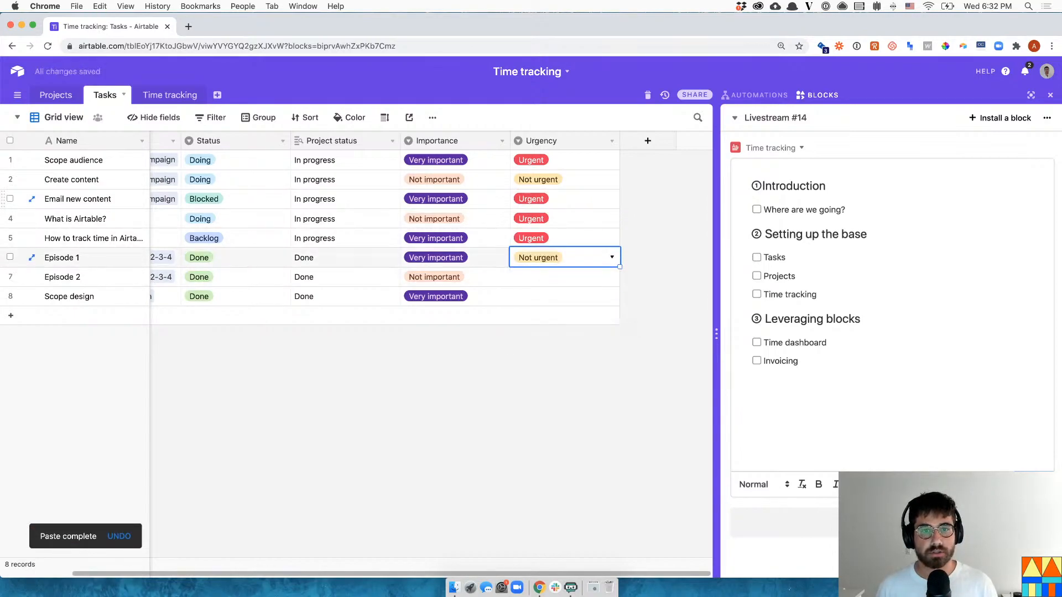
{"action": "key", "text": "super+c"}
{"action": "key", "text": "Down"}
{"action": "key", "text": "shift+Down"}
{"action": "key", "text": "super+v"}
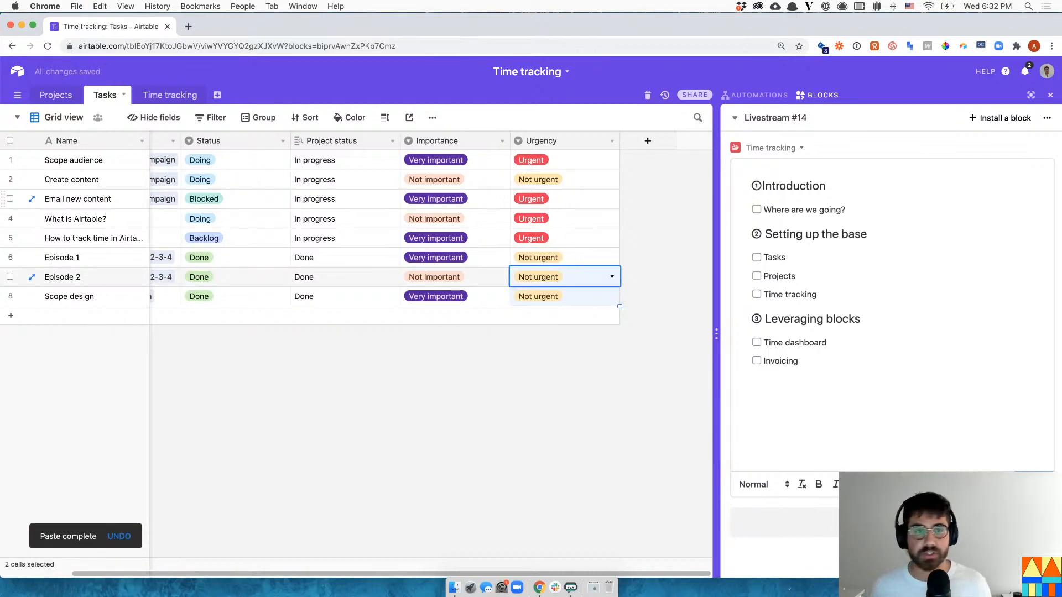
{"action": "left_click", "coordinate": [271, 218]}
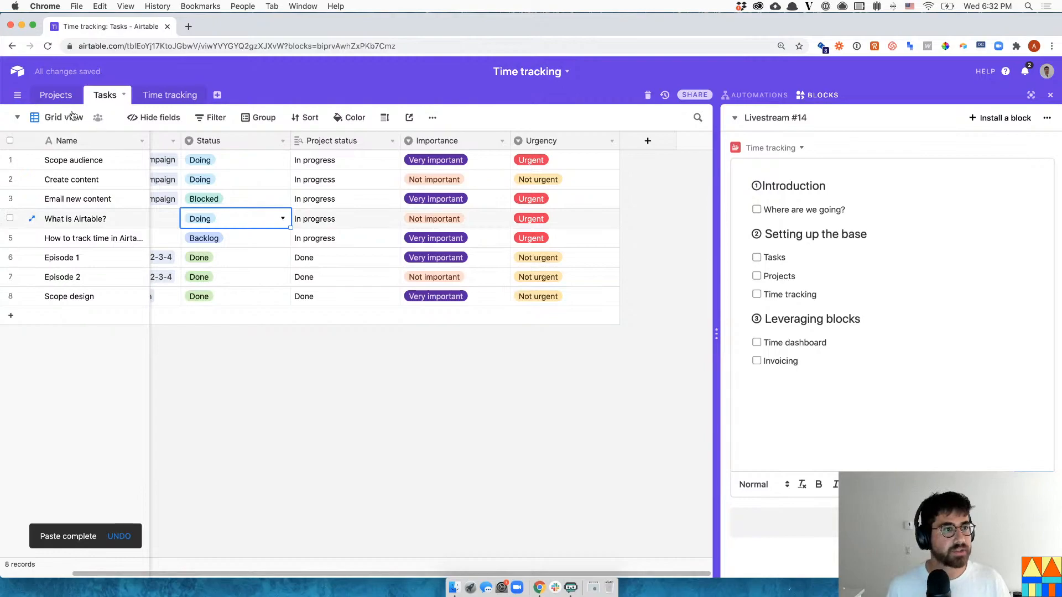
- Rename the grid view to All tasks
{"action": "left_click", "coordinate": [26, 119]}
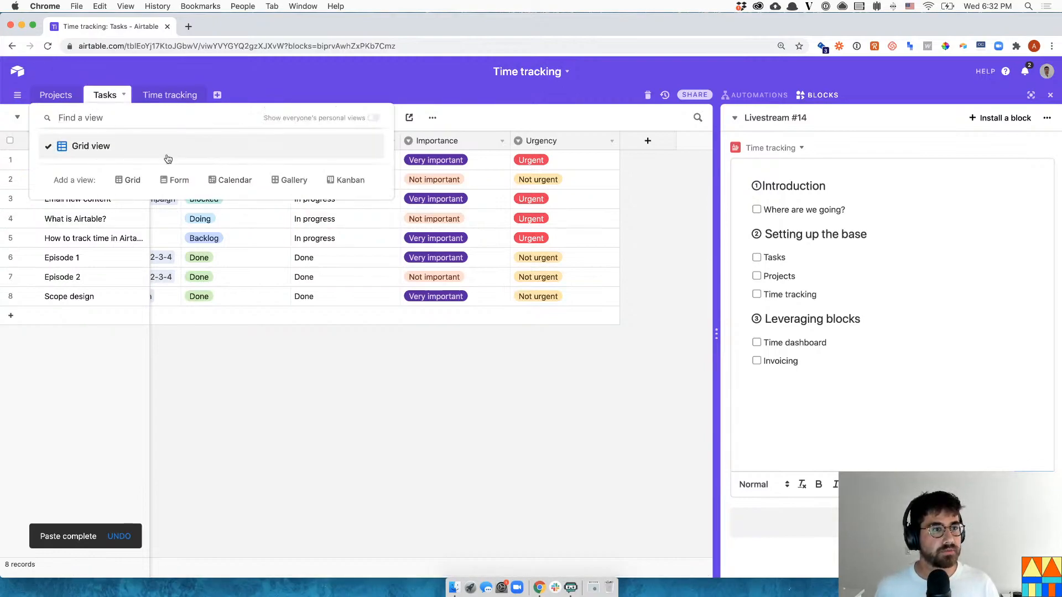
{"action": "left_click", "coordinate": [253, 415]}
{"action": "double_click", "coordinate": [71, 117]}
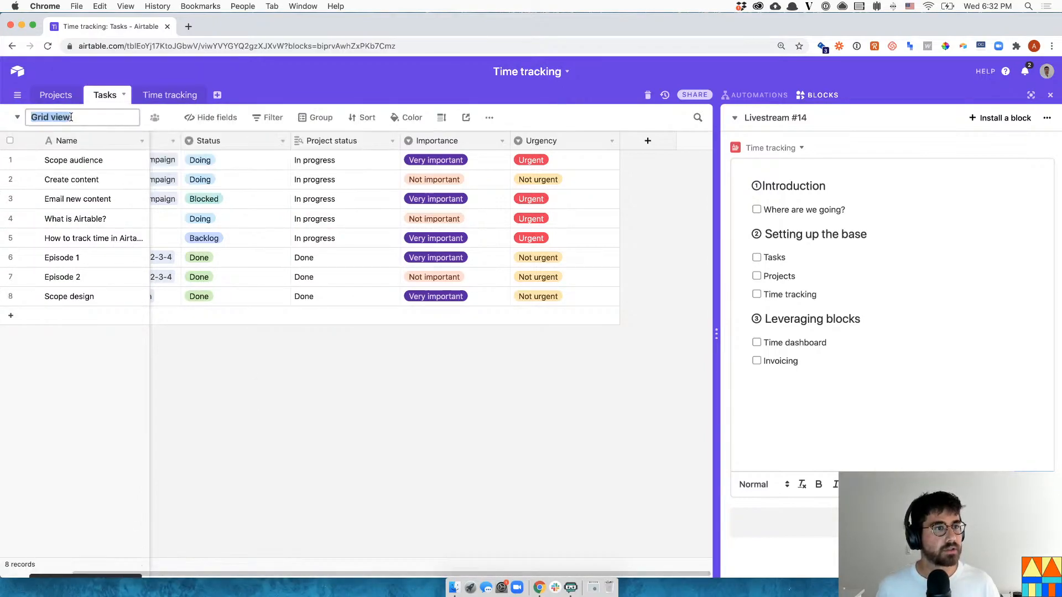
{"action": "type", "text": "All tasks"}
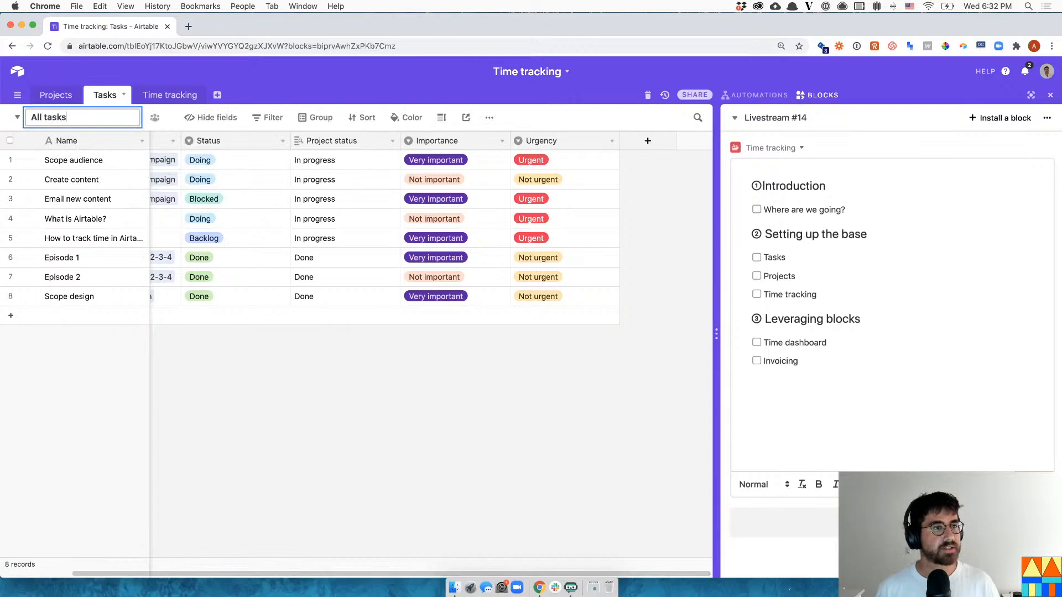
{"action": "key", "text": "Return"}
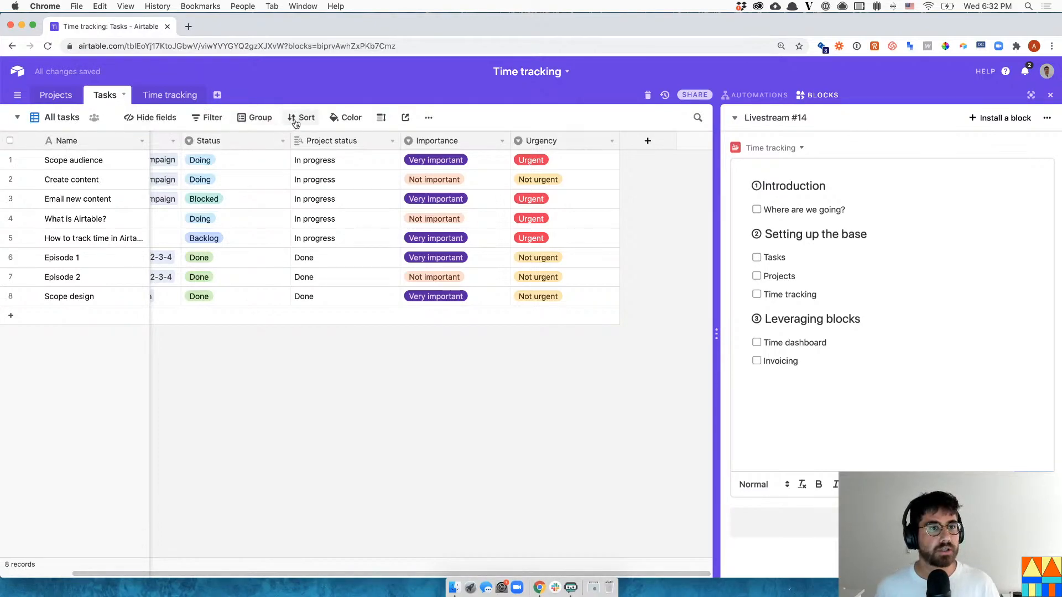
- Add a Kanban view named Tasks Kanban, stacked by Status
{"action": "left_click", "coordinate": [29, 123]}
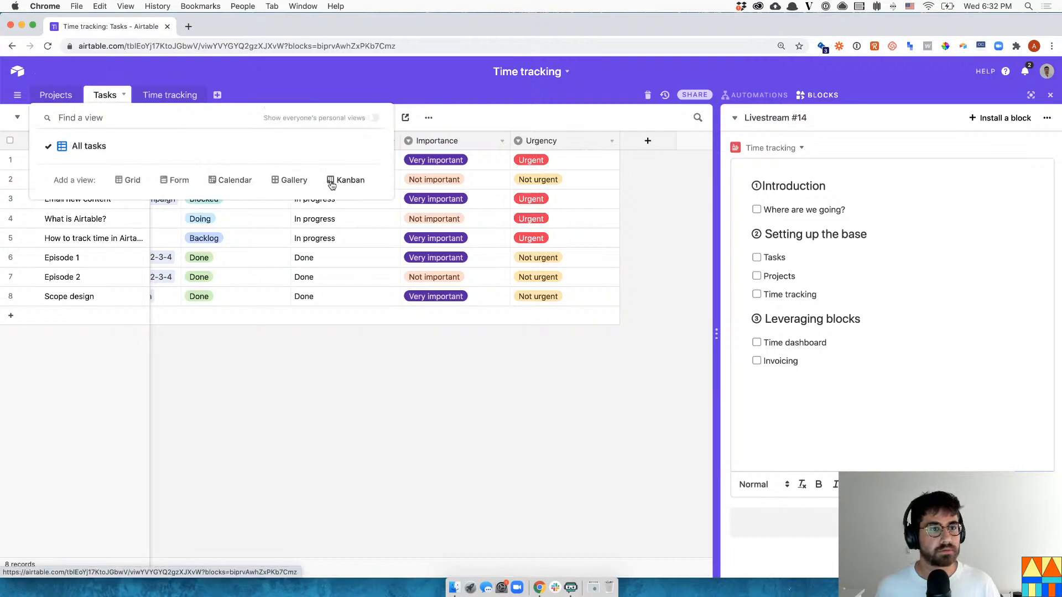
{"action": "left_click", "coordinate": [331, 182]}
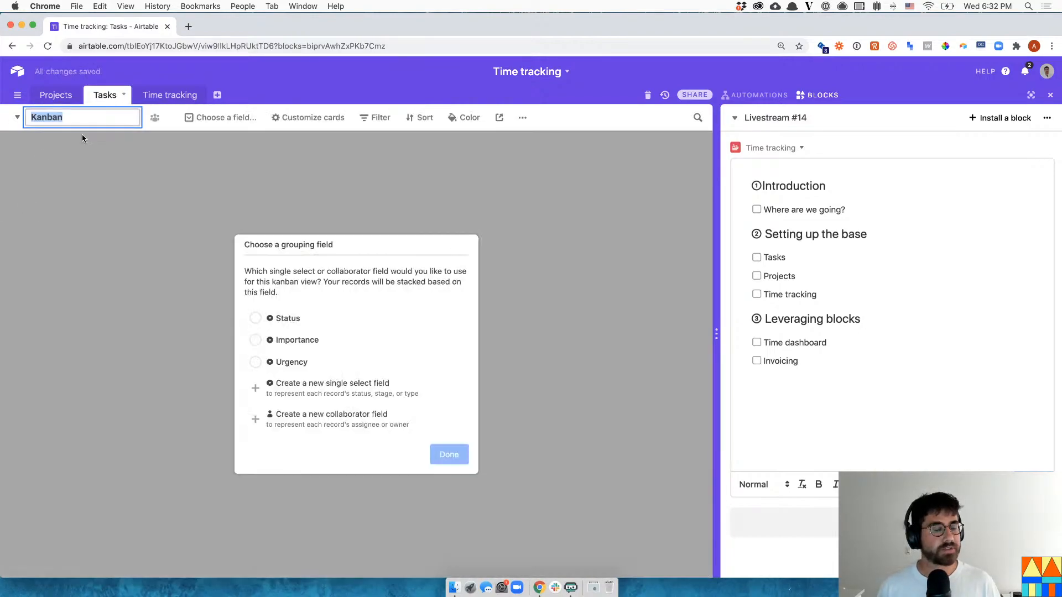
{"action": "type", "text": "Tasks Ka"}
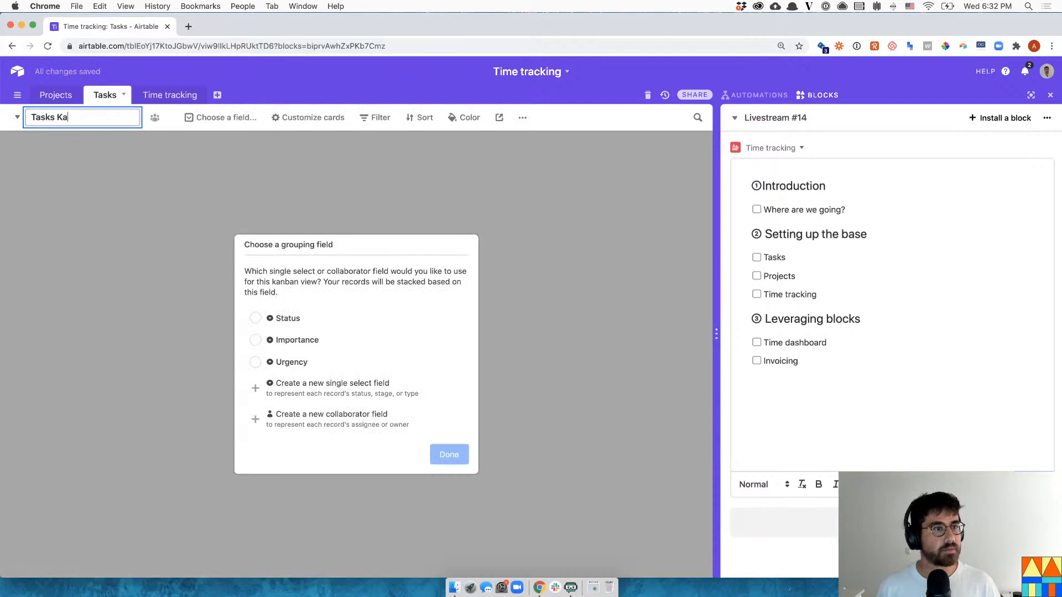
{"action": "key", "text": "Return"}
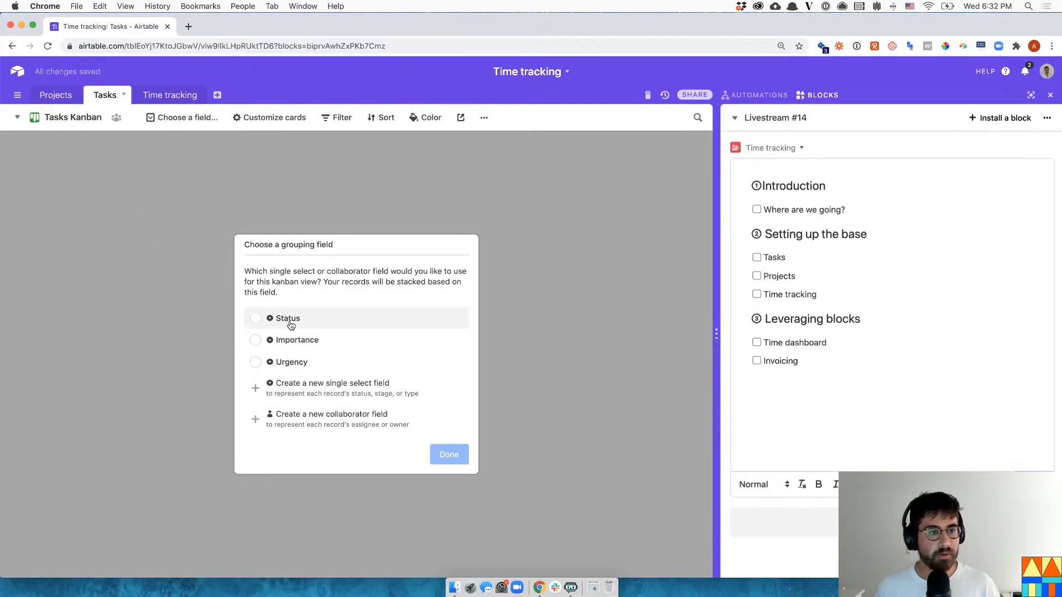
{"action": "left_click", "coordinate": [288, 321]}
- Show Importance and Urgency on the Status-stacked Kanban cards, then close the blocks side panel
{"action": "left_click", "coordinate": [449, 454]}
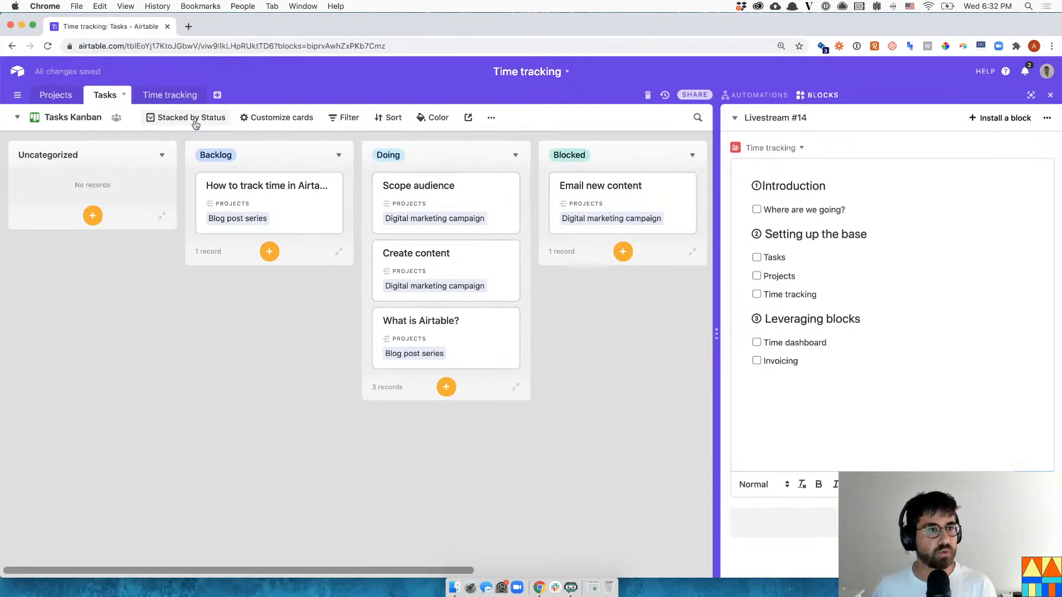
{"action": "left_click", "coordinate": [300, 124]}
{"action": "left_click", "coordinate": [270, 216]}
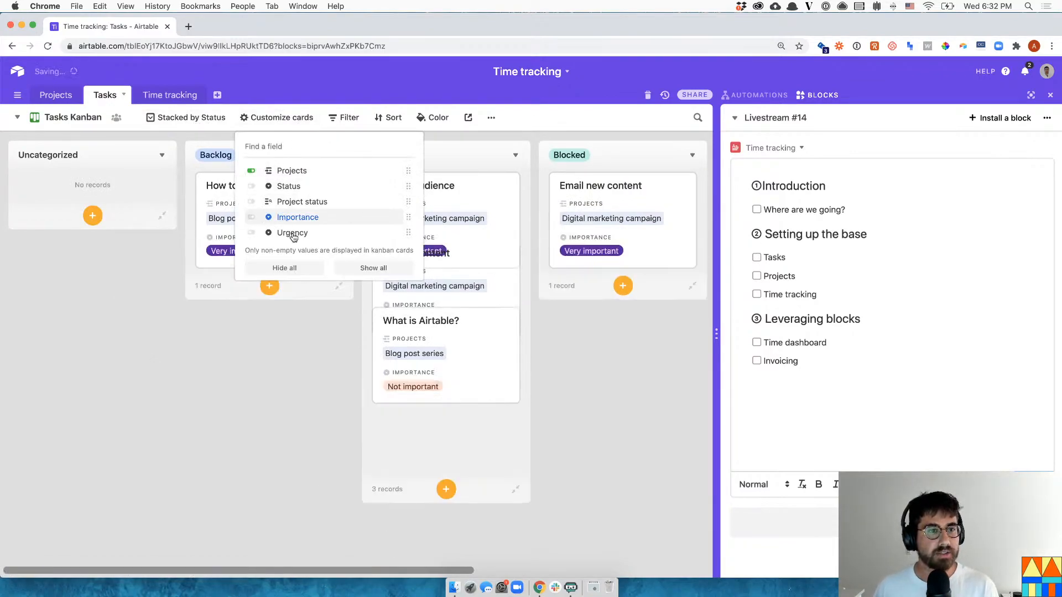
{"action": "left_click", "coordinate": [293, 235]}
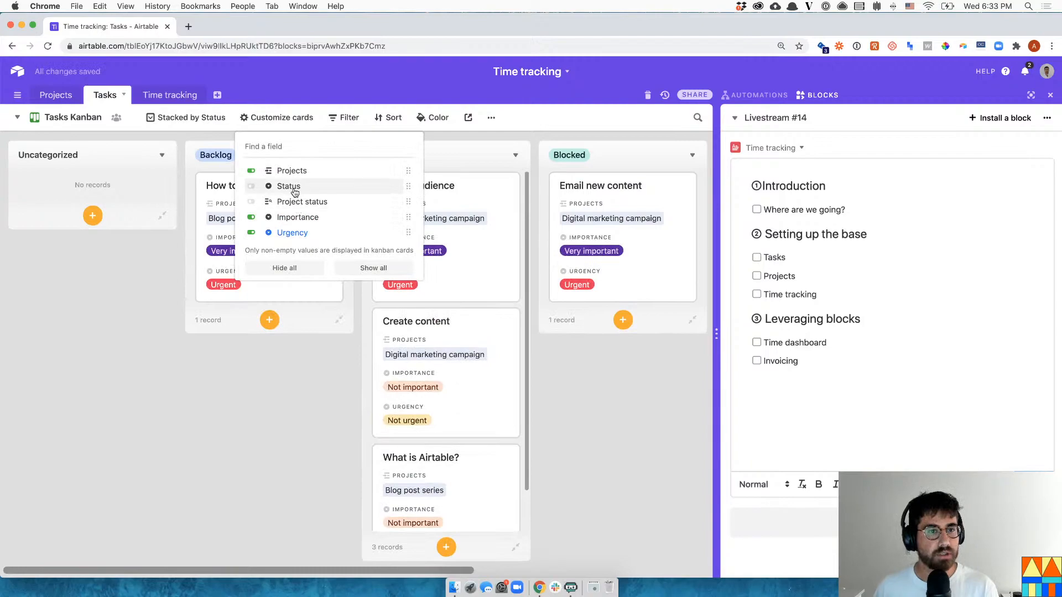
{"action": "left_click", "coordinate": [569, 477]}
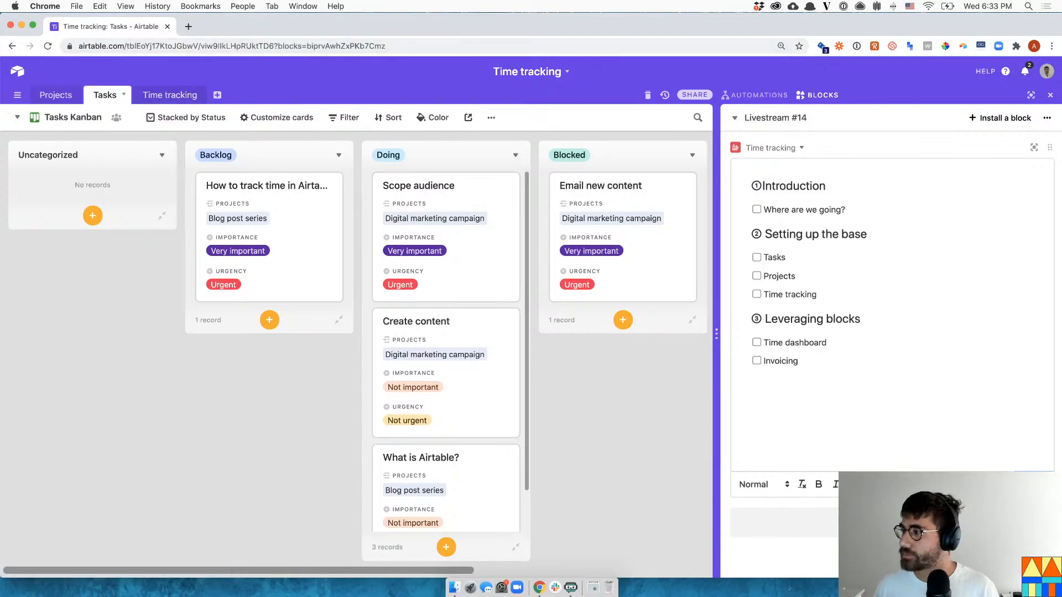
{"action": "left_click", "coordinate": [1050, 95]}
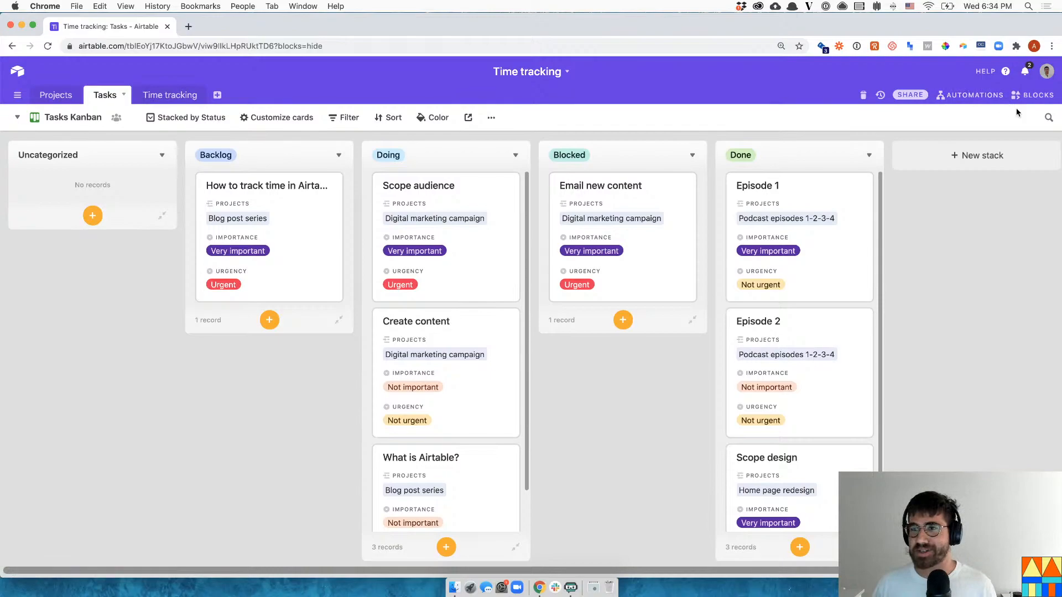
- Tick off the Where are we going?, Tasks and Projects checklist items, then expand the How to track time in Airtable card
{"action": "left_click", "coordinate": [1032, 95]}
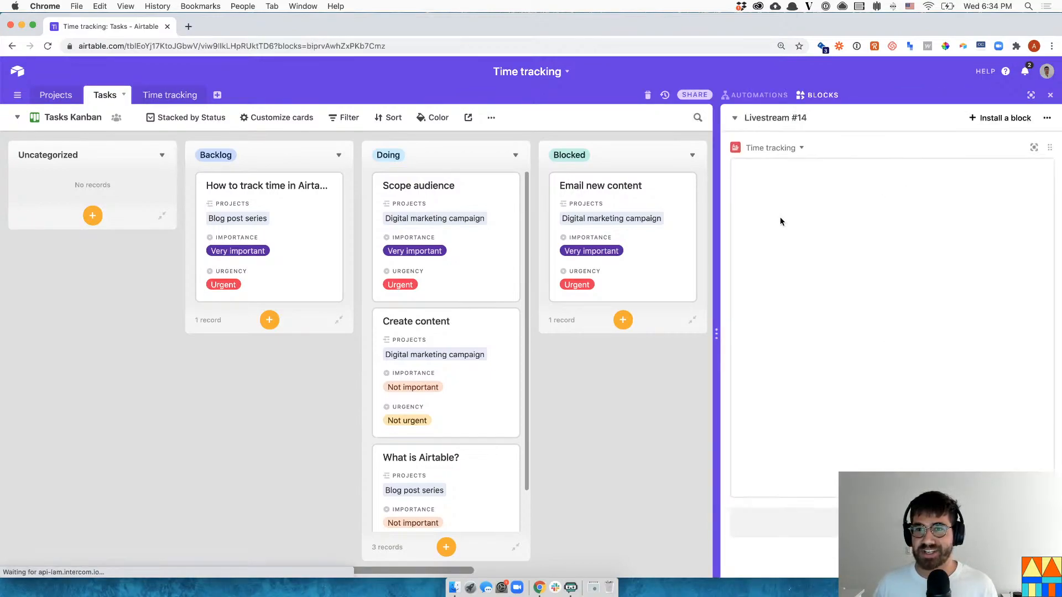
{"action": "left_click", "coordinate": [756, 210]}
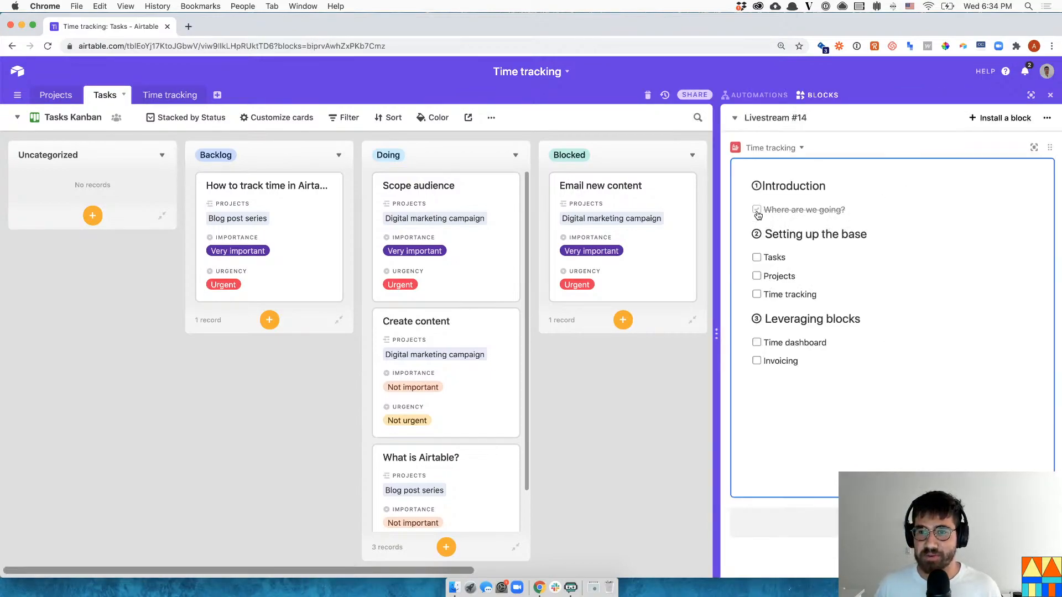
{"action": "left_click", "coordinate": [757, 258]}
{"action": "left_click", "coordinate": [757, 277]}
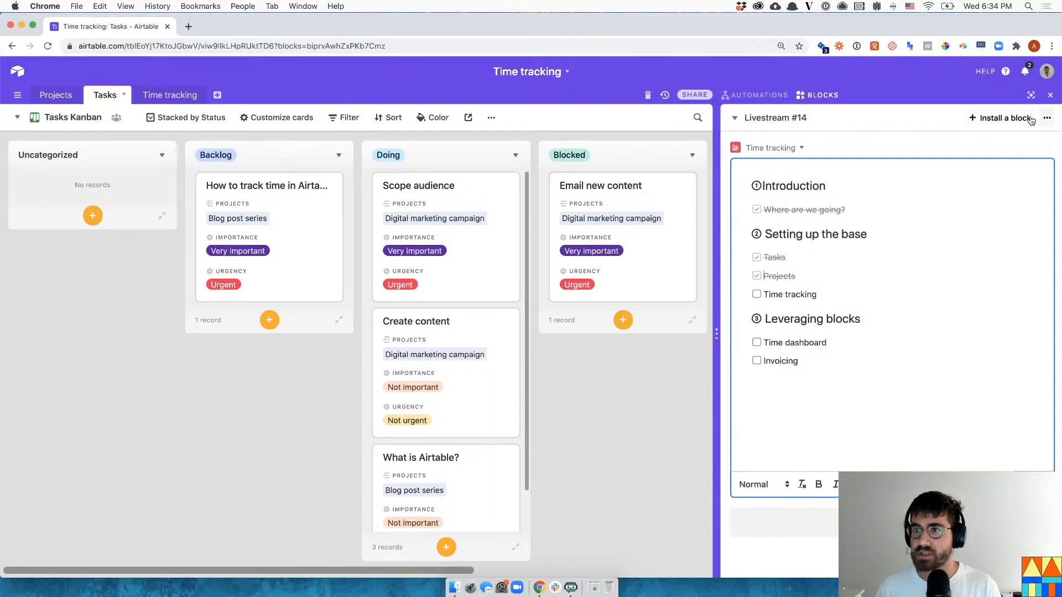
{"action": "left_click", "coordinate": [1051, 96]}
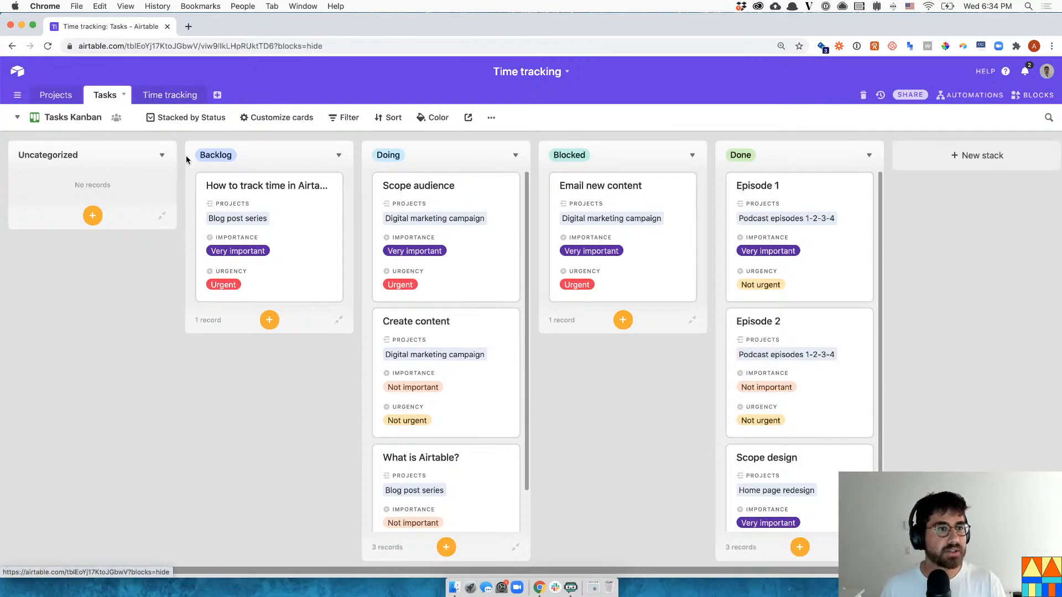
{"action": "left_click", "coordinate": [292, 218]}
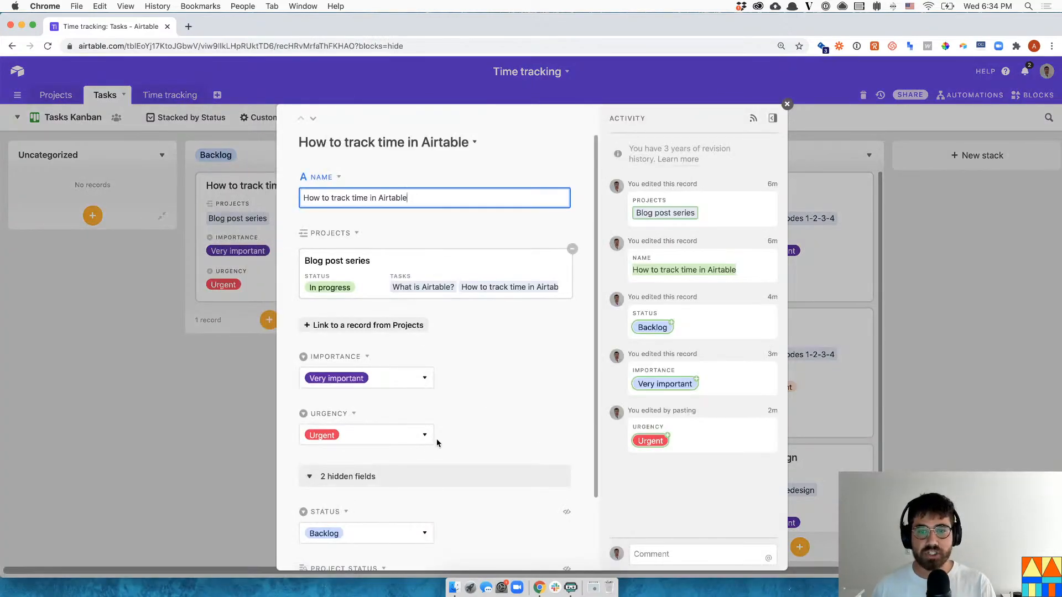
- Close the expanded task record and go to the Time tracking table
{"action": "scroll", "coordinate": [436, 443], "scroll_direction": "down", "scroll_amount": 3}
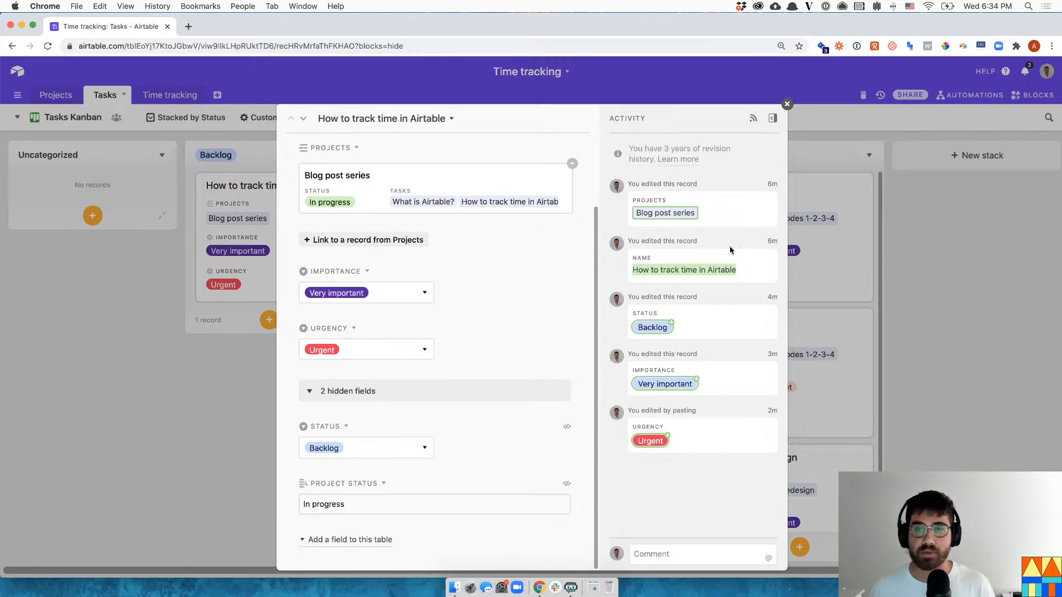
{"action": "left_click", "coordinate": [901, 232]}
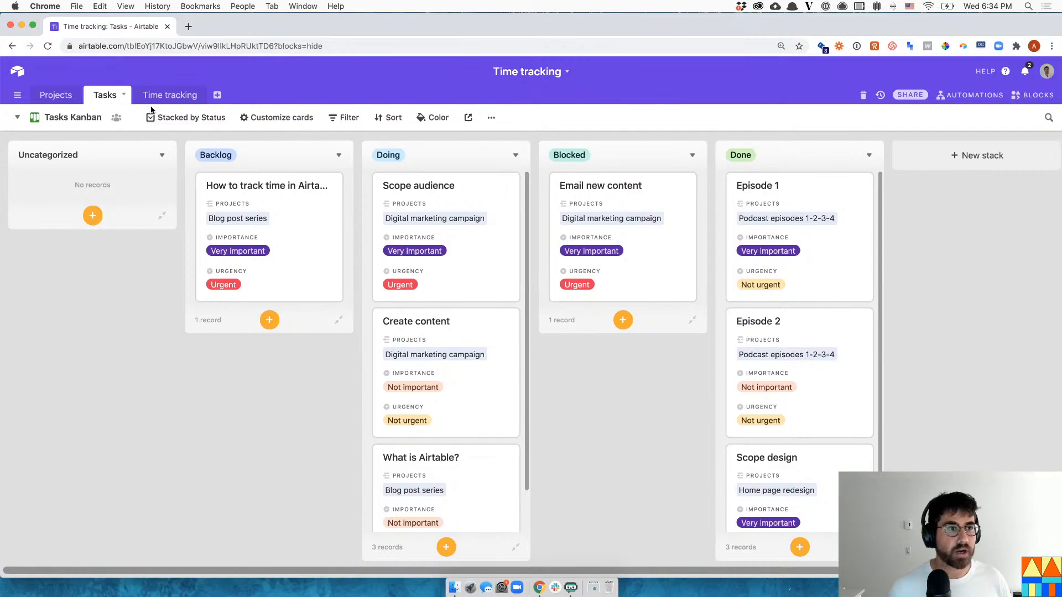
{"action": "left_click", "coordinate": [166, 95]}
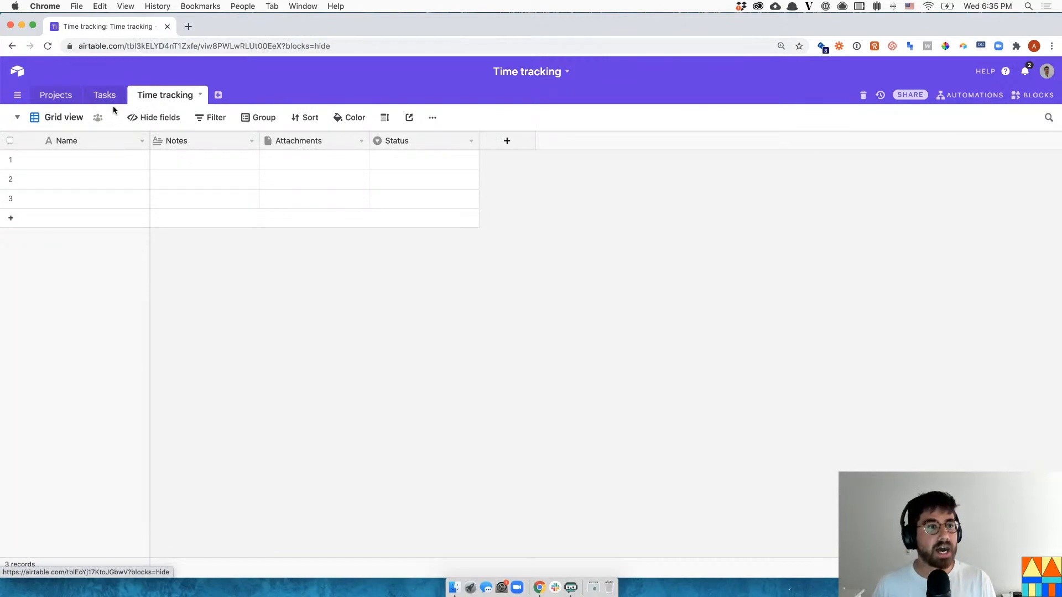
- Delete the Notes, Attachments and Status fields, then add a new field
{"action": "left_click", "coordinate": [136, 165]}
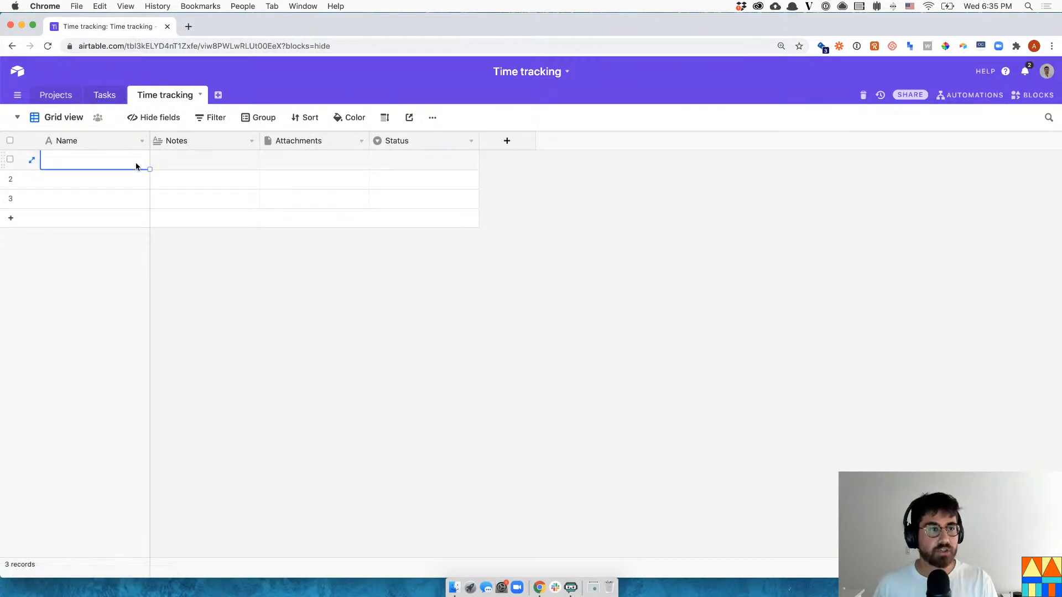
{"action": "left_click", "coordinate": [251, 142]}
{"action": "left_click", "coordinate": [238, 401]}
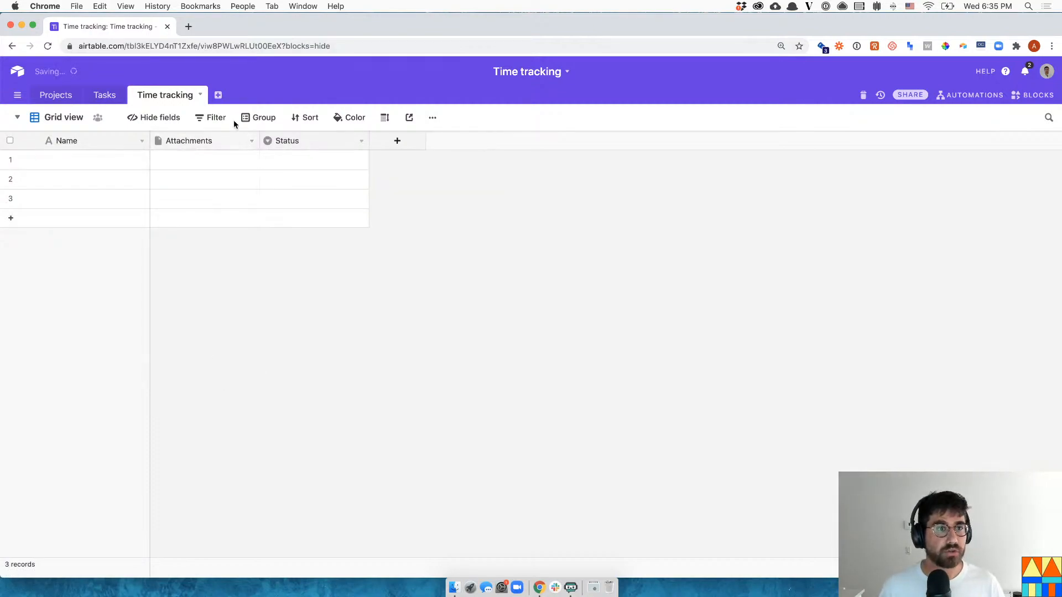
{"action": "left_click", "coordinate": [252, 141]}
{"action": "left_click", "coordinate": [227, 400]}
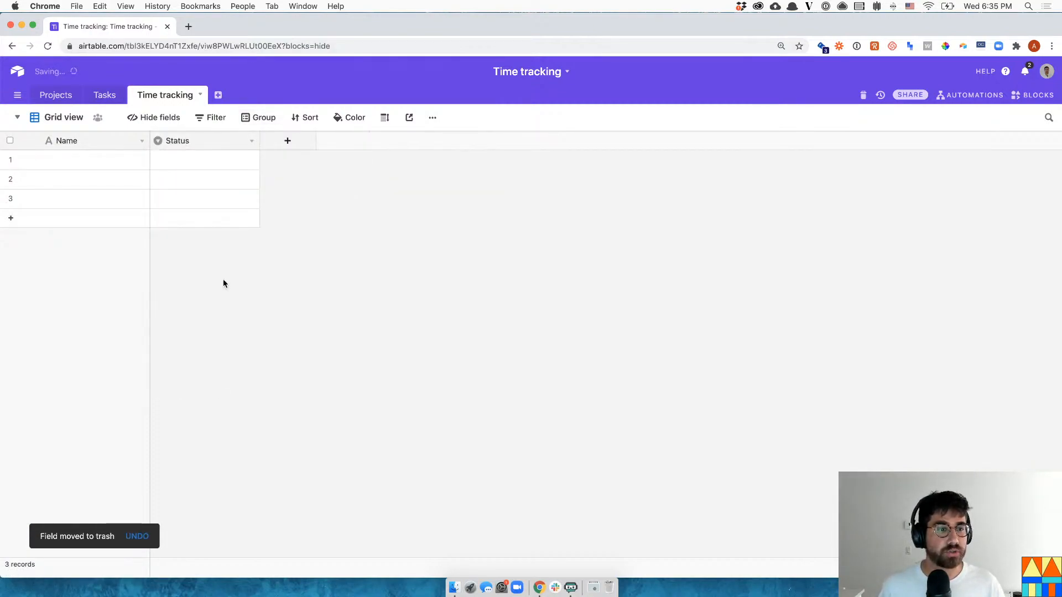
{"action": "left_click", "coordinate": [248, 141]}
{"action": "left_click", "coordinate": [216, 402]}
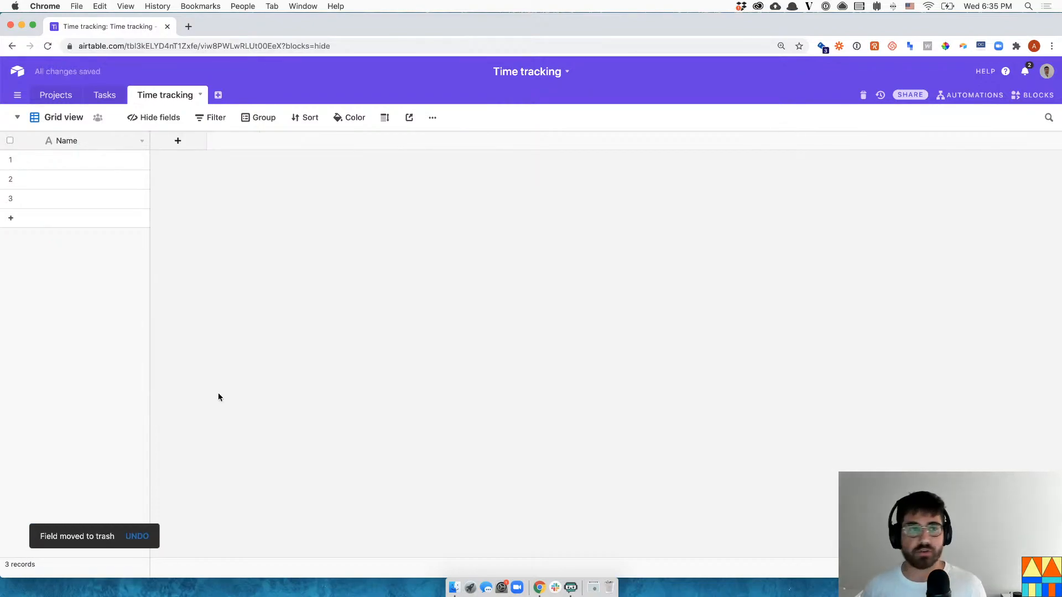
{"action": "left_click", "coordinate": [166, 144]}
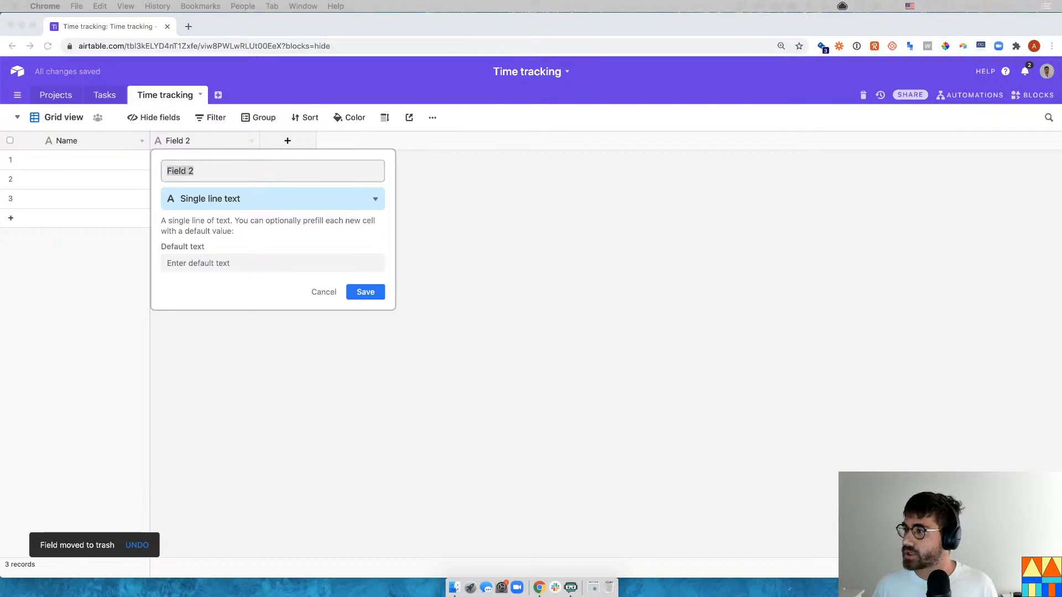
- Name the new field Time block and make it a Number field in Integer format
{"action": "left_click", "coordinate": [214, 173]}
{"action": "double_click", "coordinate": [214, 173]}
{"action": "triple_click", "coordinate": [214, 173]}
{"action": "type", "text": "Time block"}
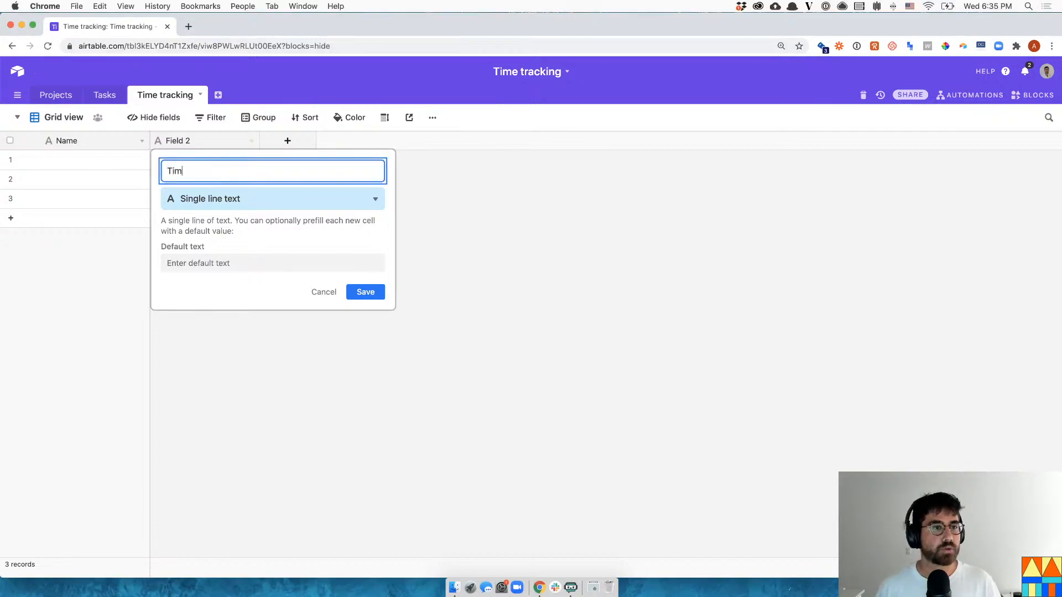
{"action": "left_click", "coordinate": [230, 197]}
{"action": "type", "text": "numbe"}
{"action": "key", "text": "Return"}
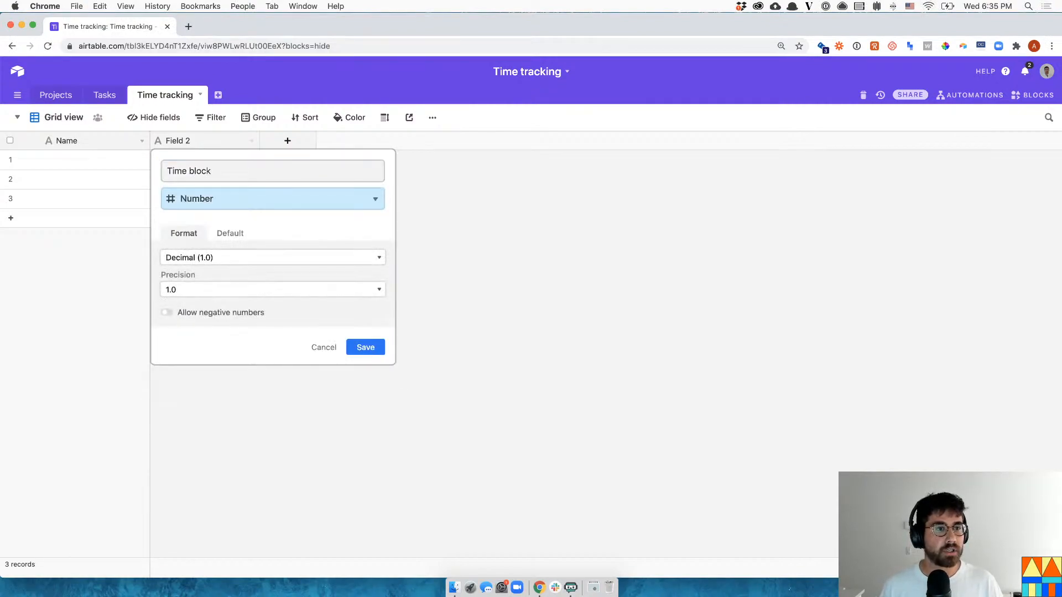
{"action": "left_click", "coordinate": [308, 288]}
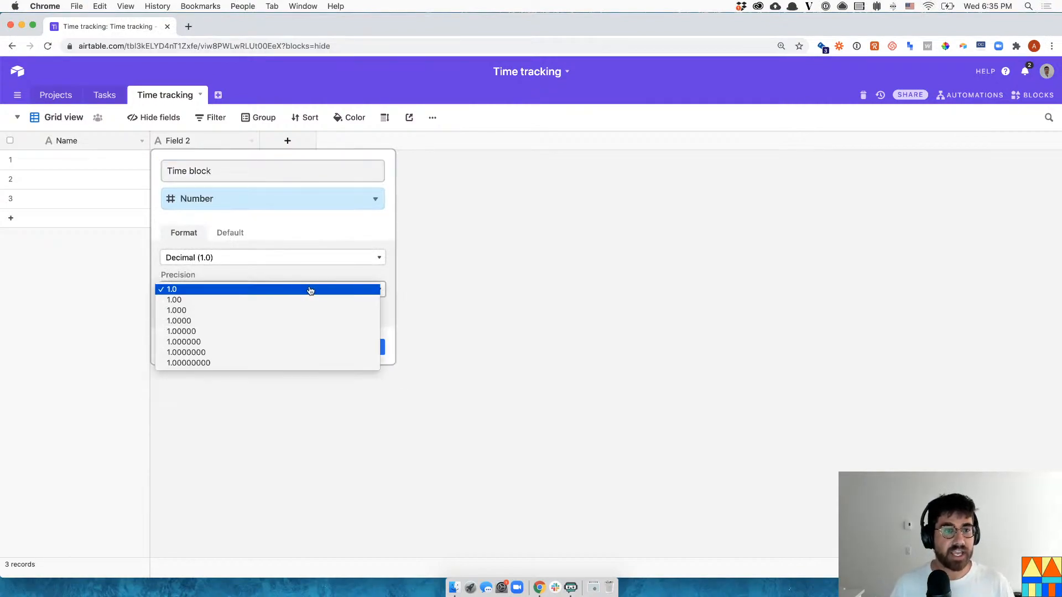
{"action": "left_click", "coordinate": [273, 285]}
{"action": "left_click", "coordinate": [266, 258]}
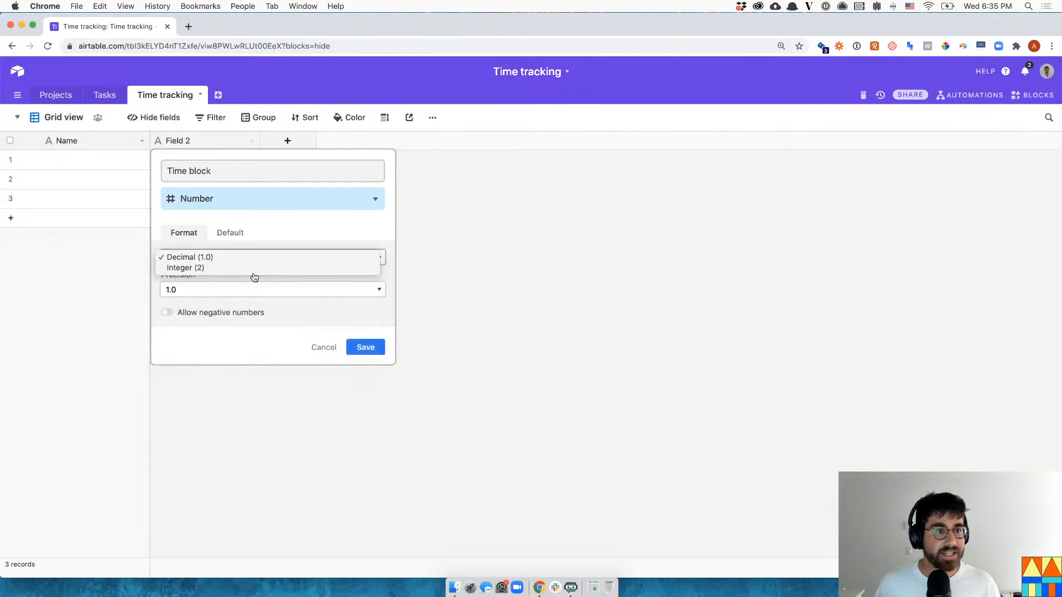
{"action": "left_click", "coordinate": [253, 267]}
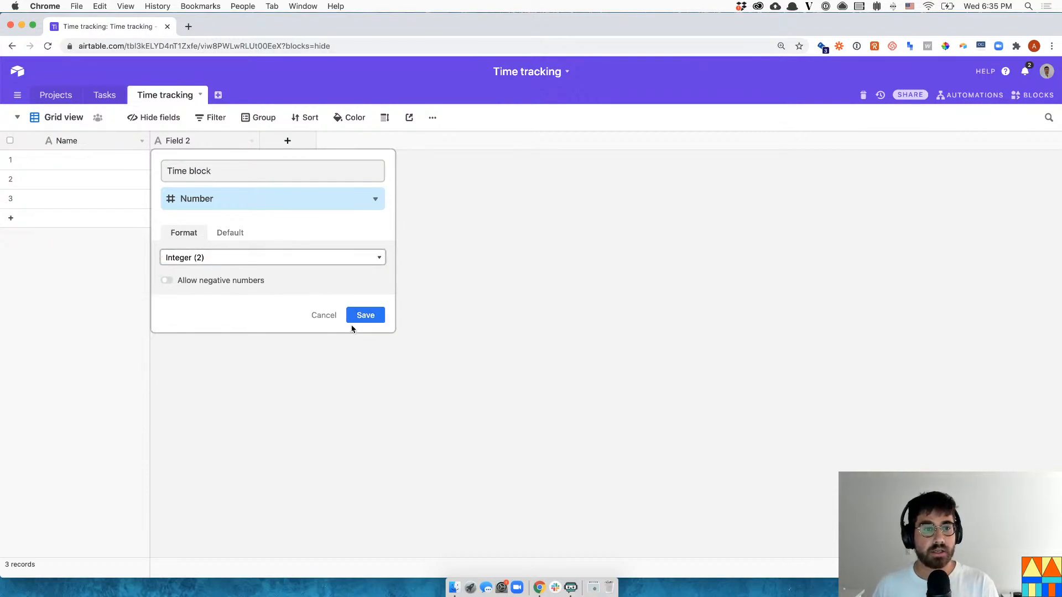
{"action": "left_click", "coordinate": [358, 317]}
{"action": "left_click", "coordinate": [227, 163]}
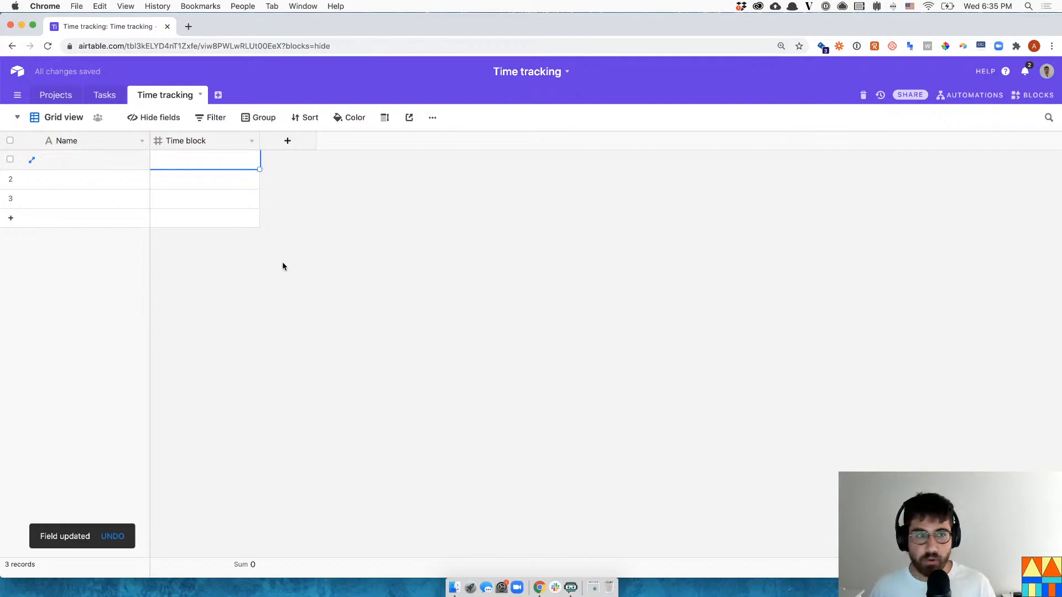
- Enter Time block values 1 through 8, adding empty records as needed
{"action": "type", "text": "1"}
{"action": "key", "text": "Return"}
{"action": "type", "text": "2"}
{"action": "key", "text": "Return"}
{"action": "type", "text": "3"}
{"action": "key", "text": "Return"}
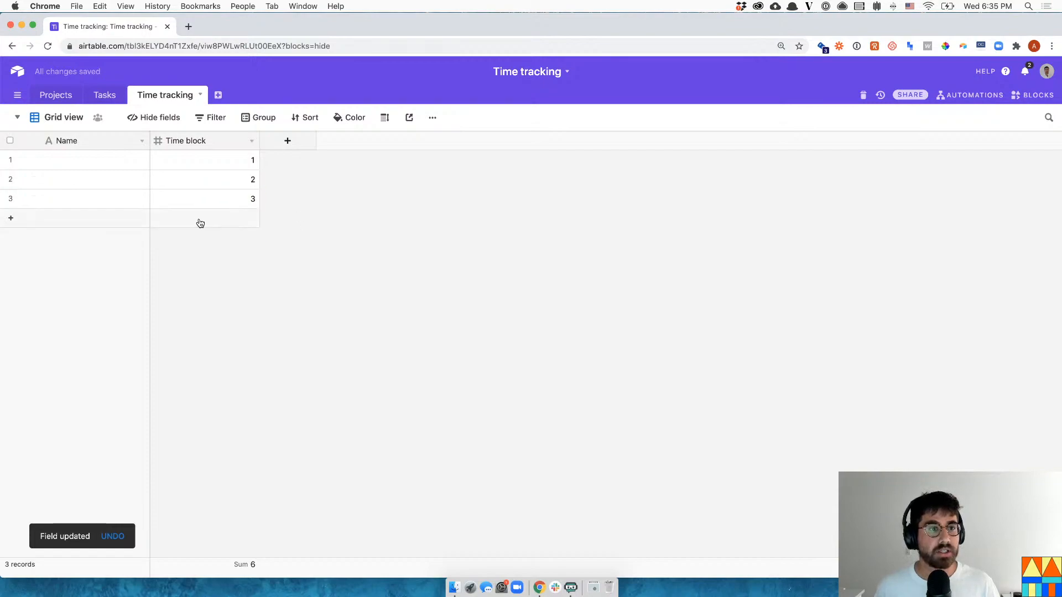
{"action": "left_click", "coordinate": [199, 220]}
{"action": "type", "text": "4"}
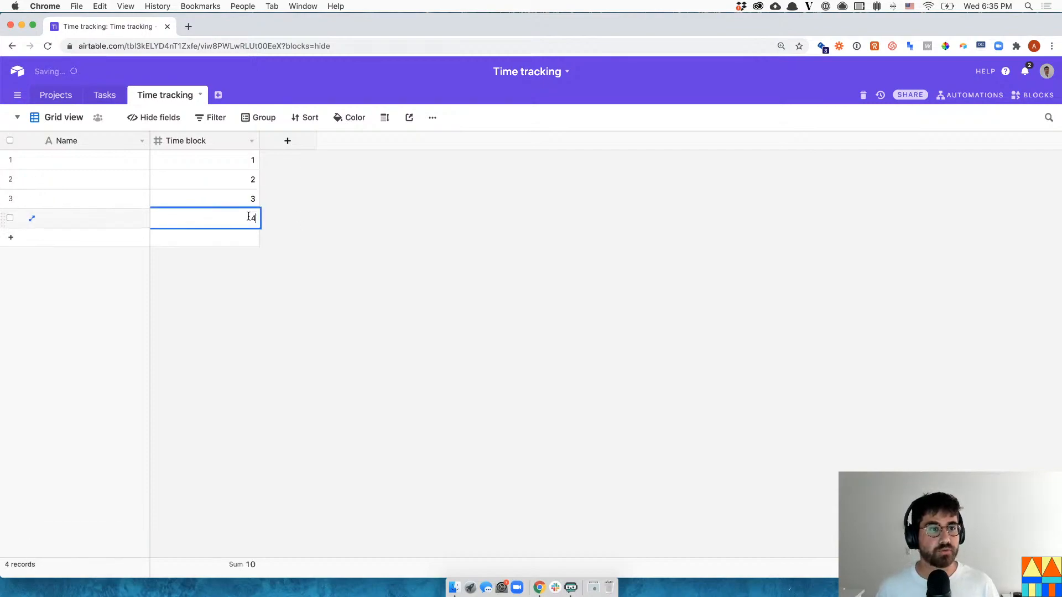
{"action": "left_click", "coordinate": [266, 214]}
{"action": "left_click", "coordinate": [231, 241]}
{"action": "left_click", "coordinate": [236, 257]}
{"action": "left_click", "coordinate": [239, 276]}
{"action": "left_click", "coordinate": [244, 296]}
{"action": "left_click", "coordinate": [232, 239]}
{"action": "type", "text": "5"}
{"action": "key", "text": "Return"}
{"action": "type", "text": "6"}
{"action": "key", "text": "Return"}
{"action": "type", "text": "7"}
{"action": "key", "text": "Return"}
{"action": "type", "text": "8"}
- Add records 9 through 16, each with its matching Time block number
{"action": "key", "text": "shift+Return"}
{"action": "type", "text": "9"}
{"action": "key", "text": "shift+Return"}
{"action": "type", "text": "10"}
{"action": "key", "text": "shift+Return"}
{"action": "type", "text": "11"}
{"action": "key", "text": "Return"}
{"action": "key", "text": "shift+Return"}
{"action": "type", "text": "12"}
{"action": "key", "text": "shift+Return"}
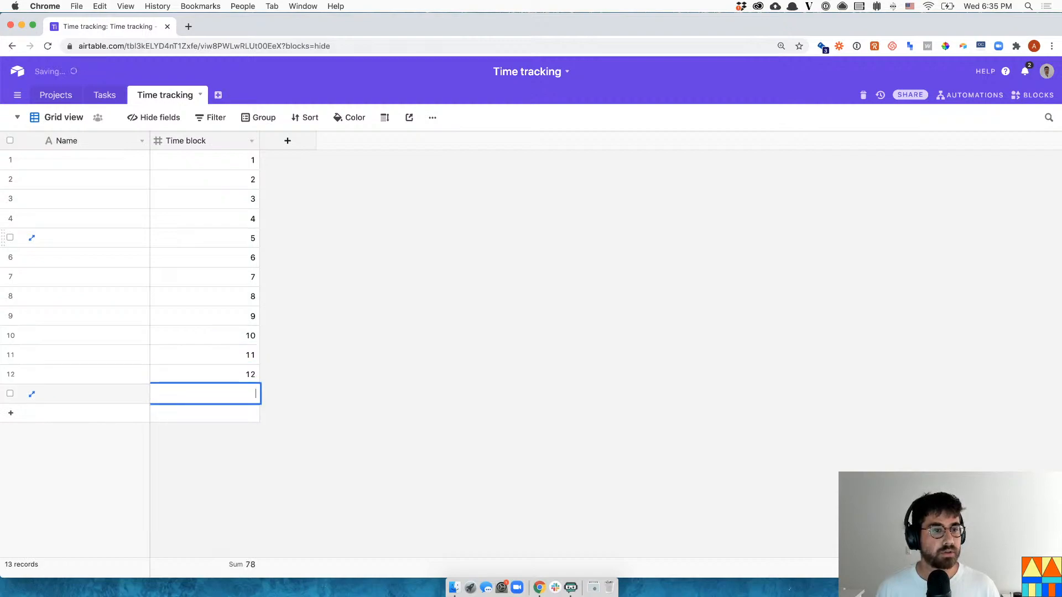
{"action": "type", "text": "13"}
{"action": "key", "text": "shift+Return"}
{"action": "type", "text": "14"}
{"action": "key", "text": "shift+Return"}
{"action": "type", "text": "15"}
{"action": "key", "text": "shift+Return"}
{"action": "type", "text": "16"}
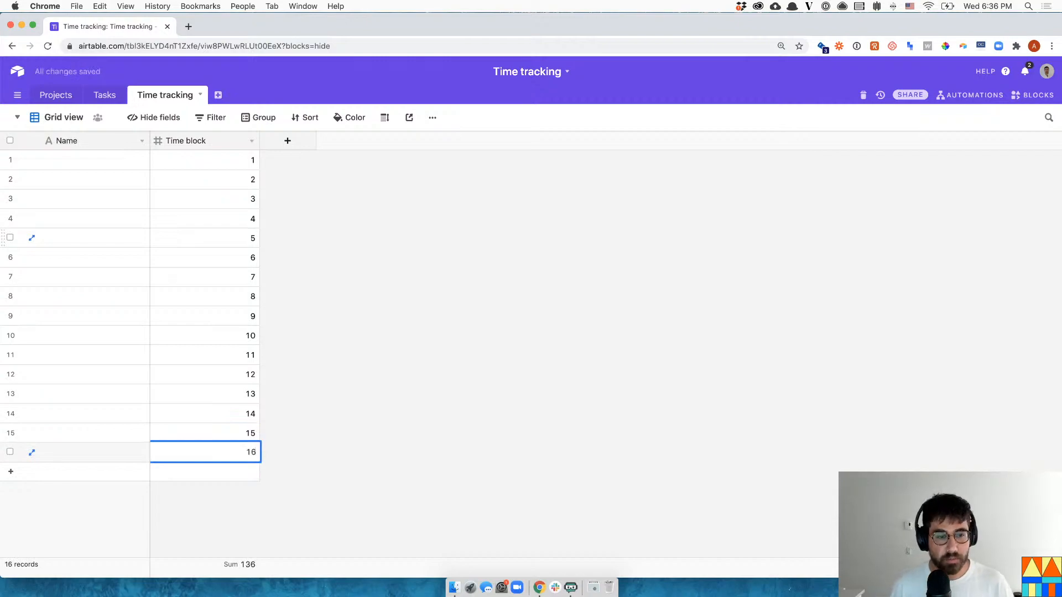
{"action": "left_click", "coordinate": [306, 176]}
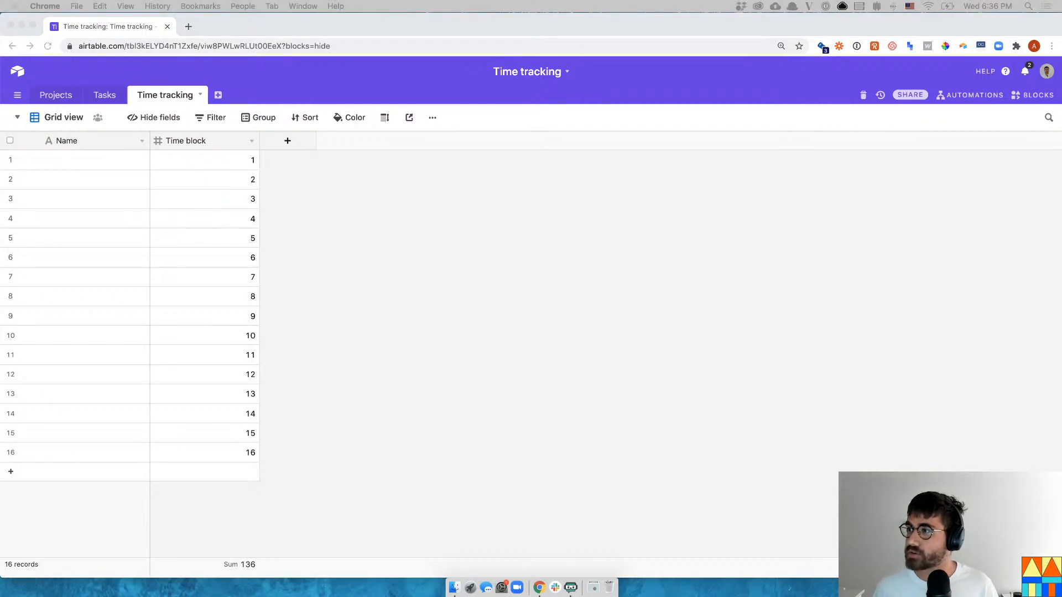
- Cycle through the open applications with Cmd+Tab, moving focus away from the browser
{"action": "key", "text": "super+Tab"}
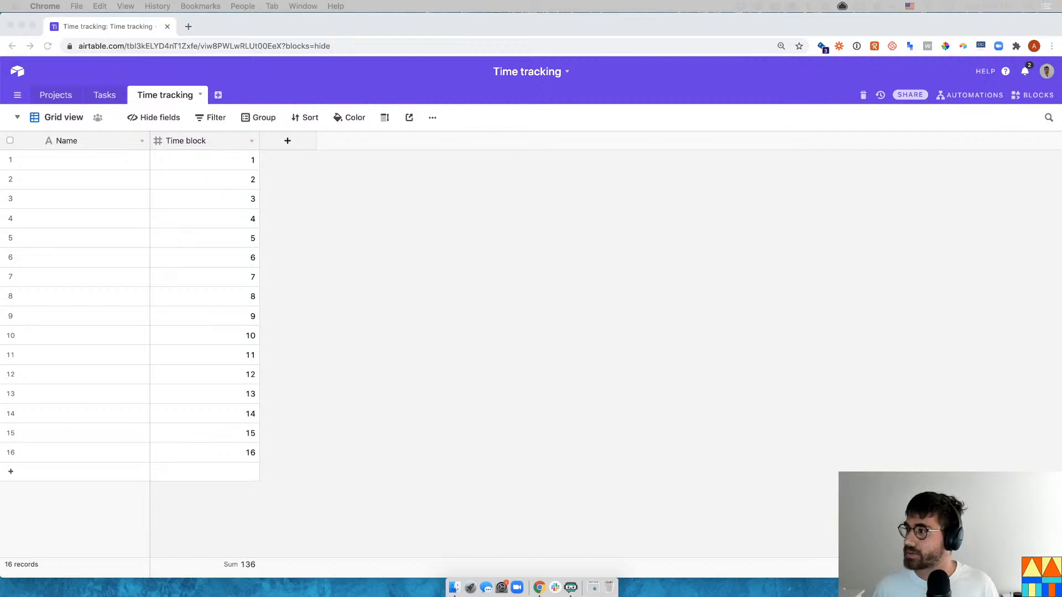
{"action": "key", "text": "super+Tab"}
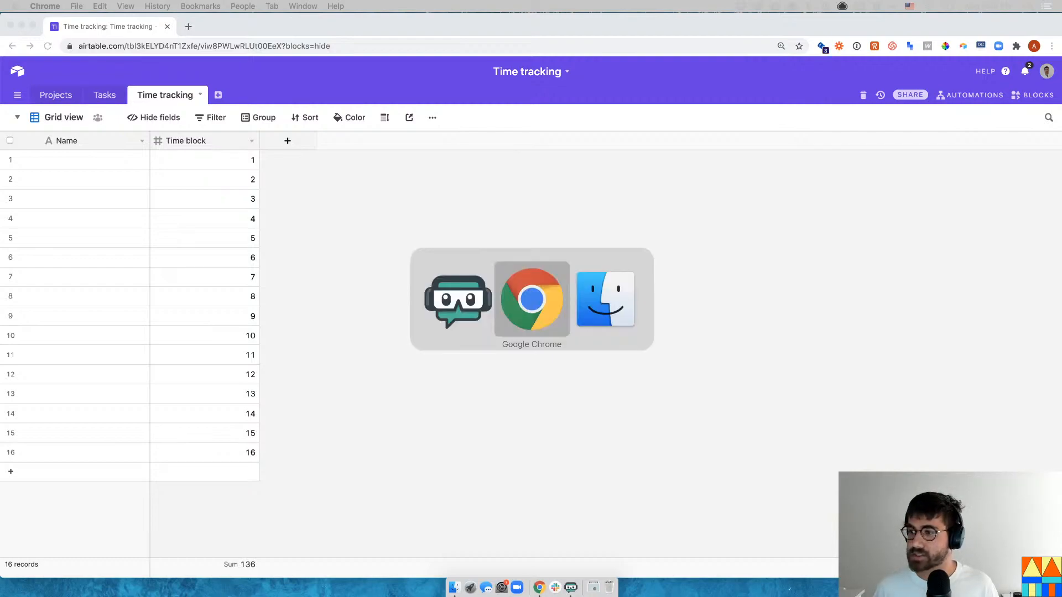
{"action": "key", "text": "super+Tab"}
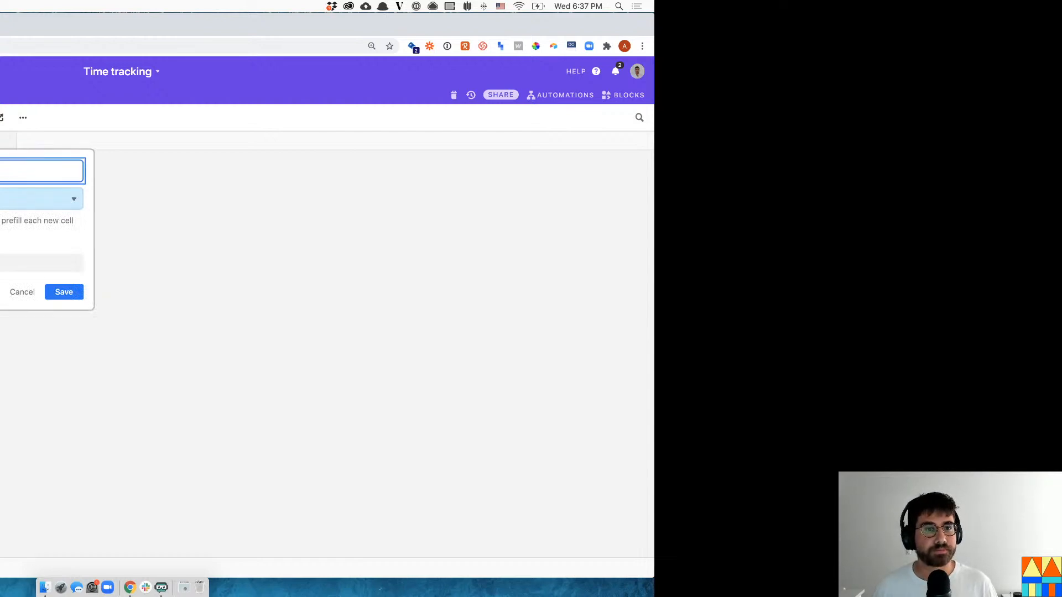
- Make the new field a Date field with Include time switched on, and save it
{"action": "left_click", "coordinate": [36, 199]}
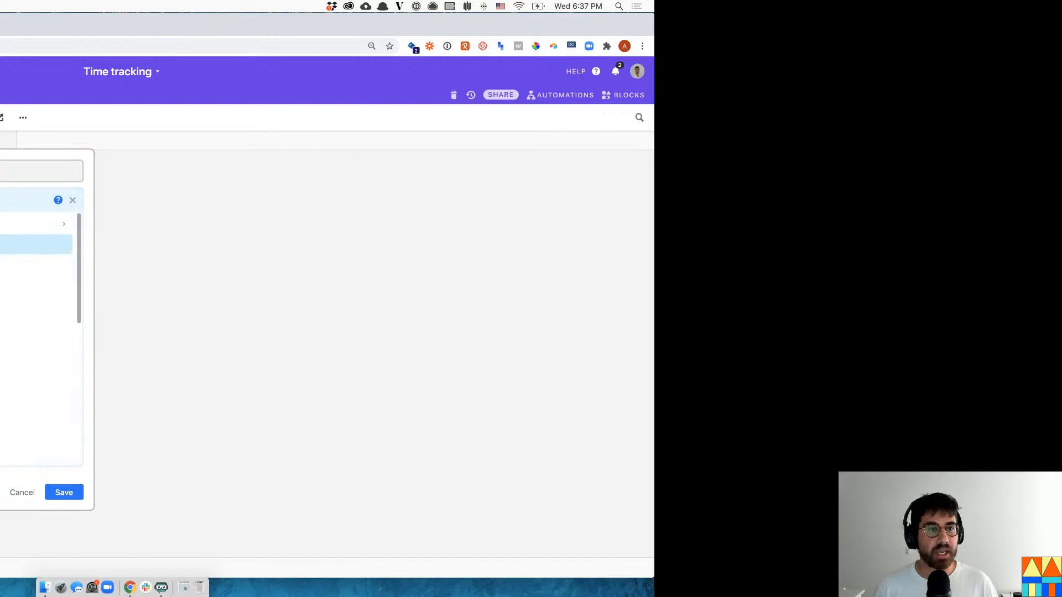
{"action": "type", "text": "f"}
{"action": "key", "text": "Return"}
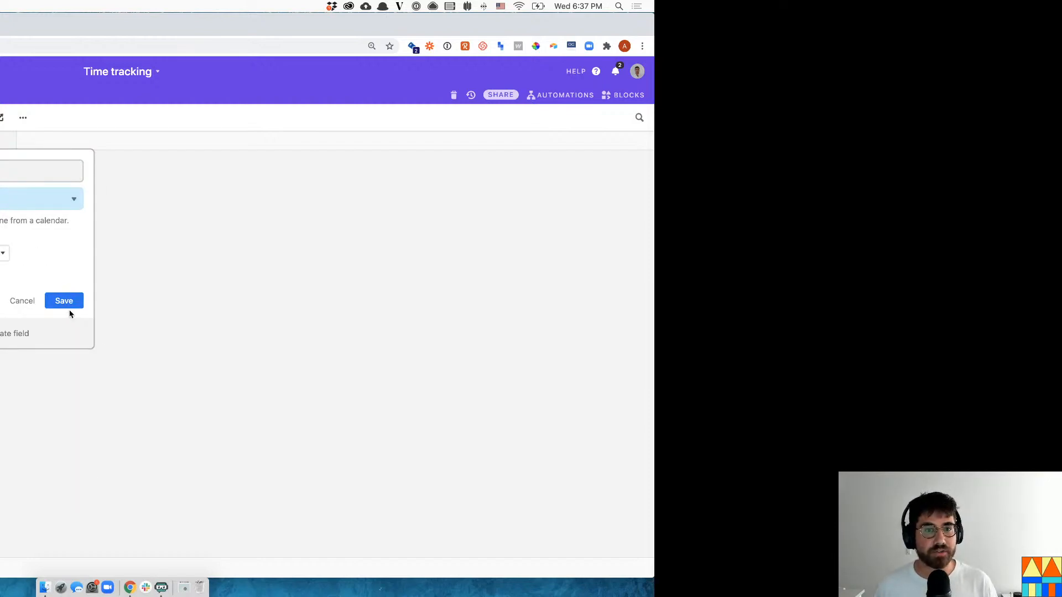
{"action": "left_click", "coordinate": [0, 276]}
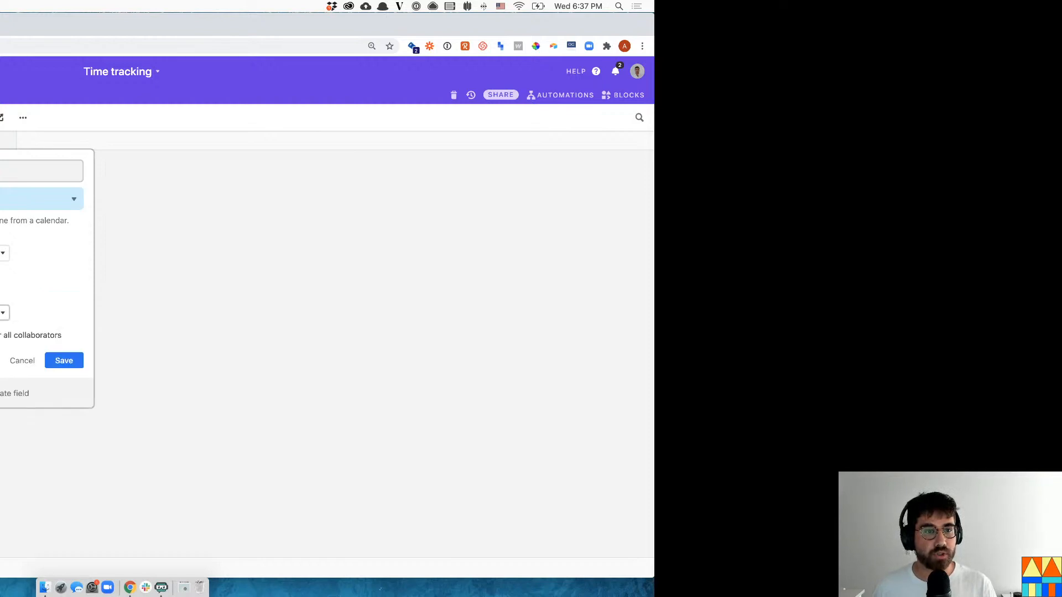
{"action": "left_click", "coordinate": [64, 361]}
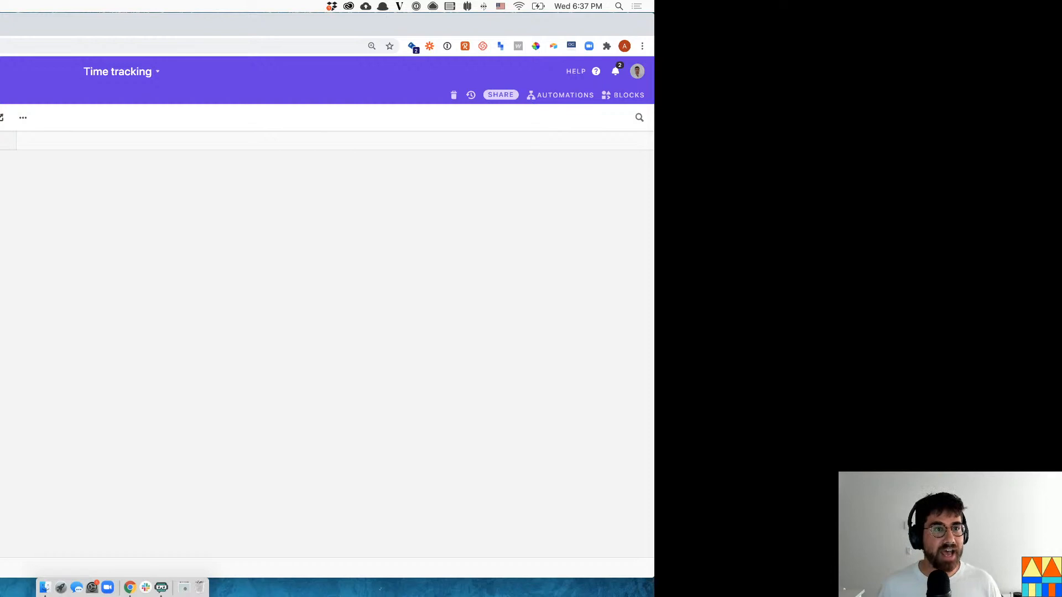
- Create another Number field, named beginning with 'Time', and save it
{"action": "left_click", "coordinate": [5, 147]}
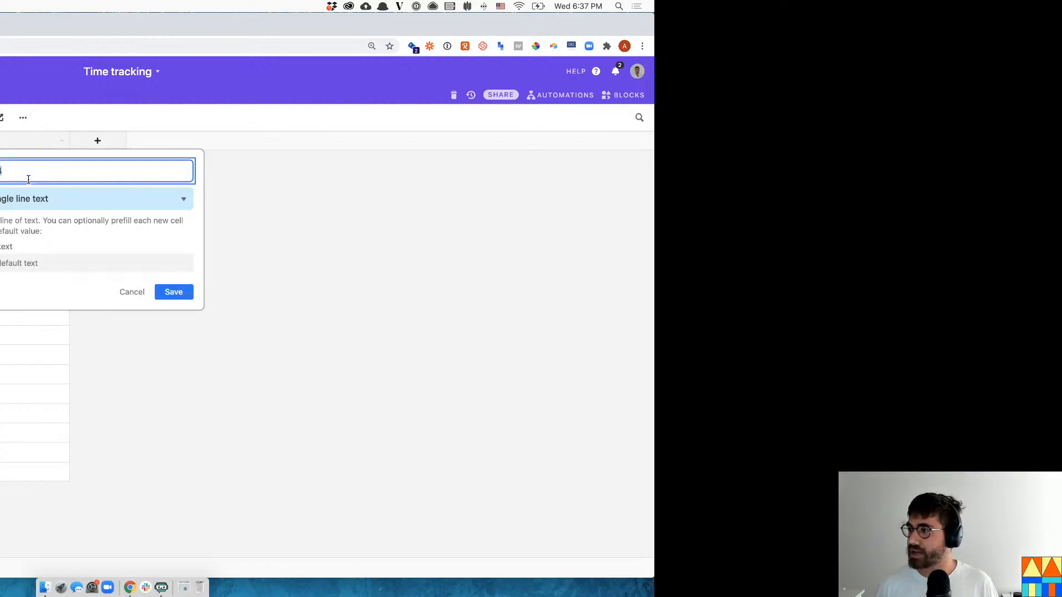
{"action": "type", "text": "D"}
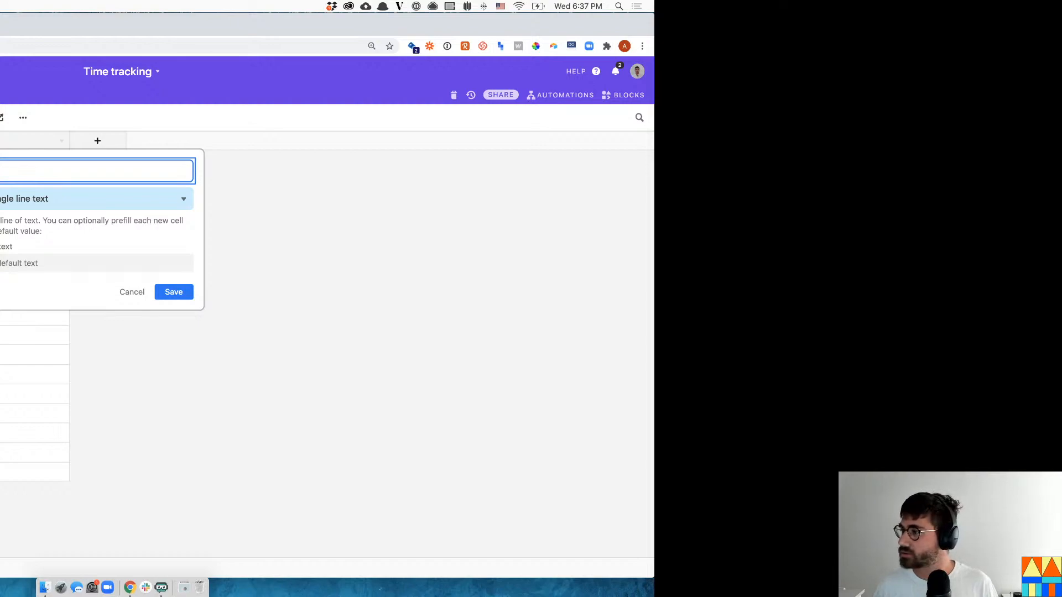
{"action": "key", "text": "super+Tab"}
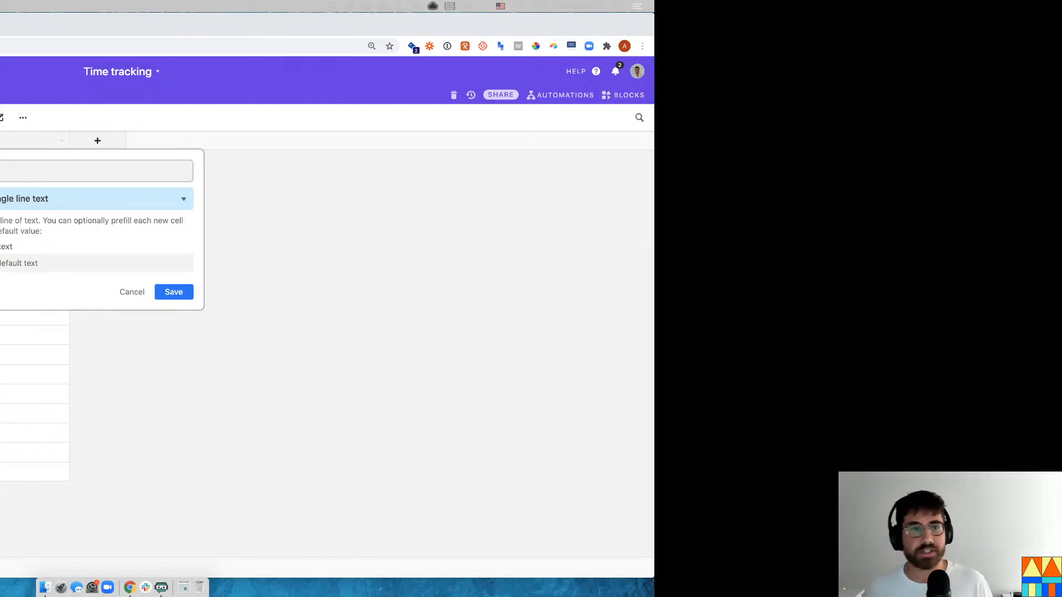
{"action": "left_click", "coordinate": [7, 167]}
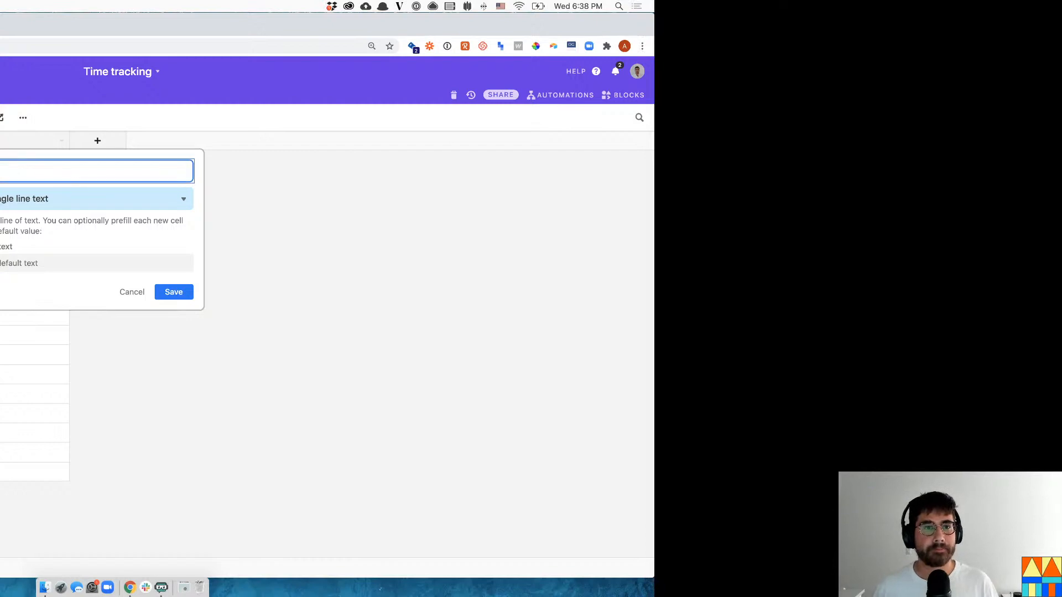
{"action": "type", "text": "Time"}
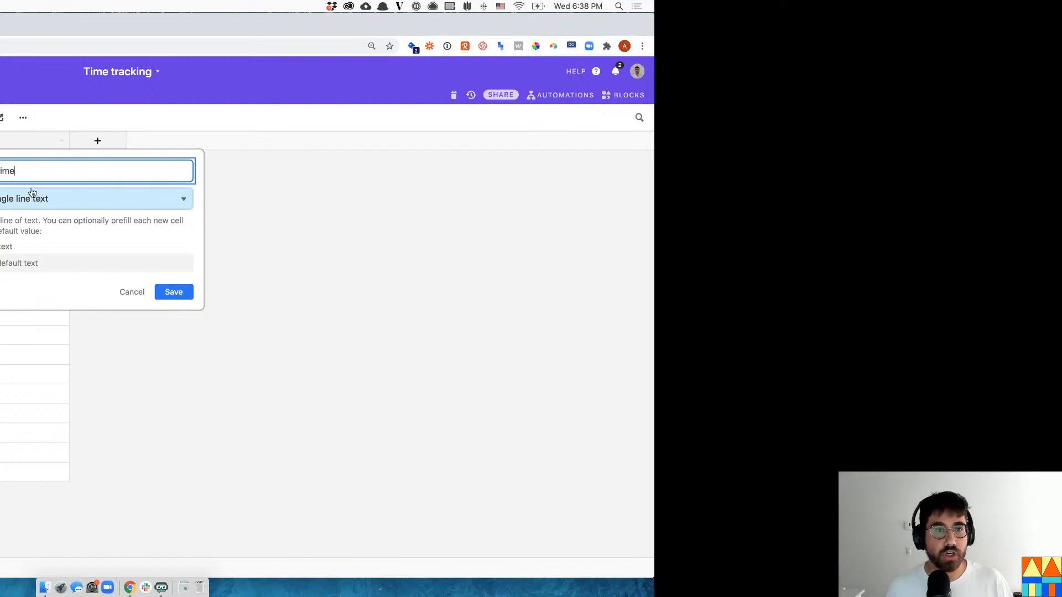
{"action": "left_click", "coordinate": [76, 199]}
{"action": "type", "text": "b"}
{"action": "key", "text": "BackSpace"}
{"action": "type", "text": "num"}
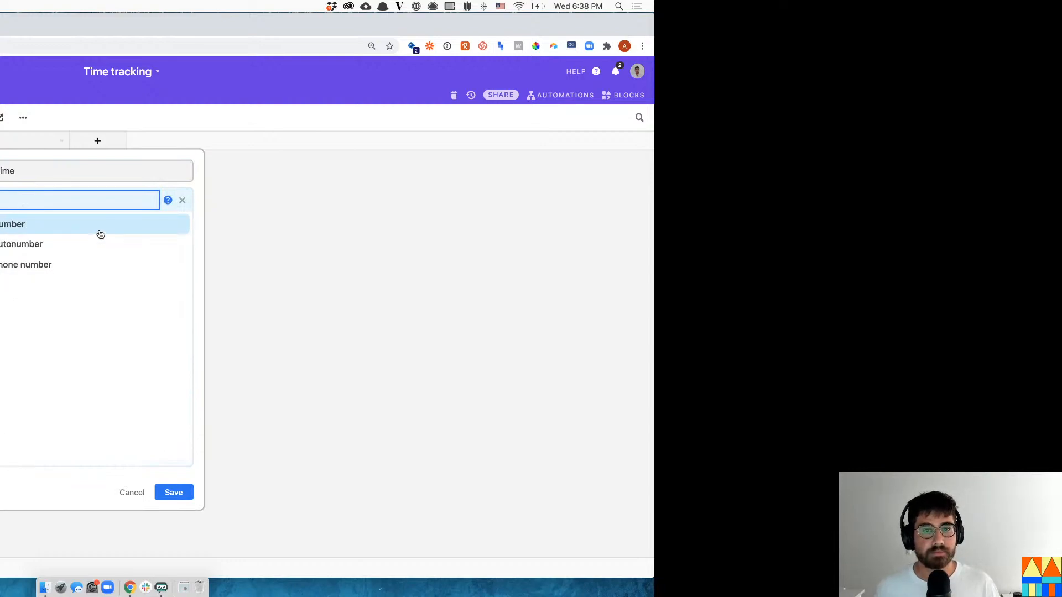
{"action": "left_click", "coordinate": [97, 228]}
{"action": "left_click", "coordinate": [48, 258]}
{"action": "left_click", "coordinate": [41, 269]}
{"action": "left_click", "coordinate": [174, 321]}
- Enter 9 in the new column's first cell and fill it down all 16 rows
{"action": "left_click", "coordinate": [14, 166]}
{"action": "type", "text": "9"}
{"action": "key", "text": "Return"}
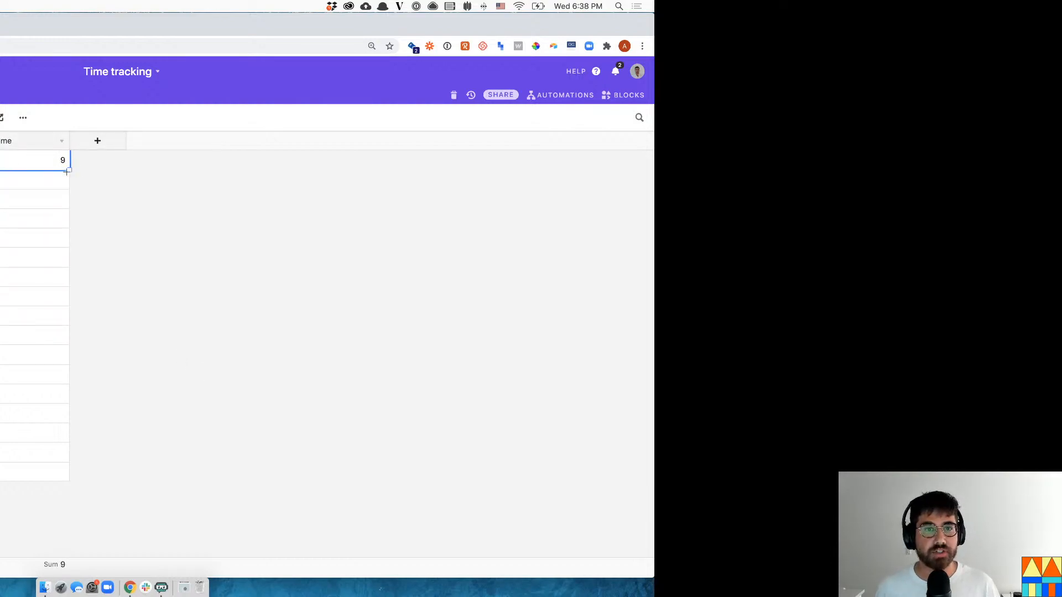
{"action": "left_click_drag", "start_coordinate": [68, 170], "coordinate": [76, 450]}
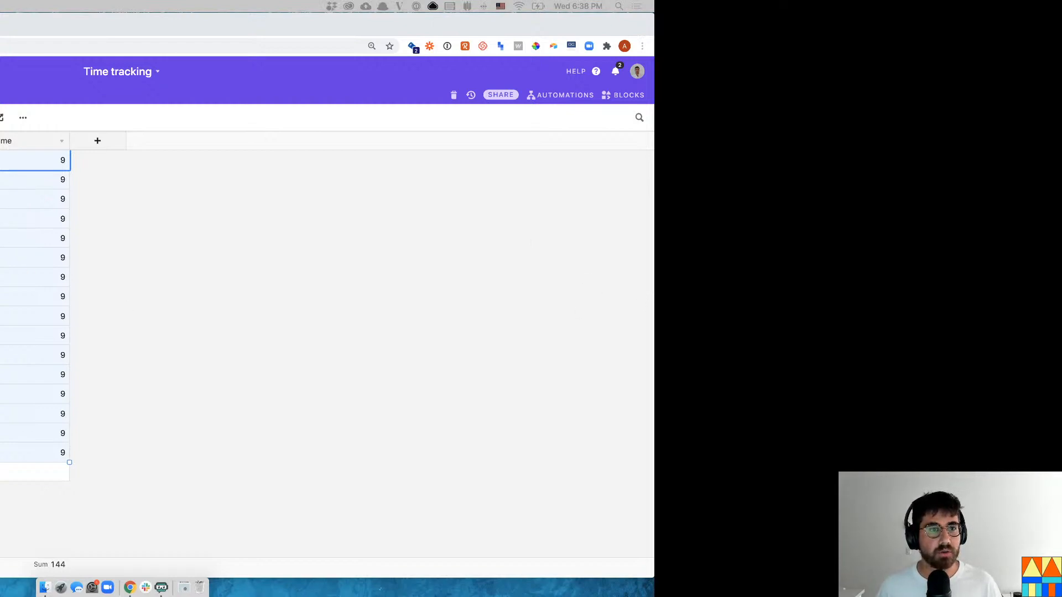
- Add a Time start formula field using DATEADD(Date,{Start time}+{Time block}/2,'hours')
{"action": "left_click", "coordinate": [97, 145]}
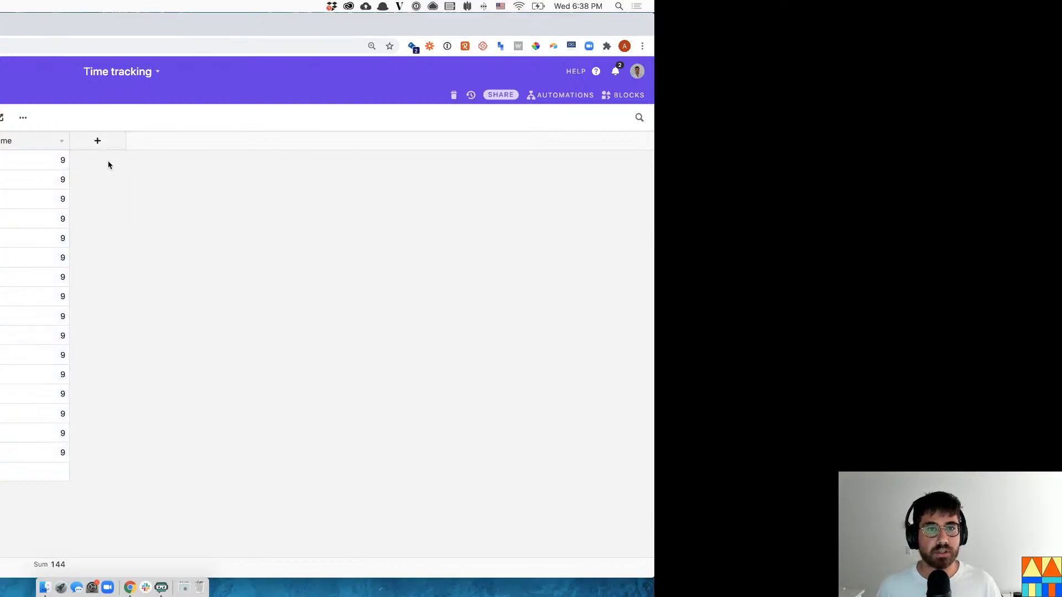
{"action": "type", "text": "Time start"}
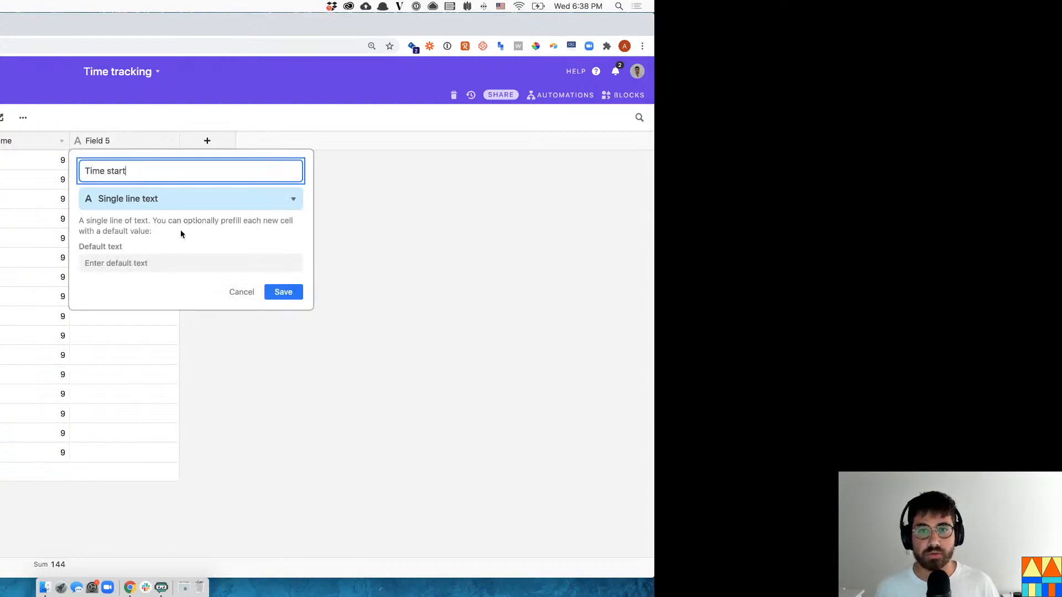
{"action": "left_click", "coordinate": [192, 202]}
{"action": "type", "text": "f"}
{"action": "key", "text": "Return"}
{"action": "left_click", "coordinate": [132, 277]}
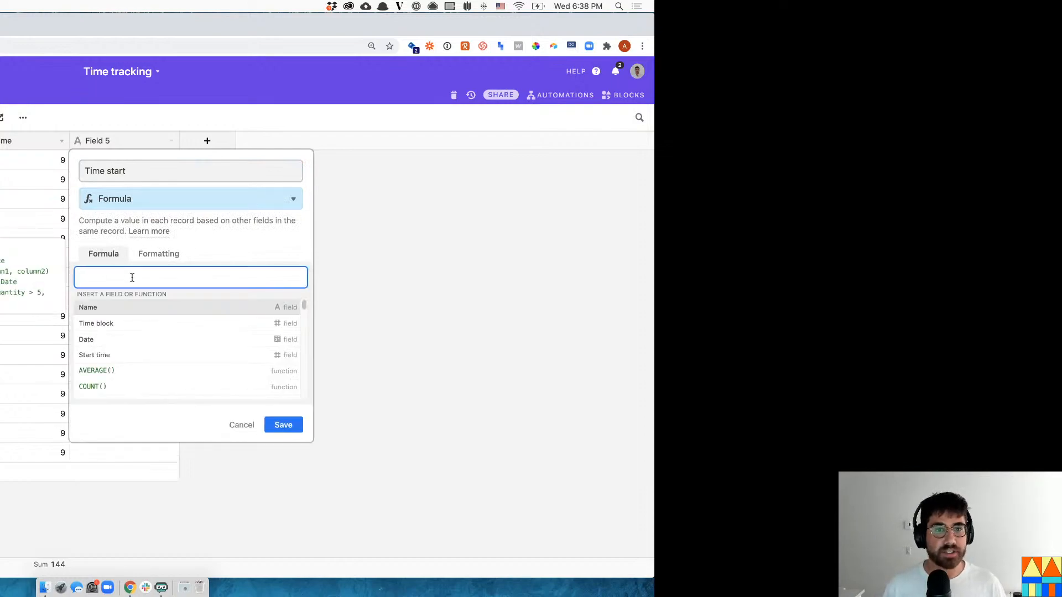
{"action": "type", "text": "datea"}
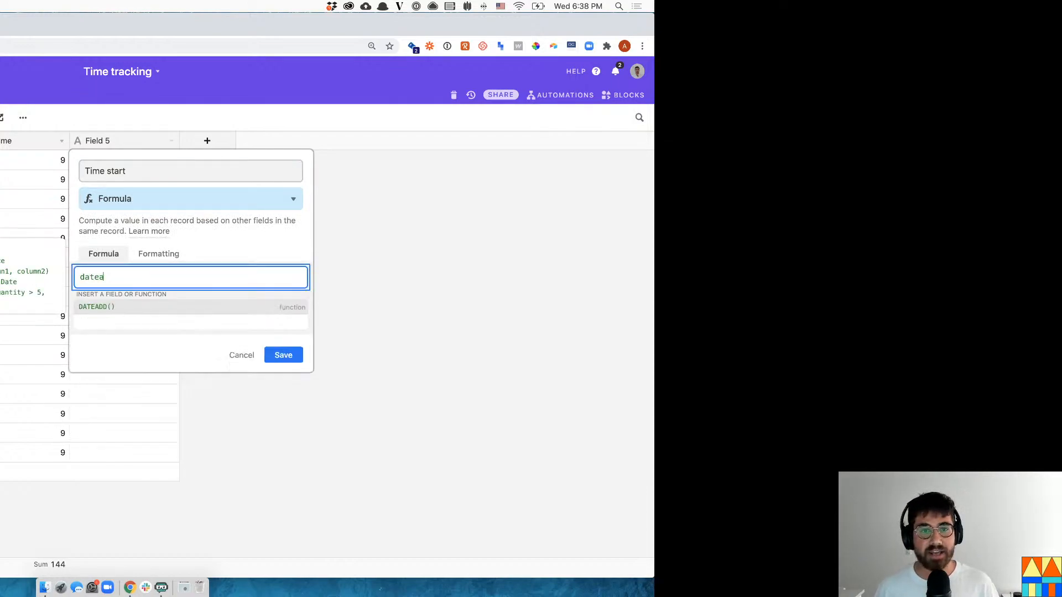
{"action": "type", "text": "dd(date,"}
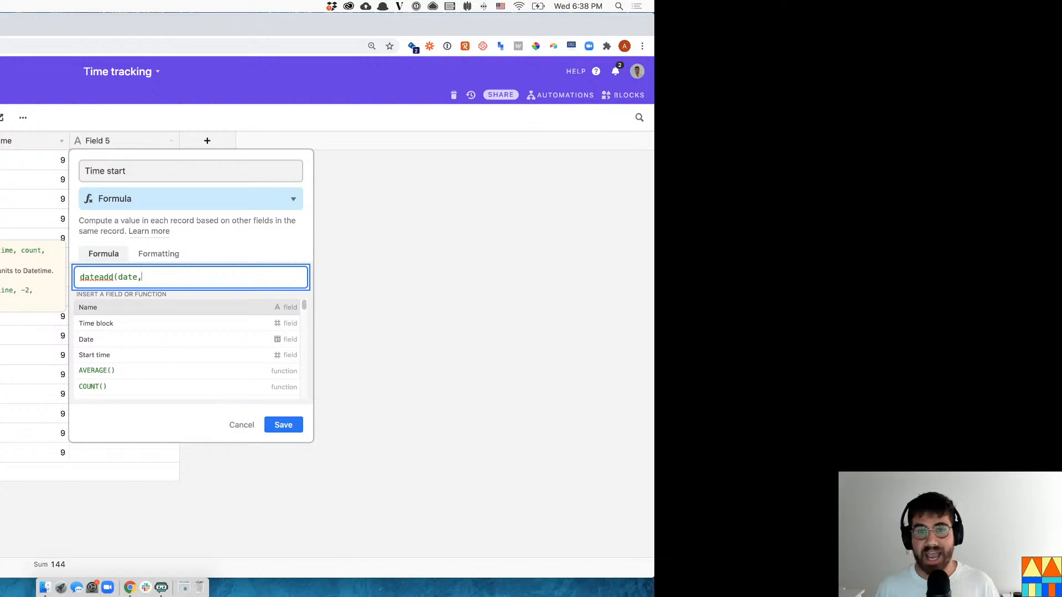
{"action": "type", "text": "{Start time}"}
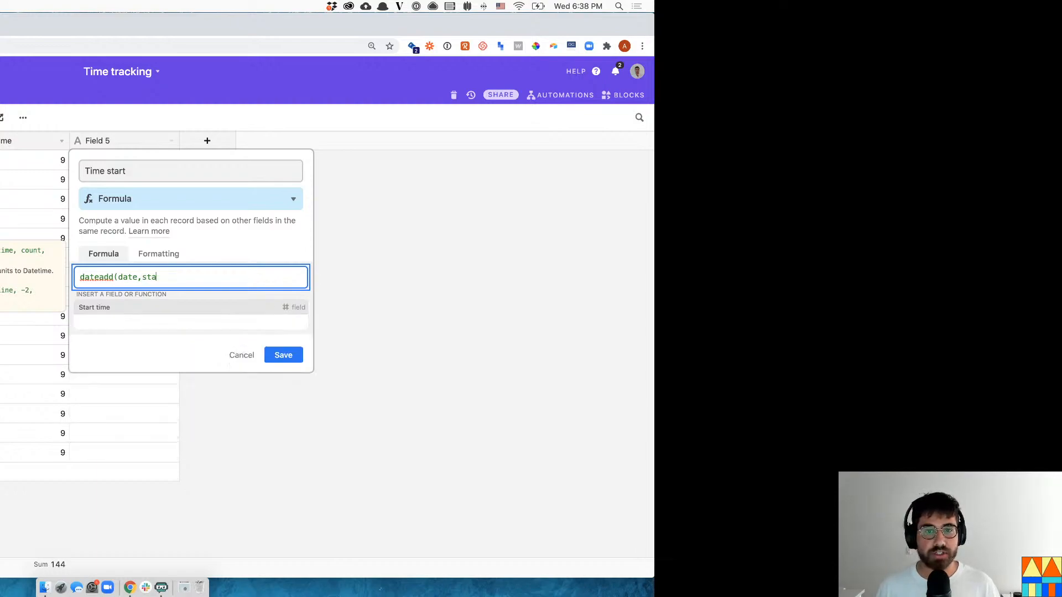
{"action": "type", "text": "+"}
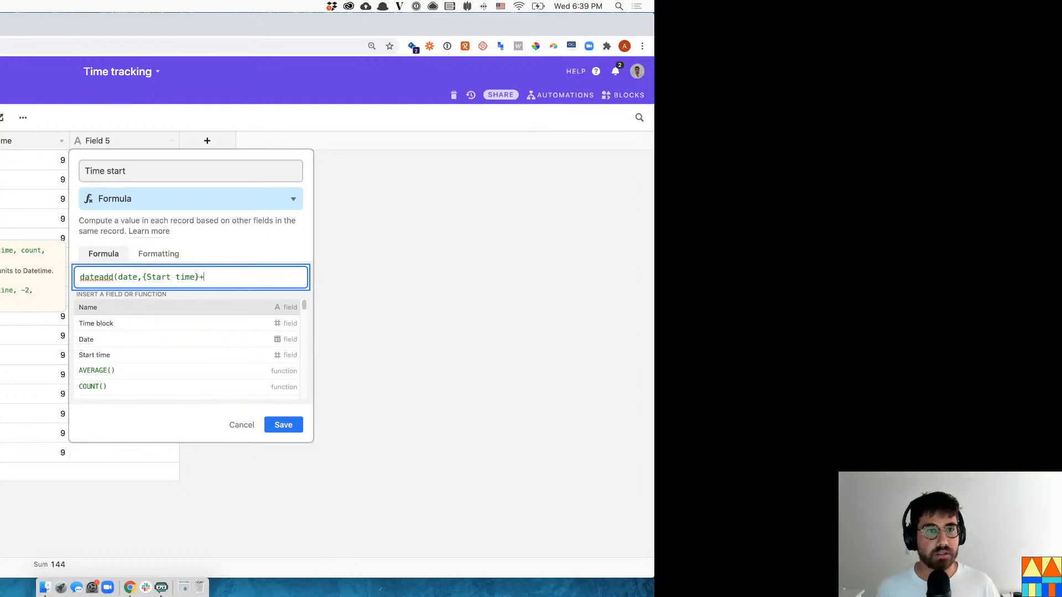
{"action": "type", "text": "{Time block}"}
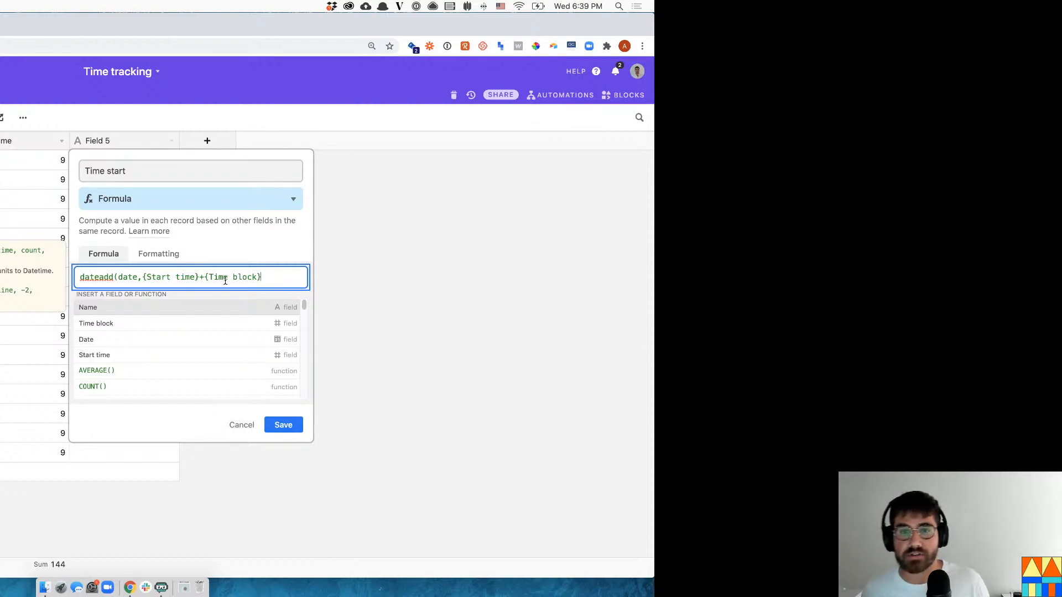
{"action": "left_click_drag", "start_coordinate": [204, 277], "coordinate": [262, 276]}
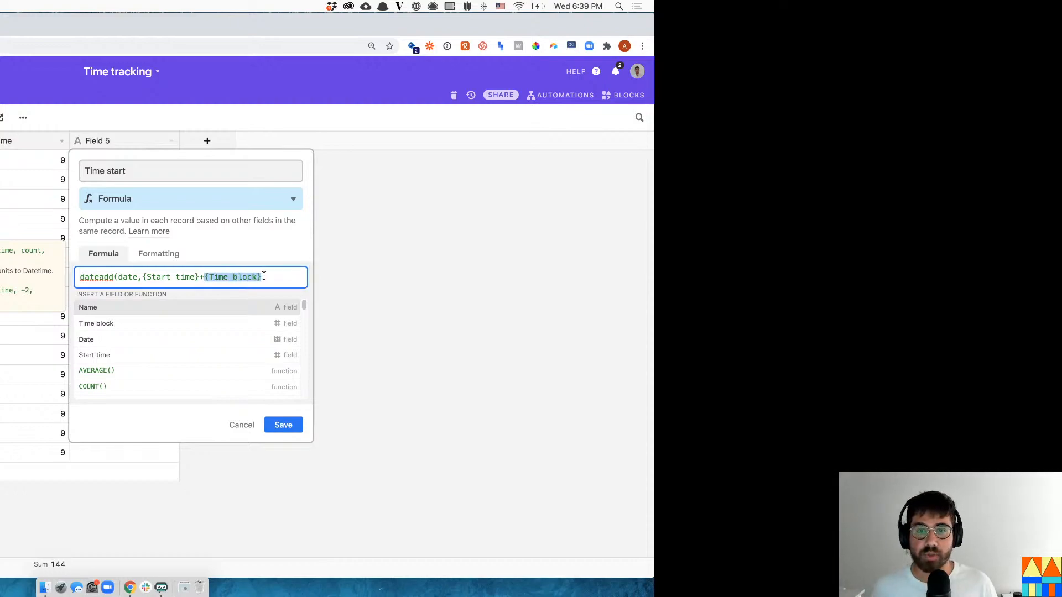
{"action": "left_click", "coordinate": [275, 271]}
{"action": "type", "text": "/2)"}
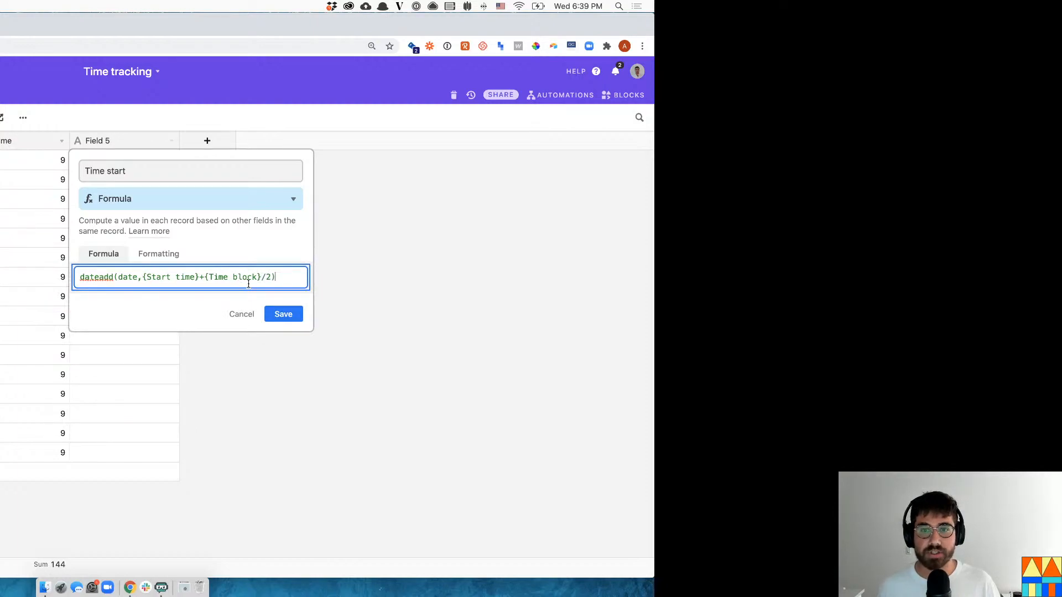
{"action": "key", "text": "Left"}
{"action": "type", "text": ","}
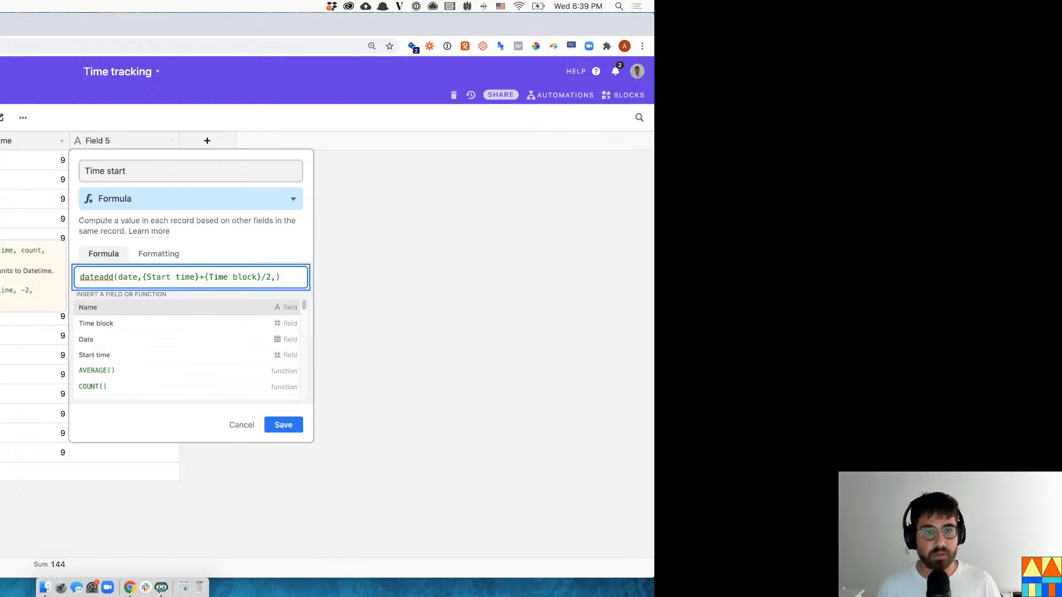
{"action": "type", "text": "'hours'"}
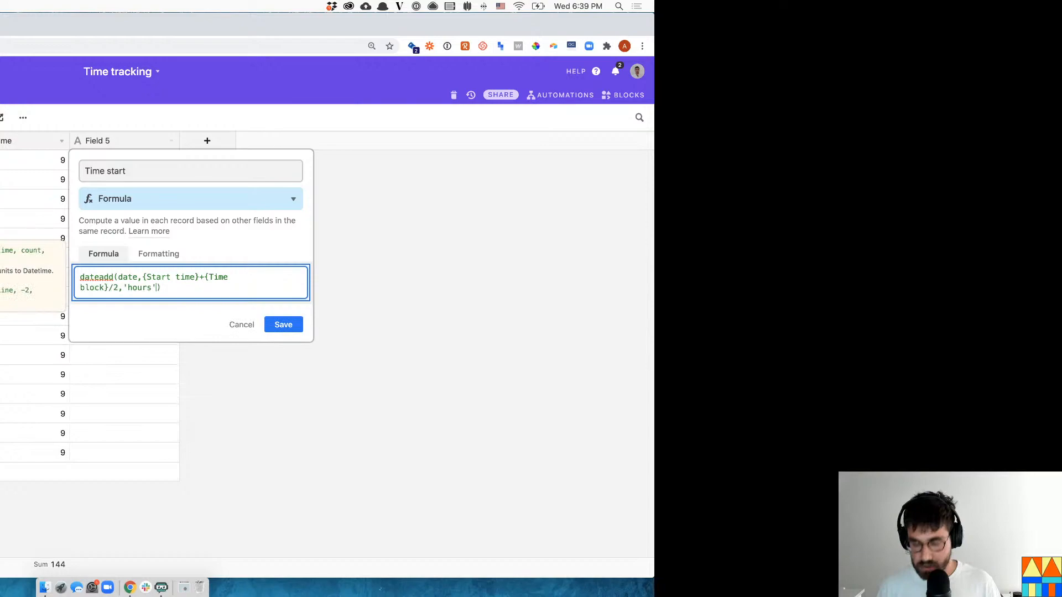
{"action": "left_click", "coordinate": [291, 324]}
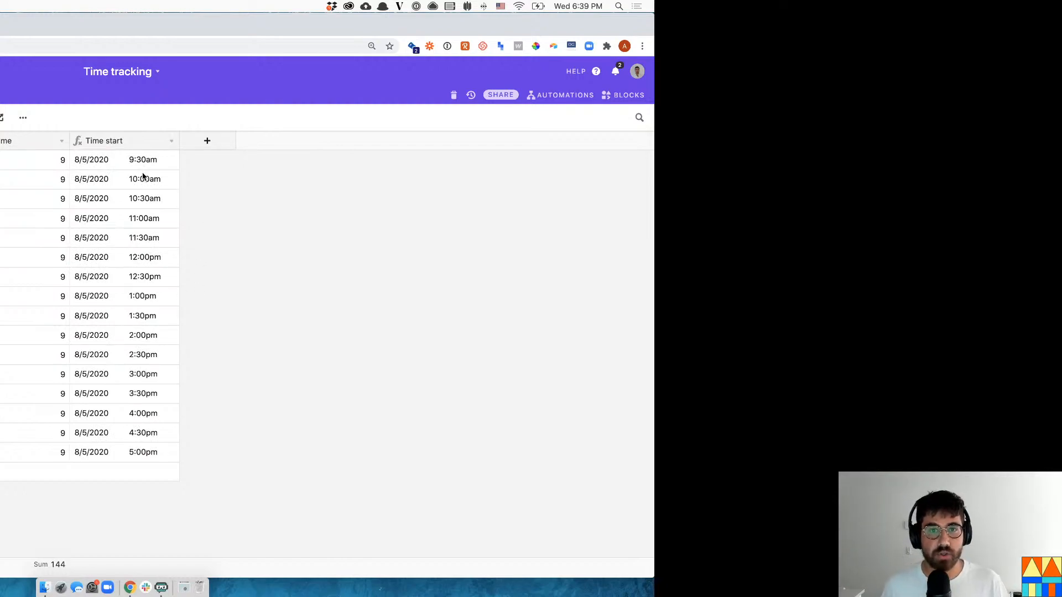
- Append -0.5 to the Time start formula so slots begin at 9:00am
{"action": "left_click", "coordinate": [167, 145]}
{"action": "left_click", "coordinate": [155, 159]}
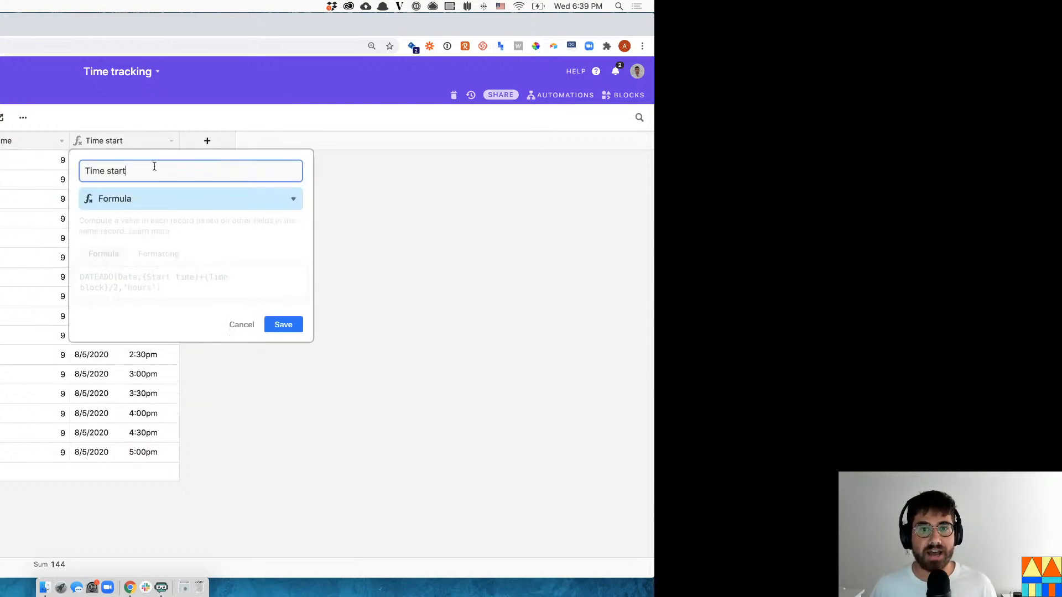
{"action": "left_click", "coordinate": [117, 286]}
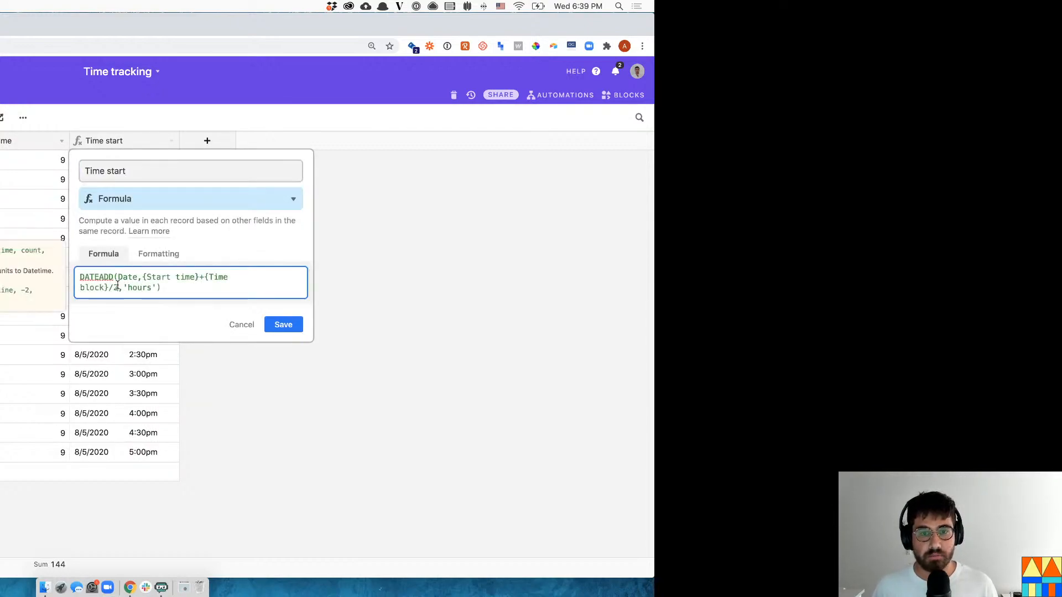
{"action": "type", "text": "-0.5"}
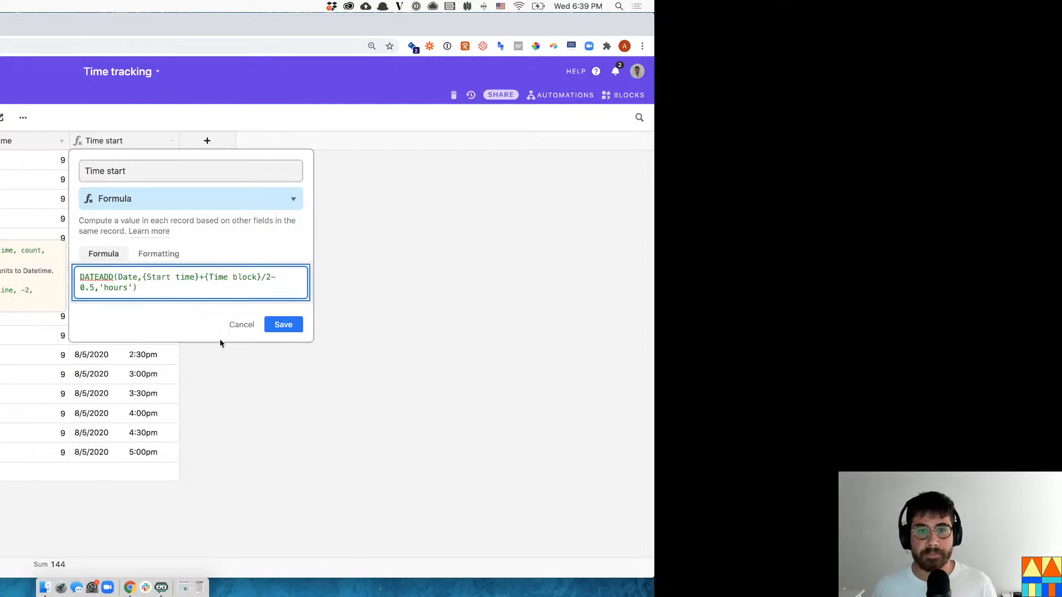
{"action": "left_click", "coordinate": [284, 324]}
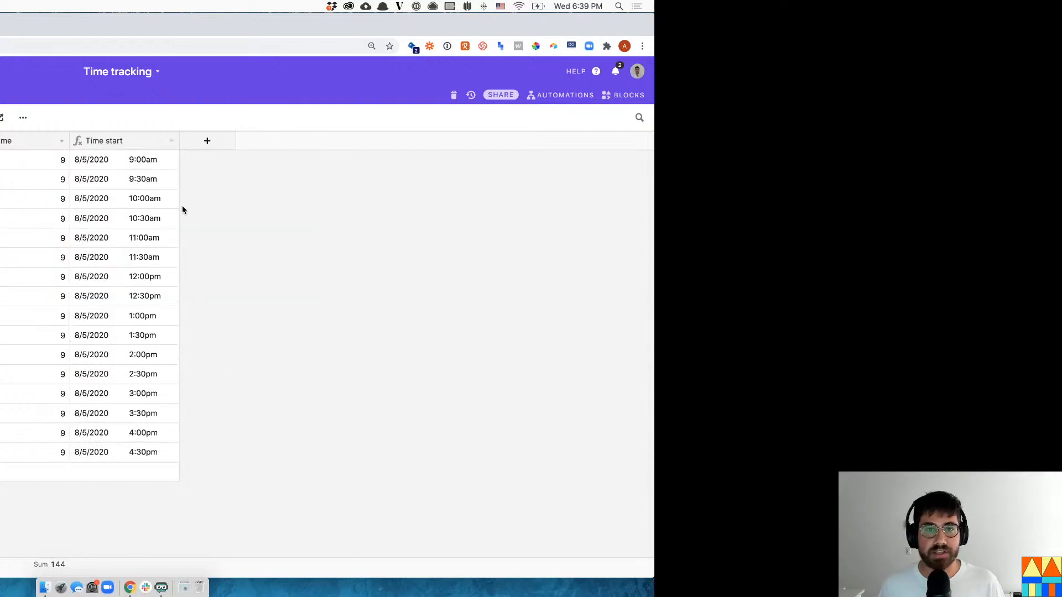
{"action": "left_click", "coordinate": [146, 160]}
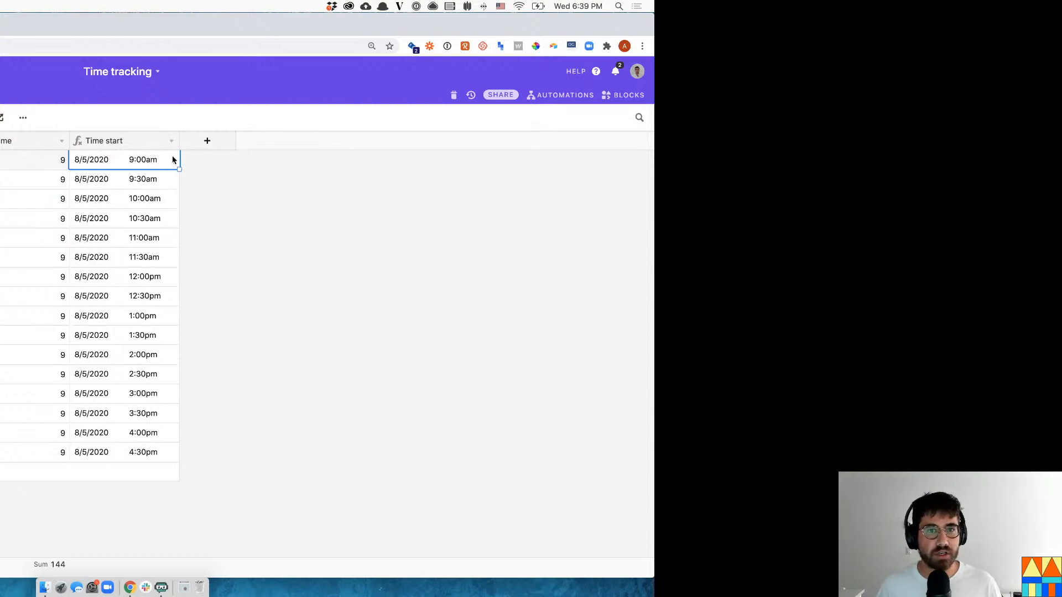
- Begin a new Time end field with the Formula type
{"action": "left_click", "coordinate": [228, 148]}
{"action": "type", "text": "Time end"}
{"action": "left_click", "coordinate": [253, 198]}
{"action": "type", "text": "form"}
{"action": "left_click", "coordinate": [227, 223]}
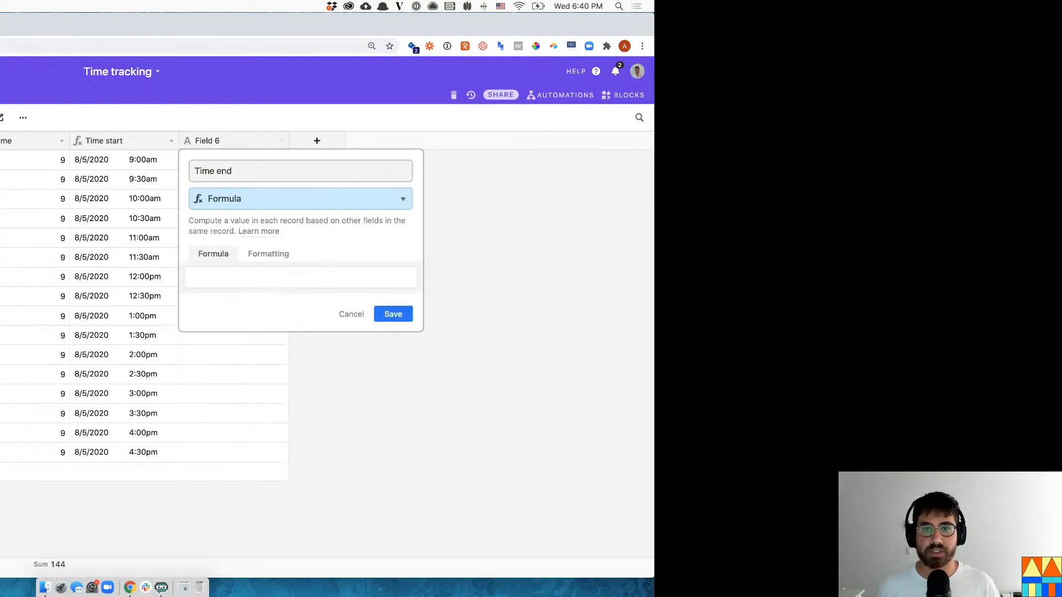
- Discard the unfinished Time end field and copy the Time start formula
{"action": "left_click", "coordinate": [113, 155]}
{"action": "left_click", "coordinate": [62, 344]}
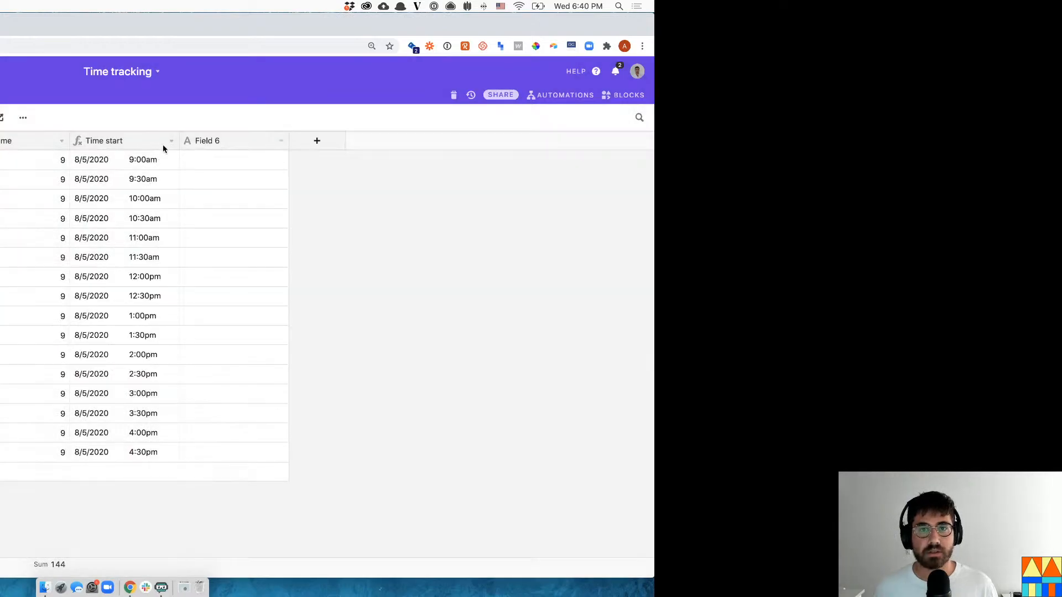
{"action": "left_click", "coordinate": [172, 140]}
{"action": "left_click", "coordinate": [160, 161]}
{"action": "triple_click", "coordinate": [194, 288]}
{"action": "key", "text": "super+c"}
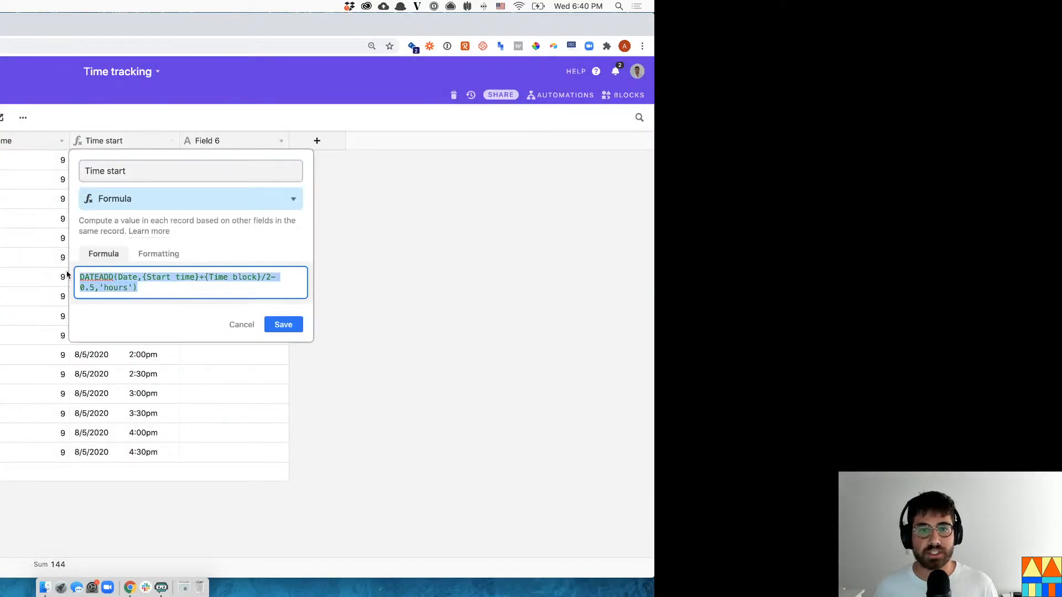
{"action": "left_click", "coordinate": [382, 212]}
- Make Field 6 a formula using the pasted Time start formula without the -0.5
{"action": "left_click", "coordinate": [281, 142]}
{"action": "left_click", "coordinate": [275, 160]}
{"action": "left_click", "coordinate": [246, 200]}
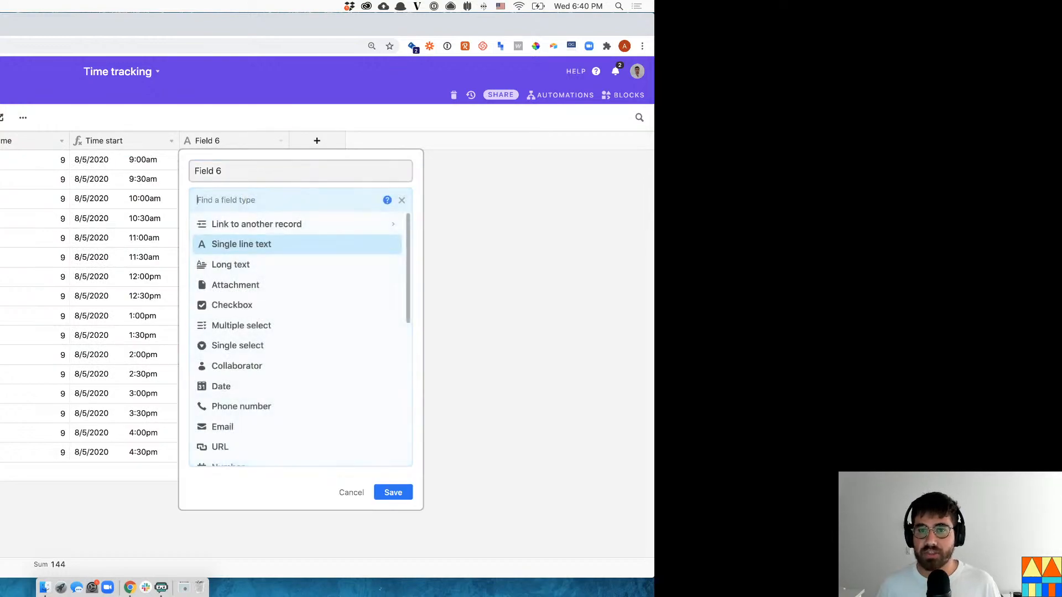
{"action": "type", "text": "form"}
{"action": "key", "text": "Return"}
{"action": "left_click", "coordinate": [241, 279]}
{"action": "key", "text": "super+v"}
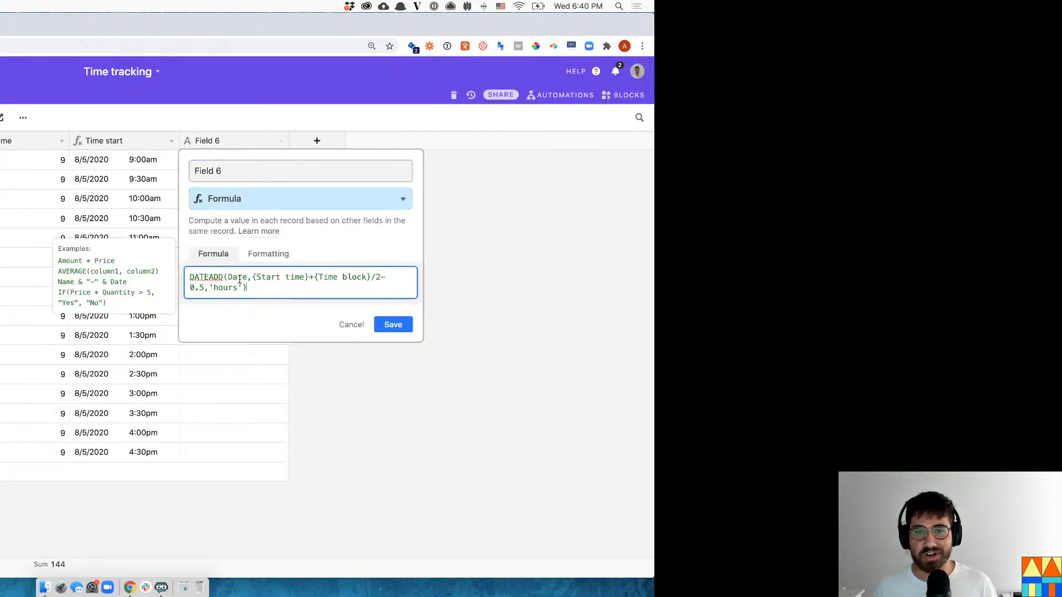
{"action": "left_click_drag", "start_coordinate": [204, 288], "coordinate": [382, 272]}
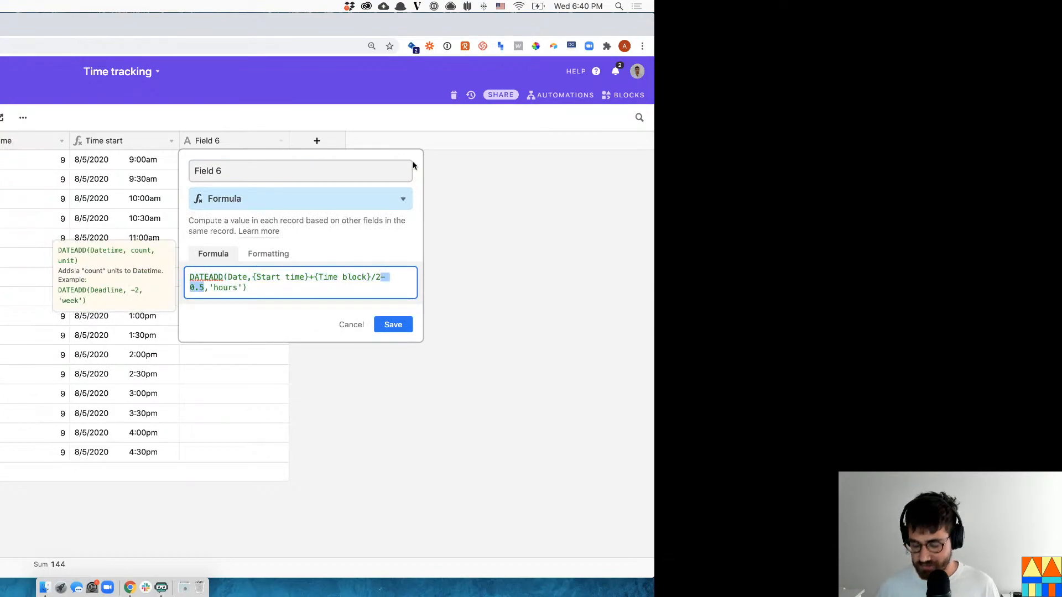
{"action": "key", "text": "BackSpace"}
{"action": "left_click", "coordinate": [389, 328]}
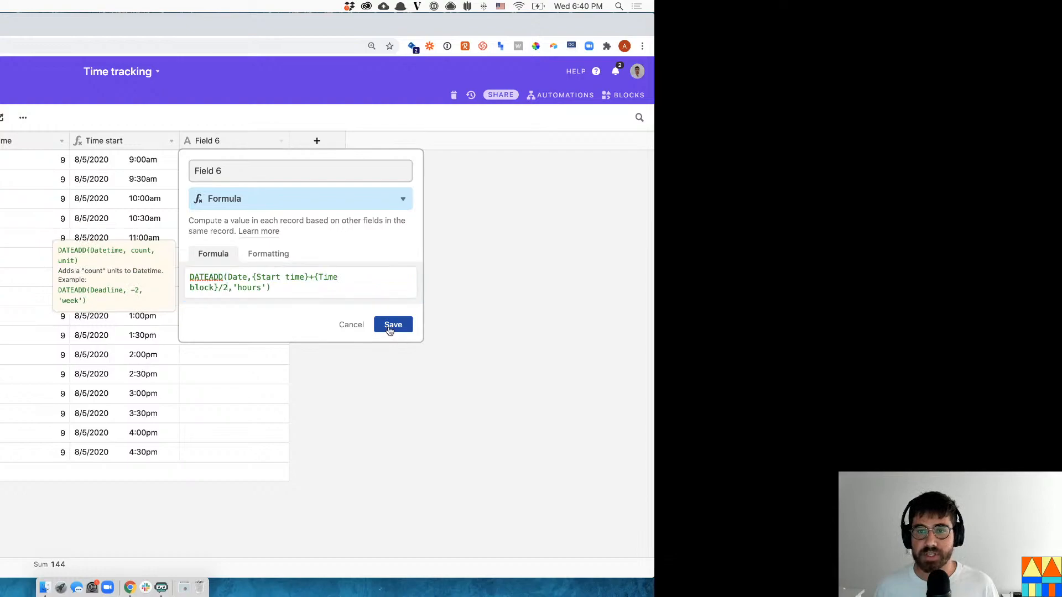
- Rename Field 6 to 'Time end'
{"action": "left_click", "coordinate": [281, 142]}
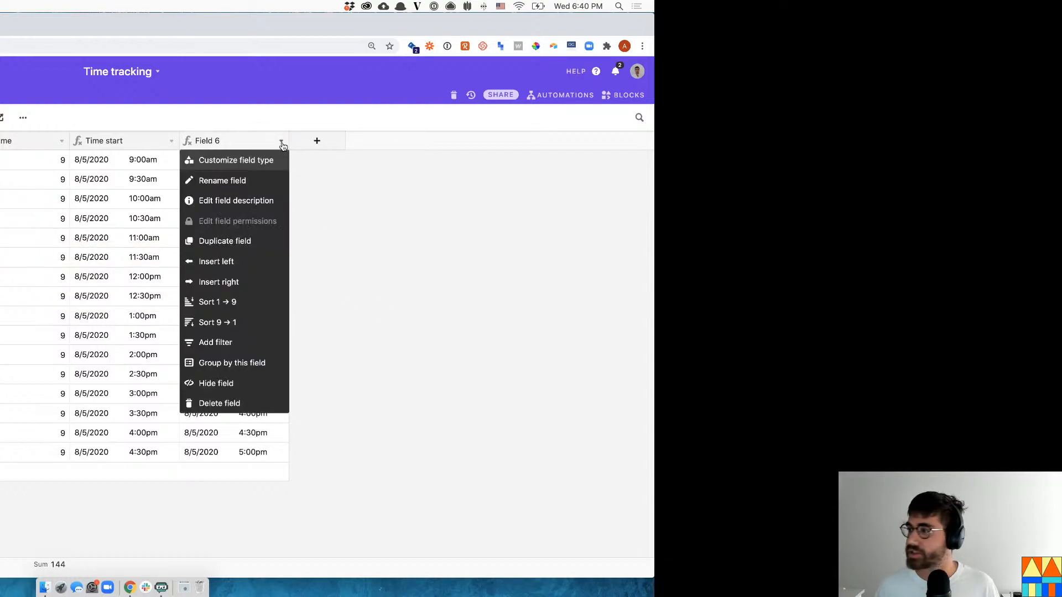
{"action": "left_click", "coordinate": [253, 159]}
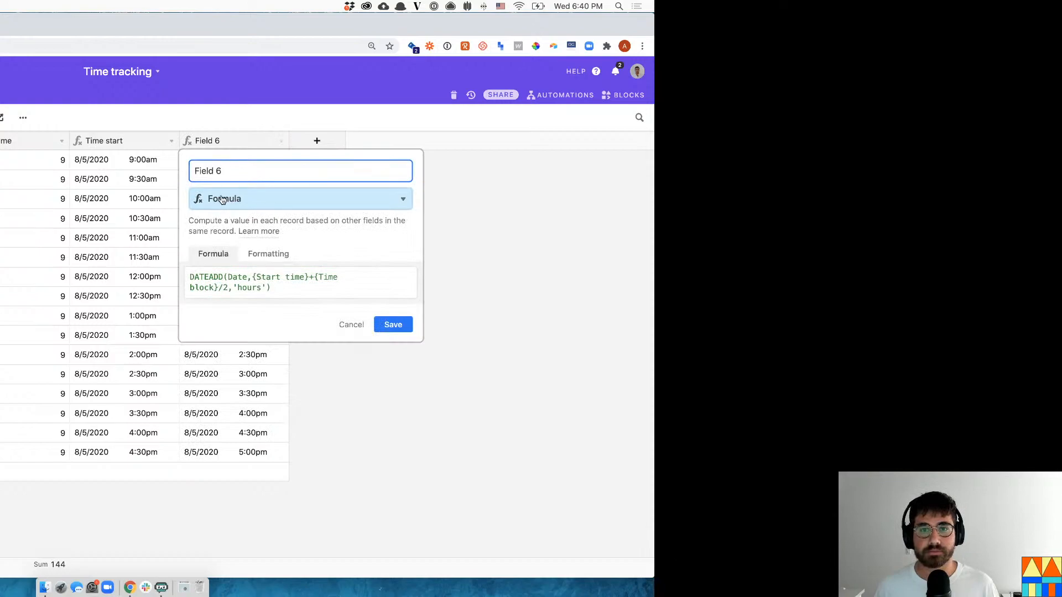
{"action": "triple_click", "coordinate": [238, 171]}
{"action": "type", "text": "Time end"}
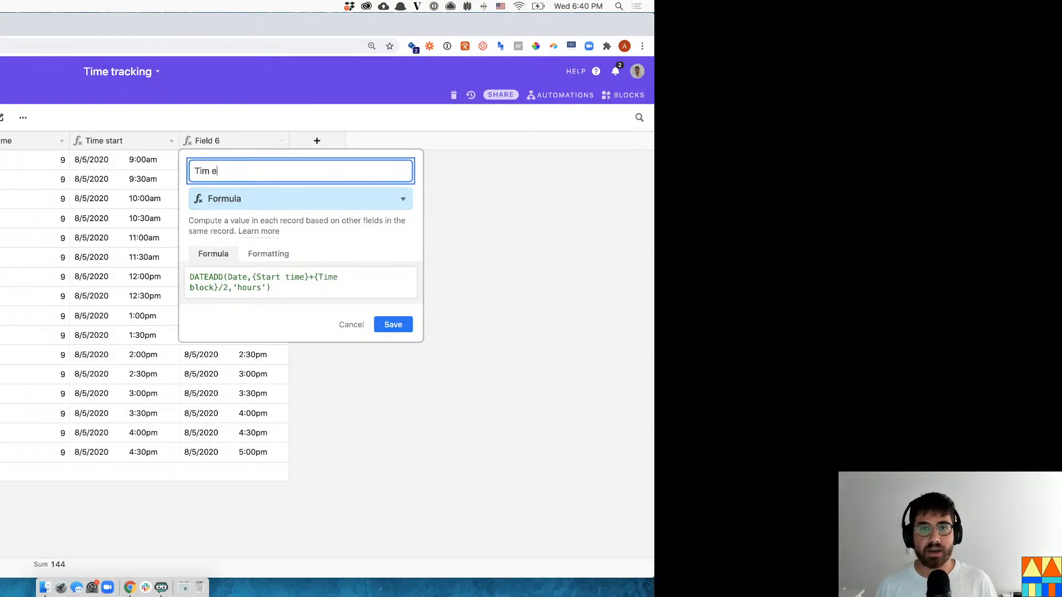
{"action": "key", "text": "Return"}
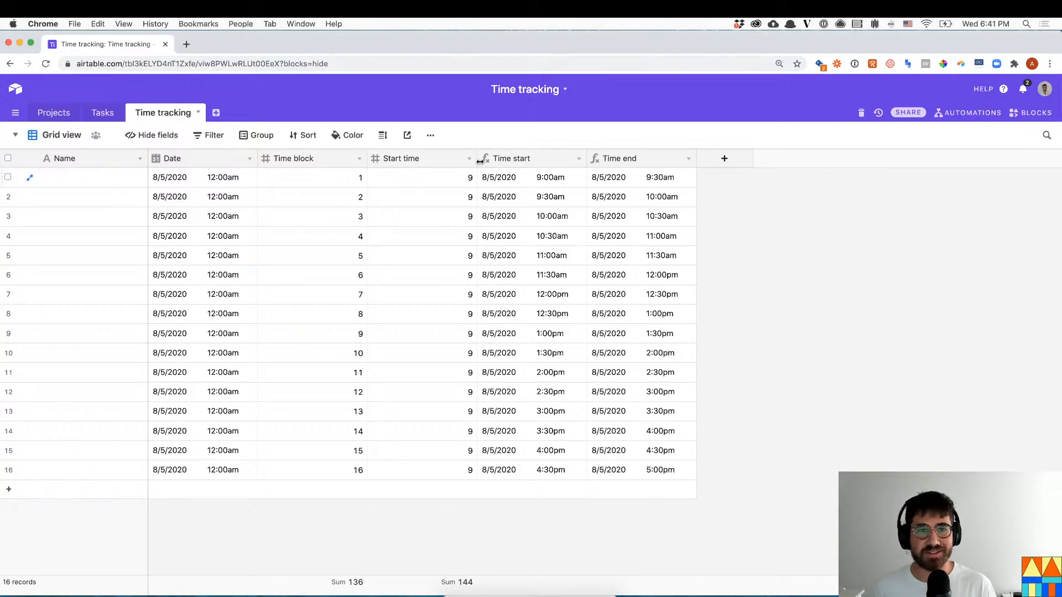
- Narrow the Start time and Time block columns, then check time blocks 1 through 16
{"action": "left_click_drag", "start_coordinate": [477, 160], "coordinate": [437, 160]}
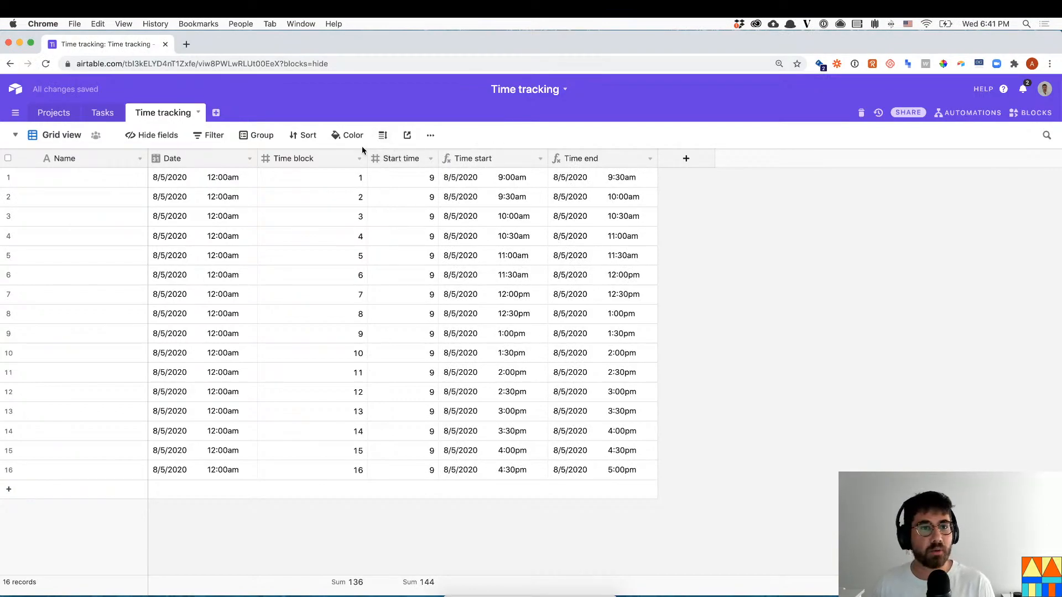
{"action": "left_click_drag", "start_coordinate": [368, 158], "coordinate": [336, 158]}
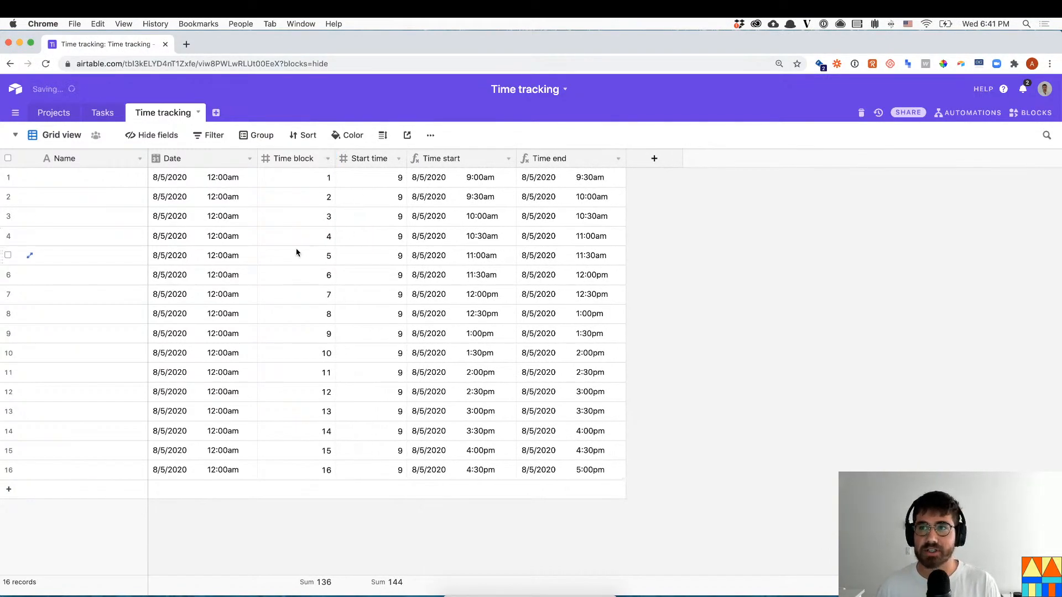
{"action": "left_click", "coordinate": [298, 187]}
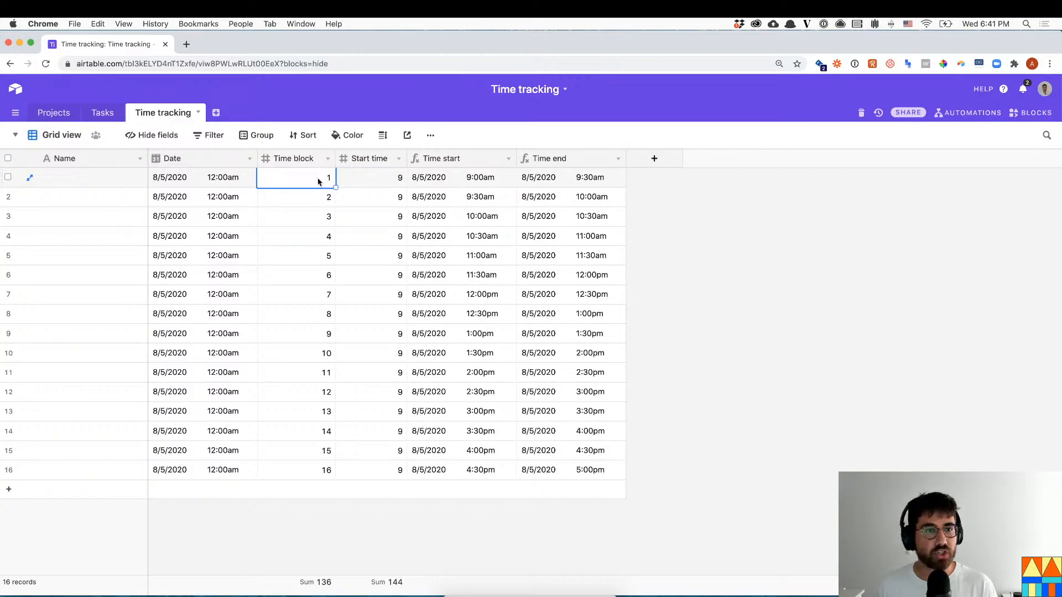
{"action": "left_click", "coordinate": [308, 196]}
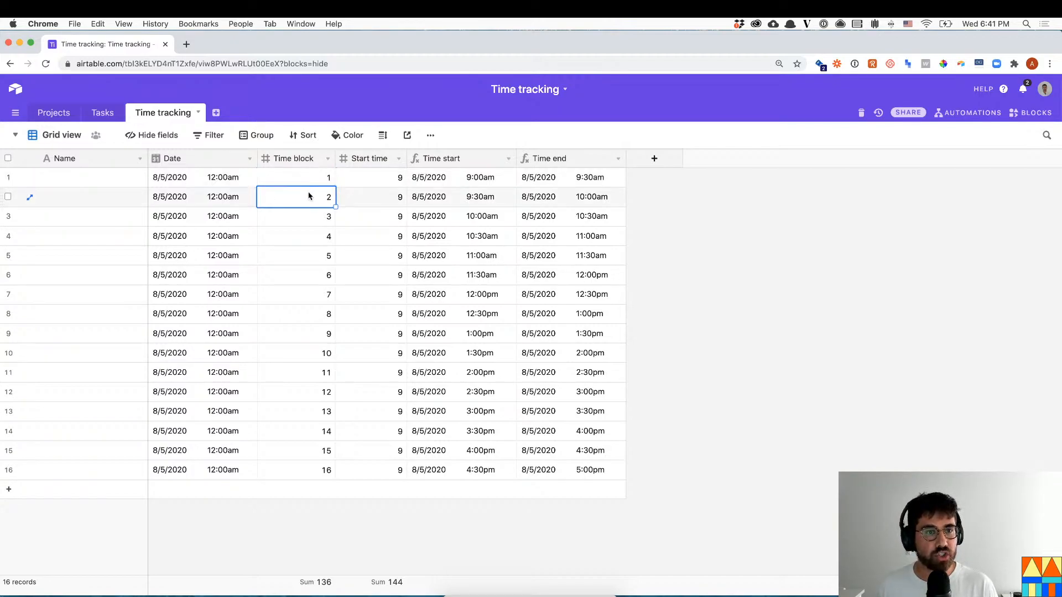
{"action": "left_click", "coordinate": [324, 470]}
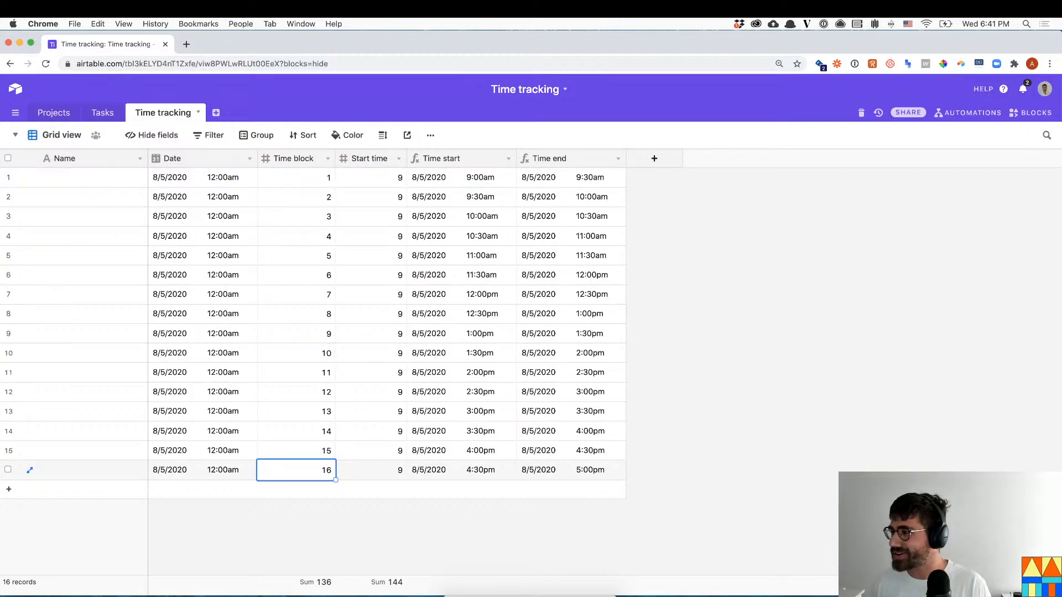
- Review the Start time, Time start and Time end values for rows 1–4
{"action": "left_click", "coordinate": [364, 182]}
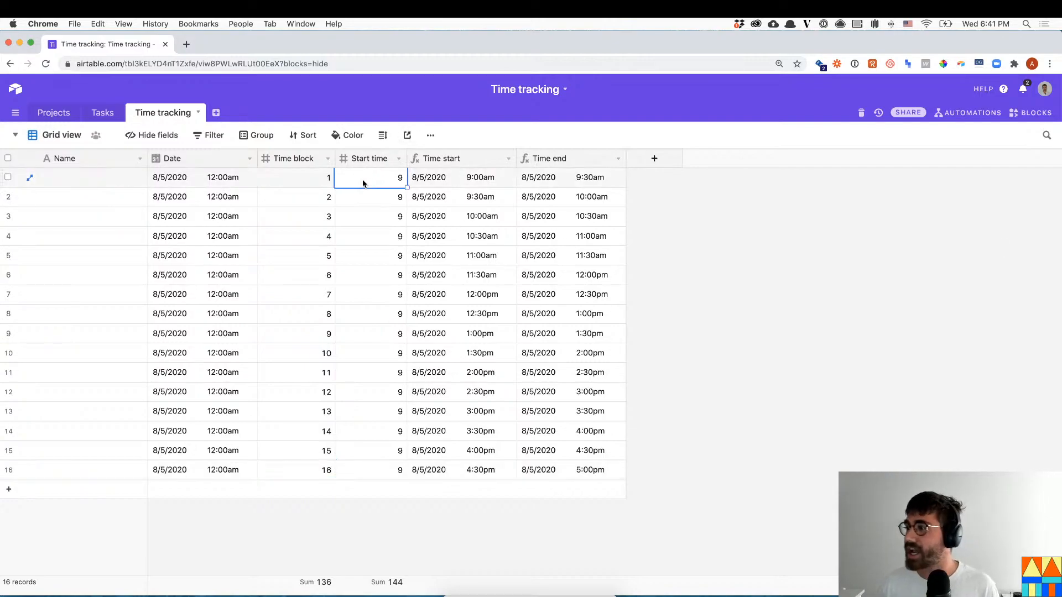
{"action": "left_click", "coordinate": [457, 176]}
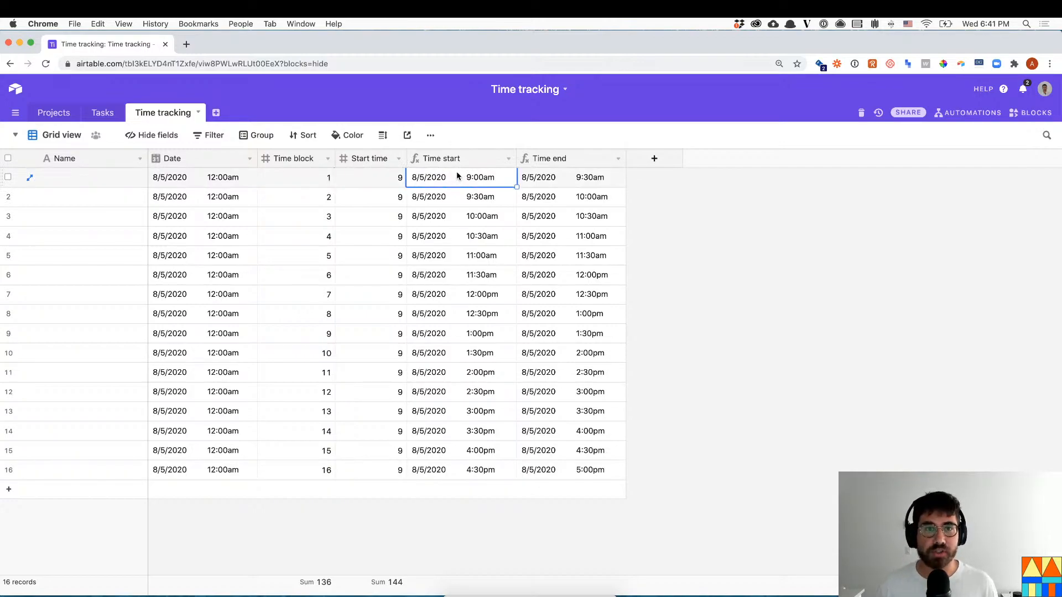
{"action": "left_click", "coordinate": [584, 175]}
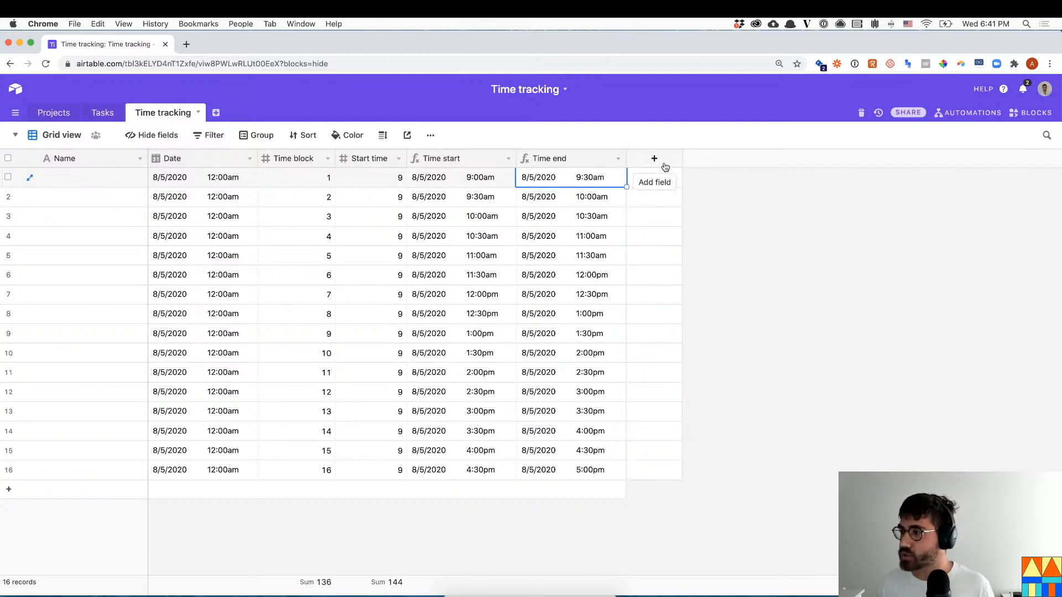
{"action": "left_click_drag", "start_coordinate": [473, 179], "coordinate": [560, 236]}
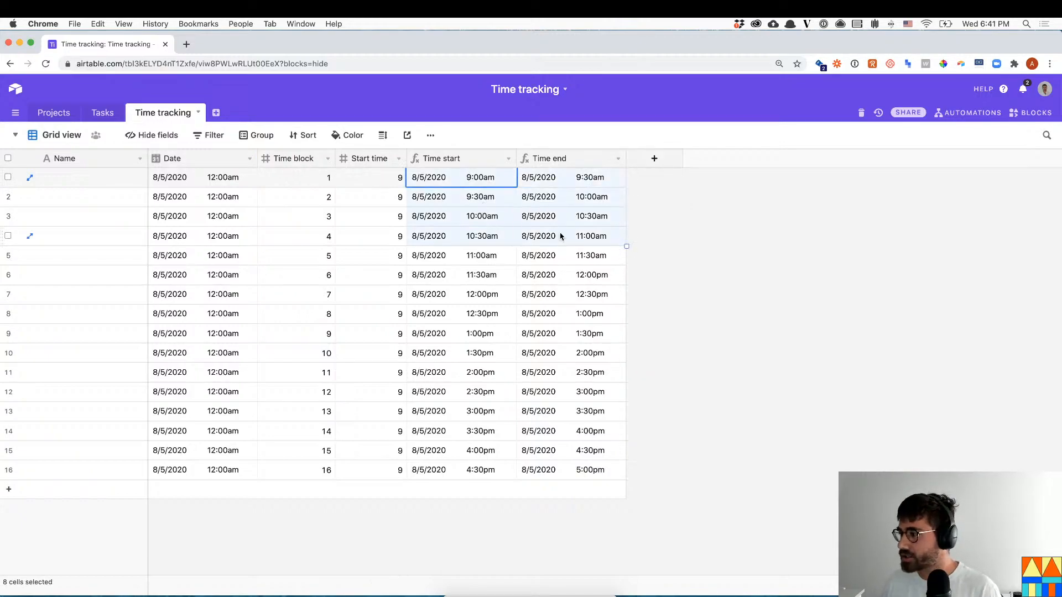
{"action": "left_click", "coordinate": [665, 237]}
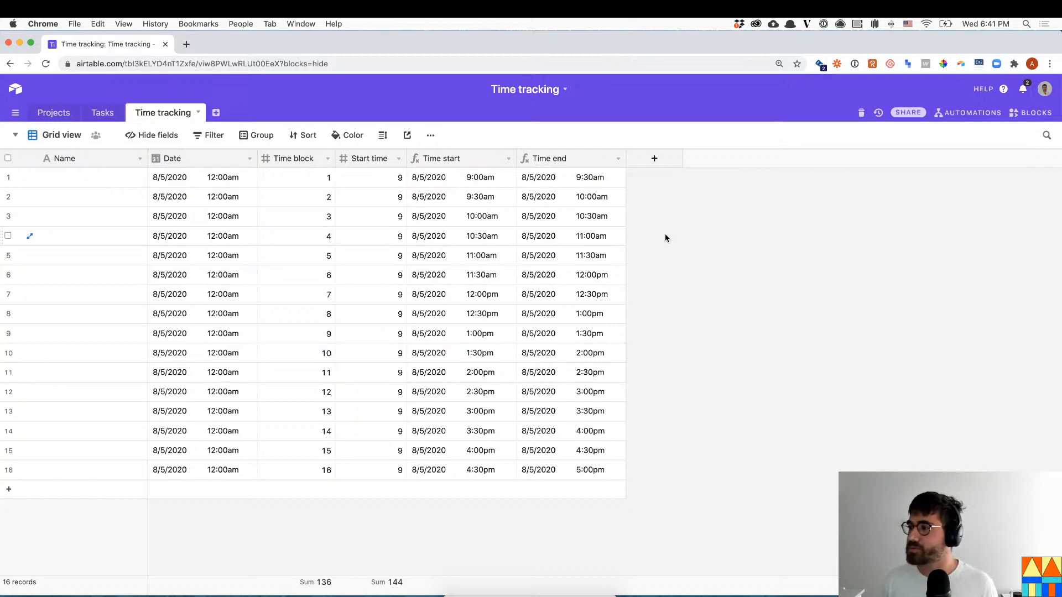
- Add a Task field that links to the Tasks table
{"action": "left_click", "coordinate": [663, 162]}
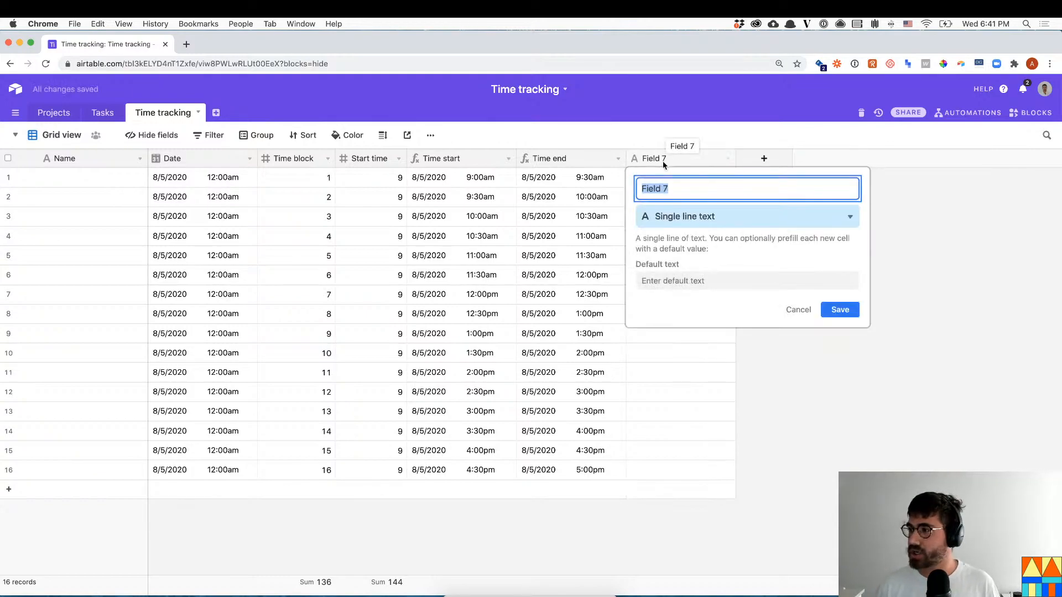
{"action": "type", "text": "Task"}
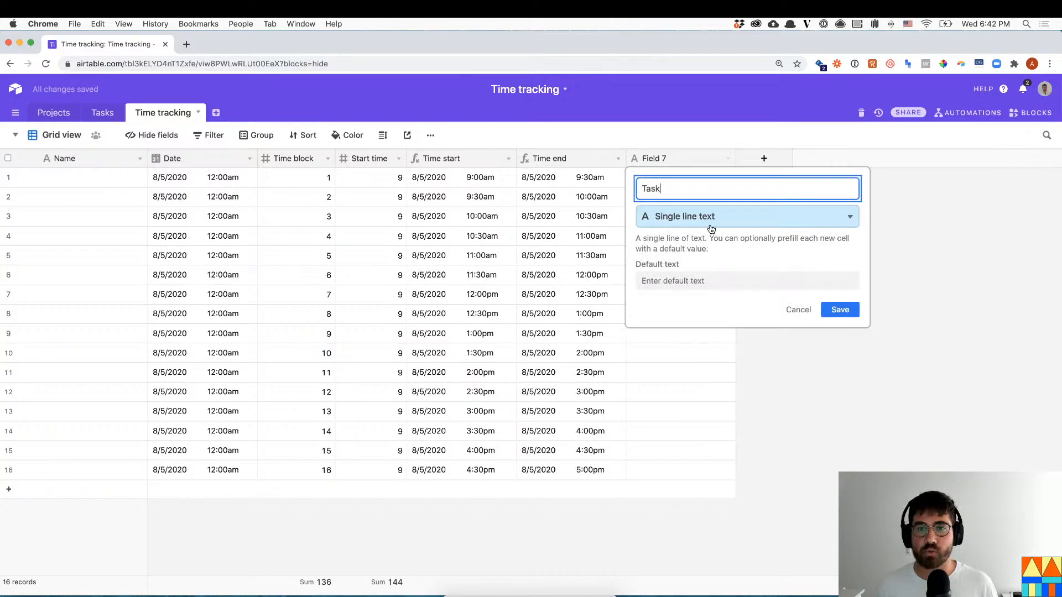
{"action": "left_click", "coordinate": [711, 228]}
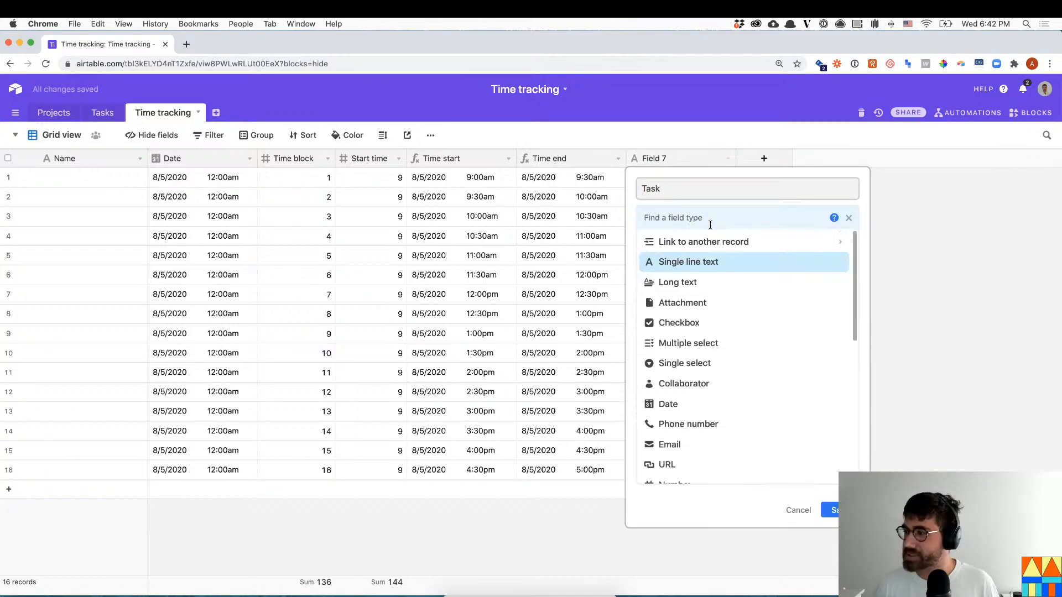
{"action": "type", "text": "link"}
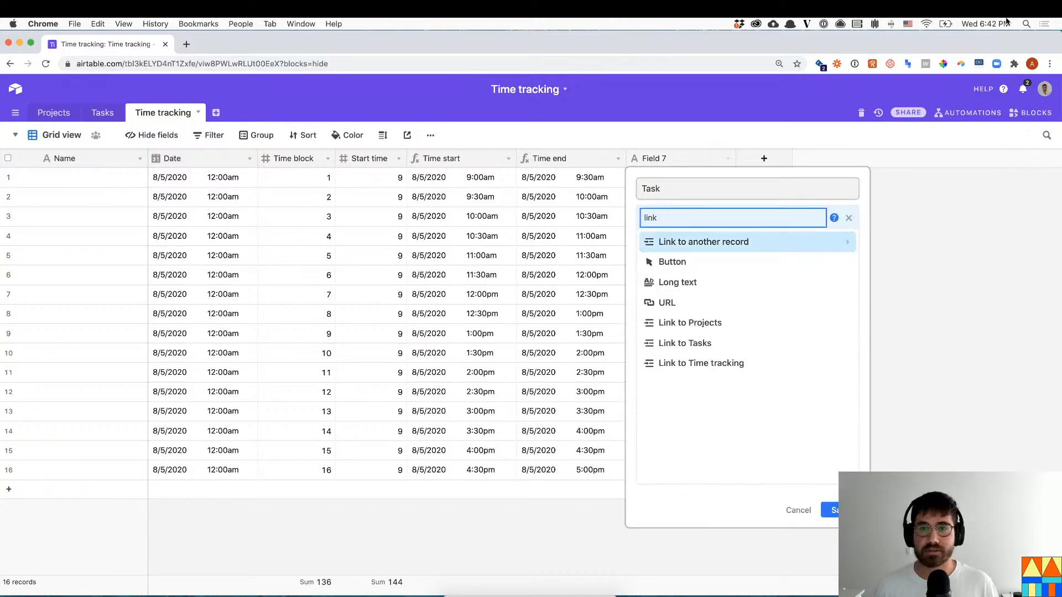
{"action": "left_click", "coordinate": [685, 343]}
{"action": "left_click", "coordinate": [842, 301]}
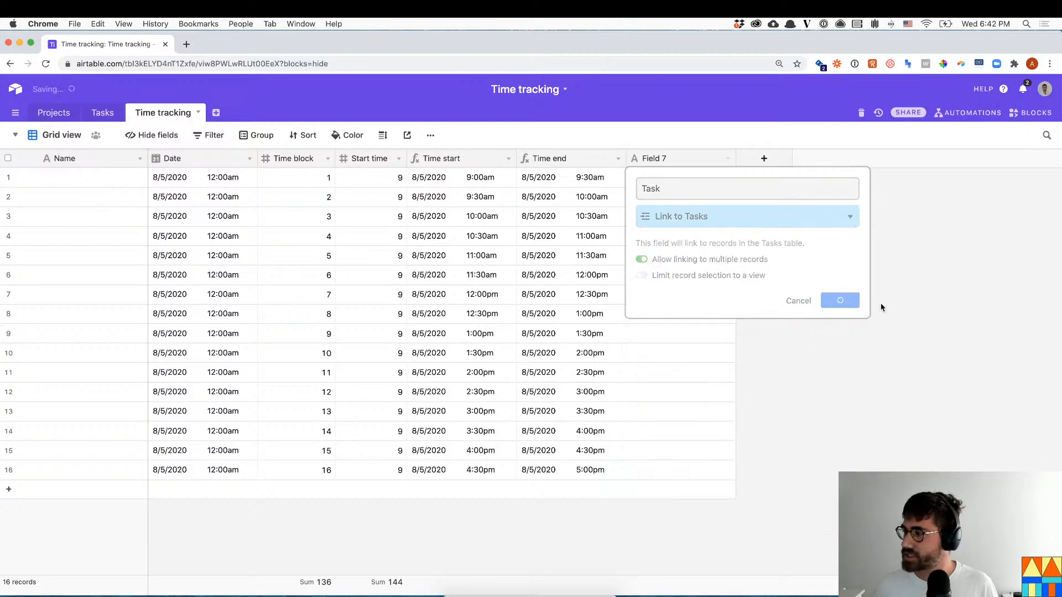
- Link rows 1–6 to the Create content task
{"action": "left_click", "coordinate": [659, 178]}
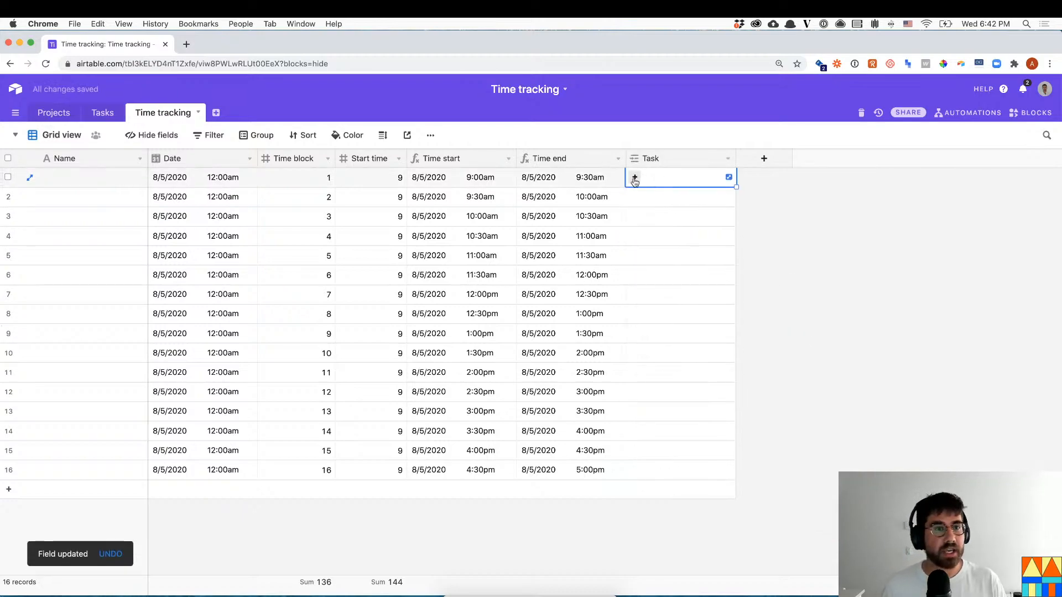
{"action": "left_click", "coordinate": [636, 178]}
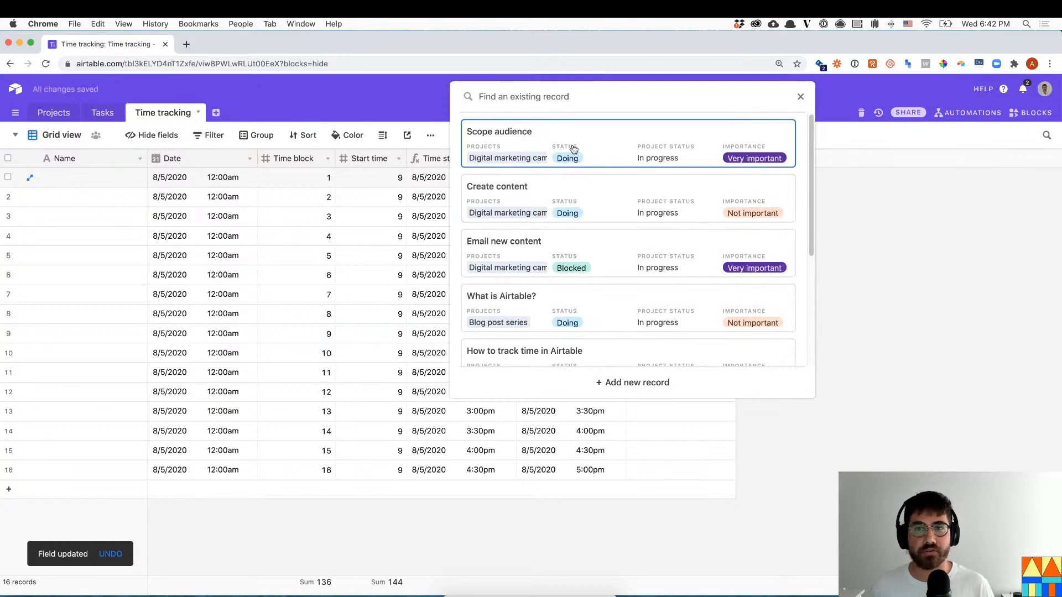
{"action": "left_click", "coordinate": [592, 210]}
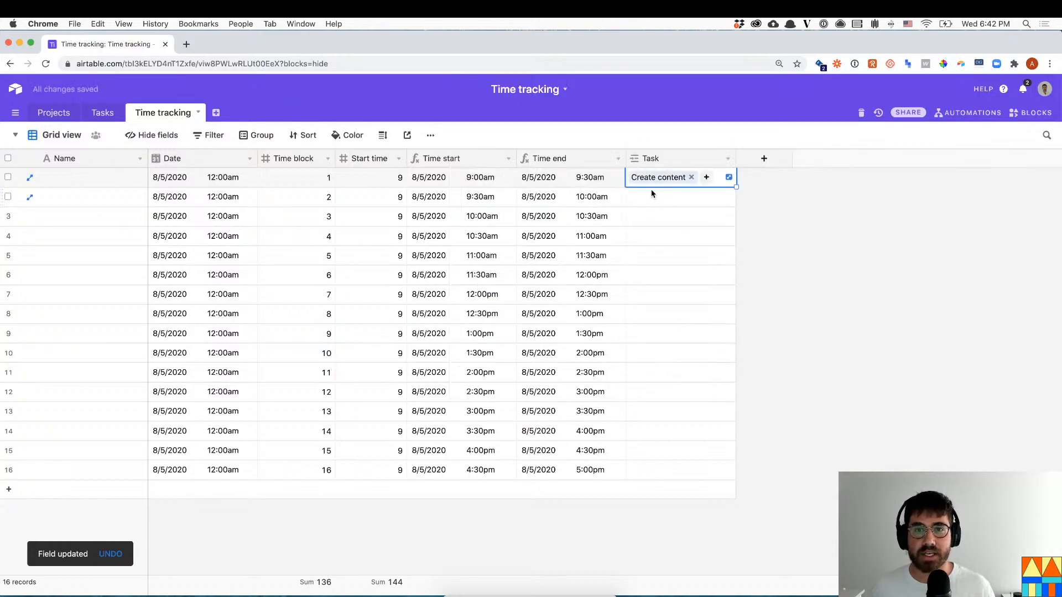
{"action": "key", "text": "super+c"}
{"action": "left_click_drag", "start_coordinate": [687, 198], "coordinate": [688, 272]}
{"action": "key", "text": "super+v"}
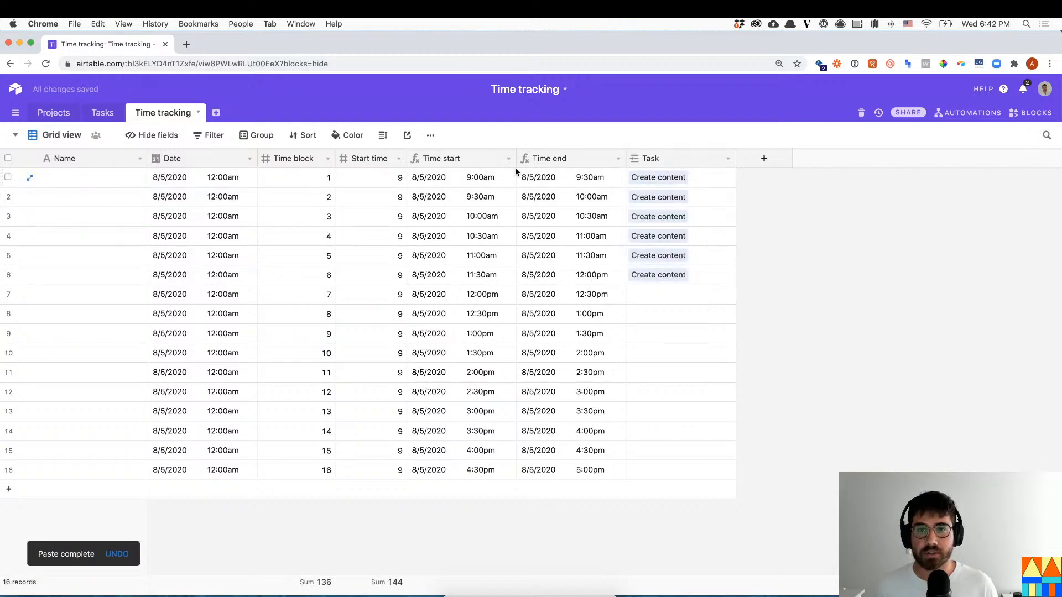
- Expand the Create content record to view its linked time entries
{"action": "left_click", "coordinate": [664, 176]}
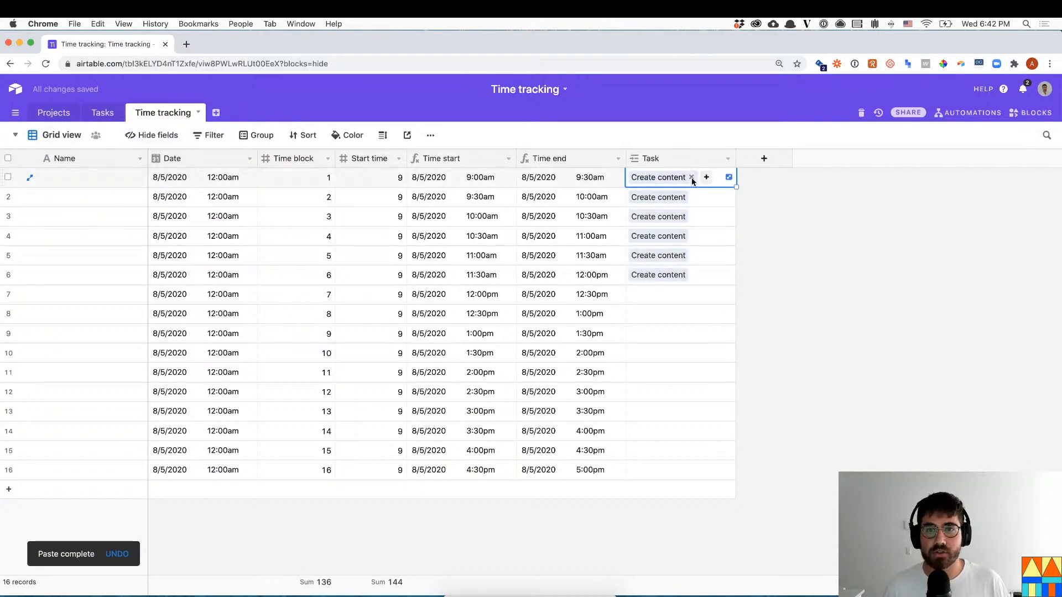
{"action": "left_click", "coordinate": [661, 177]}
{"action": "scroll", "coordinate": [435, 358], "scroll_direction": "down", "scroll_amount": 10}
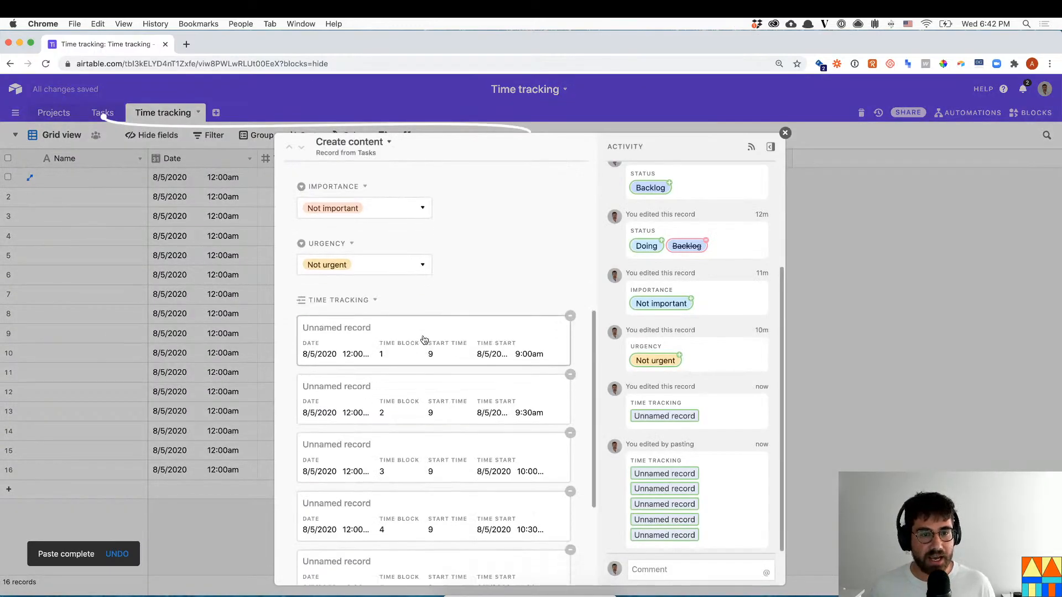
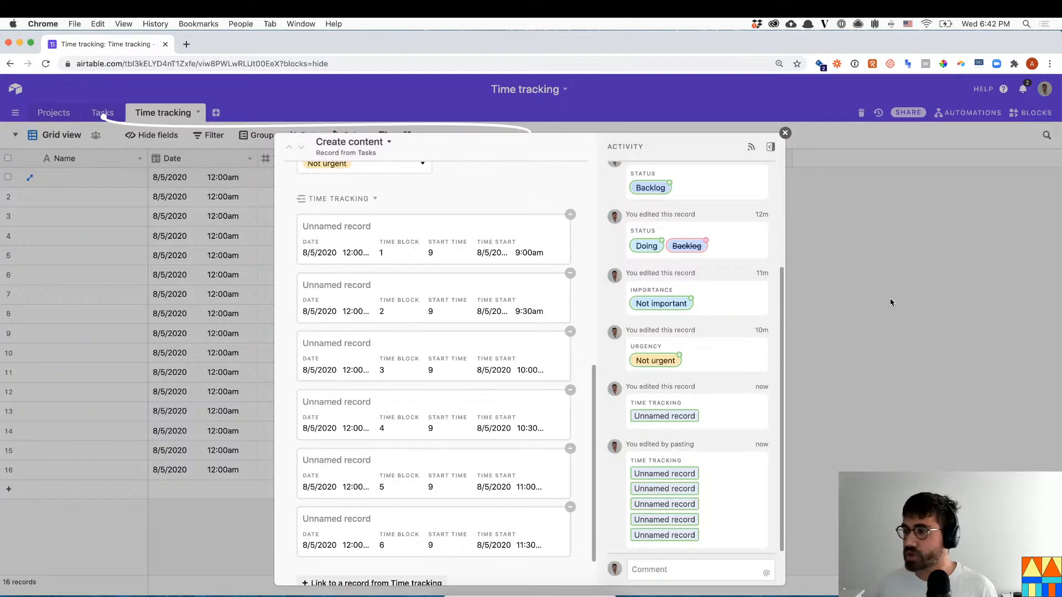
- Close the expanded Create content record and switch to the Tasks table's Kanban board
{"action": "left_click", "coordinate": [861, 291]}
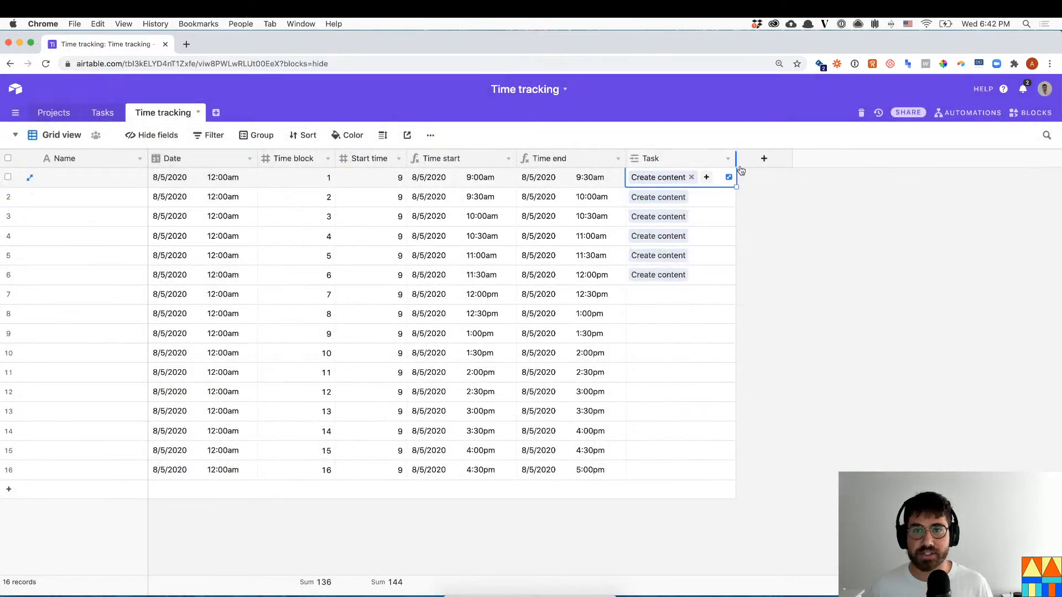
{"action": "left_click", "coordinate": [97, 120]}
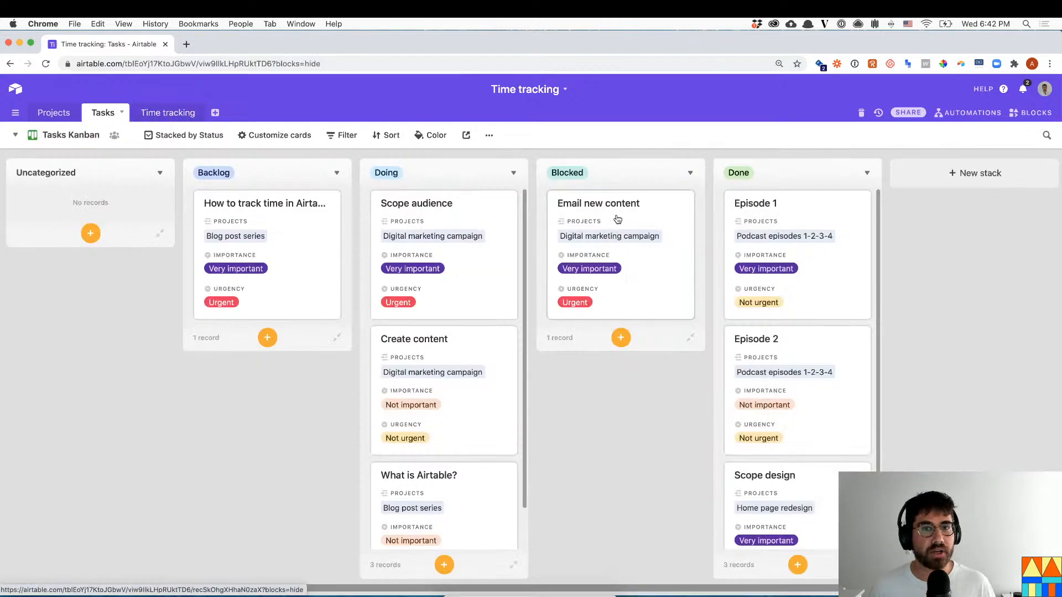
- Switch the Tasks table to the All tasks grid view
{"action": "left_click", "coordinate": [71, 138]}
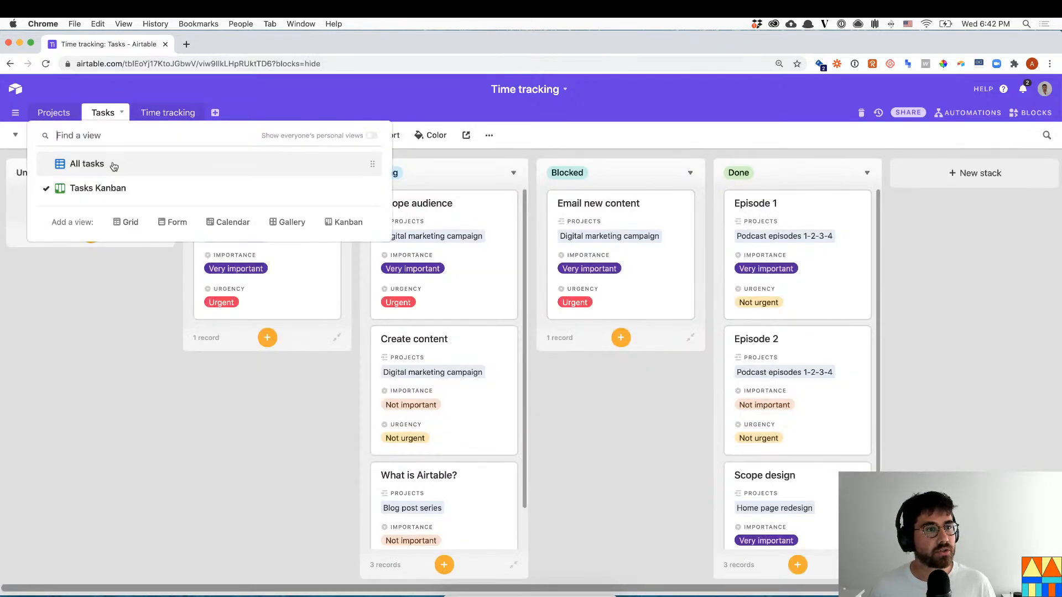
{"action": "left_click", "coordinate": [111, 165]}
{"action": "left_click", "coordinate": [744, 200]}
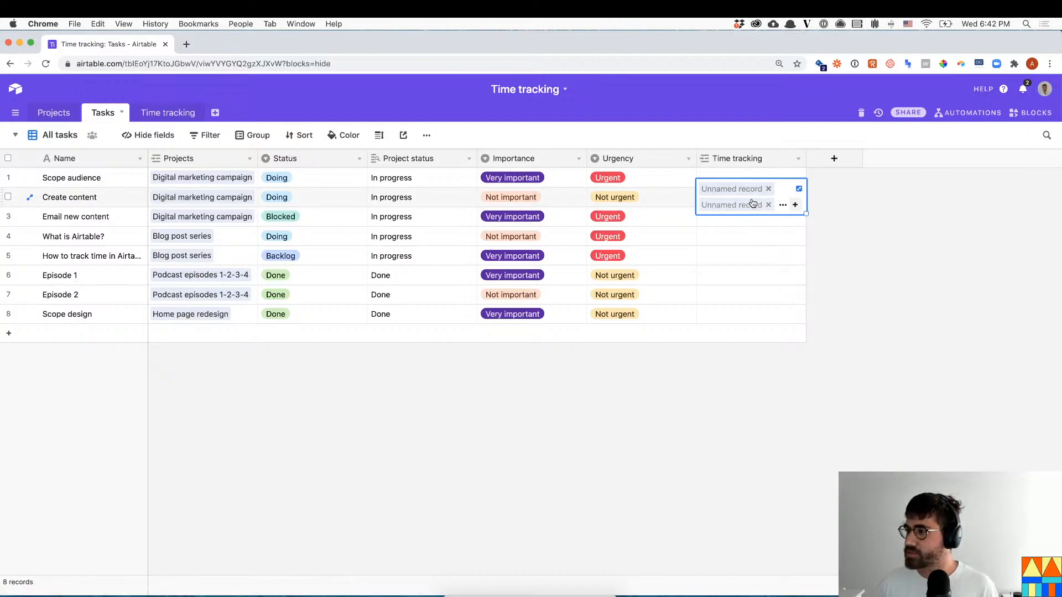
- Add a Chunks Count field counting linked Time tracking records, showing 6 for Create content
{"action": "left_click", "coordinate": [841, 160]}
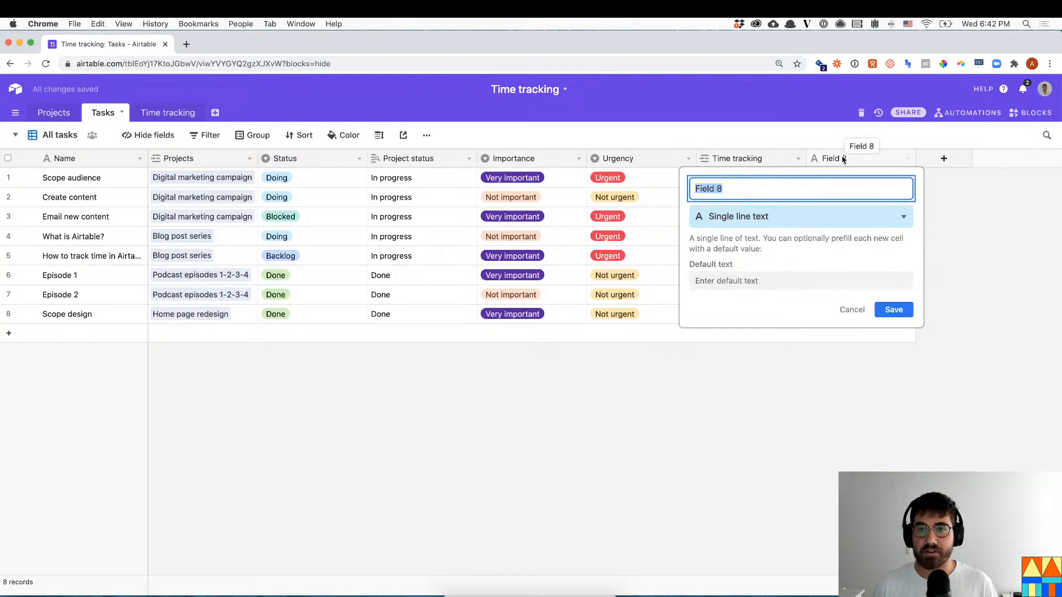
{"action": "type", "text": "Time w"}
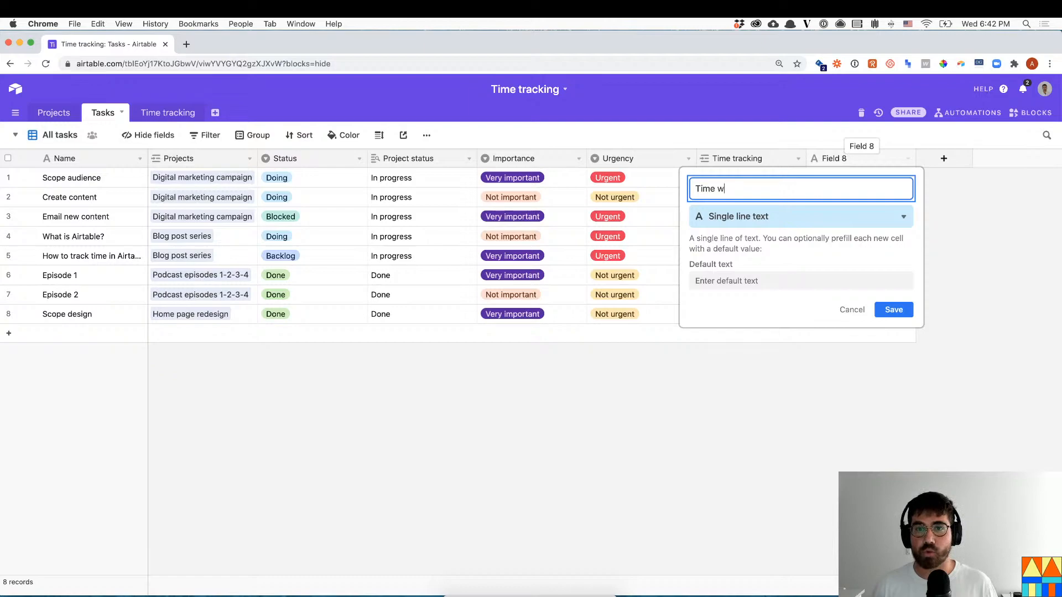
{"action": "type", "text": "orked"}
{"action": "triple_click", "coordinate": [817, 194]}
{"action": "type", "text": "CHunk"}
{"action": "key", "text": "BackSpace"}
{"action": "key", "text": "BackSpace"}
{"action": "key", "text": "BackSpace"}
{"action": "key", "text": "BackSpace"}
{"action": "type", "text": "hunks"}
{"action": "left_click", "coordinate": [798, 216]}
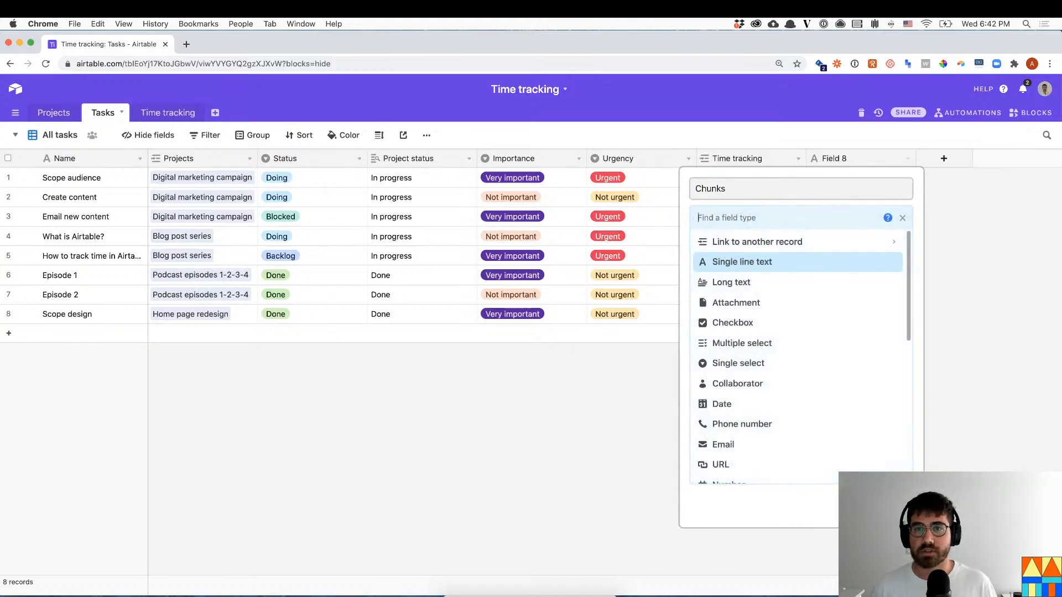
{"action": "type", "text": "count"}
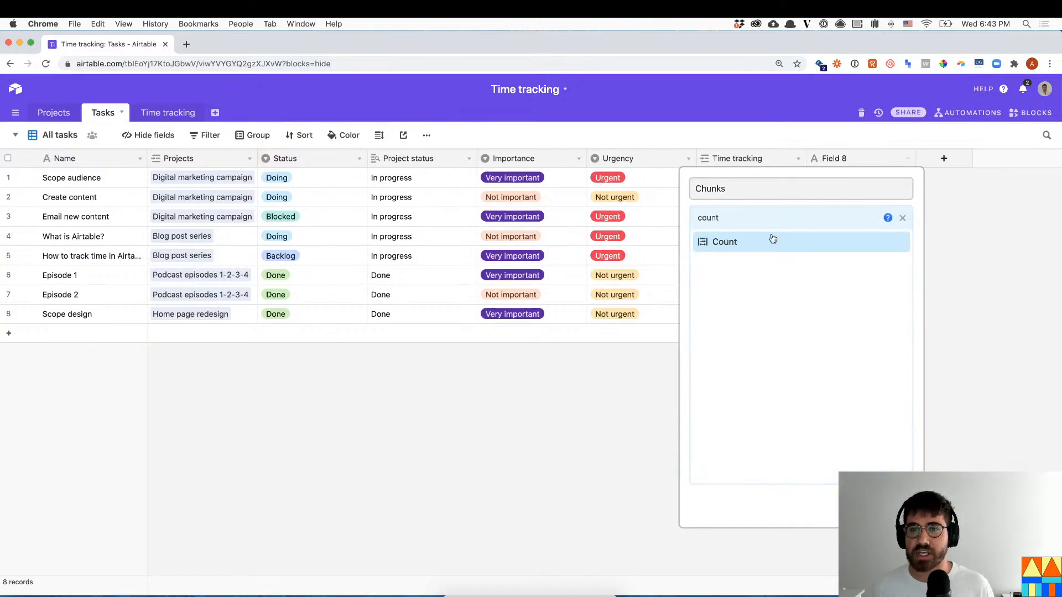
{"action": "left_click", "coordinate": [772, 241]}
{"action": "left_click", "coordinate": [777, 282]}
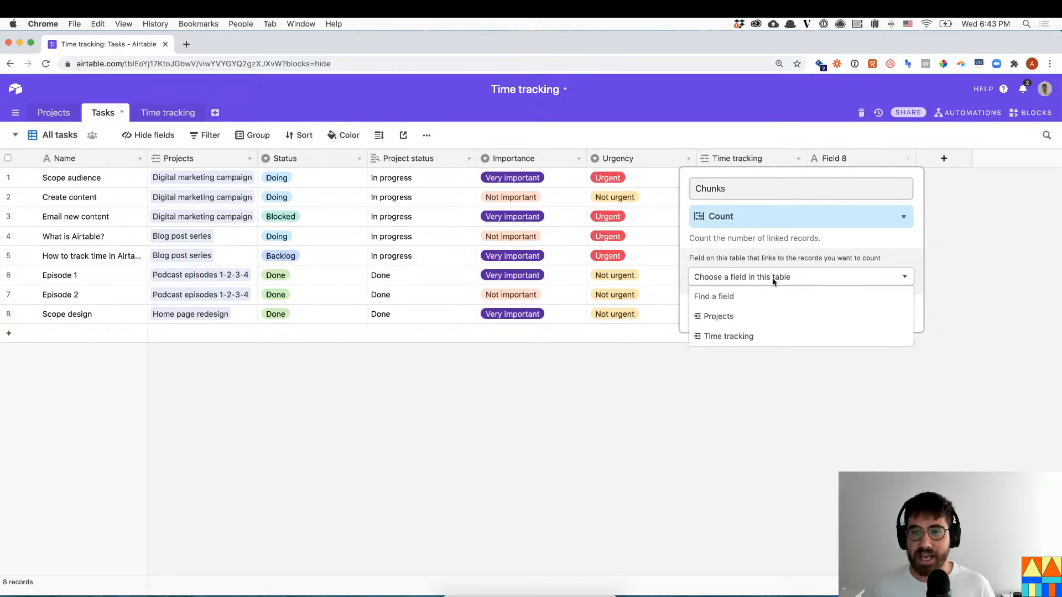
{"action": "left_click", "coordinate": [738, 336]}
{"action": "left_click", "coordinate": [926, 341]}
{"action": "left_click", "coordinate": [907, 199]}
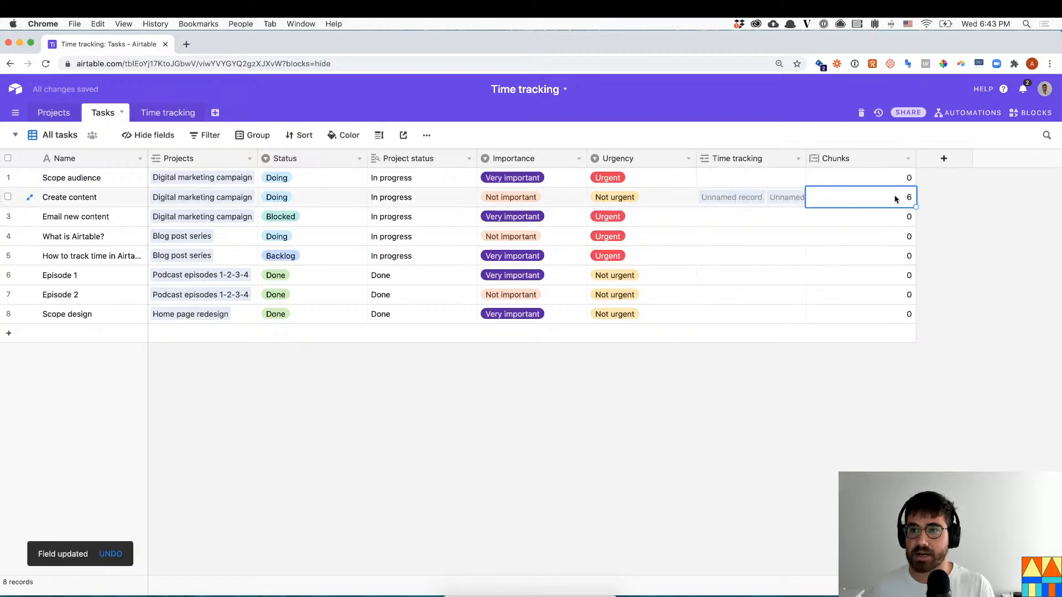
- Create an 'Hours spent' formula field as Chunks/2, giving Create content 3 hours
{"action": "left_click", "coordinate": [944, 158]}
{"action": "type", "text": "Time spent"}
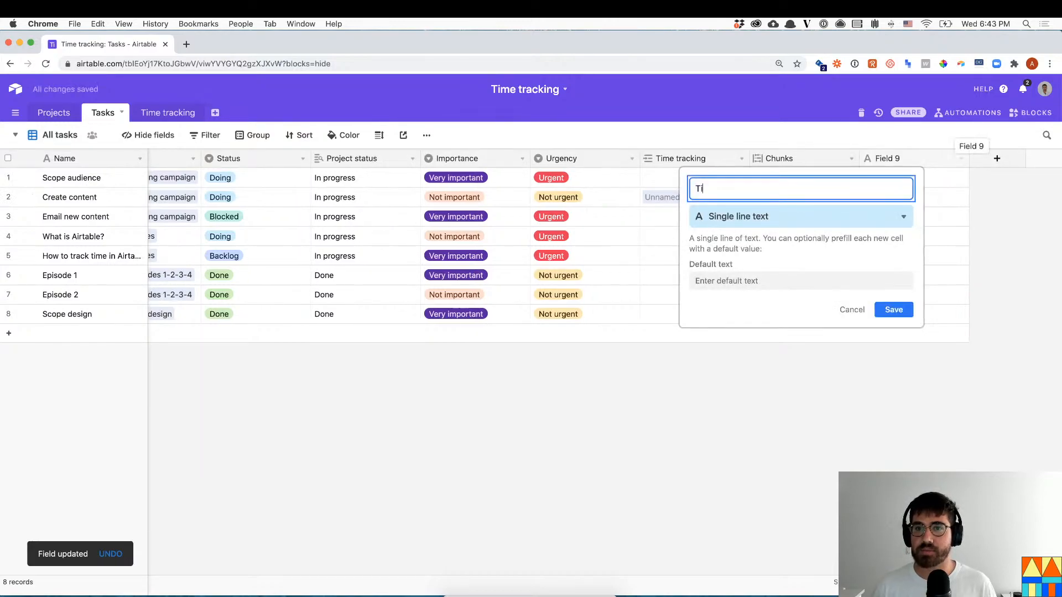
{"action": "left_click", "coordinate": [837, 216]}
{"action": "type", "text": "form"}
{"action": "key", "text": "Return"}
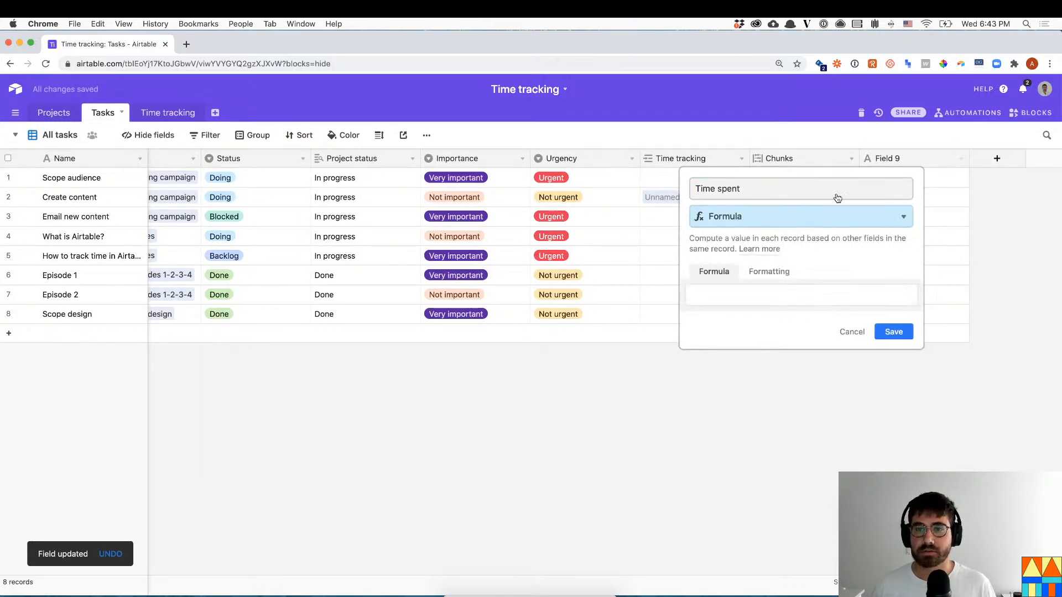
{"action": "left_click", "coordinate": [768, 294]}
{"action": "type", "text": "chun"}
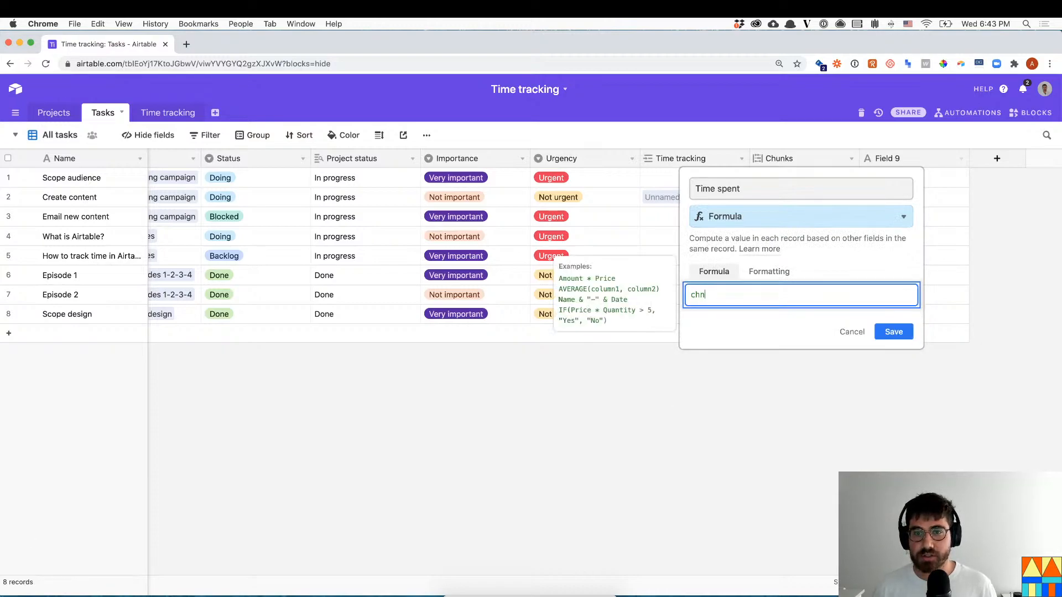
{"action": "type", "text": "/2"}
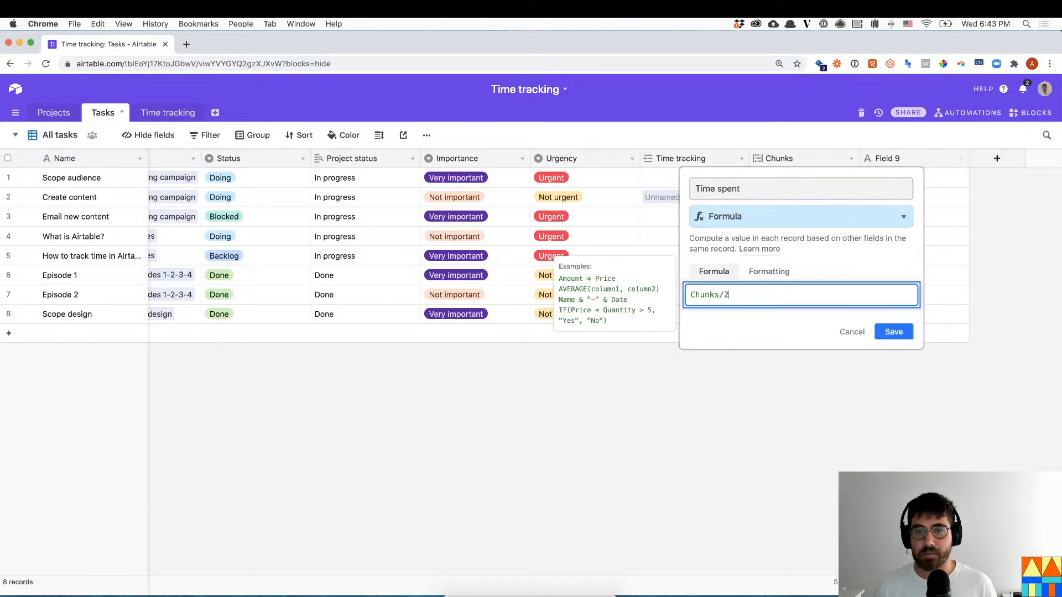
{"action": "left_click", "coordinate": [762, 189]}
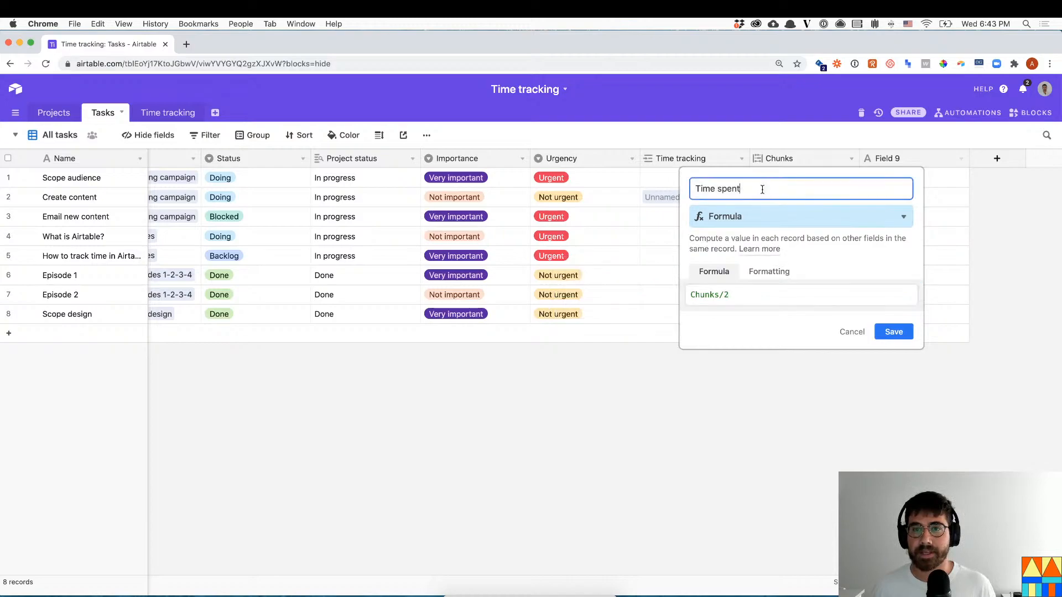
{"action": "key", "text": "super+a"}
{"action": "type", "text": "Hours spent"}
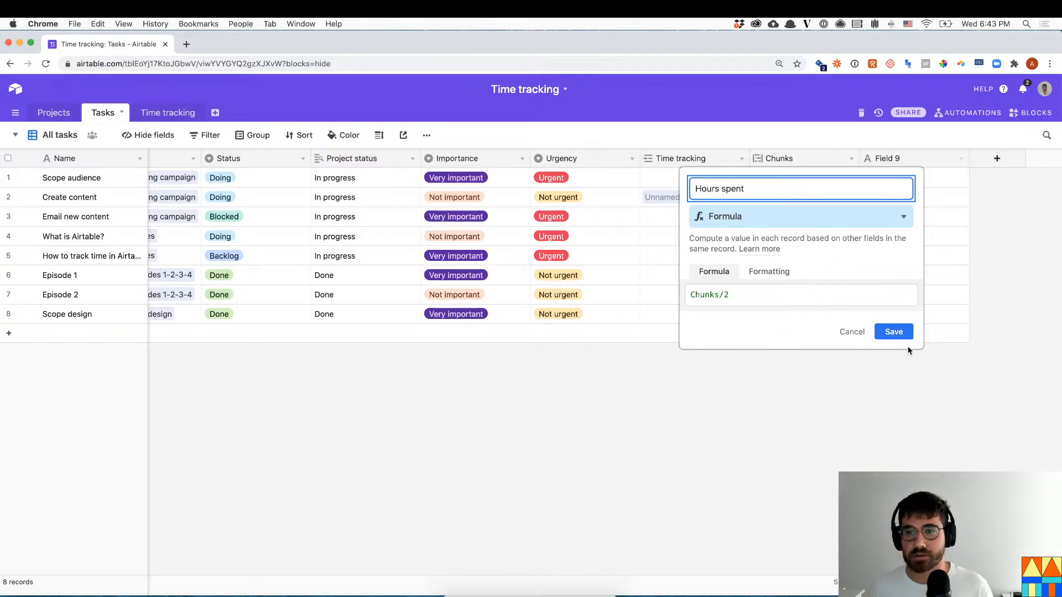
{"action": "left_click", "coordinate": [893, 332]}
{"action": "left_click", "coordinate": [933, 214]}
{"action": "left_click", "coordinate": [871, 198]}
{"action": "left_click", "coordinate": [844, 197]}
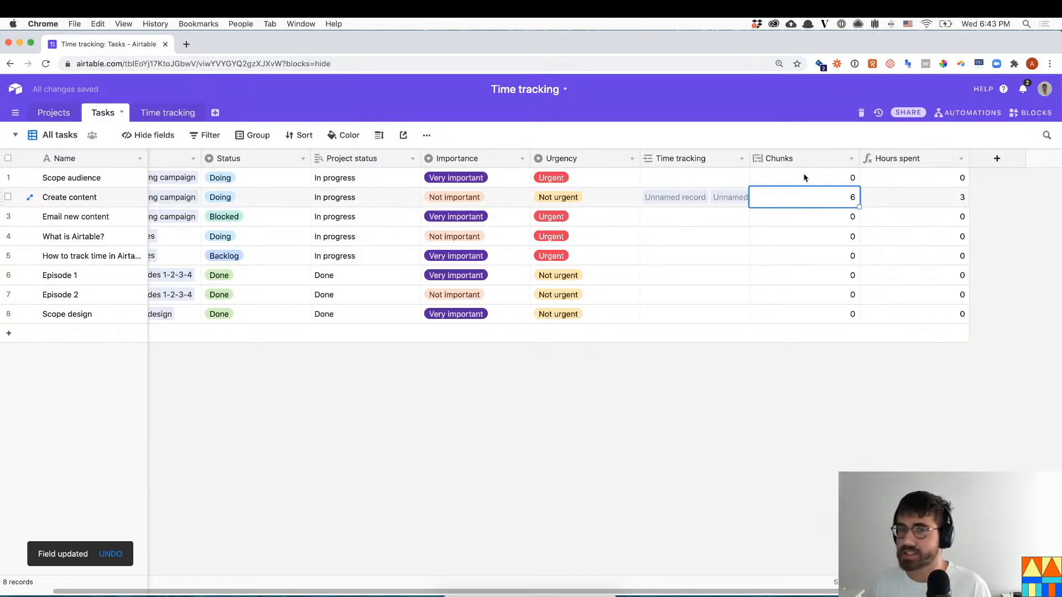
- In the Time tracking table, narrow the Time start and Time end columns
{"action": "left_click", "coordinate": [159, 113]}
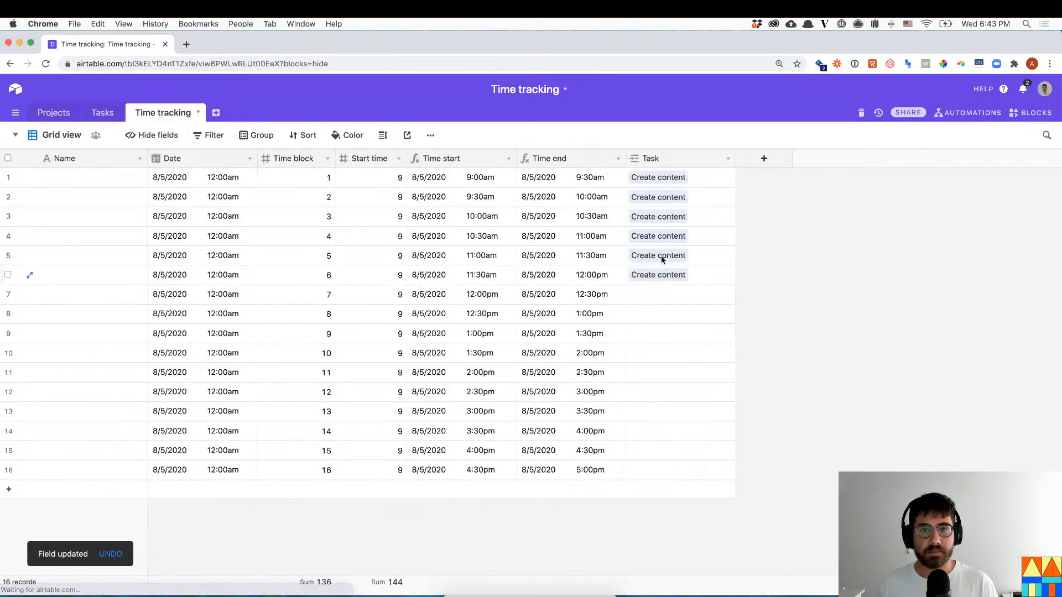
{"action": "left_click", "coordinate": [716, 180]}
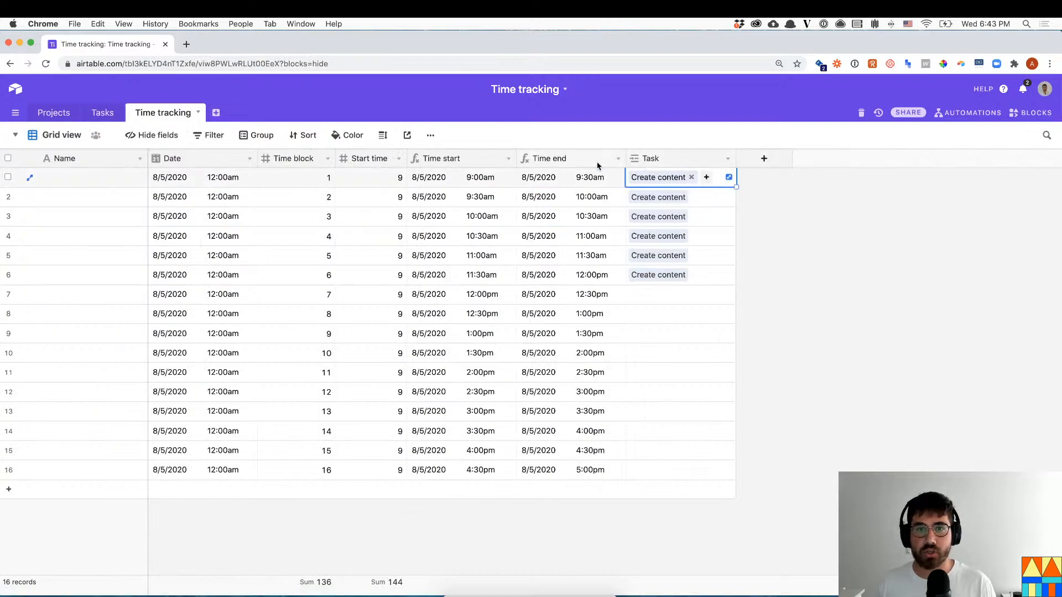
{"action": "left_click_drag", "start_coordinate": [516, 159], "coordinate": [510, 160]}
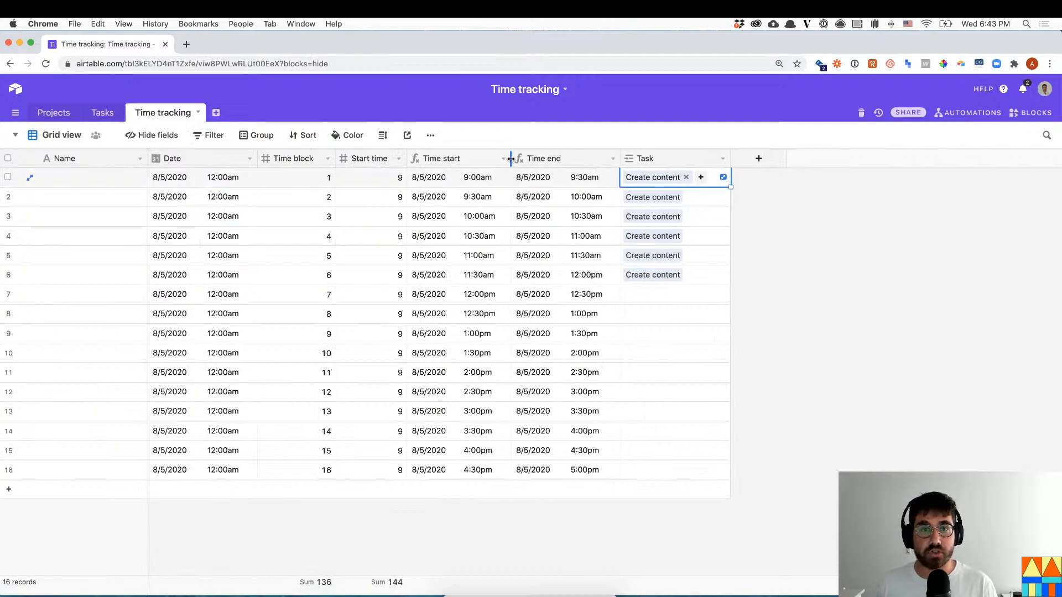
{"action": "left_click_drag", "start_coordinate": [614, 159], "coordinate": [606, 159]}
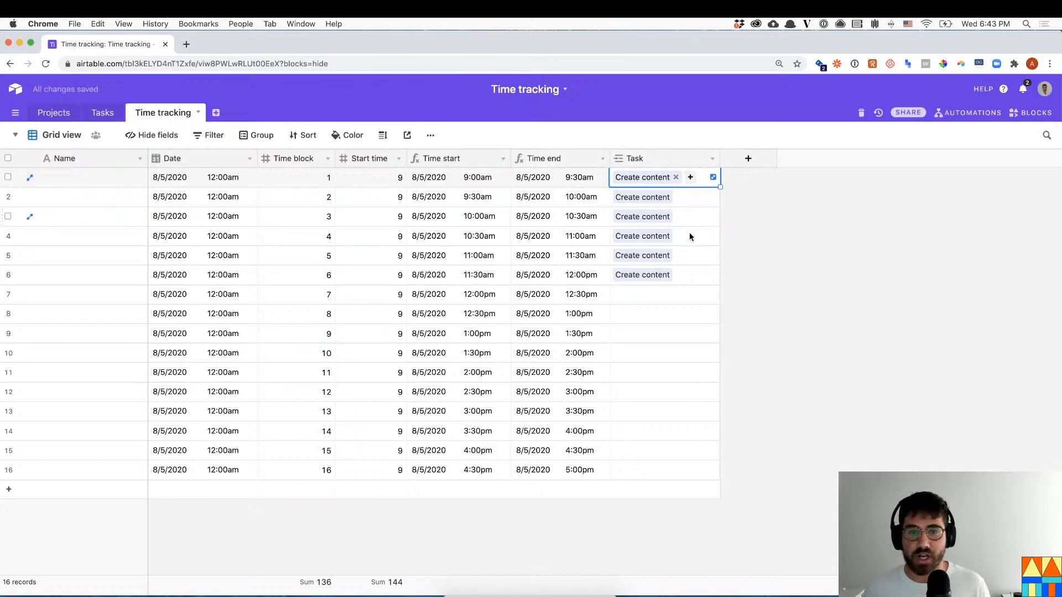
{"action": "left_click", "coordinate": [634, 300]}
- Add a new single select field named Type
{"action": "left_click", "coordinate": [747, 159]}
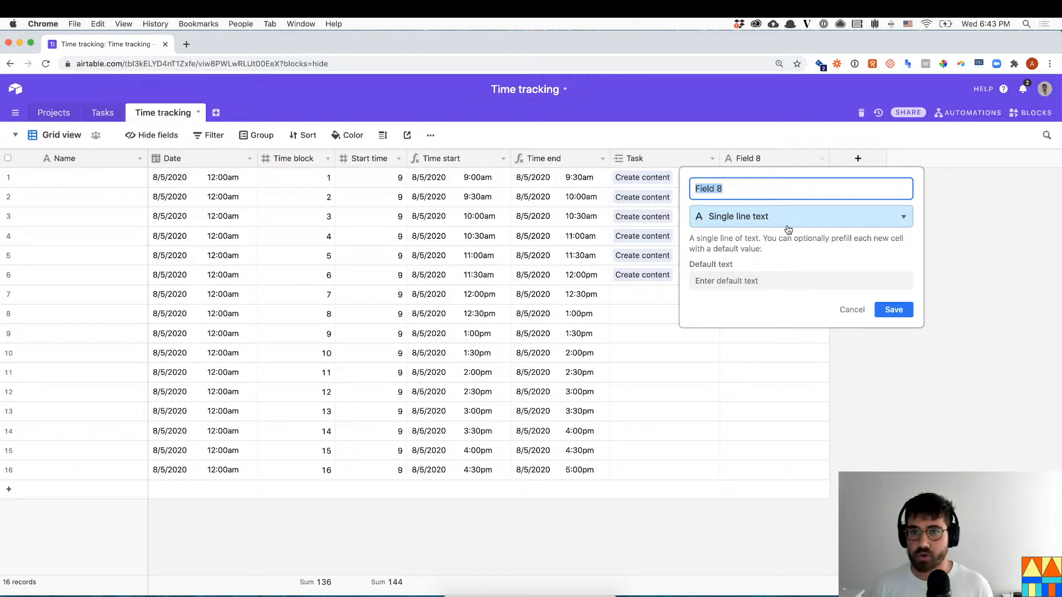
{"action": "type", "text": "Type"}
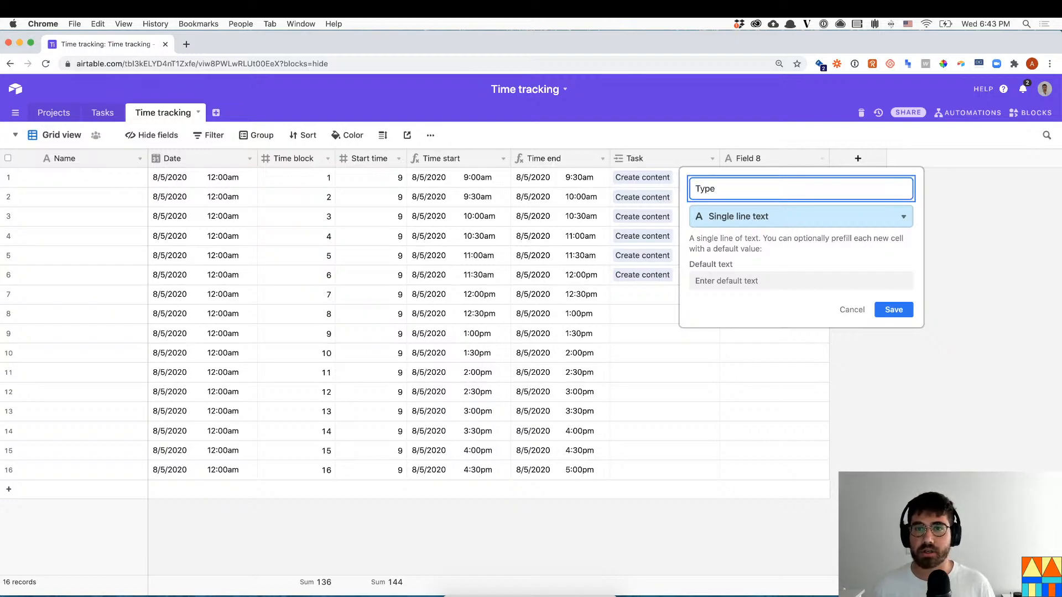
{"action": "left_click", "coordinate": [794, 220]}
{"action": "type", "text": "singl"}
{"action": "key", "text": "Down"}
{"action": "key", "text": "Return"}
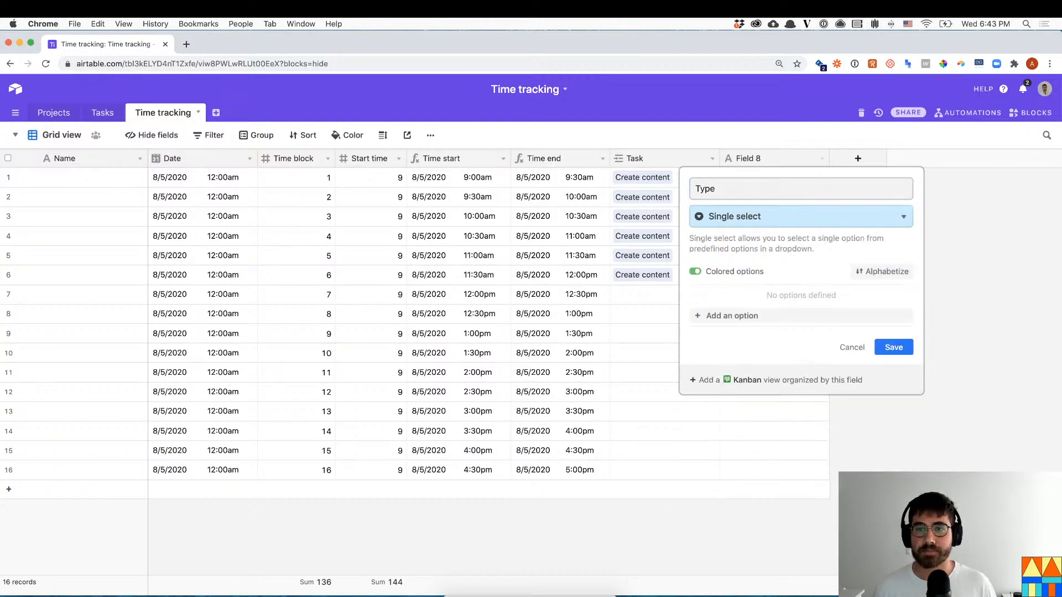
- Give the Type field the choices Work, Meeting and Admin, and save it
{"action": "left_click", "coordinate": [774, 315]}
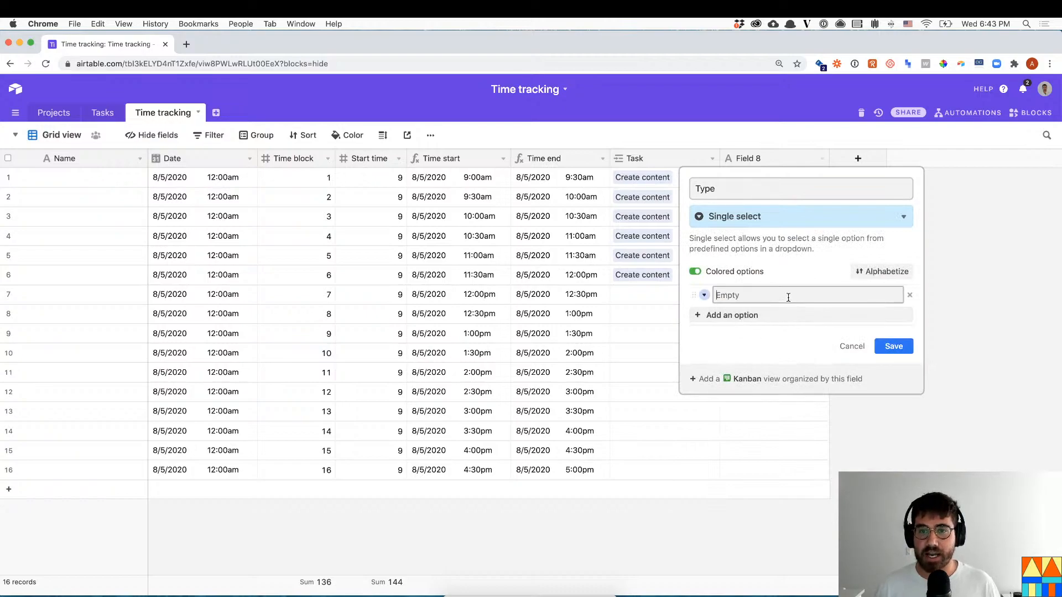
{"action": "left_click", "coordinate": [788, 296]}
{"action": "type", "text": "Work"}
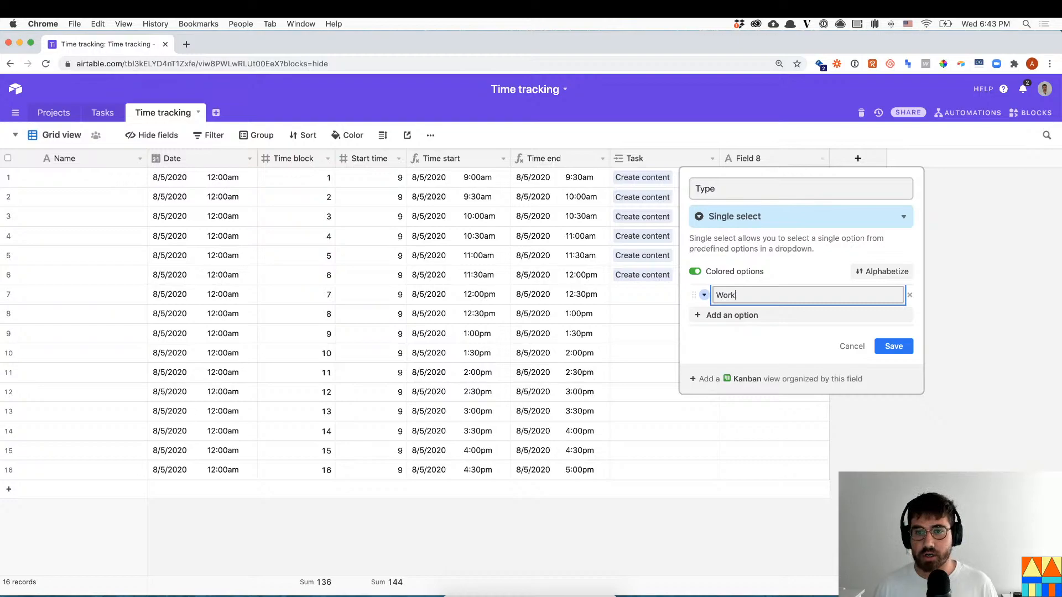
{"action": "key", "text": "Return"}
{"action": "type", "text": "Meeting"}
{"action": "key", "text": "Return"}
{"action": "type", "text": "Admin"}
{"action": "key", "text": "Return"}
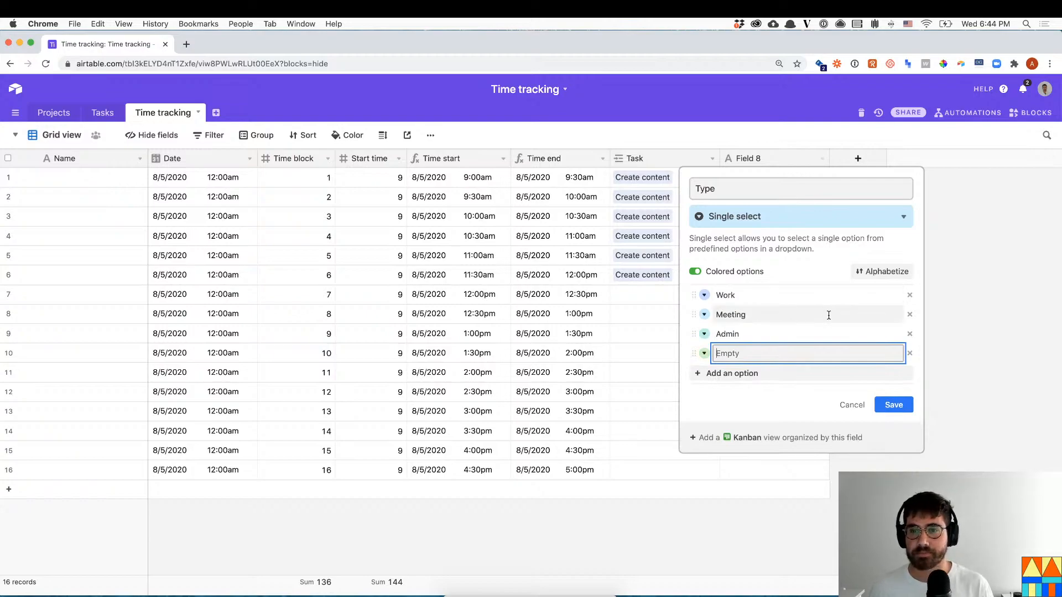
{"action": "left_click", "coordinate": [909, 353]}
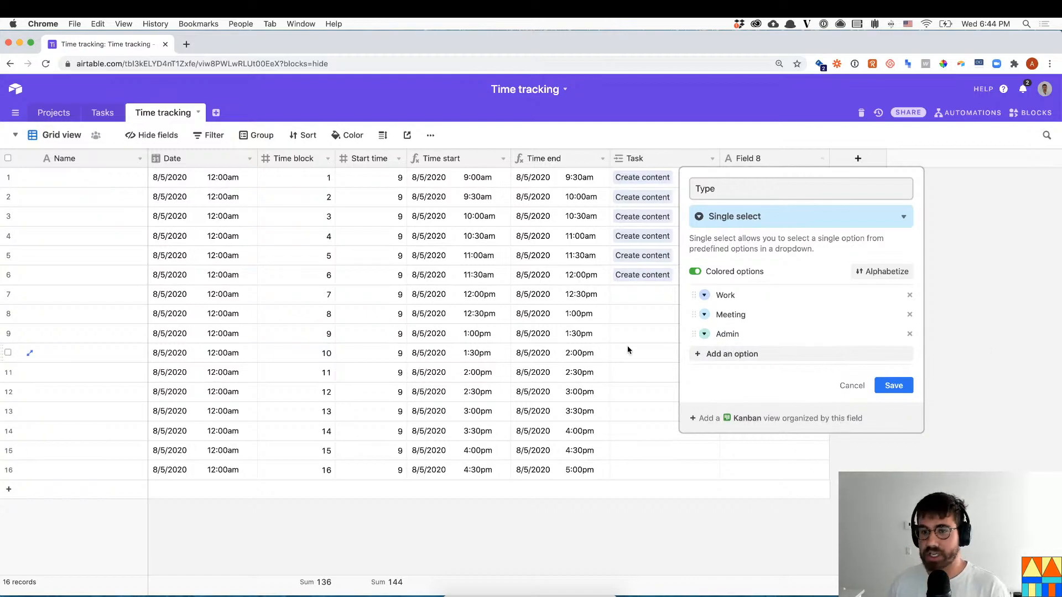
{"action": "left_click", "coordinate": [792, 160]}
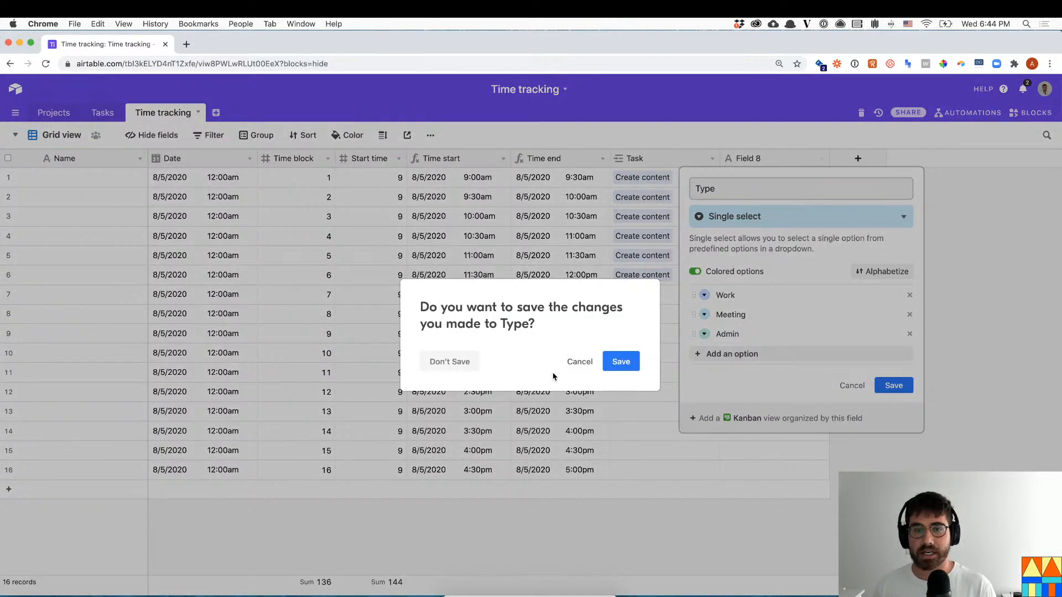
{"action": "left_click", "coordinate": [630, 366]}
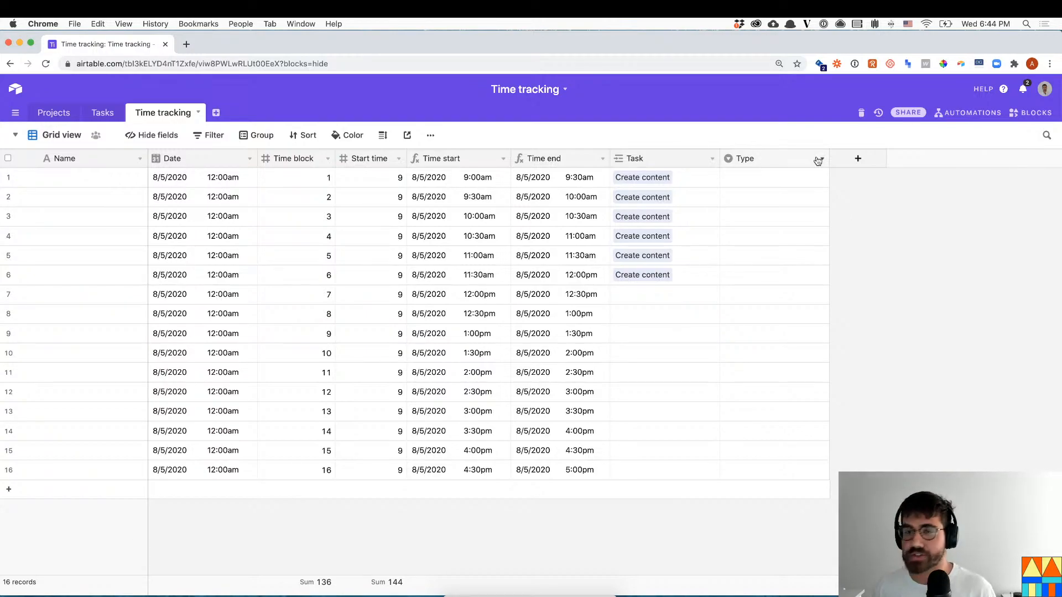
{"action": "left_click", "coordinate": [807, 178]}
- Mark time blocks 1–2 as Meeting and blocks 3–6 as Work, pasting Work down
{"action": "left_click", "coordinate": [802, 183]}
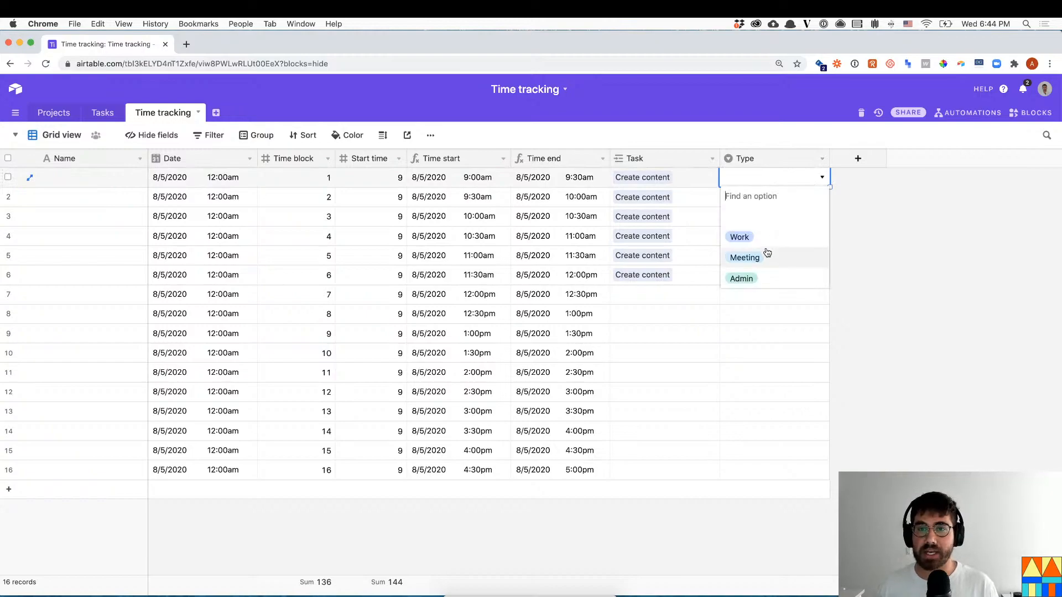
{"action": "left_click", "coordinate": [768, 253]}
{"action": "left_click", "coordinate": [789, 199]}
{"action": "left_click", "coordinate": [797, 201]}
{"action": "left_click", "coordinate": [776, 276]}
{"action": "left_click", "coordinate": [772, 217]}
{"action": "left_click", "coordinate": [773, 217]}
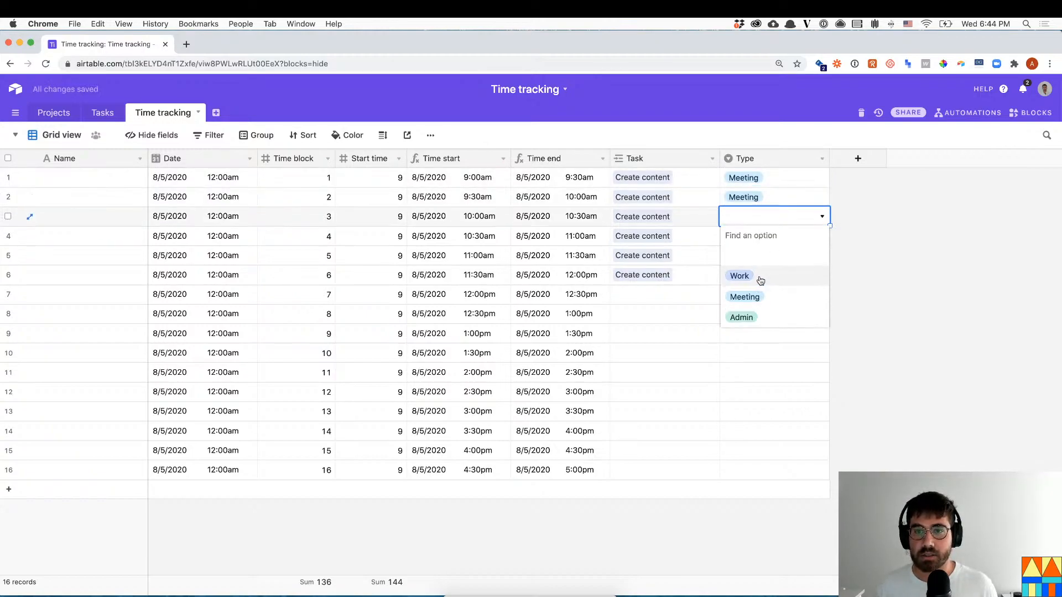
{"action": "left_click", "coordinate": [760, 280]}
{"action": "left_click", "coordinate": [774, 243]}
{"action": "left_click", "coordinate": [774, 243]}
{"action": "left_click", "coordinate": [761, 296]}
{"action": "key", "text": "super+c"}
{"action": "left_click", "coordinate": [753, 255]}
{"action": "left_click", "coordinate": [762, 277], "text": "shift"}
{"action": "key", "text": "super+v"}
- Add Lunch and Other as extra choices in the Type field
{"action": "double_click", "coordinate": [757, 297]}
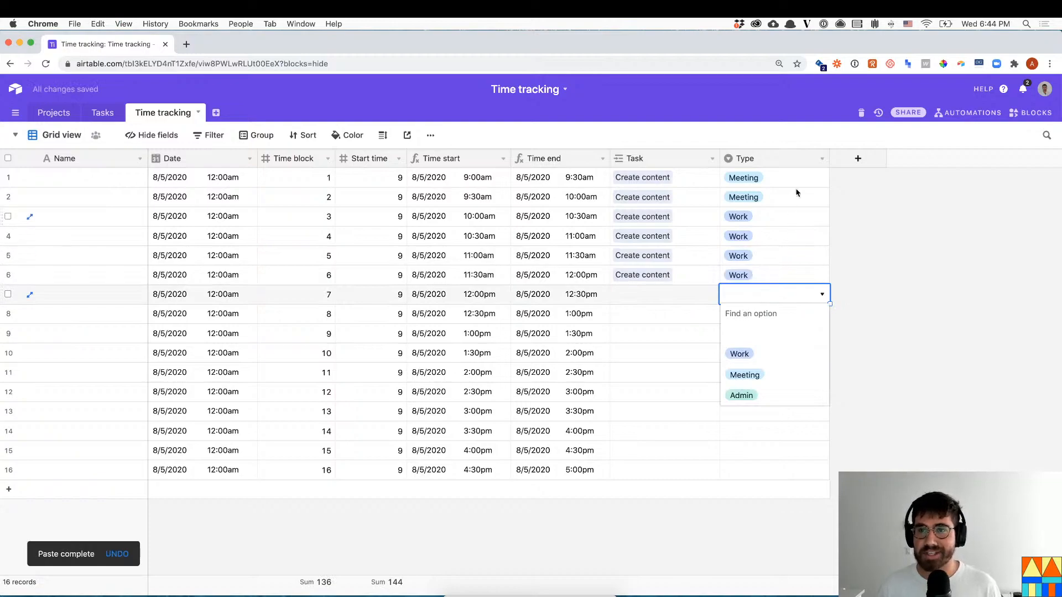
{"action": "left_click", "coordinate": [821, 159]}
{"action": "left_click", "coordinate": [812, 177]}
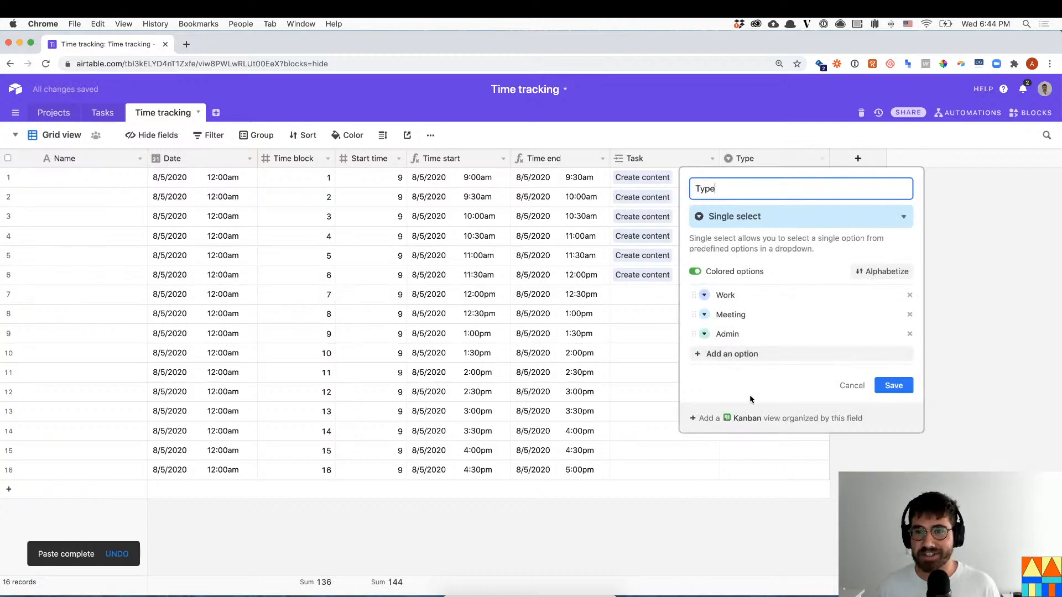
{"action": "left_click", "coordinate": [752, 353]}
{"action": "type", "text": "Lunch"}
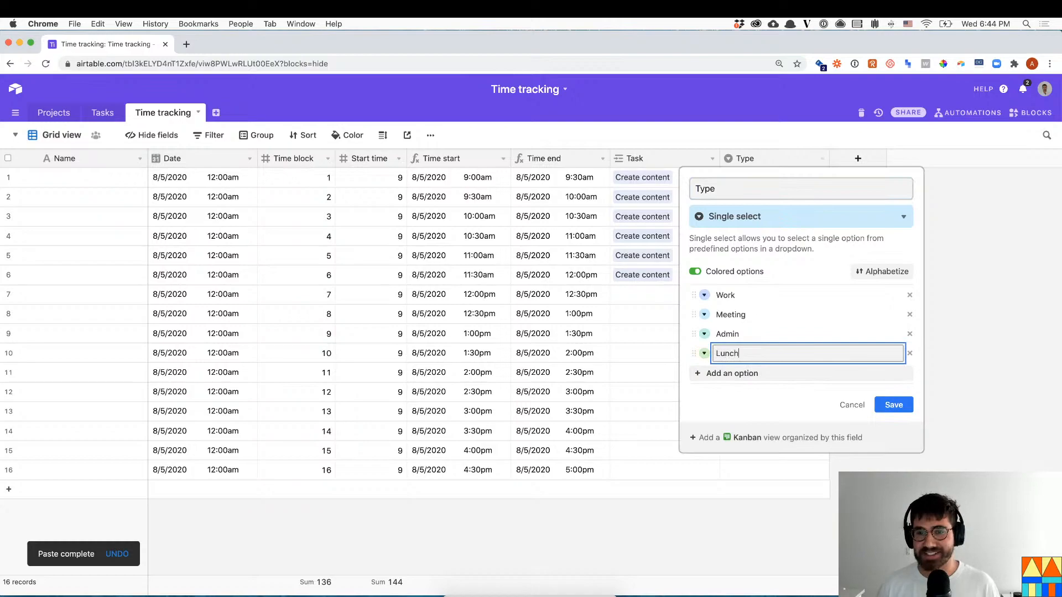
{"action": "key", "text": "Return"}
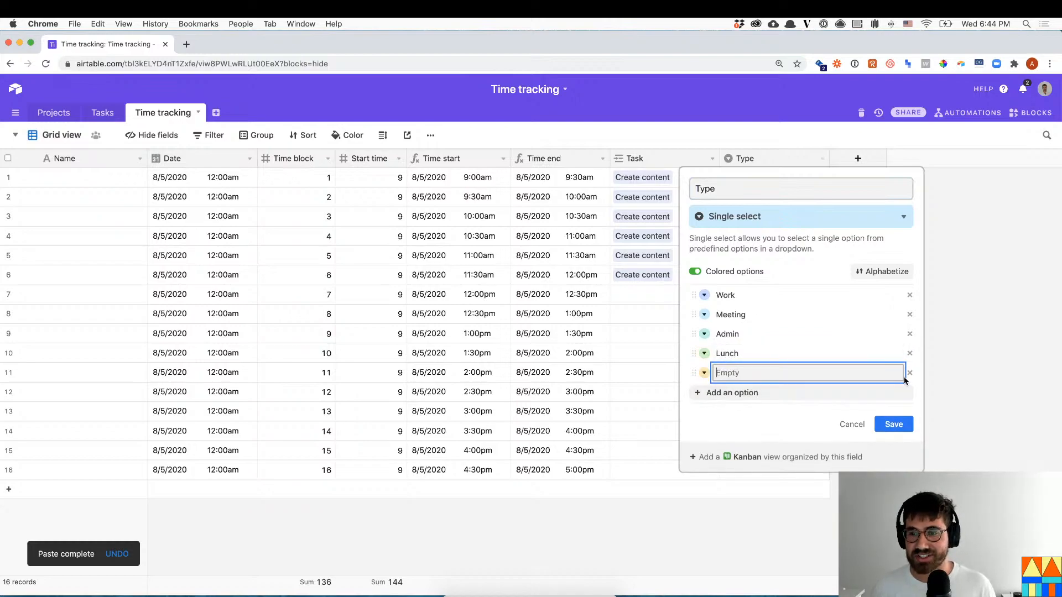
{"action": "type", "text": "Other"}
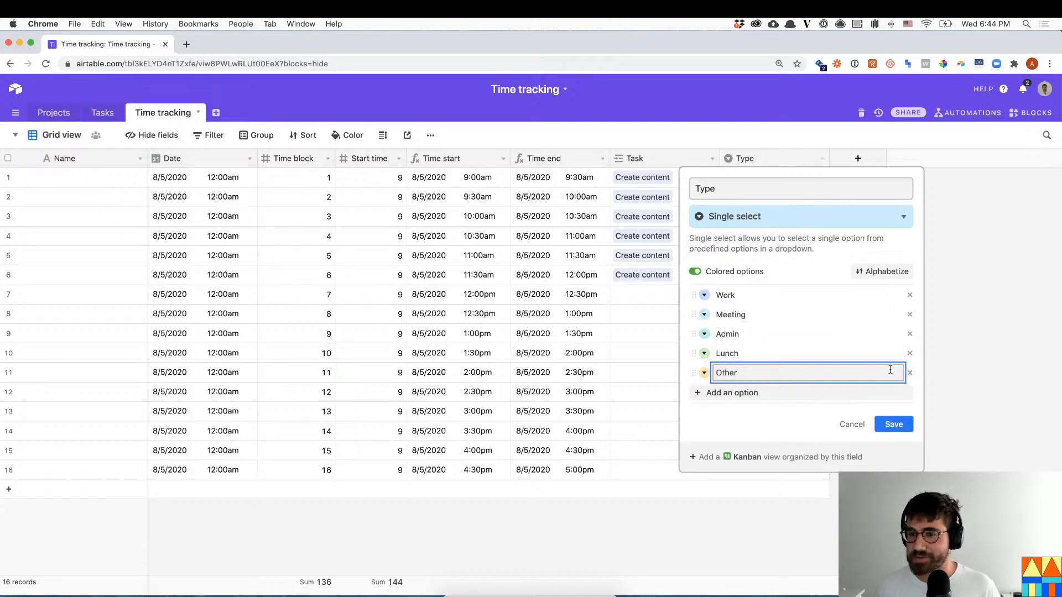
{"action": "left_click", "coordinate": [893, 424]}
{"action": "left_click", "coordinate": [759, 293]}
- Set the Type of blocks 7 and 8 to Lunch
{"action": "type", "text": "Lun"}
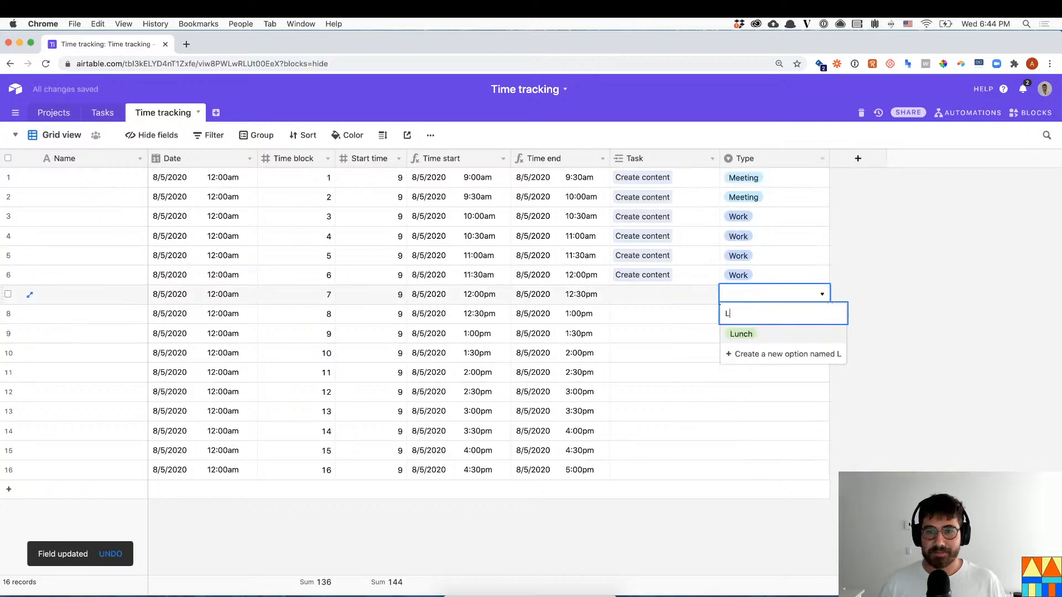
{"action": "key", "text": "Return"}
{"action": "key", "text": "Down"}
{"action": "type", "text": "Lunch"}
{"action": "key", "text": "Return"}
- Link block 9 to the Scope audience task and paste that link into blocks 10–14
{"action": "key", "text": "Left"}
{"action": "key", "text": "Left"}
{"action": "key", "text": "Right"}
{"action": "key", "text": "Down"}
{"action": "key", "text": "Return"}
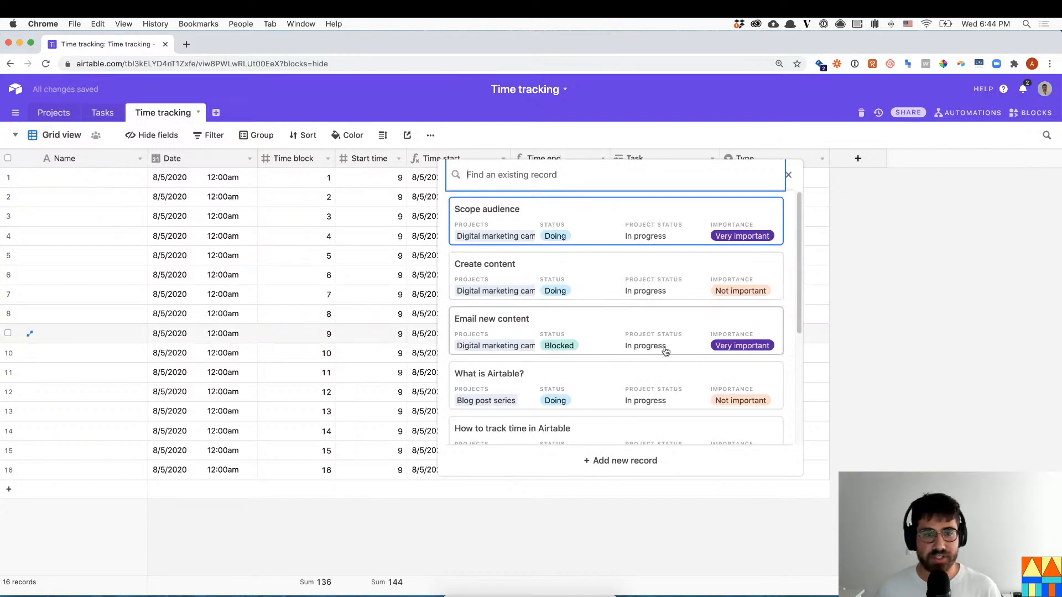
{"action": "left_click", "coordinate": [550, 234]}
{"action": "key", "text": "ctrl+c"}
{"action": "left_click_drag", "start_coordinate": [649, 360], "coordinate": [645, 423]}
{"action": "key", "text": "ctrl+v"}
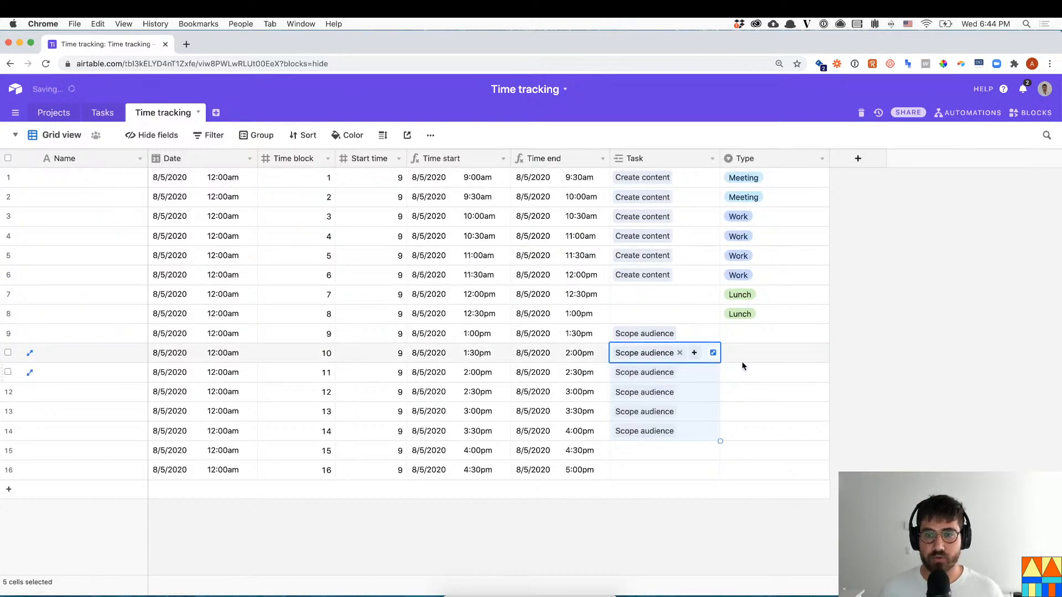
- Mark blocks 9–10 as Work and blocks 11–14 as Meeting
{"action": "double_click", "coordinate": [745, 338]}
{"action": "left_click", "coordinate": [755, 399]}
{"action": "left_click", "coordinate": [754, 354]}
{"action": "left_click", "coordinate": [754, 354]}
{"action": "left_click", "coordinate": [753, 412]}
{"action": "double_click", "coordinate": [759, 378]}
{"action": "left_click", "coordinate": [757, 452]}
{"action": "double_click", "coordinate": [756, 390]}
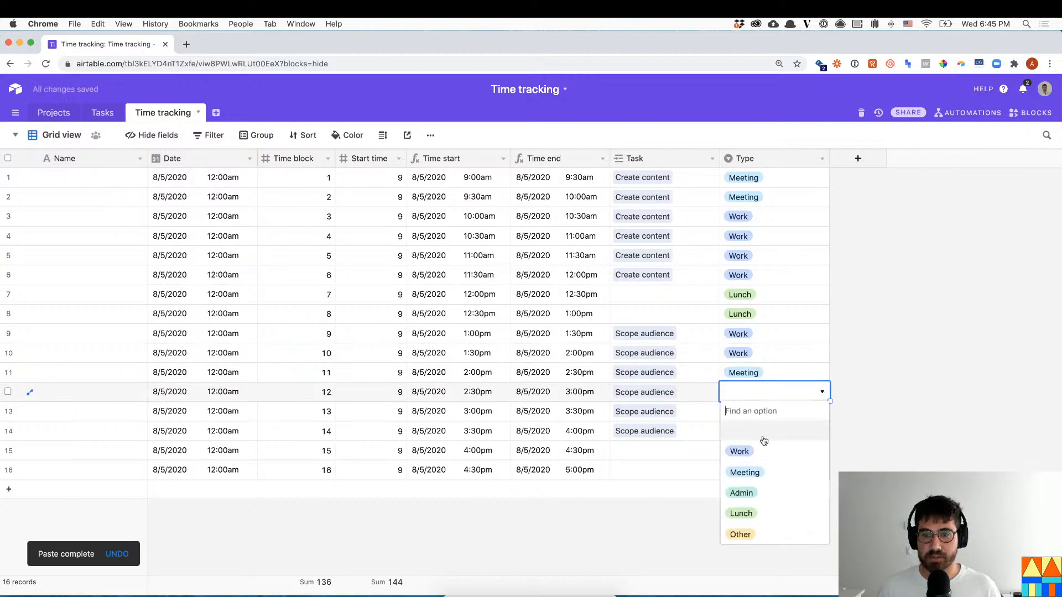
{"action": "left_click", "coordinate": [762, 472]}
{"action": "double_click", "coordinate": [762, 410]}
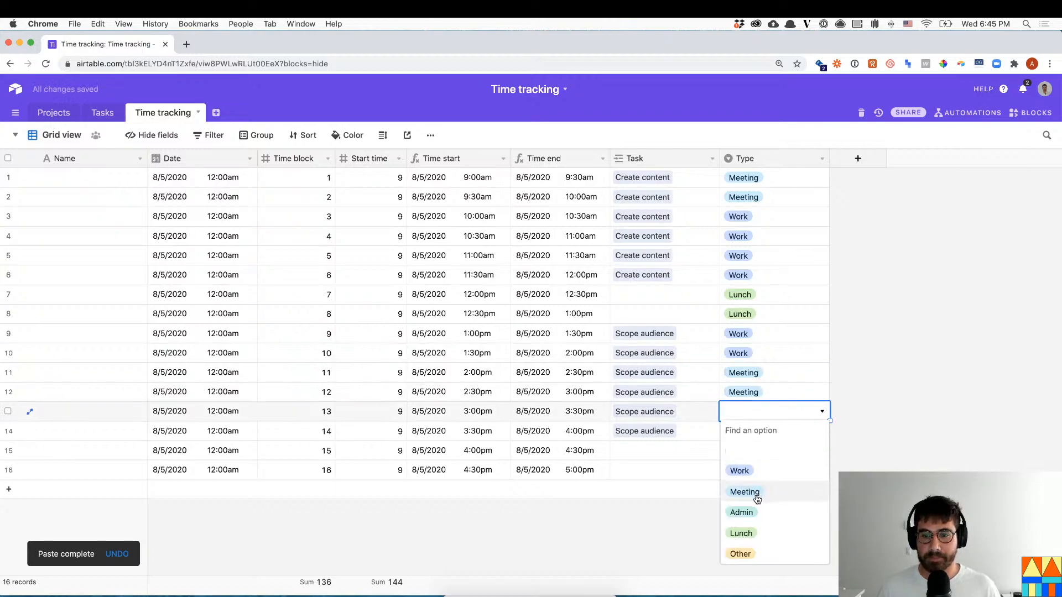
{"action": "left_click", "coordinate": [756, 499]}
{"action": "double_click", "coordinate": [758, 434]}
{"action": "left_click", "coordinate": [759, 511]}
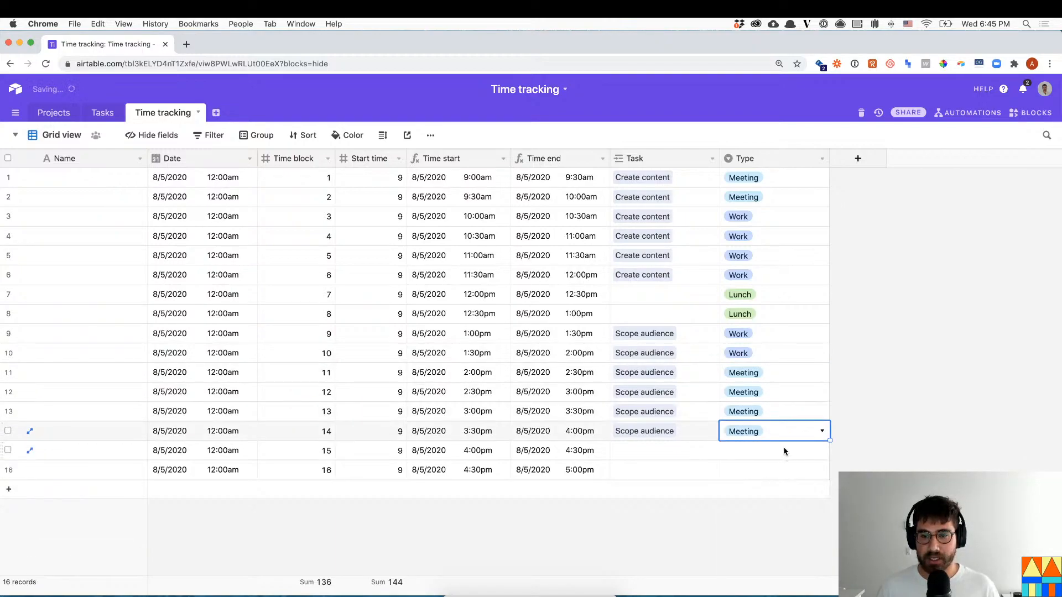
- Mark blocks 15 and 16 as Meeting, then widen the Tasks table's Time tracking column
{"action": "double_click", "coordinate": [802, 453]}
{"action": "type", "text": "Meeting"}
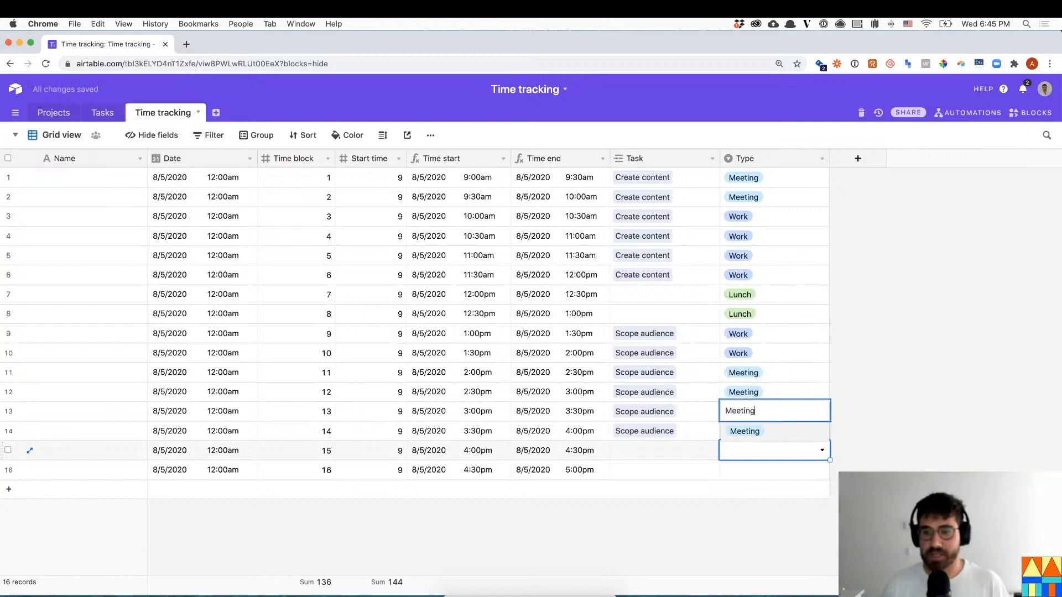
{"action": "key", "text": "Return"}
{"action": "key", "text": "ctrl+c"}
{"action": "key", "text": "Down"}
{"action": "key", "text": "ctrl+v"}
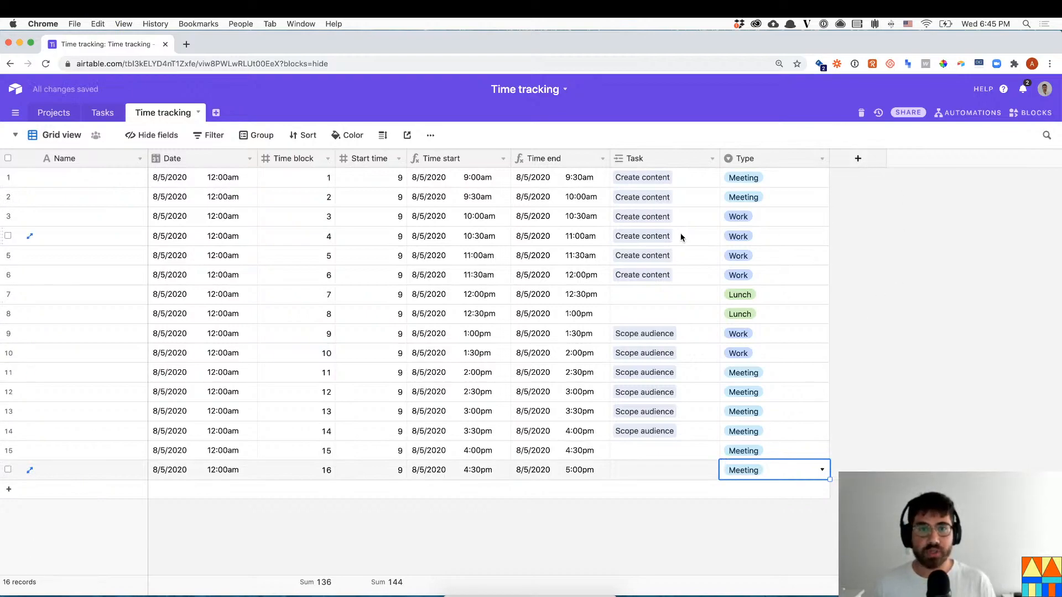
{"action": "left_click", "coordinate": [102, 113]}
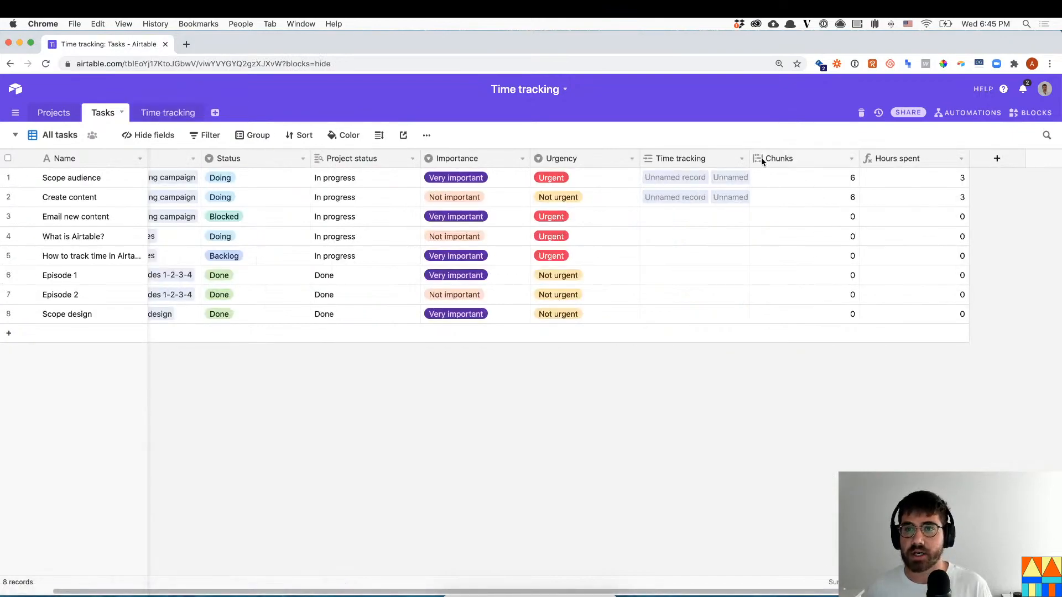
{"action": "left_click_drag", "start_coordinate": [749, 158], "coordinate": [775, 159]}
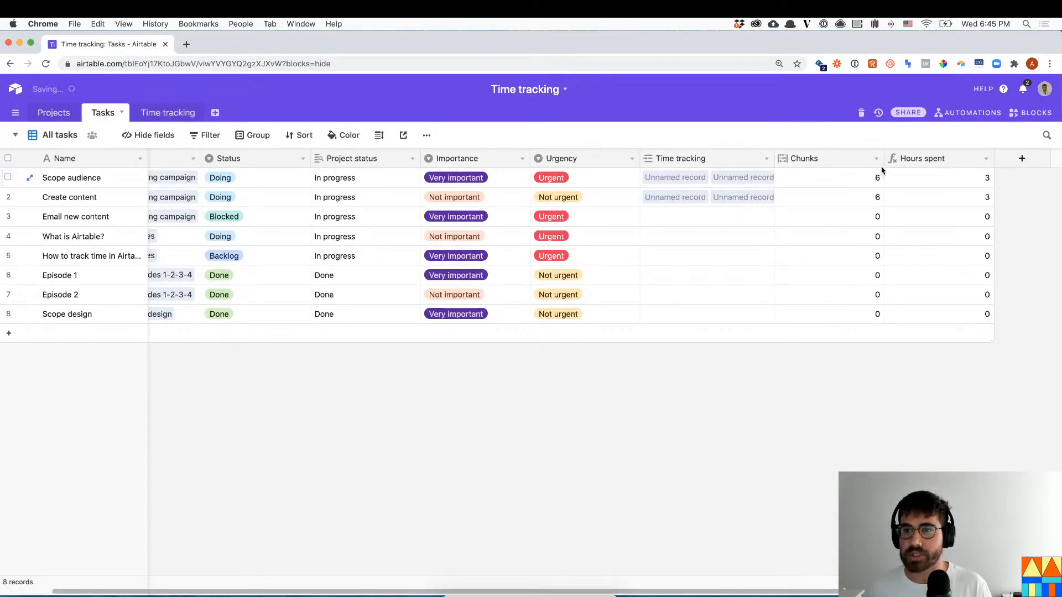
- Narrow the Chunks column, then return to Time tracking and select the first record's Name
{"action": "left_click_drag", "start_coordinate": [885, 161], "coordinate": [848, 169]}
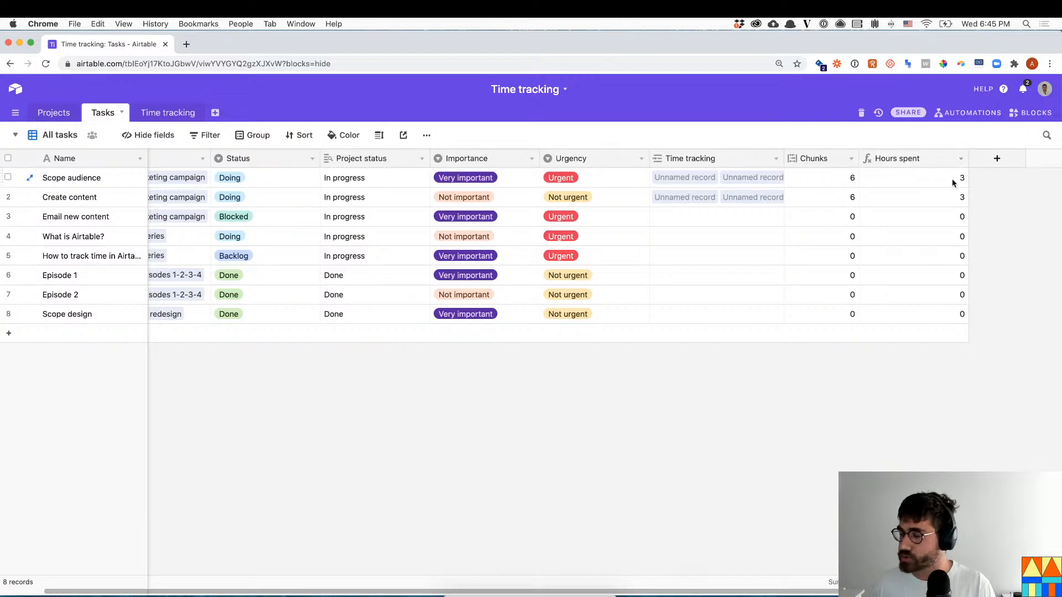
{"action": "left_click", "coordinate": [166, 118]}
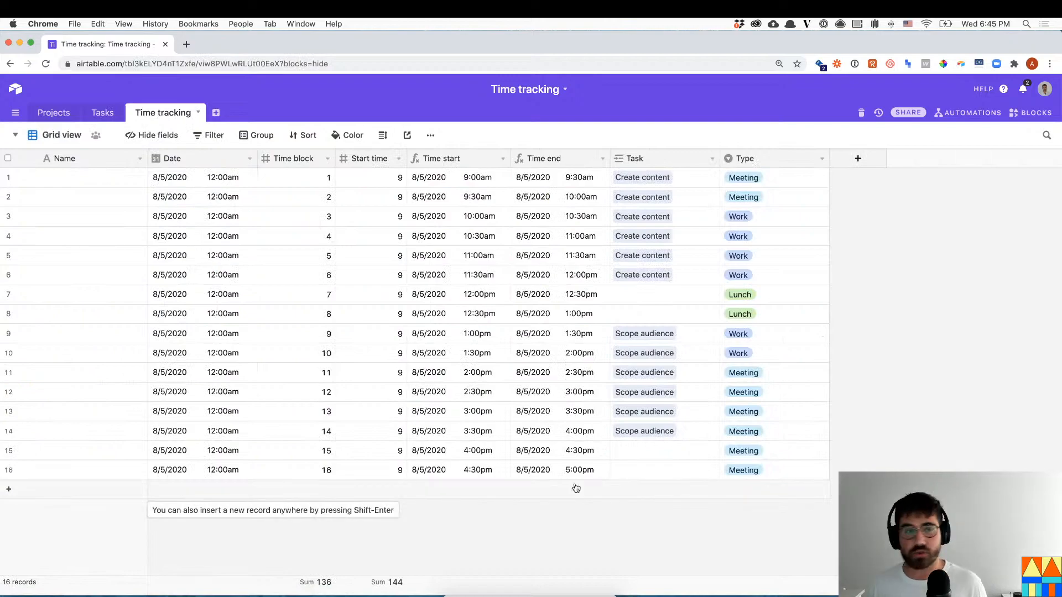
{"action": "left_click", "coordinate": [119, 176]}
- Convert the Name field to a Formula field combining Date and Type
{"action": "left_click", "coordinate": [140, 159]}
{"action": "left_click", "coordinate": [95, 176]}
{"action": "left_click", "coordinate": [138, 277]}
{"action": "type", "text": "form"}
{"action": "key", "text": "Return"}
{"action": "left_click", "coordinate": [112, 332]}
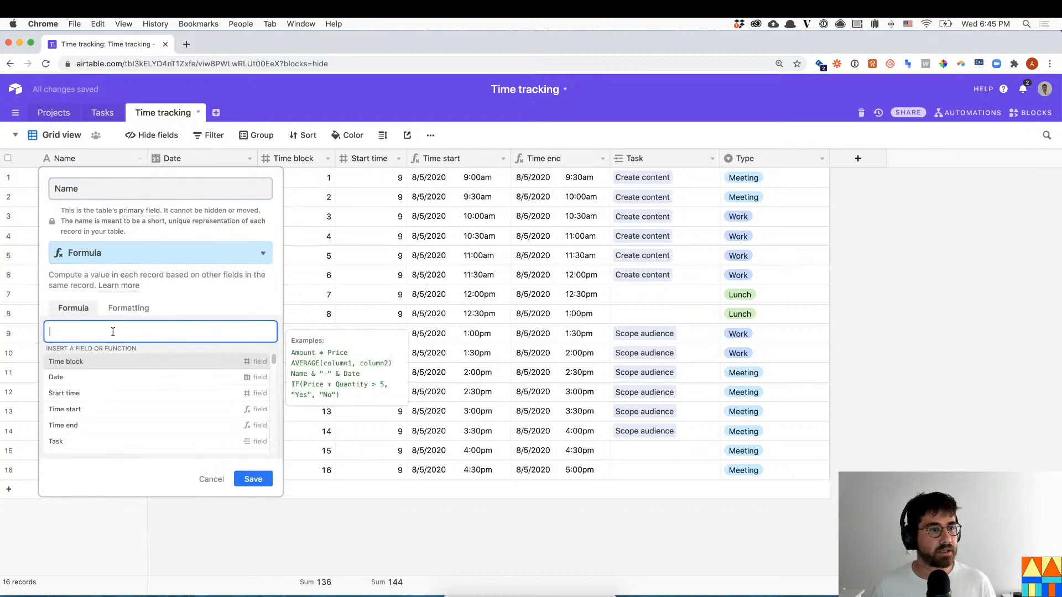
{"action": "type", "text": "="}
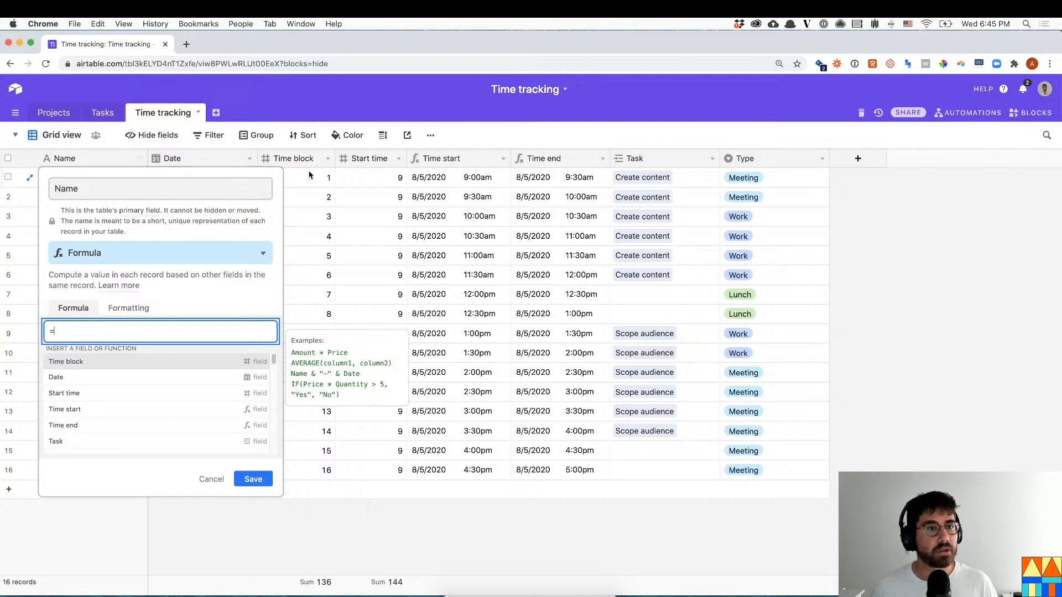
{"action": "type", "text": "date"}
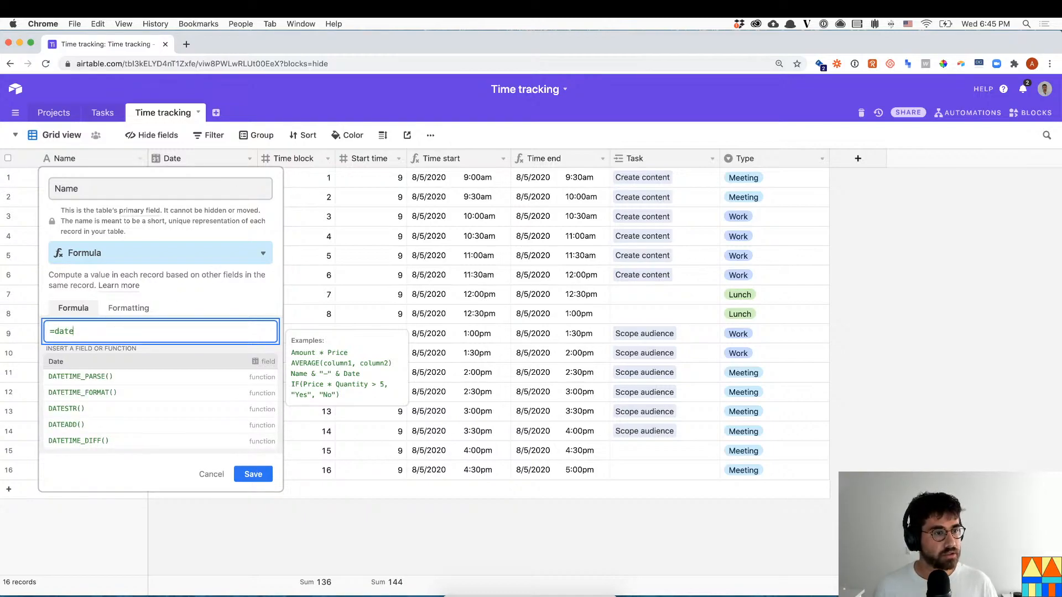
{"action": "type", "text": "-type"}
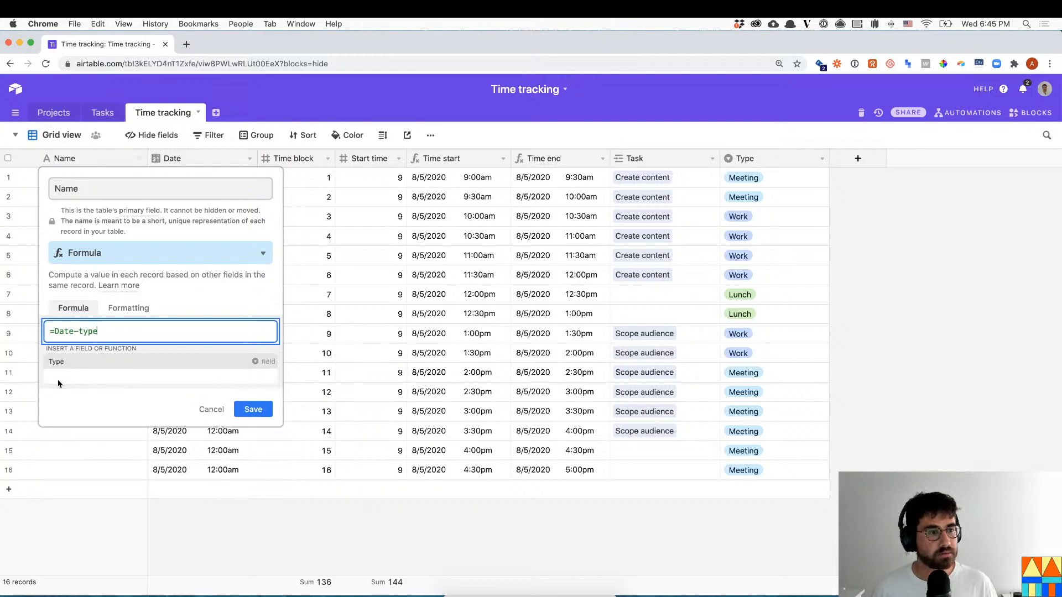
{"action": "left_click", "coordinate": [96, 363]}
{"action": "left_click", "coordinate": [253, 369]}
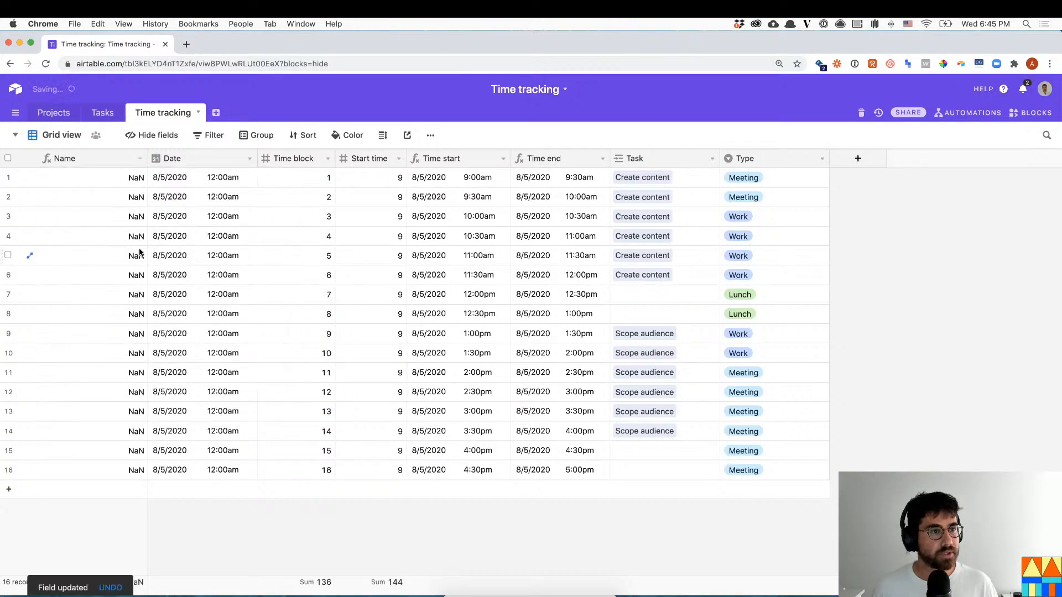
- Revise the Name formula to Date&" "&Type so a space separates date and type
{"action": "left_click", "coordinate": [139, 159]}
{"action": "left_click", "coordinate": [83, 176]}
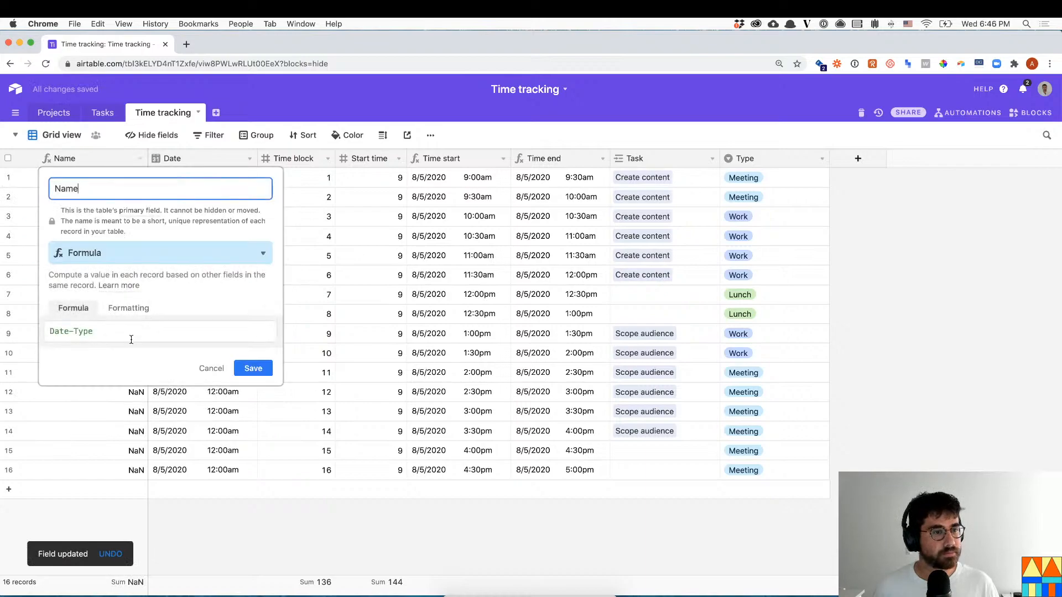
{"action": "left_click", "coordinate": [115, 327]}
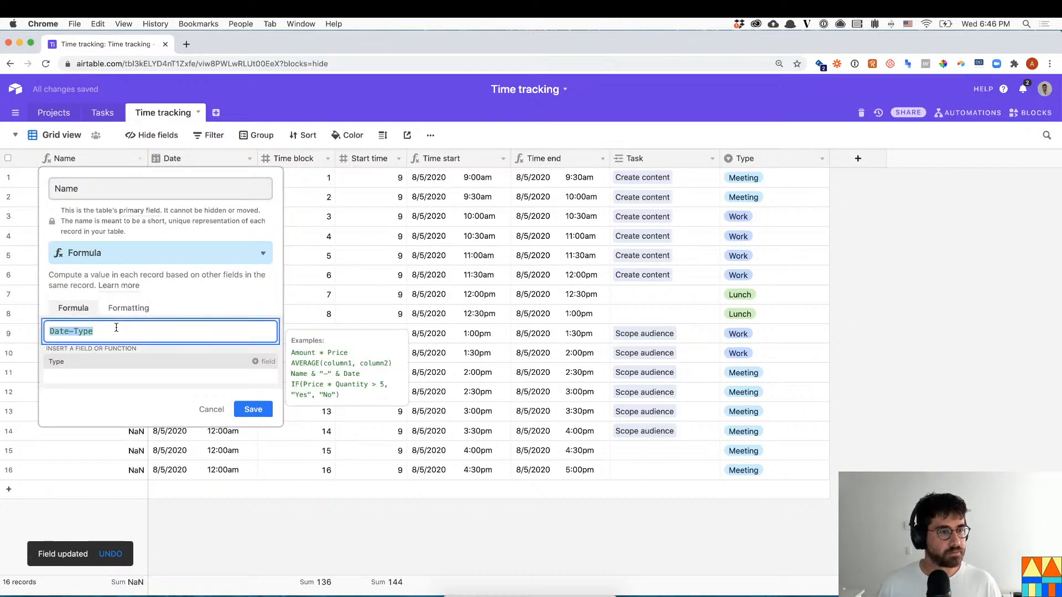
{"action": "type", "text": "date&type"}
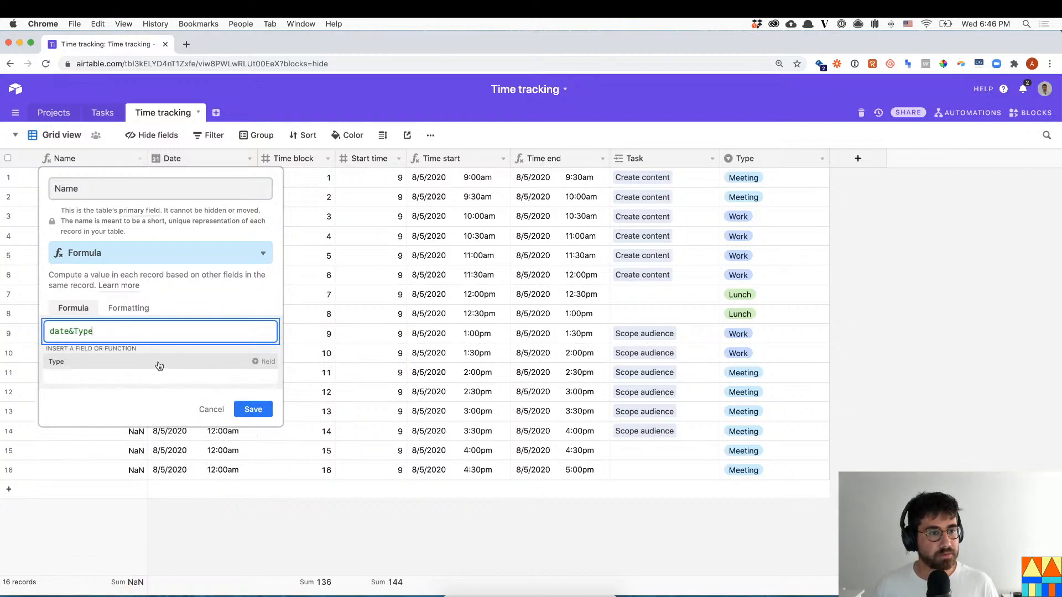
{"action": "left_click", "coordinate": [75, 330]}
{"action": "key", "text": "BackSpace"}
{"action": "type", "text": "\" \"&"}
{"action": "left_click", "coordinate": [255, 474]}
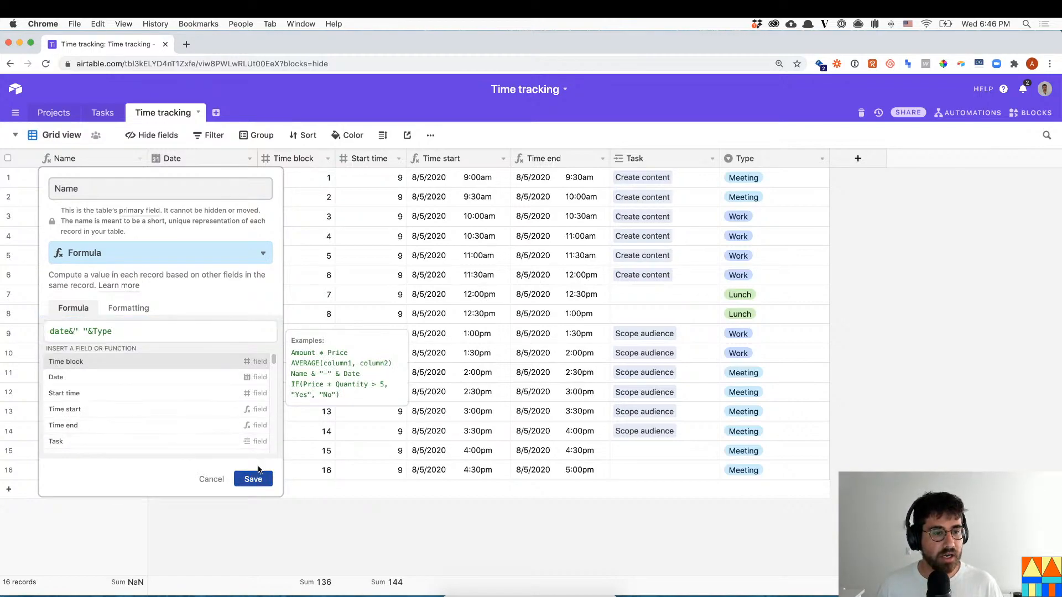
- Insert a DATETIME_FORMAT call into the Name formula and remove the misplaced copy
{"action": "left_click", "coordinate": [139, 160]}
{"action": "left_click", "coordinate": [115, 178]}
{"action": "left_click", "coordinate": [59, 332]}
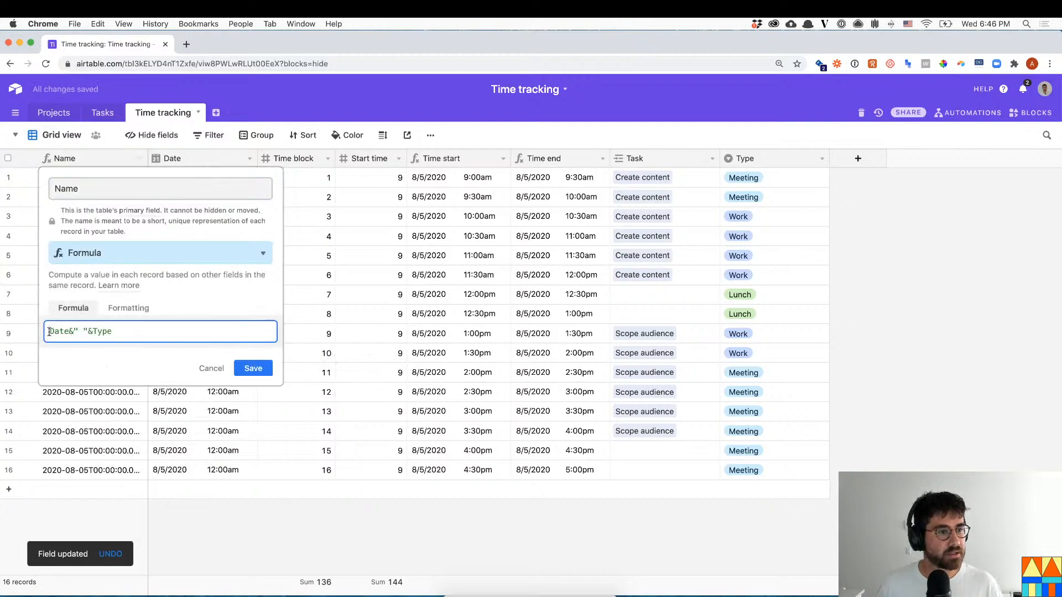
{"action": "type", "text": "date"}
{"action": "key", "text": "BackSpace"}
{"action": "key", "text": "BackSpace"}
{"action": "key", "text": "BackSpace"}
{"action": "key", "text": "BackSpace"}
{"action": "key", "text": "End"}
{"action": "type", "text": "date"}
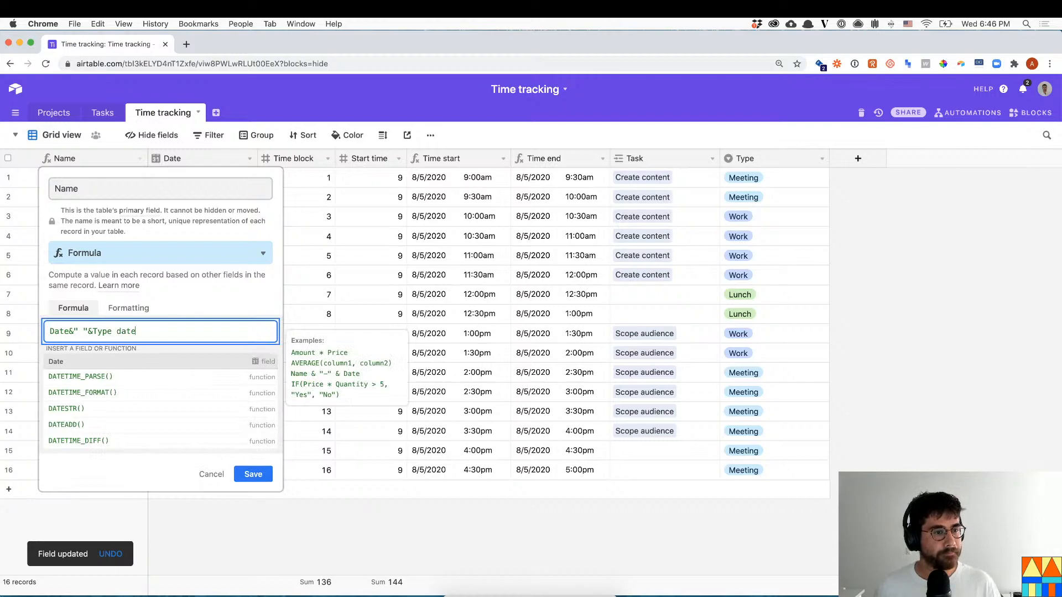
{"action": "left_click", "coordinate": [118, 392]}
{"action": "left_click_drag", "start_coordinate": [118, 331], "coordinate": [197, 331]}
{"action": "key", "text": "ctrl+c"}
{"action": "key", "text": "BackSpace"}
- Finish the formula as DATETIME_FORMAT(Date,'YYYY-MM-DD')&" "&Type and save it
{"action": "left_click", "coordinate": [47, 331]}
{"action": "key", "text": "ctrl+v"}
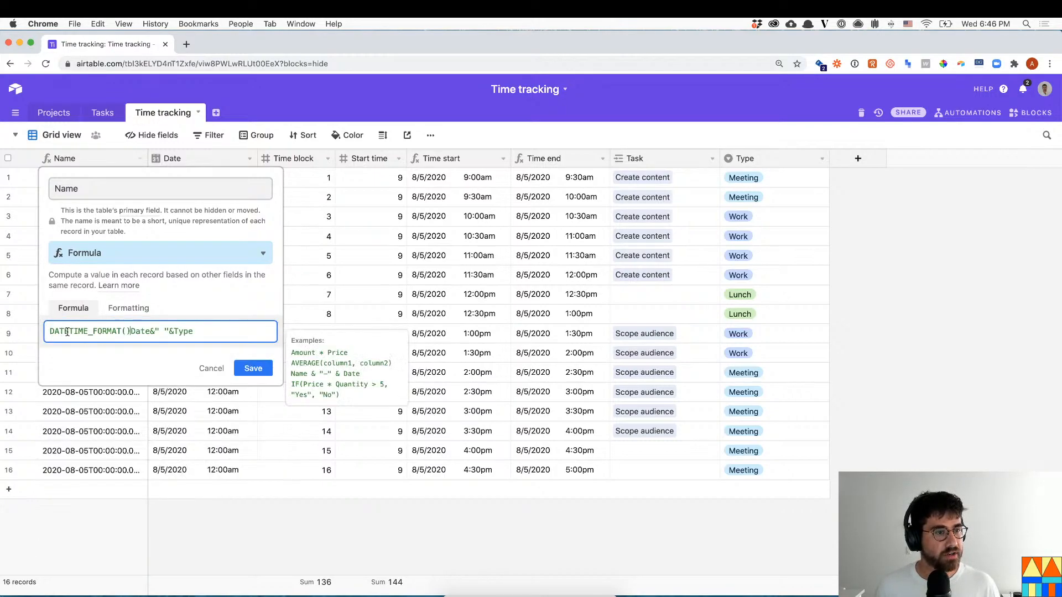
{"action": "key", "text": "super+x"}
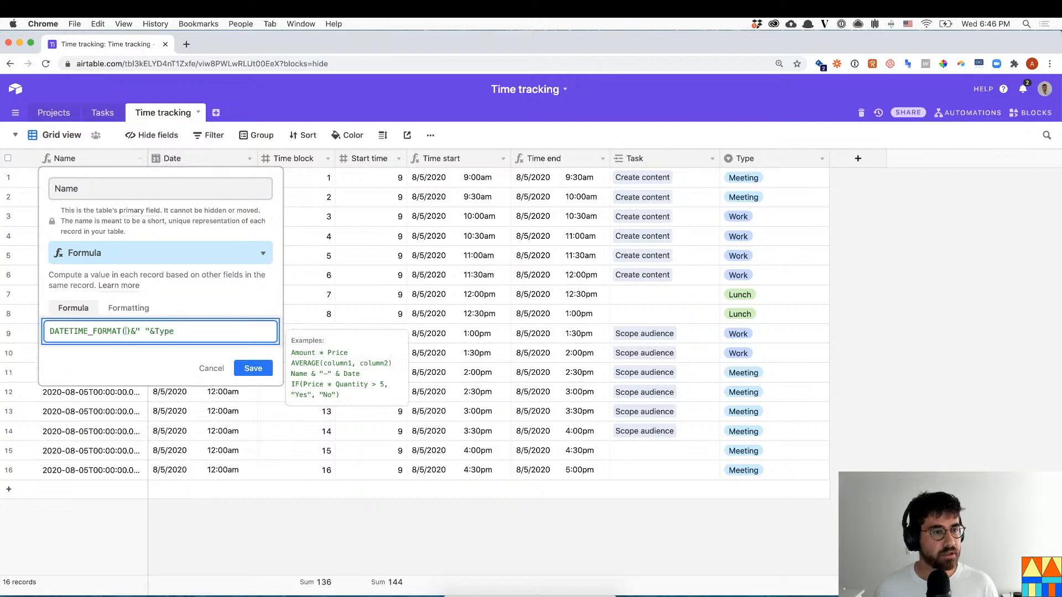
{"action": "key", "text": "Left"}
{"action": "key", "text": "super+v"}
{"action": "type", "text": ","}
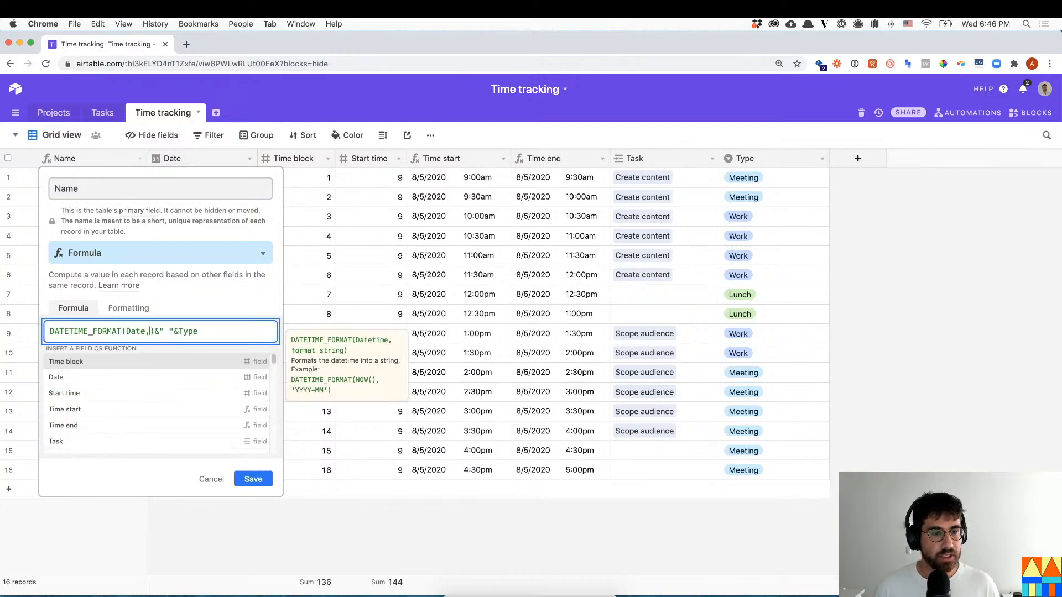
{"action": "type", "text": "\""}
{"action": "key", "text": "BackSpace"}
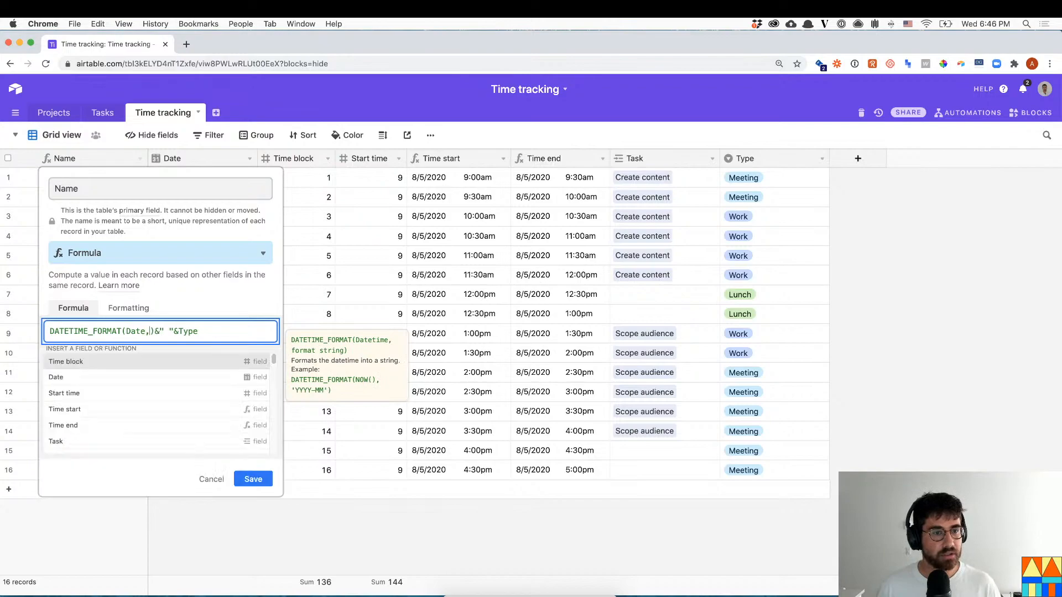
{"action": "type", "text": "'YYY"}
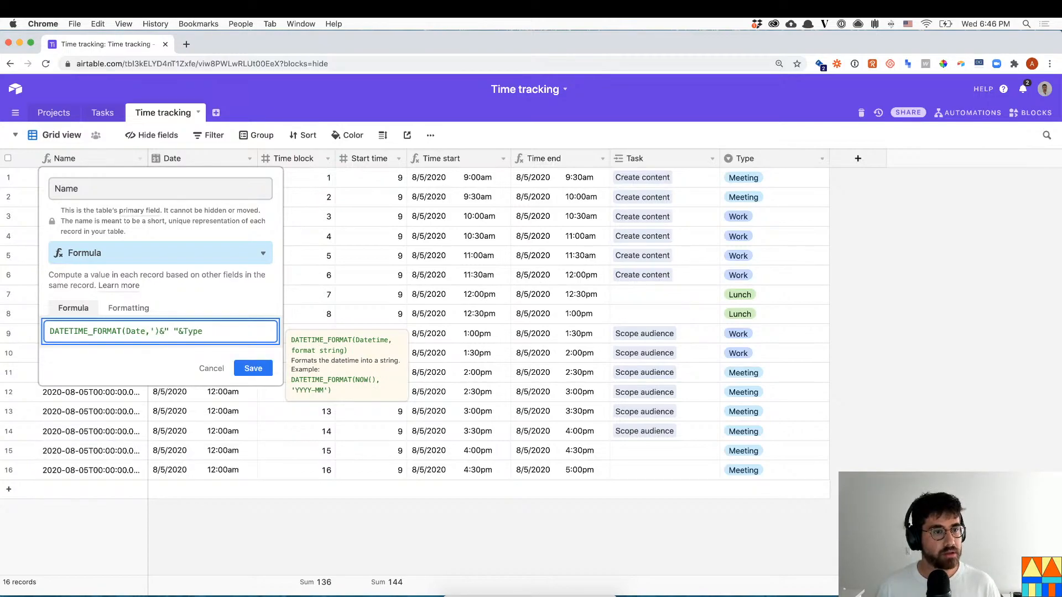
{"action": "type", "text": "Y-MM'"}
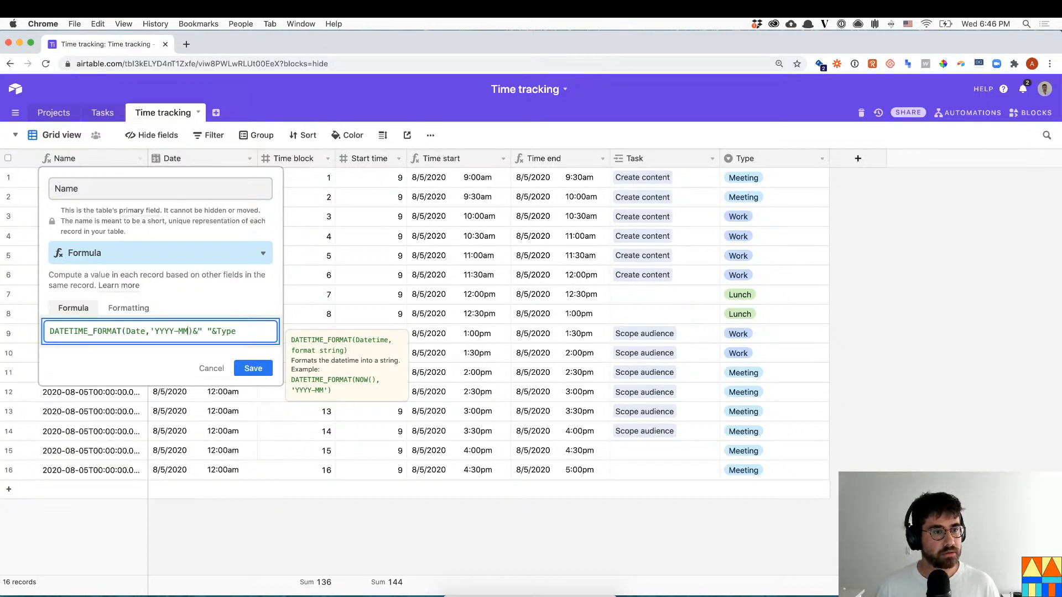
{"action": "type", "text": "-DD"}
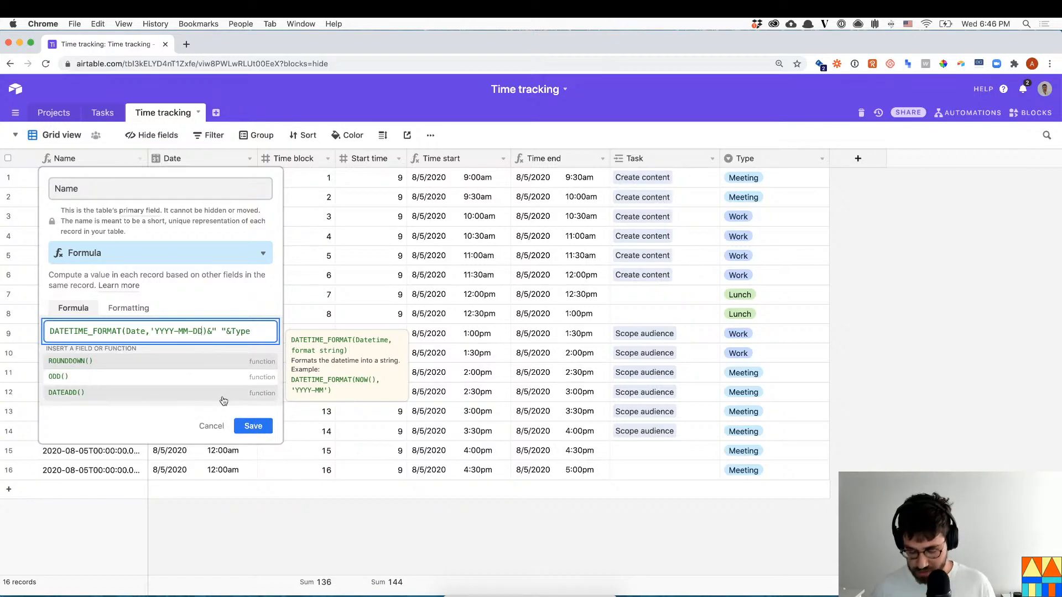
{"action": "type", "text": "'"}
{"action": "left_click", "coordinate": [254, 368]}
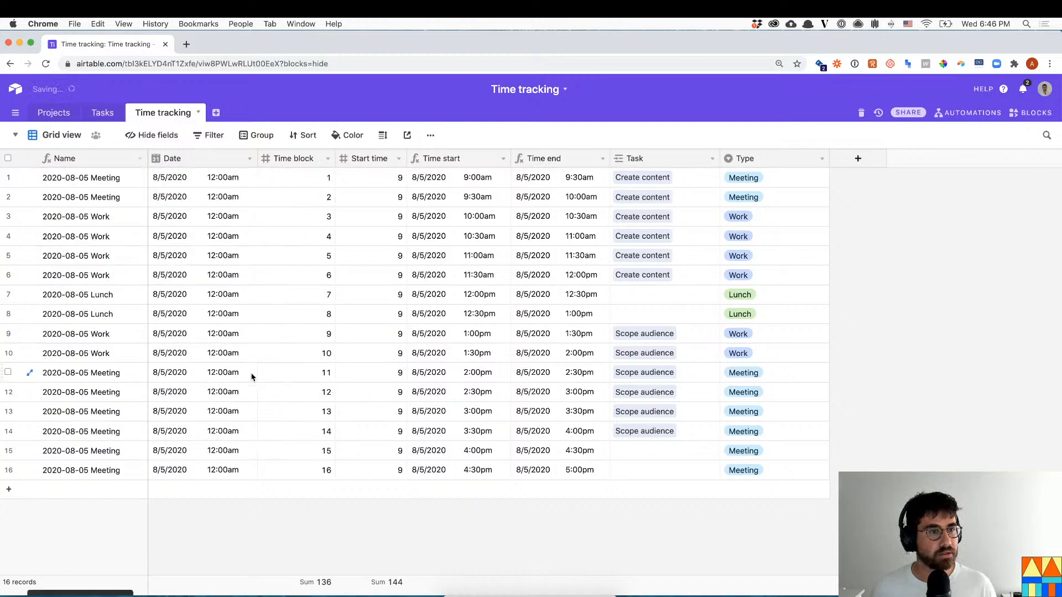
{"action": "left_click", "coordinate": [104, 181]}
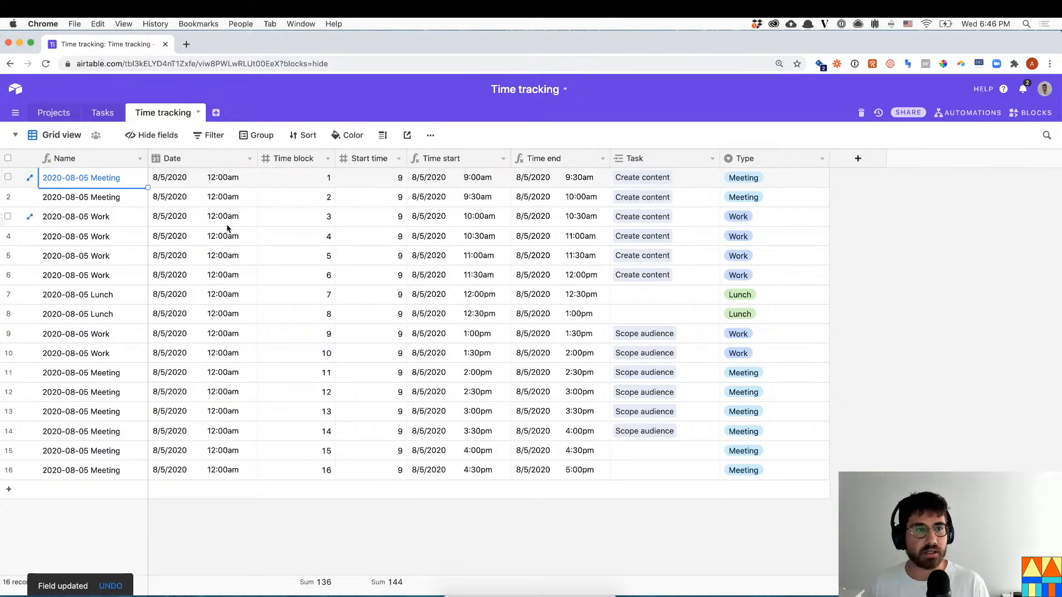
{"action": "left_click", "coordinate": [223, 177]}
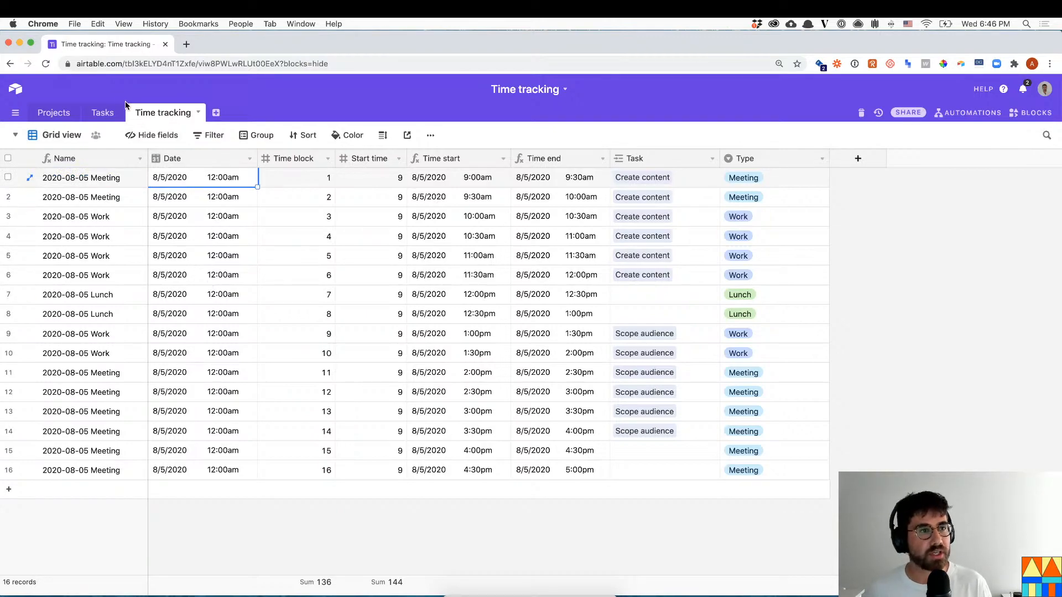
{"action": "left_click", "coordinate": [104, 111]}
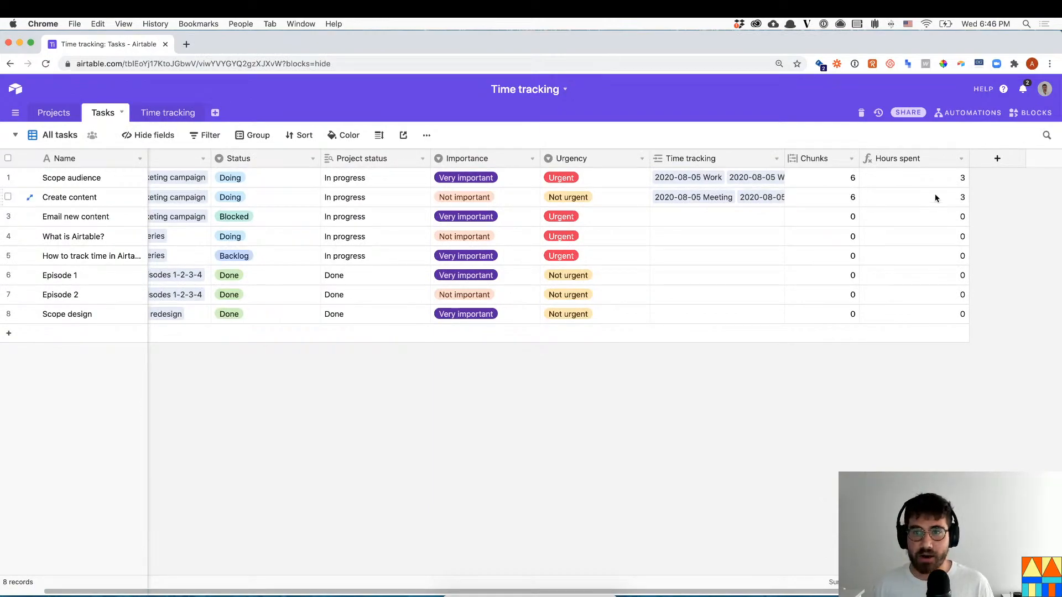
{"action": "left_click", "coordinate": [168, 112]}
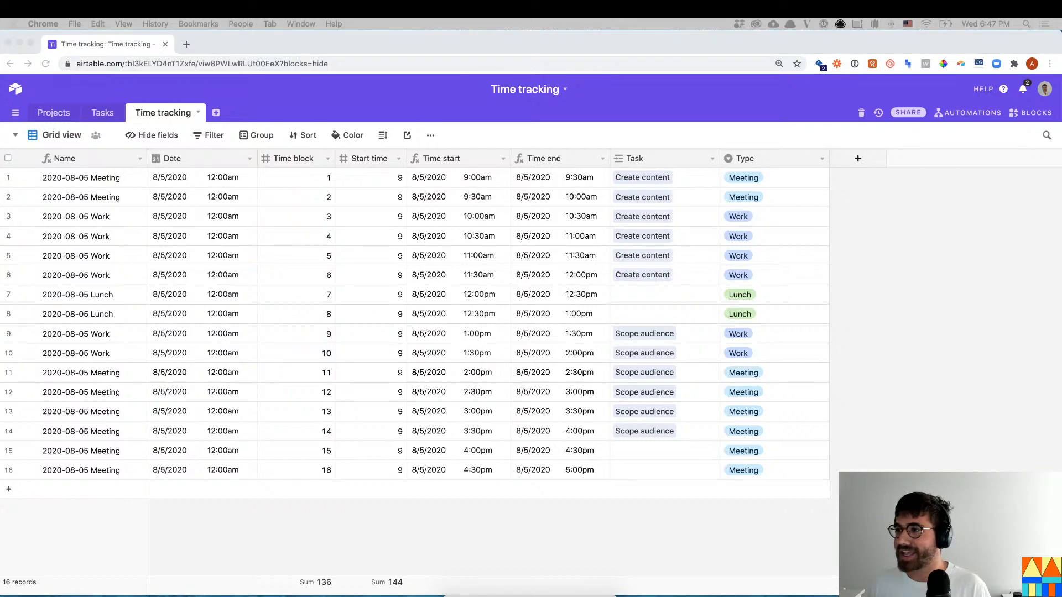
{"action": "left_click", "coordinate": [193, 458]}
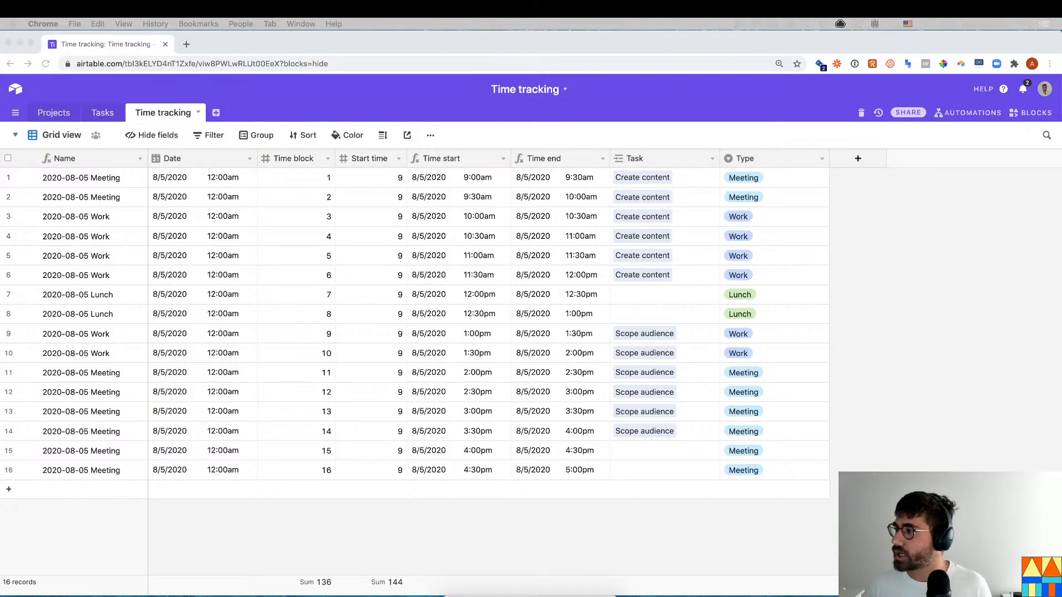
- Switch the Blocks panel to the Shortcut dashboard and open the Scripting block's code
{"action": "left_click", "coordinate": [1029, 113]}
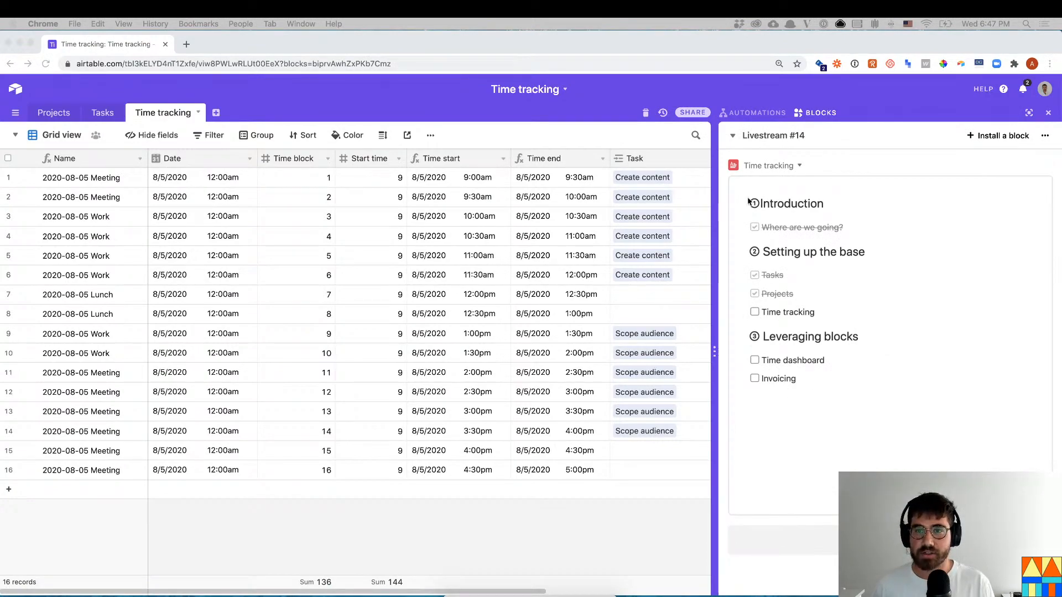
{"action": "left_click", "coordinate": [771, 136]}
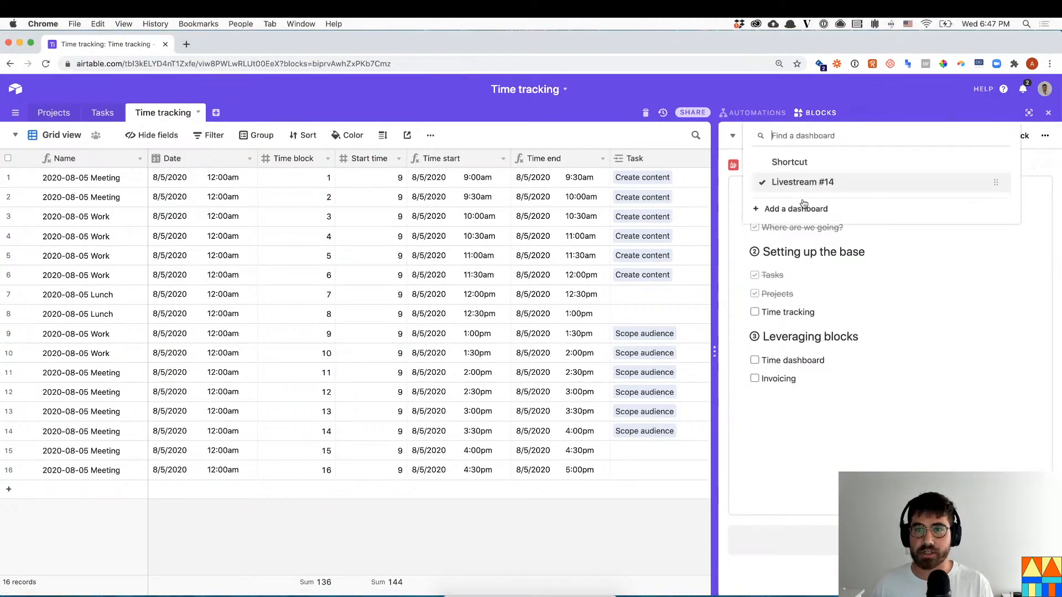
{"action": "left_click", "coordinate": [802, 162]}
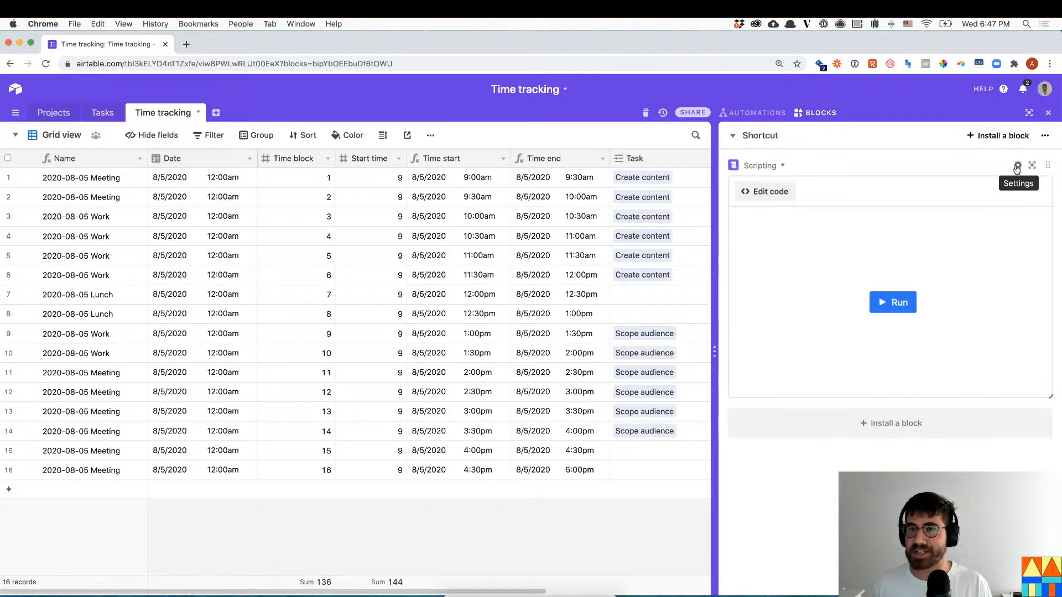
{"action": "left_click", "coordinate": [774, 197]}
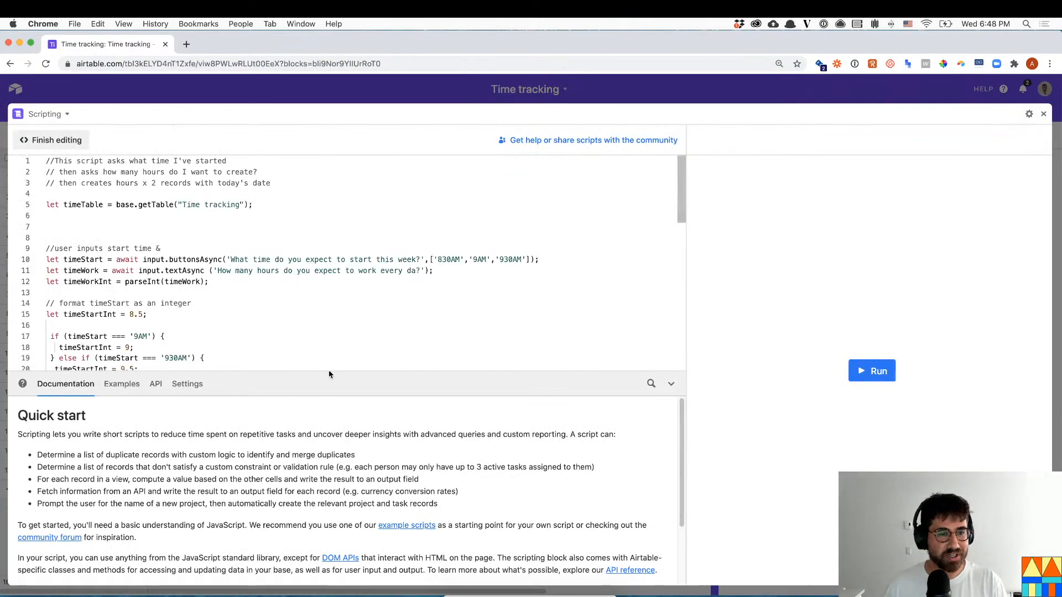
- Review the script's hours prompt and day loop around lines 11–28
{"action": "left_click", "coordinate": [243, 293]}
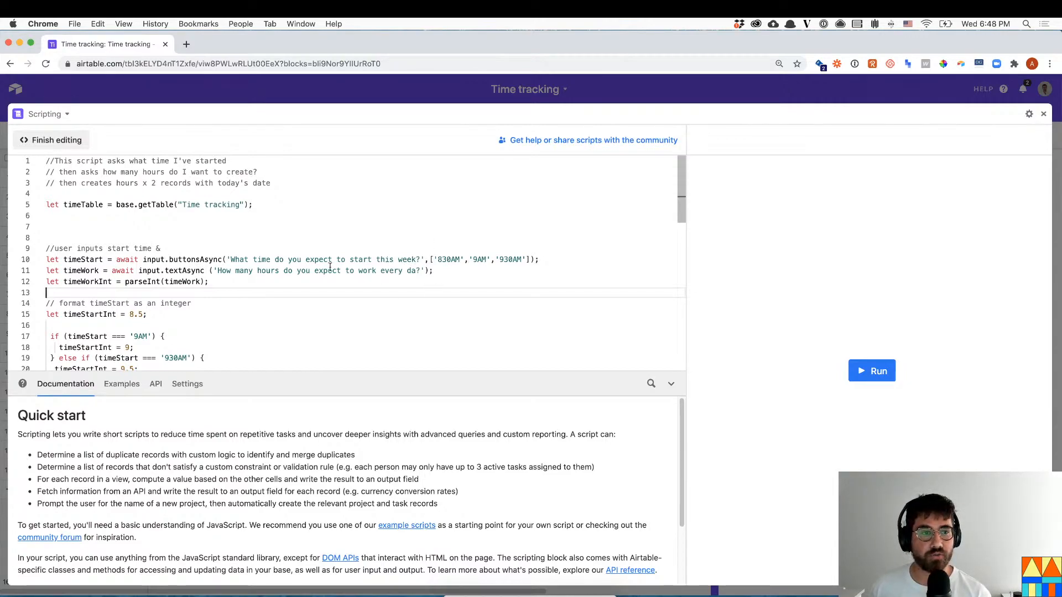
{"action": "left_click", "coordinate": [421, 270]}
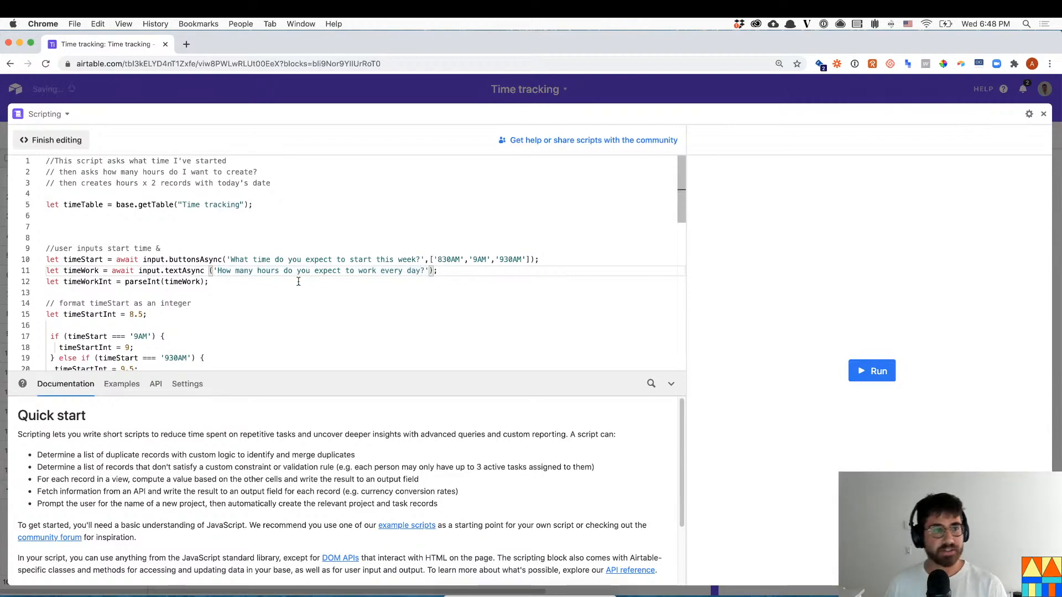
{"action": "scroll", "coordinate": [298, 282], "scroll_direction": "down", "scroll_amount": 7}
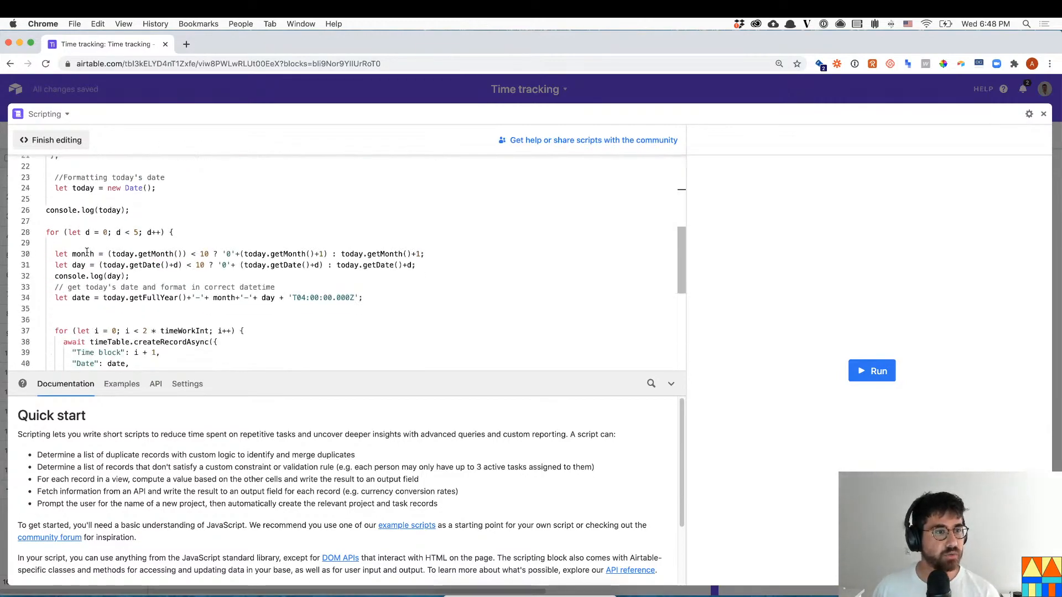
{"action": "left_click_drag", "start_coordinate": [47, 235], "coordinate": [119, 242]}
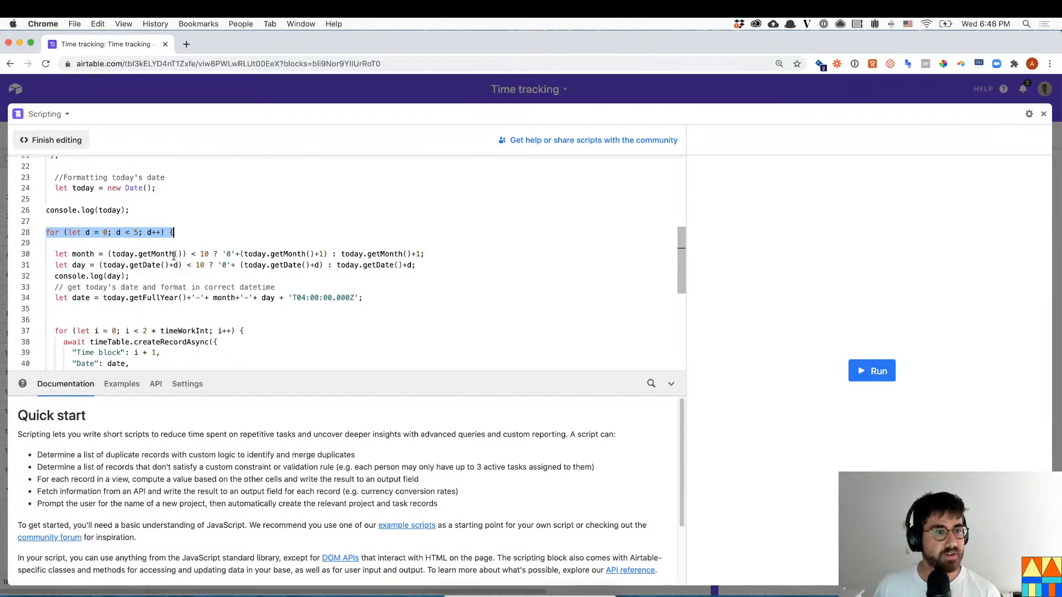
{"action": "scroll", "coordinate": [137, 299], "scroll_direction": "down", "scroll_amount": 2}
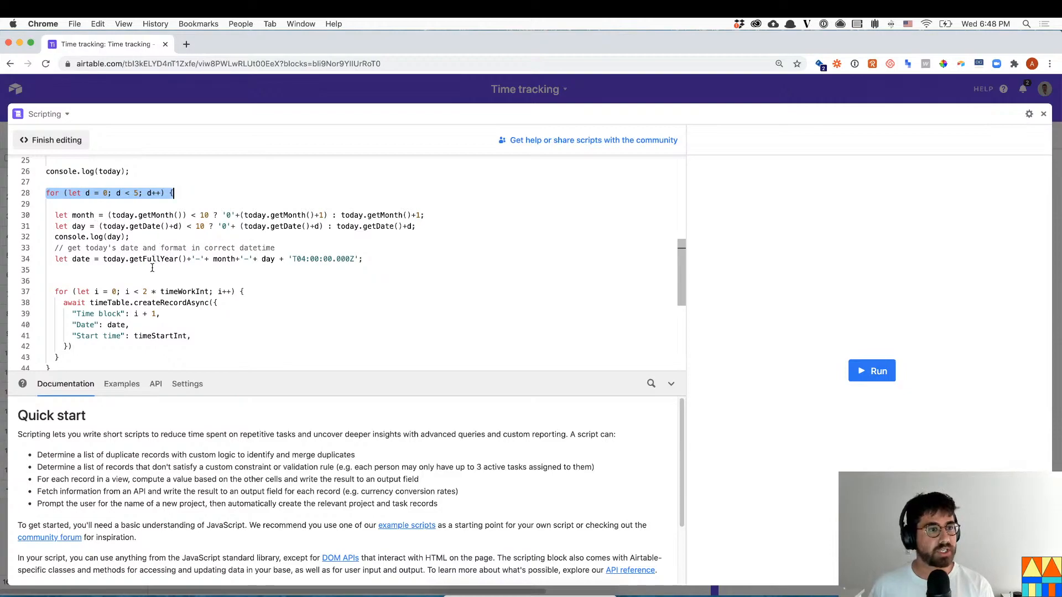
{"action": "scroll", "coordinate": [118, 274], "scroll_direction": "down", "scroll_amount": 1}
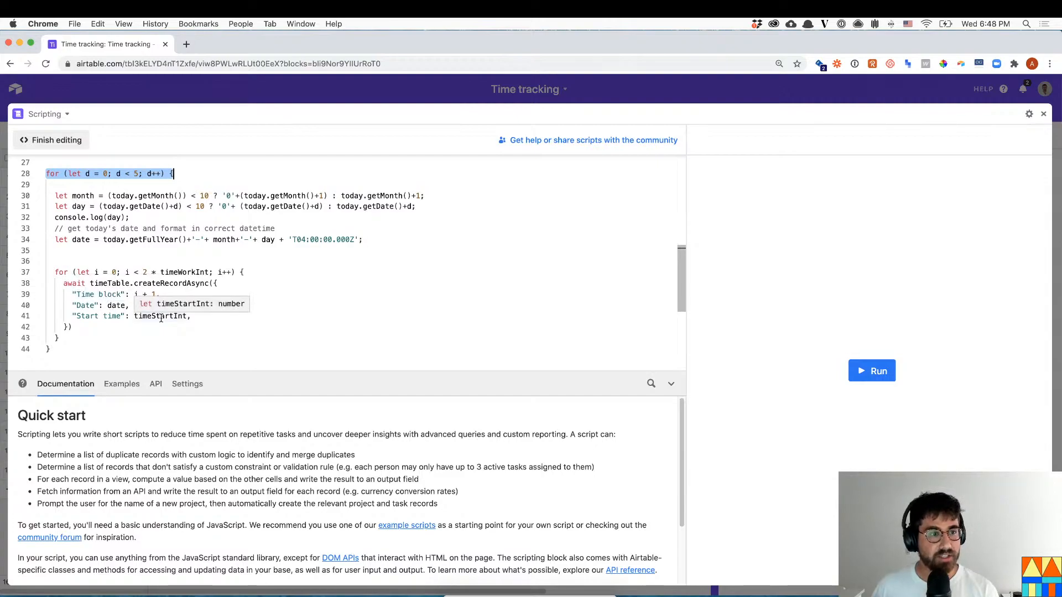
{"action": "left_click", "coordinate": [198, 98]}
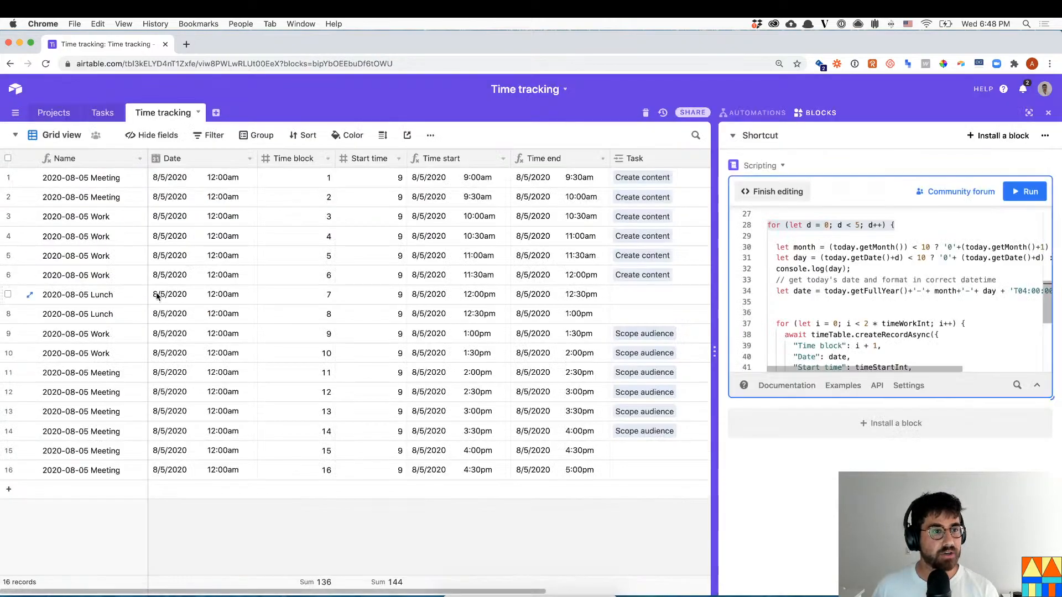
- Check the grid's Time block values, then work in the full-screen editor on the record-creation loop
{"action": "left_click_drag", "start_coordinate": [325, 178], "coordinate": [296, 452]}
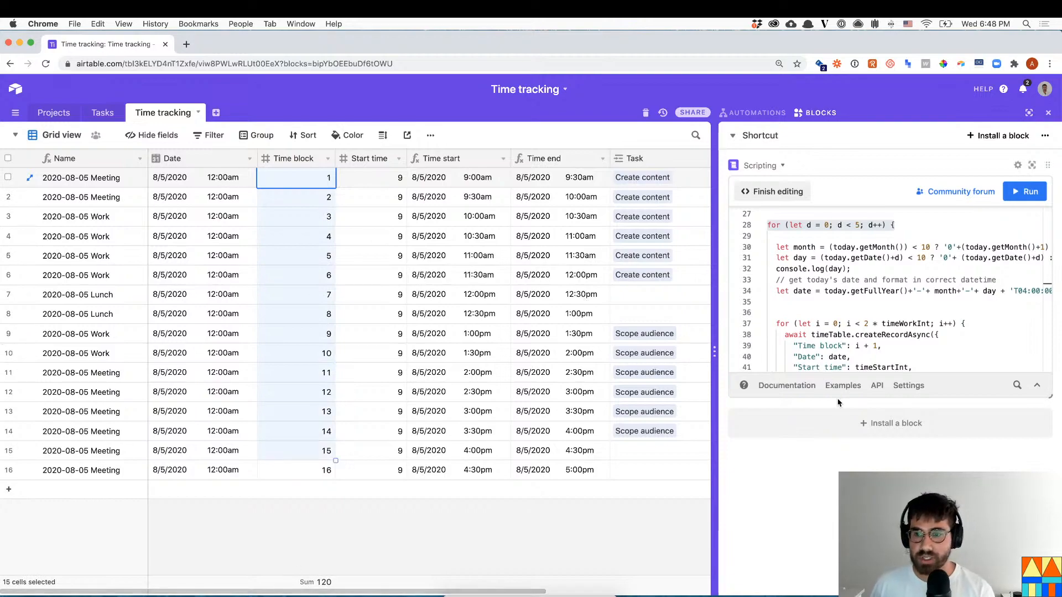
{"action": "left_click", "coordinate": [846, 313]}
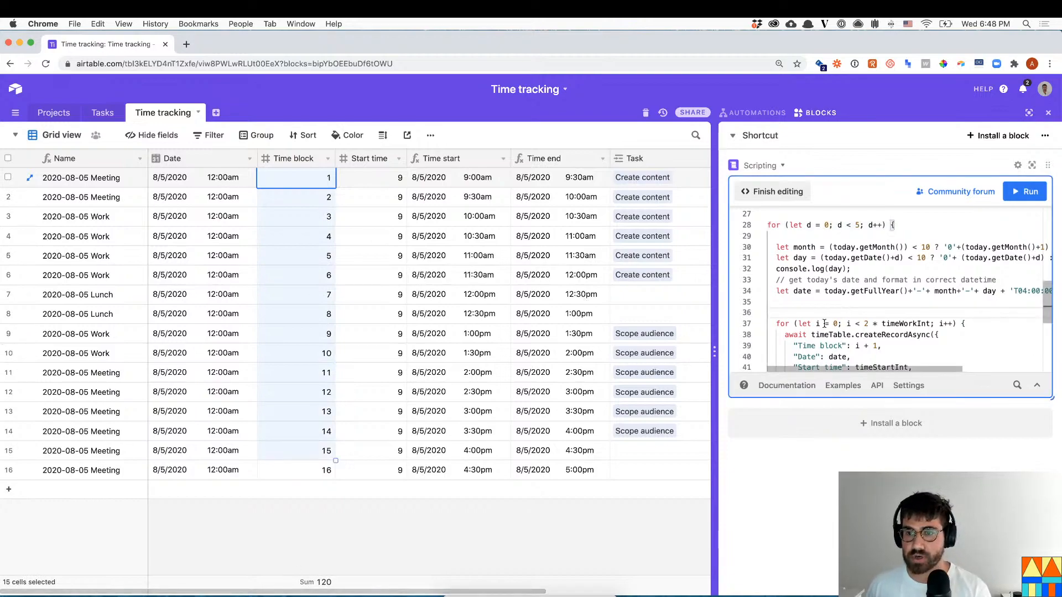
{"action": "left_click", "coordinate": [1032, 165]}
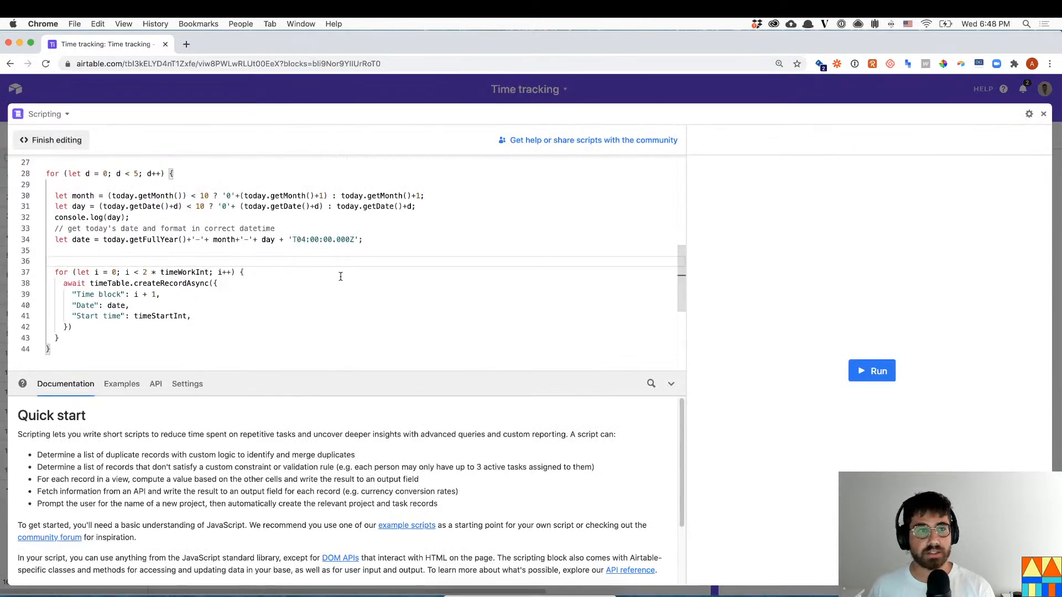
{"action": "scroll", "coordinate": [149, 293], "scroll_direction": "up", "scroll_amount": 1}
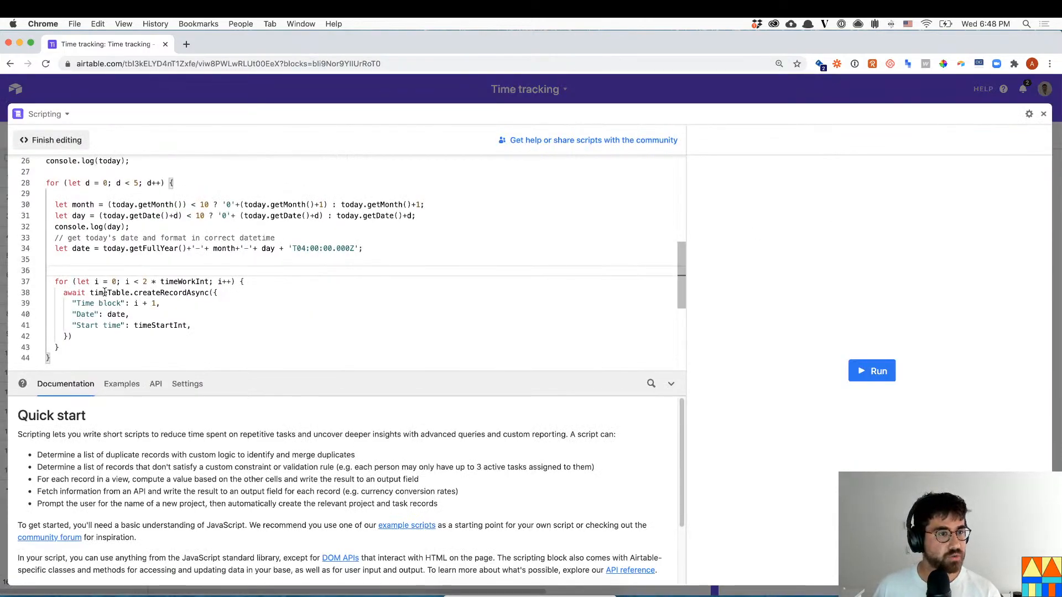
{"action": "scroll", "coordinate": [107, 289], "scroll_direction": "up", "scroll_amount": 10}
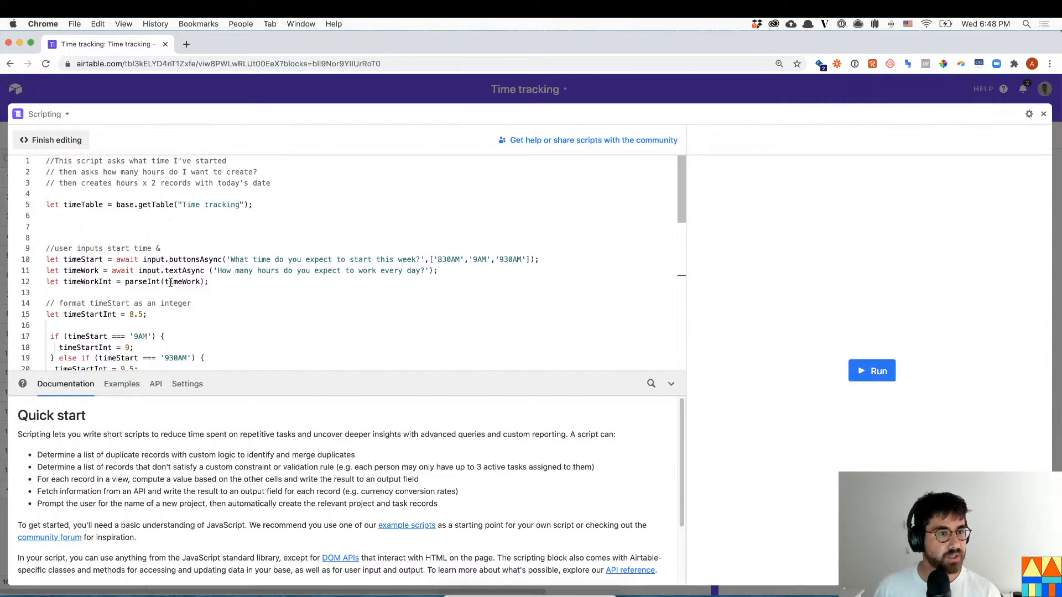
{"action": "scroll", "coordinate": [121, 288], "scroll_direction": "down", "scroll_amount": 2}
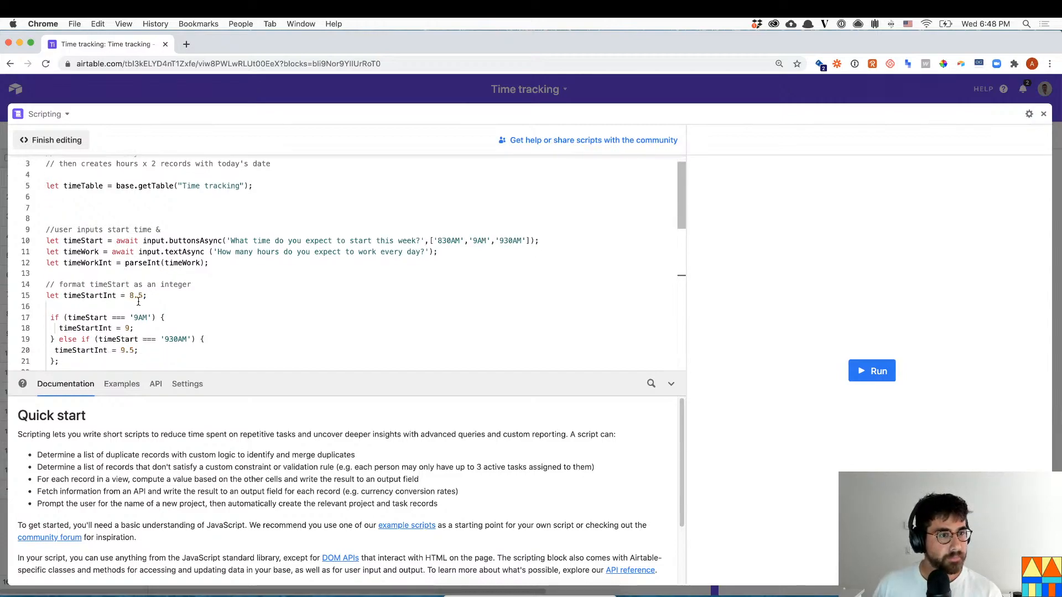
{"action": "scroll", "coordinate": [139, 301], "scroll_direction": "down", "scroll_amount": 8}
{"action": "scroll", "coordinate": [287, 321], "scroll_direction": "down", "scroll_amount": 3}
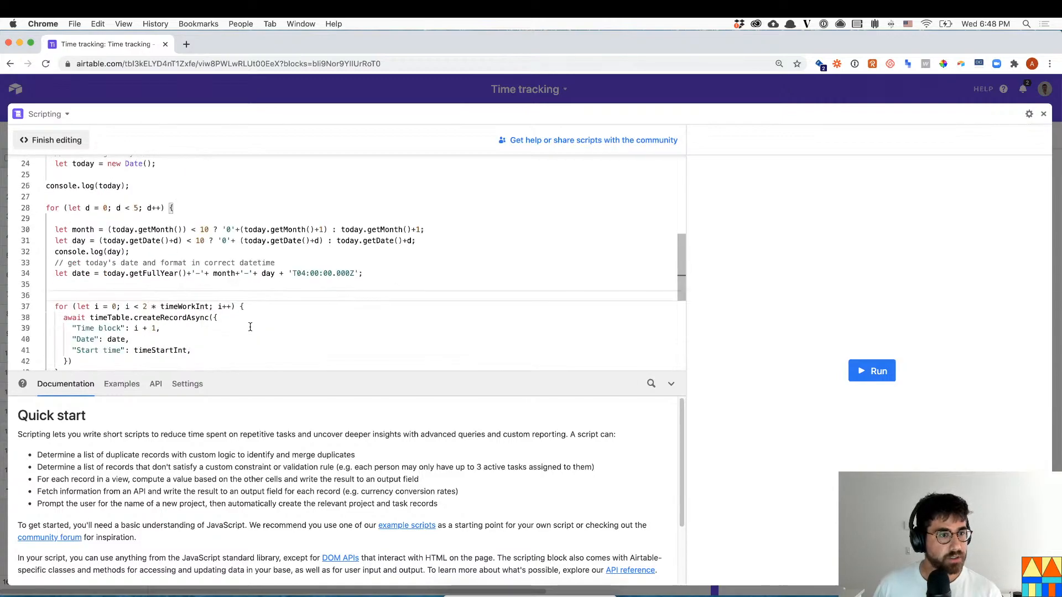
{"action": "scroll", "coordinate": [269, 302], "scroll_direction": "down", "scroll_amount": 2}
{"action": "left_click", "coordinate": [108, 289]}
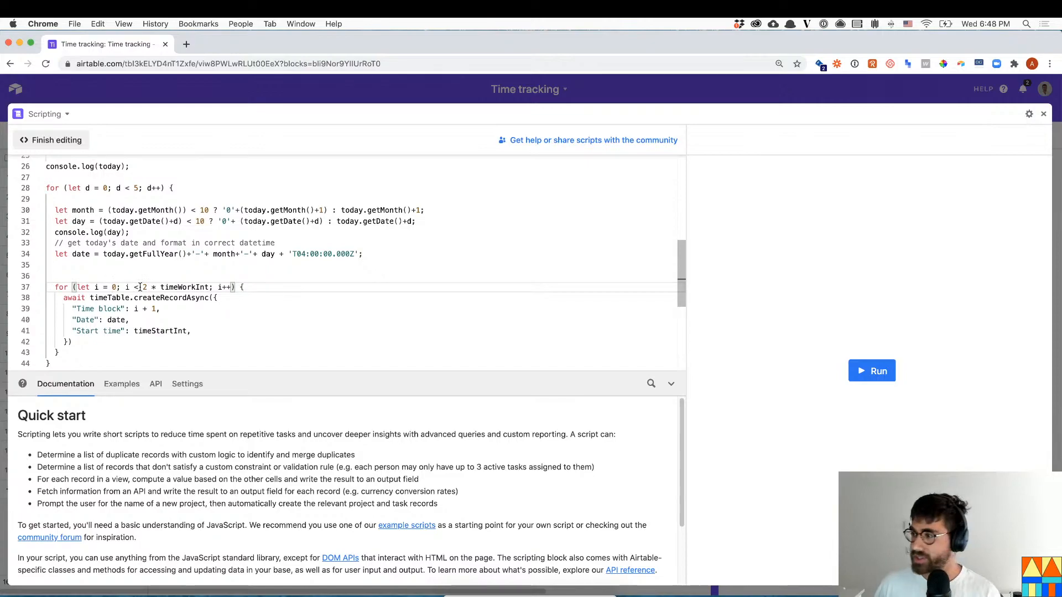
{"action": "scroll", "coordinate": [192, 283], "scroll_direction": "down", "scroll_amount": 1}
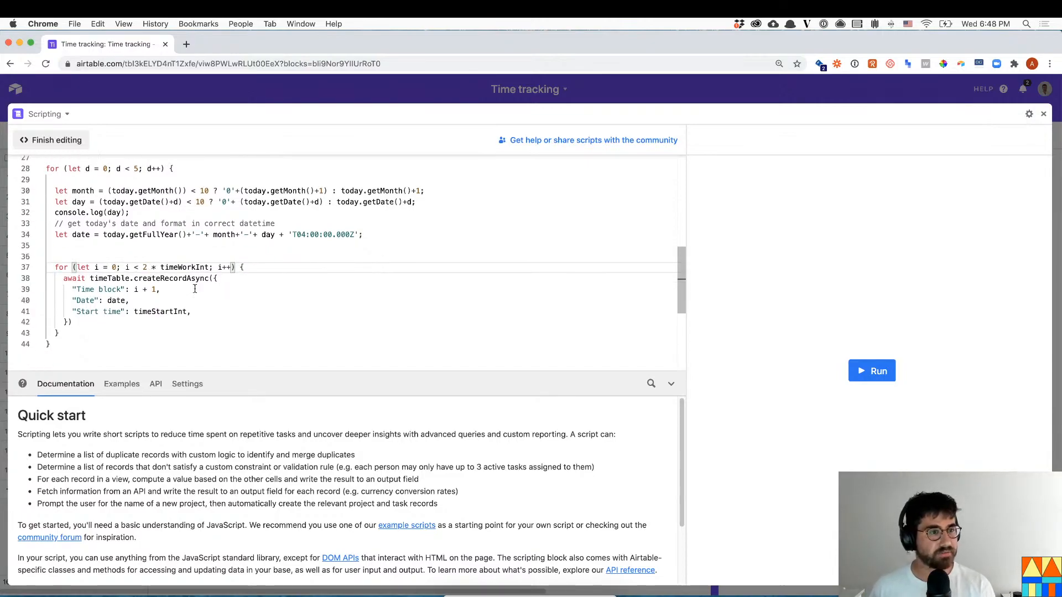
{"action": "left_click", "coordinate": [203, 306]}
- Run the script with a 9AM week start and 9 working hours per day
{"action": "left_click", "coordinate": [860, 371]}
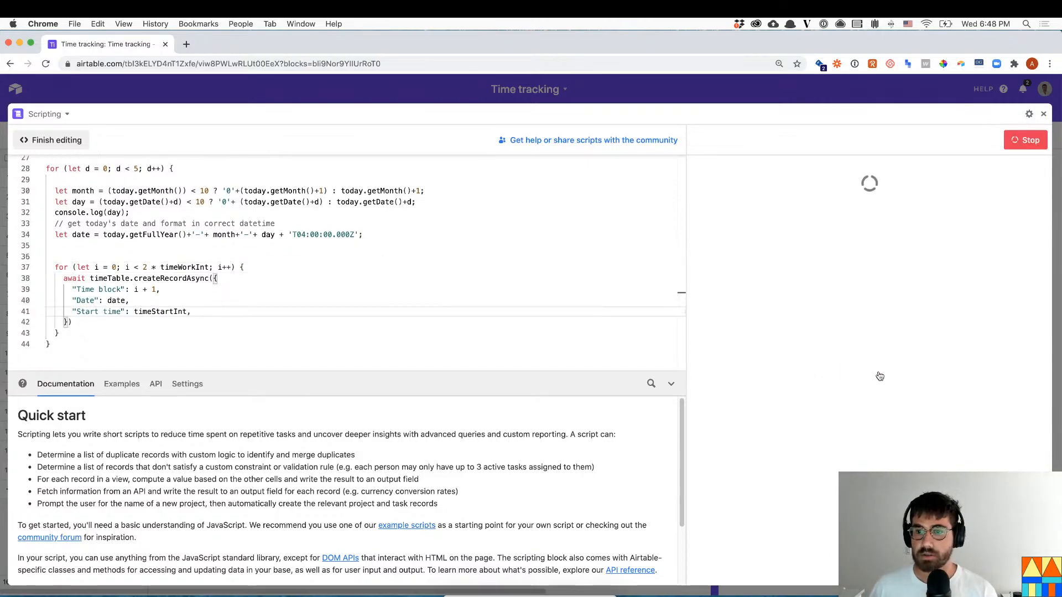
{"action": "left_click", "coordinate": [756, 190]}
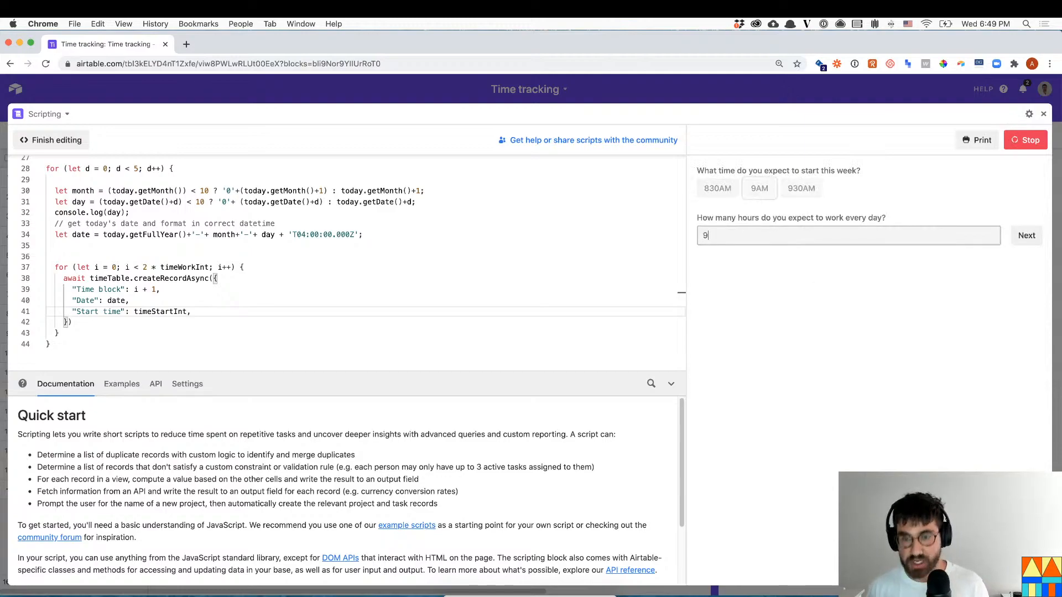
{"action": "left_click", "coordinate": [1028, 237]}
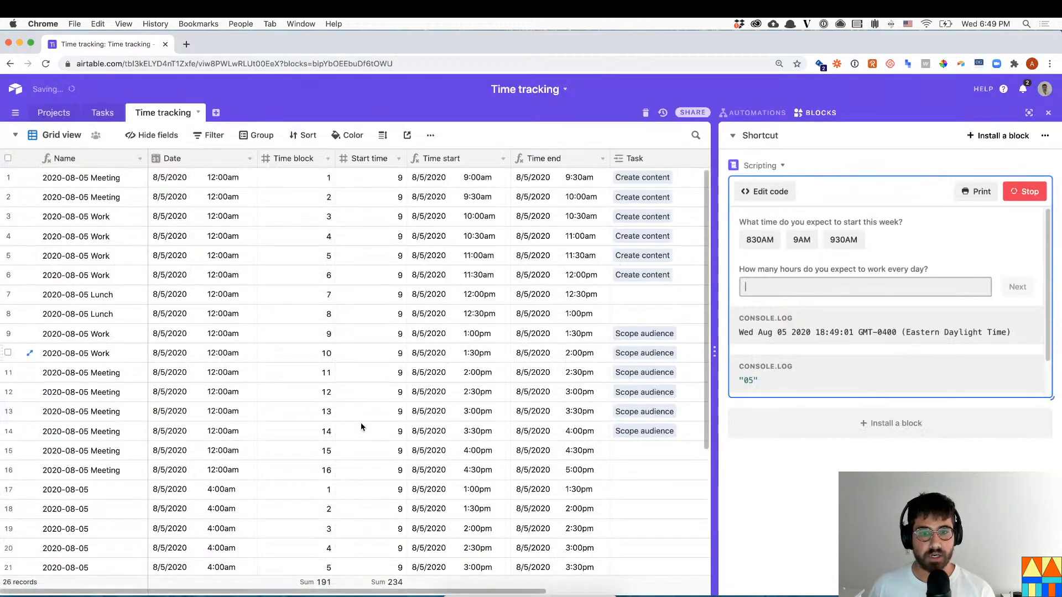
- Inspect the generated 4:00am records, stop the script, and copy a 12:00am date
{"action": "scroll", "coordinate": [360, 422], "scroll_direction": "down", "scroll_amount": 5}
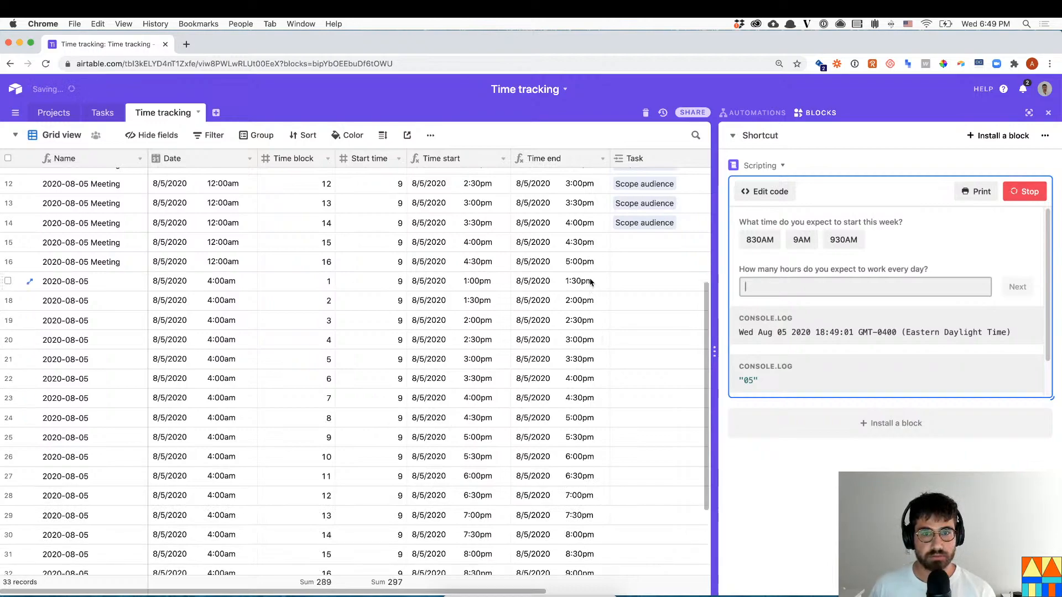
{"action": "left_click", "coordinate": [233, 284]}
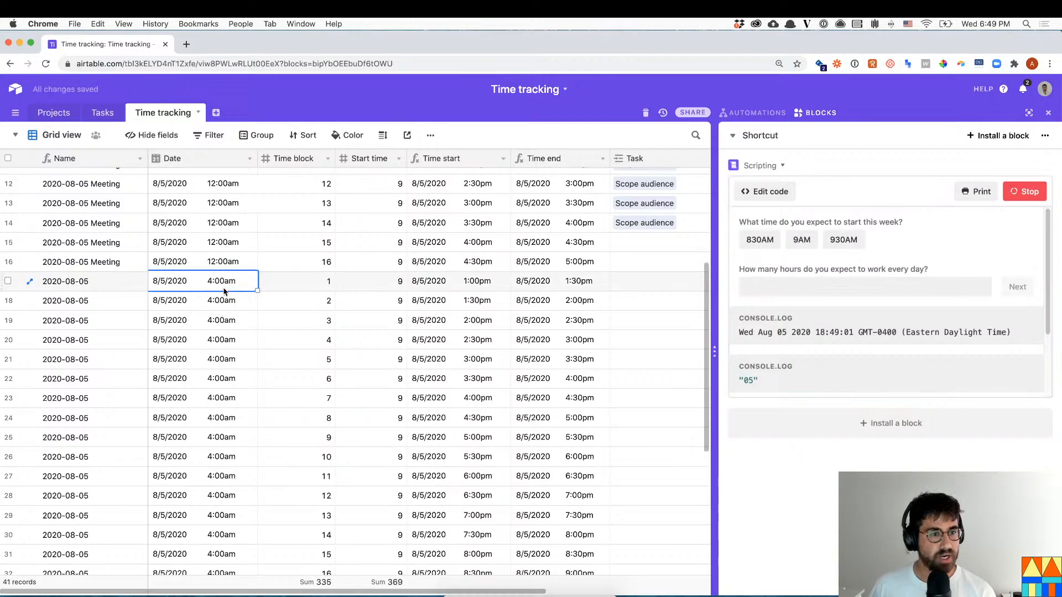
{"action": "scroll", "coordinate": [243, 303], "scroll_direction": "down", "scroll_amount": 5}
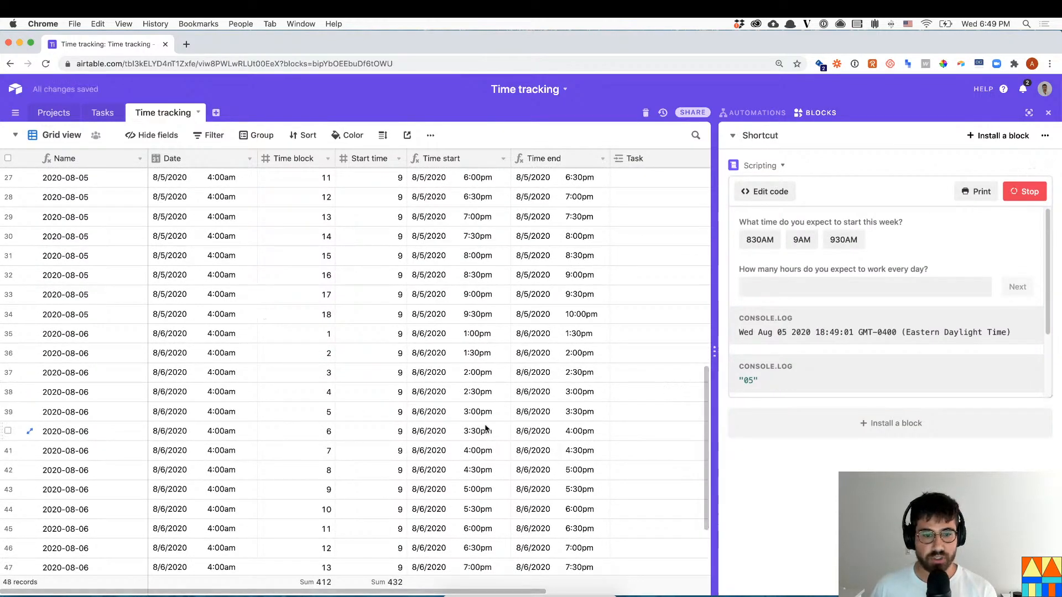
{"action": "scroll", "coordinate": [485, 429], "scroll_direction": "down", "scroll_amount": 3}
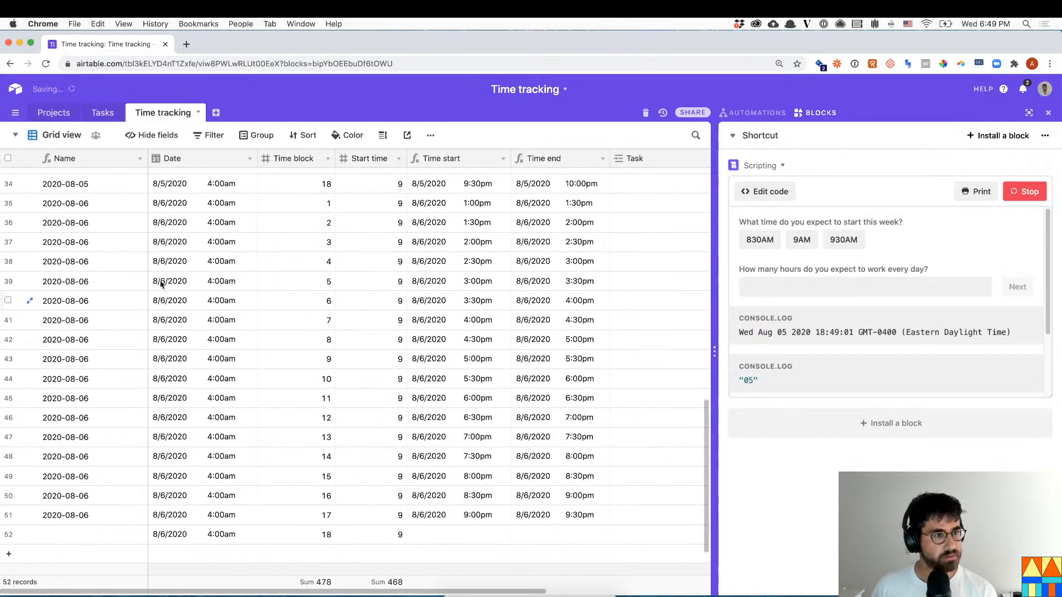
{"action": "scroll", "coordinate": [169, 293], "scroll_direction": "up", "scroll_amount": 12}
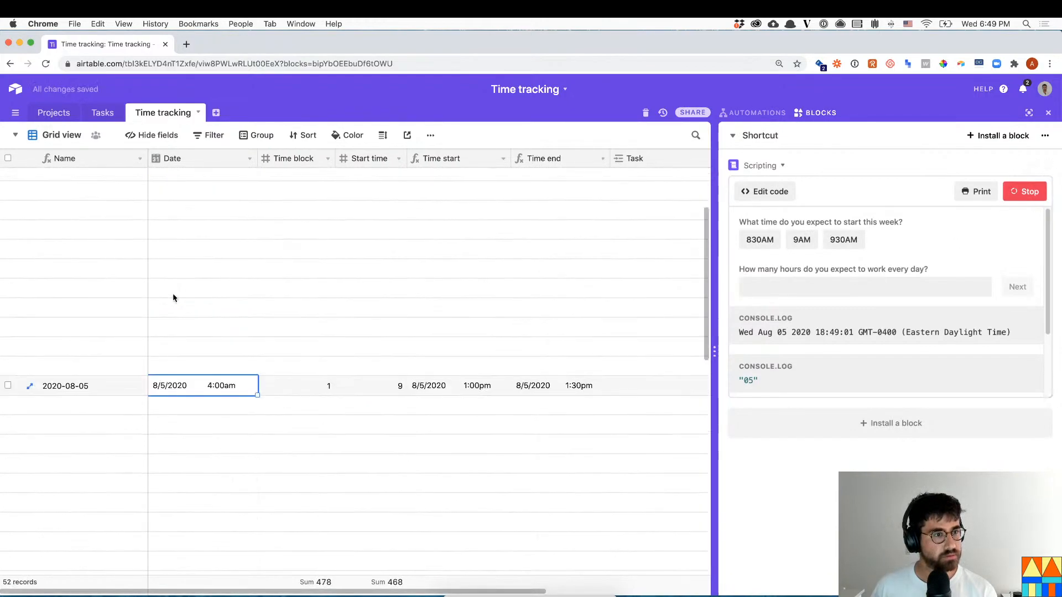
{"action": "left_click", "coordinate": [1020, 192]}
{"action": "scroll", "coordinate": [194, 399], "scroll_direction": "down", "scroll_amount": 2}
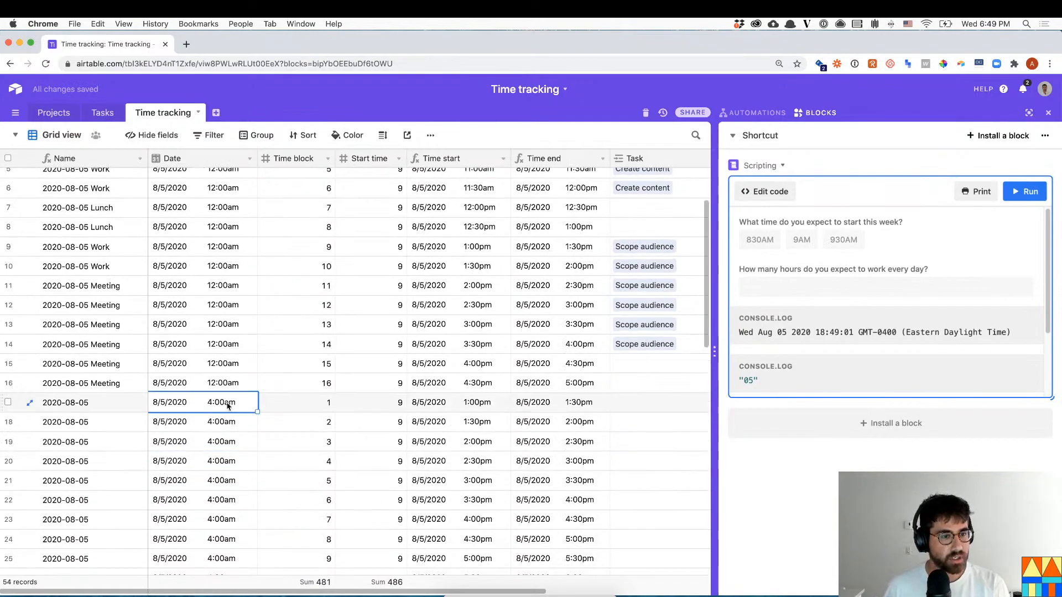
{"action": "scroll", "coordinate": [852, 303], "scroll_direction": "down", "scroll_amount": 3}
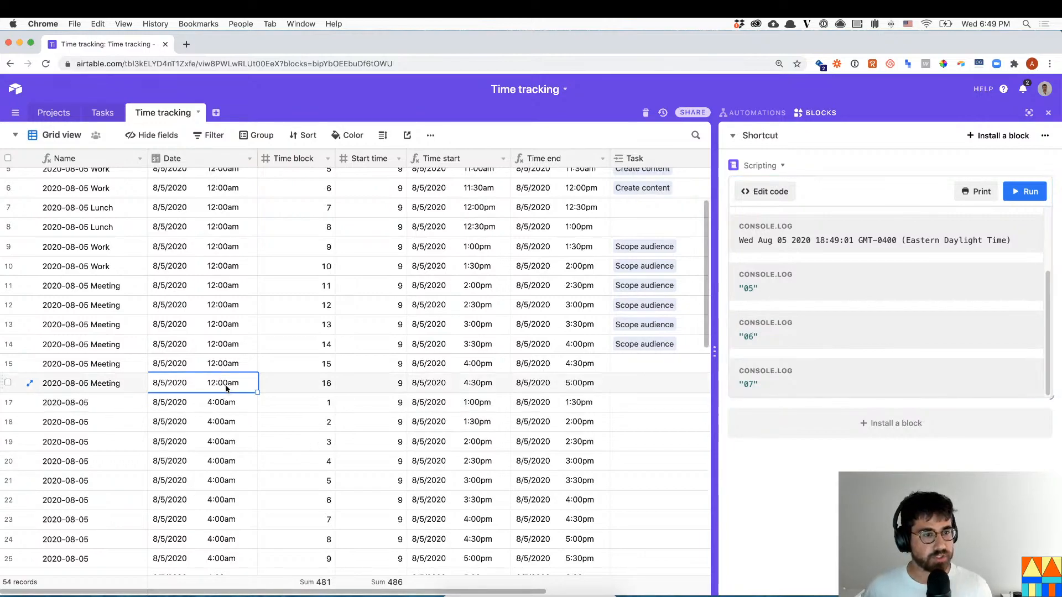
{"action": "key", "text": "super+c"}
- Select the 18 duplicate 2020-08-05 records in rows 17–34 and delete them
{"action": "left_click_drag", "start_coordinate": [225, 403], "coordinate": [217, 300]}
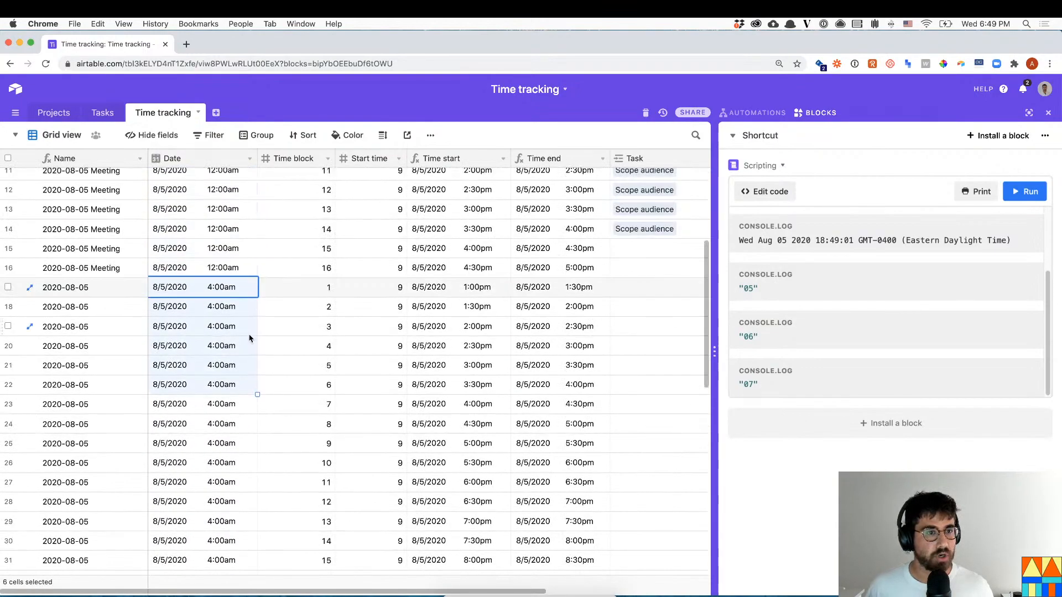
{"action": "scroll", "coordinate": [250, 338], "scroll_direction": "up", "scroll_amount": 1}
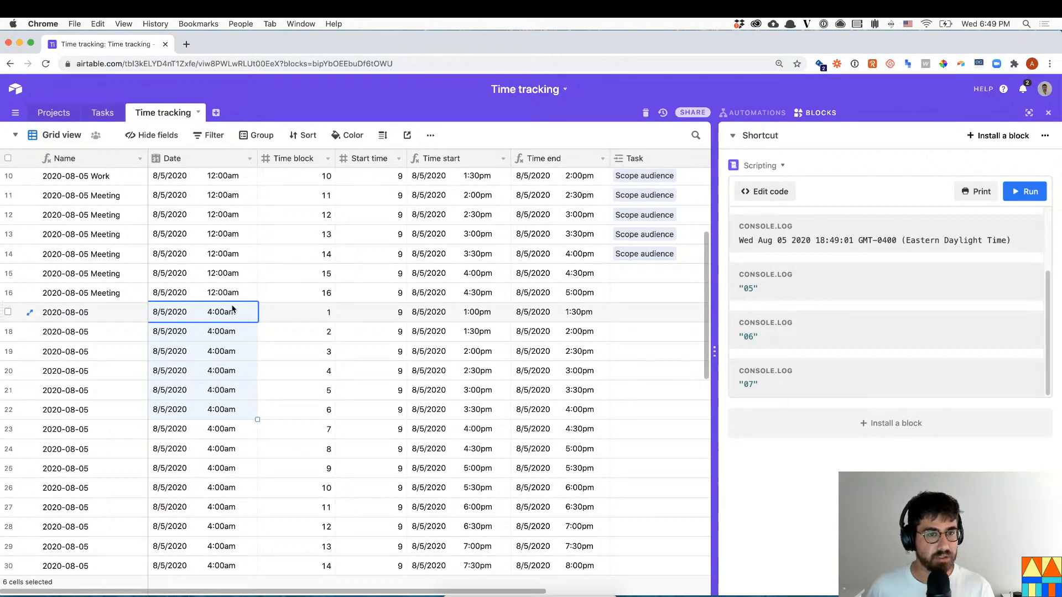
{"action": "left_click_drag", "start_coordinate": [246, 317], "coordinate": [208, 504]}
{"action": "right_click", "coordinate": [214, 504]}
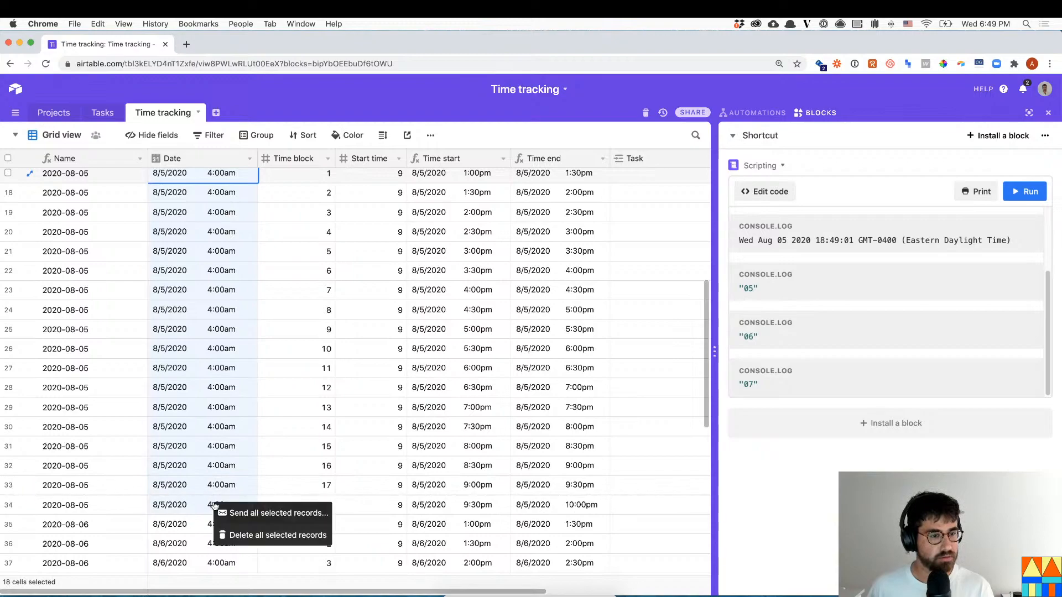
{"action": "left_click", "coordinate": [270, 534]}
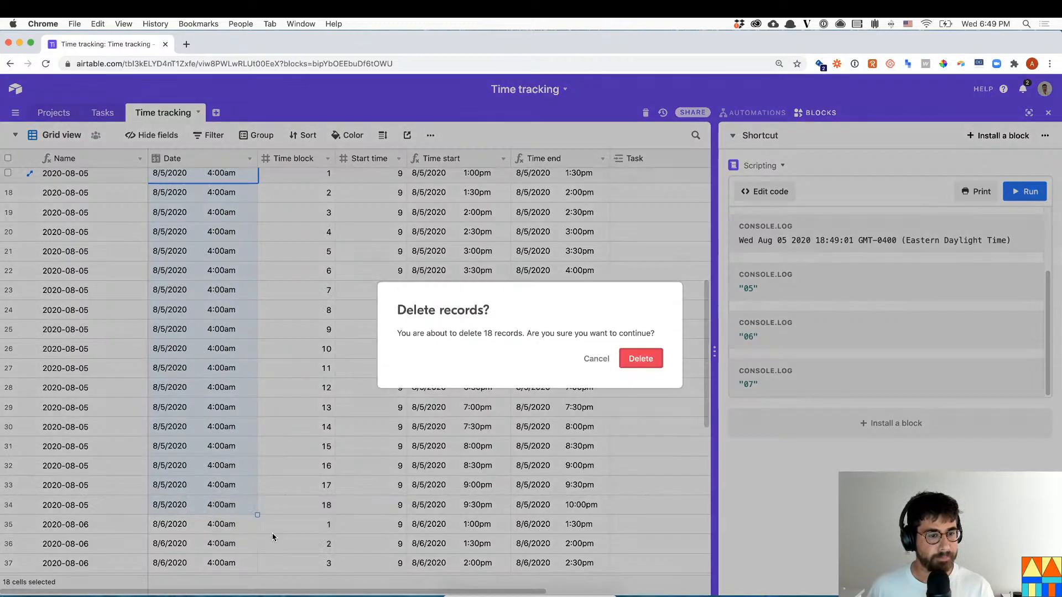
{"action": "left_click", "coordinate": [648, 360]}
{"action": "scroll", "coordinate": [242, 330], "scroll_direction": "up", "scroll_amount": 5}
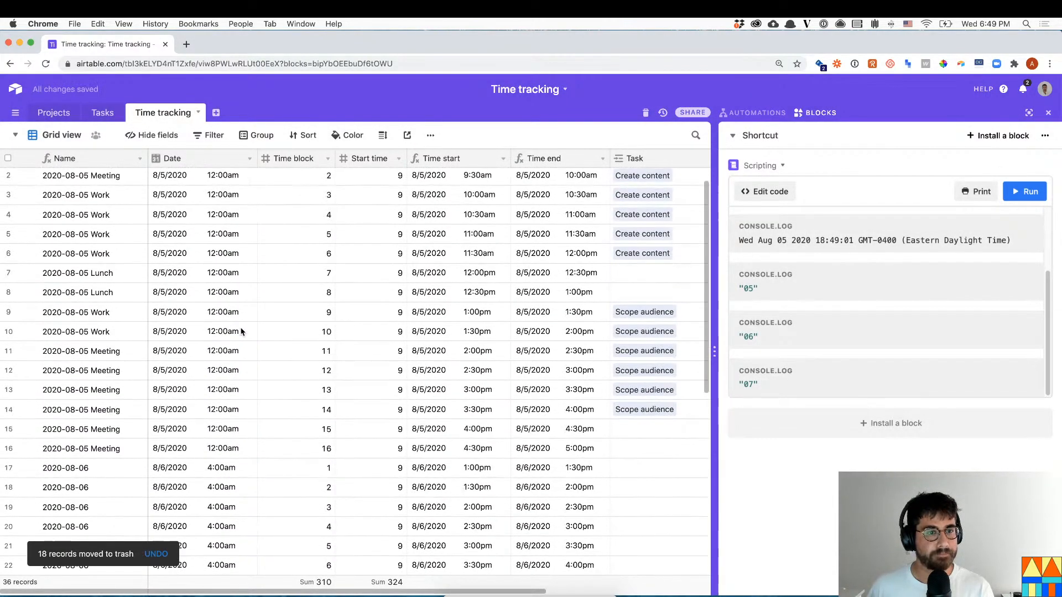
{"action": "scroll", "coordinate": [244, 370], "scroll_direction": "up", "scroll_amount": 2}
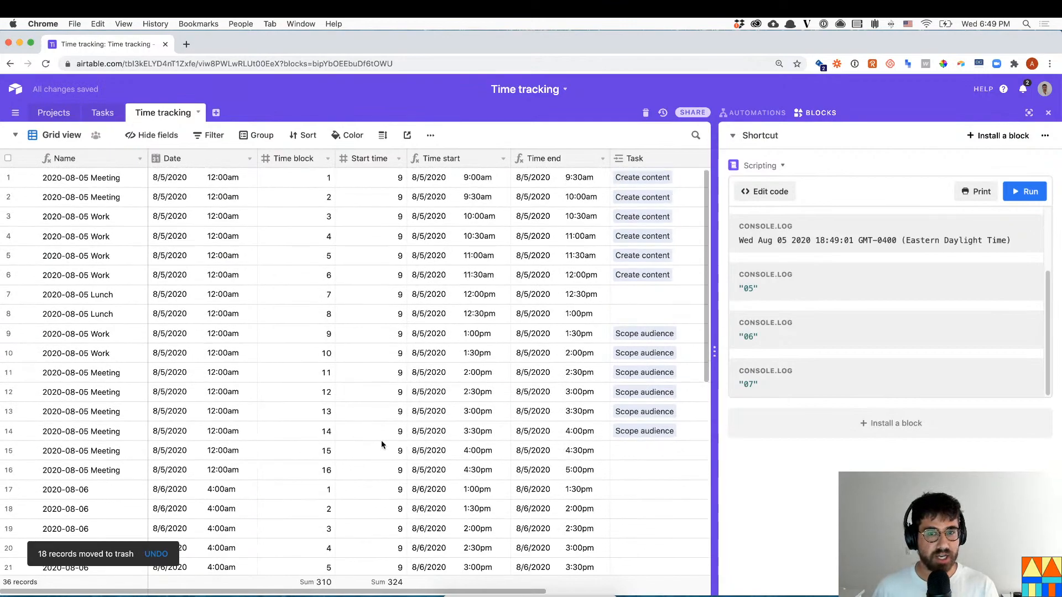
{"action": "scroll", "coordinate": [380, 440], "scroll_direction": "down", "scroll_amount": 2}
- Set row 17's date to 12:00am and paste it over the Date cells of rows 17–34
{"action": "left_click", "coordinate": [213, 454]}
{"action": "left_click", "coordinate": [241, 452]}
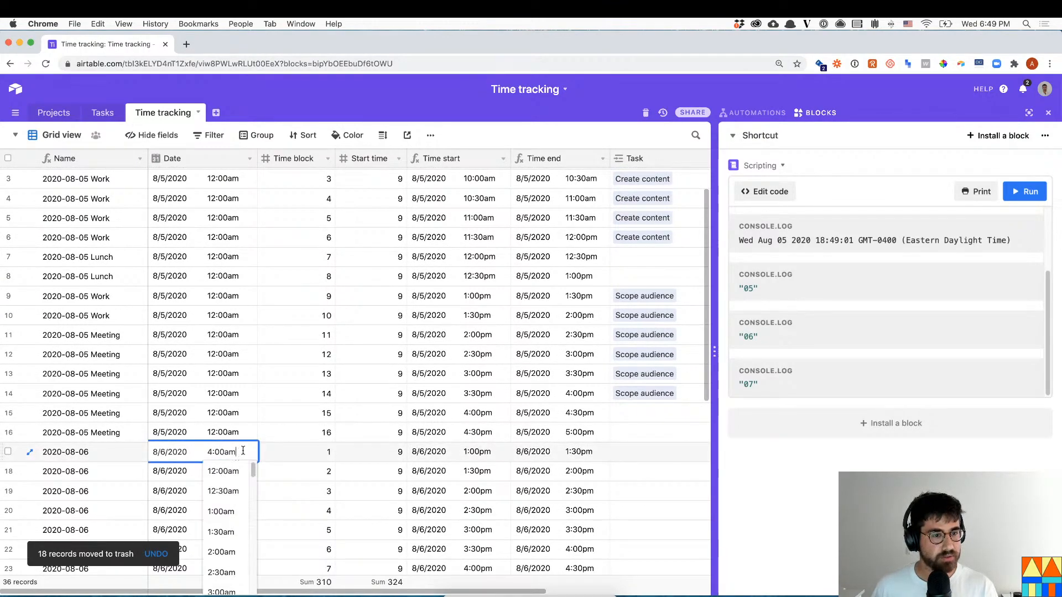
{"action": "left_click", "coordinate": [232, 480]}
{"action": "key", "text": "ctrl+c"}
{"action": "scroll", "coordinate": [233, 472], "scroll_direction": "down", "scroll_amount": 3}
{"action": "scroll", "coordinate": [233, 471], "scroll_direction": "down", "scroll_amount": 8}
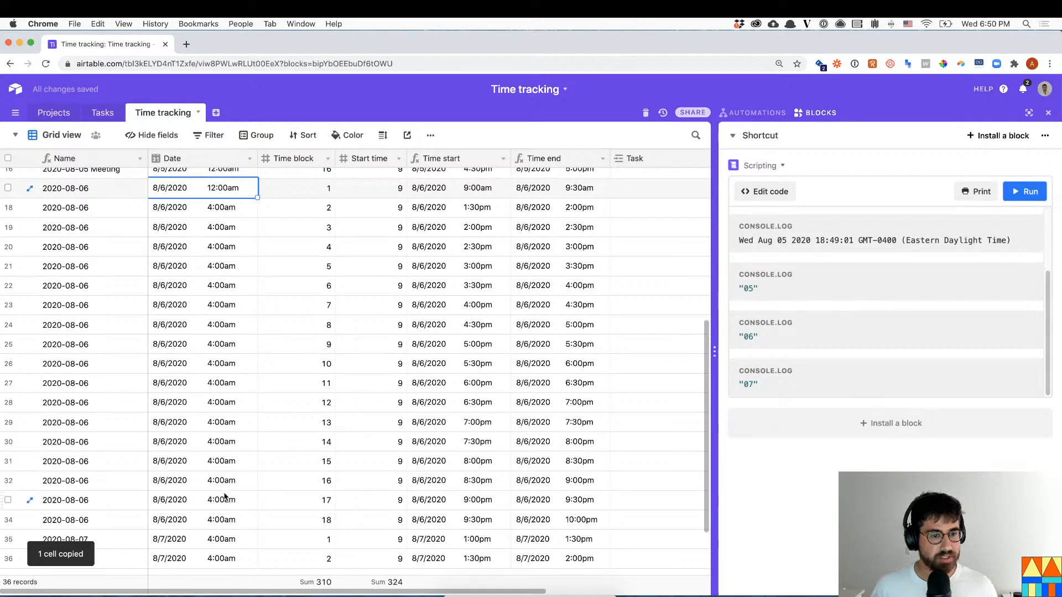
{"action": "left_click", "coordinate": [217, 526], "text": "shift"}
{"action": "key", "text": "ctrl+v"}
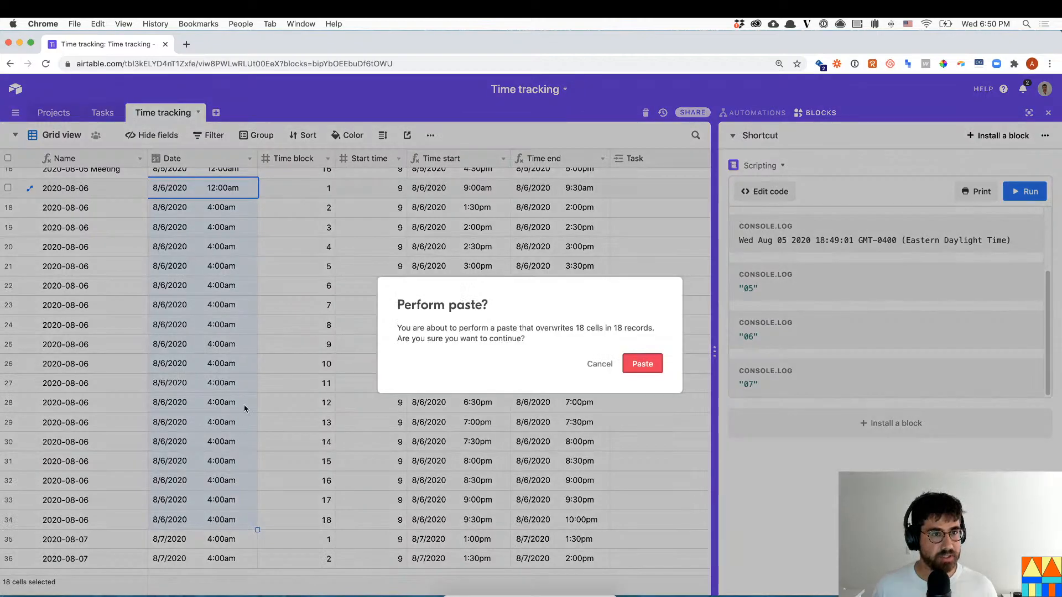
{"action": "left_click", "coordinate": [642, 364]}
- Set row 35's date to 12:00am and copy it into row 36
{"action": "scroll", "coordinate": [236, 506], "scroll_direction": "down", "scroll_amount": 1}
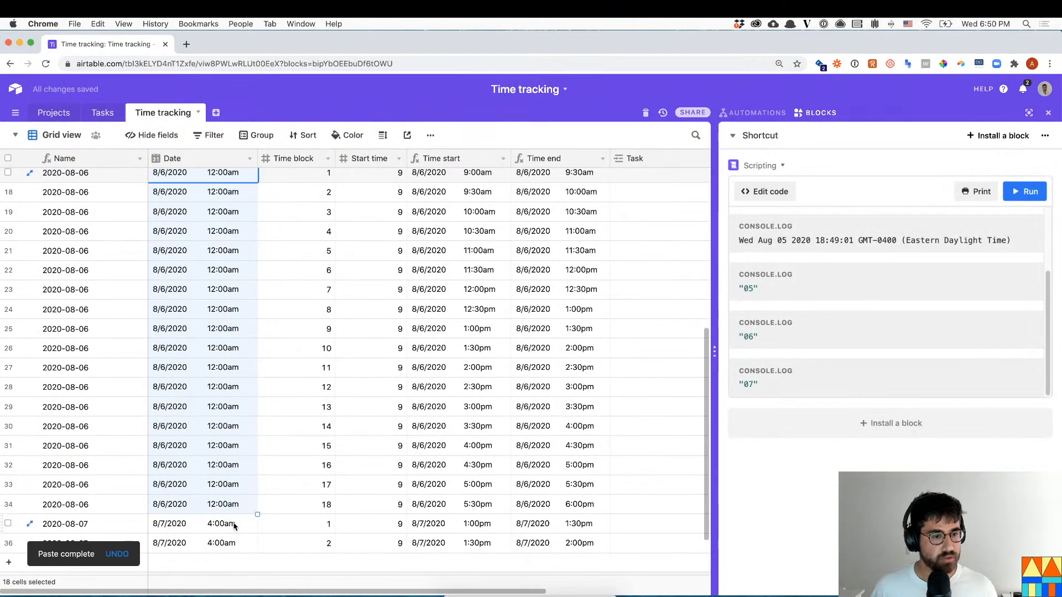
{"action": "double_click", "coordinate": [234, 526]}
{"action": "left_click", "coordinate": [248, 431]}
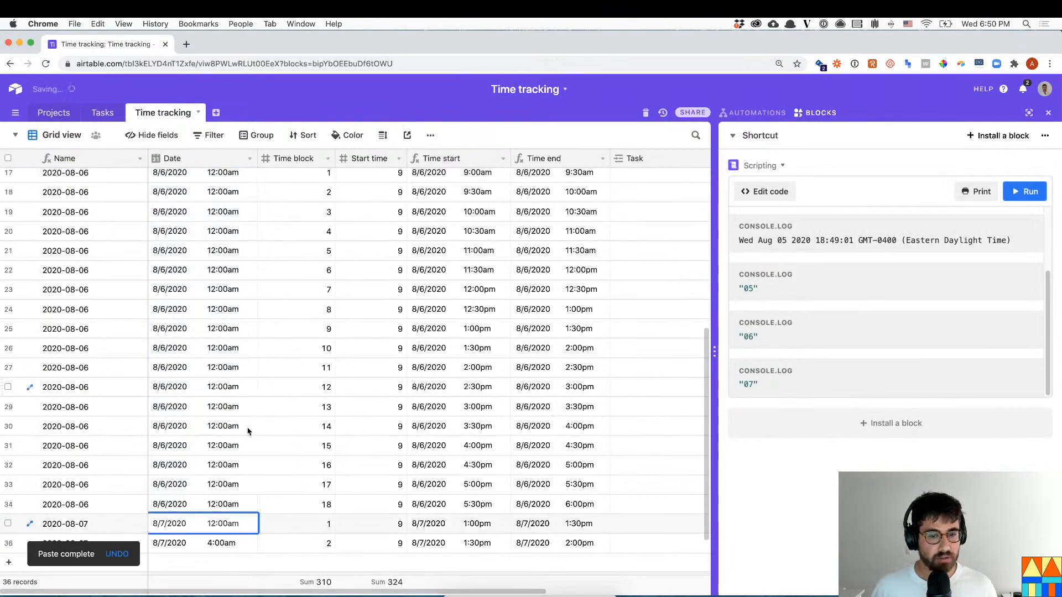
{"action": "scroll", "coordinate": [248, 431], "scroll_direction": "down", "scroll_amount": 1}
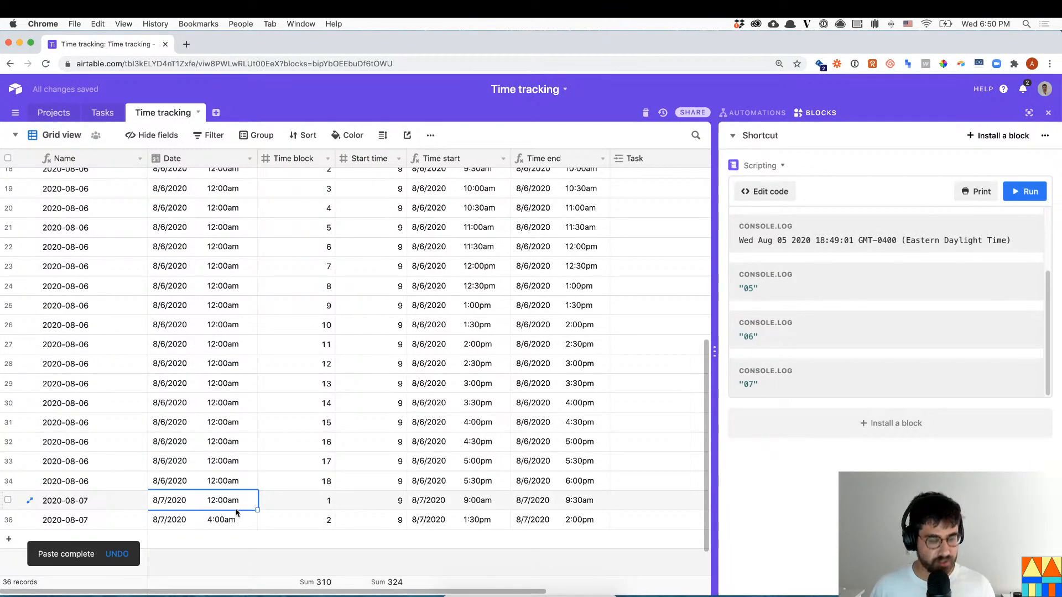
{"action": "key", "text": "super+c"}
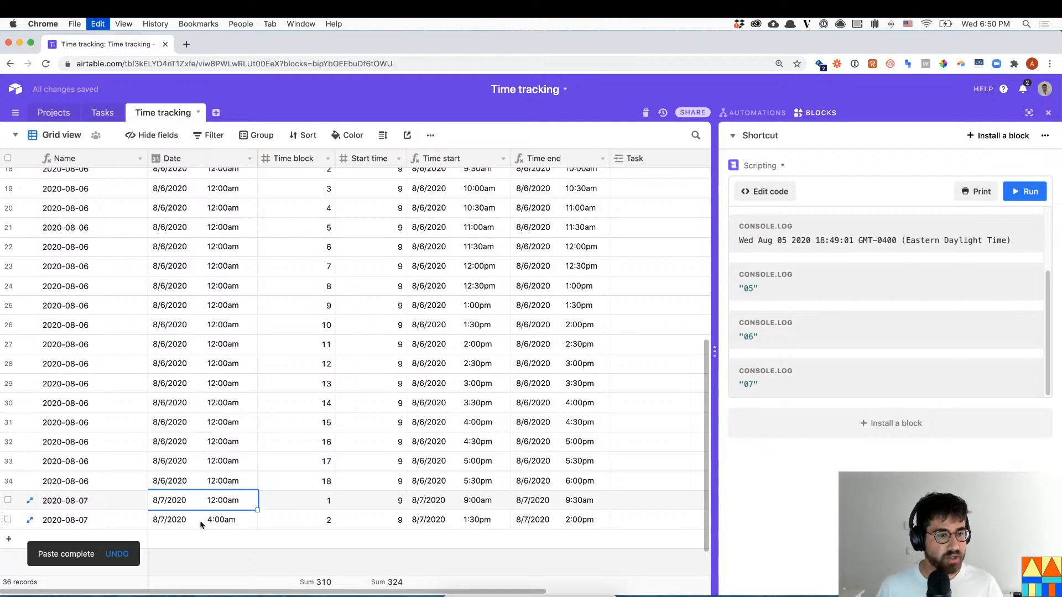
{"action": "left_click", "coordinate": [218, 519]}
{"action": "key", "text": "super+v"}
- Paste Time block values 3–18 into new records at the bottom of the table
{"action": "scroll", "coordinate": [227, 515], "scroll_direction": "down", "scroll_amount": 1}
{"action": "left_click_drag", "start_coordinate": [295, 465], "coordinate": [310, 299]}
{"action": "key", "text": "super+c"}
{"action": "scroll", "coordinate": [321, 431], "scroll_direction": "down", "scroll_amount": 4}
{"action": "left_click", "coordinate": [311, 495]}
{"action": "key", "text": "super+v"}
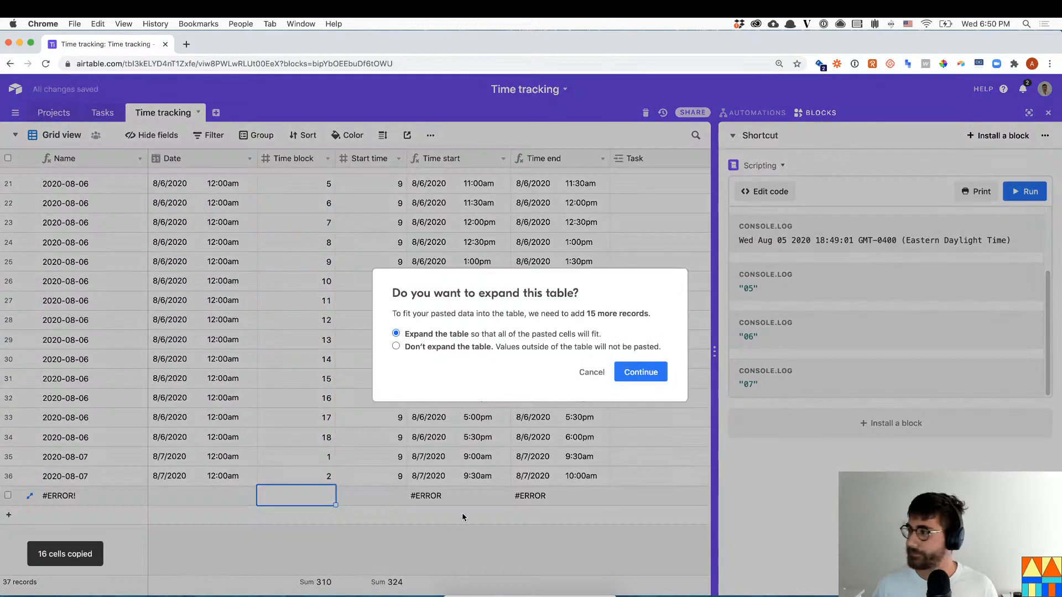
{"action": "left_click", "coordinate": [651, 373]}
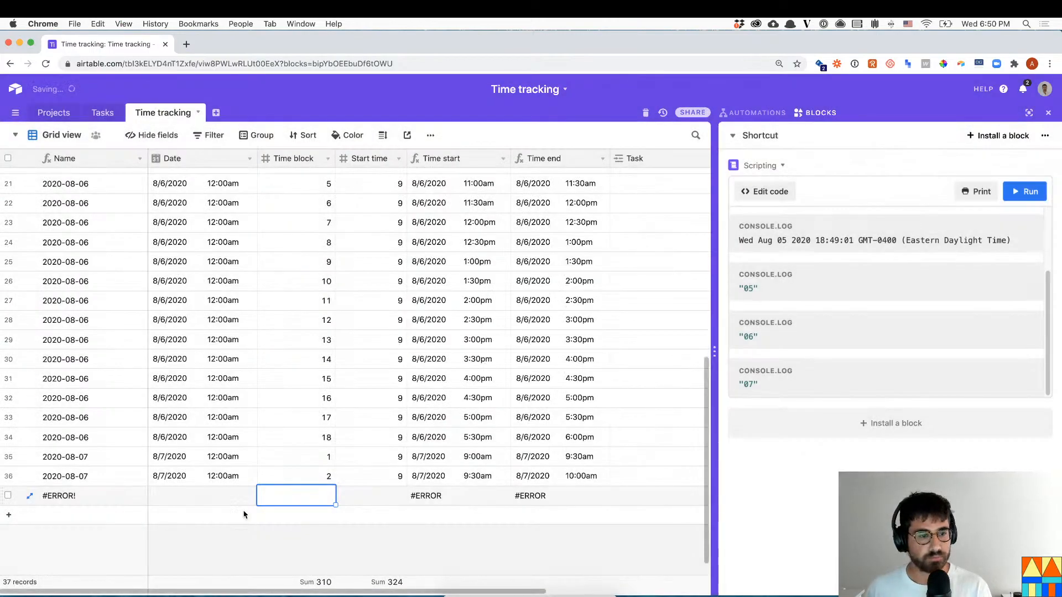
- Fill the Date of rows 37–52 with 8/7/2020 12:00am
{"action": "left_click", "coordinate": [187, 476]}
{"action": "key", "text": "super+c"}
{"action": "left_click", "coordinate": [187, 496]}
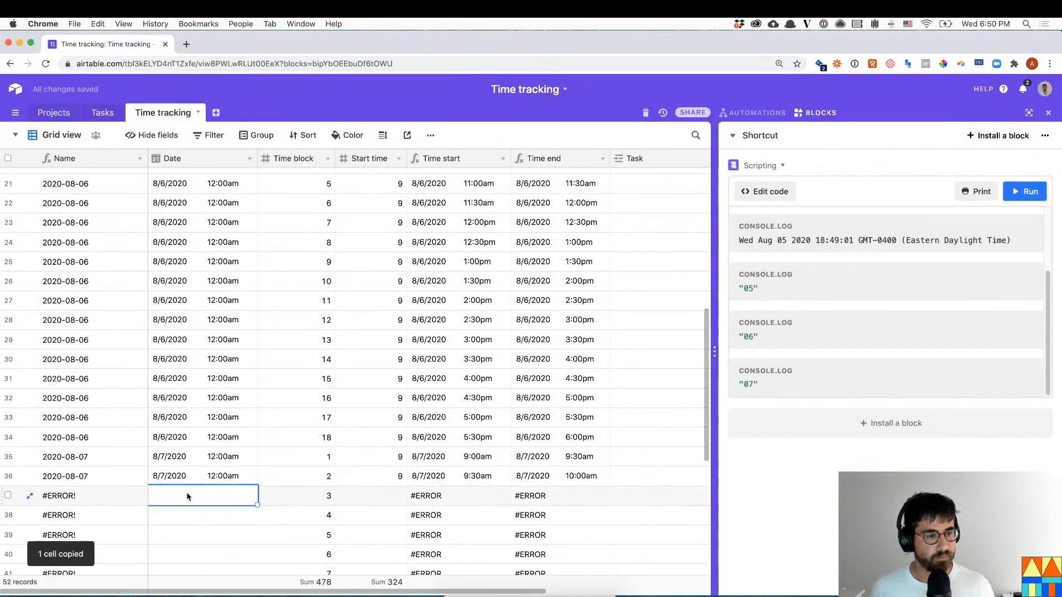
{"action": "key", "text": "super+shift+Down"}
{"action": "key", "text": "super+v"}
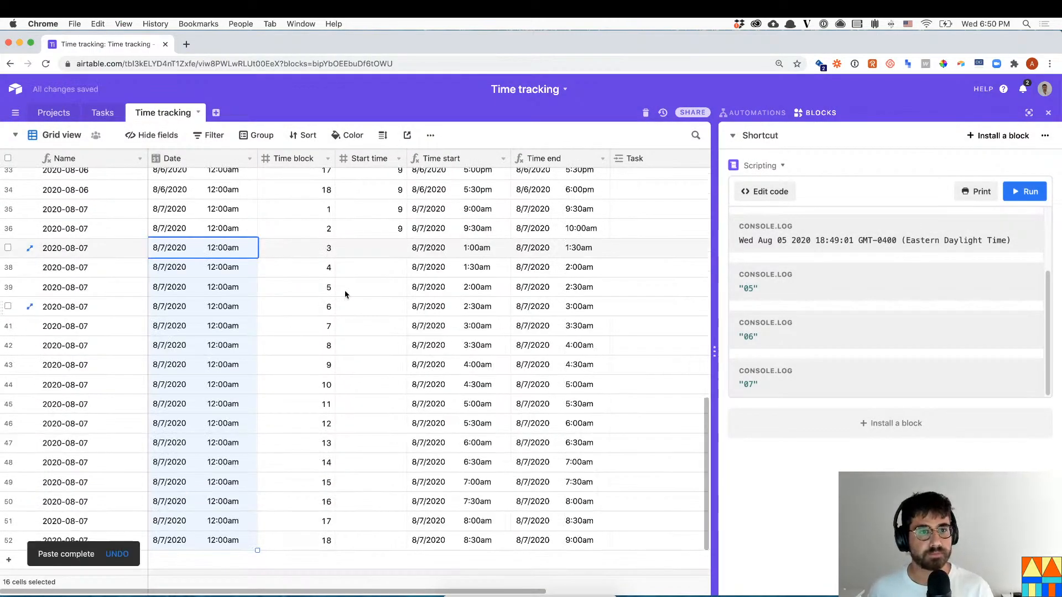
- Give rows 37–52 a Start time of 9 and widen the grid to show more fields
{"action": "left_click", "coordinate": [392, 248]}
{"action": "type", "text": "9"}
{"action": "key", "text": "Return"}
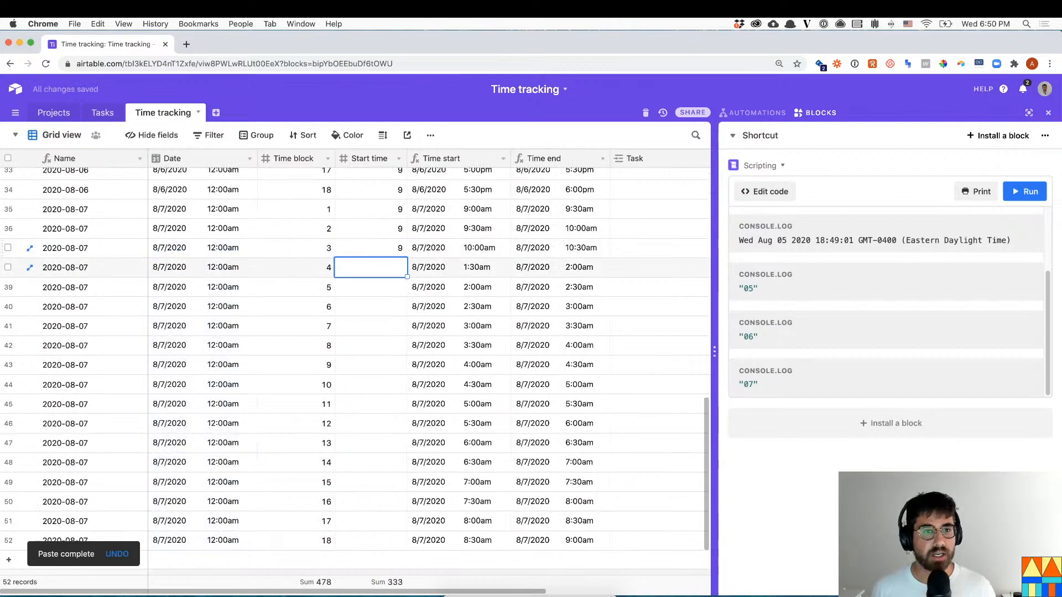
{"action": "key", "text": "Up"}
{"action": "key", "text": "super+c"}
{"action": "key", "text": "super+shift+Down"}
{"action": "key", "text": "super+v"}
{"action": "key", "text": "Right"}
{"action": "scroll", "coordinate": [354, 371], "scroll_direction": "up", "scroll_amount": 10}
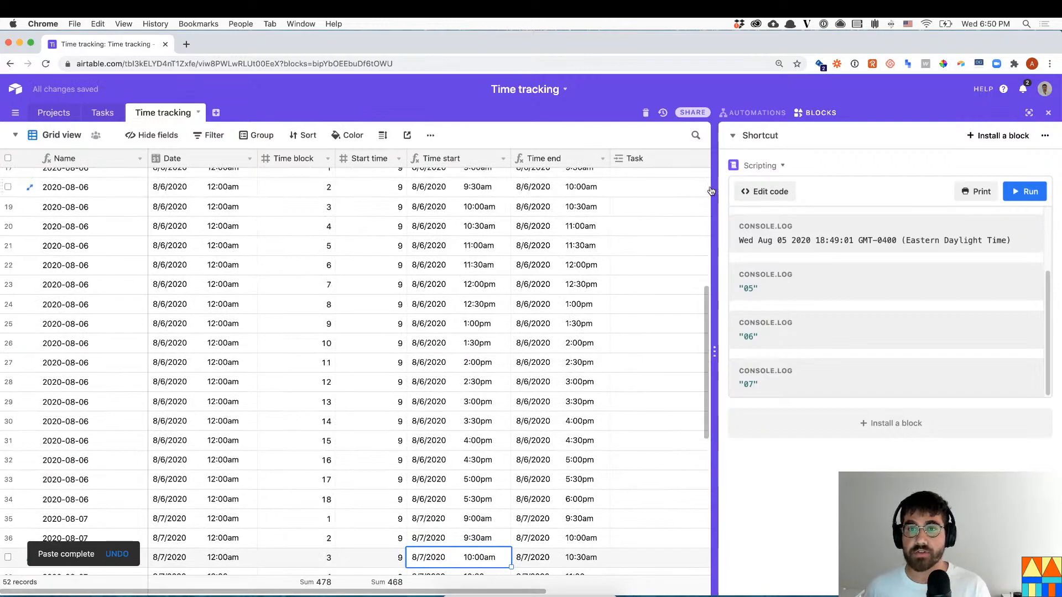
{"action": "left_click", "coordinate": [709, 189]}
{"action": "left_click_drag", "start_coordinate": [715, 195], "coordinate": [826, 212]}
- Link the What is Airtable? task to row 17 and set its type to Work
{"action": "scroll", "coordinate": [708, 267], "scroll_direction": "up", "scroll_amount": 1}
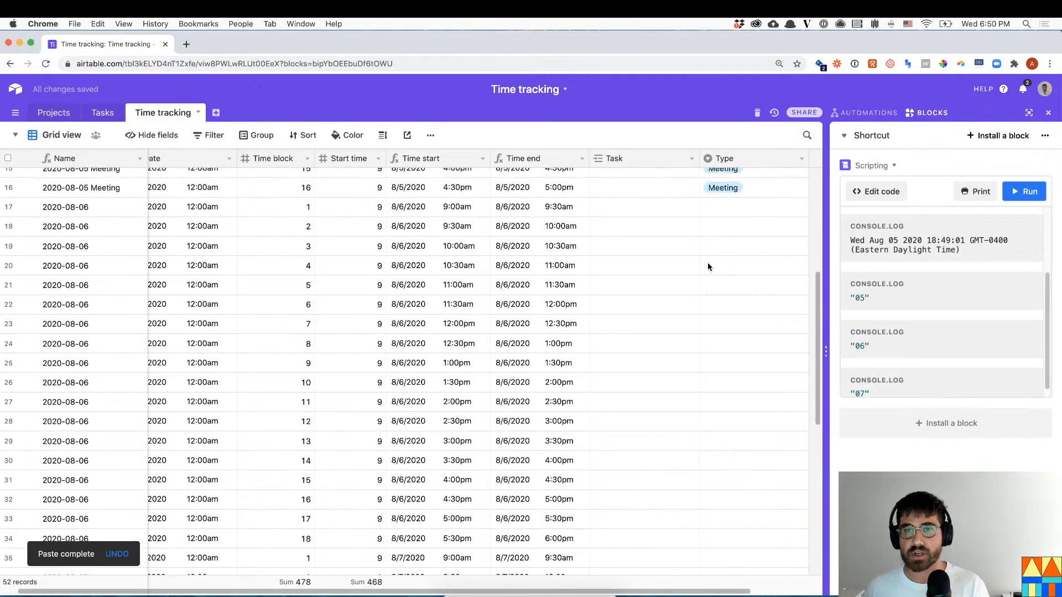
{"action": "scroll", "coordinate": [707, 267], "scroll_direction": "up", "scroll_amount": 5}
{"action": "left_click", "coordinate": [650, 381]}
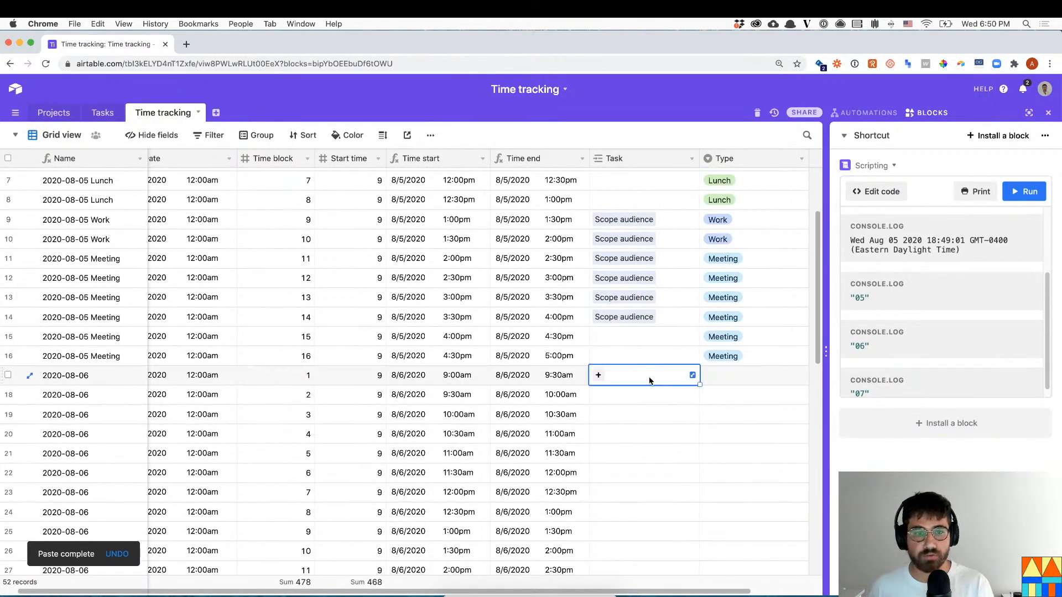
{"action": "left_click", "coordinate": [597, 374]}
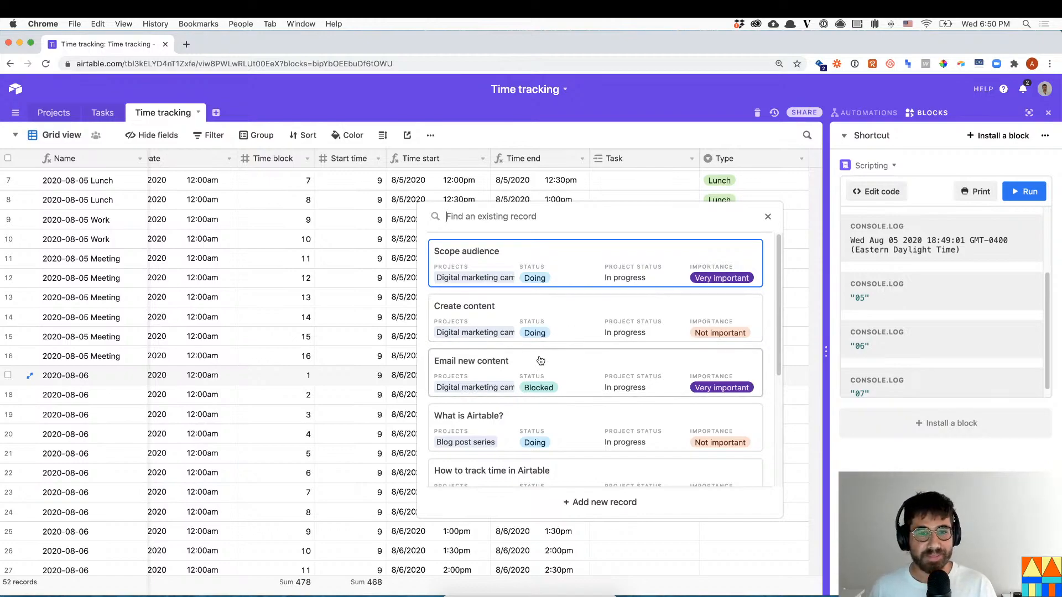
{"action": "scroll", "coordinate": [553, 365], "scroll_direction": "down", "scroll_amount": 1}
{"action": "left_click", "coordinate": [604, 396]}
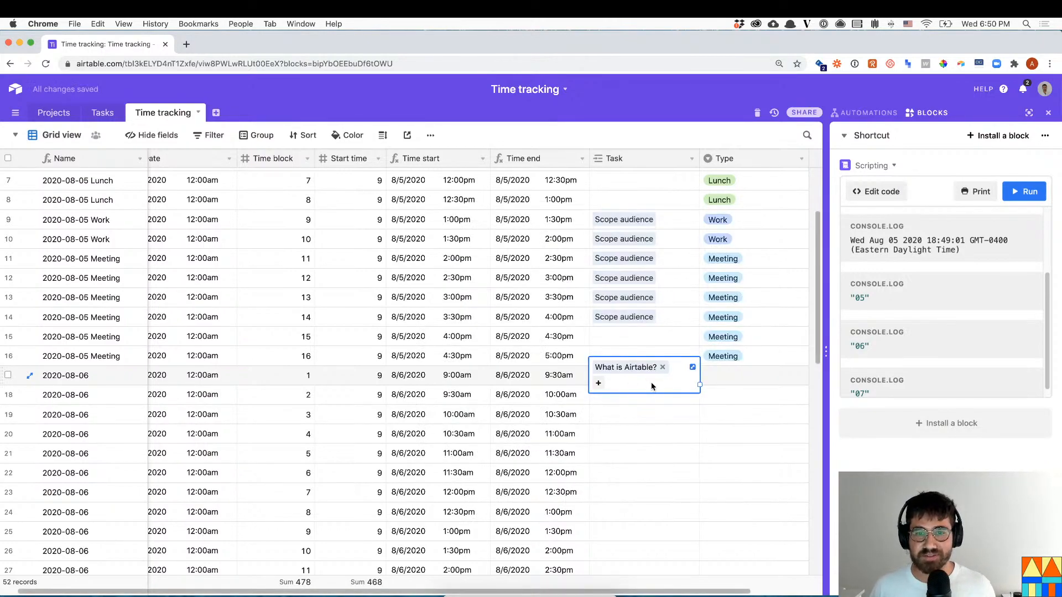
{"action": "key", "text": "super+c"}
{"action": "double_click", "coordinate": [716, 378]}
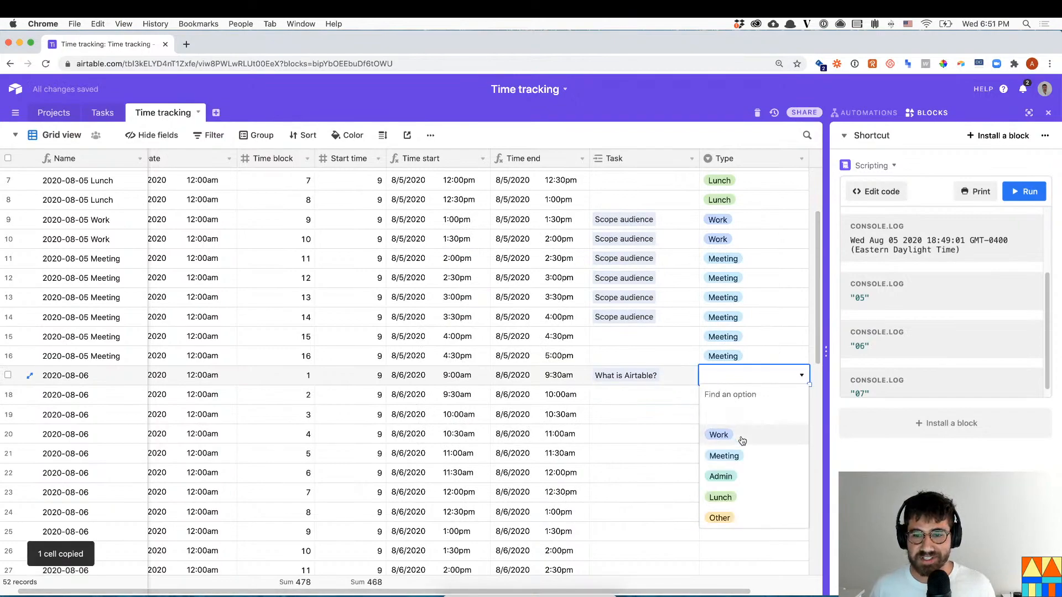
{"action": "left_click", "coordinate": [719, 435]}
- Copy row 17's What is Airtable? task and Work type into rows 18–22
{"action": "left_click_drag", "start_coordinate": [699, 379], "coordinate": [732, 464]}
{"action": "key", "text": "super+c"}
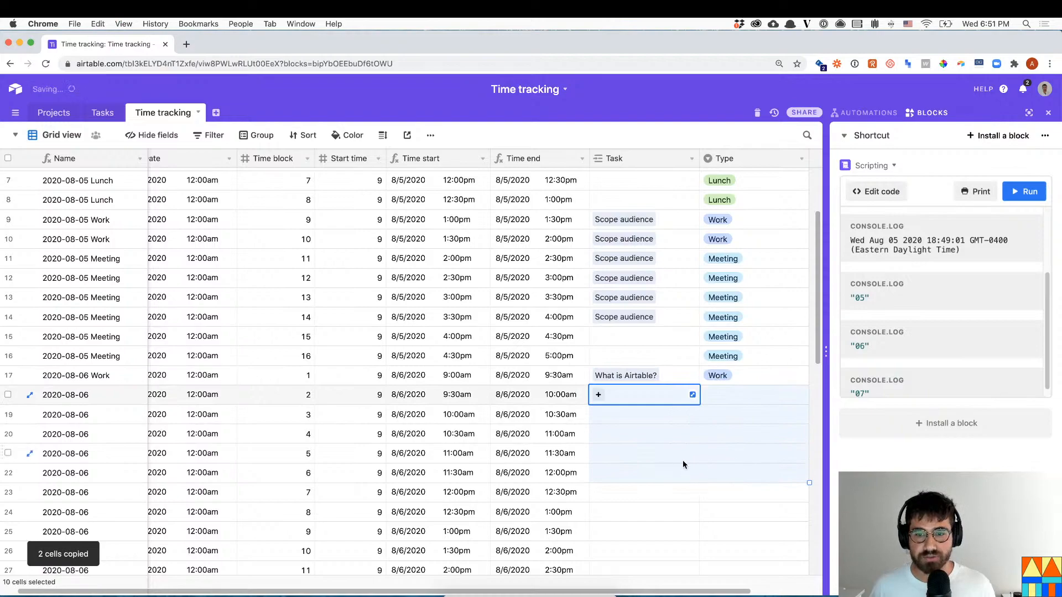
{"action": "scroll", "coordinate": [682, 460], "scroll_direction": "down", "scroll_amount": 3}
{"action": "key", "text": "super+v"}
{"action": "left_click", "coordinate": [688, 449]}
- Set the type of rows 23 and 24 to Lunch
{"action": "left_click", "coordinate": [647, 430]}
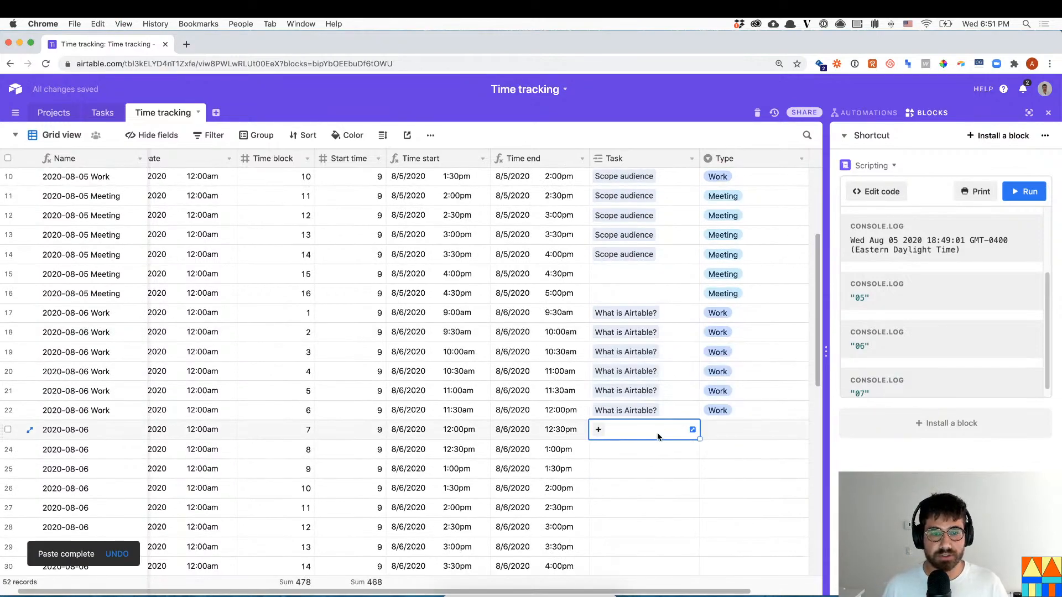
{"action": "key", "text": "Tab"}
{"action": "type", "text": "Lunch"}
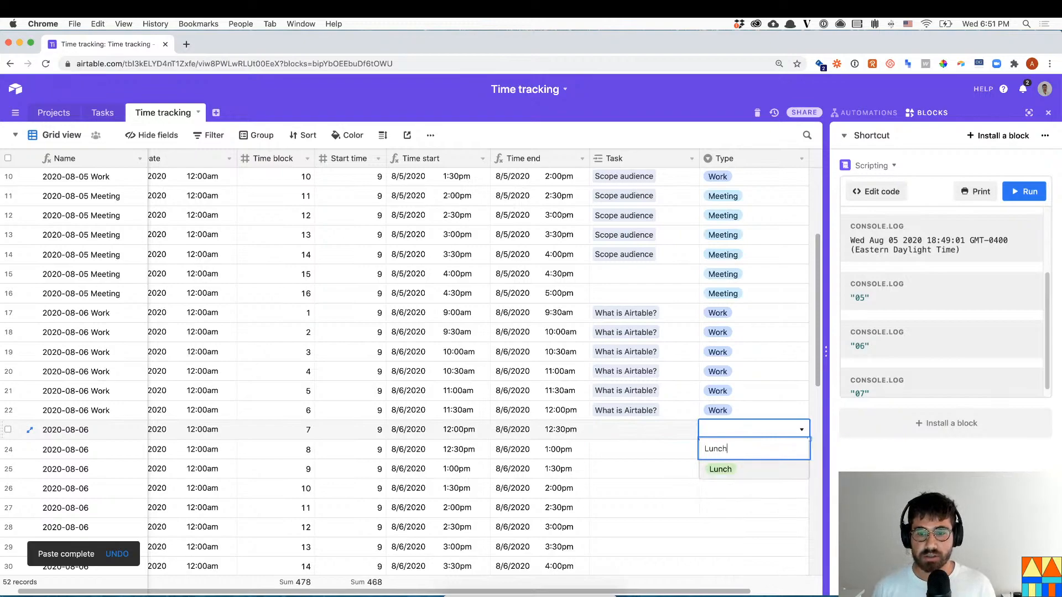
{"action": "key", "text": "Return"}
{"action": "key", "text": "Down"}
{"action": "type", "text": "Lunch"}
{"action": "key", "text": "Return"}
- Set row 25's type to Meeting and paste Meeting into the following afternoon rows
{"action": "scroll", "coordinate": [725, 399], "scroll_direction": "down", "scroll_amount": 5}
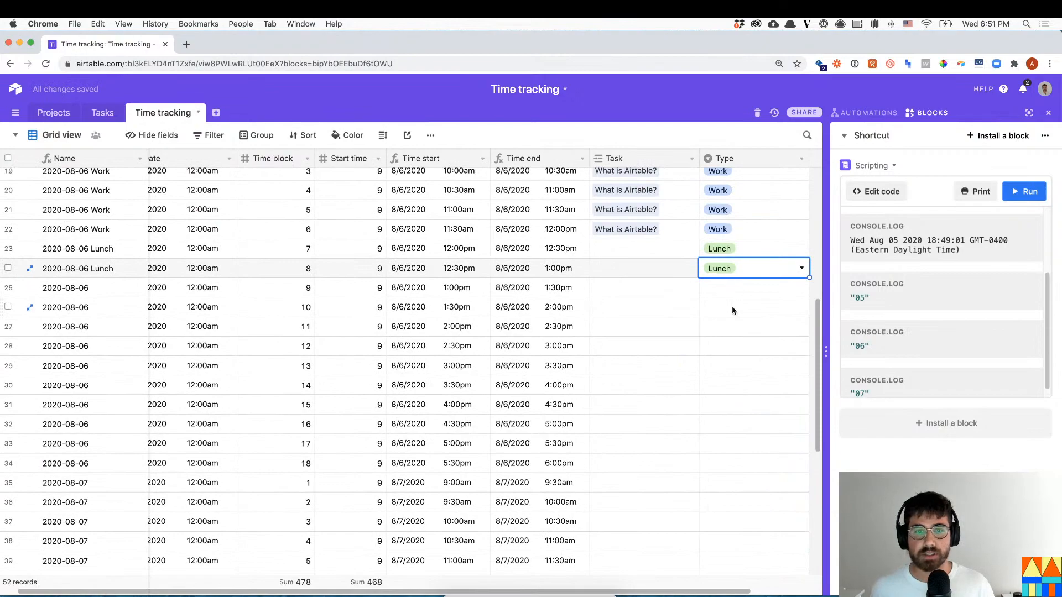
{"action": "left_click", "coordinate": [738, 285]}
{"action": "type", "text": "Meeting"}
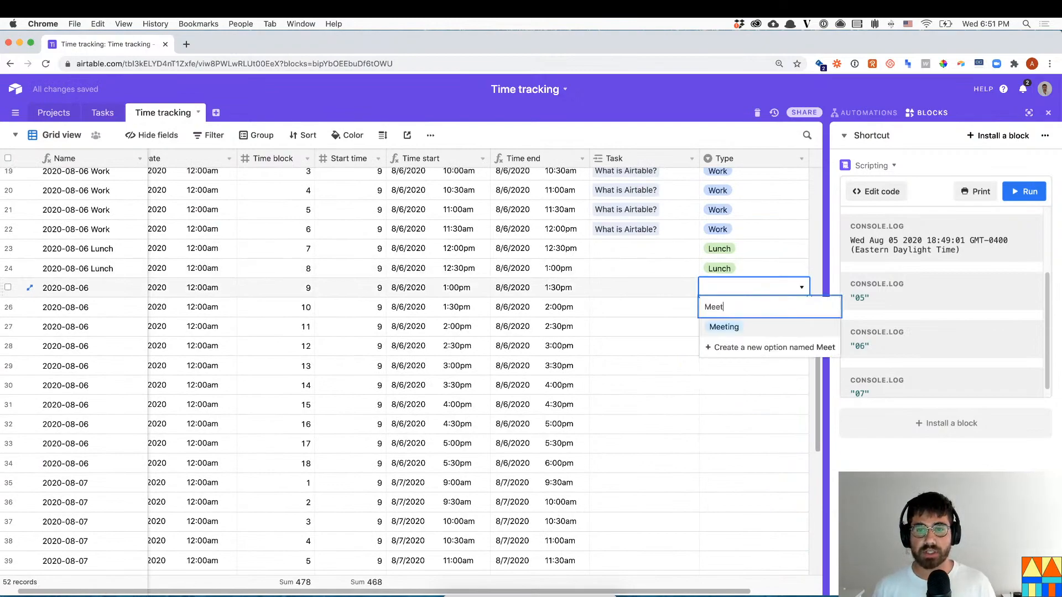
{"action": "key", "text": "Return"}
{"action": "key", "text": "ctrl+c"}
{"action": "key", "text": "shift+Down"}
{"action": "key", "text": "shift+Down"}
{"action": "key", "text": "shift+Down"}
{"action": "key", "text": "shift+Down"}
{"action": "key", "text": "shift+Down"}
{"action": "key", "text": "shift+Down"}
{"action": "key", "text": "shift+Down"}
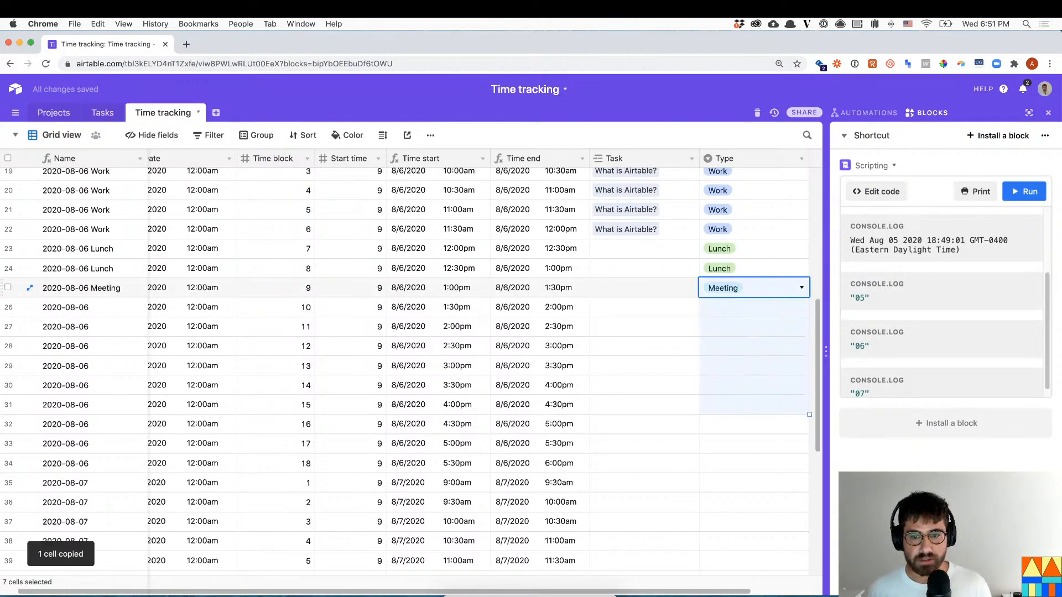
{"action": "key", "text": "super+v"}
{"action": "key", "text": "Left"}
{"action": "key", "text": "Down"}
{"action": "key", "text": "Down"}
{"action": "key", "text": "Down"}
{"action": "key", "text": "Down"}
{"action": "key", "text": "Down"}
{"action": "key", "text": "Down"}
{"action": "key", "text": "Down"}
{"action": "key", "text": "Down"}
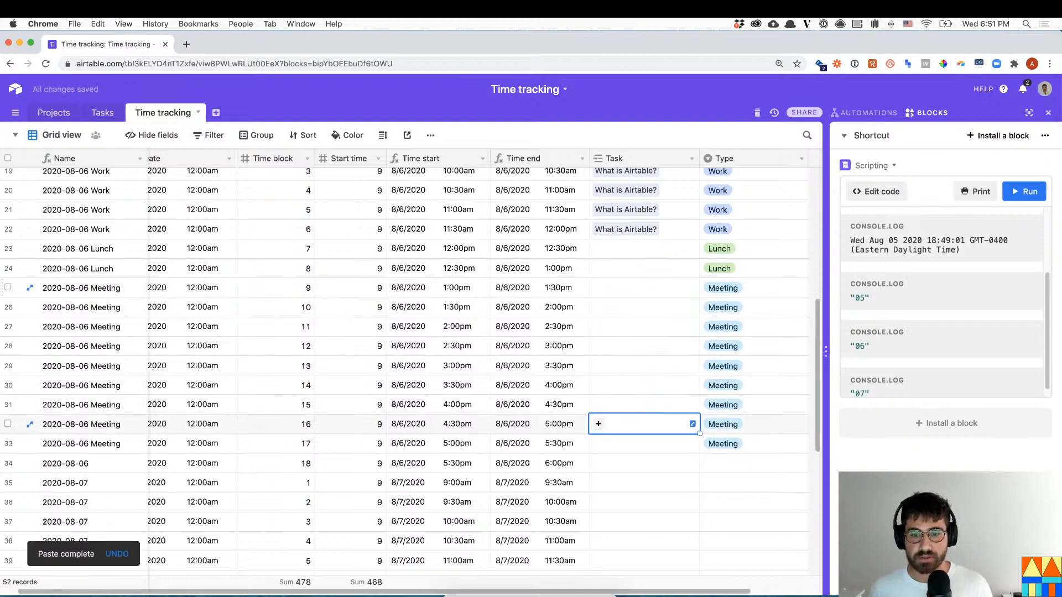
- Give row 34 the Meeting type, leaving its task empty
{"action": "scroll", "coordinate": [765, 207], "scroll_direction": "down", "scroll_amount": 3}
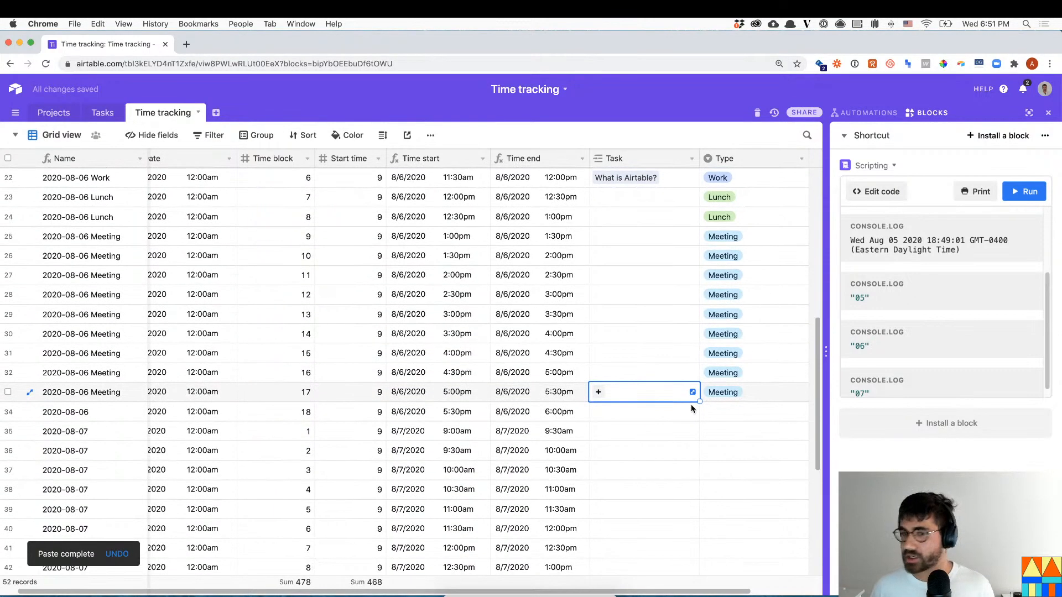
{"action": "left_click", "coordinate": [668, 418]}
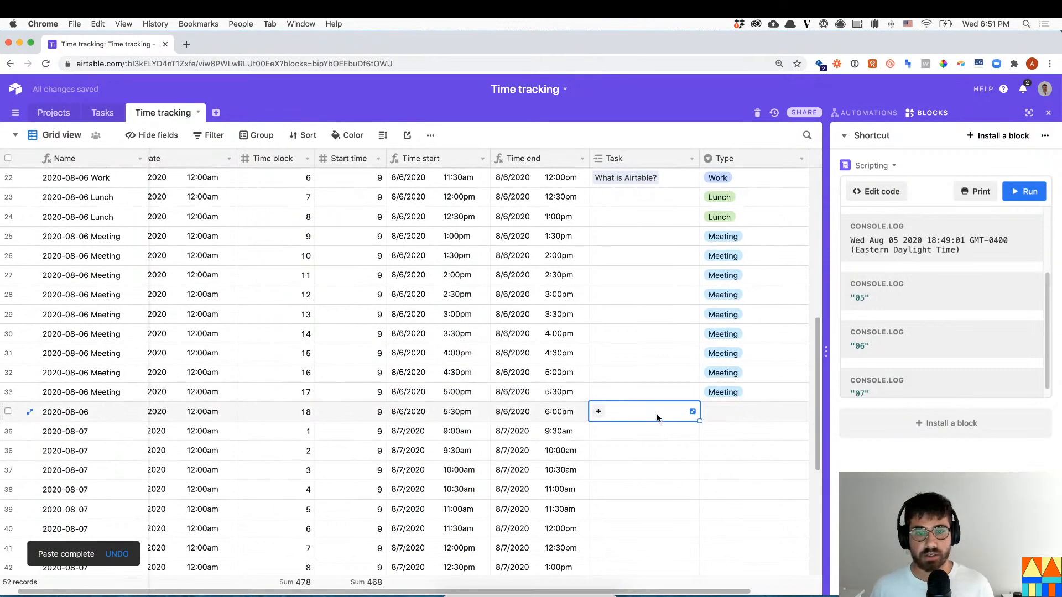
{"action": "left_click", "coordinate": [598, 411]}
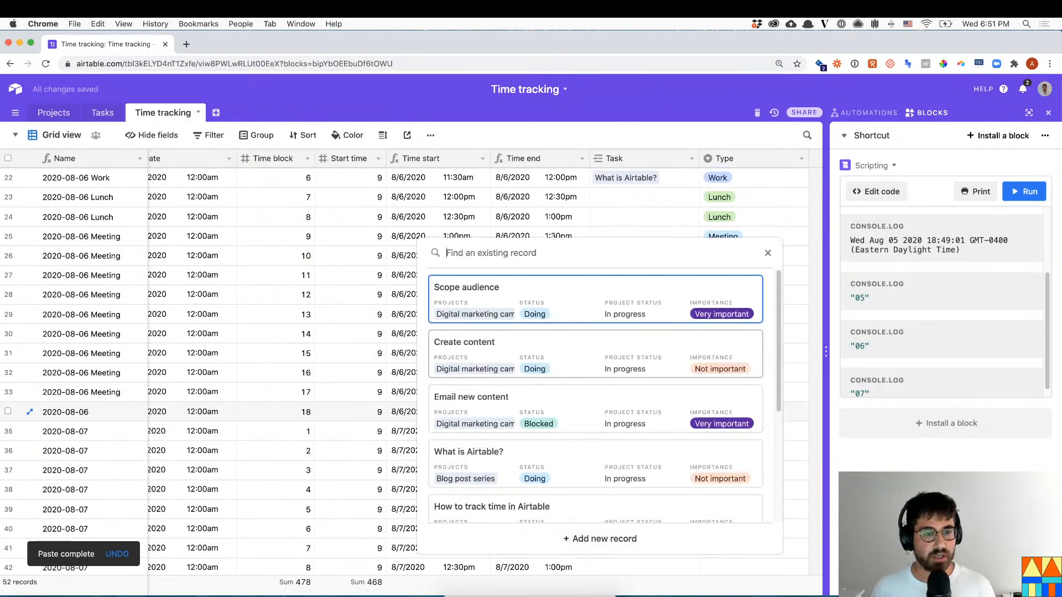
{"action": "key", "text": "Escape"}
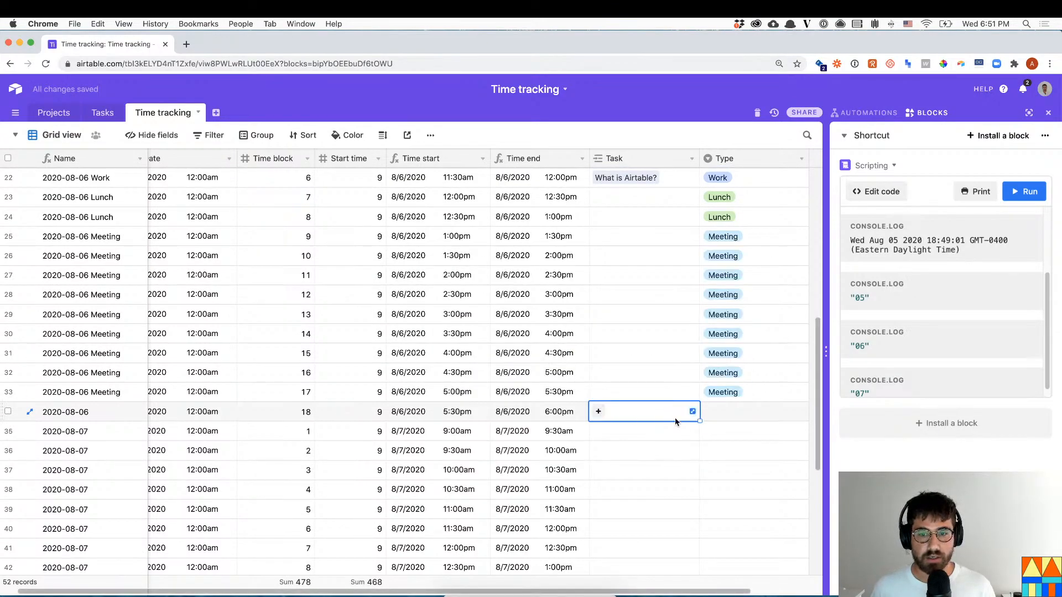
{"action": "left_click", "coordinate": [741, 394]}
{"action": "key", "text": "super+c"}
{"action": "left_click", "coordinate": [742, 408]}
{"action": "key", "text": "super+v"}
- Link What is Airtable? to row 35 and fill it down the following rows
{"action": "left_click", "coordinate": [645, 436]}
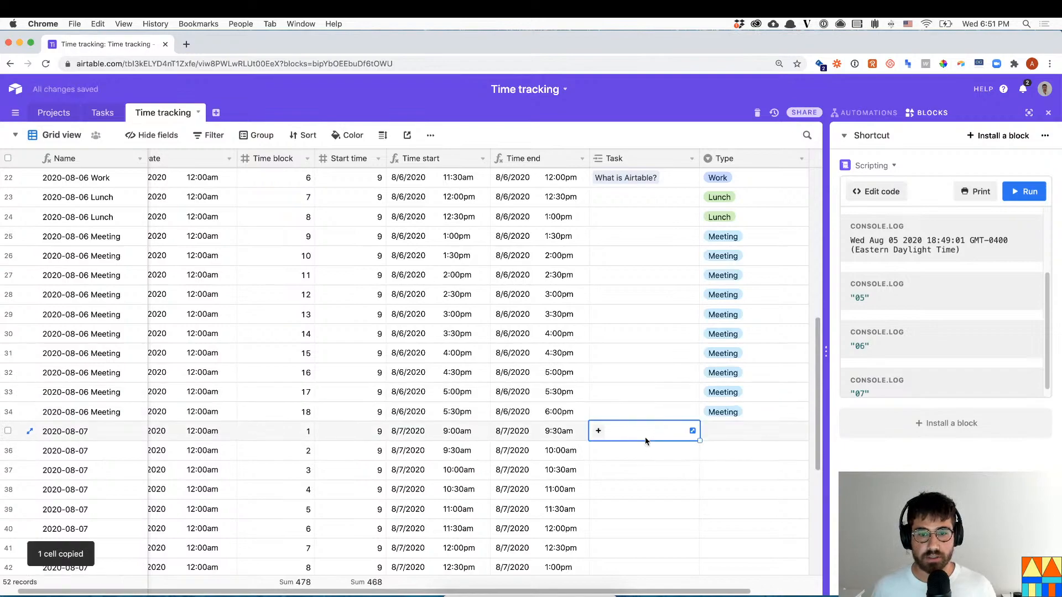
{"action": "left_click", "coordinate": [598, 431]}
{"action": "scroll", "coordinate": [580, 424], "scroll_direction": "down", "scroll_amount": 5}
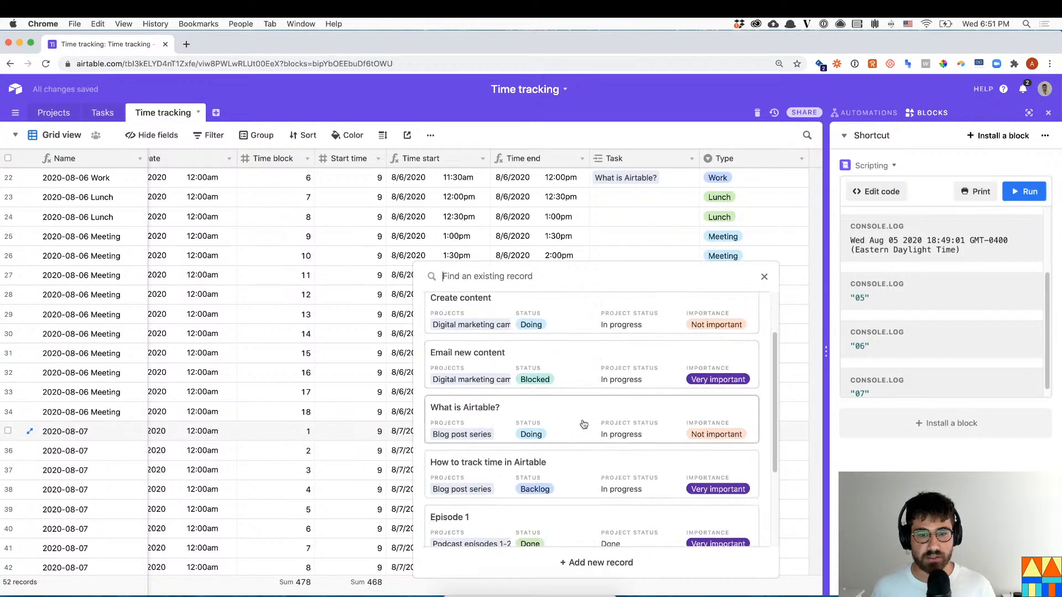
{"action": "scroll", "coordinate": [566, 382], "scroll_direction": "up", "scroll_amount": 5}
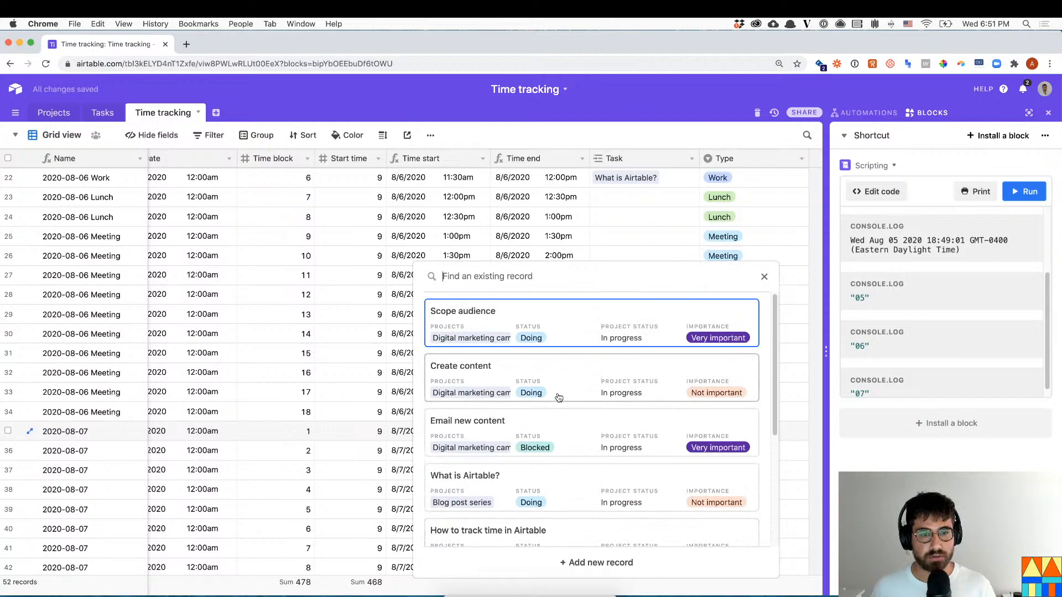
{"action": "left_click", "coordinate": [567, 486]}
{"action": "scroll", "coordinate": [692, 428], "scroll_direction": "down", "scroll_amount": 3}
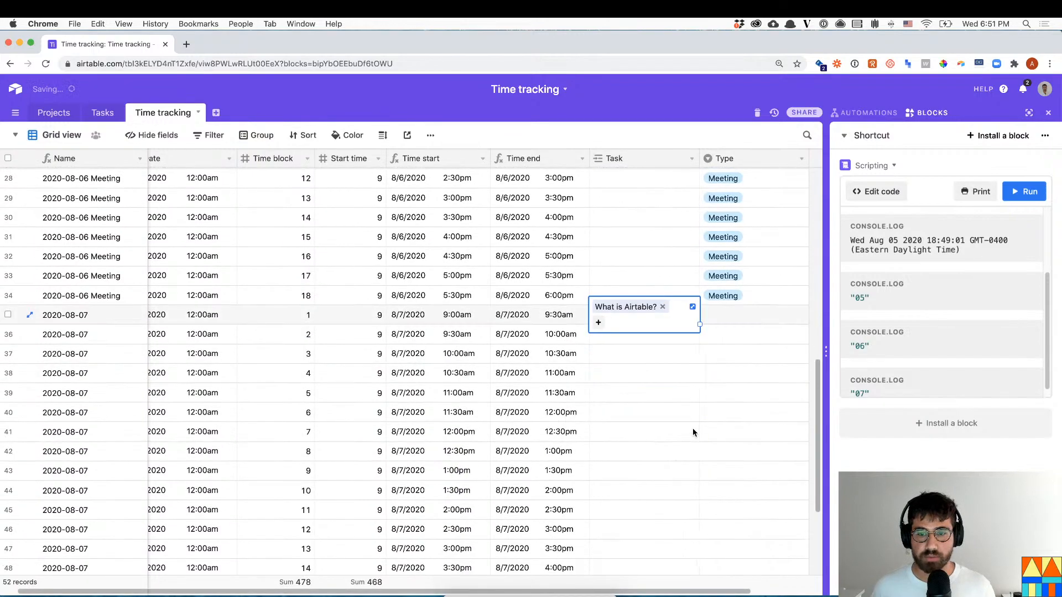
{"action": "key", "text": "super+c"}
{"action": "mouse_move", "coordinate": [699, 324]}
{"action": "left_mouse_down"}
{"action": "mouse_move", "coordinate": [663, 410]}
{"action": "mouse_move", "coordinate": [663, 394]}
{"action": "left_mouse_up"}
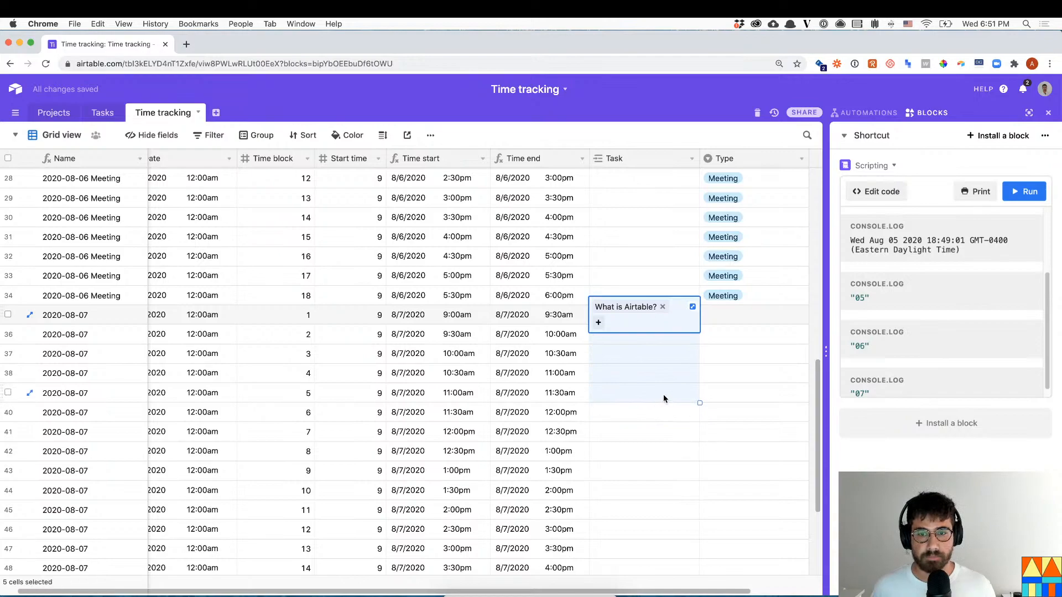
- Set the type of rows 35–39 to Work
{"action": "left_click", "coordinate": [745, 320]}
{"action": "left_click", "coordinate": [744, 320]}
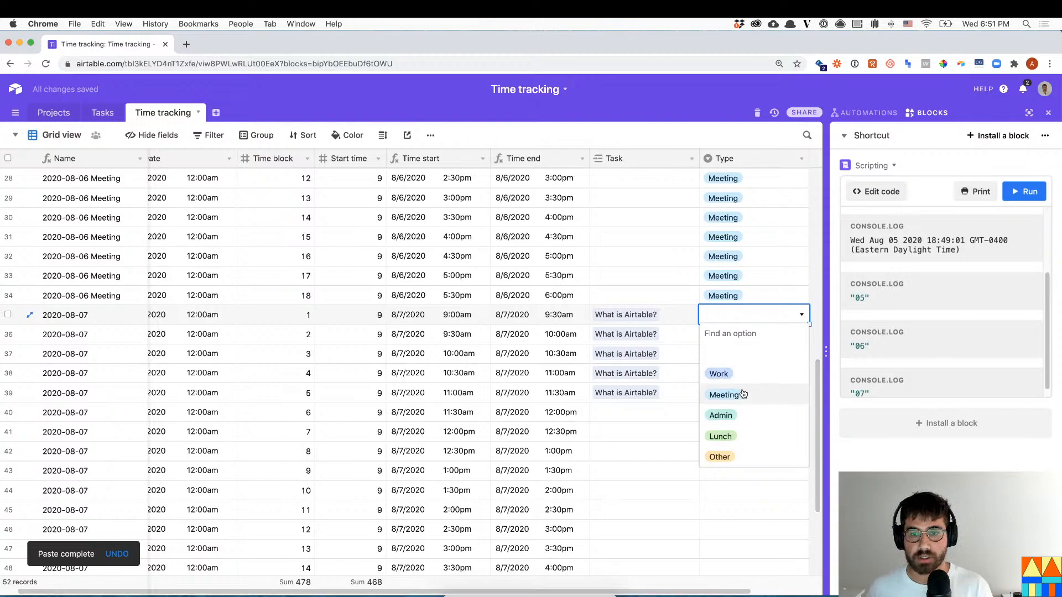
{"action": "left_click", "coordinate": [737, 383]}
{"action": "key", "text": "super+c"}
{"action": "key", "text": "shift+Down"}
{"action": "key", "text": "shift+Down"}
{"action": "key", "text": "shift+Down"}
{"action": "key", "text": "shift+Down"}
{"action": "key", "text": "super+v"}
- Set the type of rows 40 and 41 to Lunch
{"action": "scroll", "coordinate": [721, 455], "scroll_direction": "down", "scroll_amount": 1}
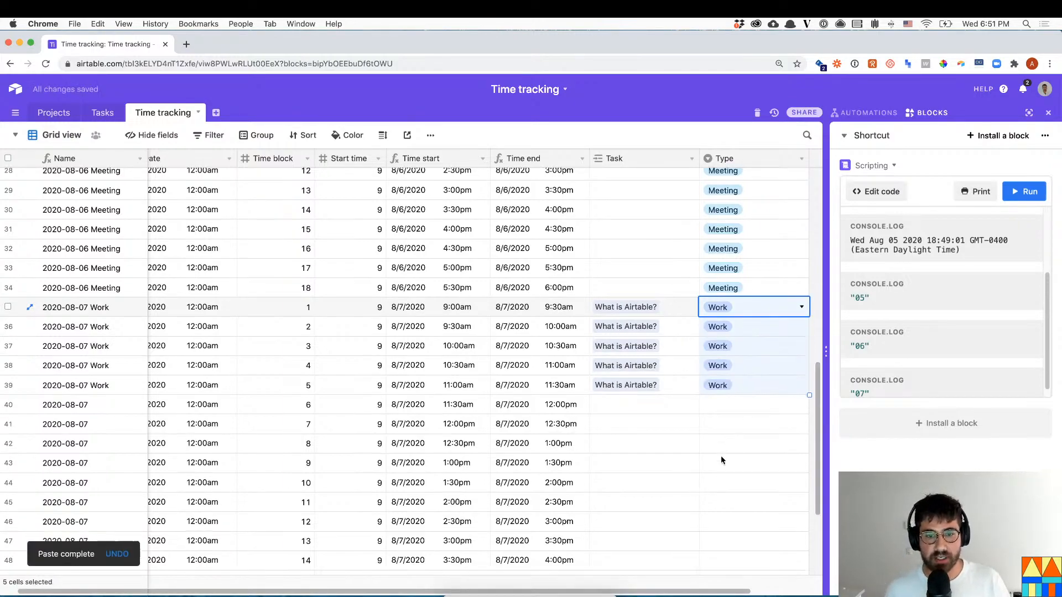
{"action": "left_click", "coordinate": [645, 388]}
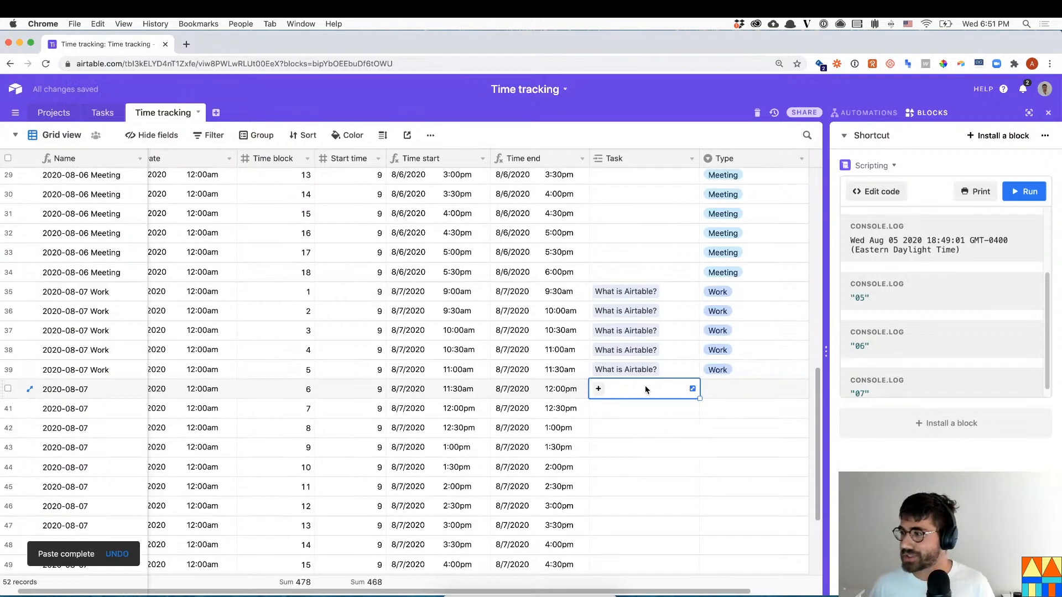
{"action": "key", "text": "Right"}
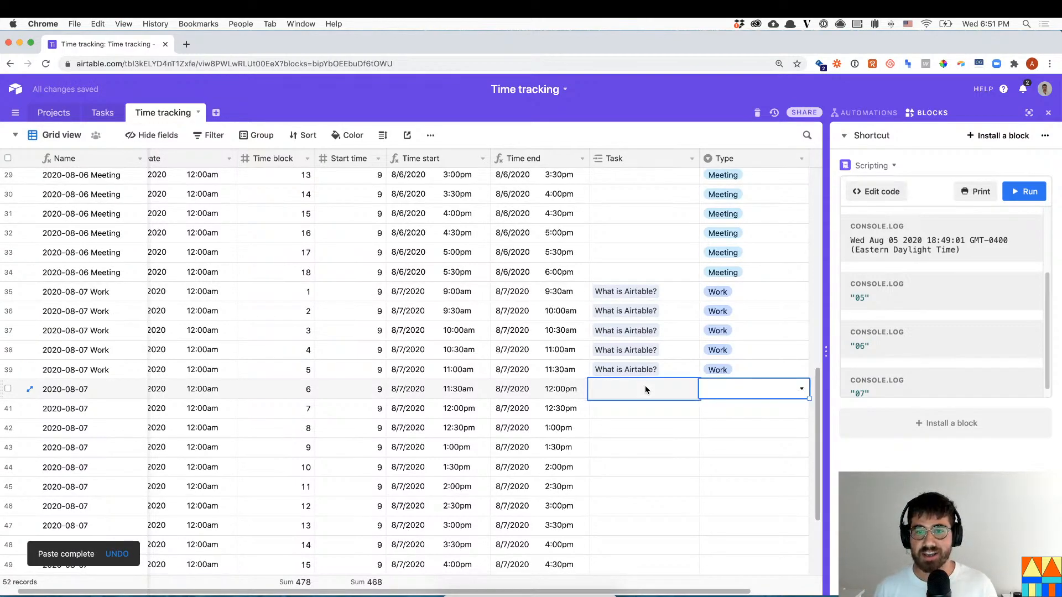
{"action": "type", "text": ":imc"}
{"action": "key", "text": "BackSpace"}
{"action": "key", "text": "BackSpace"}
{"action": "key", "text": "BackSpace"}
{"action": "key", "text": "BackSpace"}
{"action": "type", "text": "lun"}
{"action": "key", "text": "Return"}
{"action": "key", "text": "Down"}
{"action": "type", "text": "lun"}
{"action": "key", "text": "Return"}
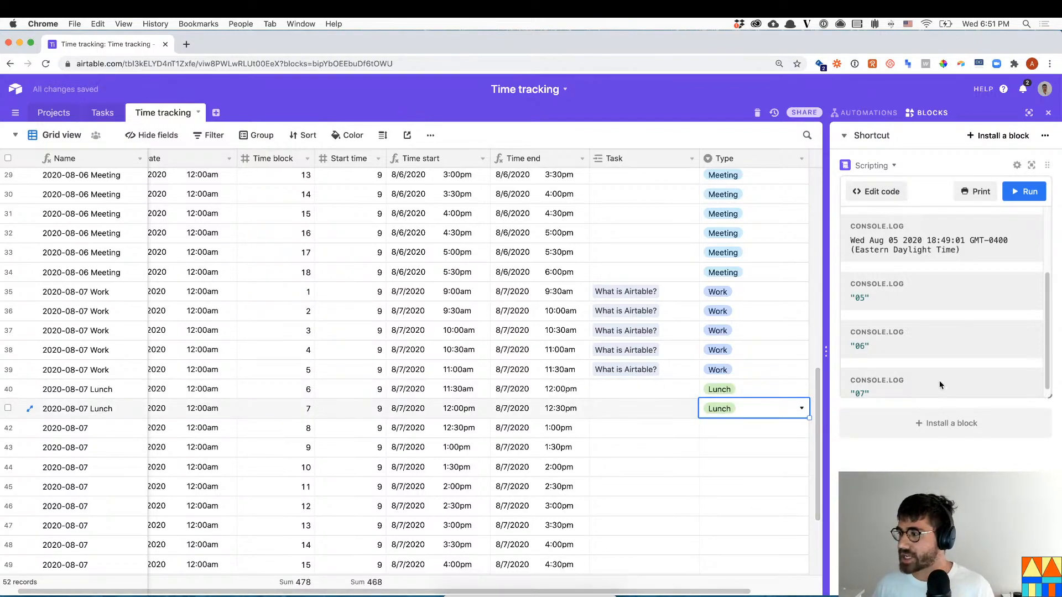
- Set the type of rows 42–44 to Meeting
{"action": "left_click", "coordinate": [725, 430]}
{"action": "left_click", "coordinate": [732, 428]}
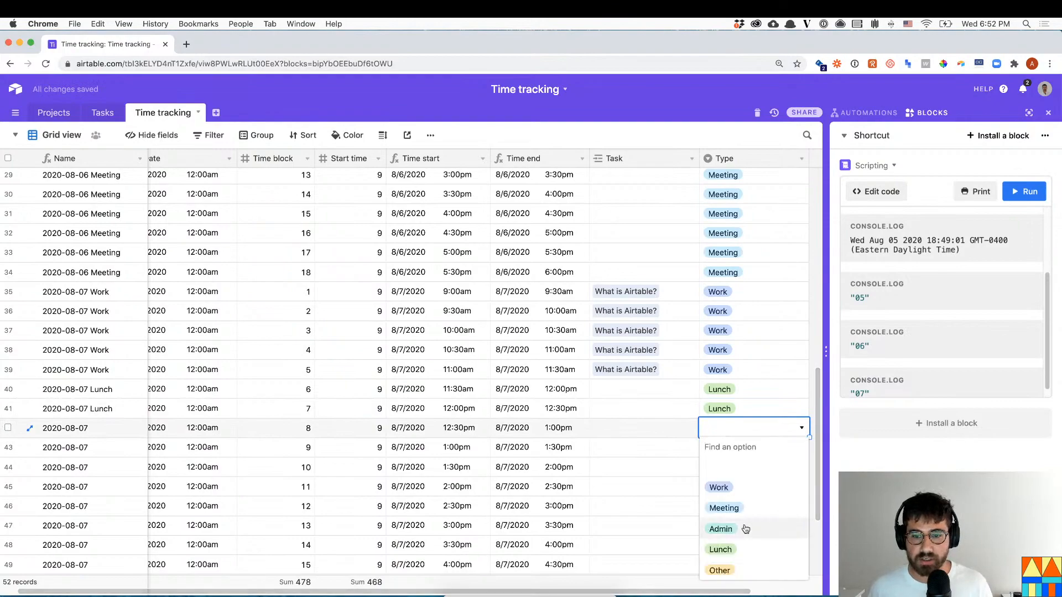
{"action": "left_click", "coordinate": [732, 509]}
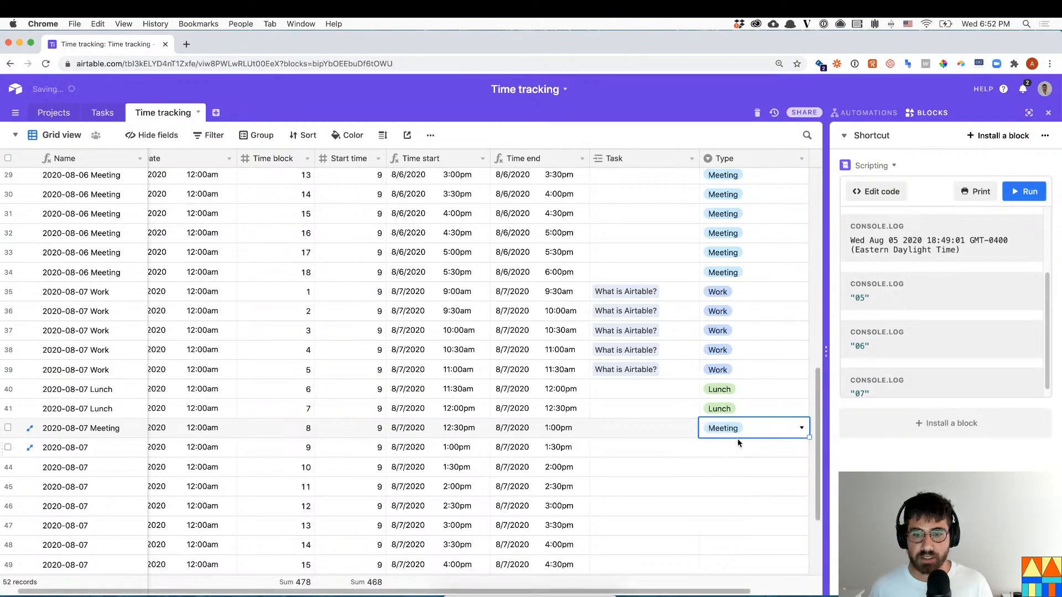
{"action": "key", "text": "super+c"}
{"action": "key", "text": "Down"}
{"action": "key", "text": "super+v"}
{"action": "key", "text": "Down"}
{"action": "key", "text": "super+v"}
- Give row 45 the type Work and link the Scope audience task
{"action": "key", "text": "Down"}
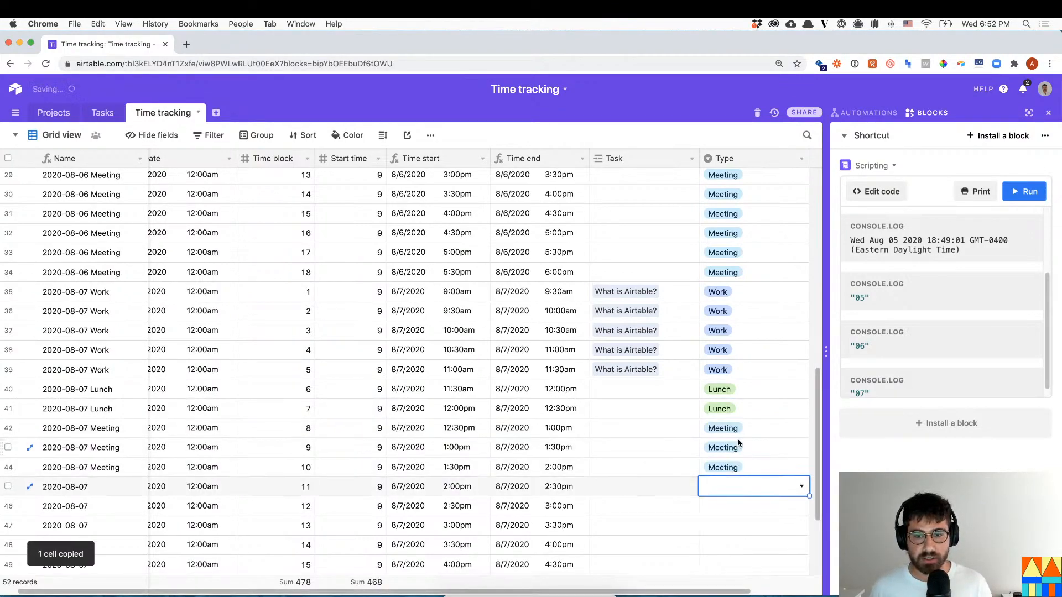
{"action": "type", "text": "Wo"}
{"action": "key", "text": "Return"}
{"action": "key", "text": "Left"}
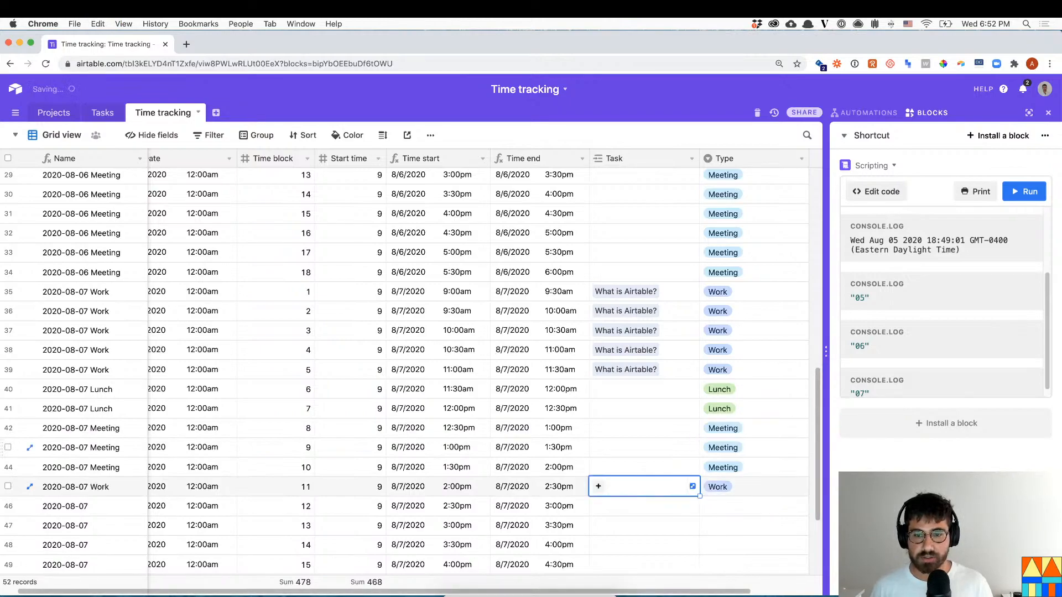
{"action": "key", "text": "Return"}
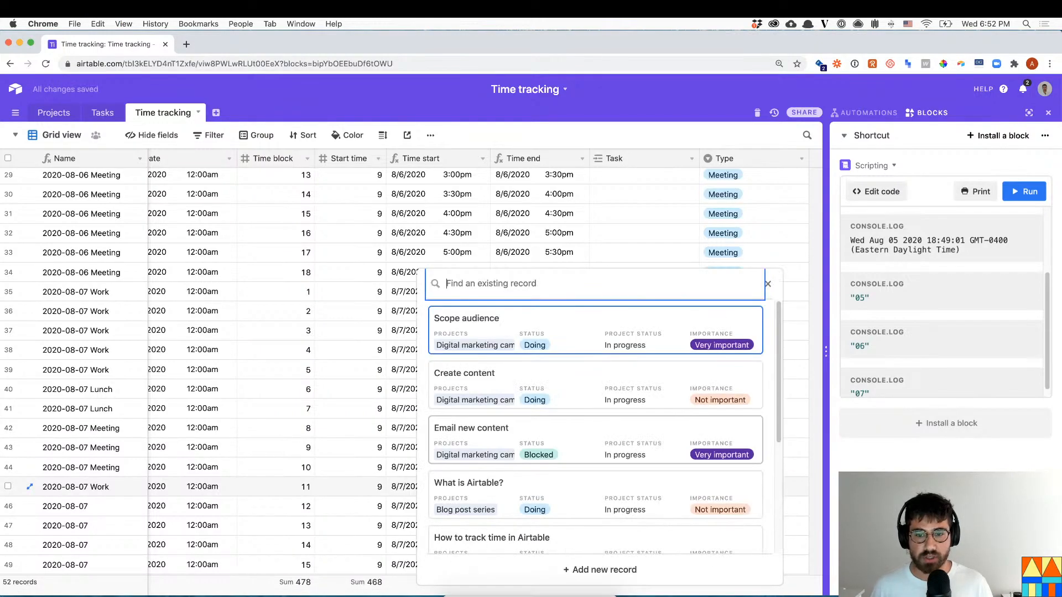
{"action": "left_click", "coordinate": [659, 331]}
- Copy row 45's Scope audience task and Work type into rows 46–52
{"action": "key", "text": "shift+Right"}
{"action": "key", "text": "super+c"}
{"action": "key", "text": "shift+Down"}
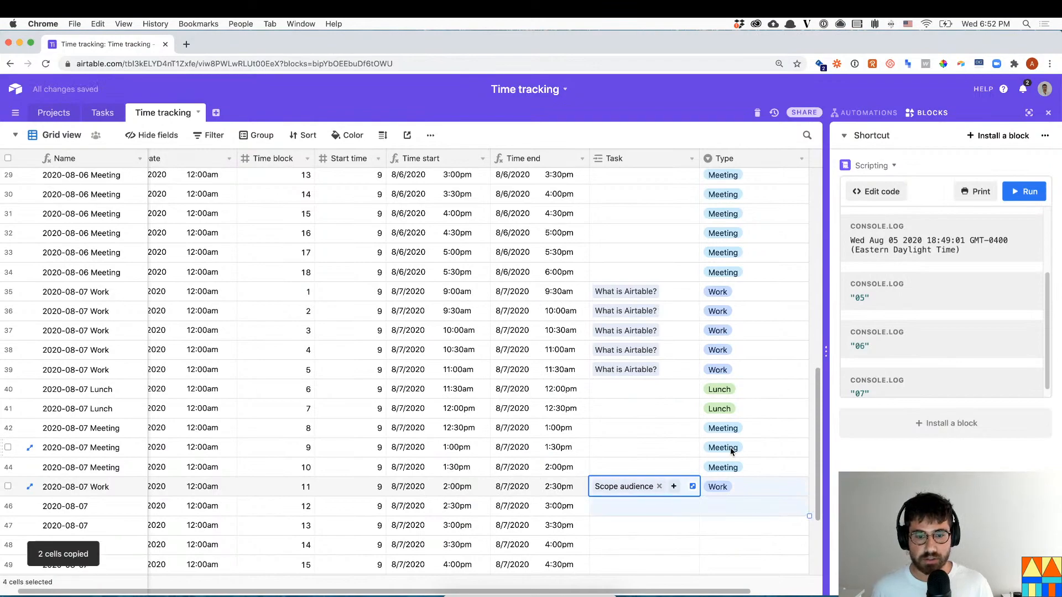
{"action": "key", "text": "shift+Down"}
{"action": "key", "text": "shift+Down"}
{"action": "key", "text": "shift+Down"}
{"action": "key", "text": "shift+Down"}
{"action": "key", "text": "shift+Down"}
{"action": "key", "text": "shift+Down"}
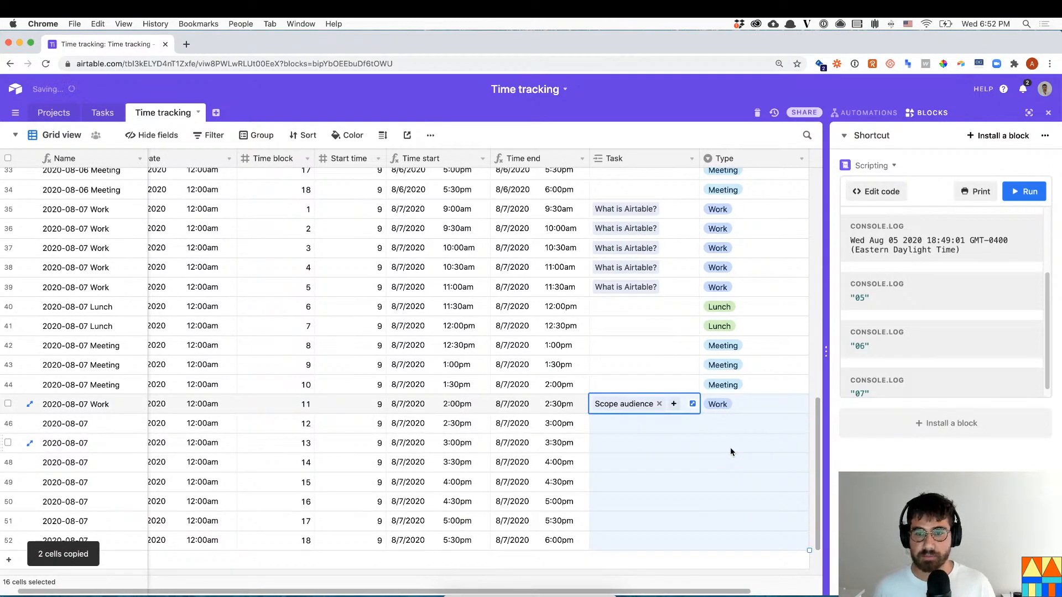
{"action": "key", "text": "super+v"}
{"action": "left_click", "coordinate": [730, 447]}
{"action": "scroll", "coordinate": [654, 386], "scroll_direction": "up", "scroll_amount": 15}
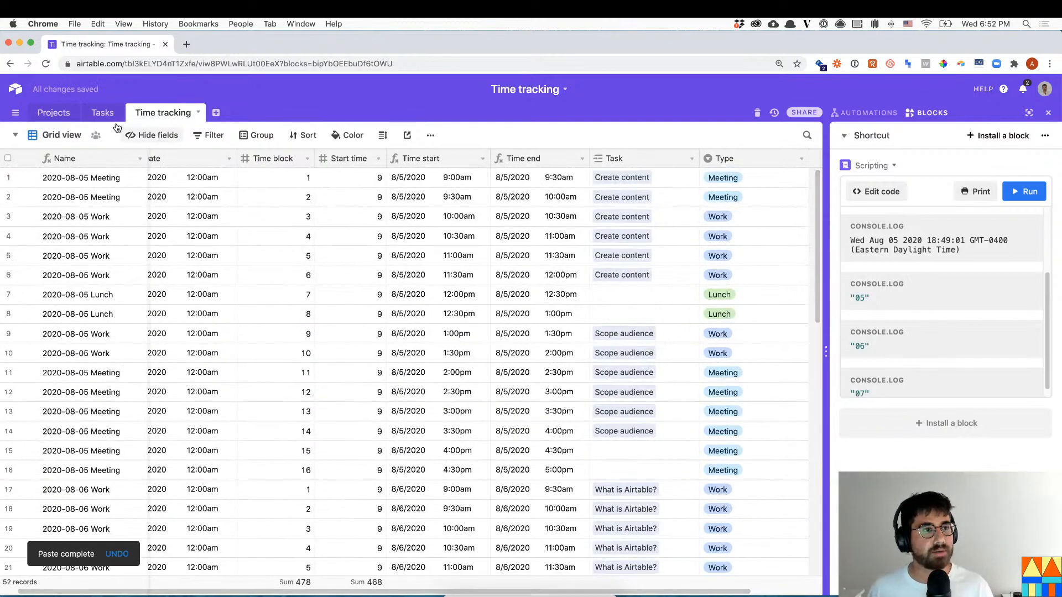
- Change the Tasks table's Hours spent number format to Decimal (1.0)
{"action": "left_click", "coordinate": [101, 112]}
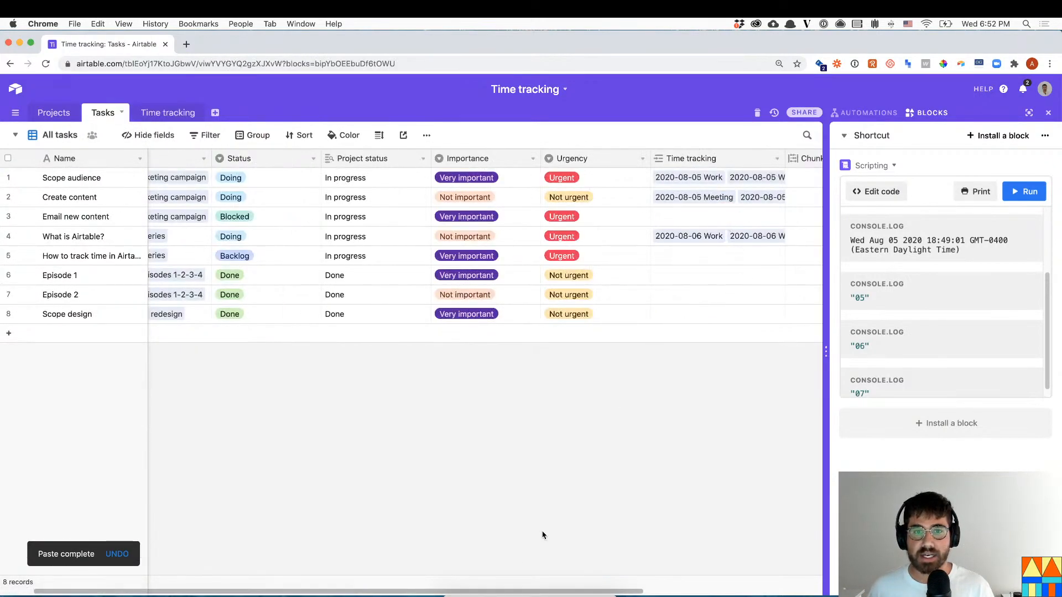
{"action": "scroll", "coordinate": [409, 586], "scroll_direction": "right", "scroll_amount": 2}
{"action": "scroll", "coordinate": [410, 586], "scroll_direction": "right", "scroll_amount": 10}
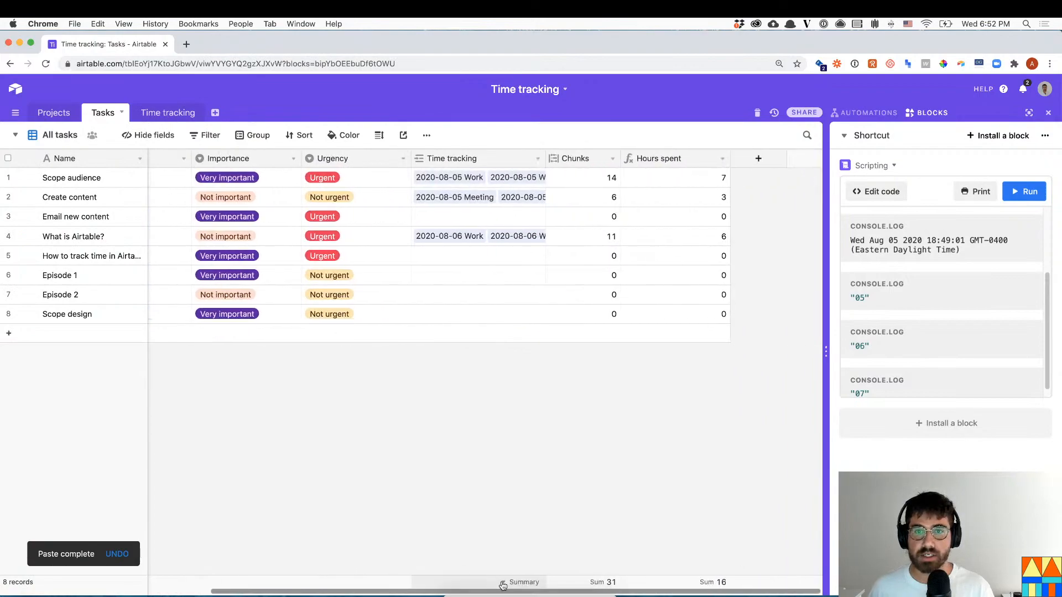
{"action": "left_click", "coordinate": [722, 158]}
{"action": "left_click", "coordinate": [690, 182]}
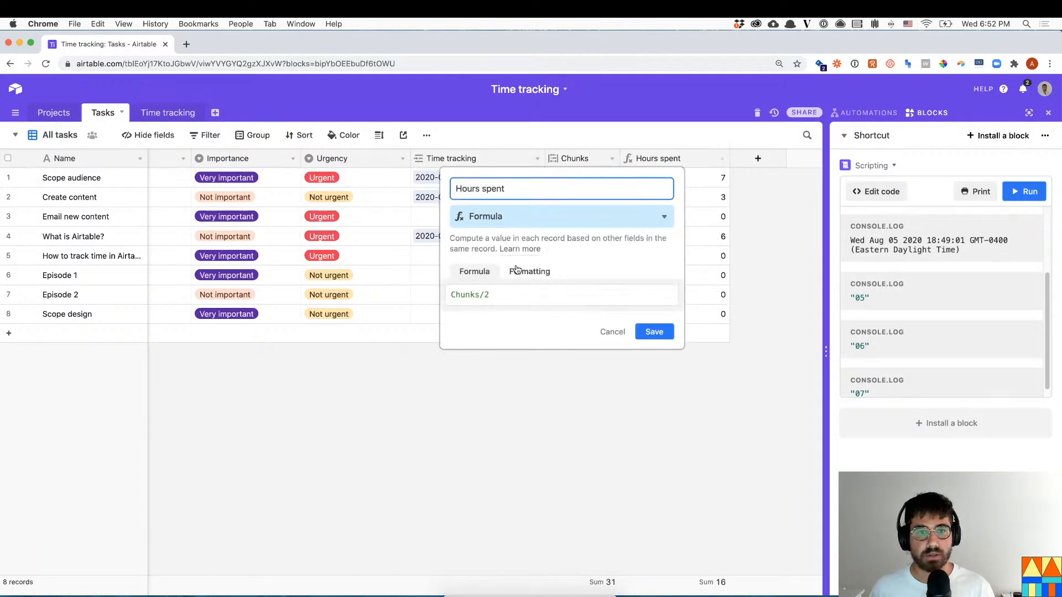
{"action": "left_click", "coordinate": [516, 270]}
{"action": "left_click", "coordinate": [517, 310]}
{"action": "key", "text": "Up"}
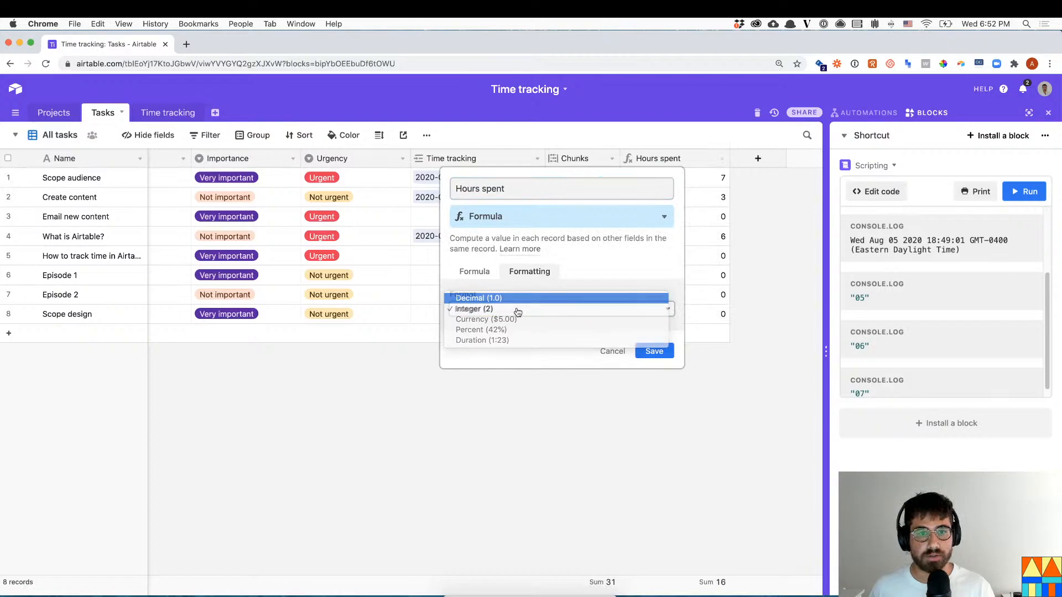
{"action": "key", "text": "Return"}
{"action": "left_click", "coordinate": [653, 382]}
- Check the Hours spent values for Scope audience, Create content and What is Airtable?, then return to Time tracking
{"action": "left_click", "coordinate": [719, 182]}
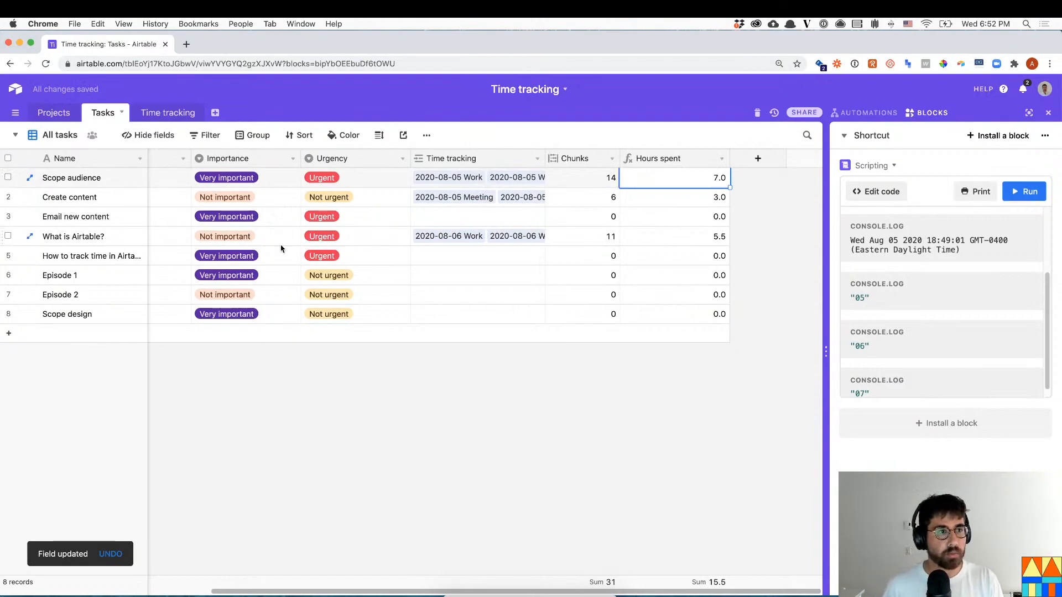
{"action": "left_click", "coordinate": [697, 199]}
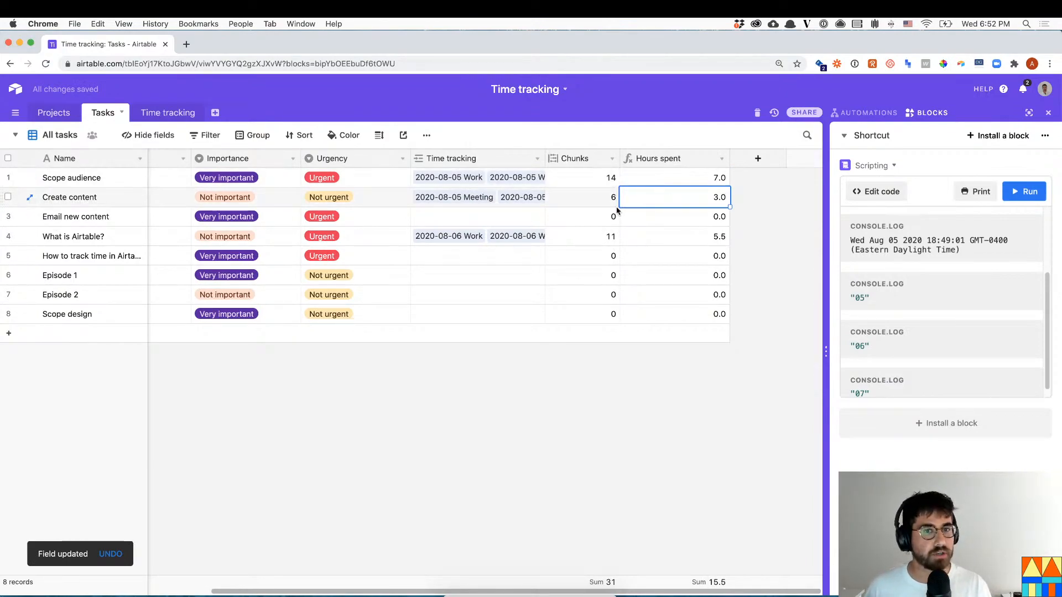
{"action": "left_click", "coordinate": [713, 236]}
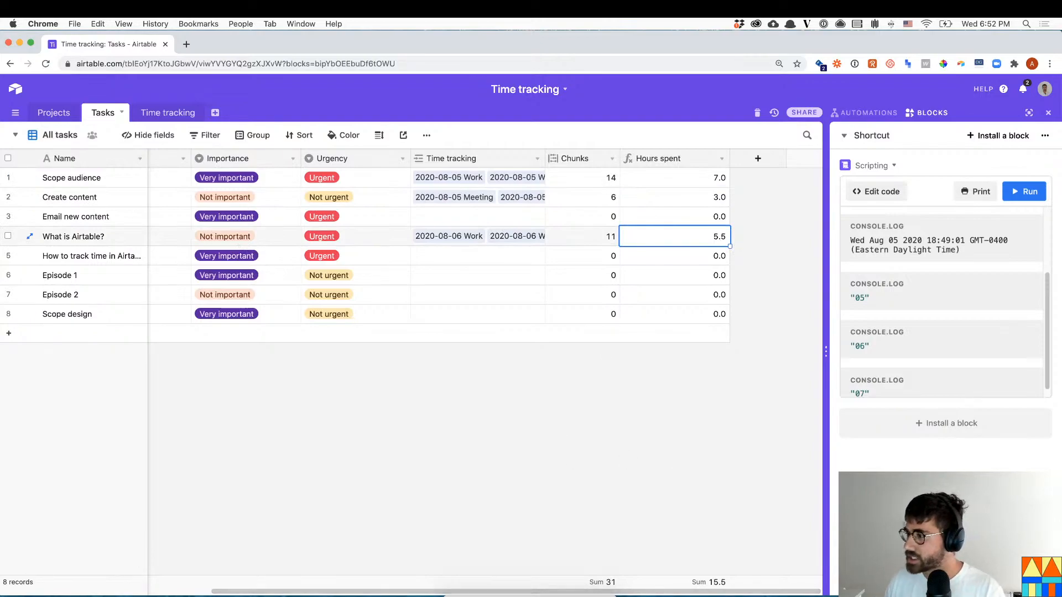
{"action": "left_click", "coordinate": [777, 275]}
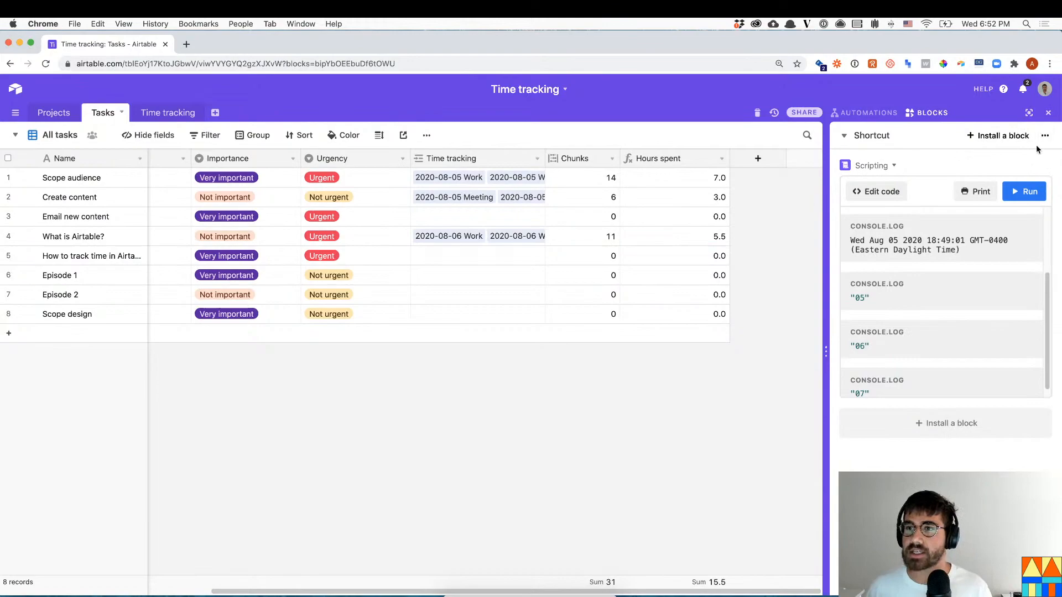
{"action": "left_click", "coordinate": [188, 113]}
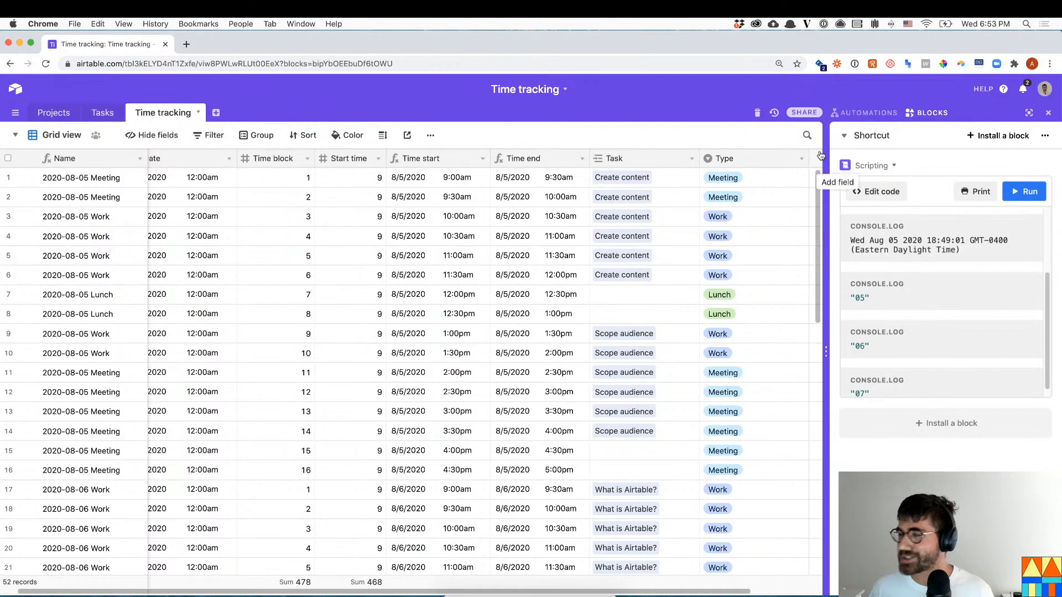
- Switch to the Livestream #14 dashboard and check off its Time tracking item
{"action": "left_click", "coordinate": [871, 136]}
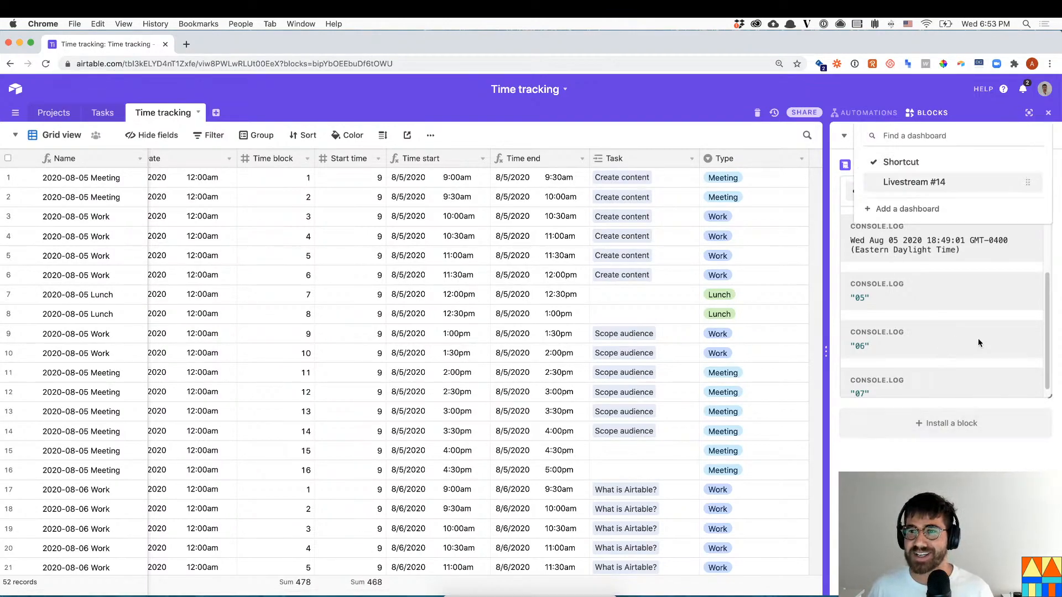
{"action": "left_click", "coordinate": [962, 188]}
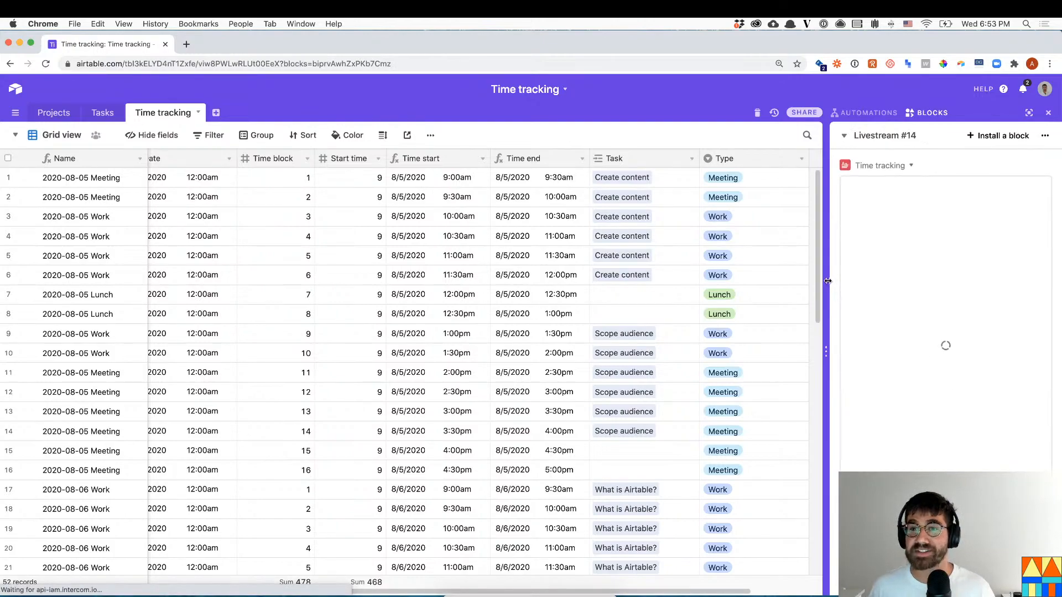
{"action": "left_click_drag", "start_coordinate": [788, 283], "coordinate": [786, 281]}
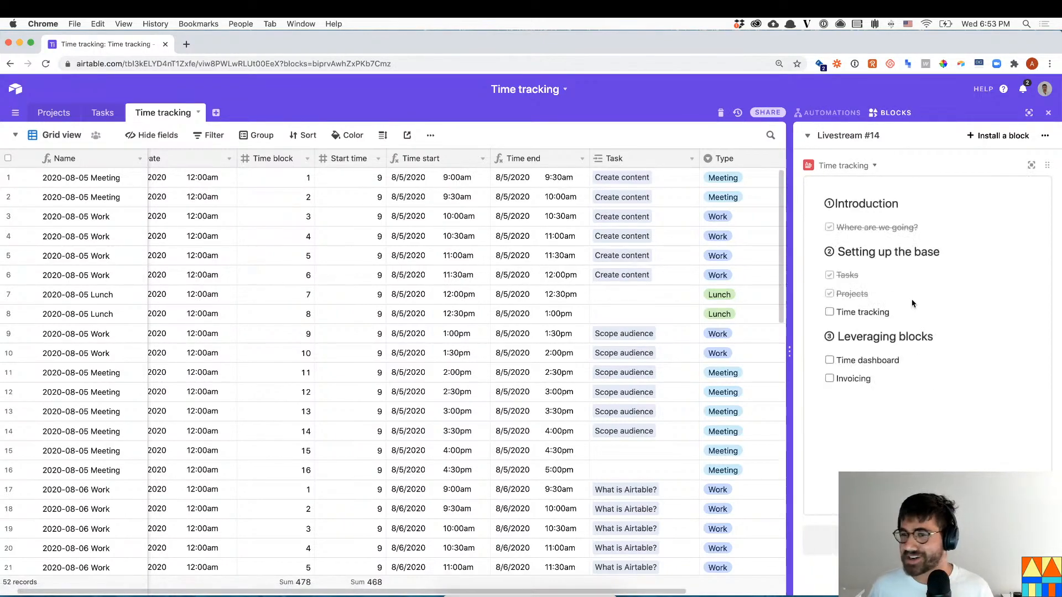
{"action": "left_click", "coordinate": [829, 312]}
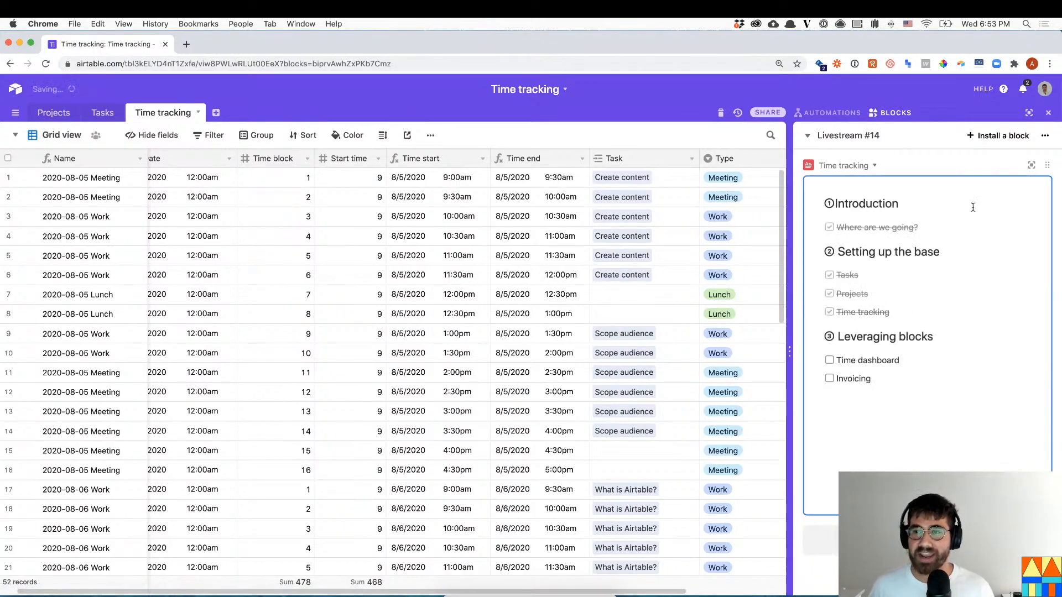
{"action": "left_click", "coordinate": [339, 363]}
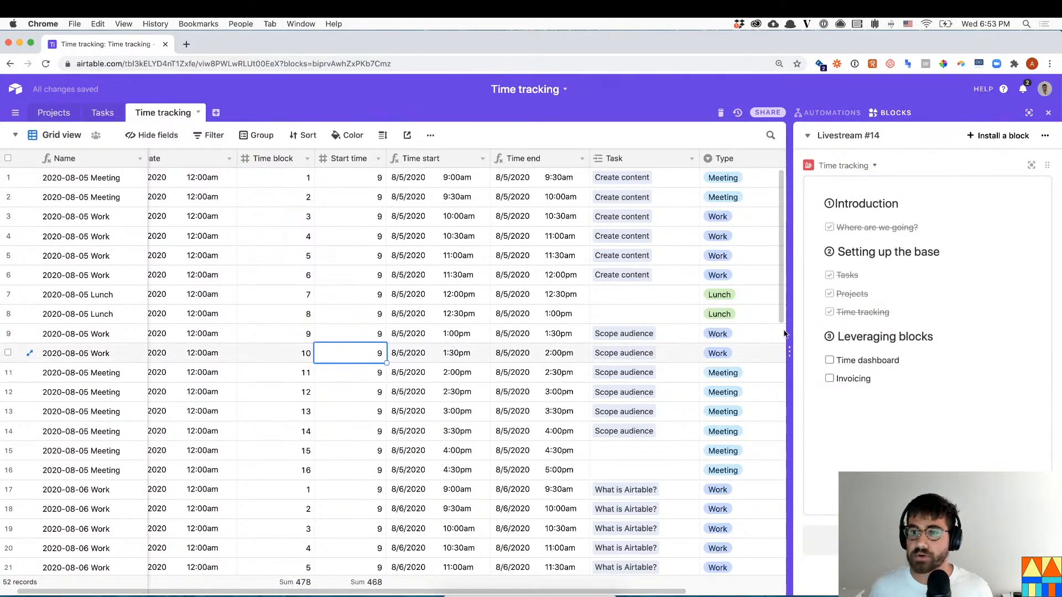
- Adjust the width of the dashboard panel beside the grid
{"action": "left_click", "coordinate": [796, 273]}
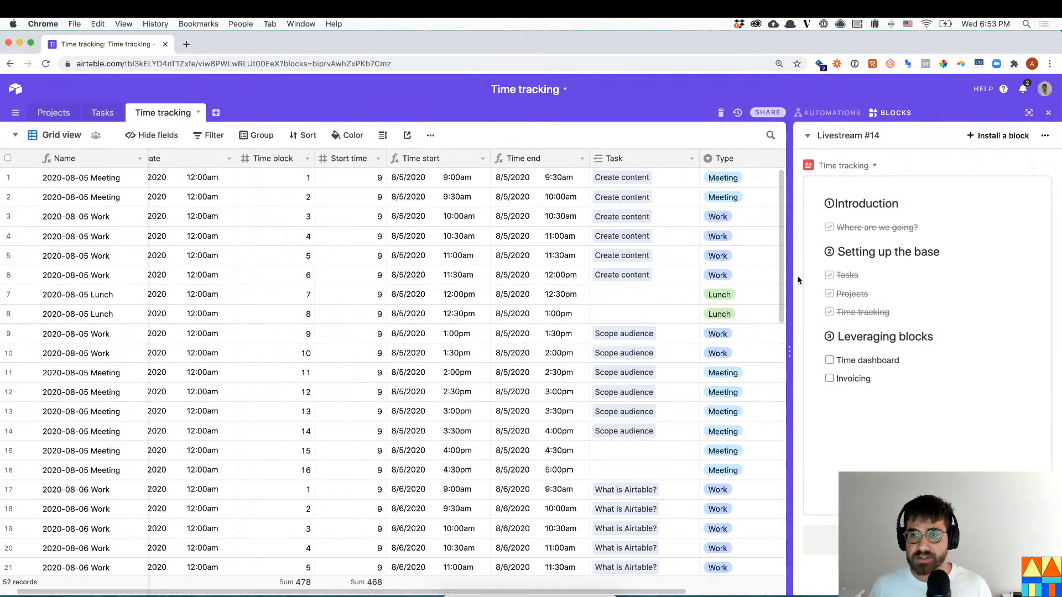
{"action": "left_click_drag", "start_coordinate": [791, 276], "coordinate": [835, 278]}
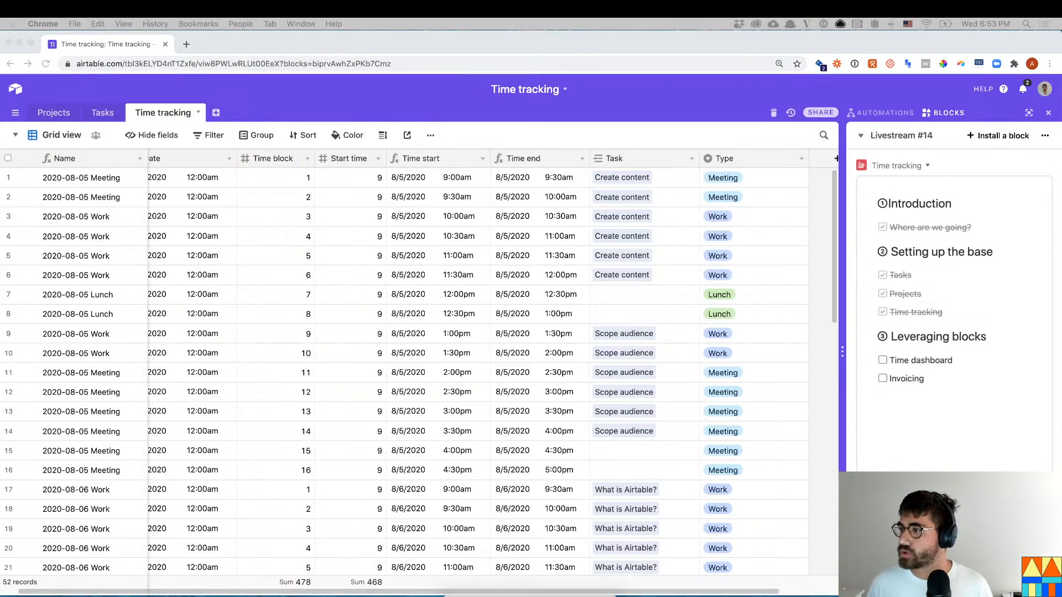
{"action": "left_click", "coordinate": [719, 239]}
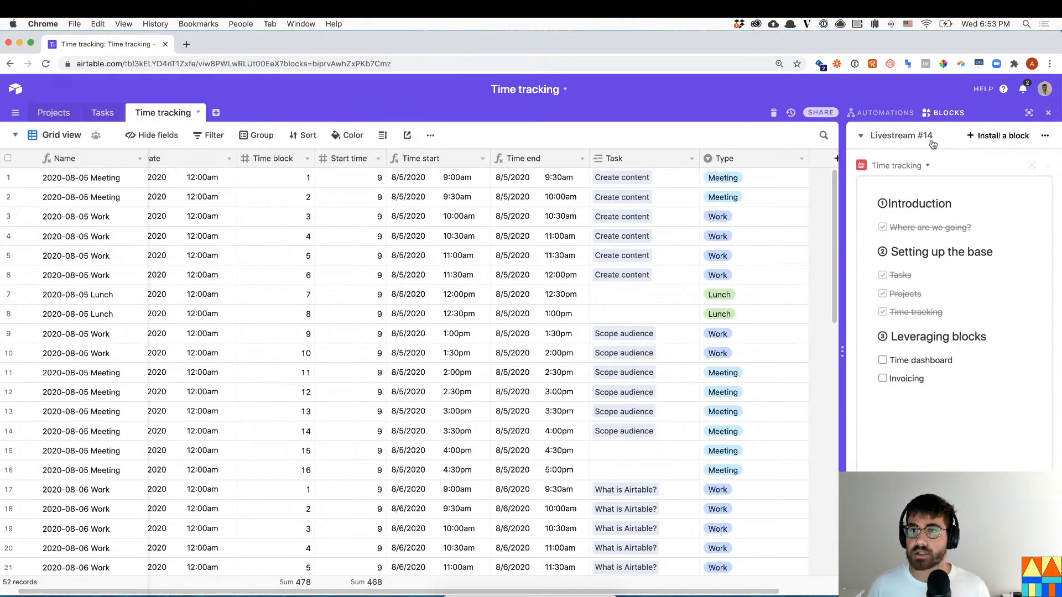
{"action": "left_click_drag", "start_coordinate": [843, 261], "coordinate": [807, 260]}
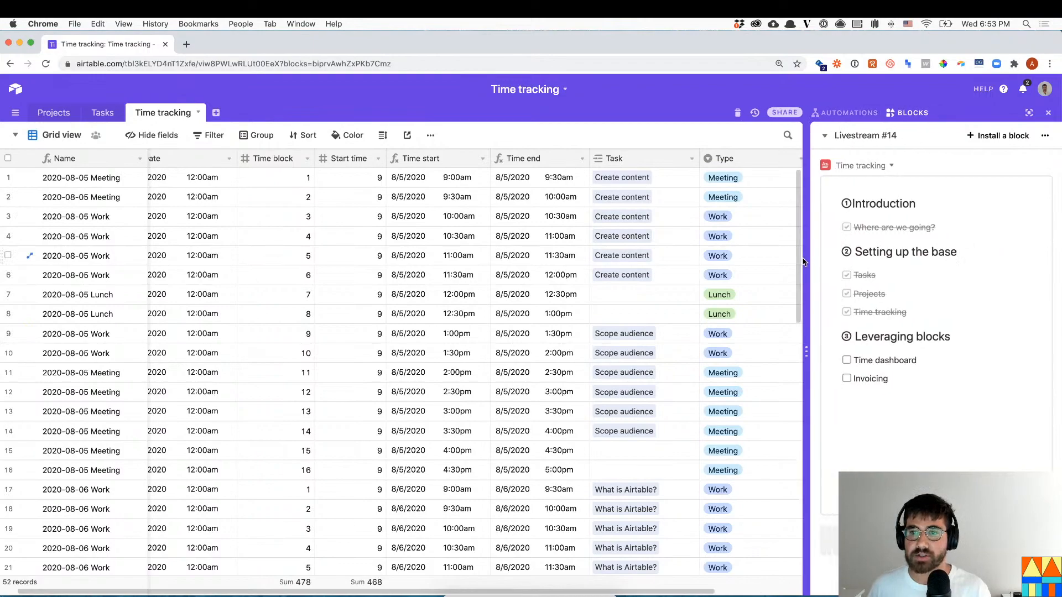
{"action": "left_click", "coordinate": [891, 138]}
- Add a new dashboard named 'Time management'
{"action": "left_click", "coordinate": [887, 210]}
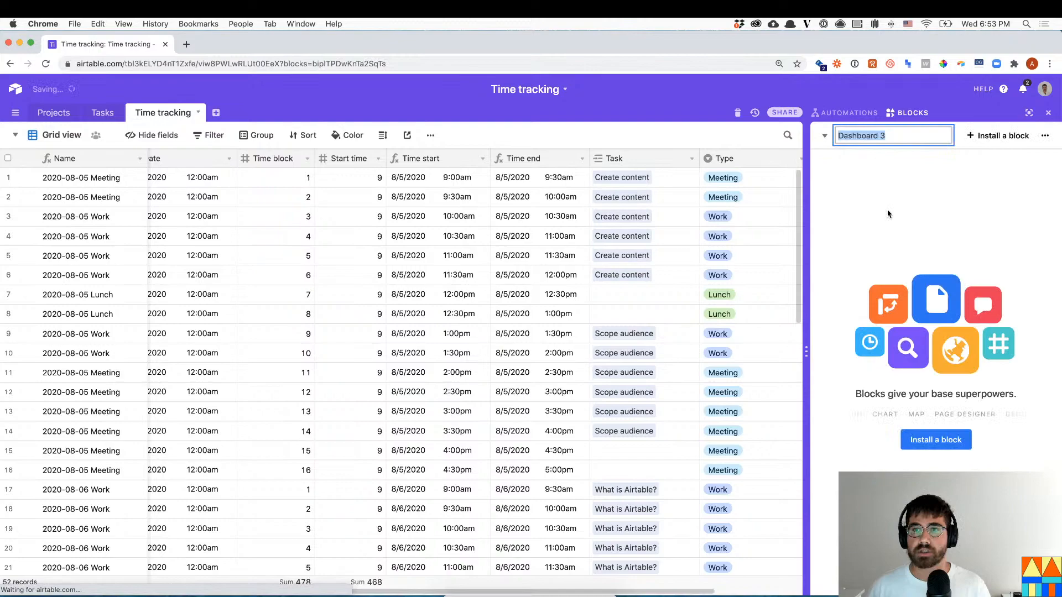
{"action": "type", "text": "Time tracking"}
{"action": "key", "text": "Return"}
{"action": "type", "text": "Time management"}
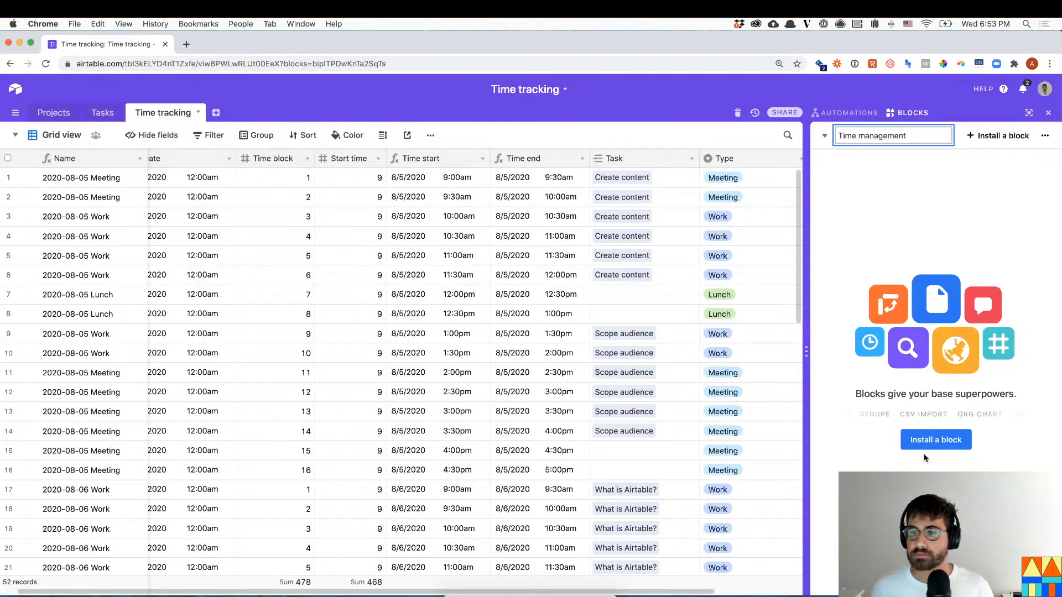
{"action": "left_click", "coordinate": [954, 443]}
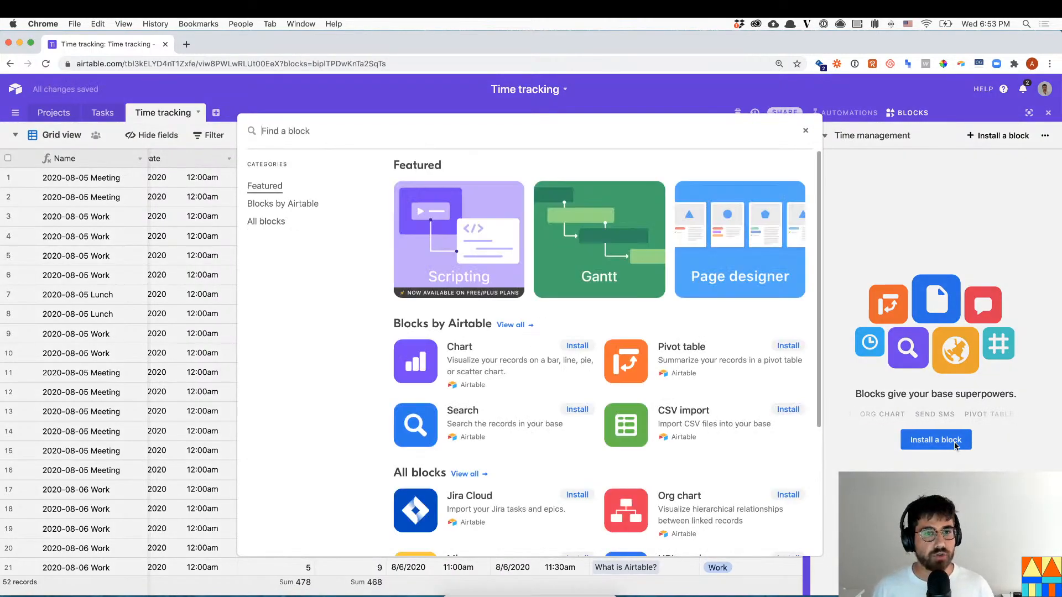
- Find the Chart block by searching 'chart' and install it on the dashboard
{"action": "type", "text": "chart"}
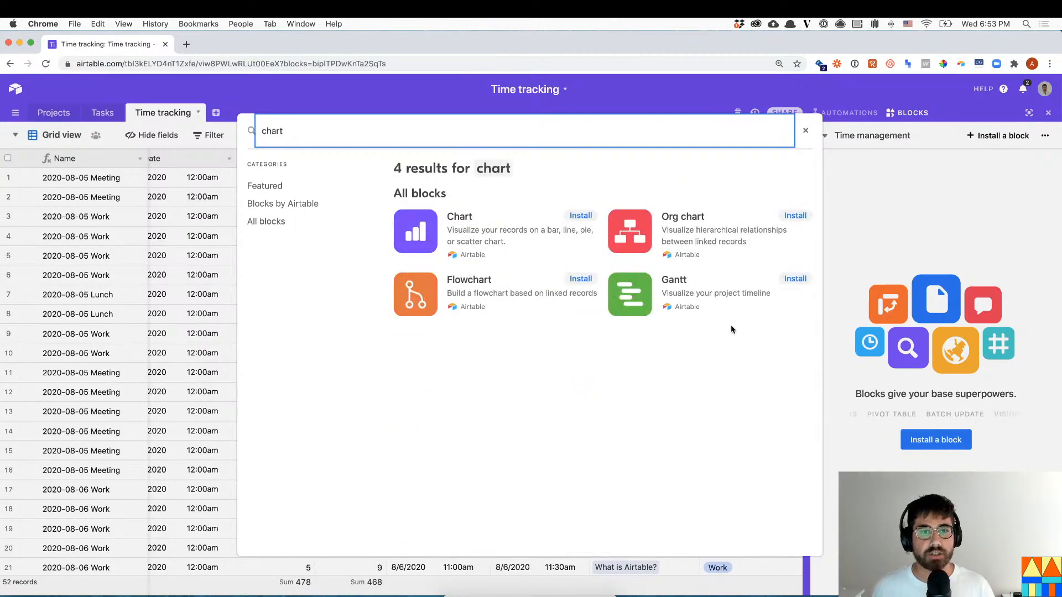
{"action": "left_click", "coordinate": [518, 238]}
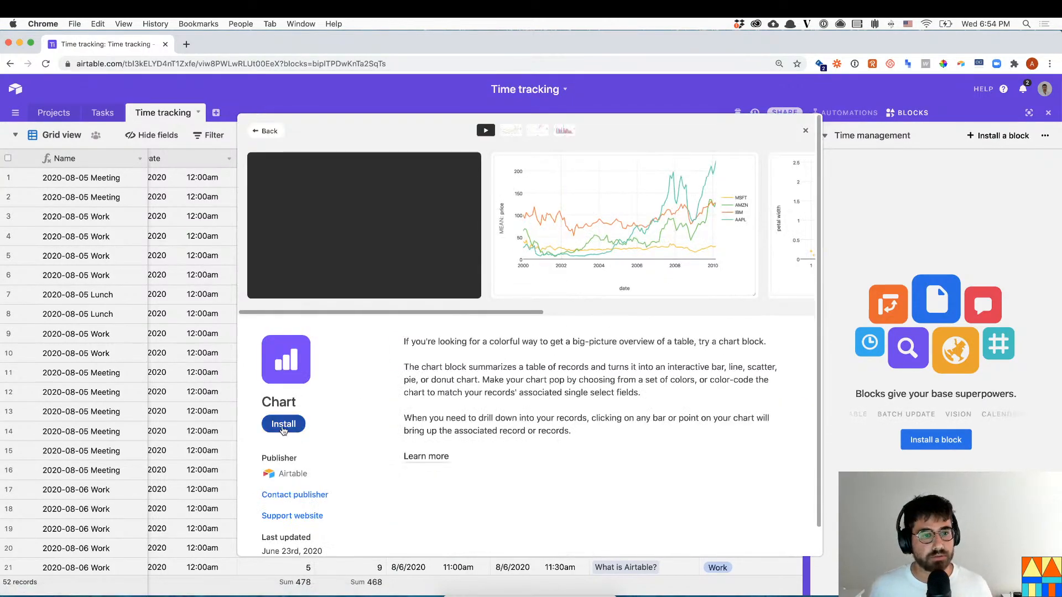
{"action": "left_click", "coordinate": [283, 424]}
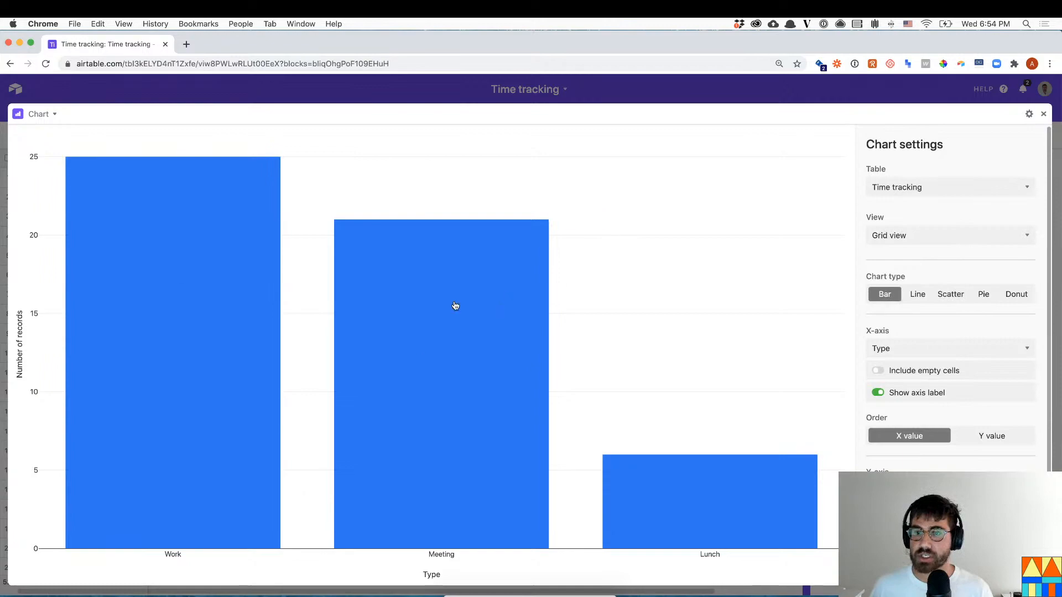
- Switch the chart to a pie titled 'Type of work' and show it in a wider panel beside the grid
{"action": "left_click", "coordinate": [983, 295]}
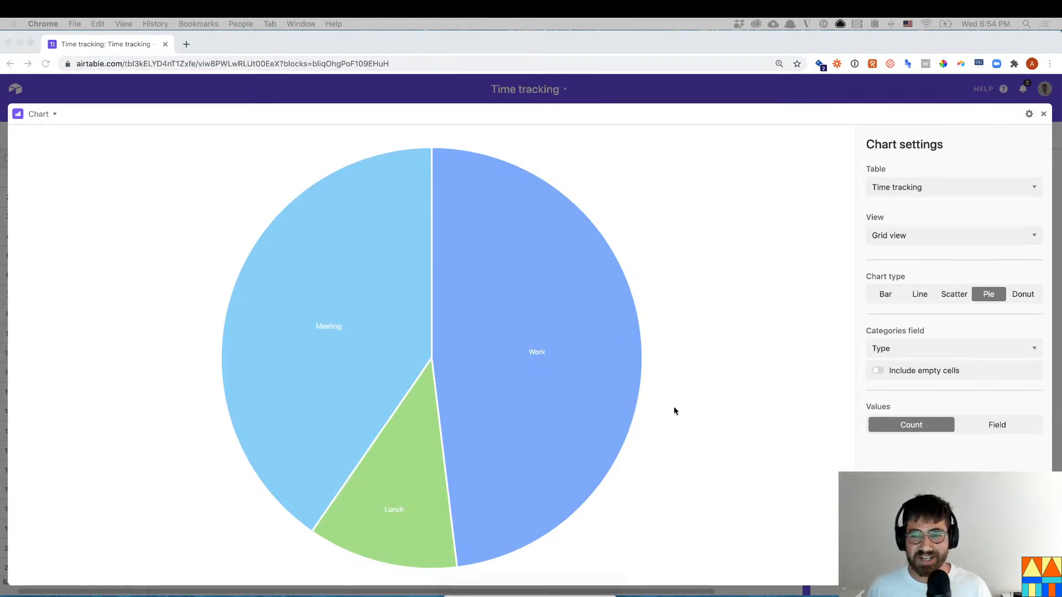
{"action": "left_click", "coordinate": [1029, 114]}
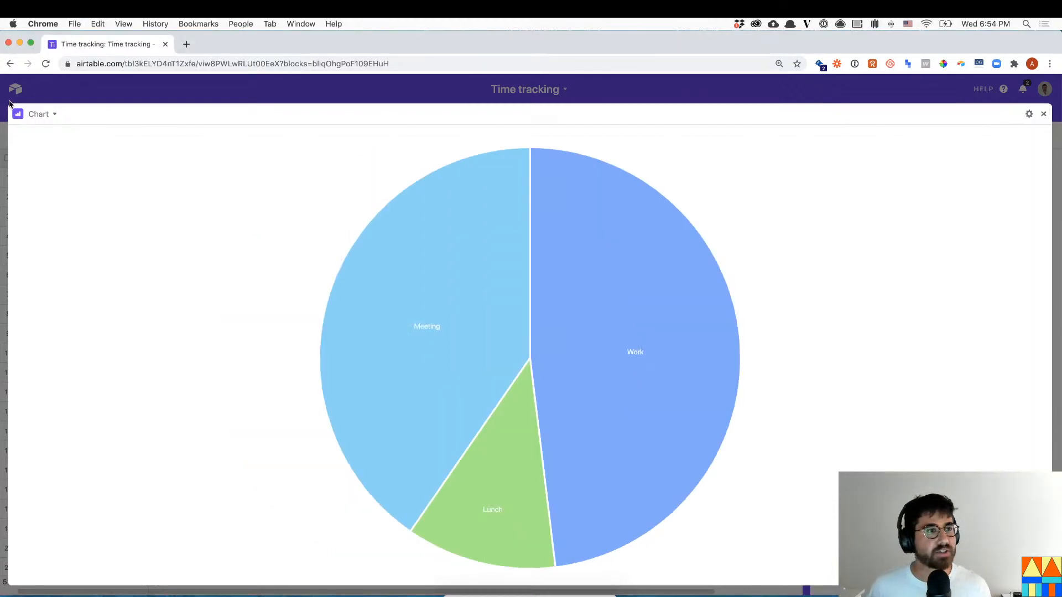
{"action": "left_click", "coordinate": [50, 114]}
{"action": "type", "text": "Tiome t"}
{"action": "key", "text": "BackSpace"}
{"action": "key", "text": "BackSpace"}
{"action": "key", "text": "BackSpace"}
{"action": "key", "text": "BackSpace"}
{"action": "key", "text": "BackSpace"}
{"action": "key", "text": "BackSpace"}
{"action": "key", "text": "BackSpace"}
{"action": "type", "text": "Type fof work"}
{"action": "key", "text": "Return"}
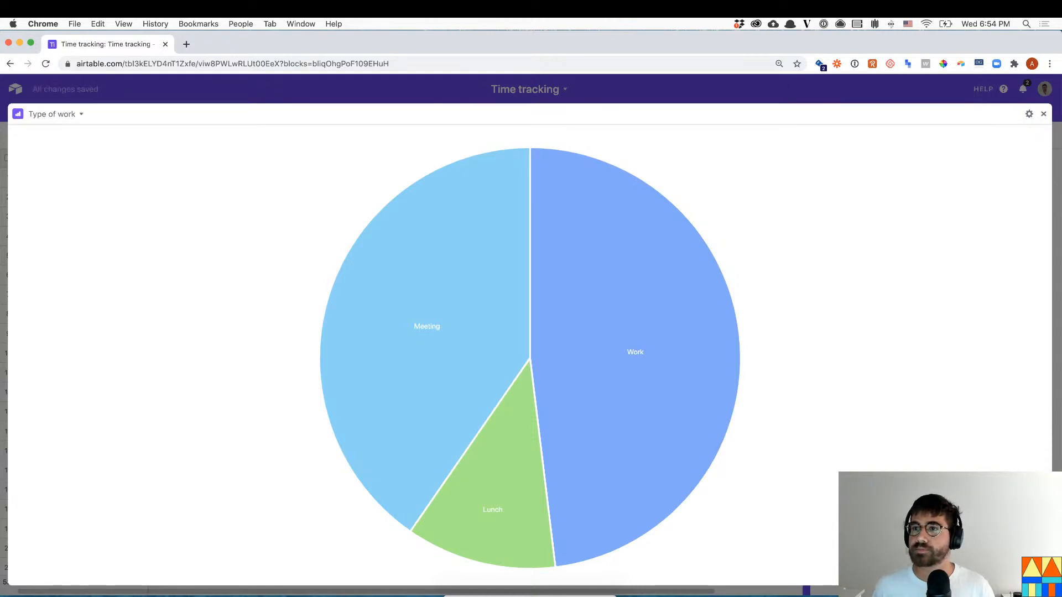
{"action": "left_click", "coordinate": [1045, 114]}
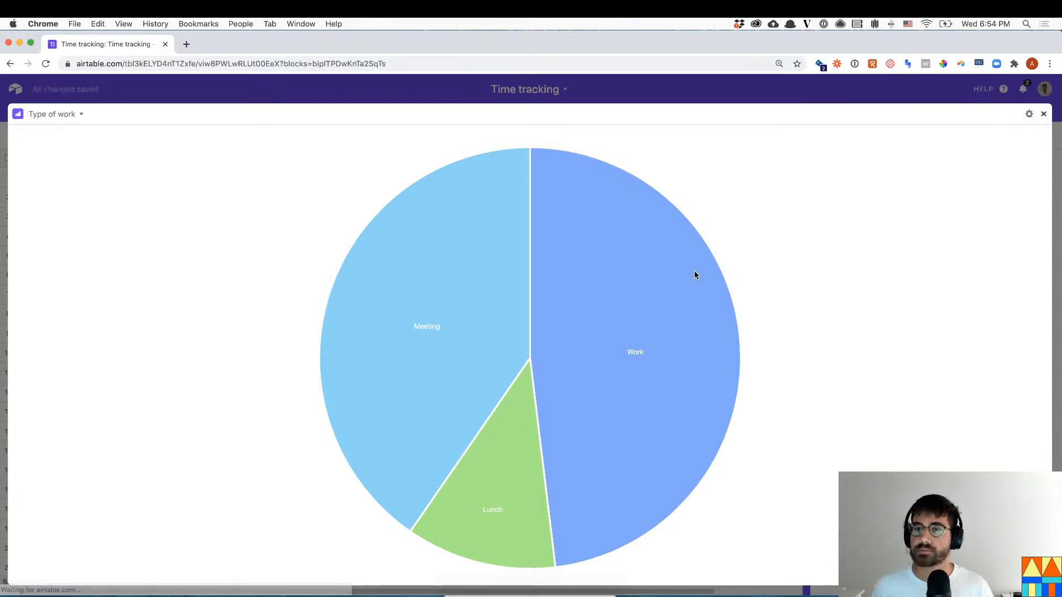
{"action": "left_click_drag", "start_coordinate": [803, 270], "coordinate": [768, 270]}
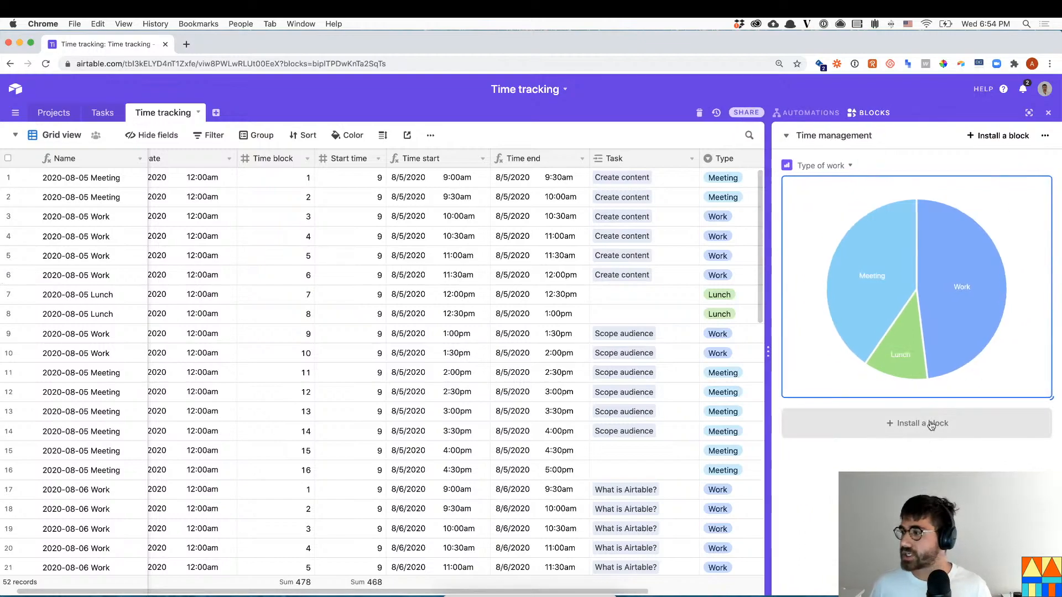
- Install a second Chart block with its X-axis changed from Type to Task
{"action": "left_click", "coordinate": [931, 424]}
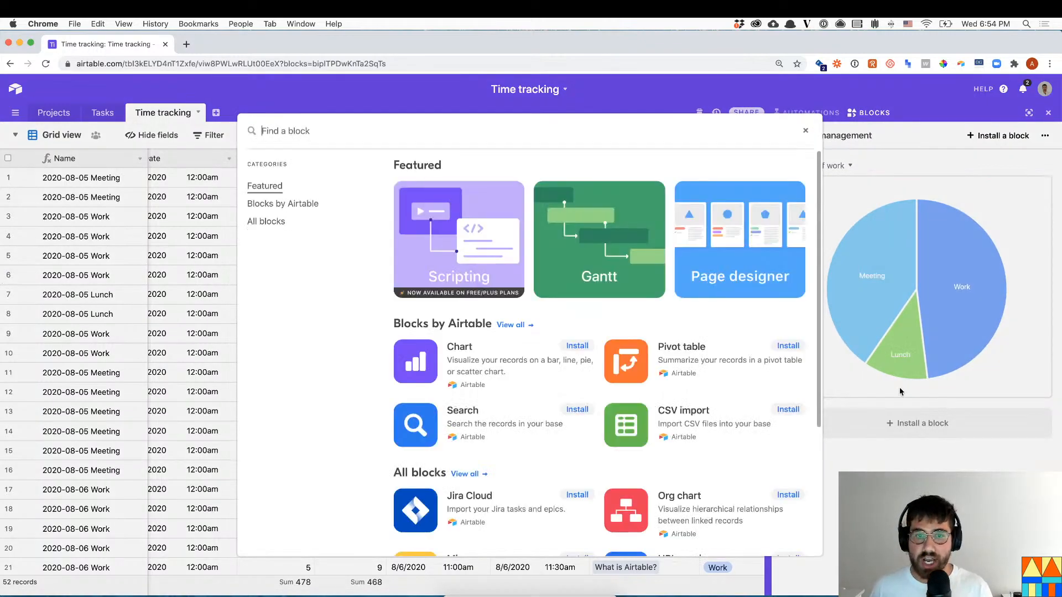
{"action": "left_click", "coordinate": [471, 359]}
{"action": "left_click", "coordinate": [299, 424]}
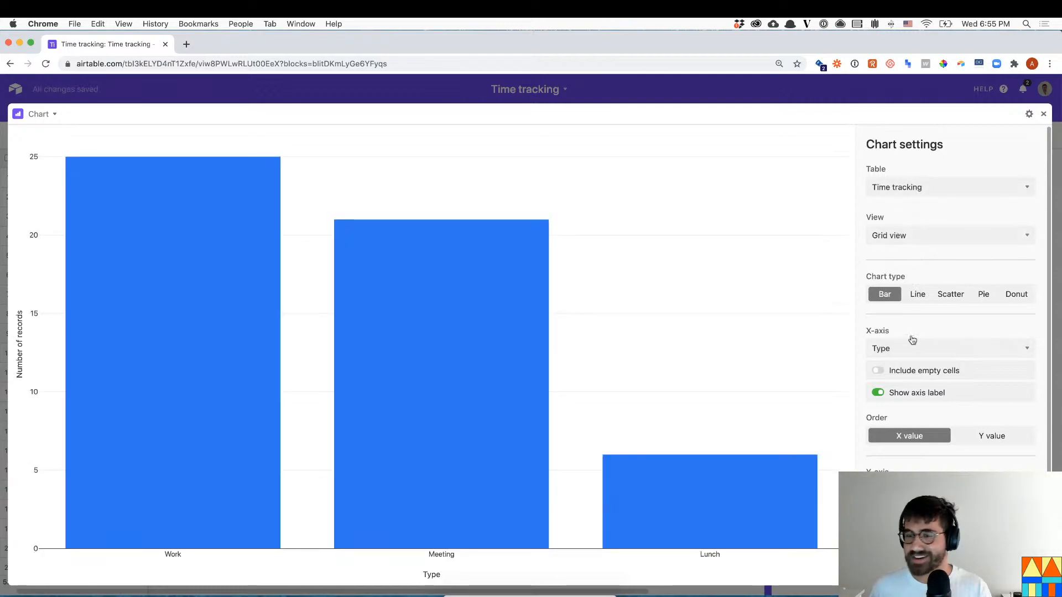
{"action": "left_click", "coordinate": [900, 348]}
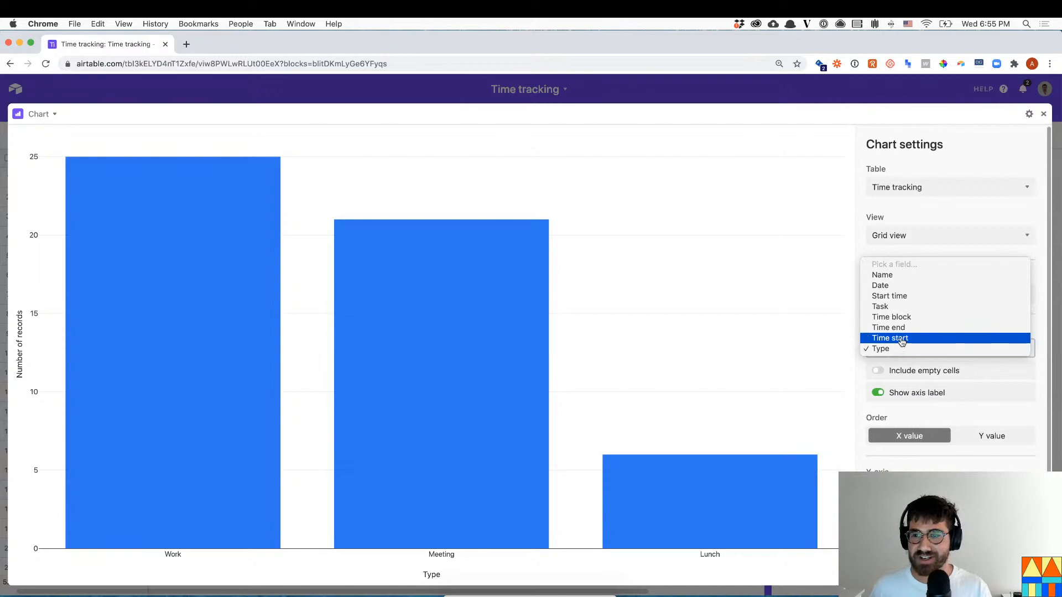
{"action": "left_click", "coordinate": [903, 307]}
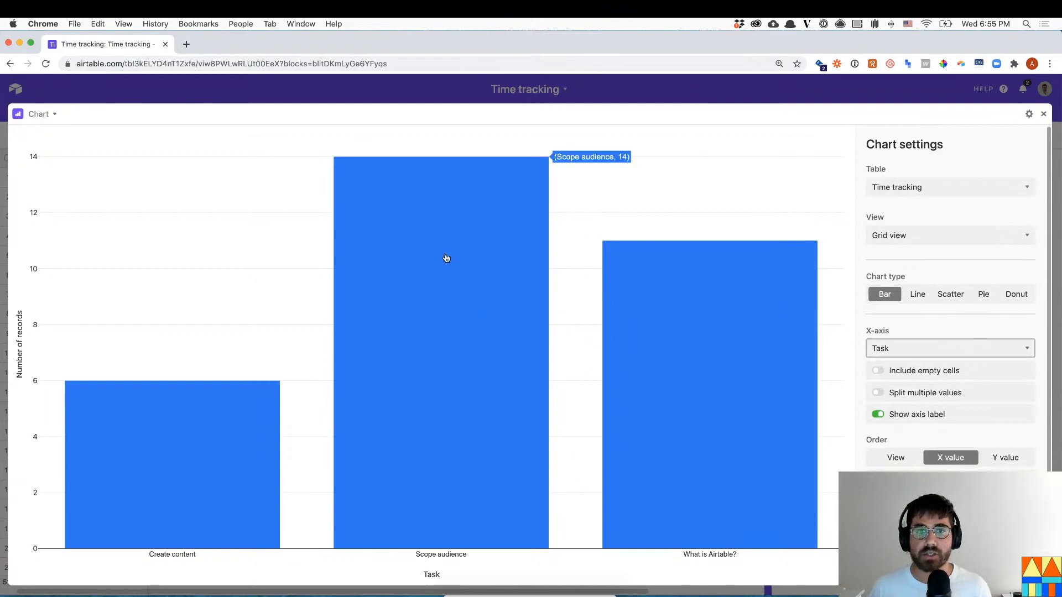
{"action": "key", "text": "Escape"}
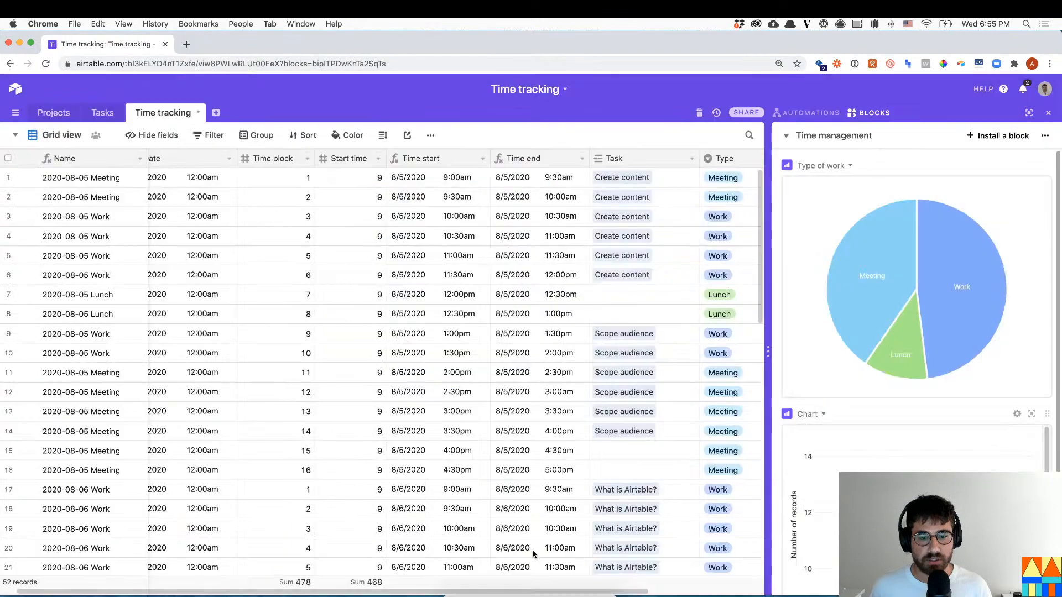
- Add an Hour formula field with value 0.5 to the Time tracking table
{"action": "left_click_drag", "start_coordinate": [628, 594], "coordinate": [736, 592]}
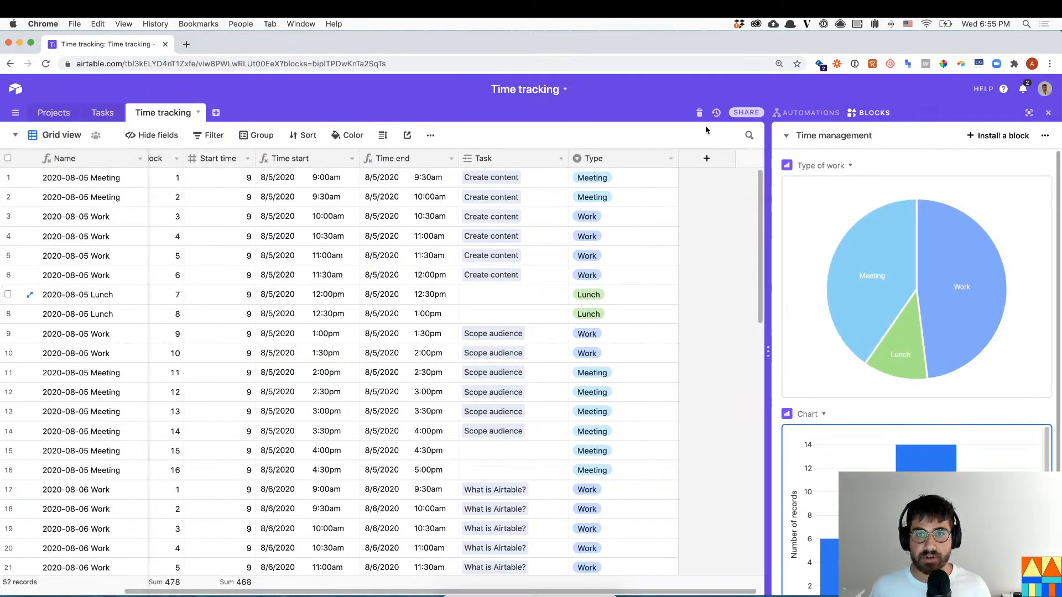
{"action": "left_click", "coordinate": [694, 233]}
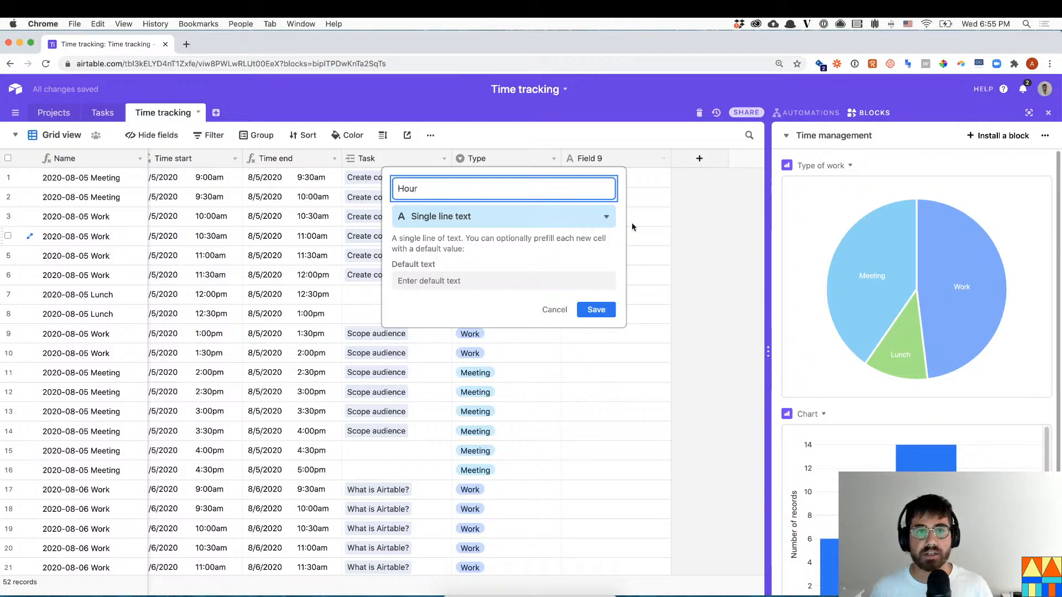
{"action": "left_click", "coordinate": [467, 217]}
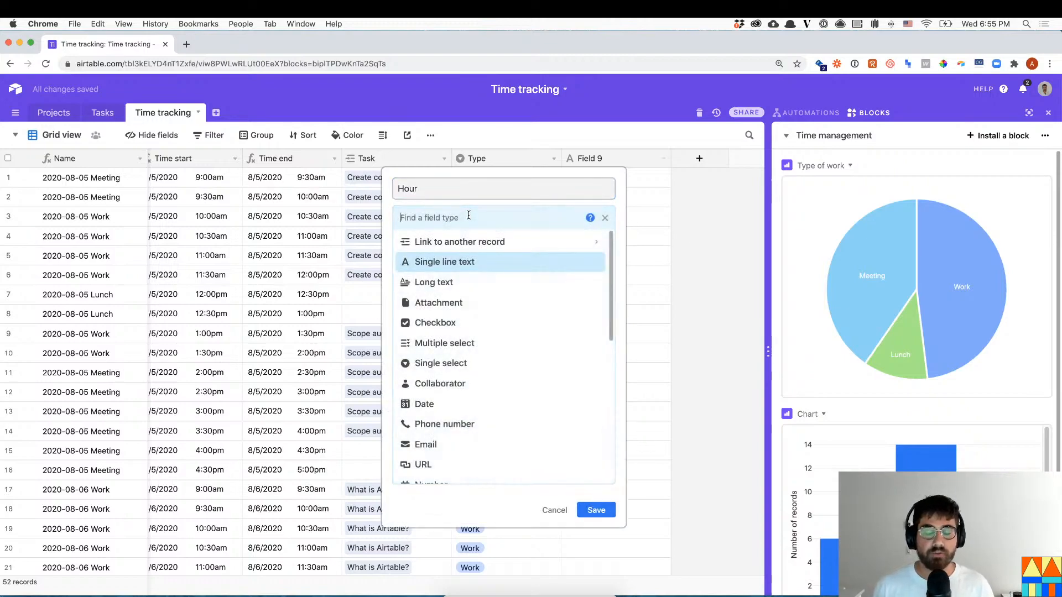
{"action": "type", "text": "form"}
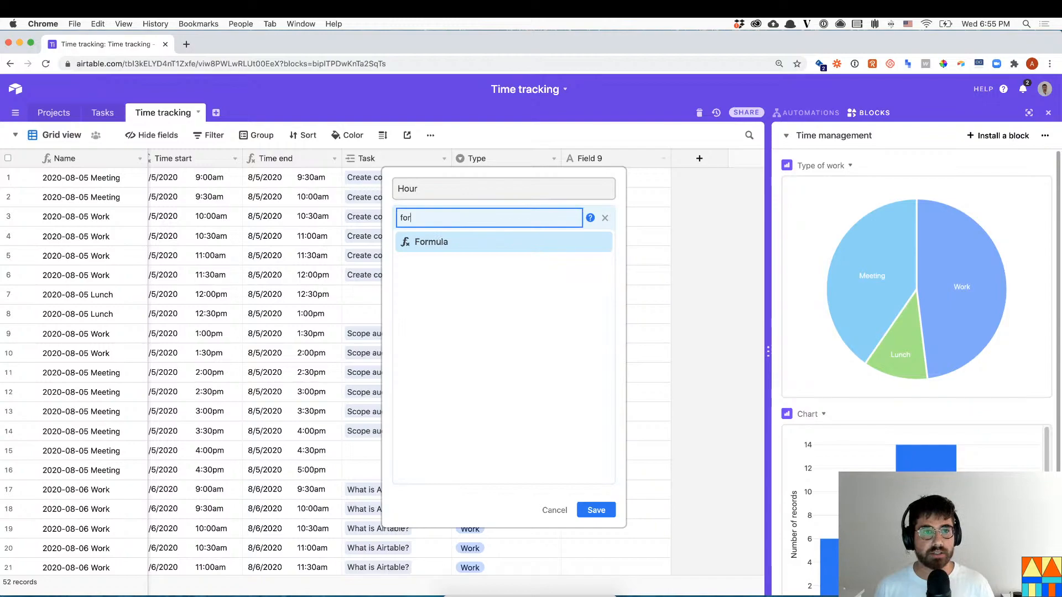
{"action": "key", "text": "Return"}
{"action": "left_click", "coordinate": [497, 295]}
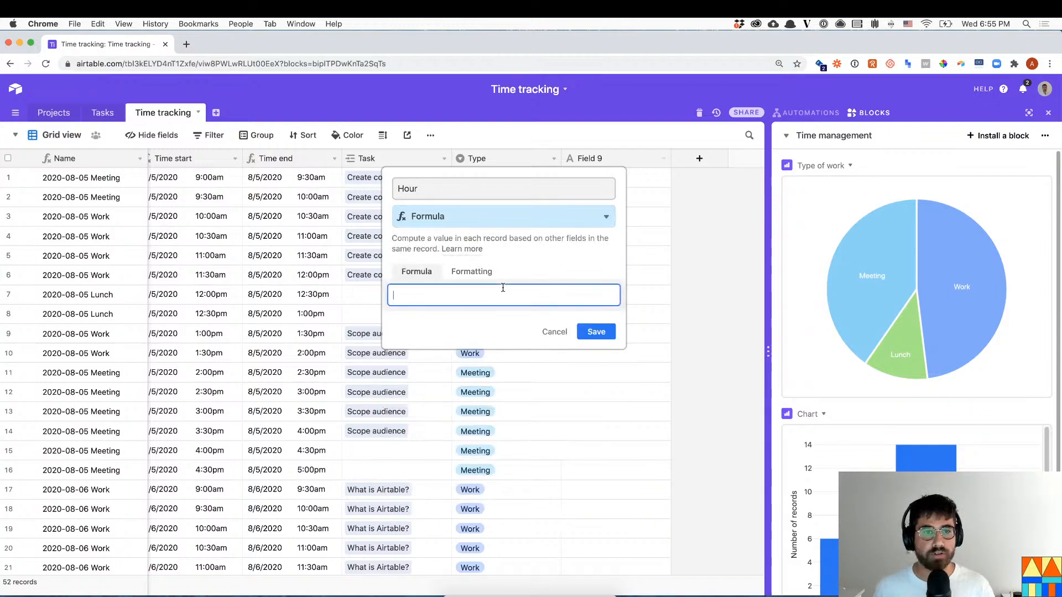
{"action": "type", "text": "0.5"}
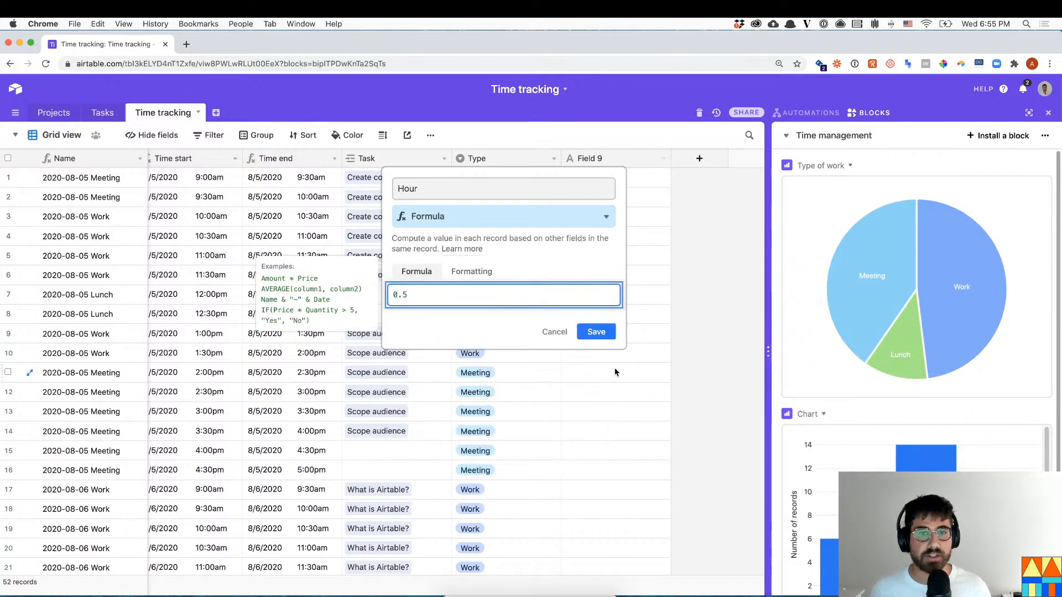
{"action": "left_click", "coordinate": [596, 334]}
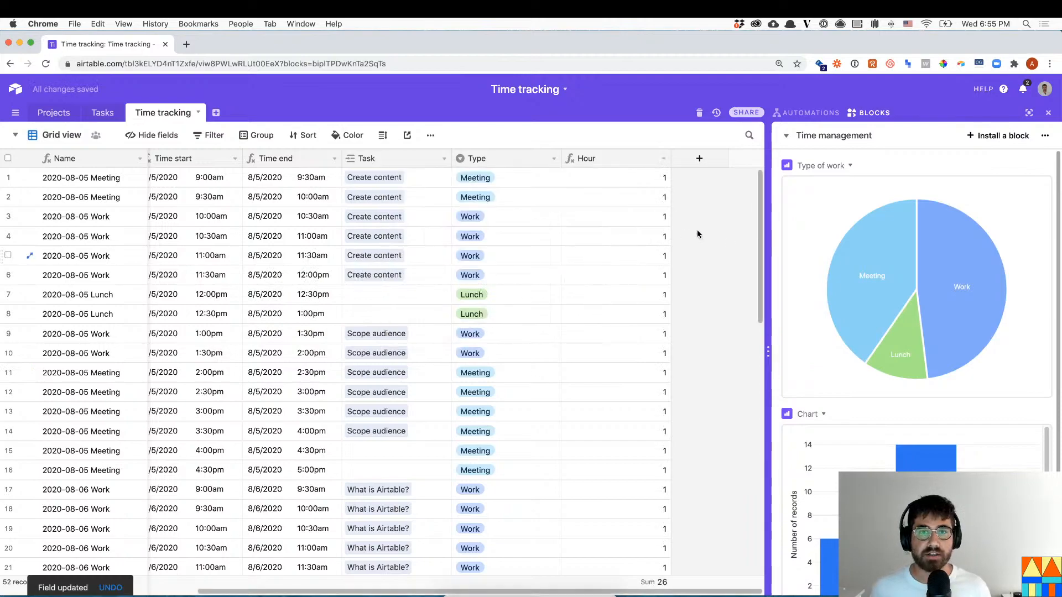
{"action": "left_click", "coordinate": [1018, 415]}
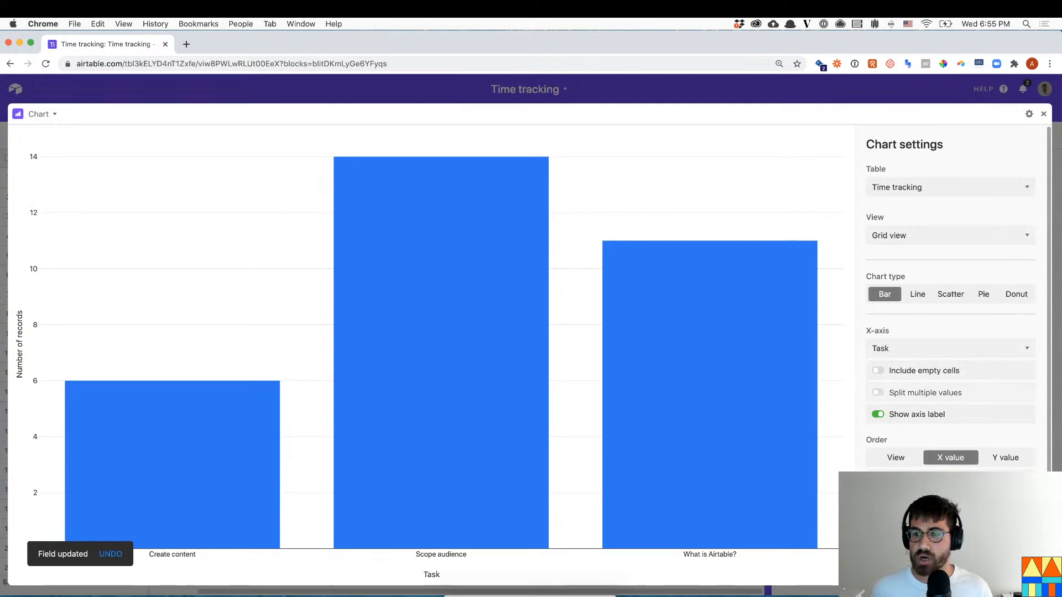
- Switch the Task chart's Y-axis from Count to Sum of Hour, then close the expanded chart
{"action": "scroll", "coordinate": [945, 439], "scroll_direction": "down", "scroll_amount": 3}
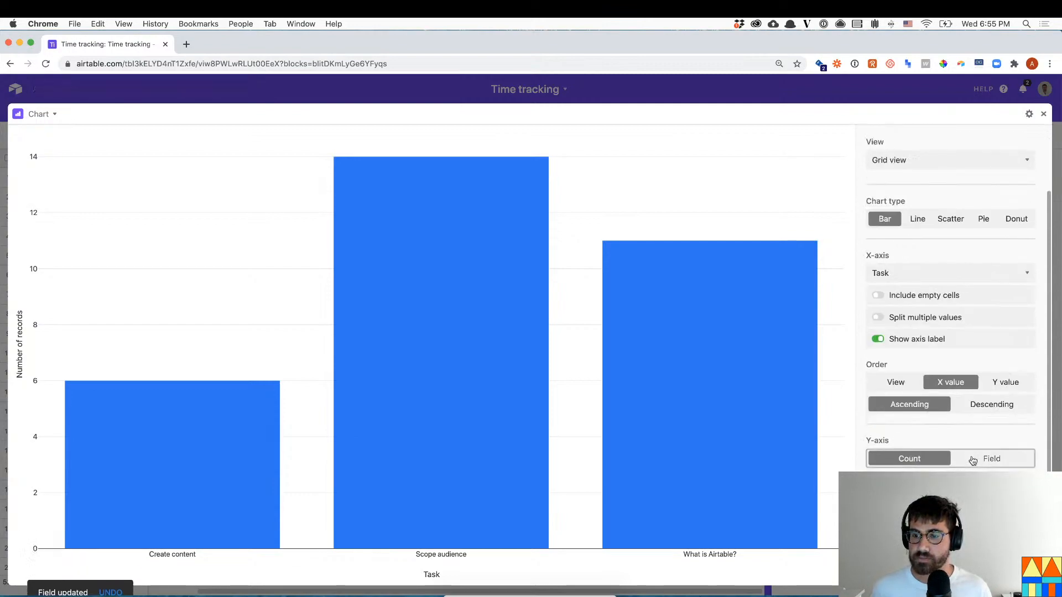
{"action": "left_click", "coordinate": [990, 458]}
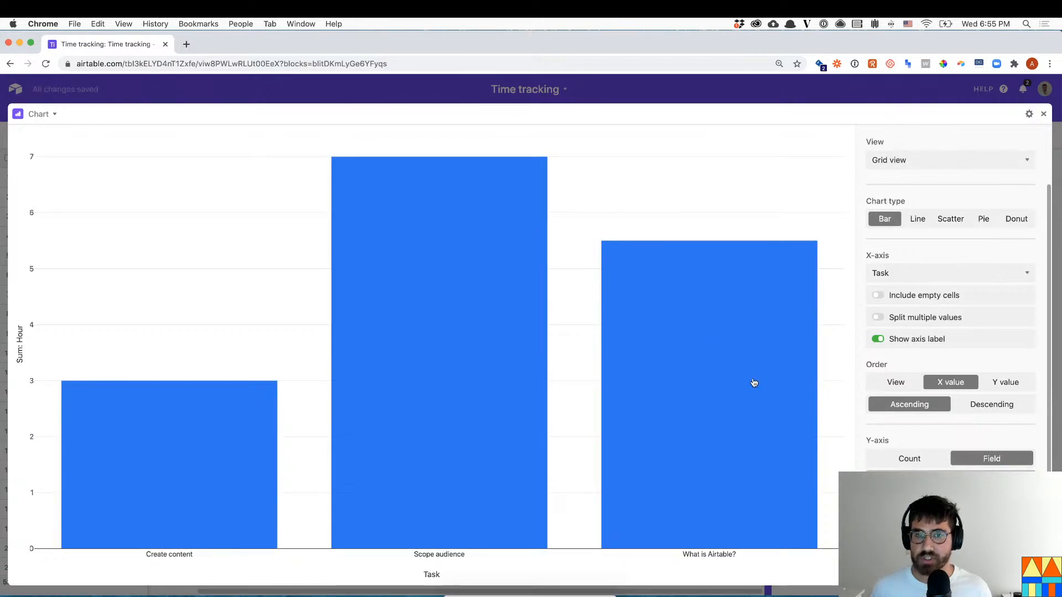
{"action": "mouse_move", "coordinate": [448, 206]}
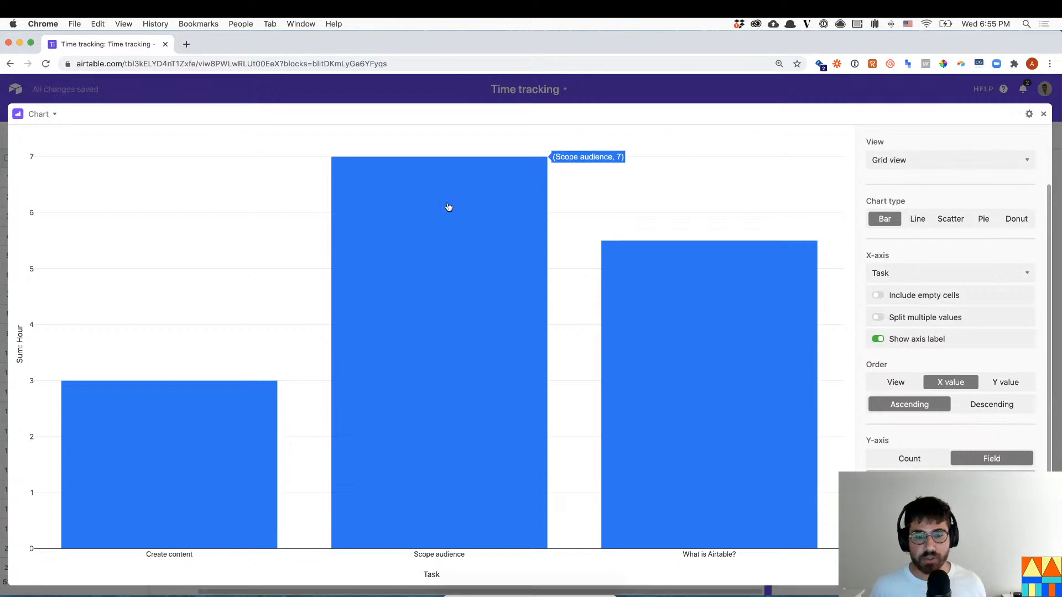
{"action": "mouse_move", "coordinate": [736, 311]}
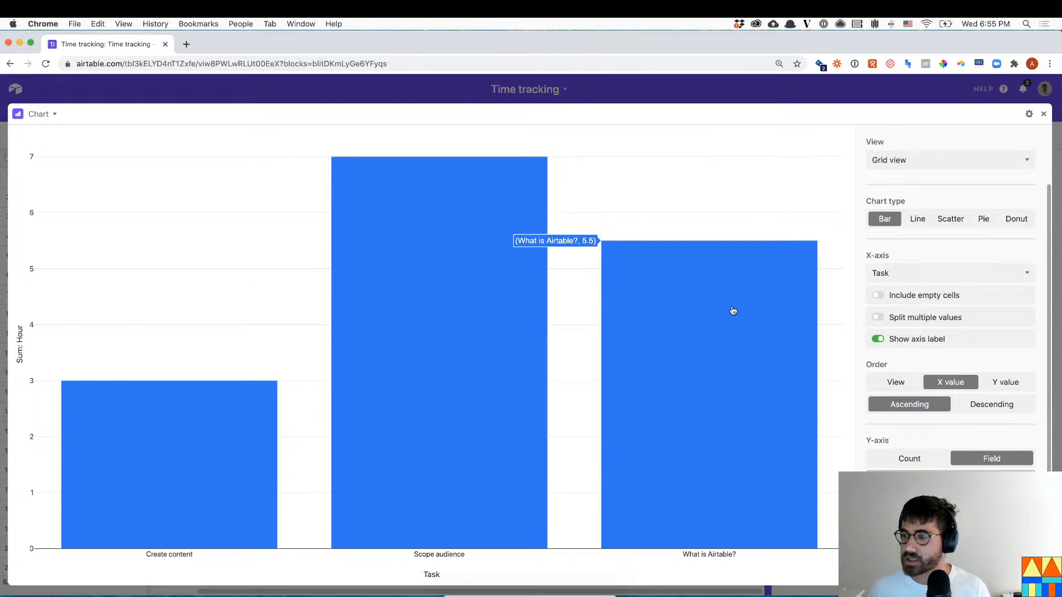
{"action": "mouse_move", "coordinate": [241, 455]}
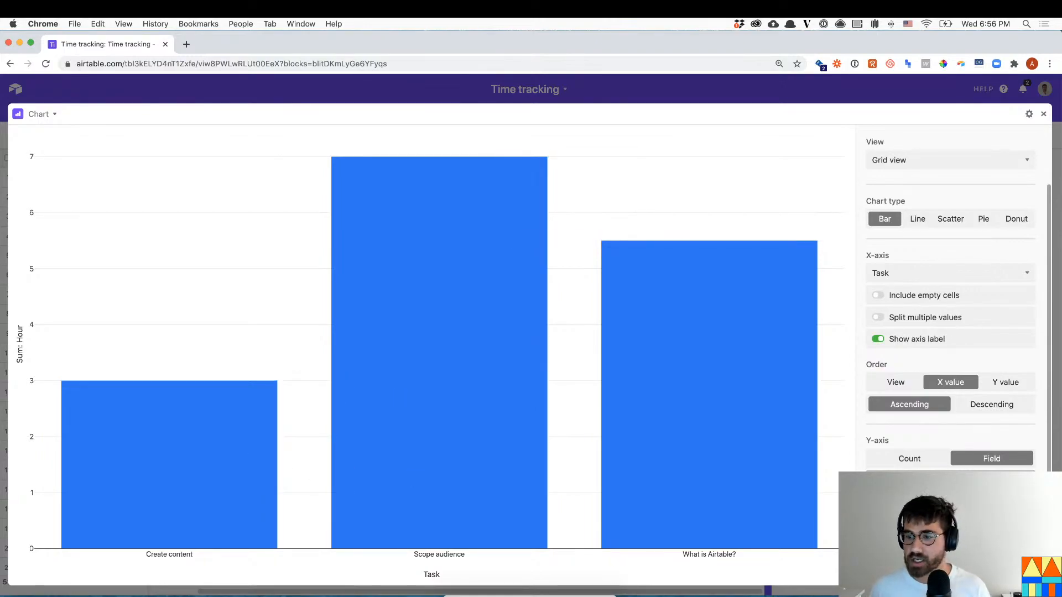
{"action": "key", "text": "Escape"}
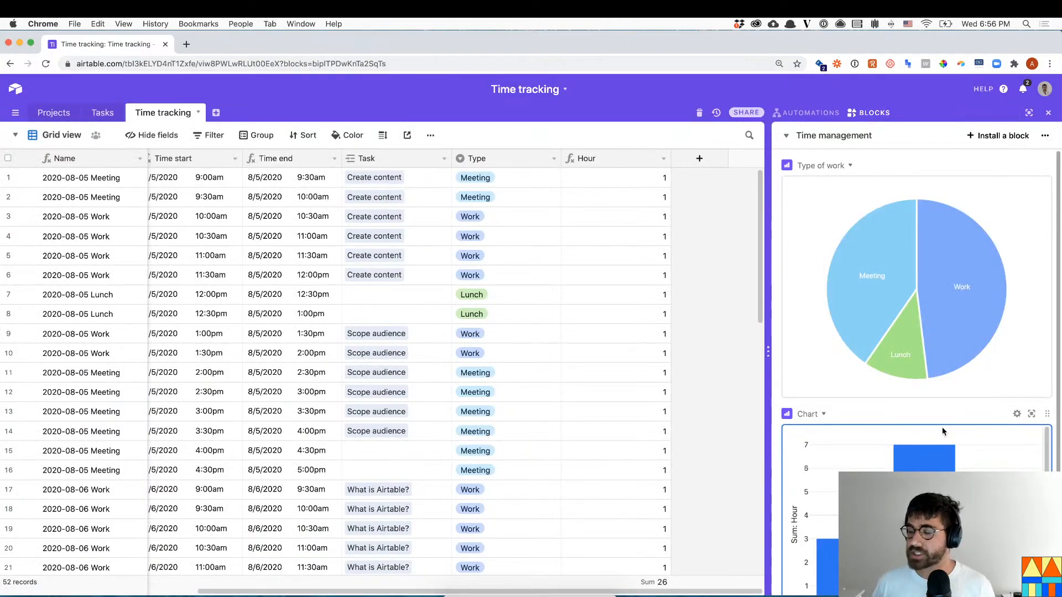
- Widen the blocks panel and create a Formula-type field named Week number
{"action": "left_click_drag", "start_coordinate": [767, 190], "coordinate": [744, 190]}
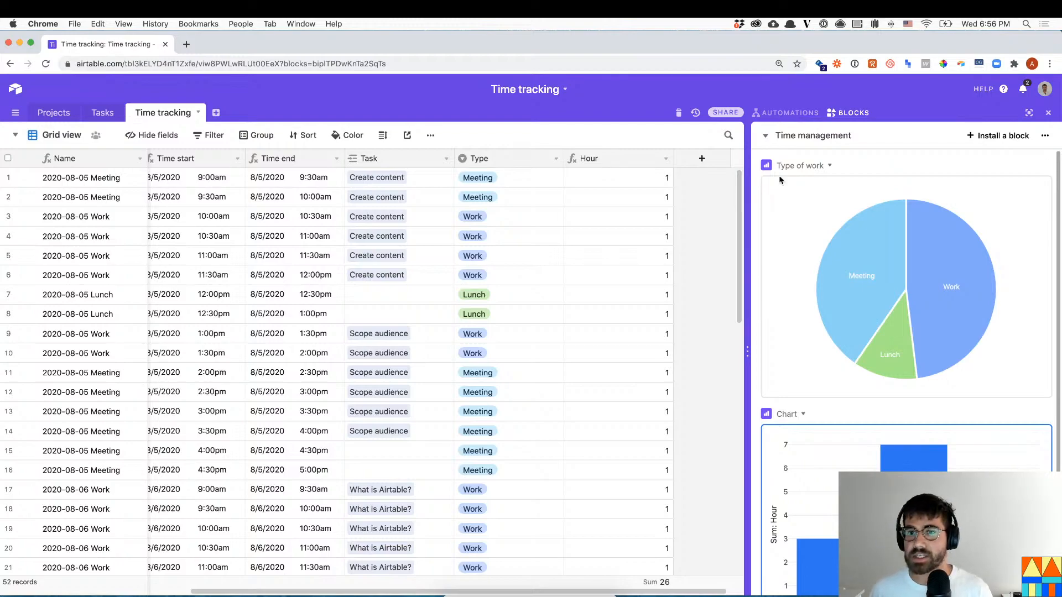
{"action": "left_click", "coordinate": [718, 163]}
{"action": "type", "text": "weeknum"}
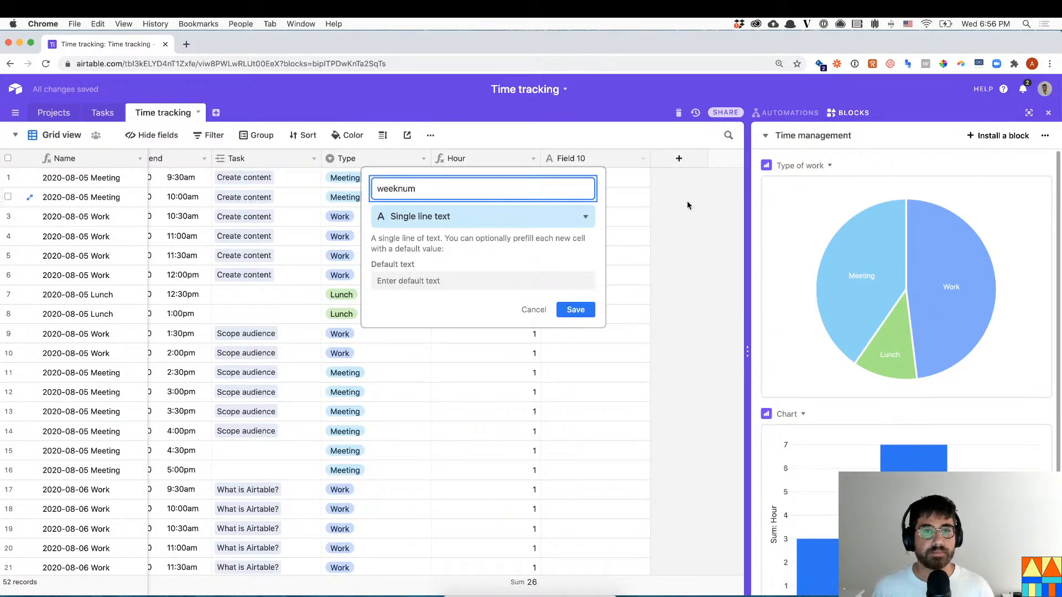
{"action": "key", "text": "super+a"}
{"action": "type", "text": "Nbu"}
{"action": "key", "text": "BackSpace"}
{"action": "key", "text": "BackSpace"}
{"action": "key", "text": "BackSpace"}
{"action": "type", "text": "Week n"}
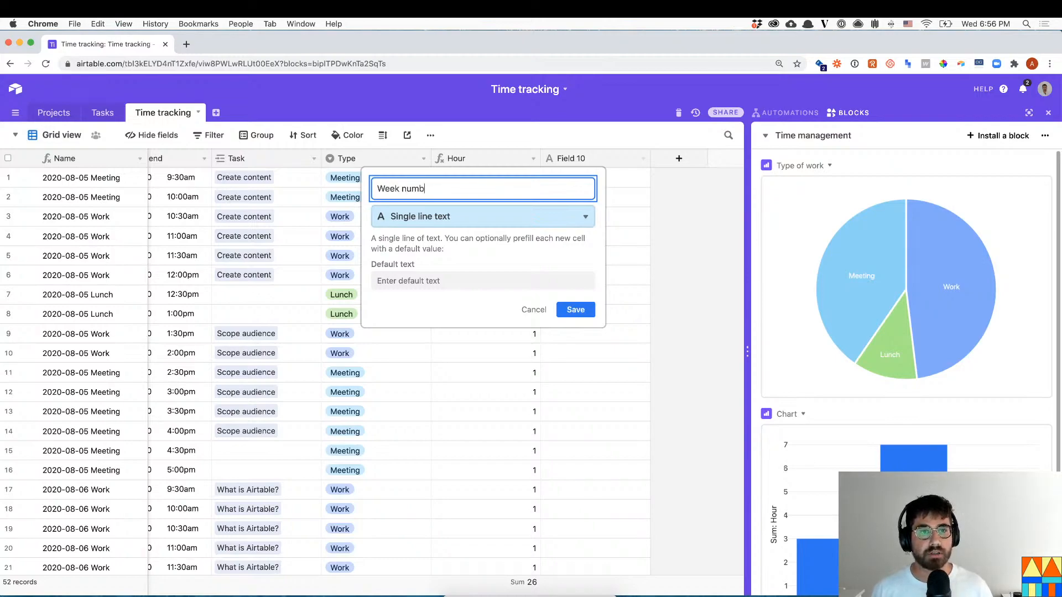
{"action": "left_click", "coordinate": [426, 222]}
{"action": "type", "text": "week"}
{"action": "key", "text": "BackSpace"}
{"action": "key", "text": "BackSpace"}
{"action": "key", "text": "BackSpace"}
{"action": "key", "text": "BackSpace"}
{"action": "type", "text": "form"}
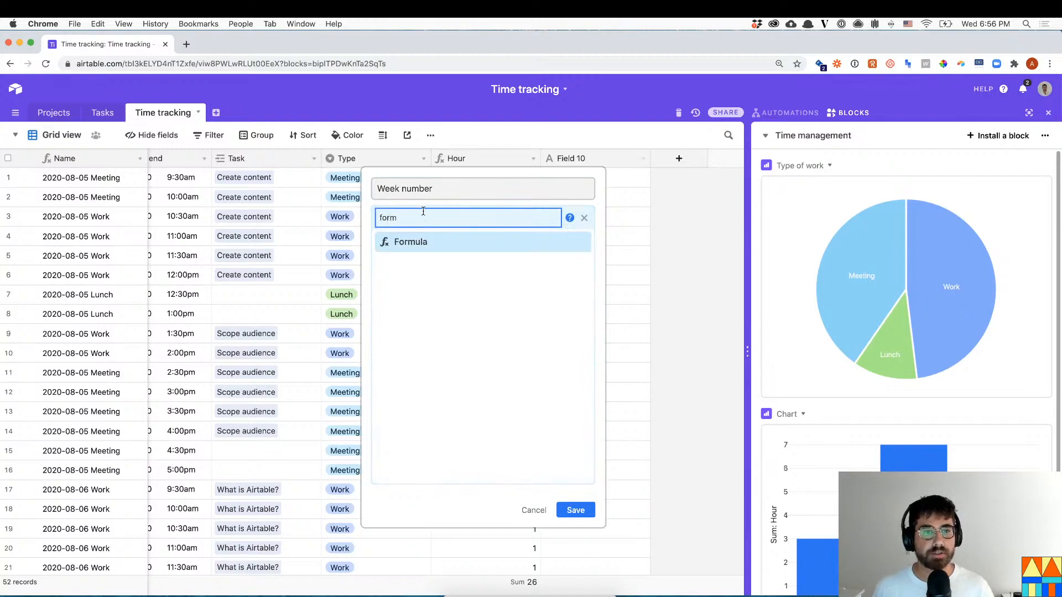
{"action": "left_click", "coordinate": [438, 242]}
- Enter the formula WEEKNUM(Date) and save the Week number field
{"action": "type", "text": "week"}
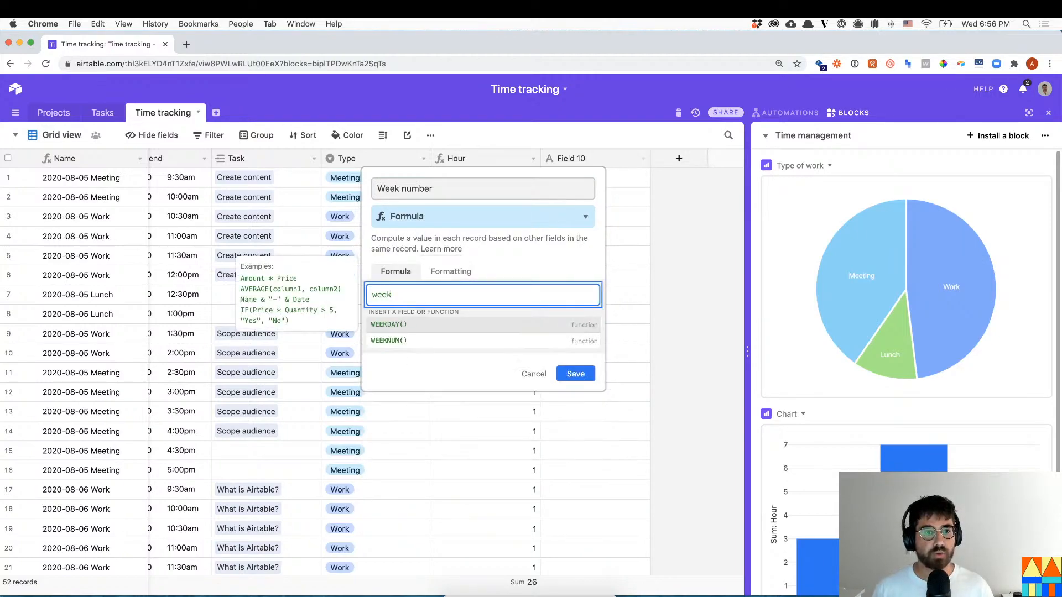
{"action": "key", "text": "Down"}
{"action": "key", "text": "Return"}
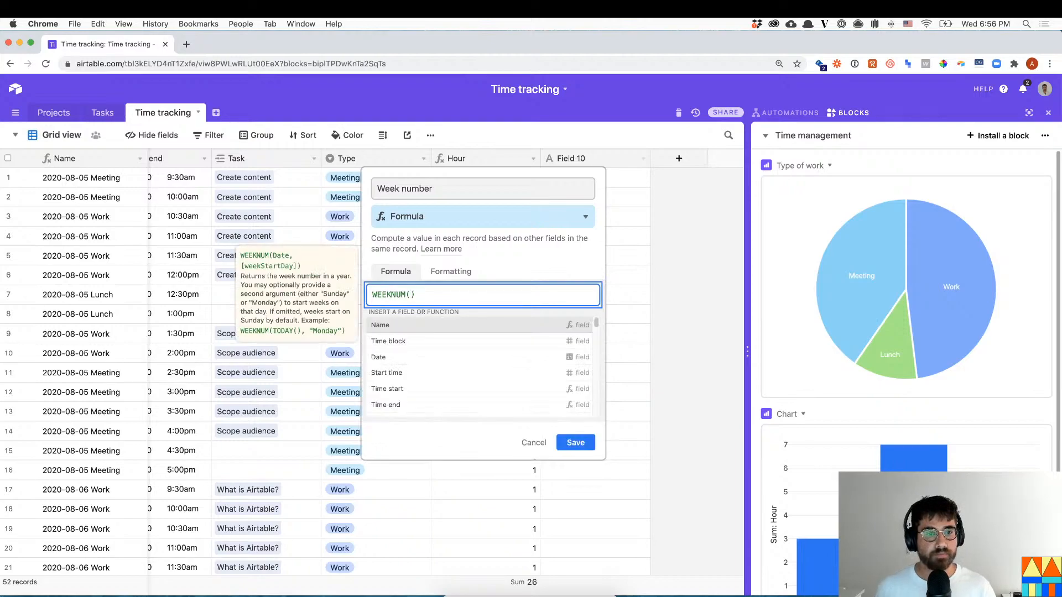
{"action": "type", "text": "today()"}
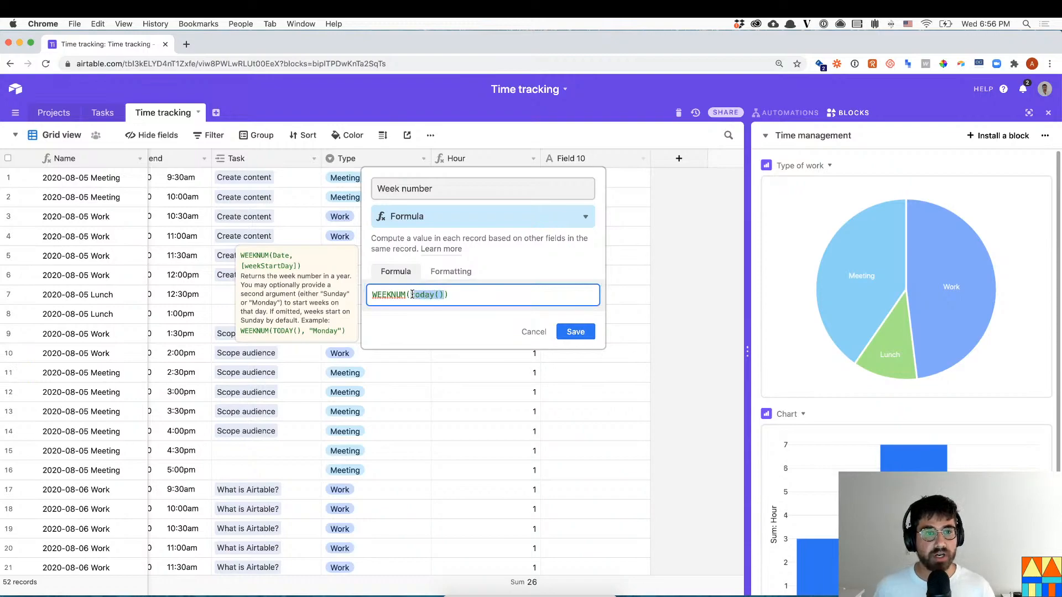
{"action": "key", "text": "BackSpace"}
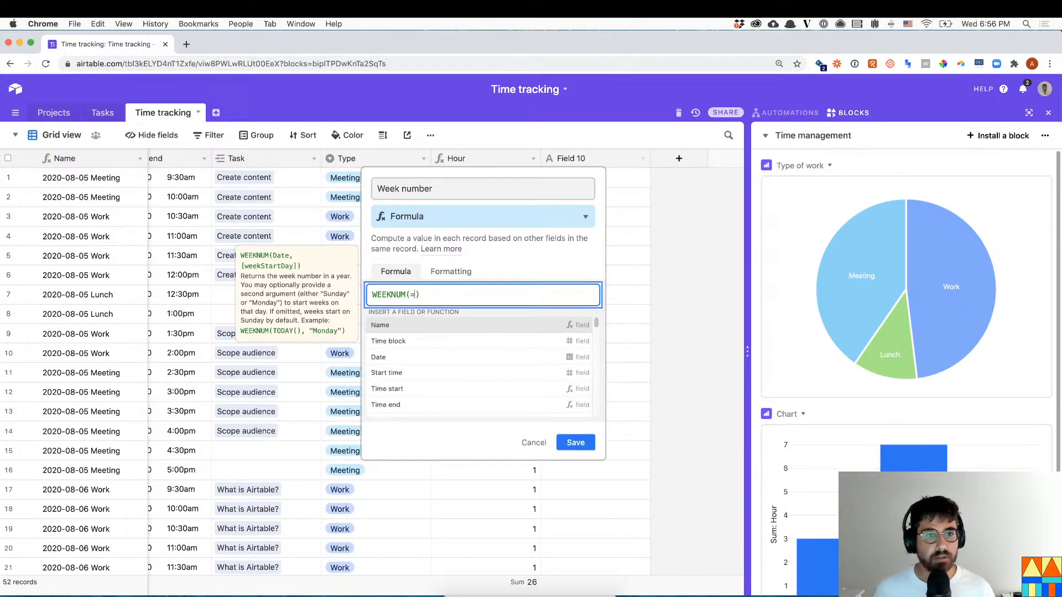
{"action": "type", "text": "date"}
{"action": "left_click", "coordinate": [446, 324]}
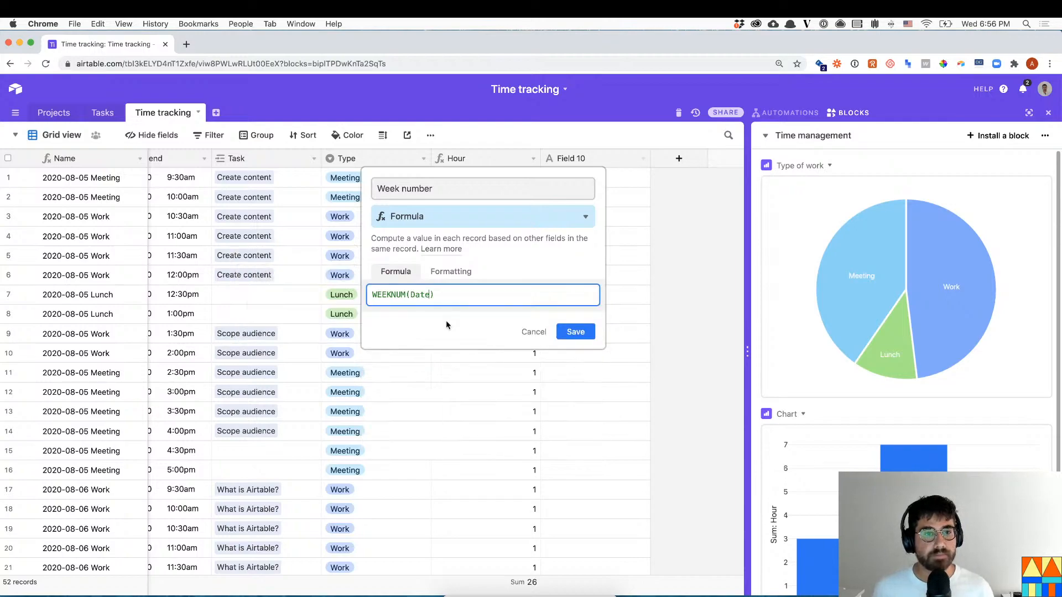
{"action": "left_click", "coordinate": [588, 331]}
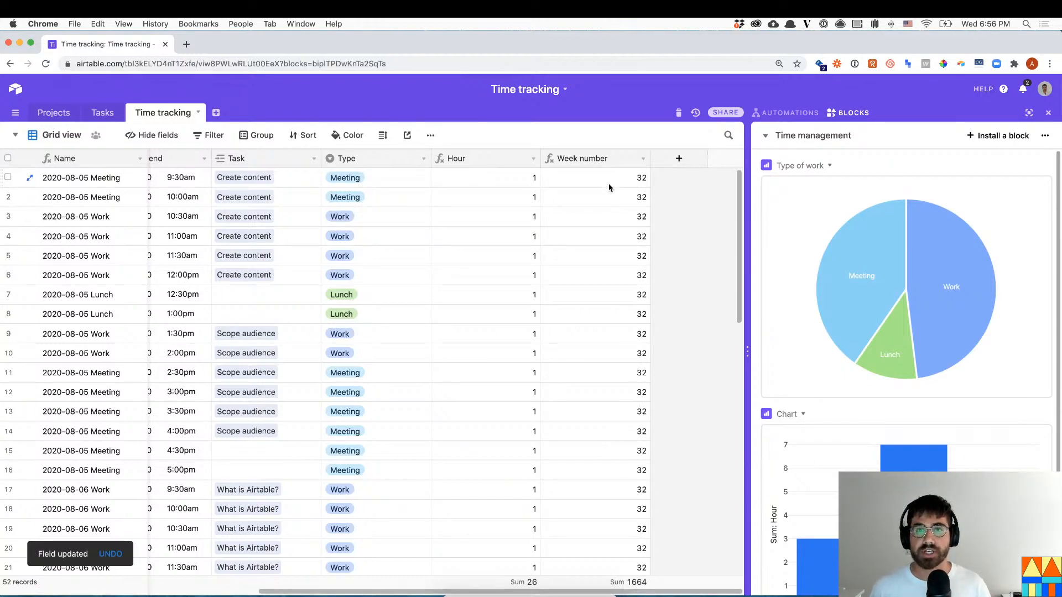
- Create a new Formula-type field for the this-week check
{"action": "scroll", "coordinate": [879, 439], "scroll_direction": "down", "scroll_amount": 1}
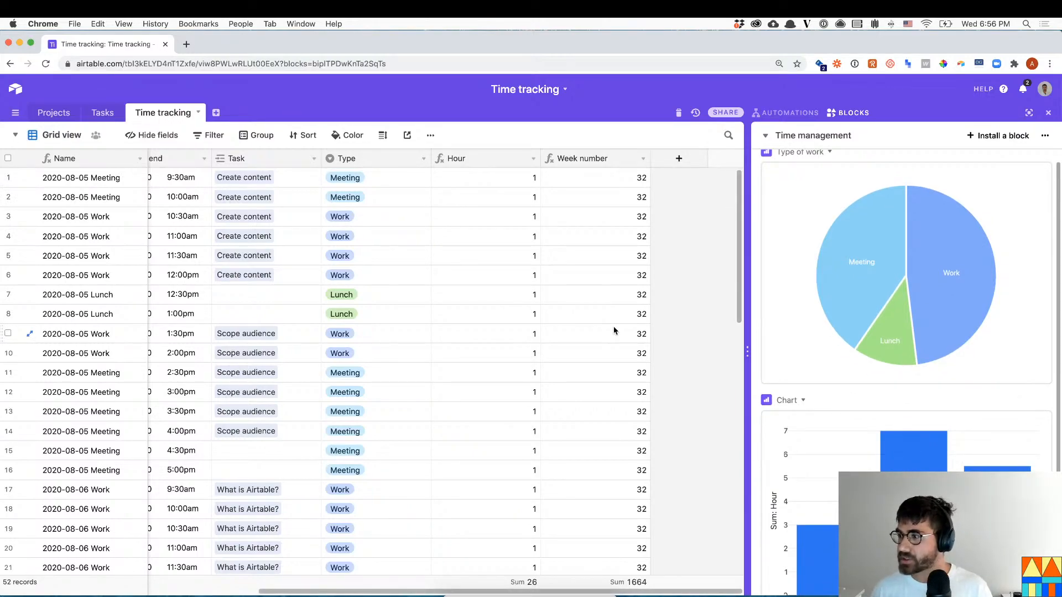
{"action": "left_click", "coordinate": [833, 136]}
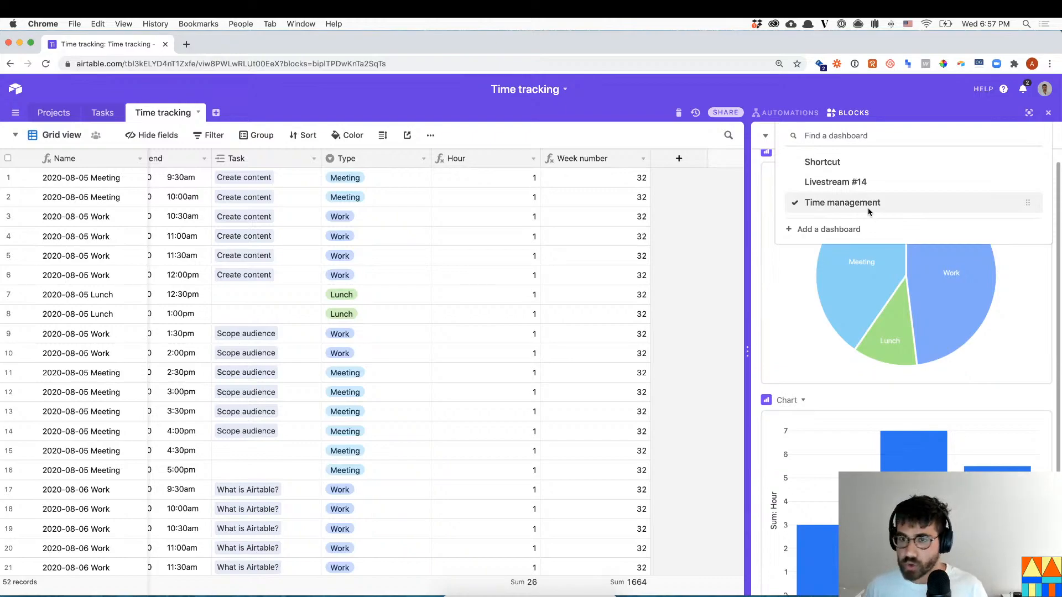
{"action": "left_click", "coordinate": [708, 277]}
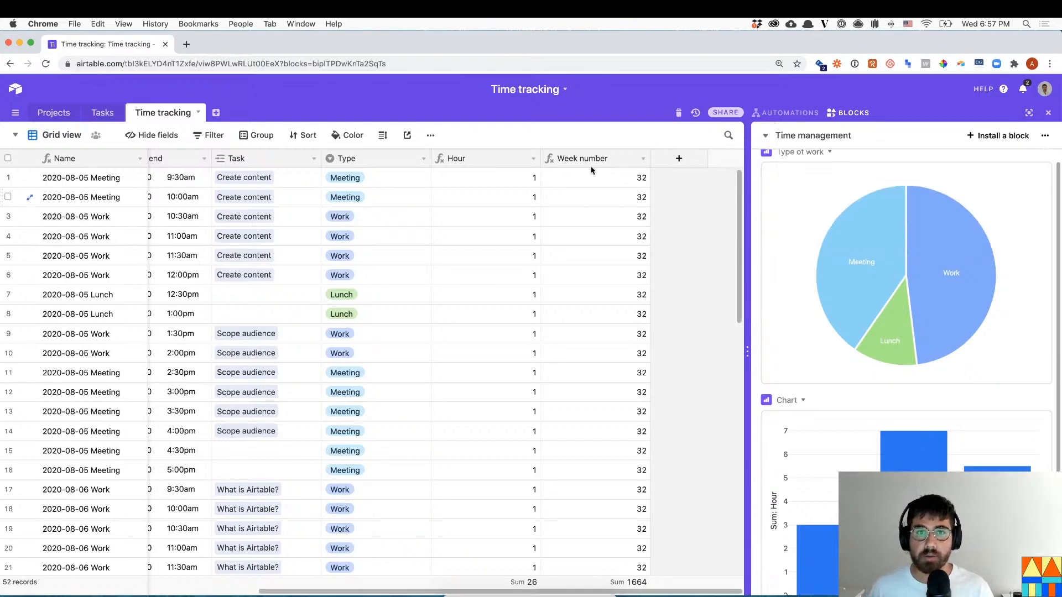
{"action": "left_click", "coordinate": [677, 161]}
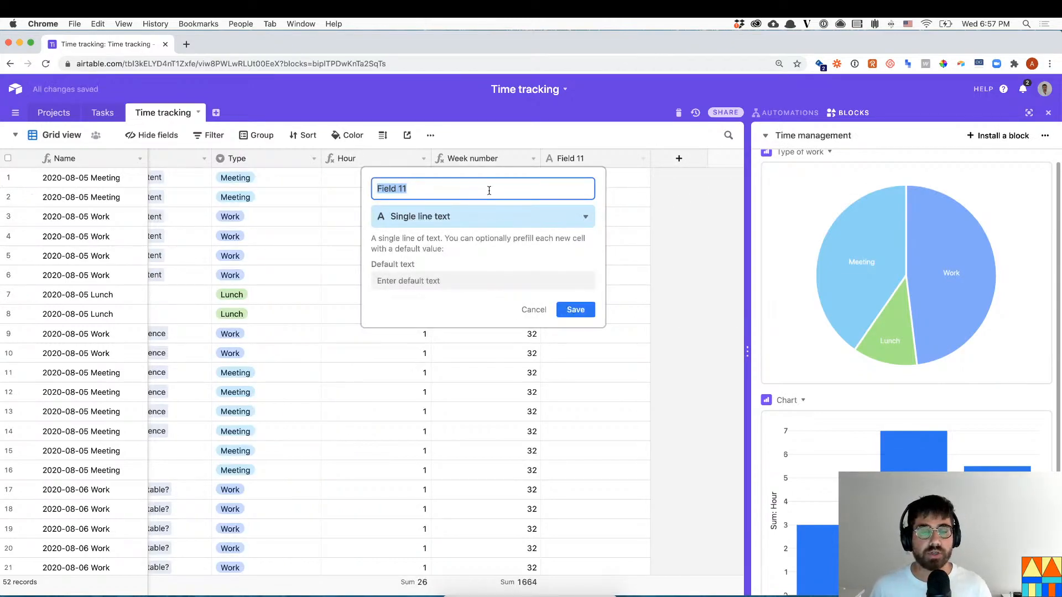
{"action": "type", "text": "Is is this we"}
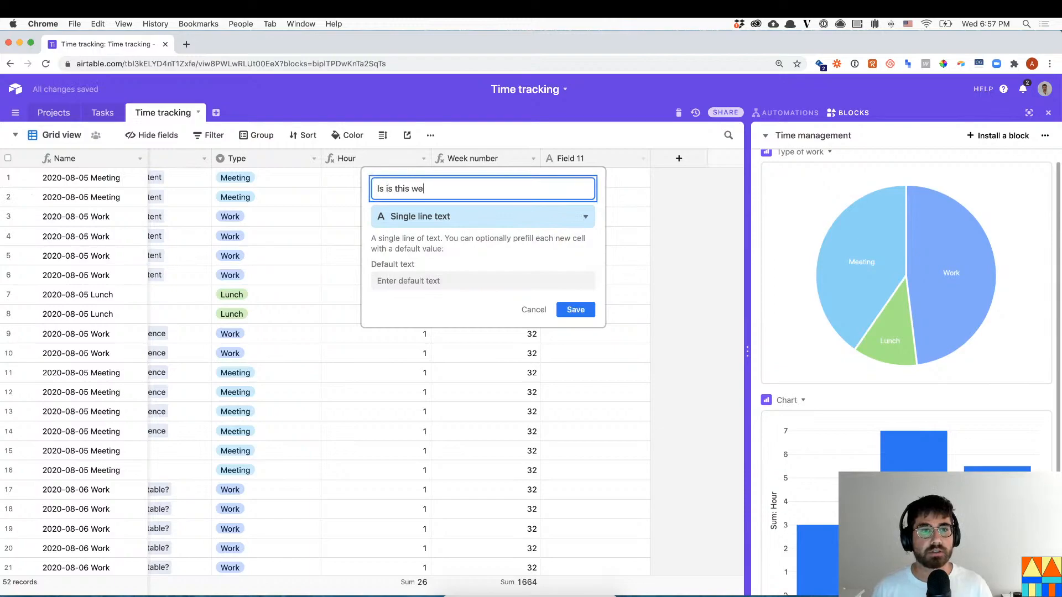
{"action": "left_click", "coordinate": [519, 217]}
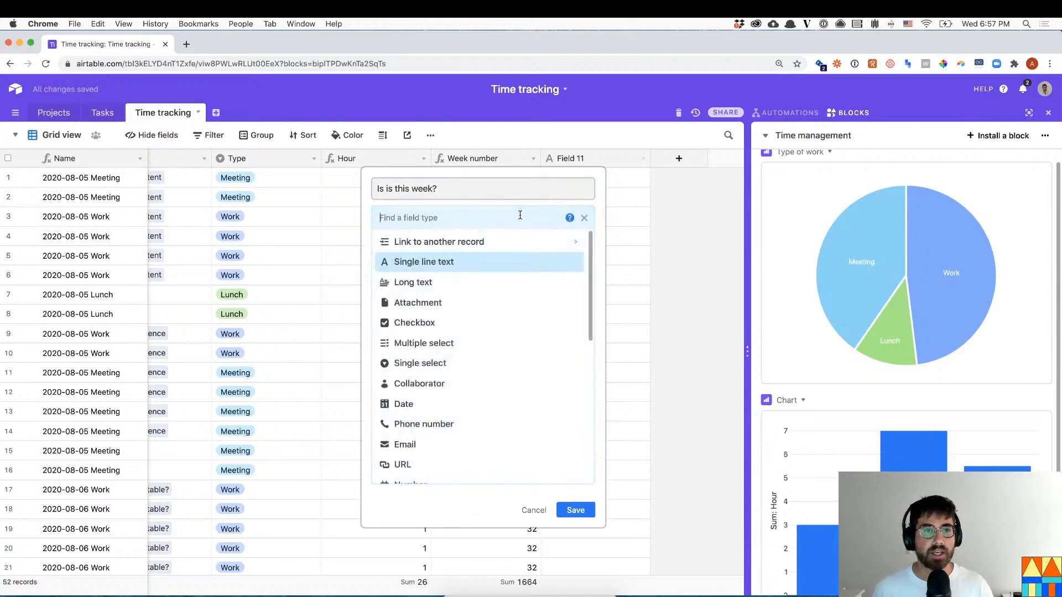
{"action": "type", "text": "week"}
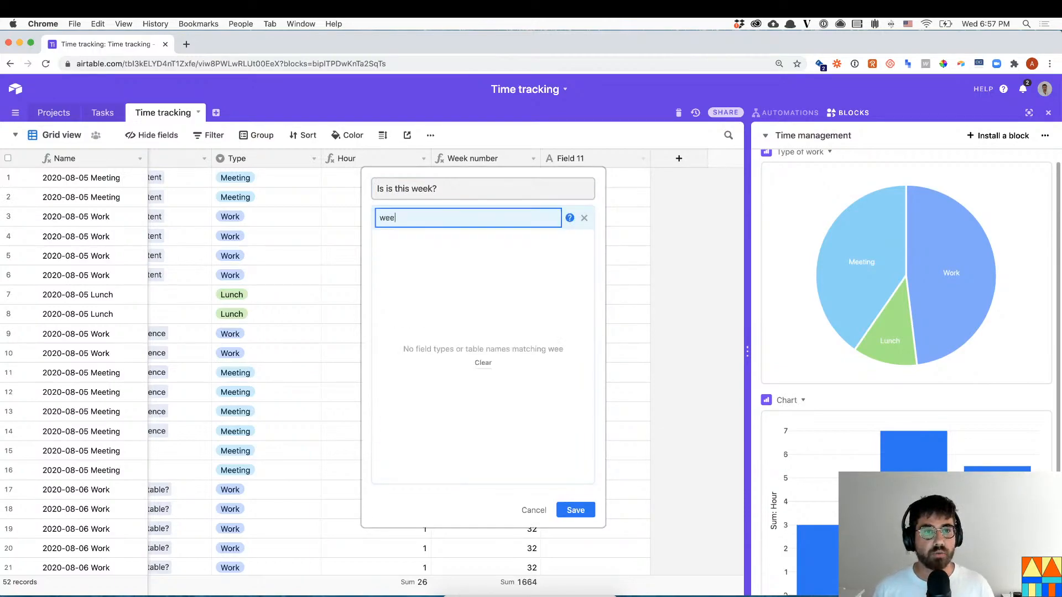
{"action": "key", "text": "BackSpace"}
{"action": "key", "text": "BackSpace"}
{"action": "key", "text": "BackSpace"}
{"action": "key", "text": "BackSpace"}
{"action": "type", "text": "f"}
{"action": "key", "text": "Return"}
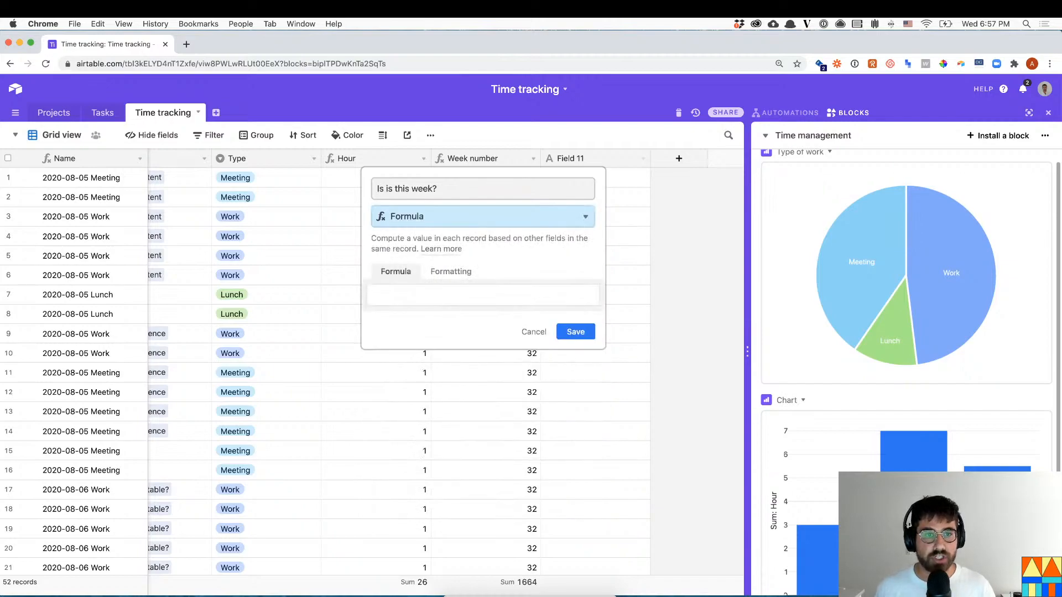
{"action": "left_click", "coordinate": [543, 293]}
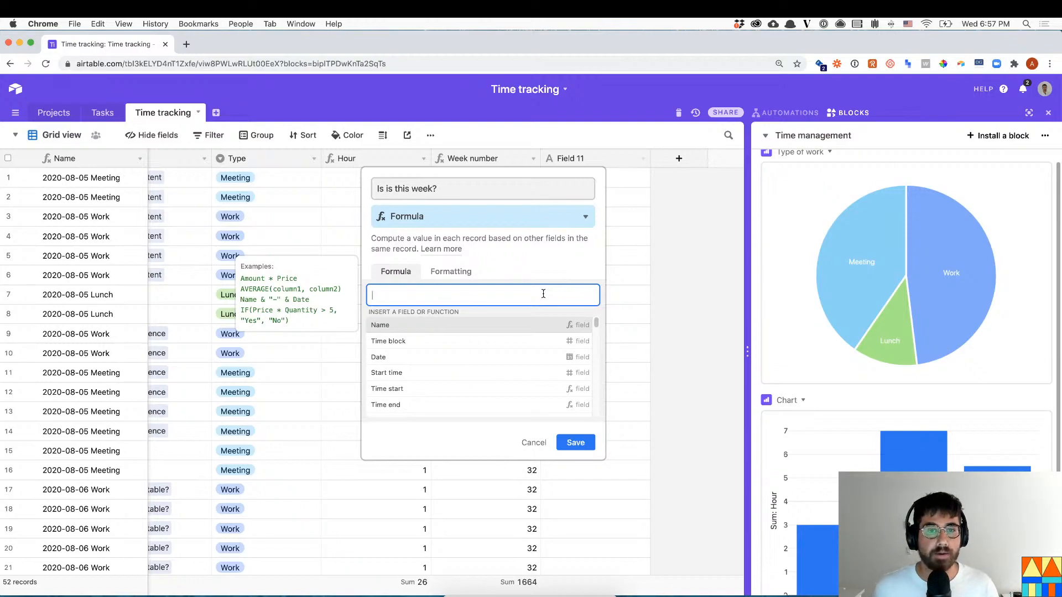
- Name the field 'Is this chunk in this week?' with formula WEEKNUM(TODAY()) and save it
{"action": "left_click", "coordinate": [388, 184]}
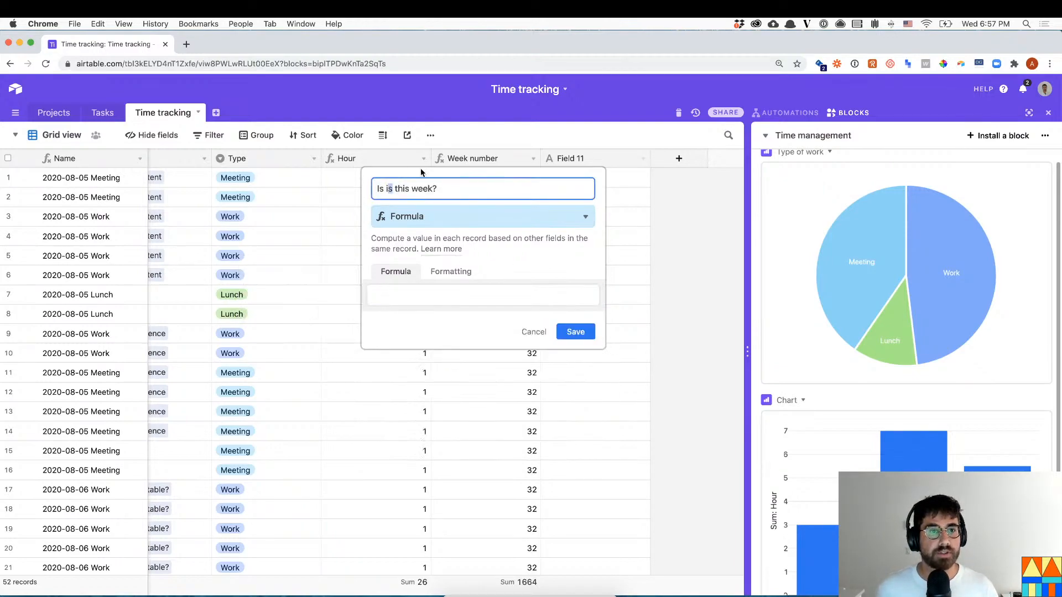
{"action": "type", "text": "this chunk in"}
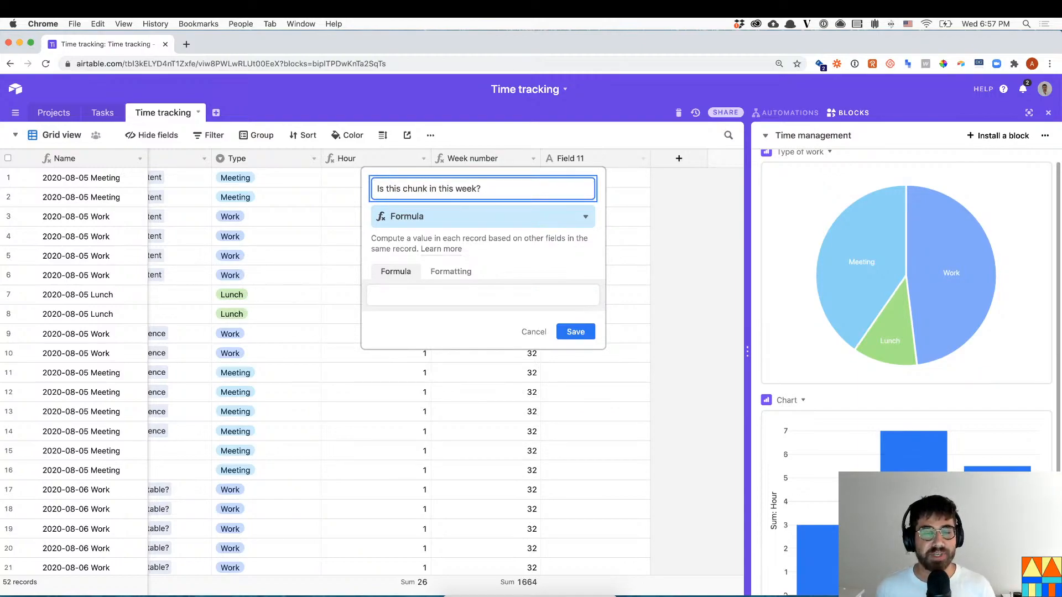
{"action": "left_click", "coordinate": [467, 297]}
{"action": "type", "text": "wee"}
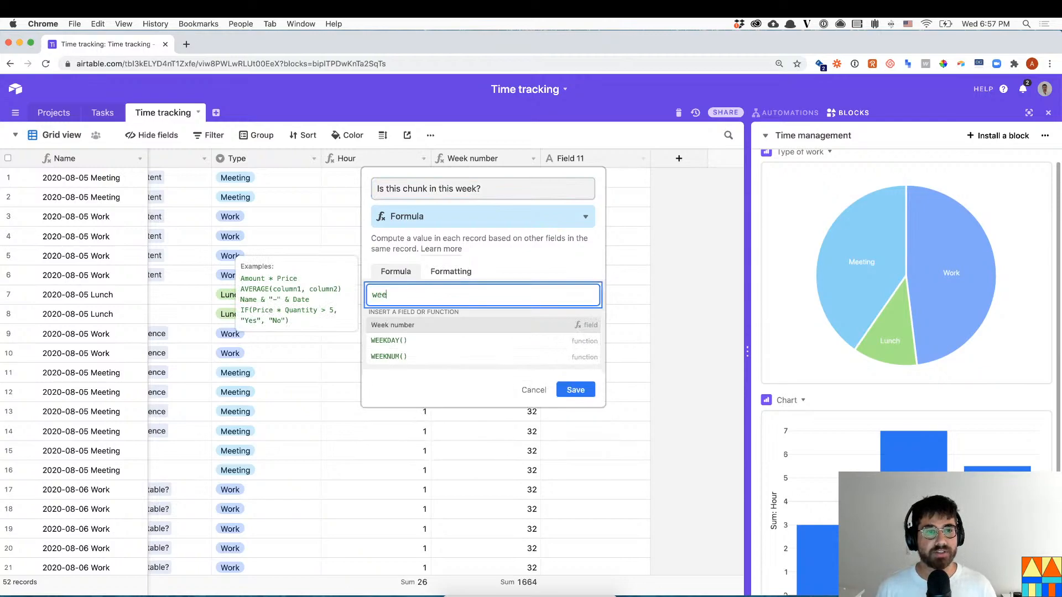
{"action": "type", "text": "knum("}
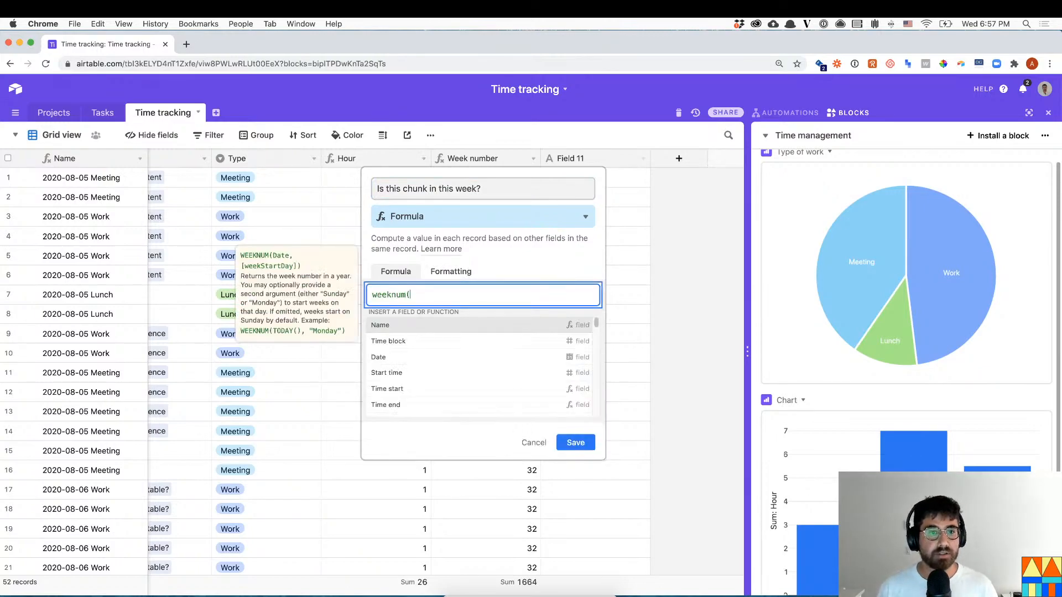
{"action": "type", "text": "today()"}
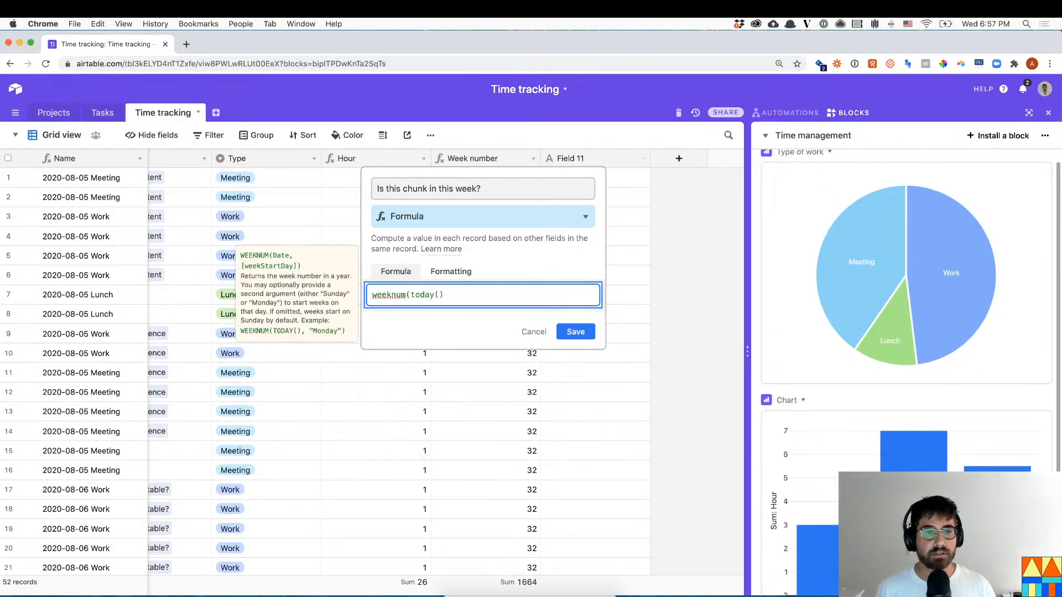
{"action": "type", "text": ")"}
{"action": "left_click", "coordinate": [579, 336]}
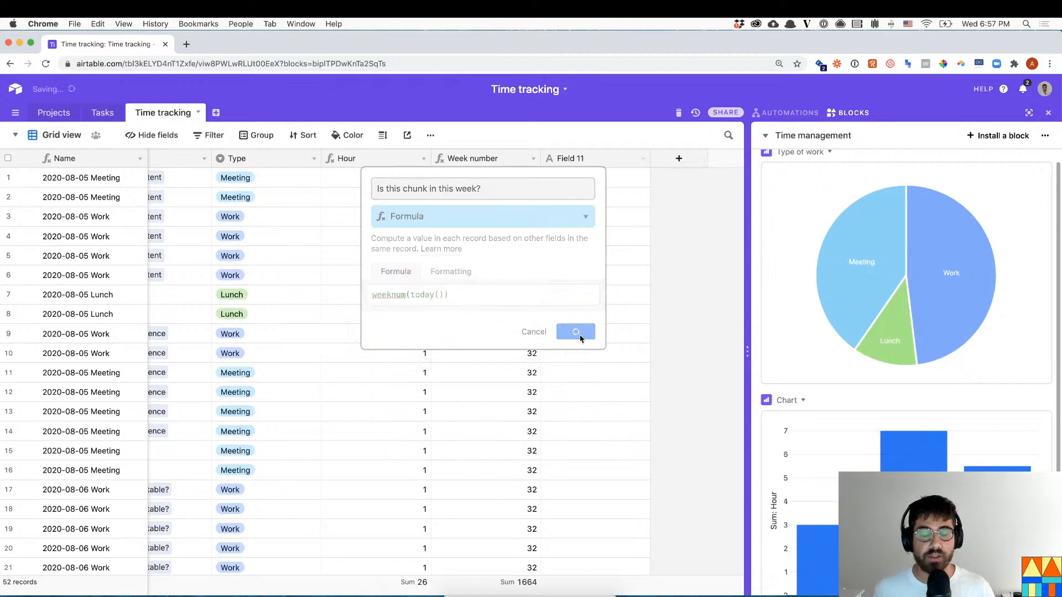
- Change the formula to IF(WEEKNUM(TODAY())={Week number},"this week","not this week") and save
{"action": "left_click", "coordinate": [643, 158]}
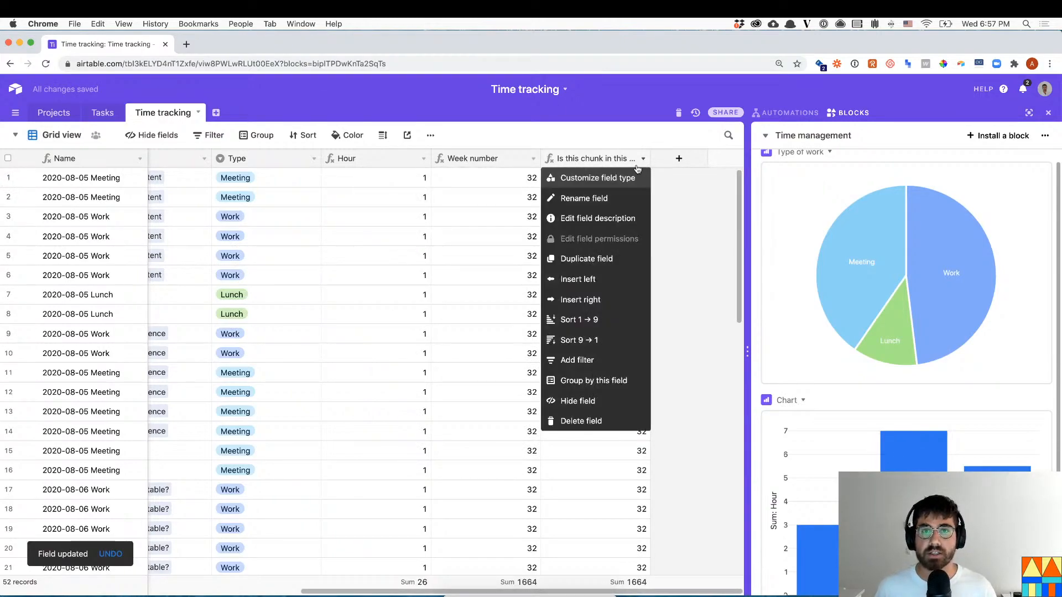
{"action": "left_click", "coordinate": [608, 176]}
{"action": "left_click", "coordinate": [373, 294]}
{"action": "type", "text": "if(WEEKNUM(TODAY("}
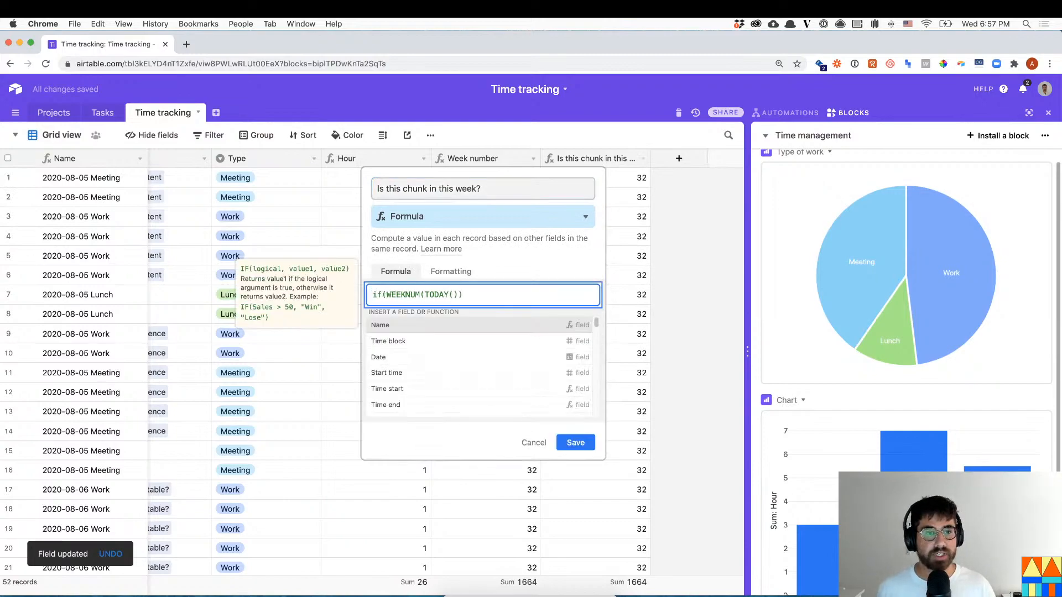
{"action": "key", "text": "super+Right"}
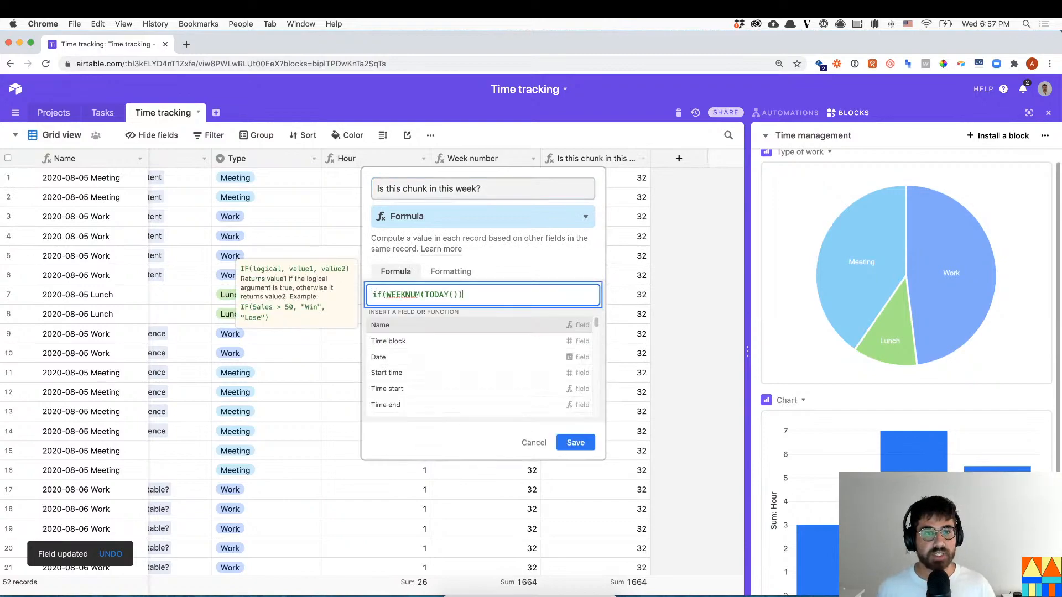
{"action": "type", "text": "={Week number}"}
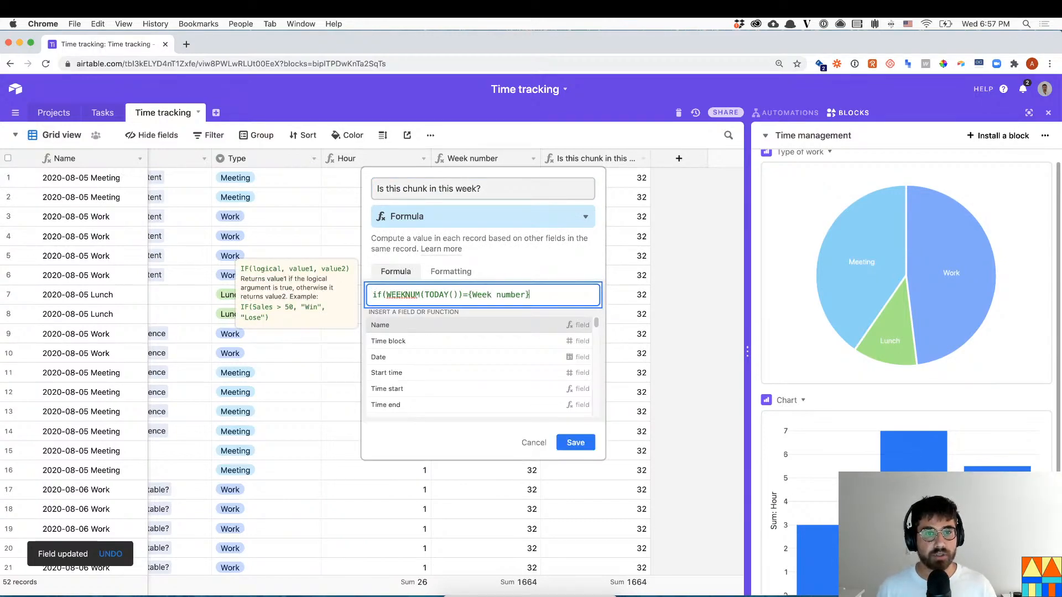
{"action": "type", "text": ",\""}
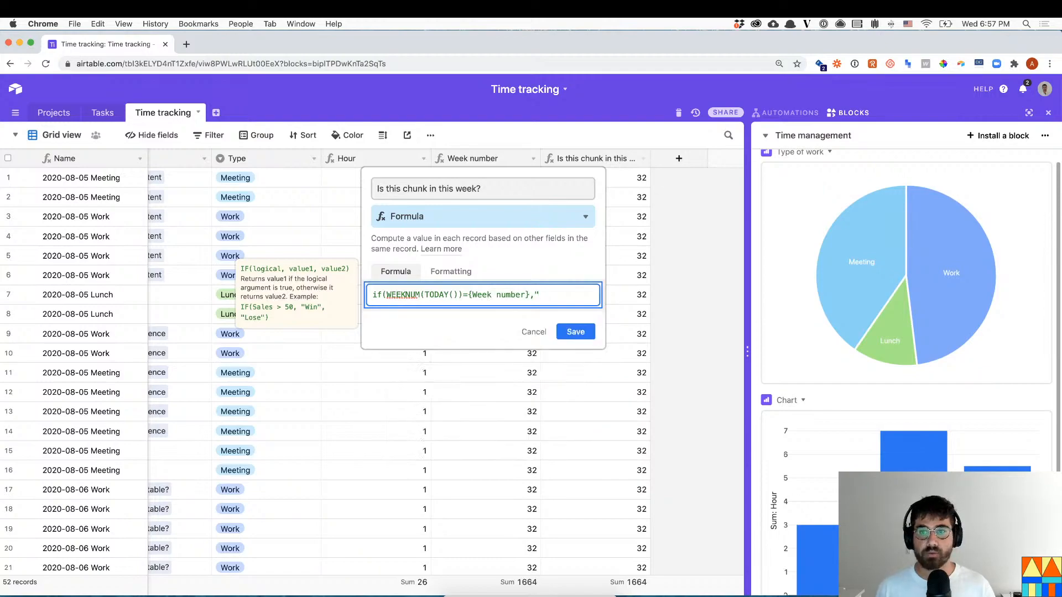
{"action": "type", "text": "this week\",\"not"}
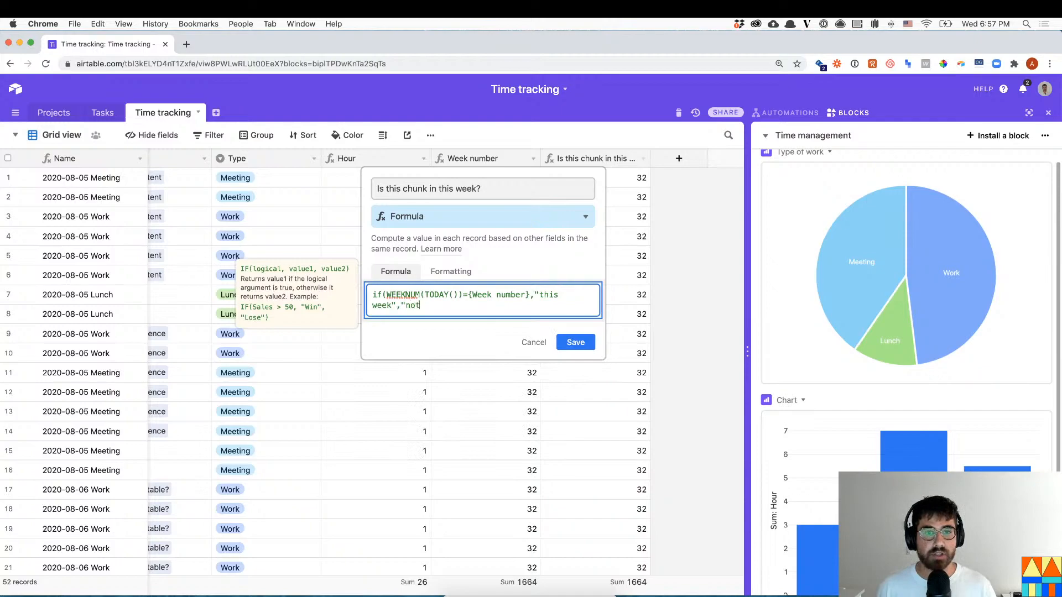
{"action": "type", "text": " this week\")"}
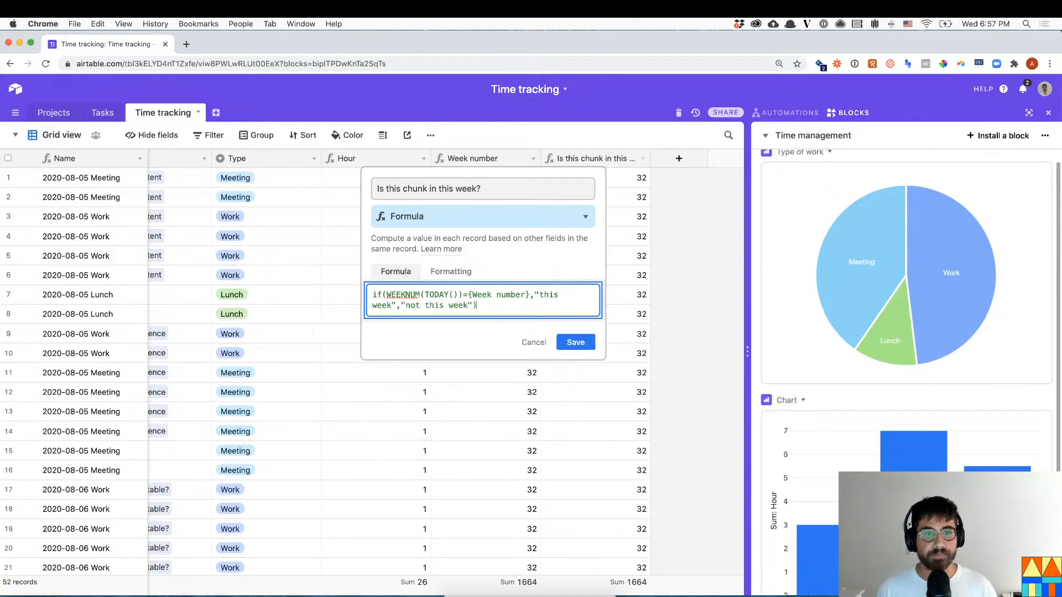
{"action": "left_click", "coordinate": [572, 342]}
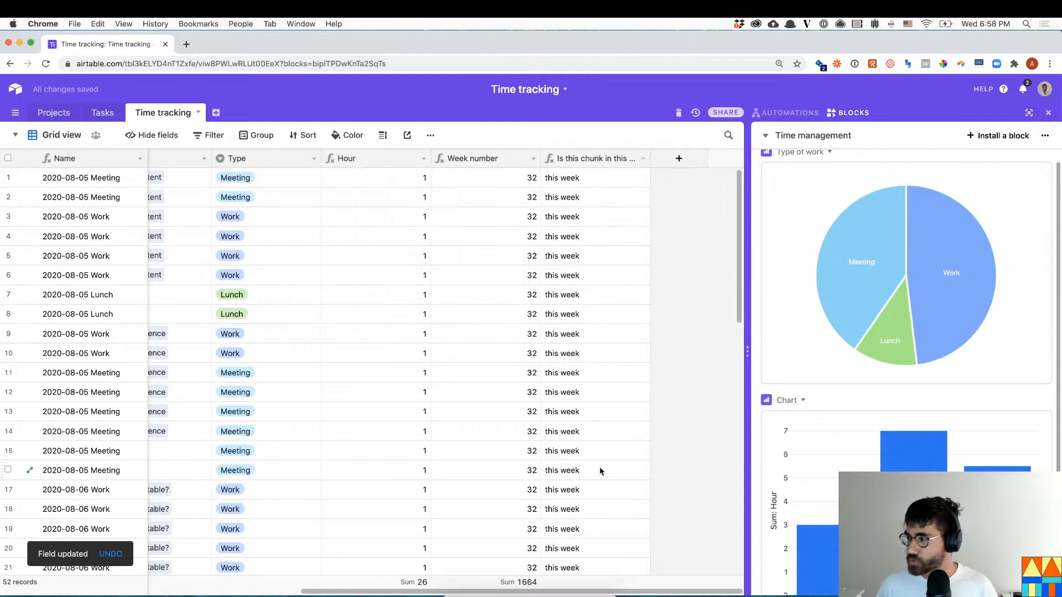
{"action": "left_click", "coordinate": [14, 137]}
- Create a This week grid view and add a filter on 'Is this chunk in this week?'
{"action": "left_click", "coordinate": [123, 200]}
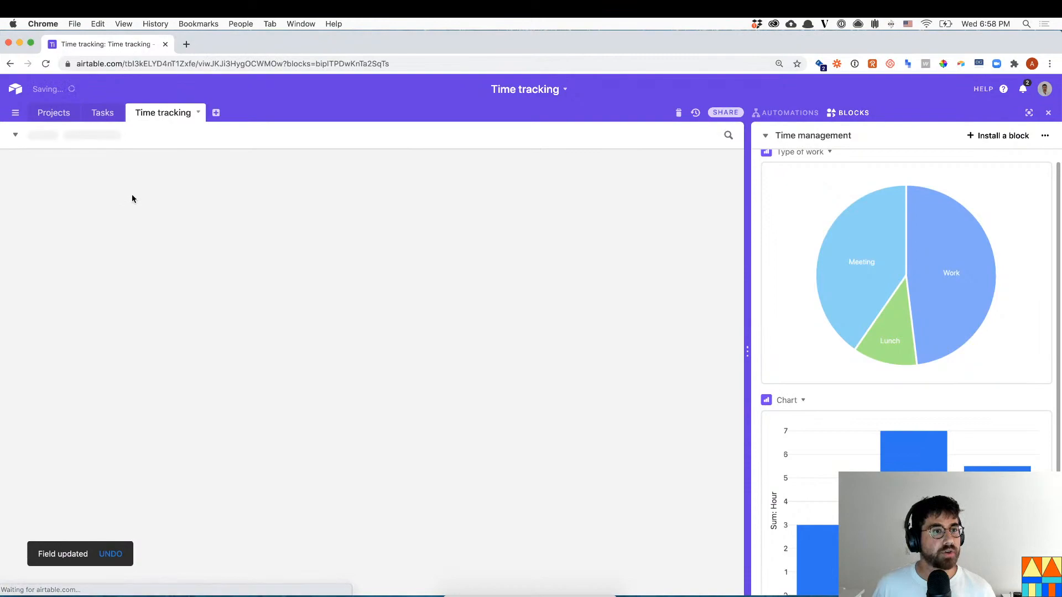
{"action": "type", "text": "This week"}
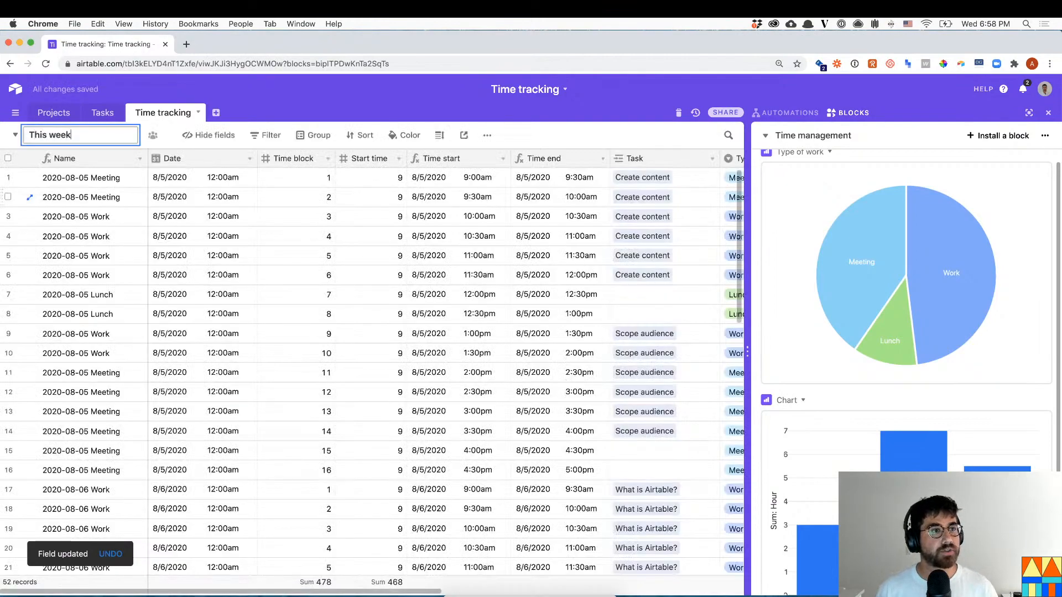
{"action": "key", "text": "Return"}
{"action": "left_click", "coordinate": [216, 139]}
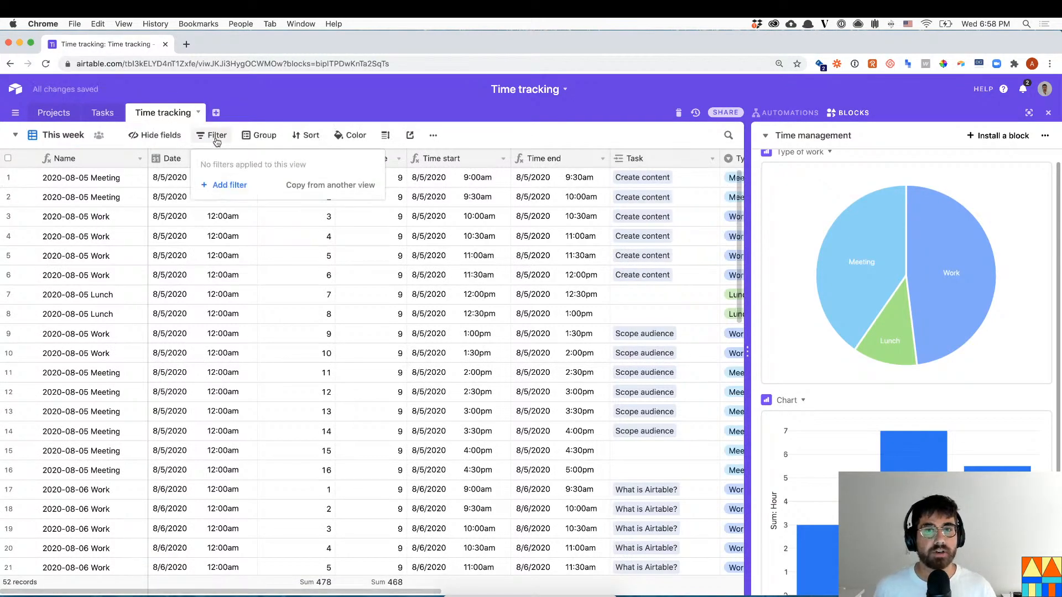
{"action": "left_click", "coordinate": [230, 185]}
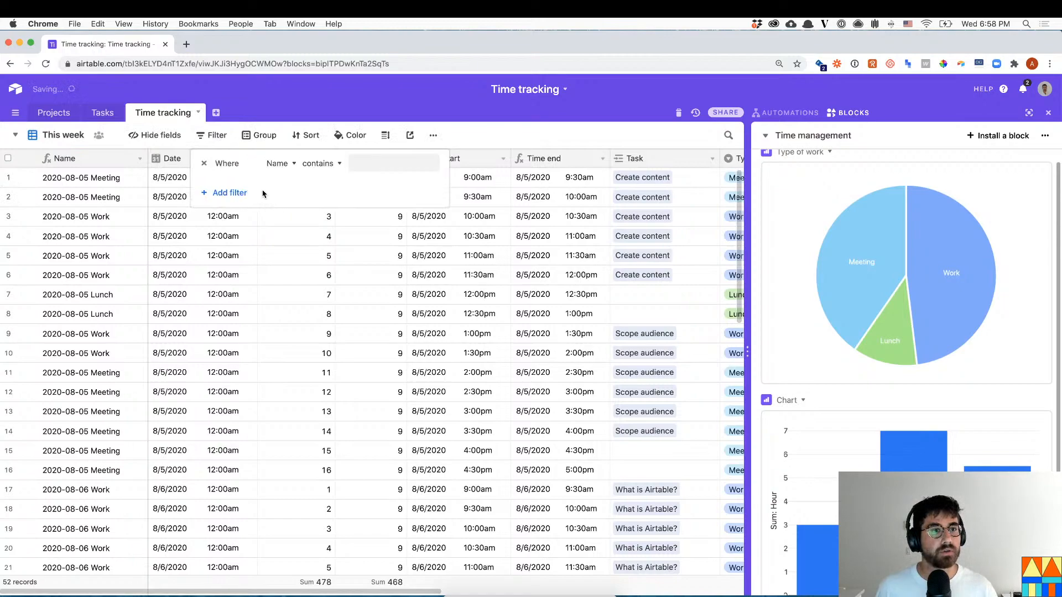
{"action": "left_click", "coordinate": [277, 163]}
{"action": "scroll", "coordinate": [301, 298], "scroll_direction": "down", "scroll_amount": 5}
{"action": "scroll", "coordinate": [304, 311], "scroll_direction": "down", "scroll_amount": 3}
{"action": "left_click", "coordinate": [318, 316]}
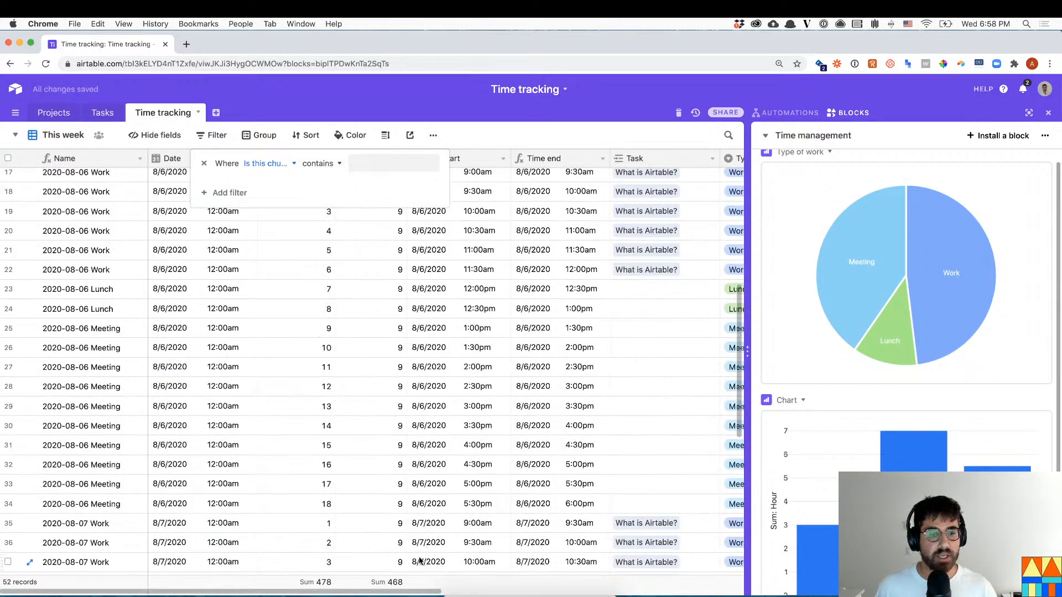
{"action": "left_click_drag", "start_coordinate": [420, 591], "coordinate": [662, 572]}
{"action": "left_click", "coordinate": [569, 491]}
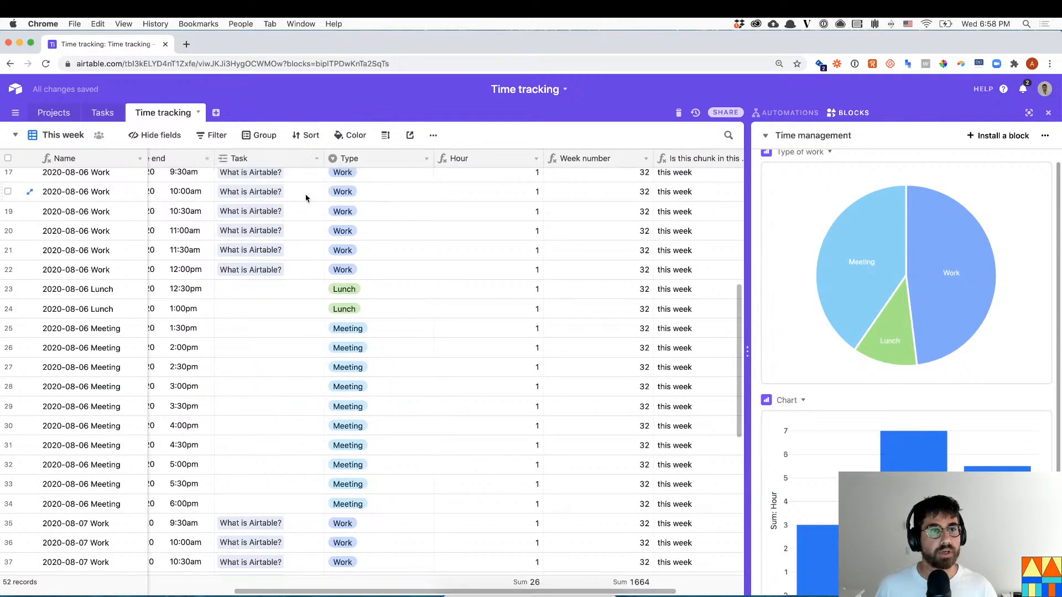
- Set the filter condition to 'is' with the value 'this week'
{"action": "left_click", "coordinate": [205, 139]}
{"action": "left_click", "coordinate": [316, 164]}
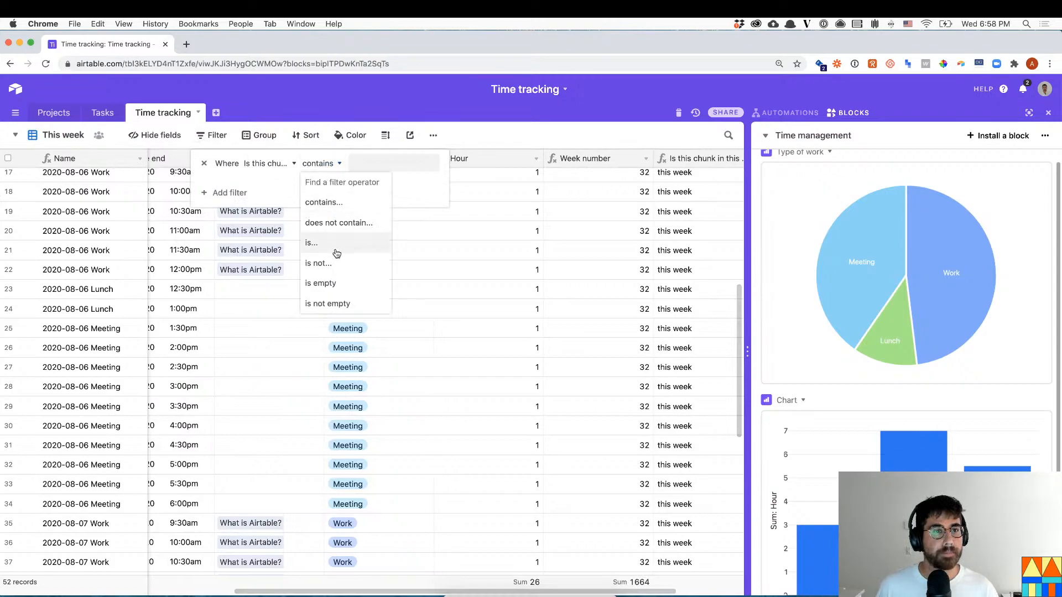
{"action": "left_click", "coordinate": [312, 243]}
{"action": "left_click", "coordinate": [376, 155]}
{"action": "type", "text": "this week"}
{"action": "left_click", "coordinate": [476, 278]}
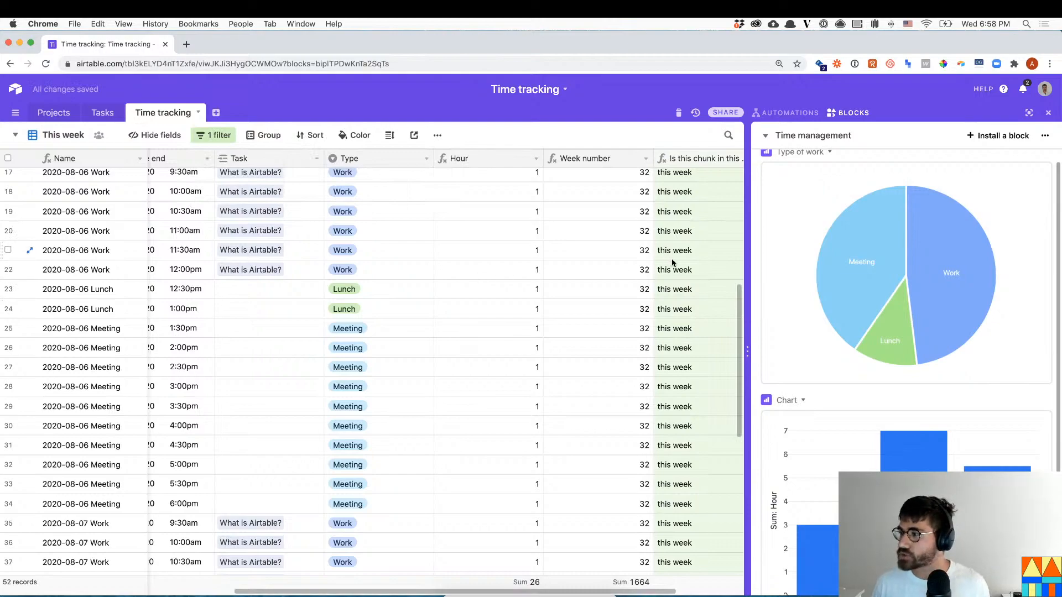
{"action": "mouse_move", "coordinate": [866, 326]}
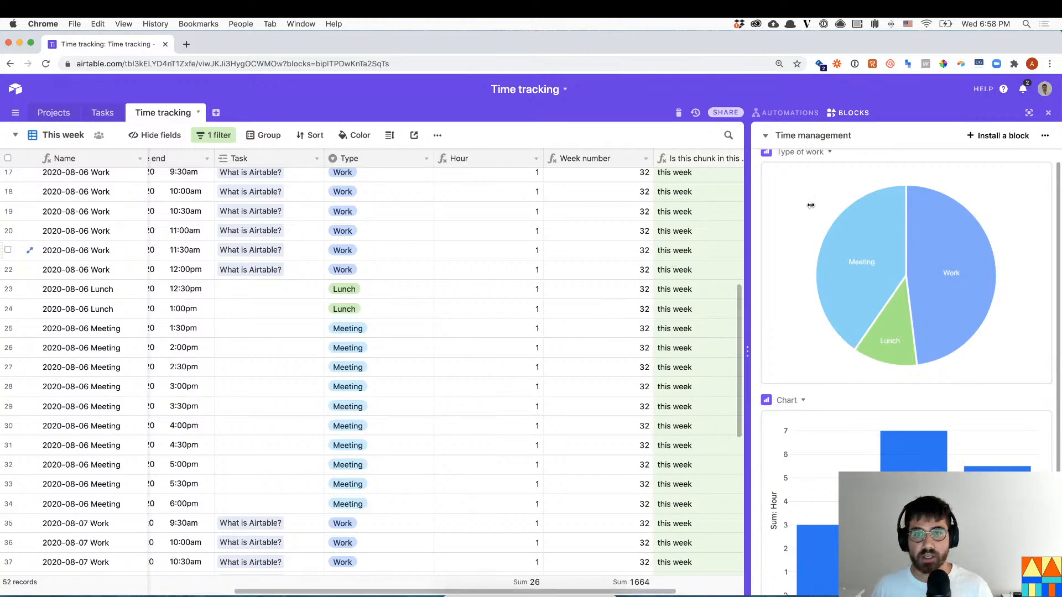
{"action": "left_click", "coordinate": [383, 249]}
{"action": "scroll", "coordinate": [383, 249], "scroll_direction": "up", "scroll_amount": 3}
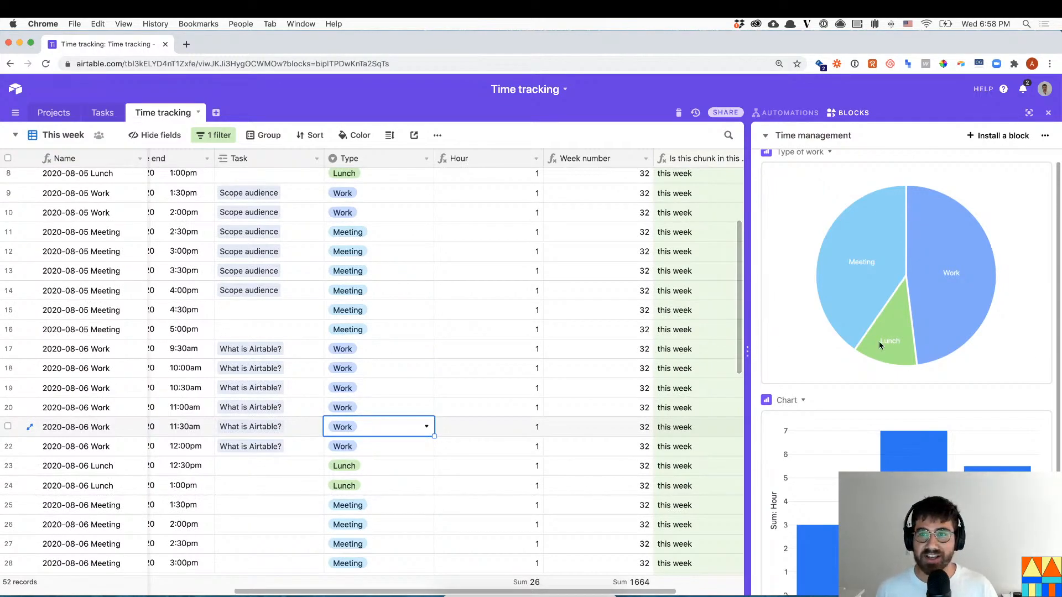
{"action": "mouse_move", "coordinate": [849, 240]}
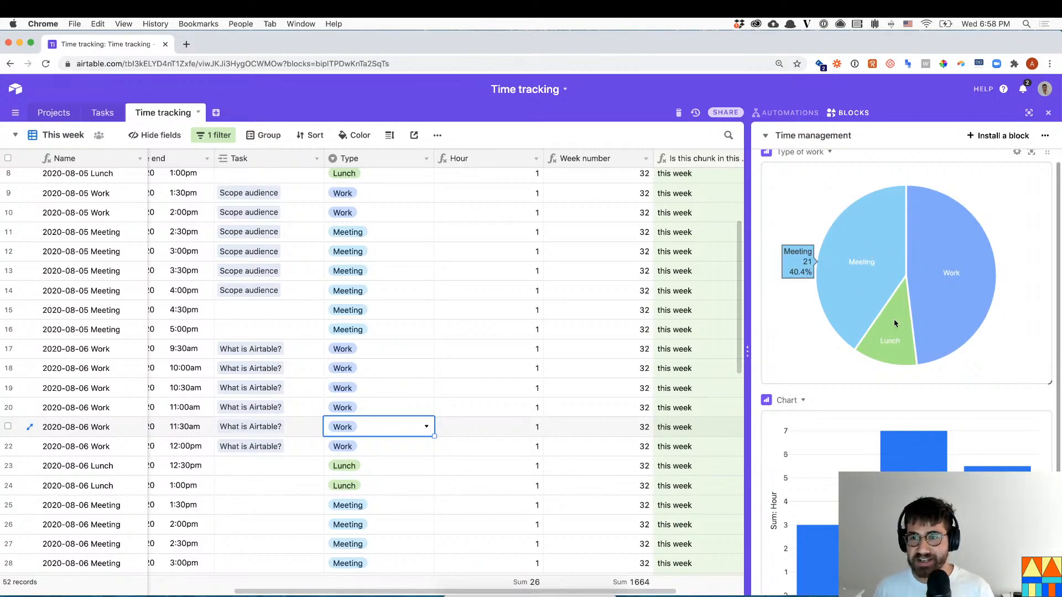
{"action": "mouse_move", "coordinate": [913, 241]}
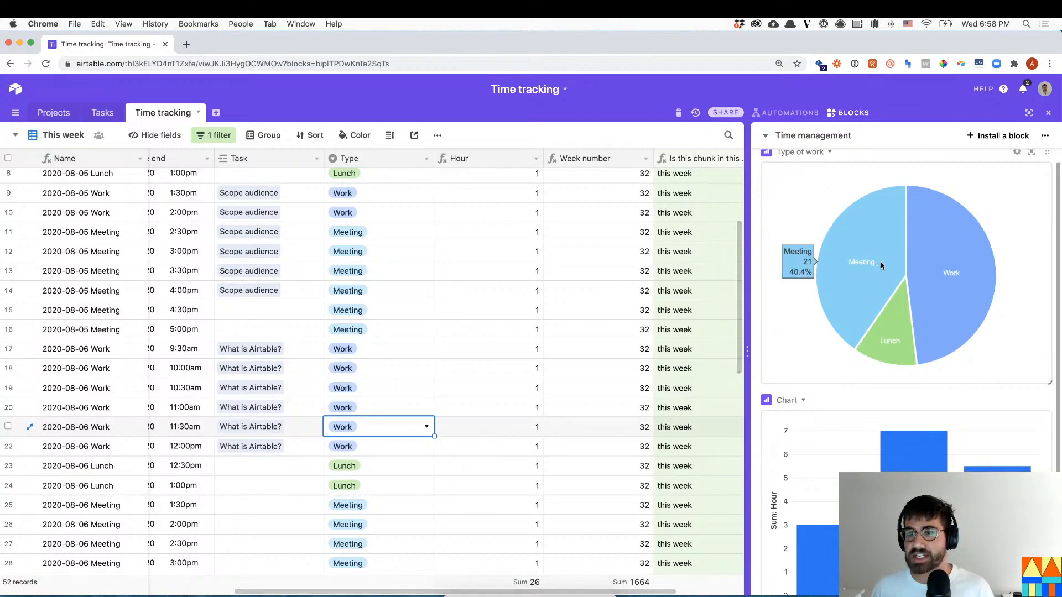
{"action": "mouse_move", "coordinate": [947, 271]}
{"action": "scroll", "coordinate": [935, 275], "scroll_direction": "down", "scroll_amount": 1}
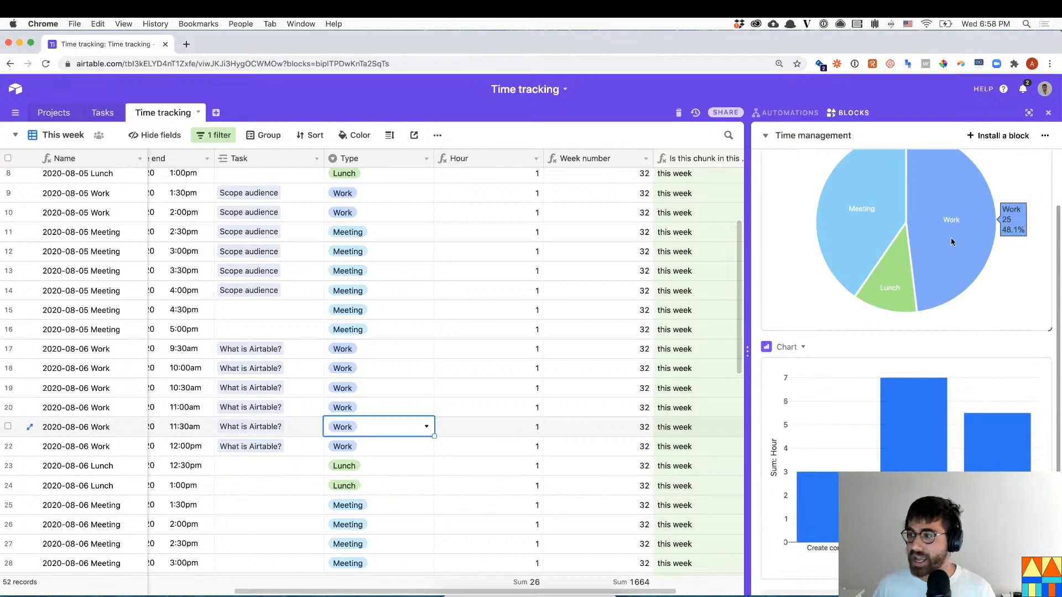
{"action": "scroll", "coordinate": [828, 323], "scroll_direction": "down", "scroll_amount": 1}
{"action": "scroll", "coordinate": [827, 323], "scroll_direction": "down", "scroll_amount": 1}
{"action": "scroll", "coordinate": [619, 332], "scroll_direction": "up", "scroll_amount": 5}
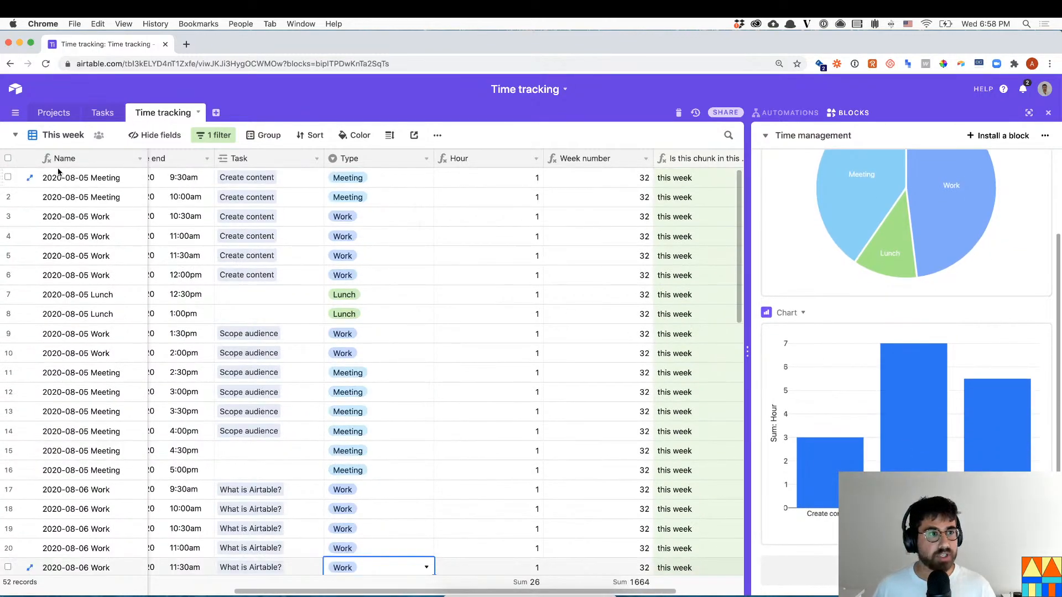
- Add a new grid view named Work
{"action": "left_click", "coordinate": [48, 135]}
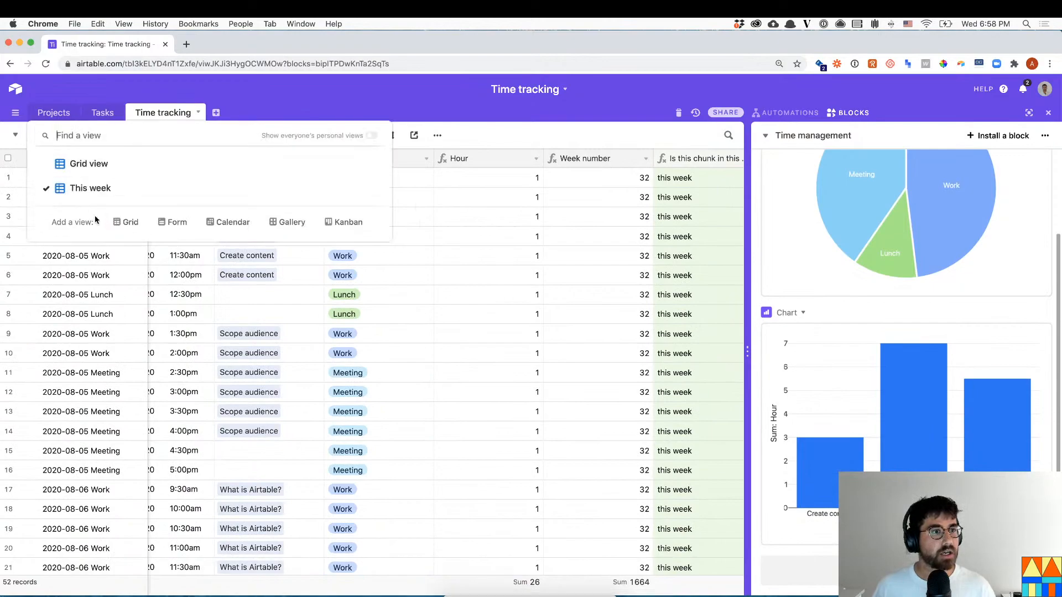
{"action": "left_click", "coordinate": [124, 227]}
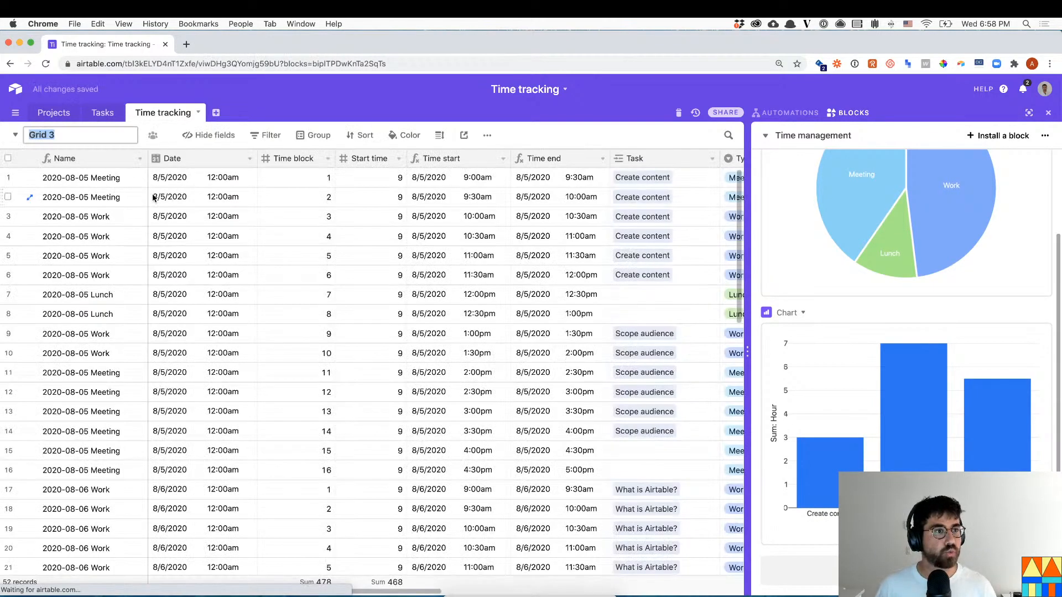
{"action": "type", "text": "Work"}
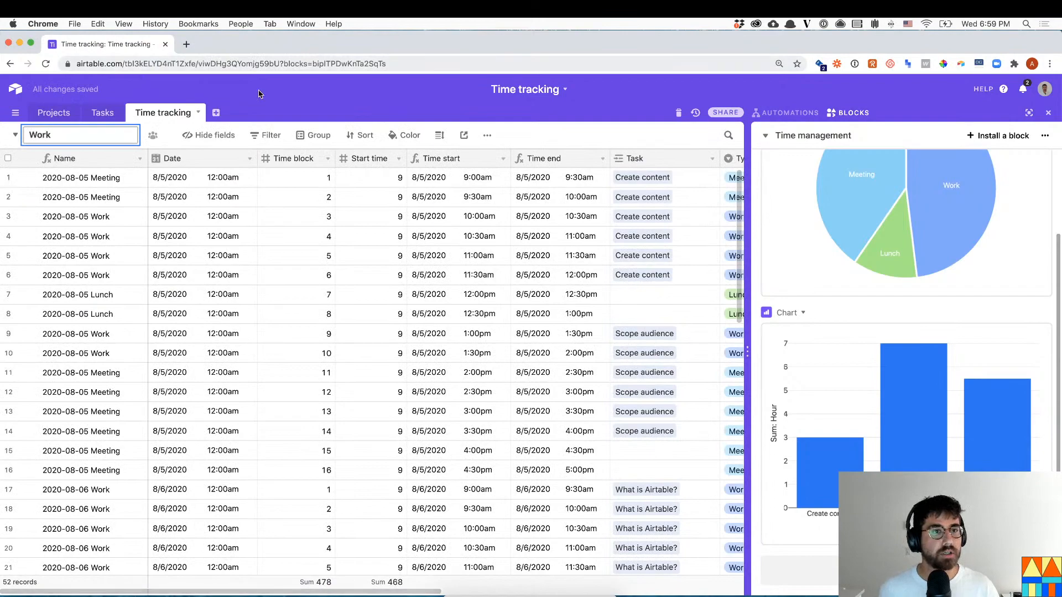
{"action": "left_click", "coordinate": [326, 237]}
- Filter the Work view to records whose Type is Work
{"action": "left_click", "coordinate": [192, 134]}
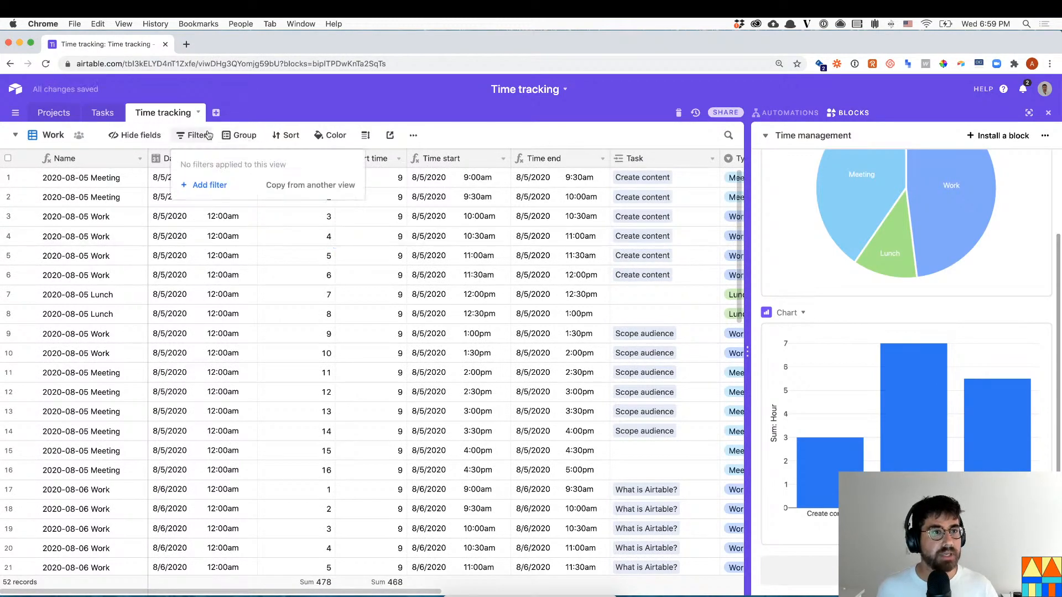
{"action": "left_click", "coordinate": [208, 185]}
{"action": "left_click", "coordinate": [247, 167]}
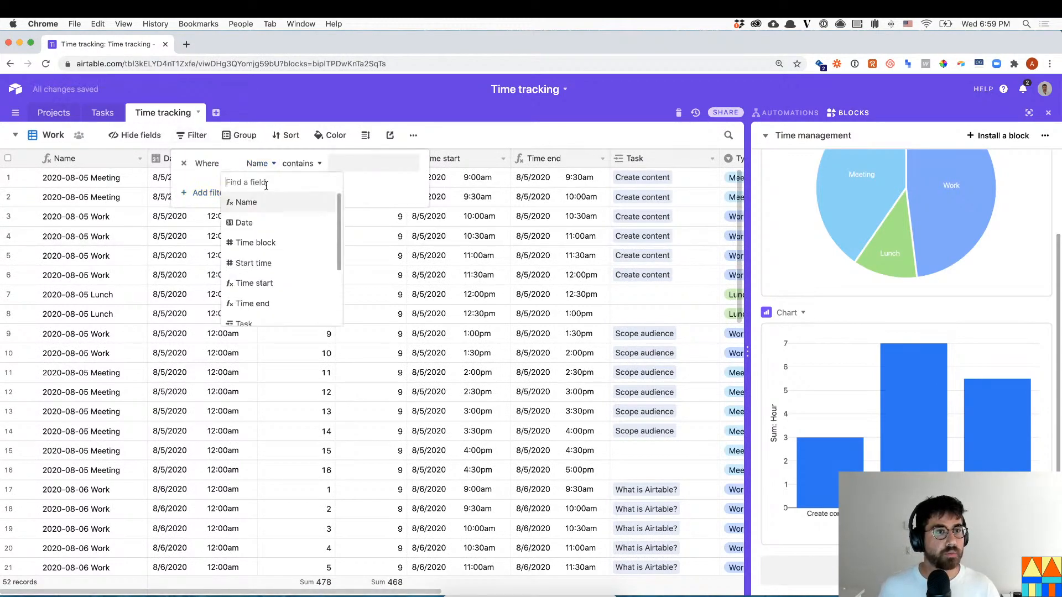
{"action": "type", "text": "ty"}
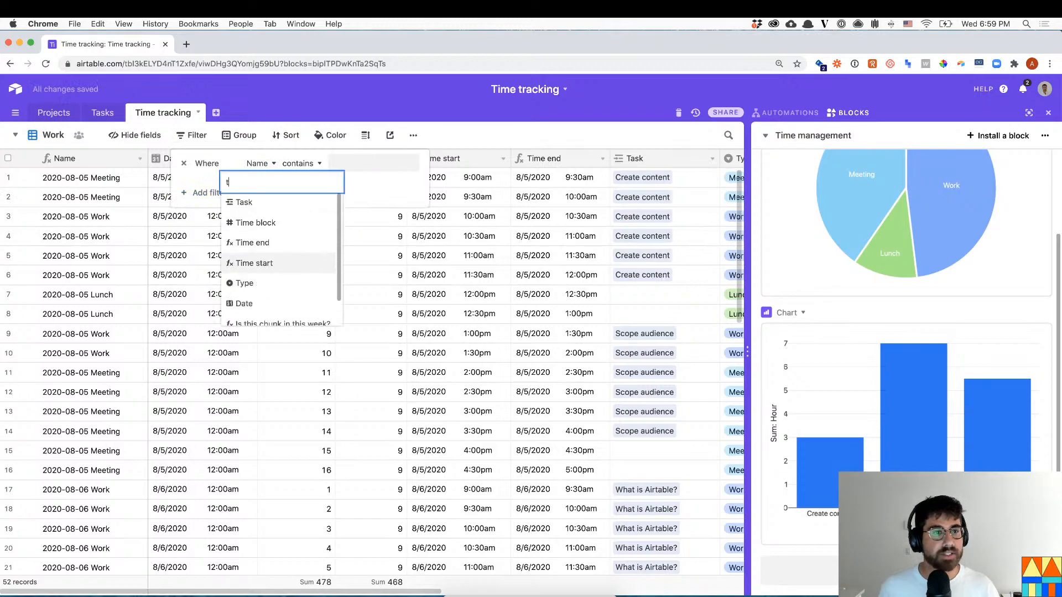
{"action": "left_click", "coordinate": [269, 205]}
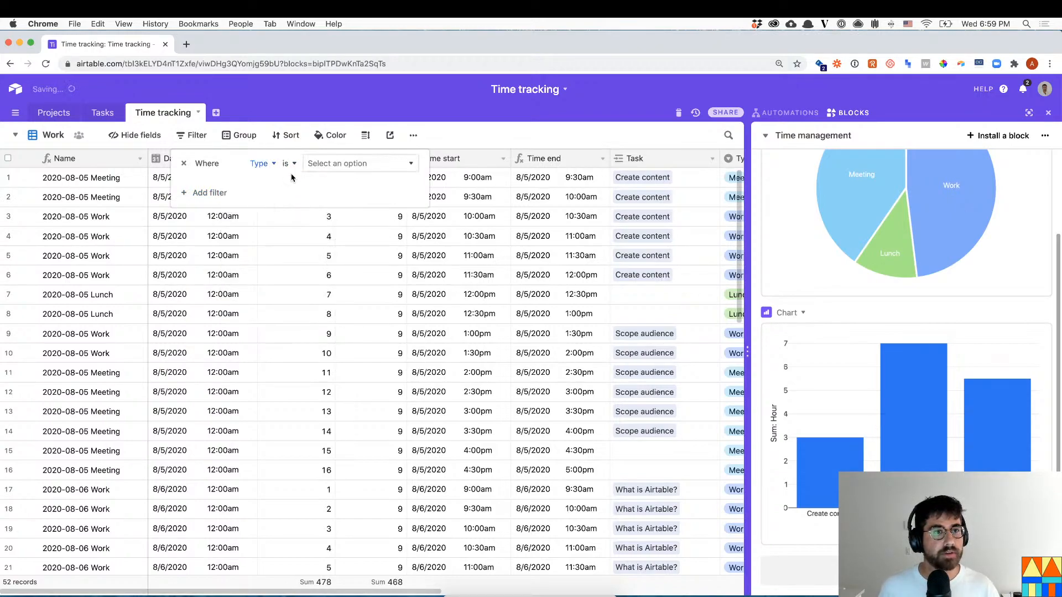
{"action": "left_click", "coordinate": [328, 164]}
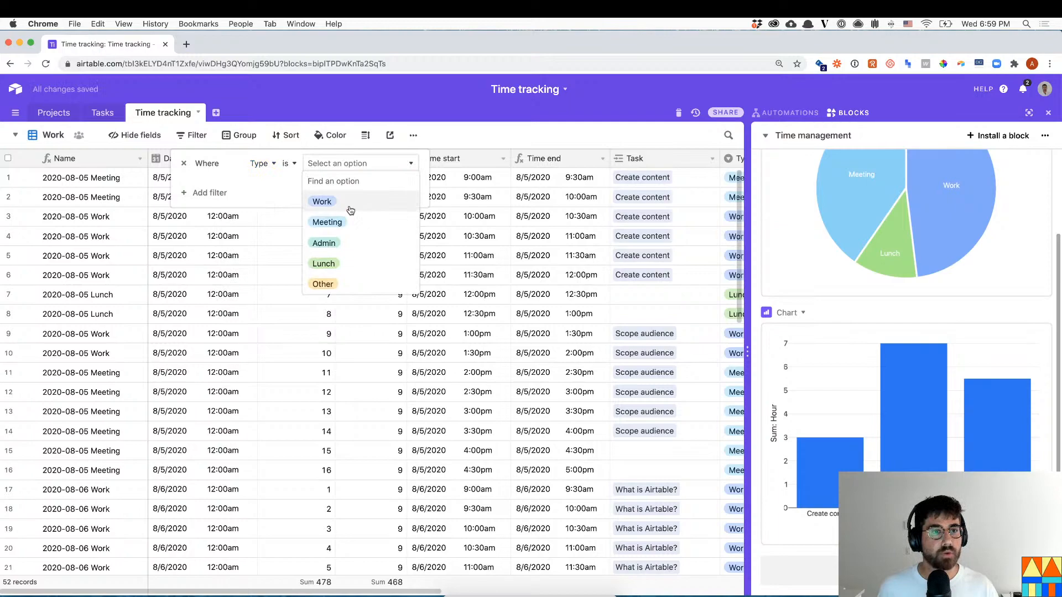
{"action": "left_click", "coordinate": [348, 202]}
{"action": "left_click", "coordinate": [544, 272]}
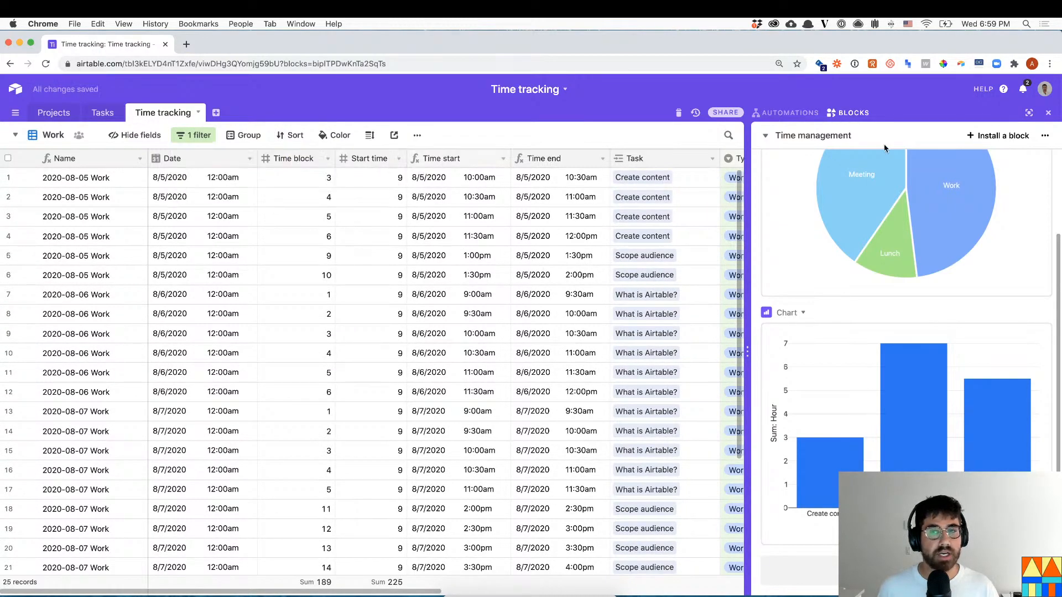
- Install a new Chart block on the dashboard
{"action": "left_click", "coordinate": [1002, 136]}
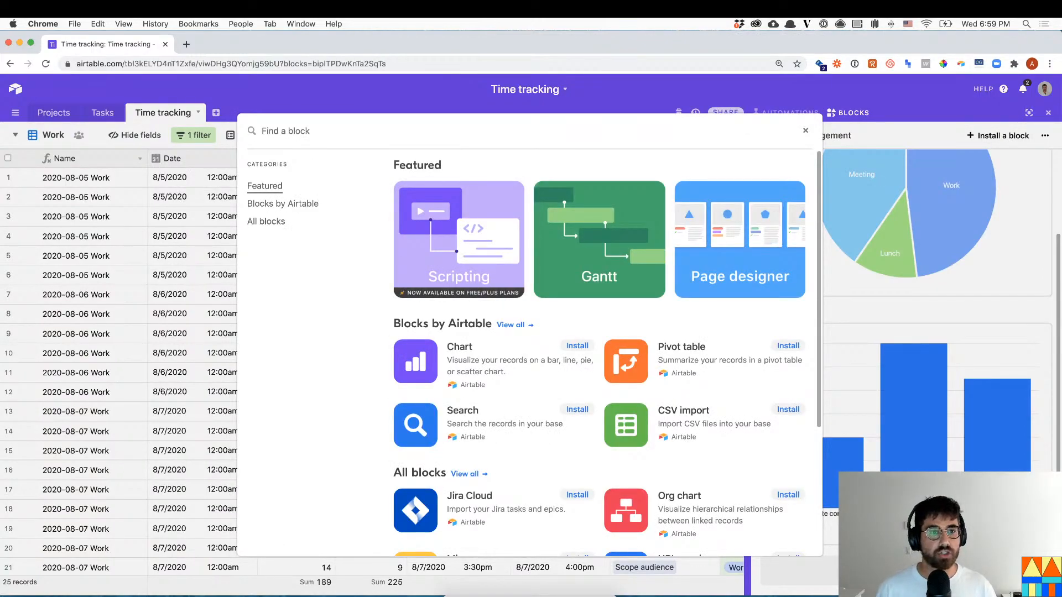
{"action": "type", "text": "chart"}
{"action": "left_click", "coordinate": [431, 221]}
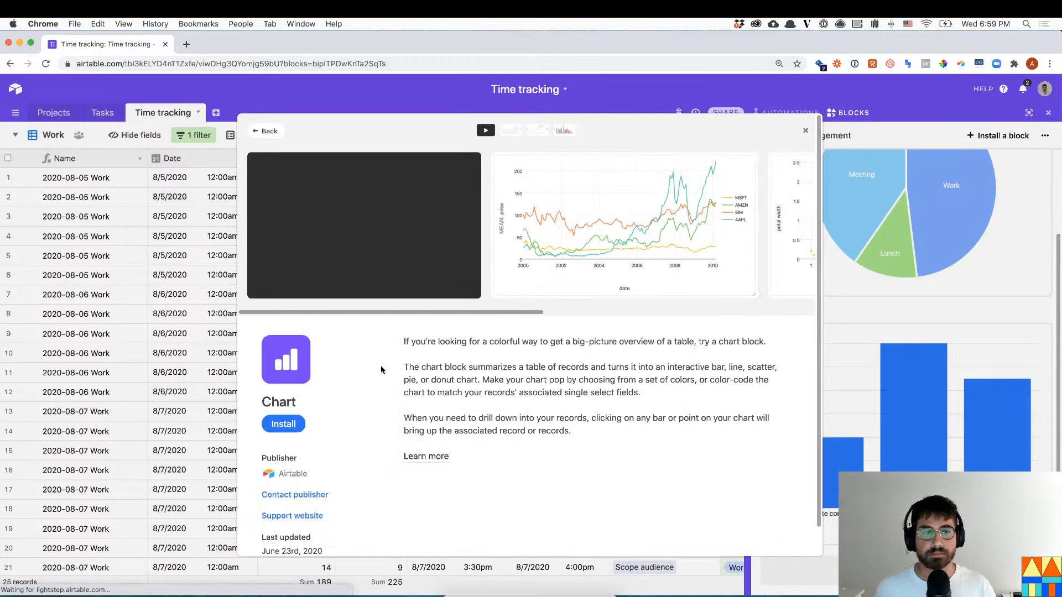
{"action": "left_click", "coordinate": [283, 423]}
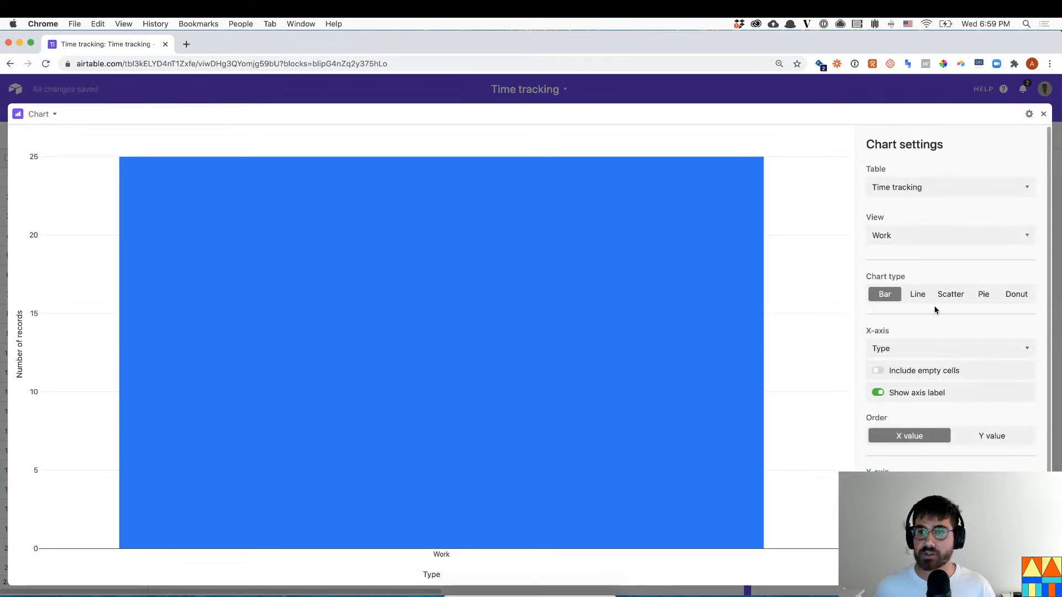
- Make the chart a pie of the Work view's records split by Task
{"action": "left_click", "coordinate": [983, 295]}
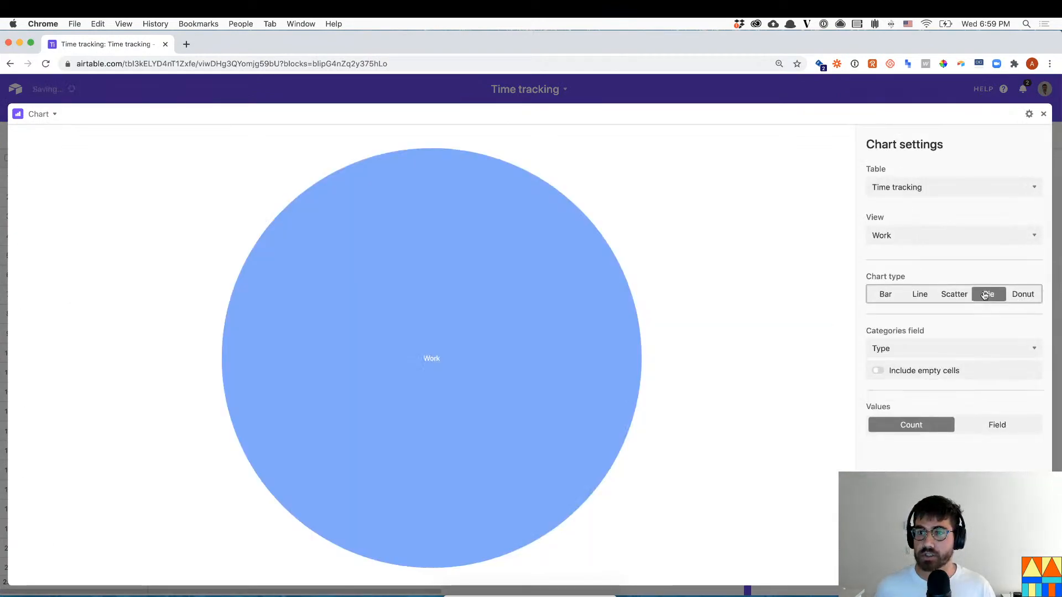
{"action": "left_click", "coordinate": [911, 360]}
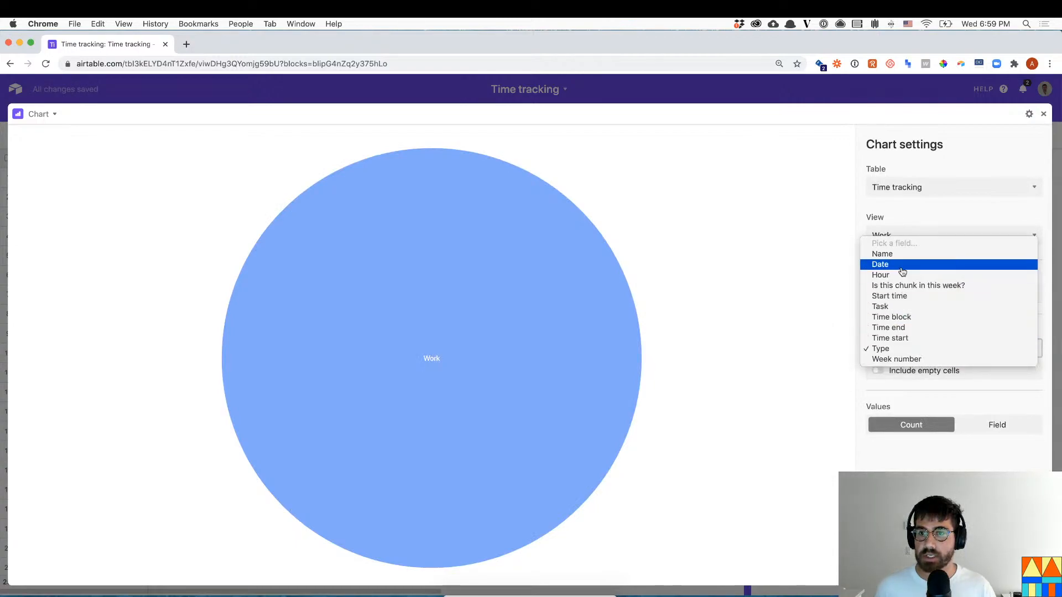
{"action": "left_click", "coordinate": [901, 306]}
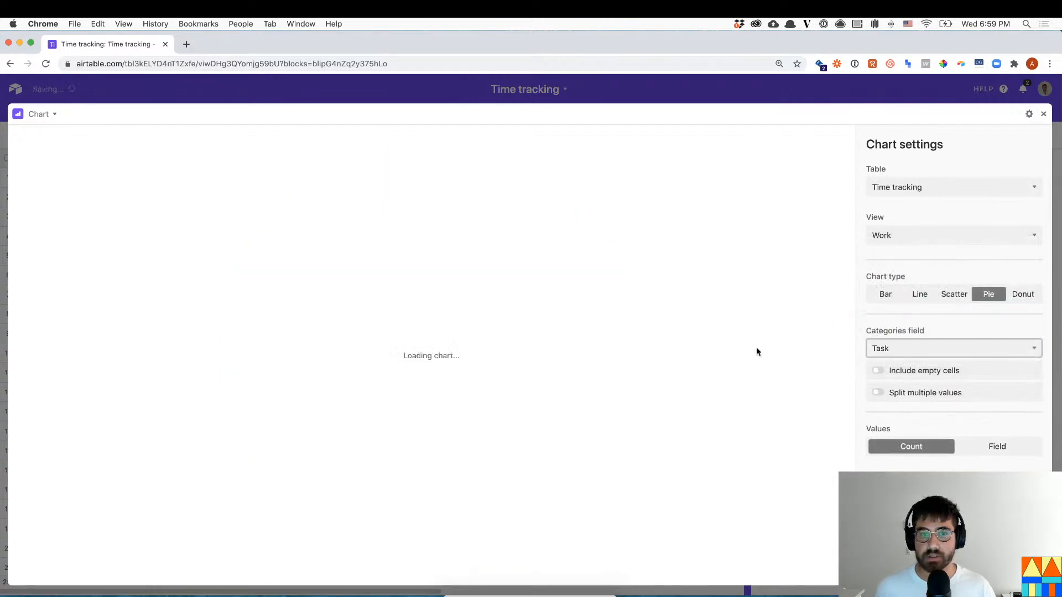
{"action": "mouse_move", "coordinate": [600, 331]}
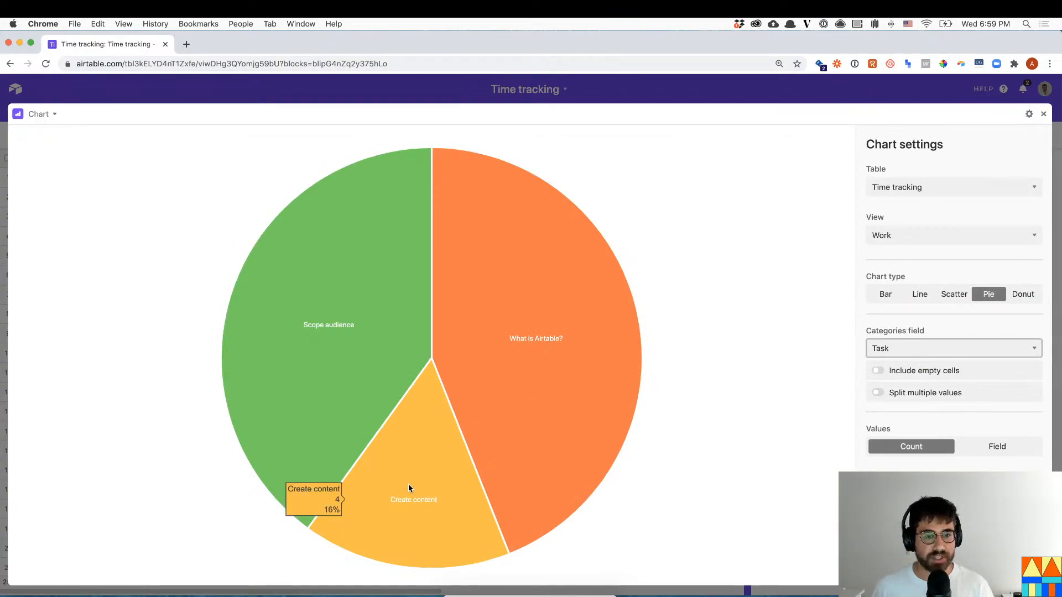
{"action": "mouse_move", "coordinate": [331, 333]}
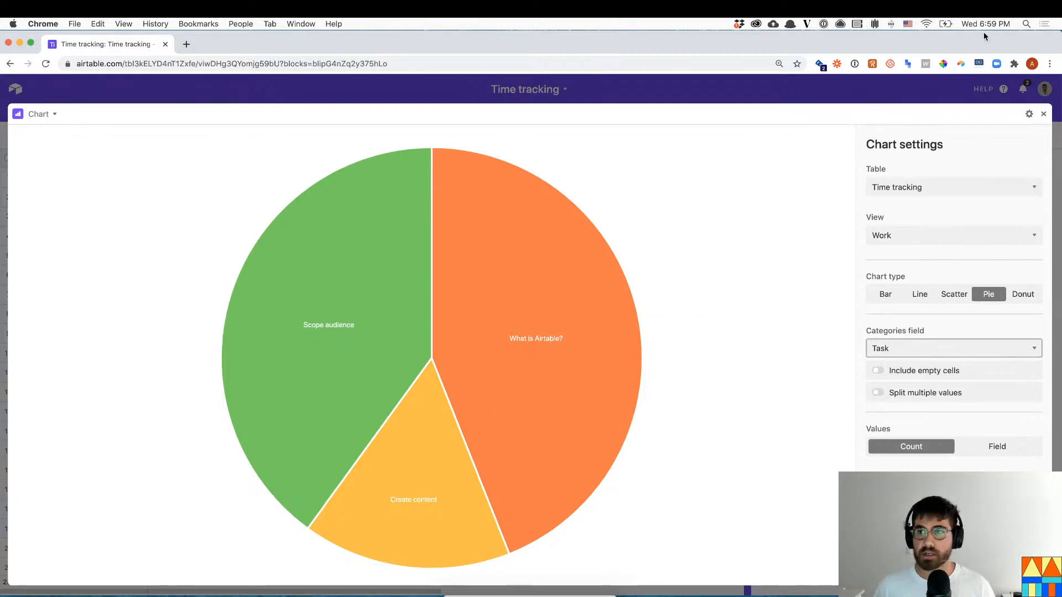
{"action": "left_click", "coordinate": [1042, 113]}
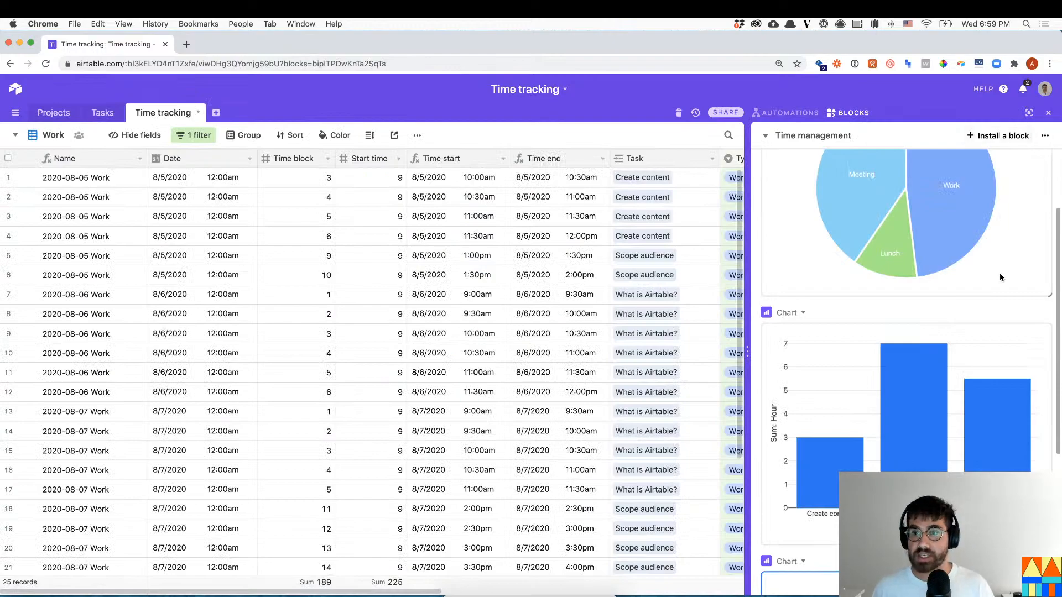
{"action": "scroll", "coordinate": [983, 306], "scroll_direction": "up", "scroll_amount": 2}
{"action": "scroll", "coordinate": [984, 303], "scroll_direction": "down", "scroll_amount": 10}
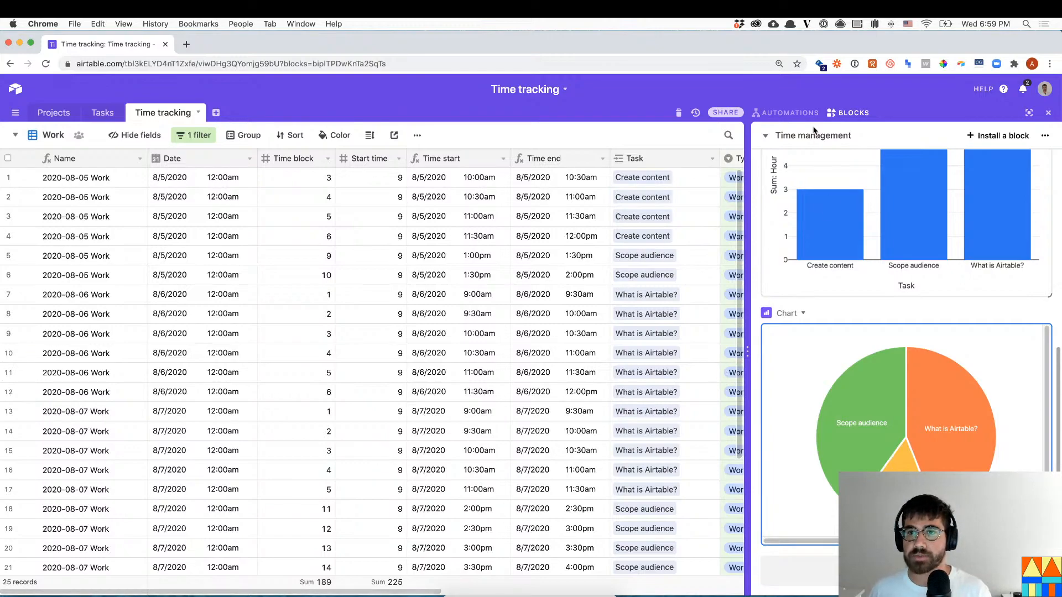
{"action": "left_click", "coordinate": [800, 141]}
- Switch to the Livestream #14 dashboard by way of the Shortcut dashboard
{"action": "left_click", "coordinate": [799, 141]}
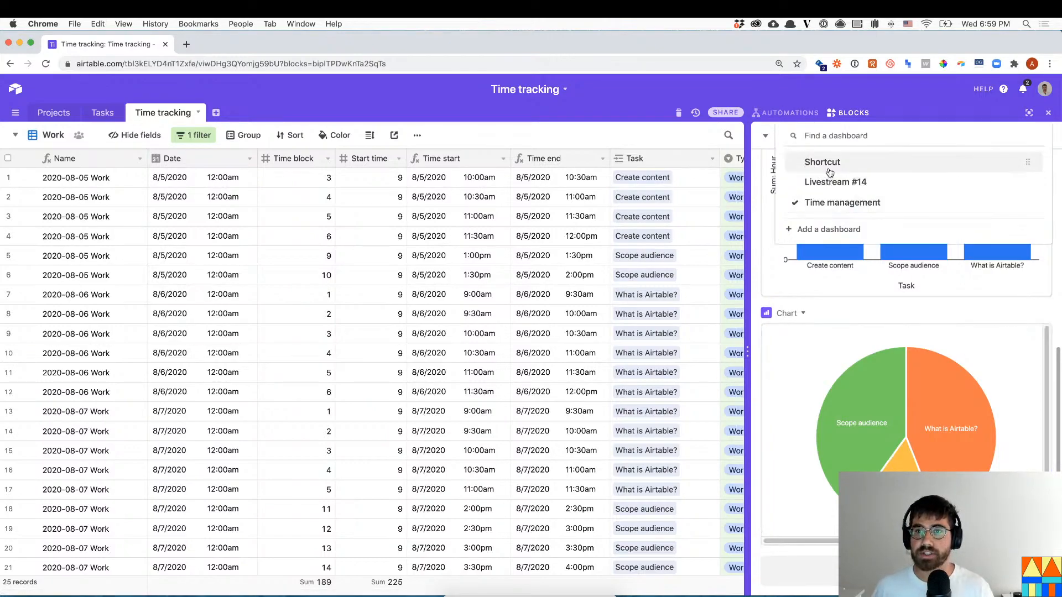
{"action": "left_click", "coordinate": [832, 163]}
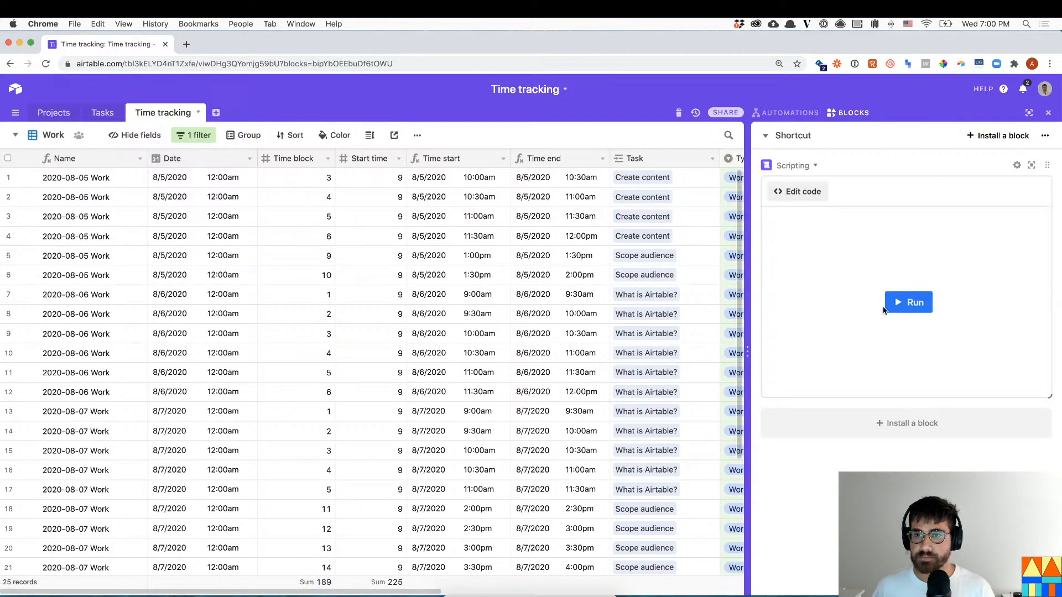
{"action": "left_click", "coordinate": [797, 136]}
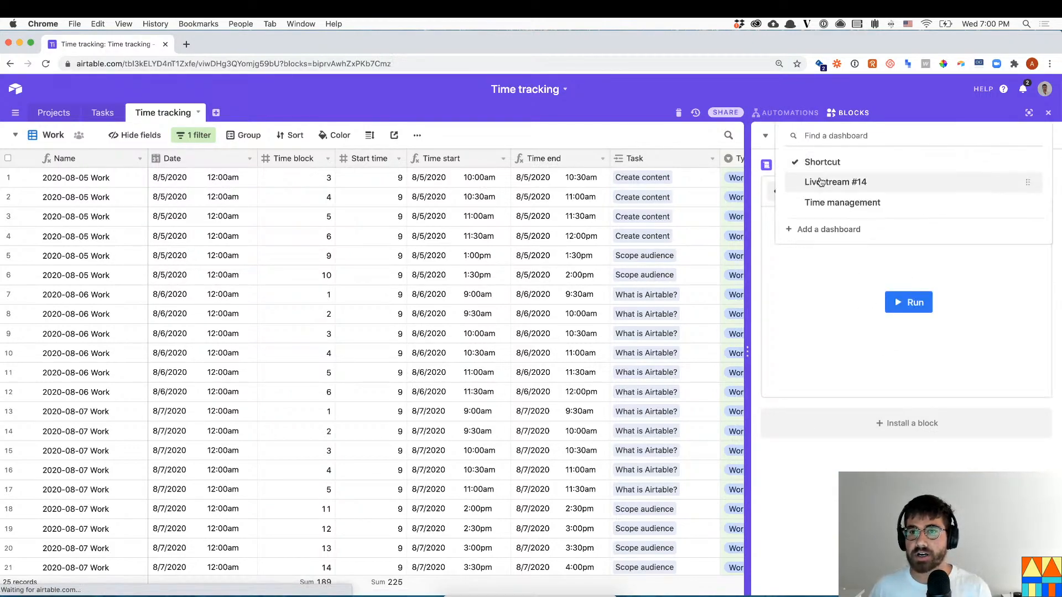
{"action": "left_click", "coordinate": [819, 179]}
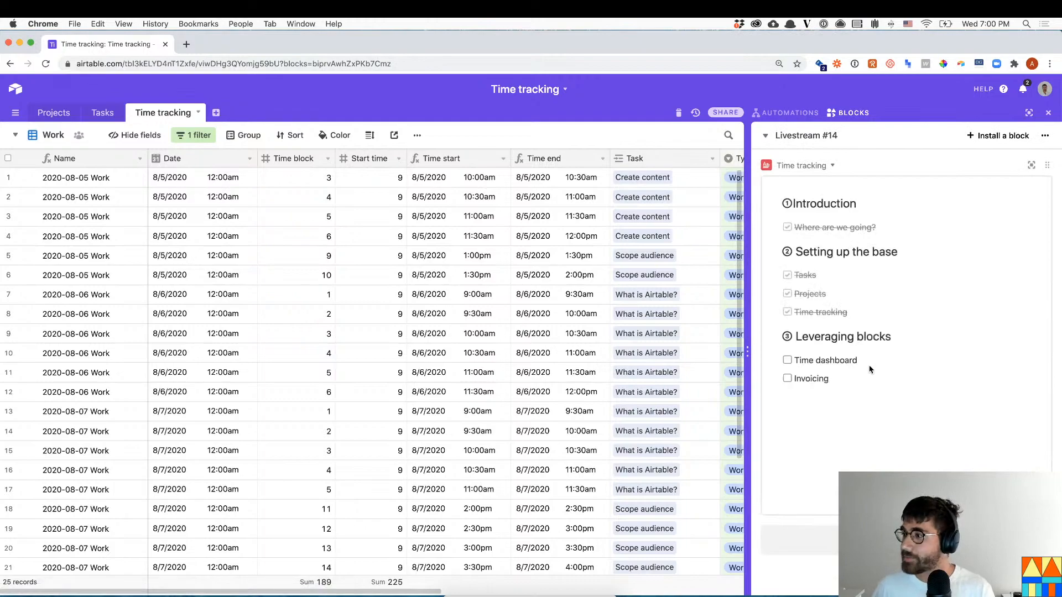
- Tick Time dashboard on the checklist and go to the Tasks table
{"action": "left_click", "coordinate": [787, 361]}
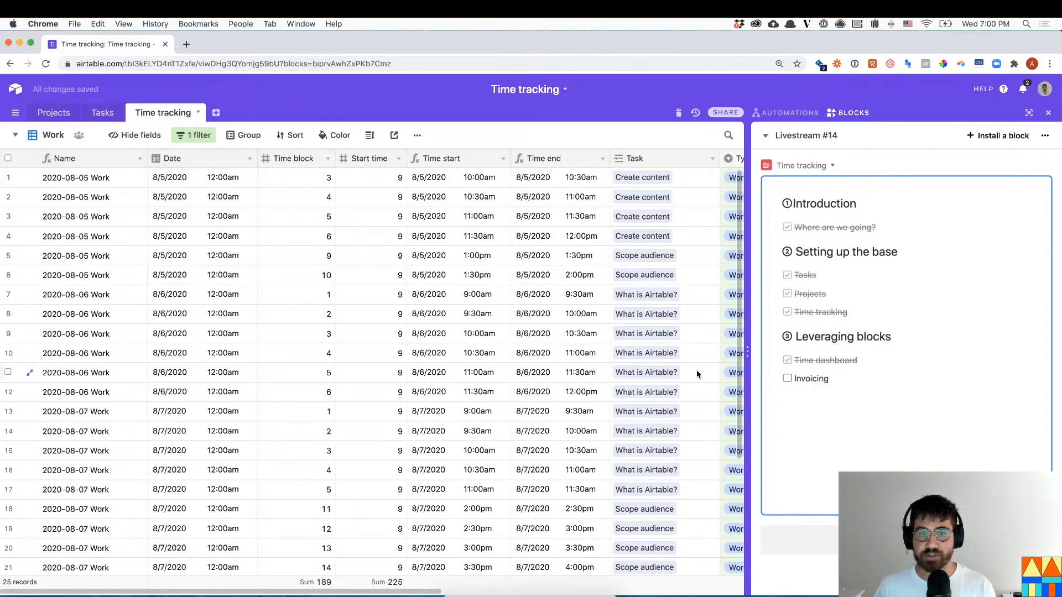
{"action": "left_click", "coordinate": [412, 389]}
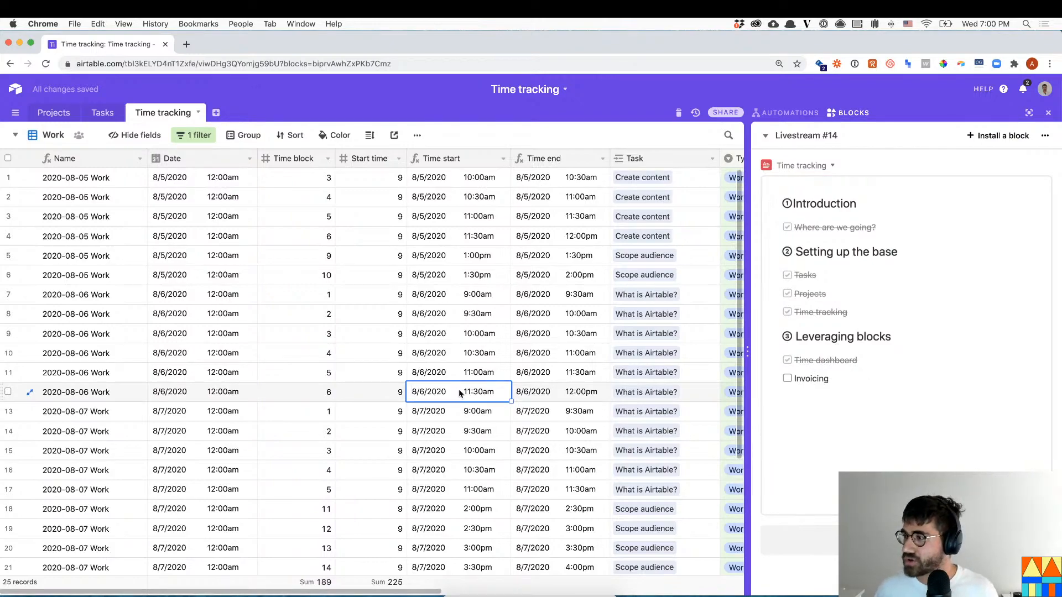
{"action": "left_click", "coordinate": [99, 112]}
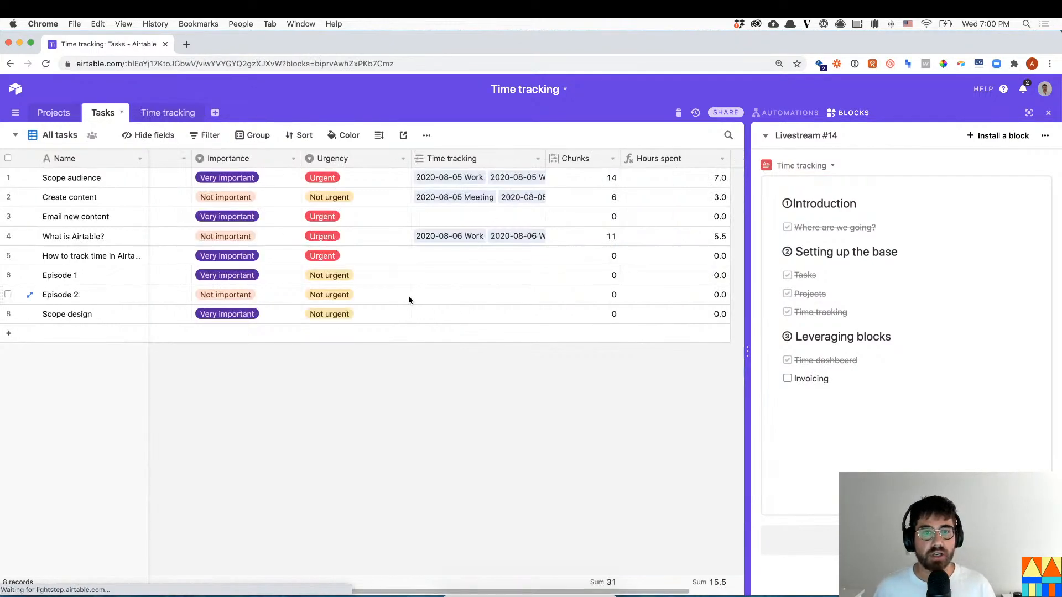
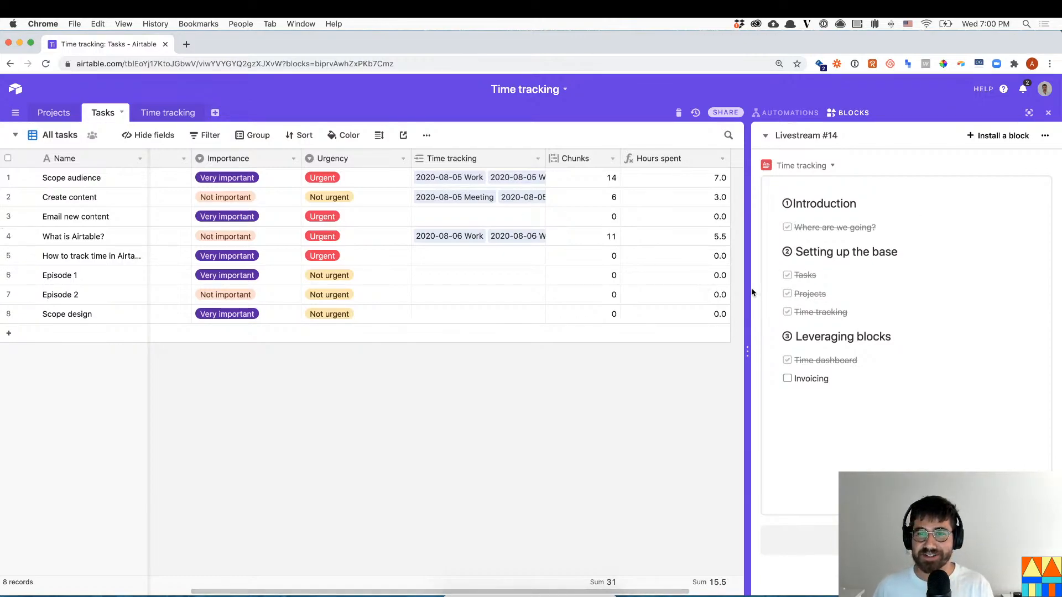
- Widen the blocks panel and select the task hour values, including 5.5 hours for What is Airtable?
{"action": "left_click_drag", "start_coordinate": [738, 289], "coordinate": [731, 289]}
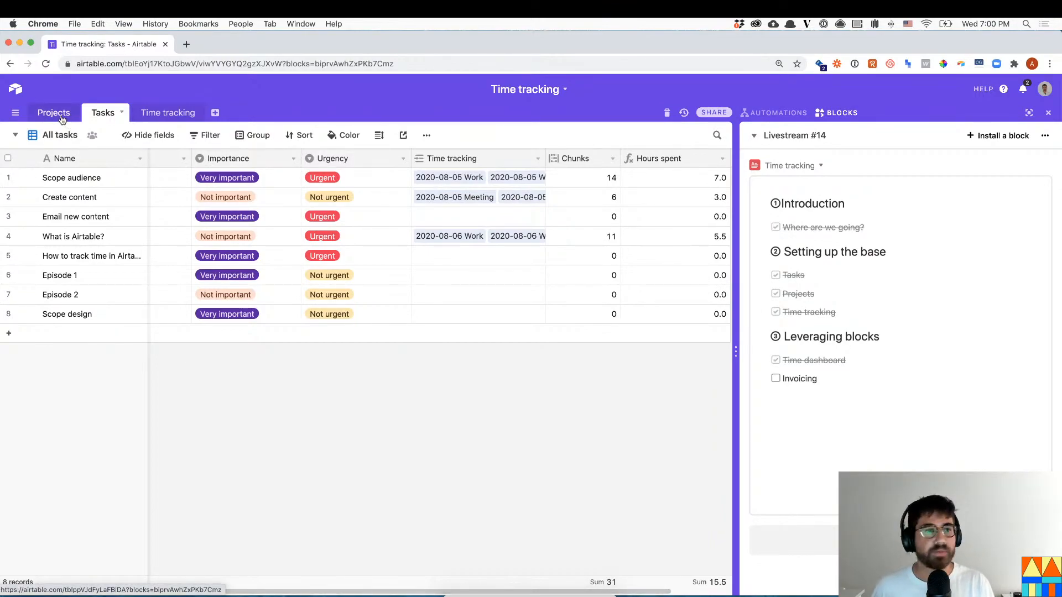
{"action": "left_click", "coordinate": [602, 177]}
{"action": "left_click_drag", "start_coordinate": [693, 174], "coordinate": [595, 299]}
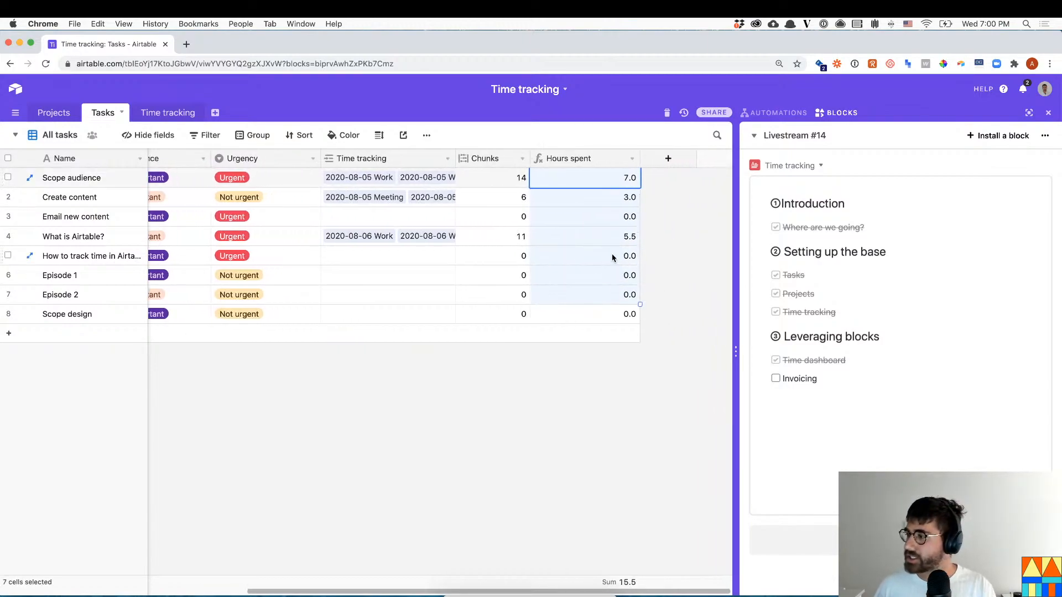
{"action": "left_click", "coordinate": [616, 237]}
{"action": "scroll", "coordinate": [224, 588], "scroll_direction": "left", "scroll_amount": 2}
{"action": "scroll", "coordinate": [224, 588], "scroll_direction": "left", "scroll_amount": 3}
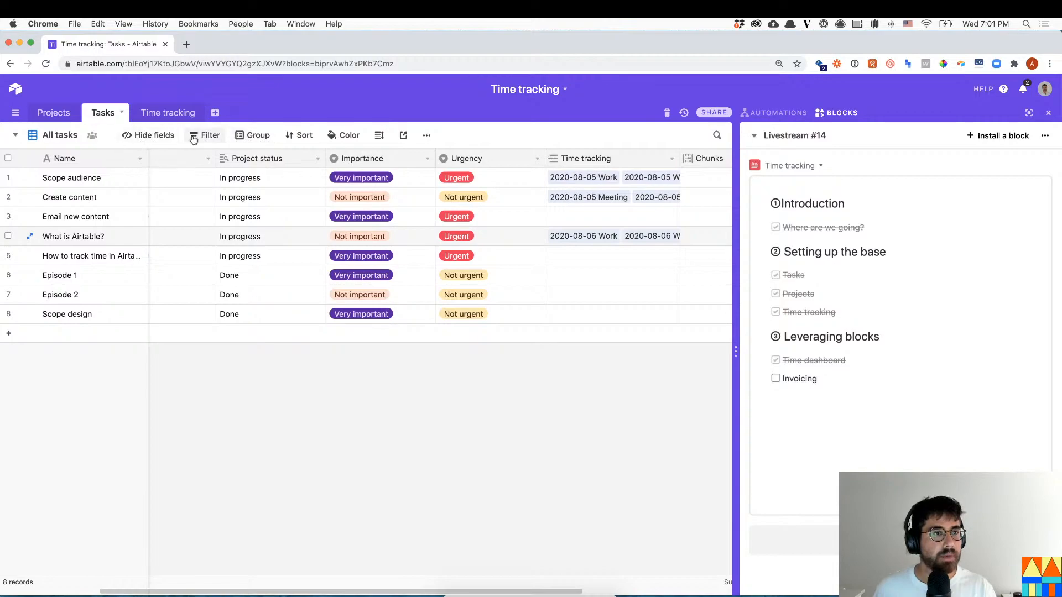
- Hide the Chunks and Time tracking fields in the Tasks grid
{"action": "left_click", "coordinate": [149, 136]}
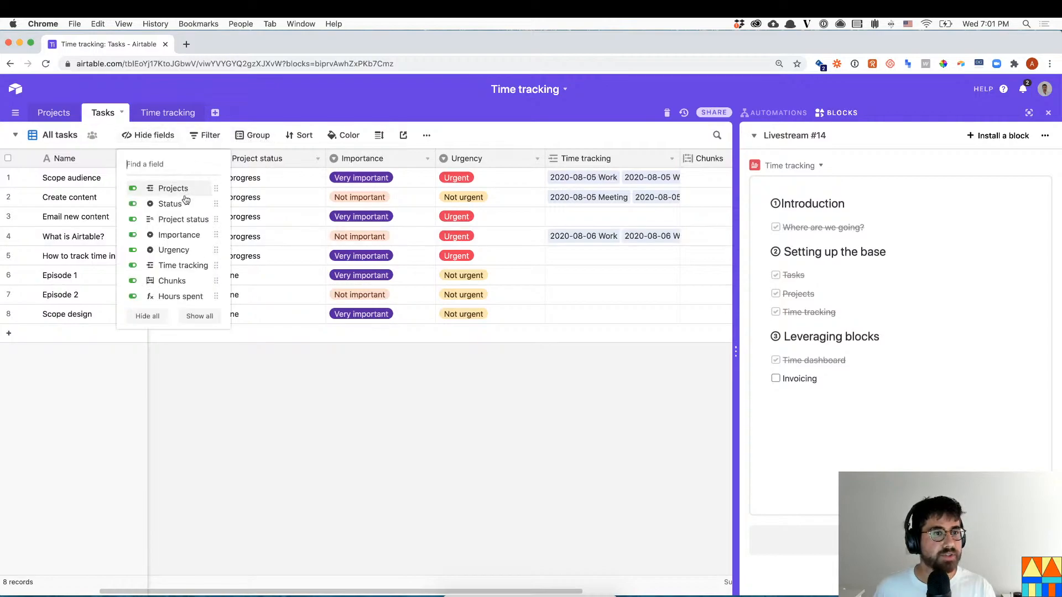
{"action": "left_click", "coordinate": [172, 282]}
{"action": "left_click", "coordinate": [175, 266]}
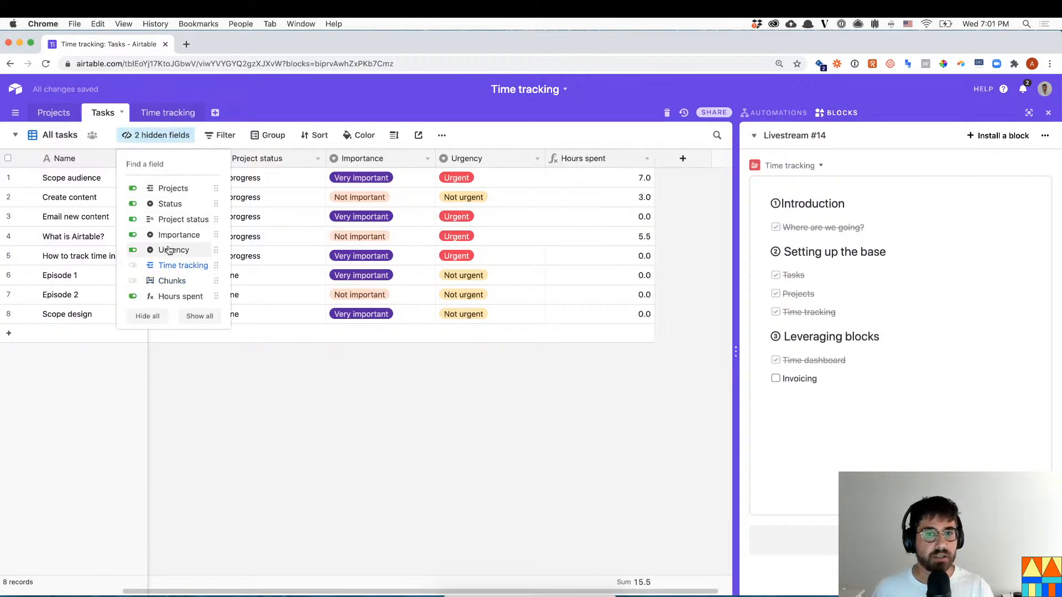
{"action": "left_click", "coordinate": [301, 417]}
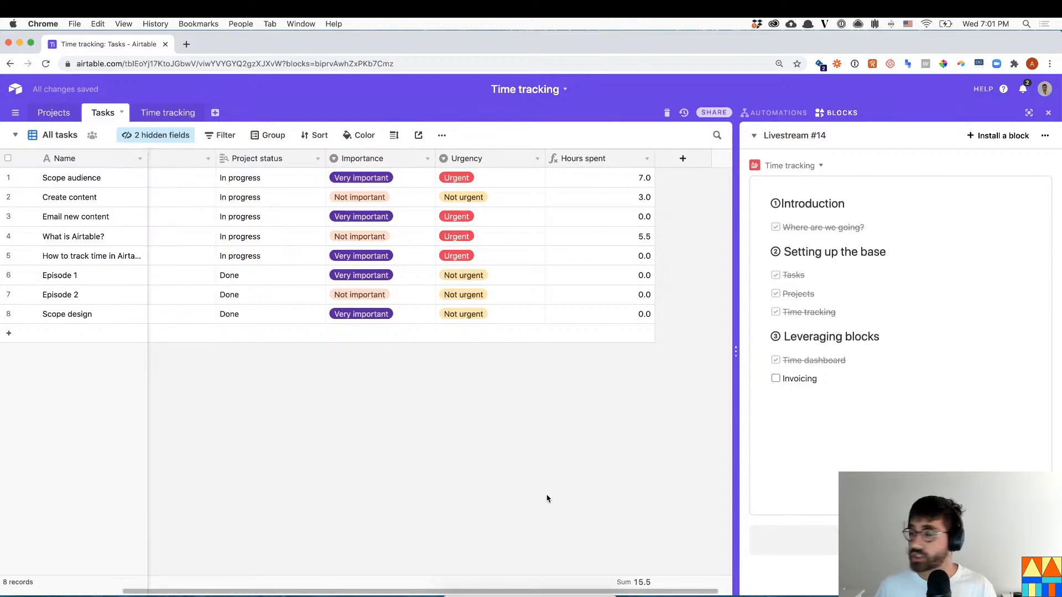
- Switch to the Time management dashboard and install a Matrix block on it
{"action": "left_click", "coordinate": [802, 136]}
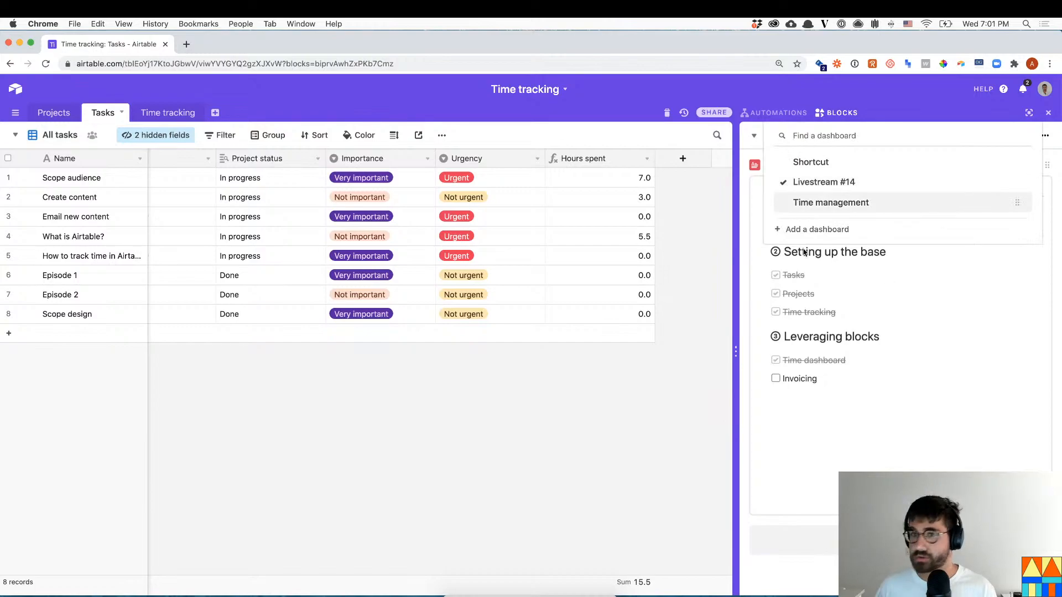
{"action": "left_click", "coordinate": [805, 202]}
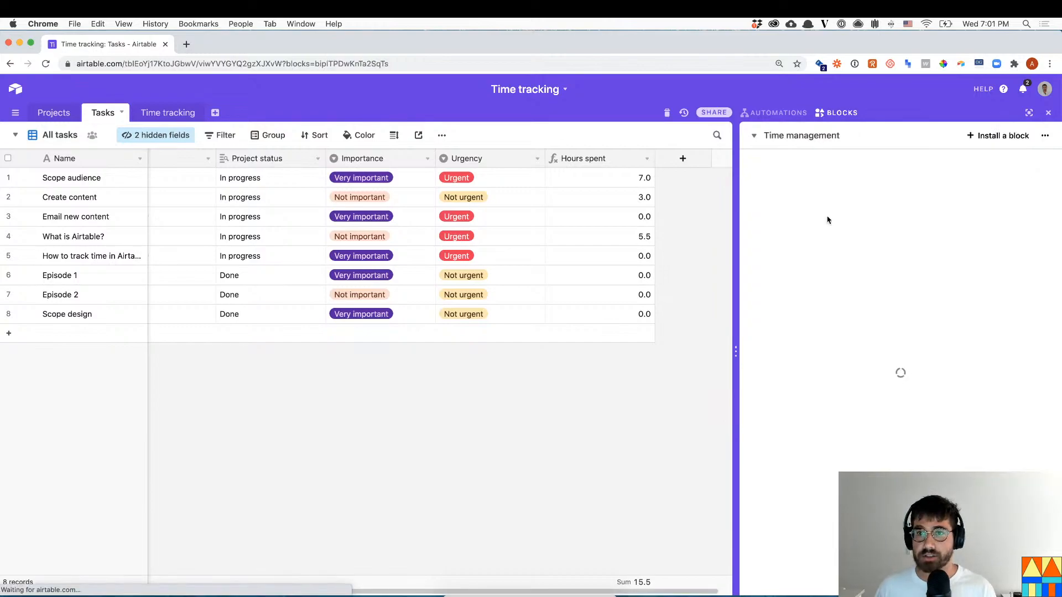
{"action": "left_click", "coordinate": [1003, 136]}
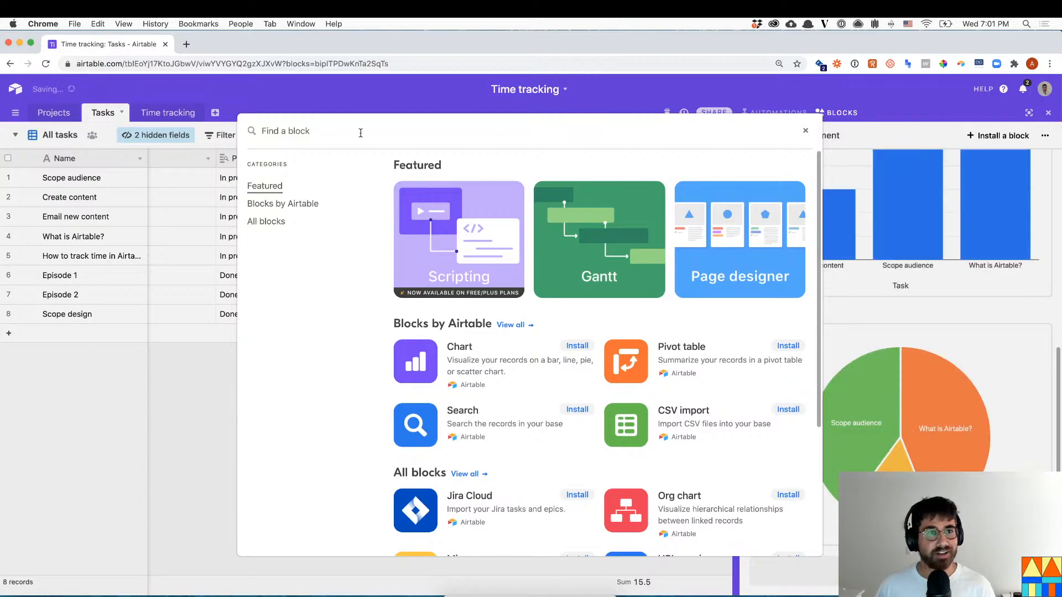
{"action": "type", "text": "matrix"}
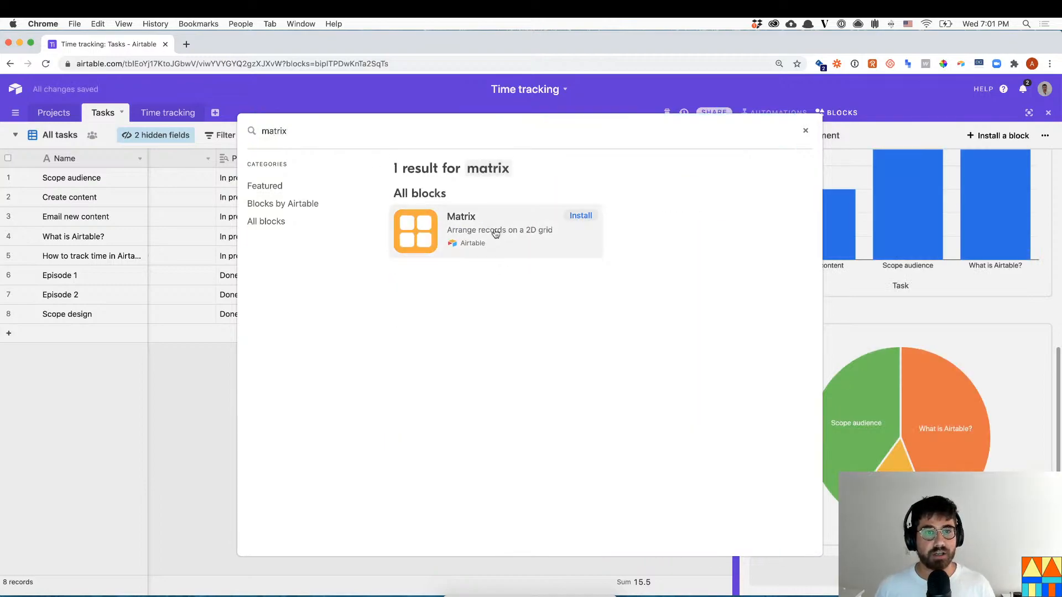
{"action": "left_click", "coordinate": [495, 233]}
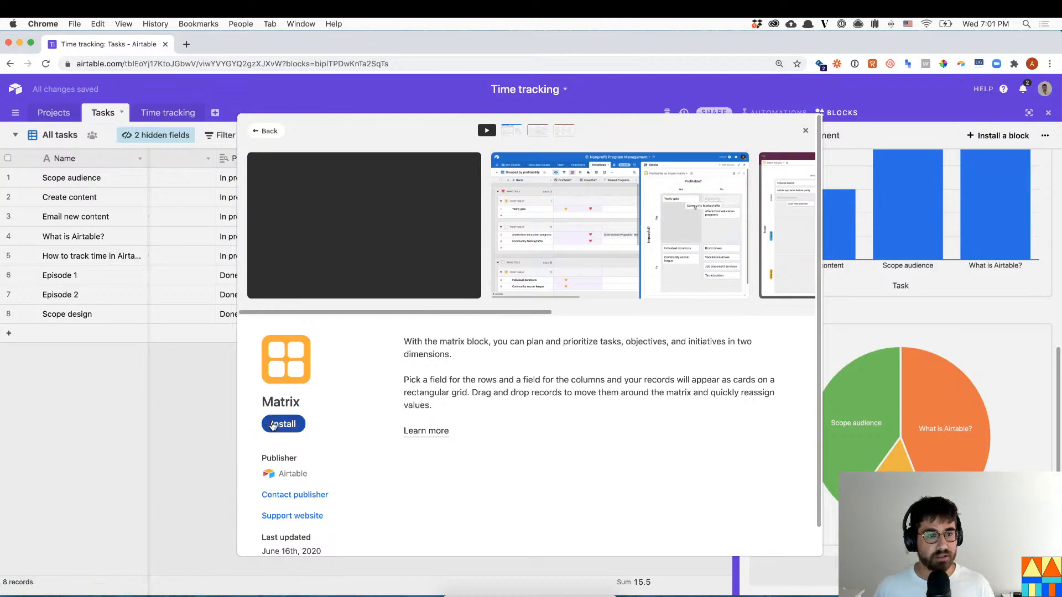
{"action": "left_click", "coordinate": [302, 424]}
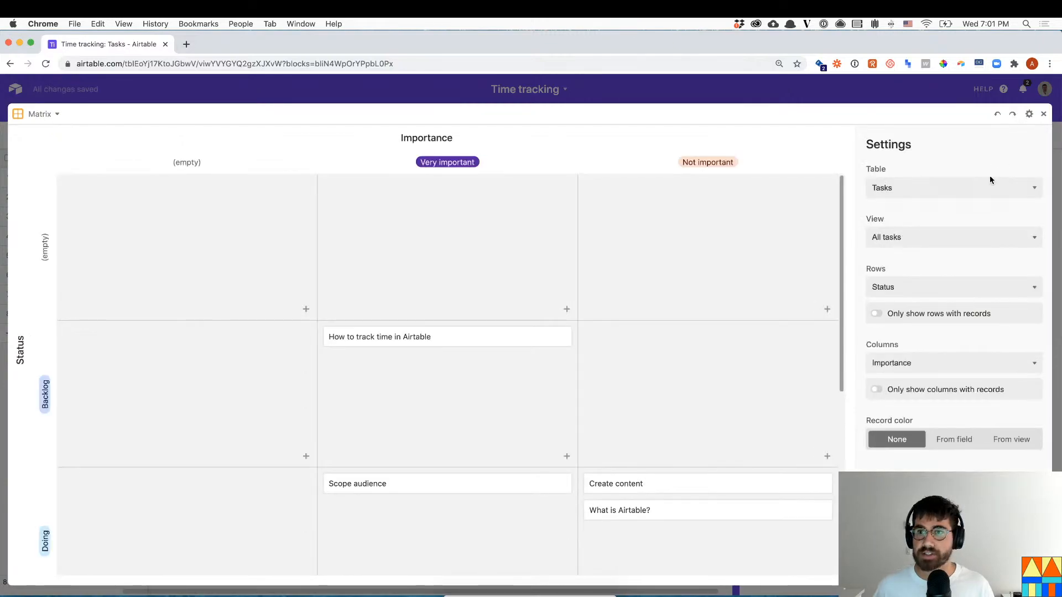
- Keep the Matrix on the Tasks table with Urgency rows, hiding empty rows and columns
{"action": "left_click", "coordinate": [968, 187]}
{"action": "left_click", "coordinate": [953, 229]}
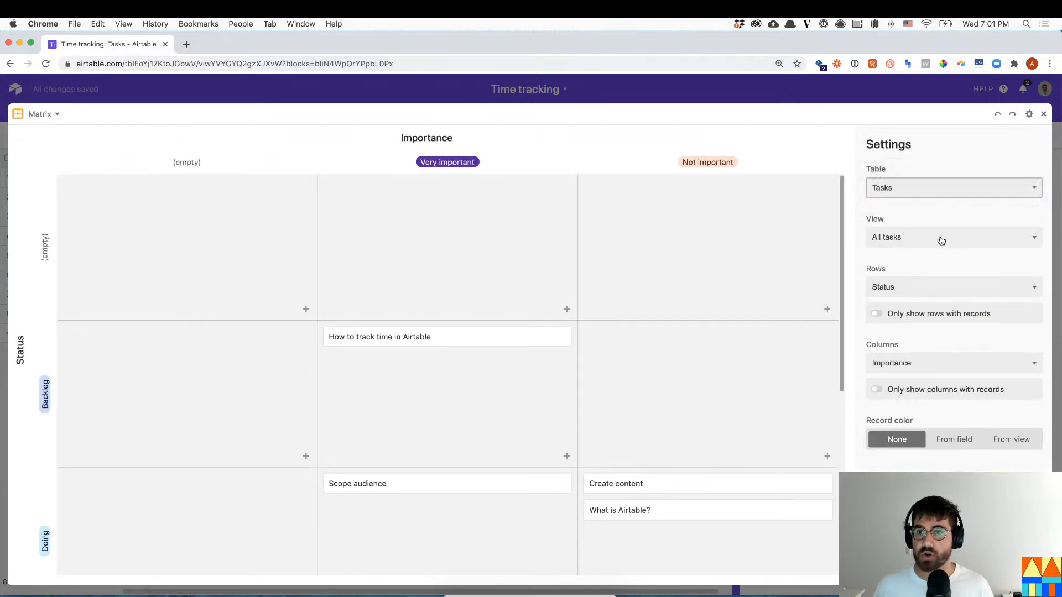
{"action": "left_click", "coordinate": [931, 293]}
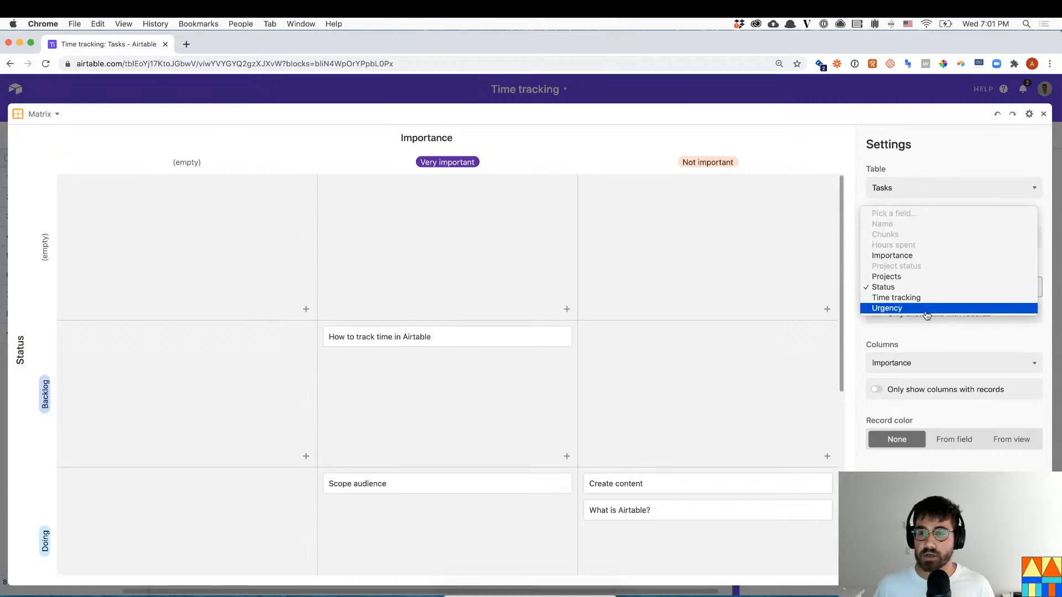
{"action": "left_click", "coordinate": [924, 311]}
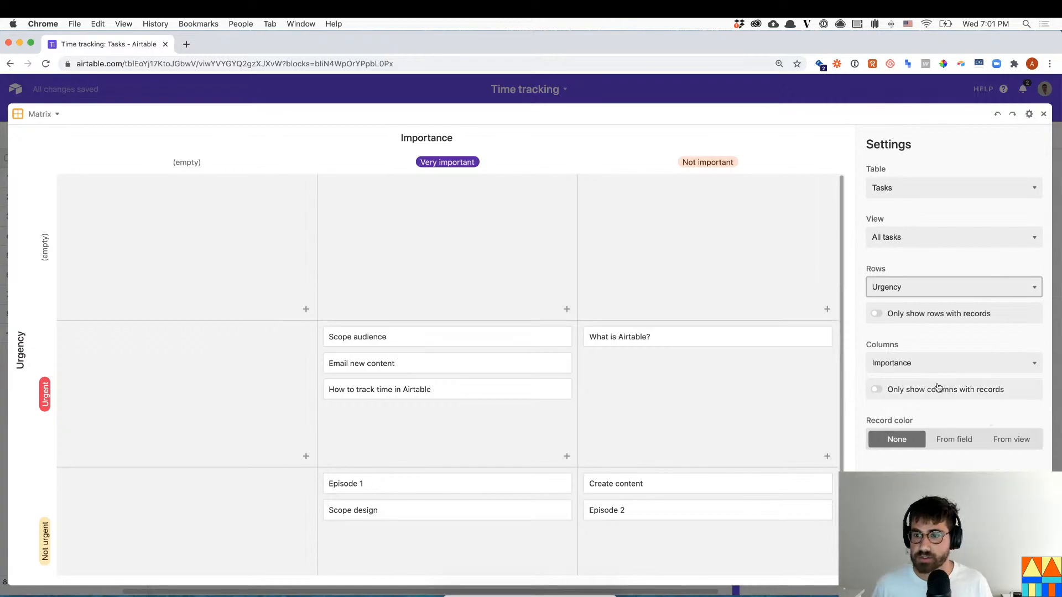
{"action": "left_click", "coordinate": [937, 390]}
{"action": "left_click", "coordinate": [934, 314]}
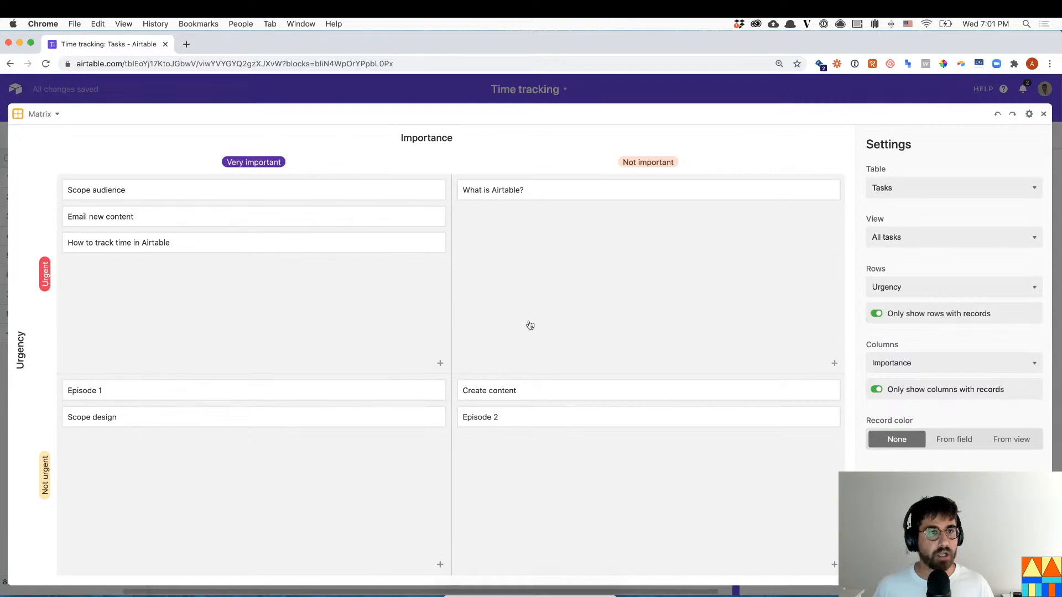
{"action": "left_click", "coordinate": [721, 88]}
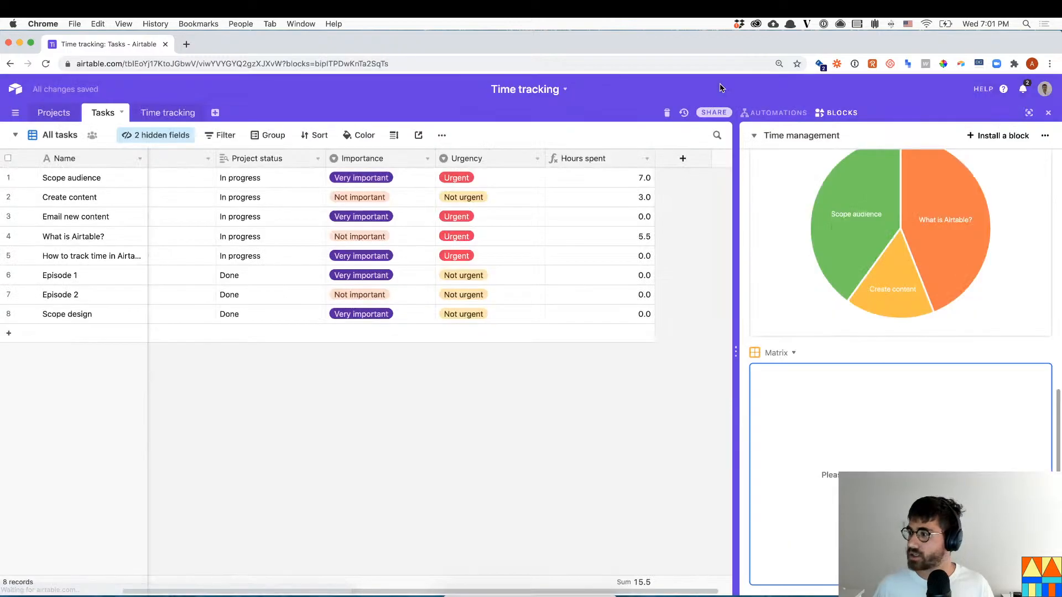
- Add a new Tasks grid view named In progress
{"action": "left_click", "coordinate": [53, 135]}
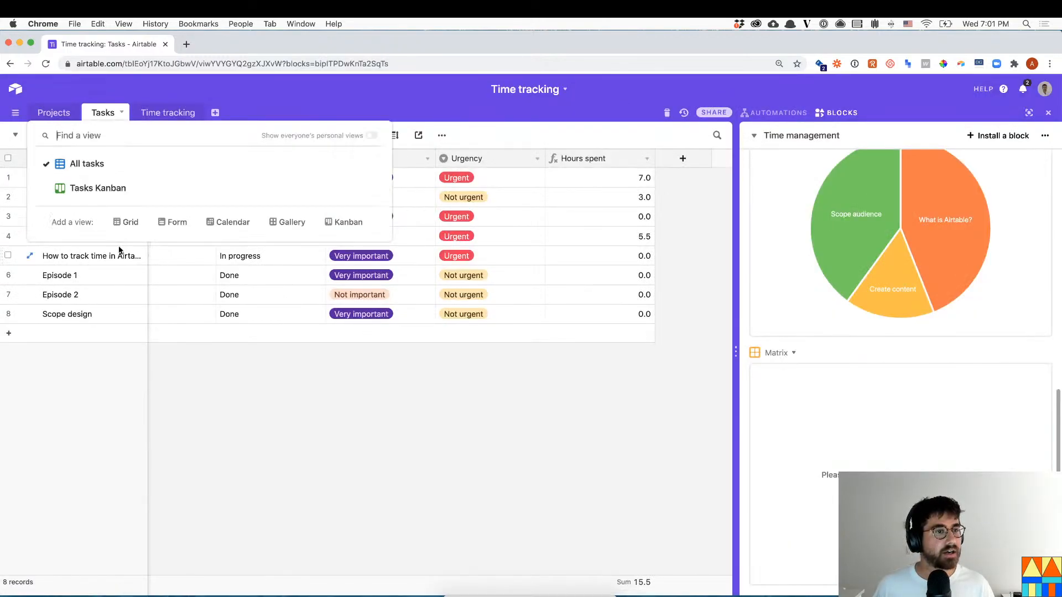
{"action": "left_click", "coordinate": [121, 223]}
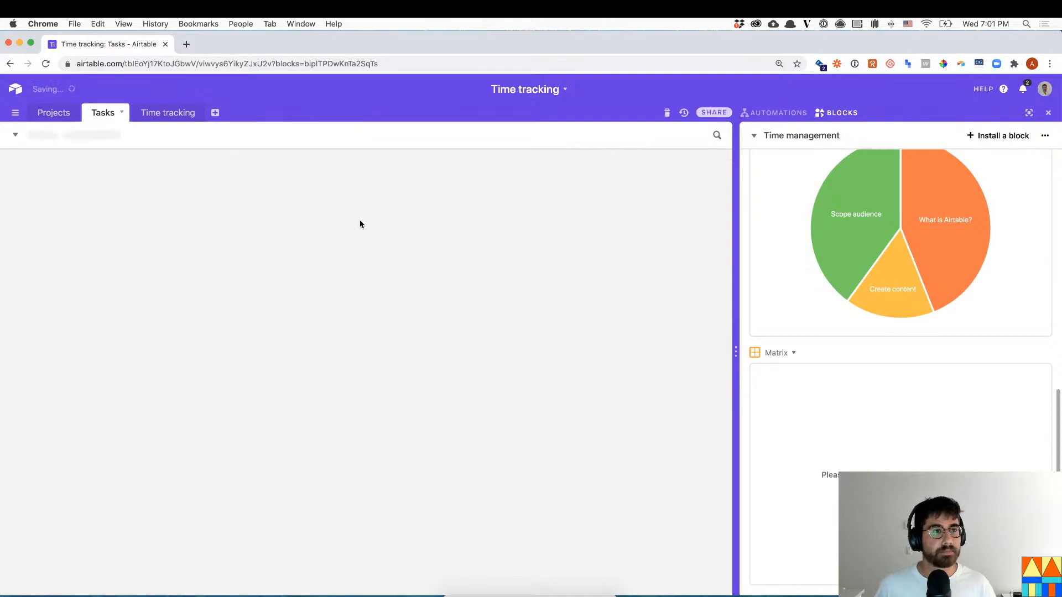
{"action": "type", "text": "DOi"}
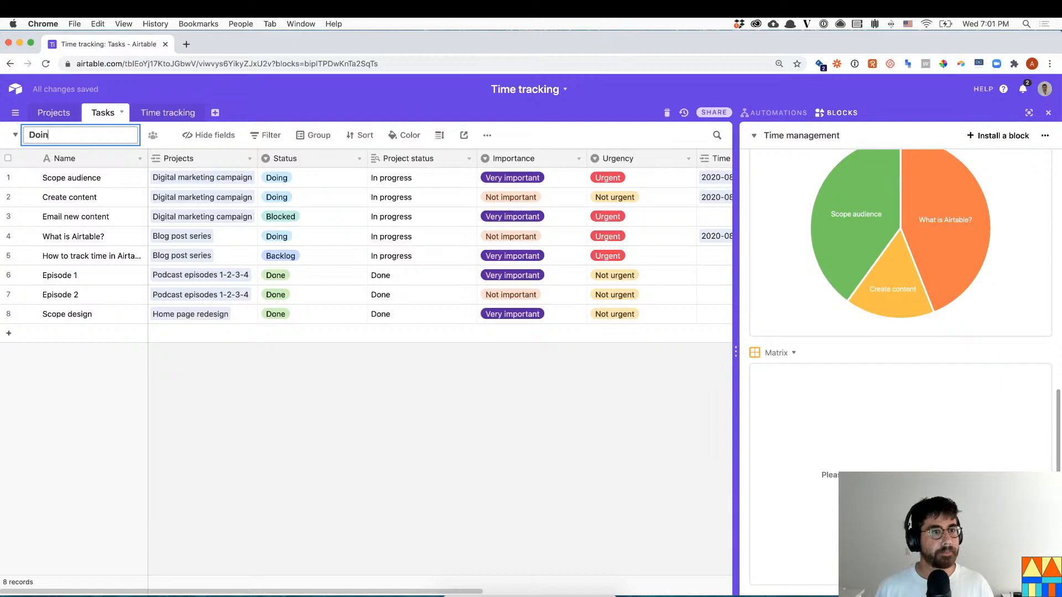
{"action": "key", "text": "BackSpace"}
{"action": "key", "text": "BackSpace"}
{"action": "key", "text": "BackSpace"}
{"action": "key", "text": "BackSpace"}
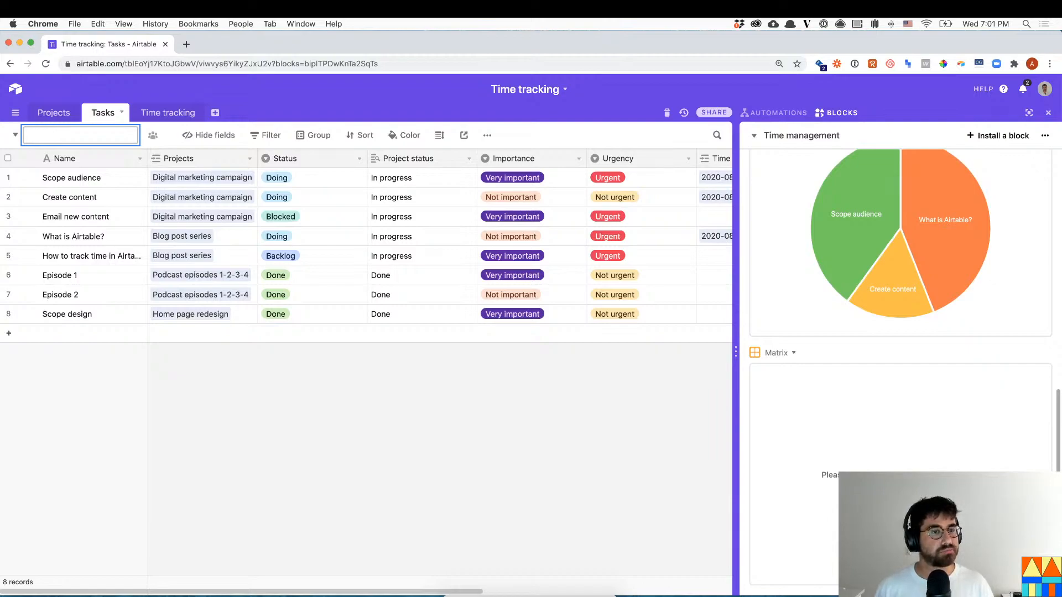
{"action": "key", "text": "Return"}
- Filter the In progress view to Status is not Done
{"action": "left_click", "coordinate": [220, 136]}
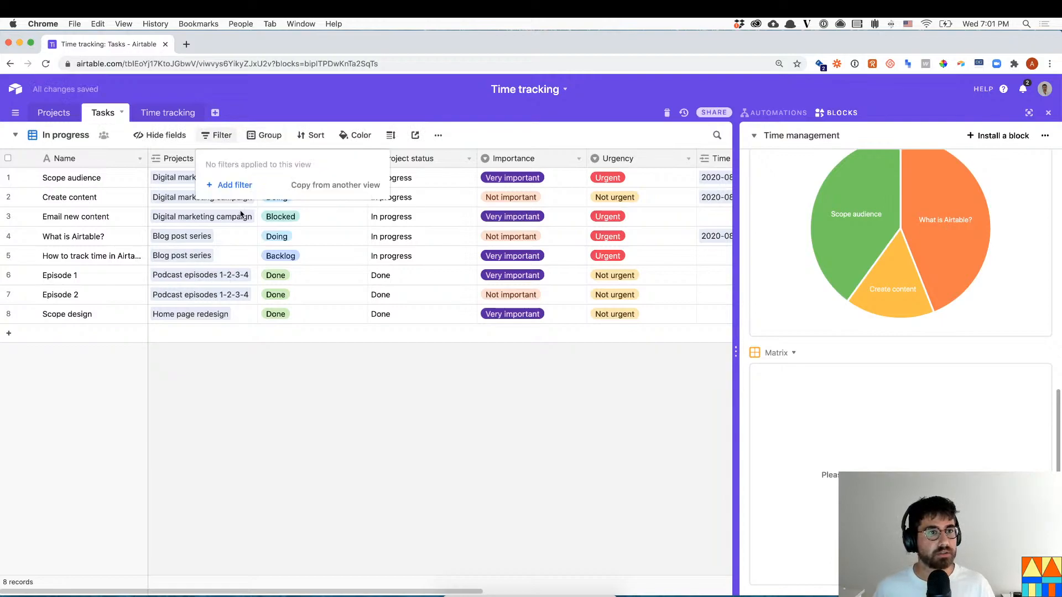
{"action": "left_click", "coordinate": [244, 186]}
{"action": "left_click", "coordinate": [283, 163]}
{"action": "type", "text": "stat"}
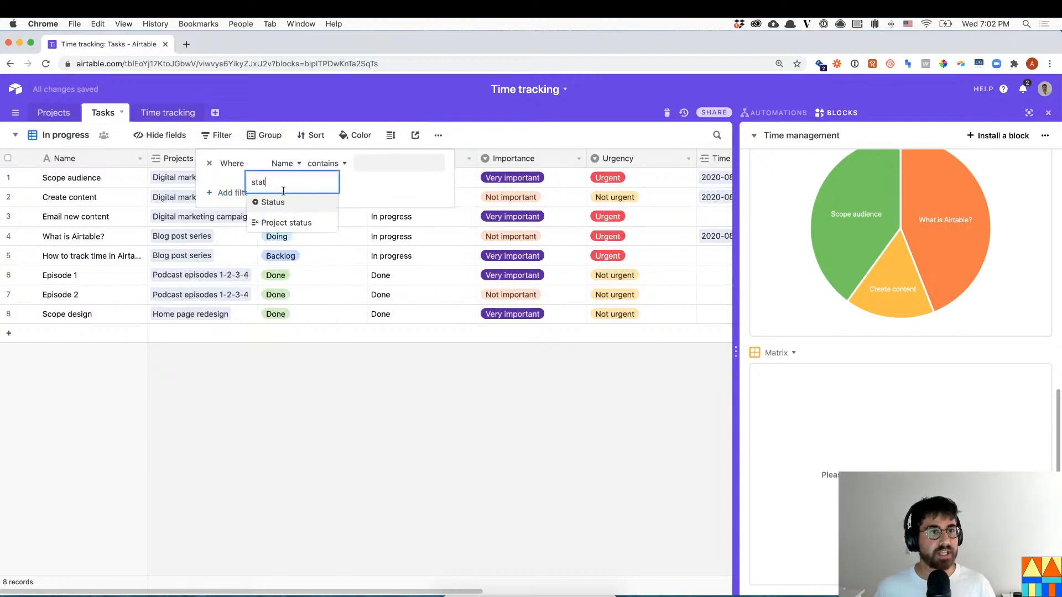
{"action": "left_click", "coordinate": [287, 201]}
{"action": "left_click", "coordinate": [309, 164]}
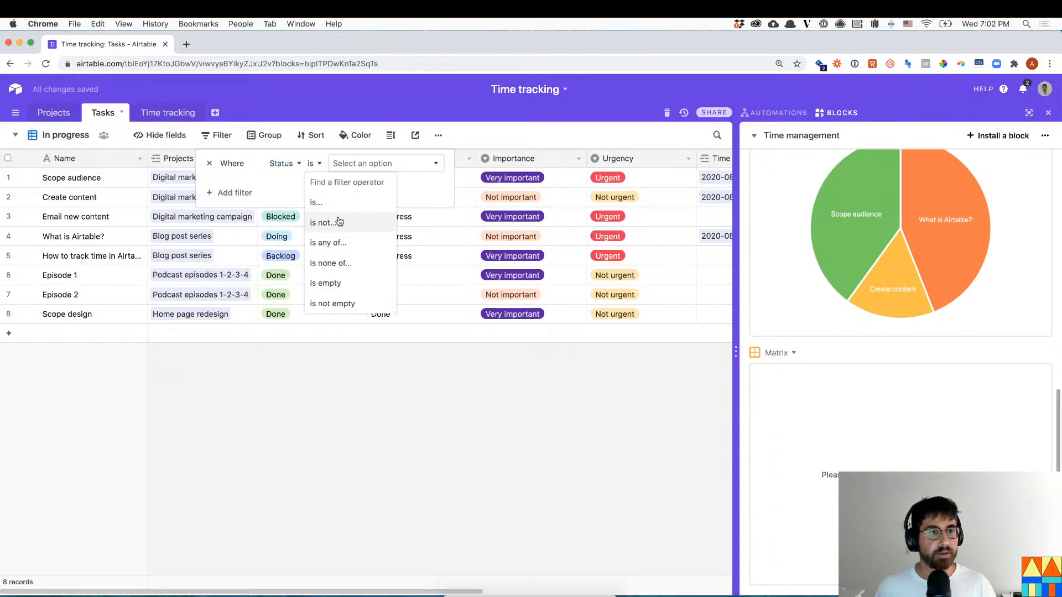
{"action": "left_click", "coordinate": [329, 221]}
{"action": "left_click", "coordinate": [364, 162]}
{"action": "left_click", "coordinate": [363, 221]}
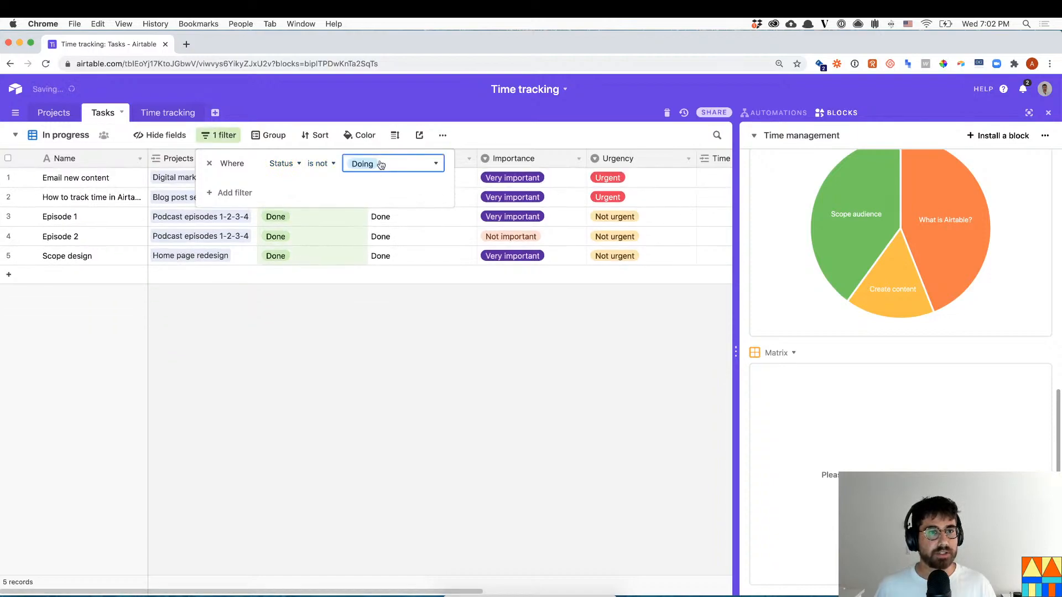
{"action": "left_click", "coordinate": [381, 164]}
{"action": "left_click", "coordinate": [381, 263]}
{"action": "left_click", "coordinate": [365, 346]}
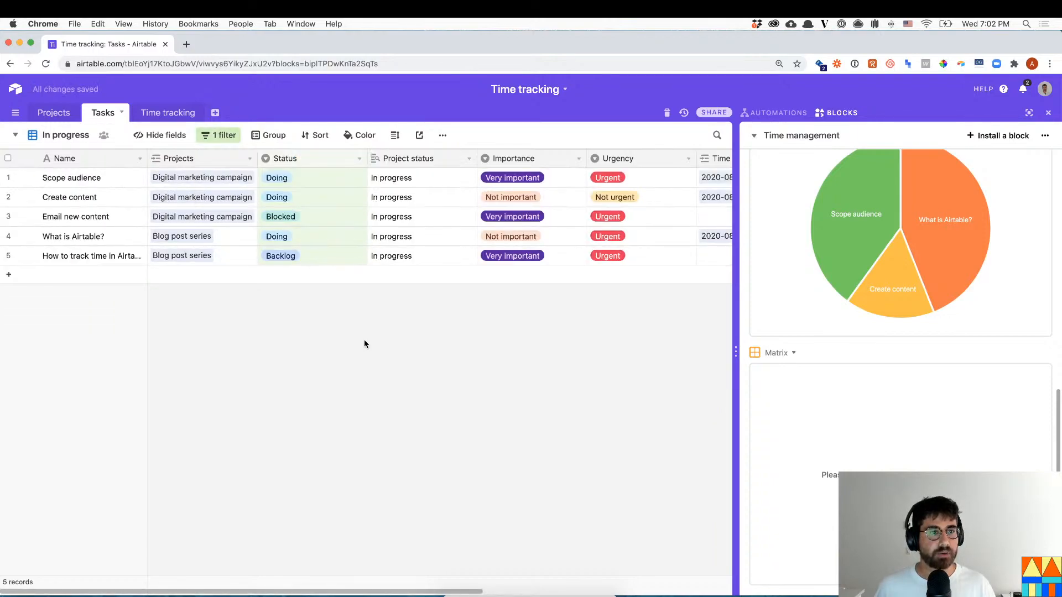
- Open the Matrix full-window and limit it to the In progress view
{"action": "left_click", "coordinate": [1018, 354]}
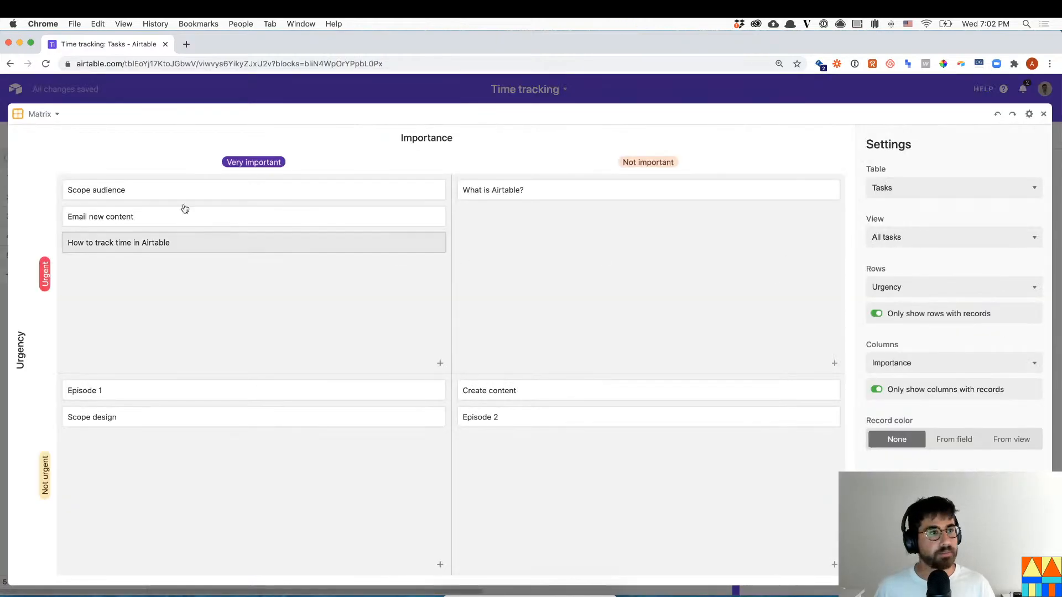
{"action": "left_click", "coordinate": [906, 238]}
{"action": "left_click", "coordinate": [891, 259]}
- Drag What is Airtable? into the Urgent, Very important quadrant and return to the grid
{"action": "mouse_move", "coordinate": [194, 244]}
{"action": "left_mouse_down"}
{"action": "mouse_move", "coordinate": [194, 429]}
{"action": "mouse_move", "coordinate": [202, 360]}
{"action": "mouse_move", "coordinate": [187, 210]}
{"action": "mouse_move", "coordinate": [189, 232]}
{"action": "left_mouse_up"}
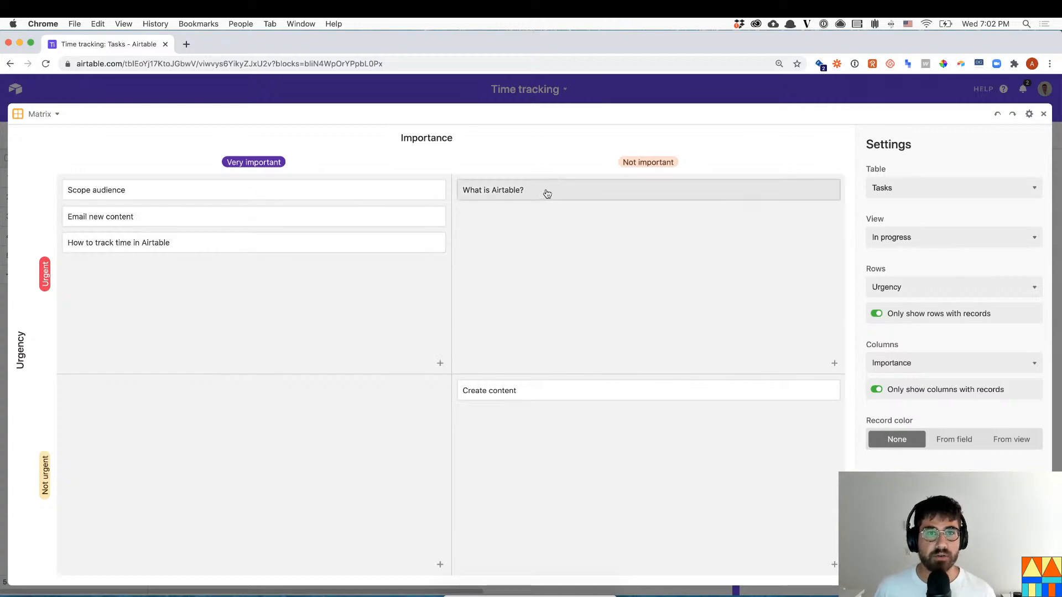
{"action": "left_click_drag", "start_coordinate": [525, 197], "coordinate": [146, 283]}
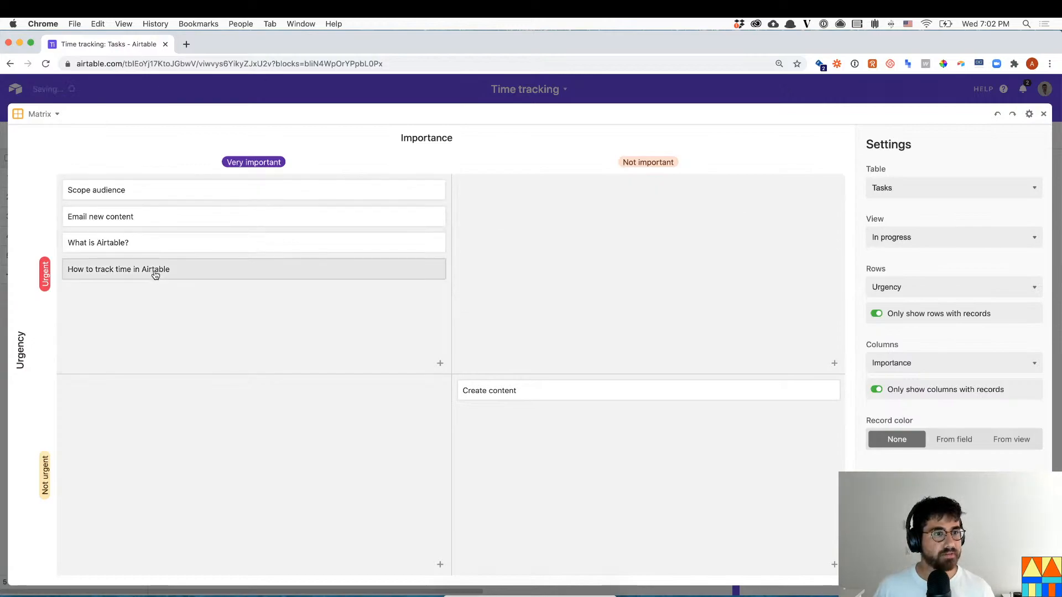
{"action": "left_click", "coordinate": [299, 274]}
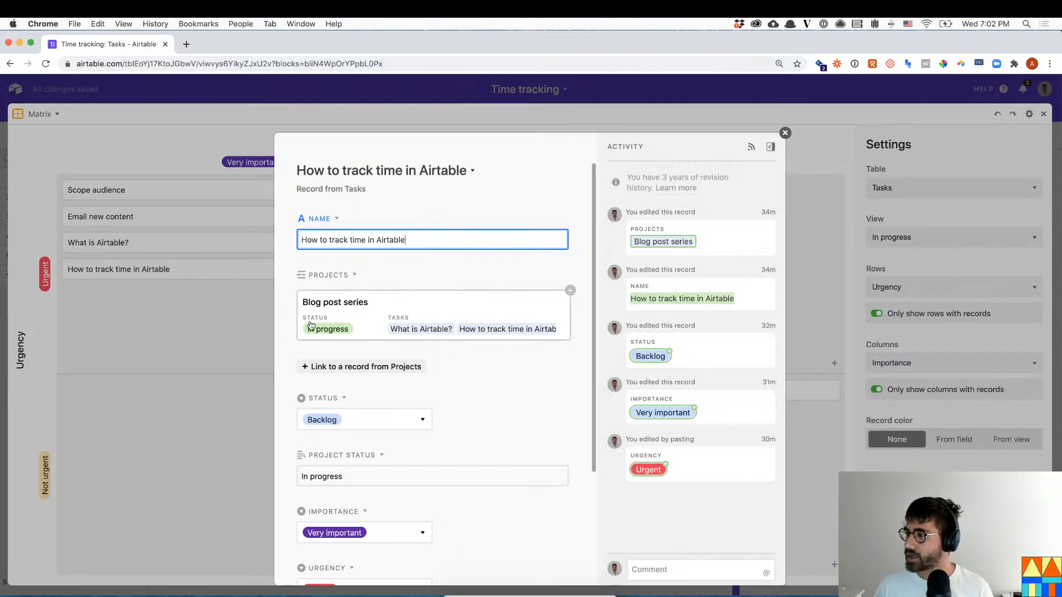
{"action": "left_click", "coordinate": [156, 324]}
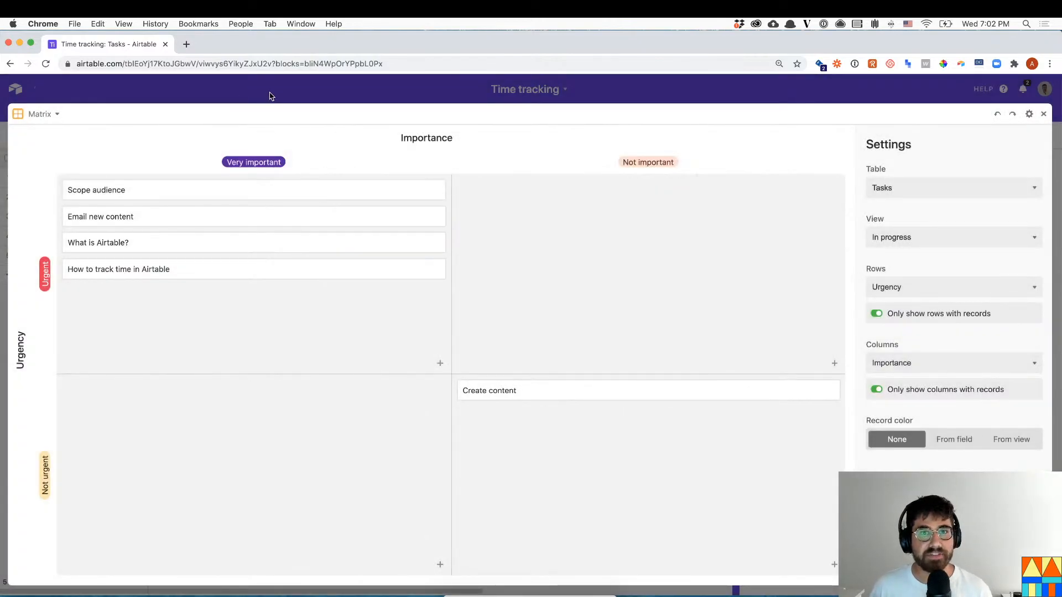
{"action": "left_click", "coordinate": [269, 96]}
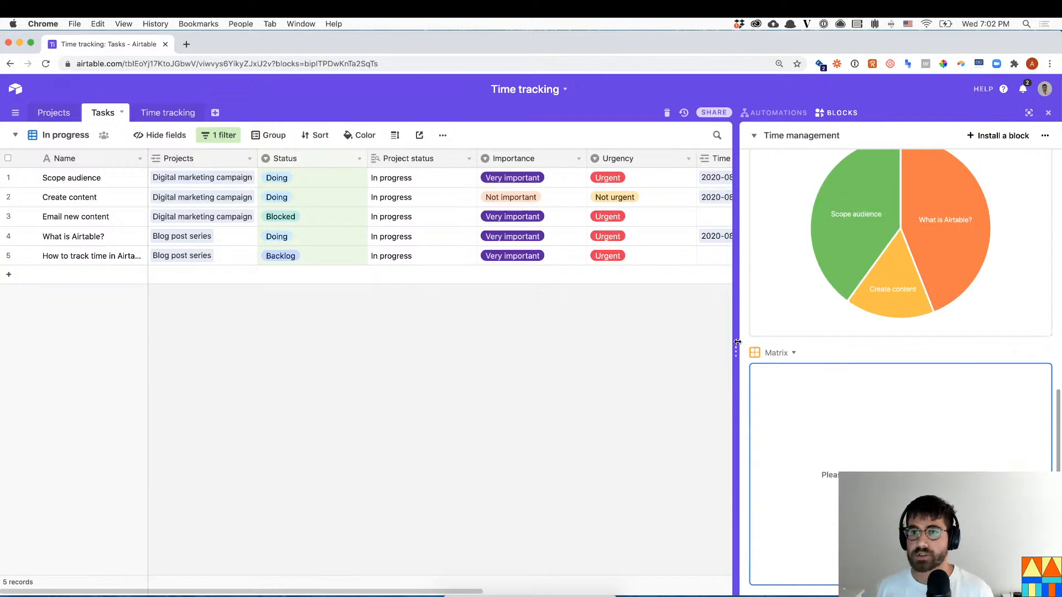
{"action": "scroll", "coordinate": [957, 248], "scroll_direction": "up", "scroll_amount": 3}
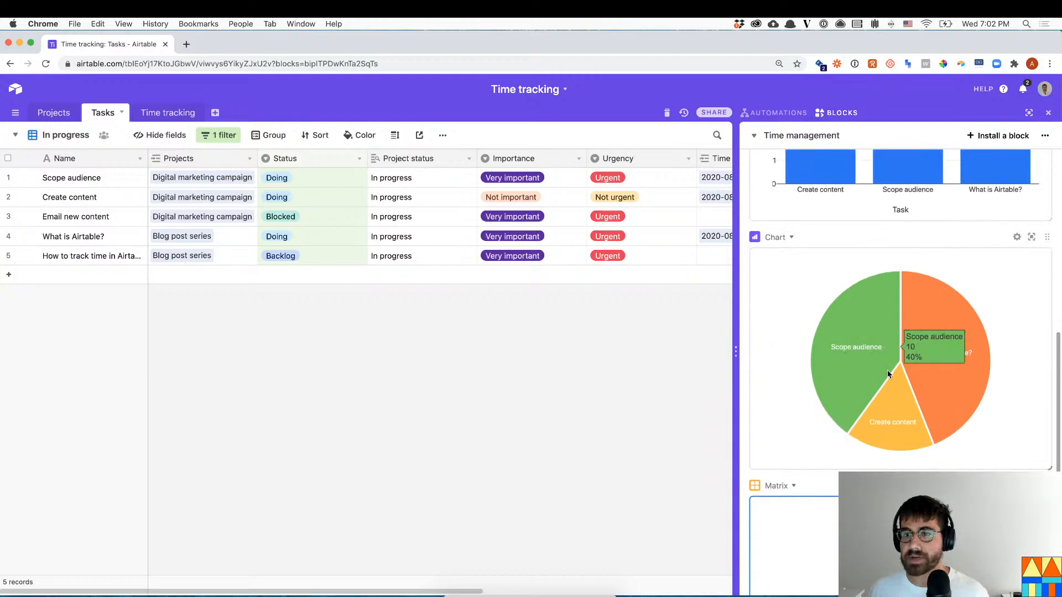
{"action": "scroll", "coordinate": [887, 376], "scroll_direction": "down", "scroll_amount": 3}
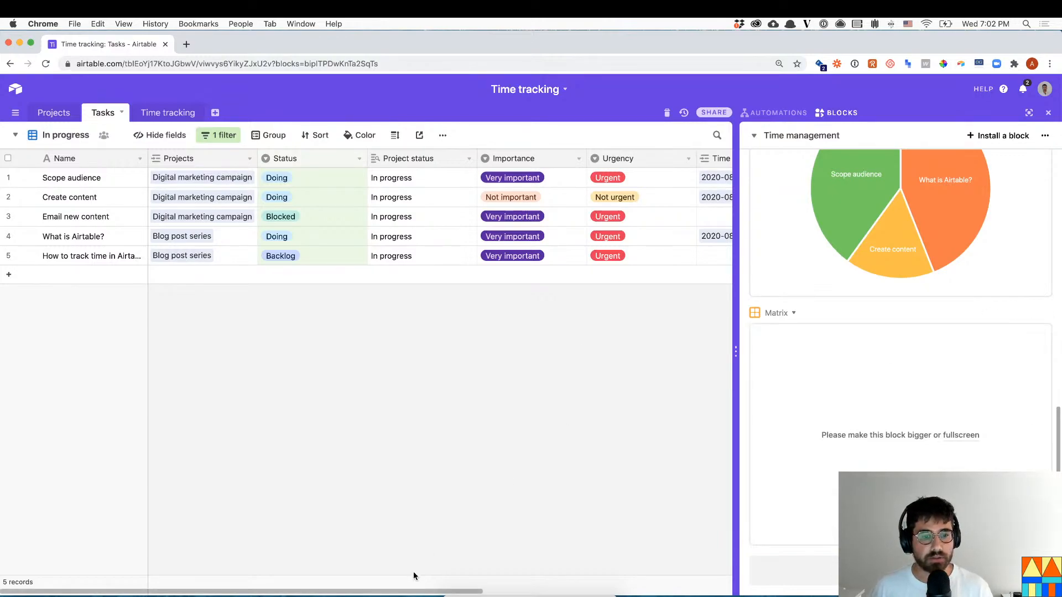
{"action": "left_click_drag", "start_coordinate": [403, 592], "coordinate": [625, 577]}
{"action": "scroll", "coordinate": [617, 572], "scroll_direction": "left", "scroll_amount": 2}
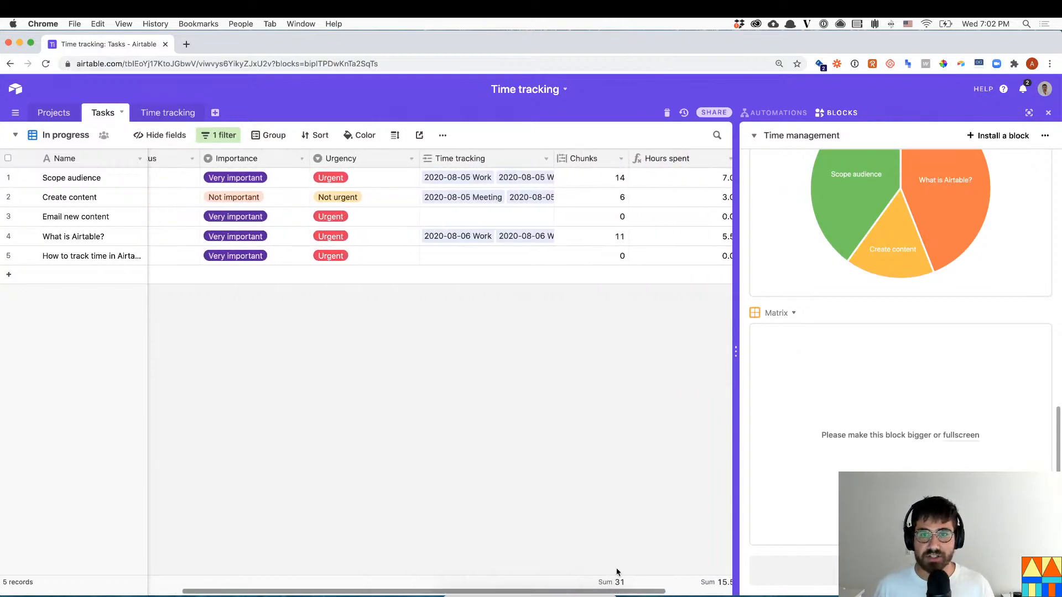
{"action": "scroll", "coordinate": [617, 573], "scroll_direction": "right", "scroll_amount": 3}
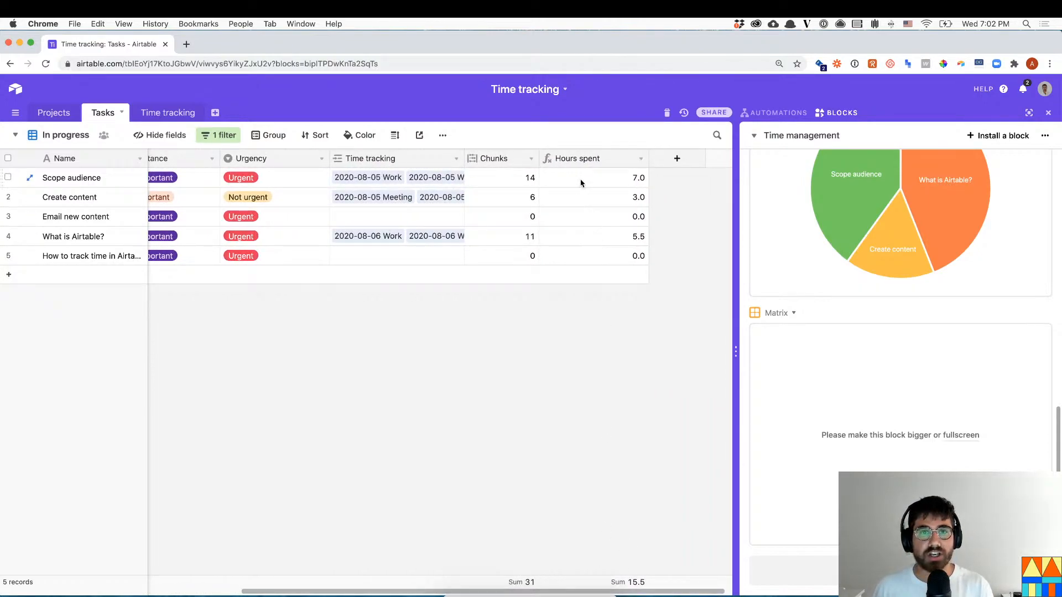
{"action": "left_click_drag", "start_coordinate": [580, 183], "coordinate": [583, 256]}
{"action": "left_click", "coordinate": [584, 241]}
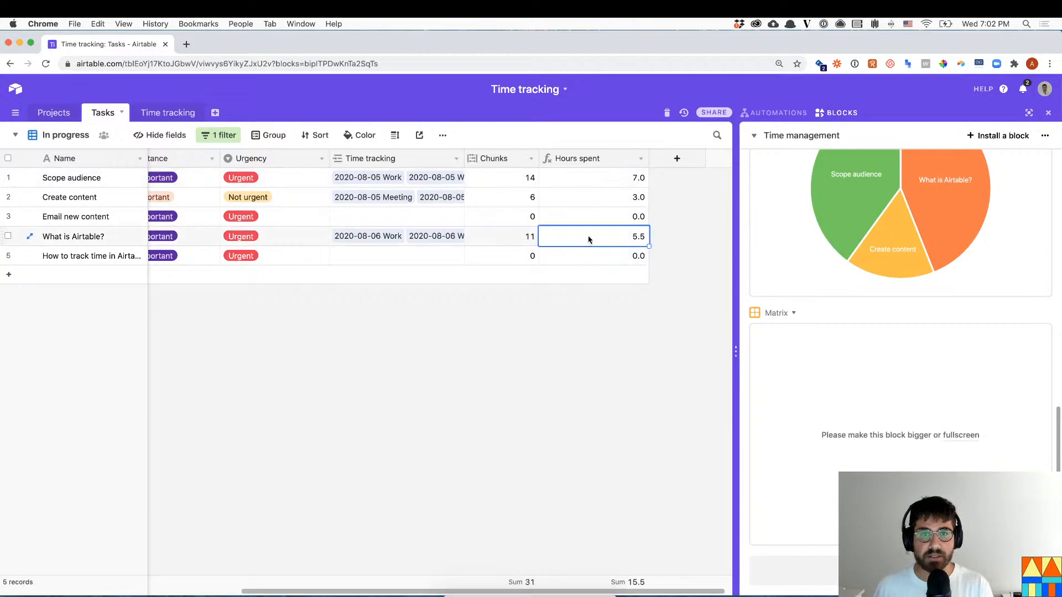
{"action": "left_click", "coordinate": [677, 159]}
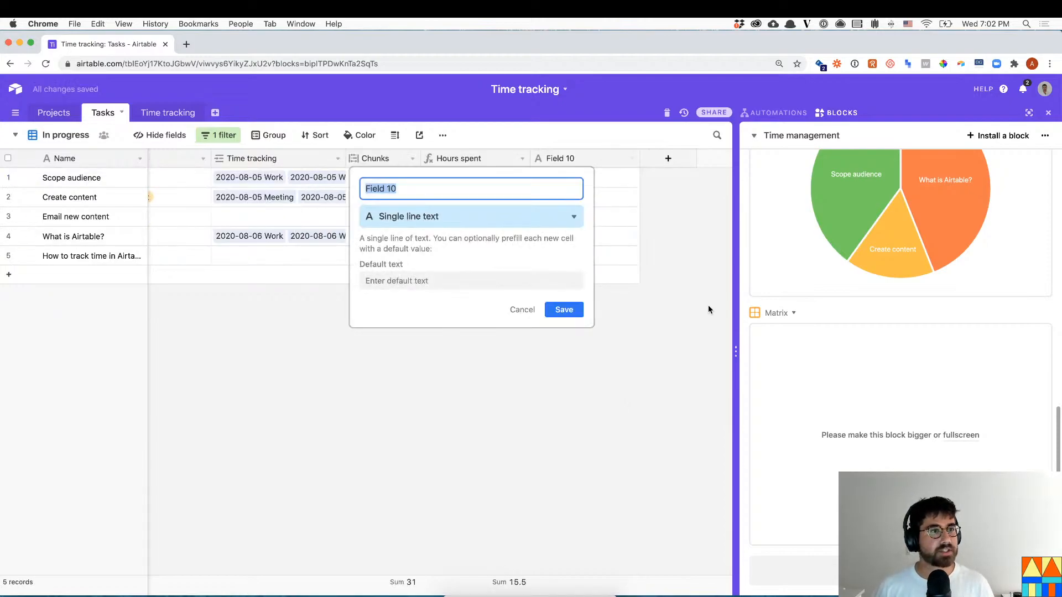
{"action": "left_click", "coordinate": [525, 310]}
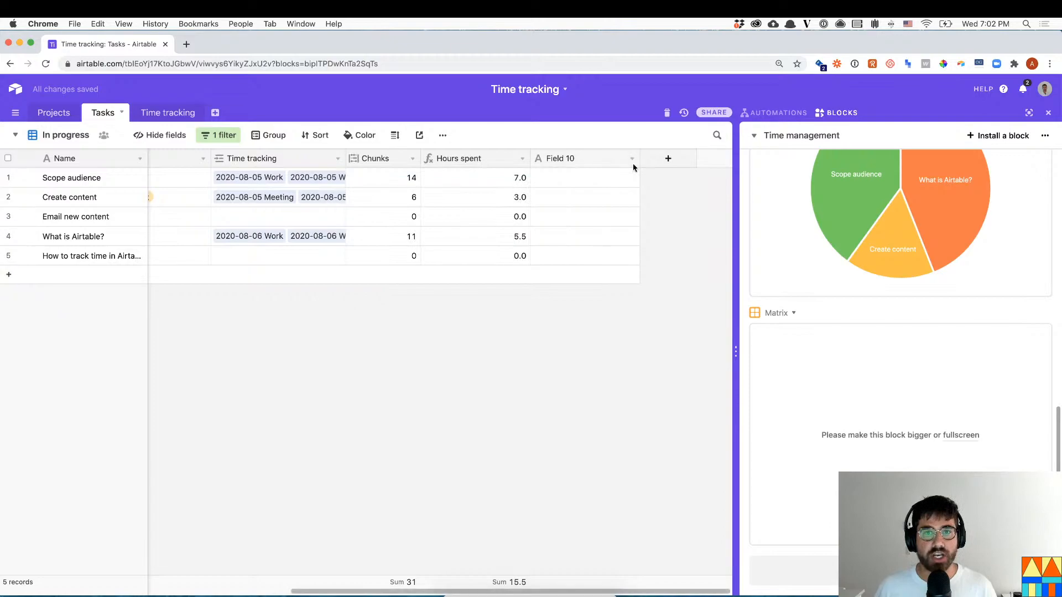
{"action": "left_click", "coordinate": [633, 159]}
{"action": "left_click", "coordinate": [570, 420]}
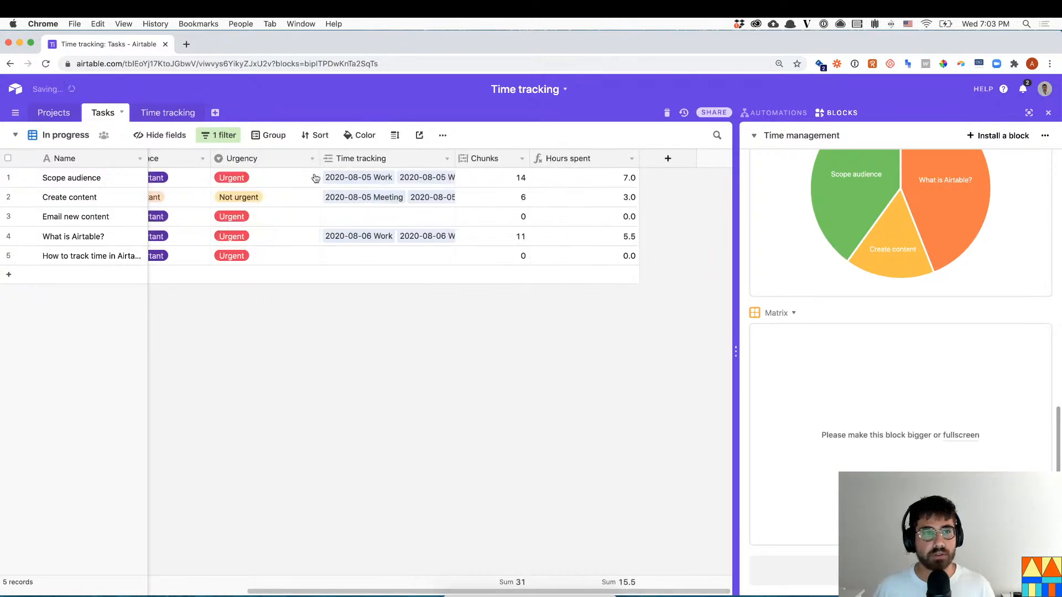
- Add a Total time spent rollup on Projects summing linked tasks' Hours spent with sum(values)
{"action": "left_click", "coordinate": [61, 116]}
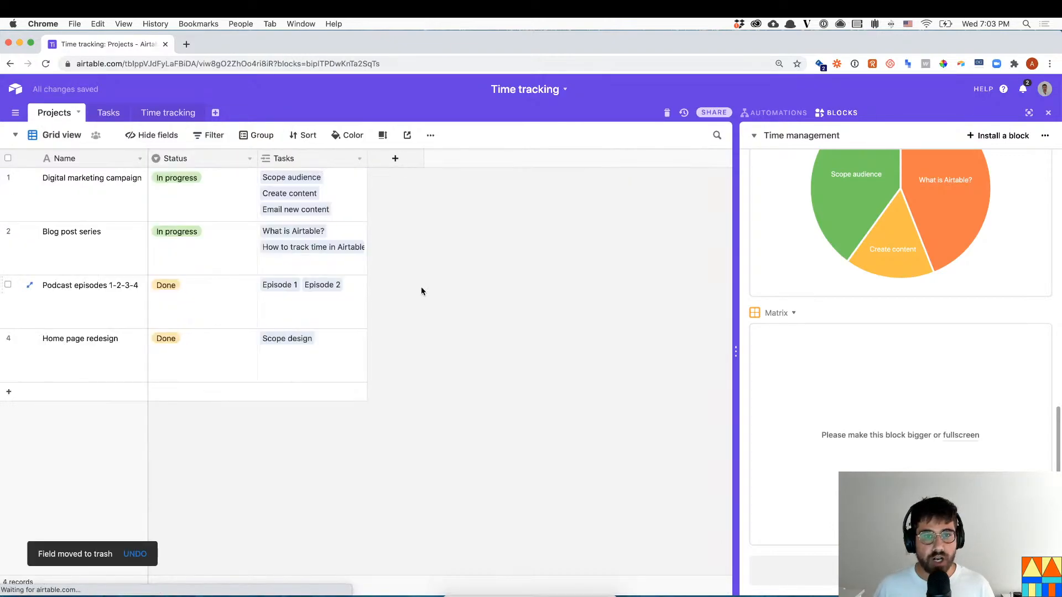
{"action": "left_click", "coordinate": [395, 158]}
{"action": "type", "text": "Total time spent"}
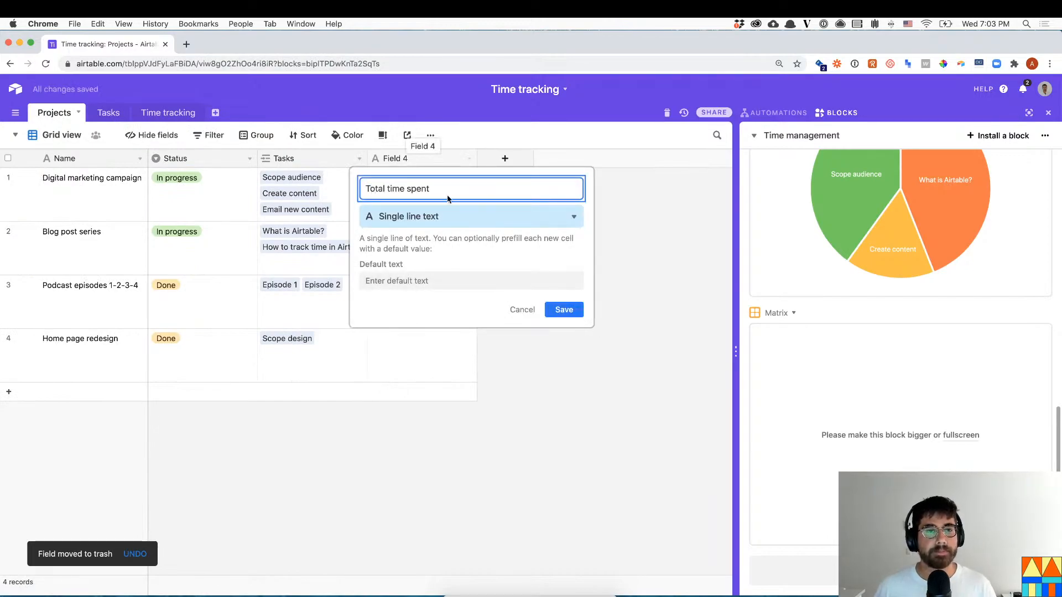
{"action": "left_click", "coordinate": [436, 216]}
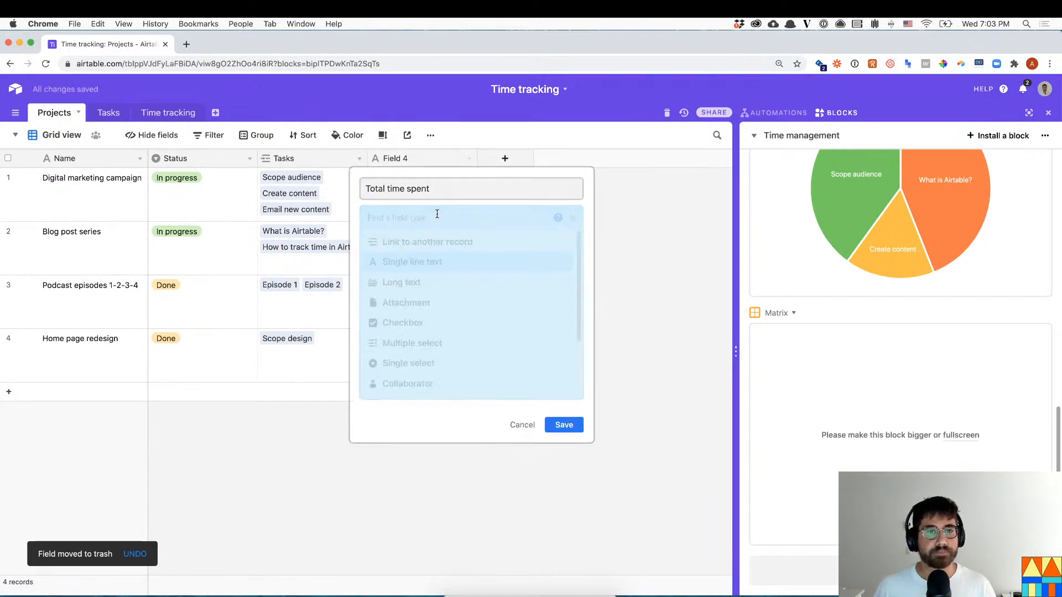
{"action": "type", "text": "rol"}
{"action": "key", "text": "Return"}
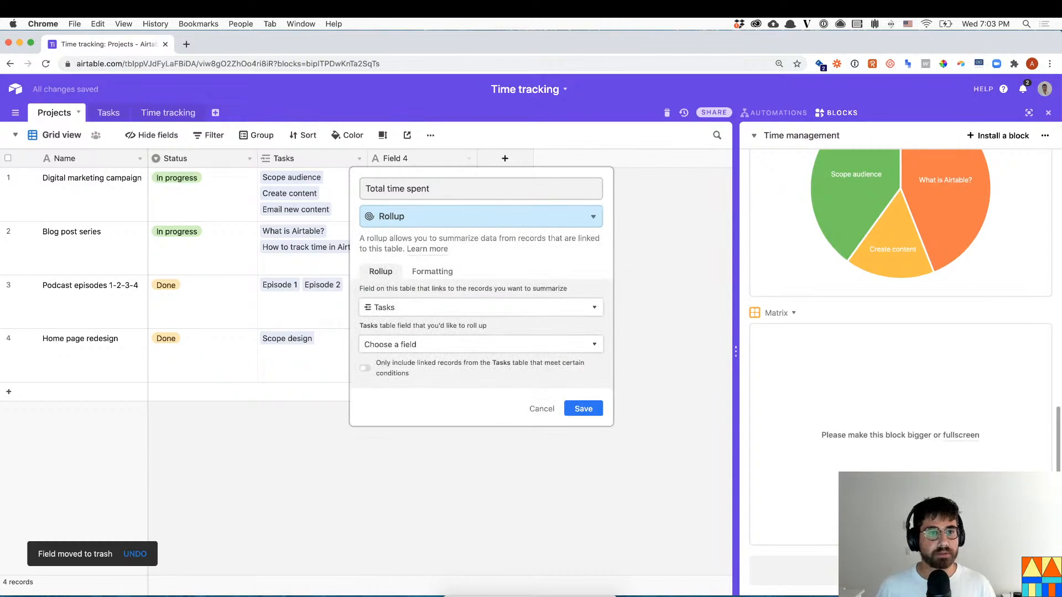
{"action": "left_click", "coordinate": [406, 345]}
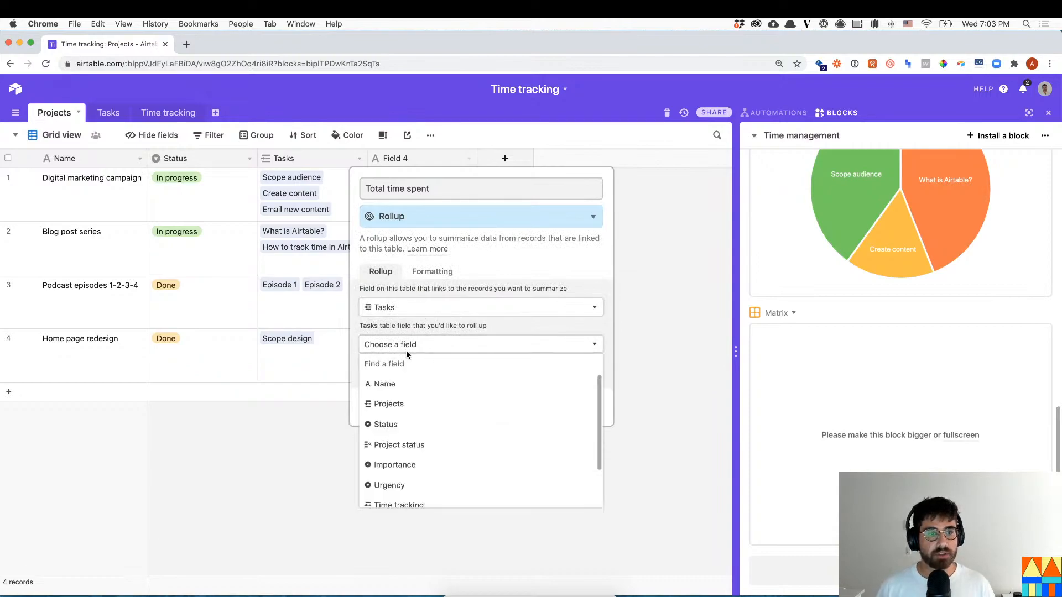
{"action": "type", "text": "hours"}
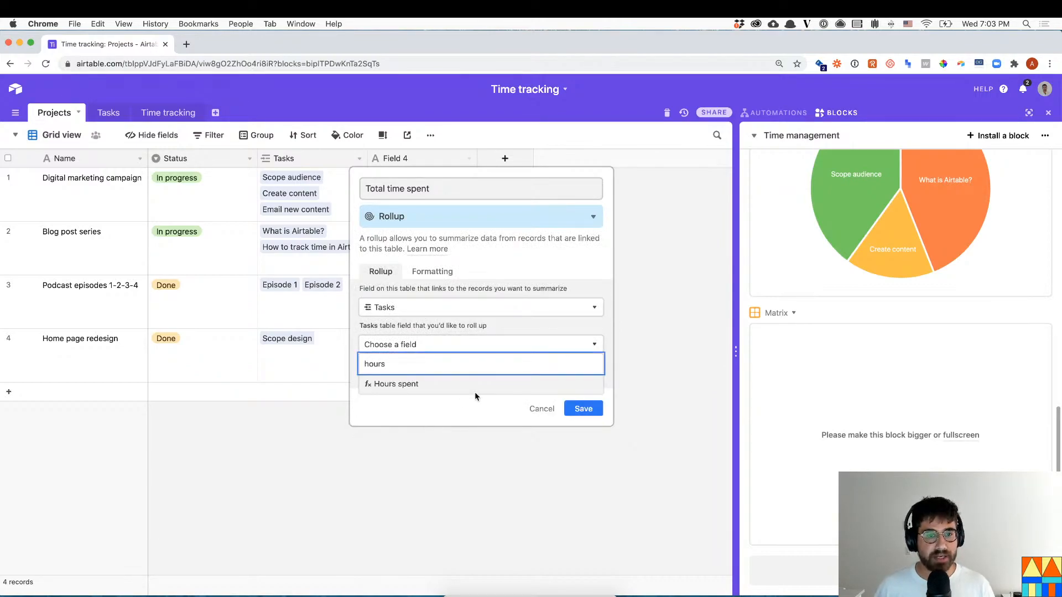
{"action": "left_click", "coordinate": [475, 393]}
{"action": "left_click", "coordinate": [387, 373]}
{"action": "left_click", "coordinate": [389, 374]}
{"action": "left_click", "coordinate": [403, 423]}
{"action": "type", "text": "su"}
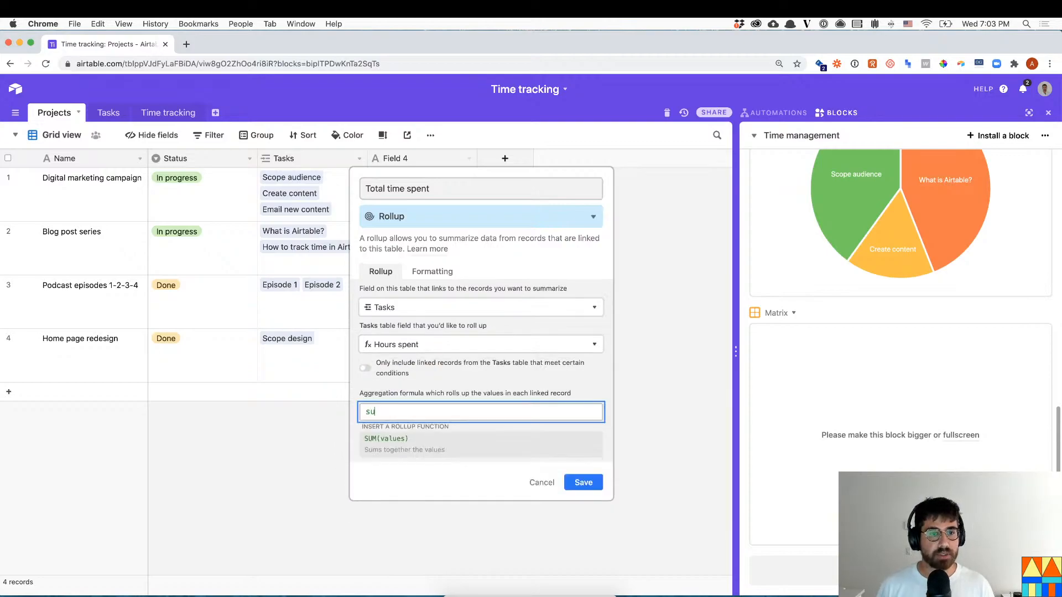
{"action": "type", "text": "m(values)"}
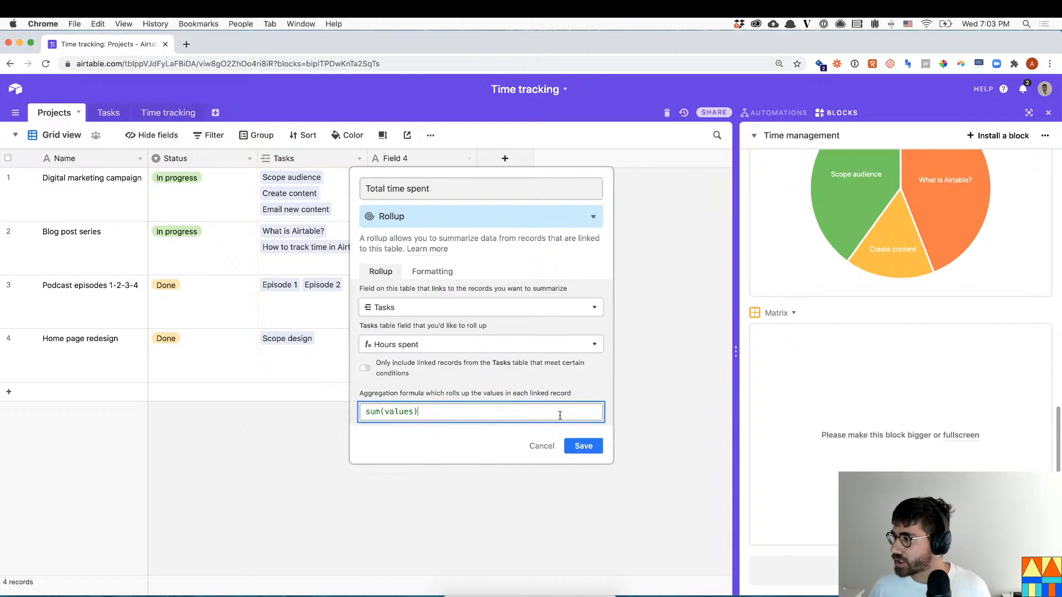
{"action": "left_click", "coordinate": [586, 446]}
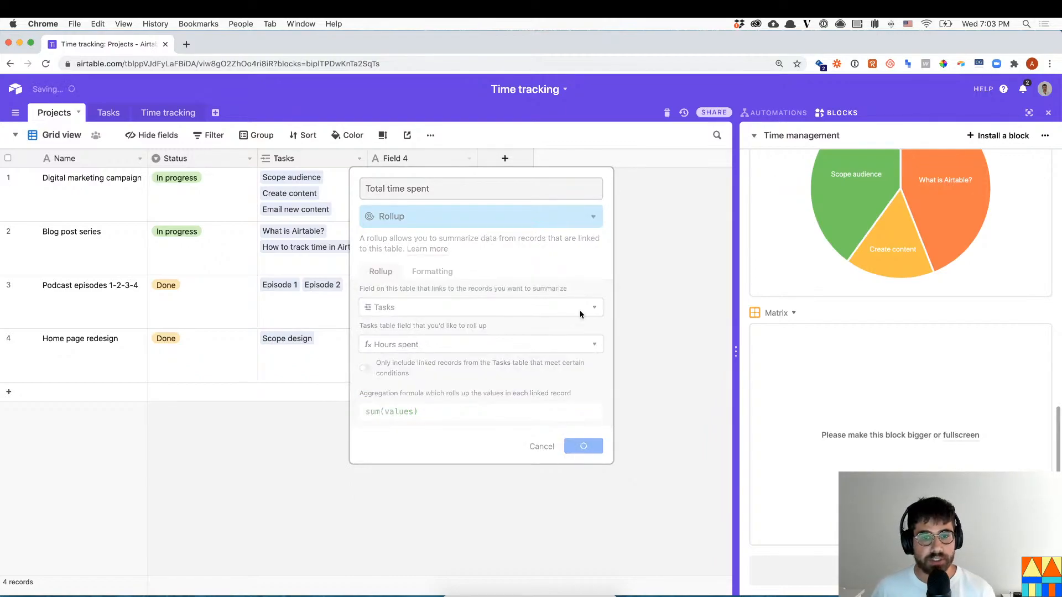
- Rename the rollup field to Total time spent (hours)
{"action": "left_click", "coordinate": [447, 184]}
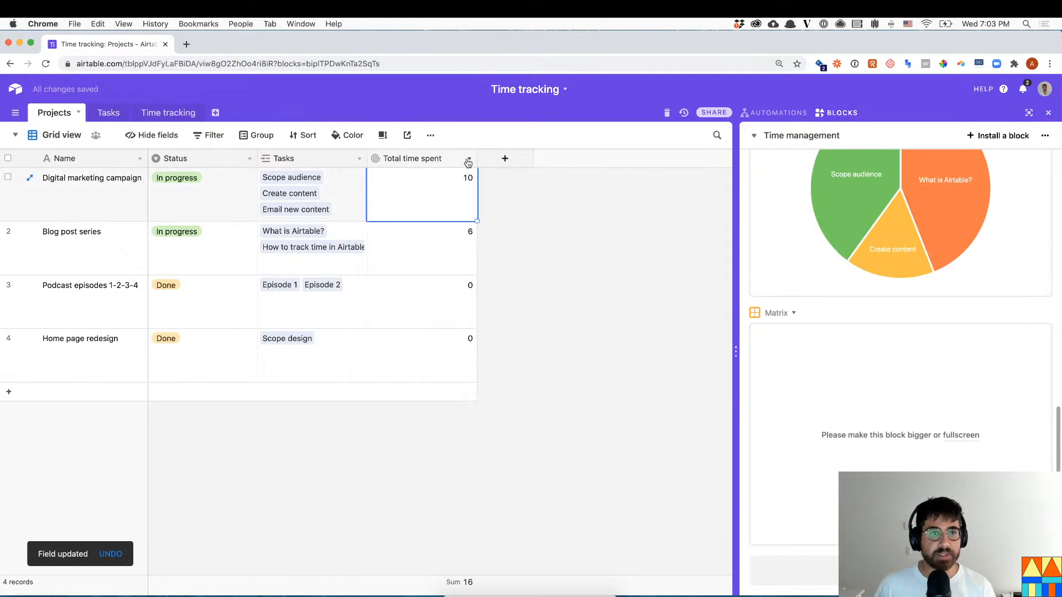
{"action": "left_click", "coordinate": [467, 160]}
{"action": "left_click", "coordinate": [452, 175]}
{"action": "left_click", "coordinate": [436, 188]}
{"action": "type", "text": "(hours"}
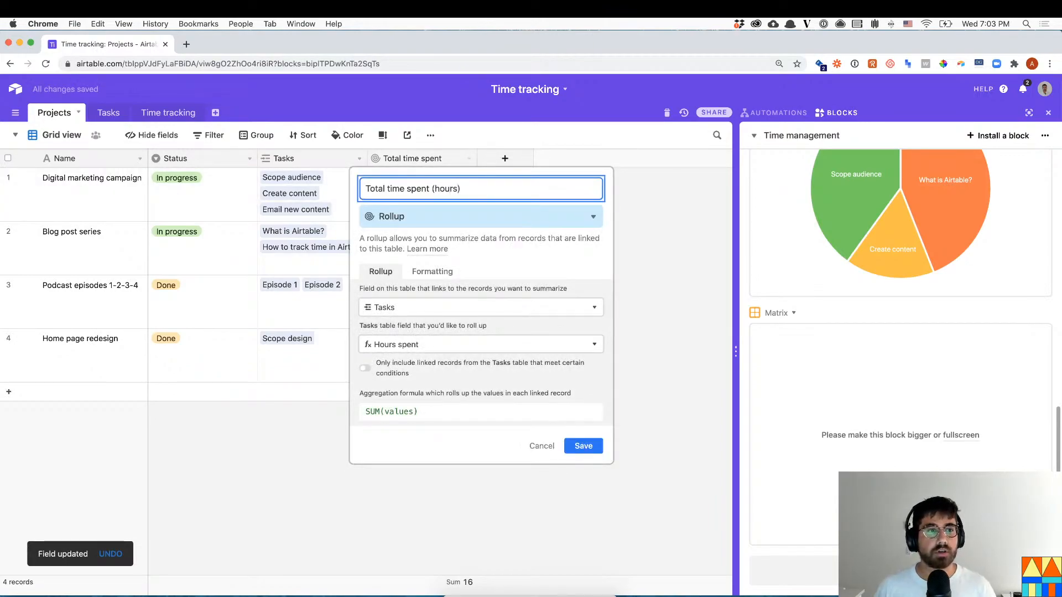
{"action": "left_click", "coordinate": [583, 445]}
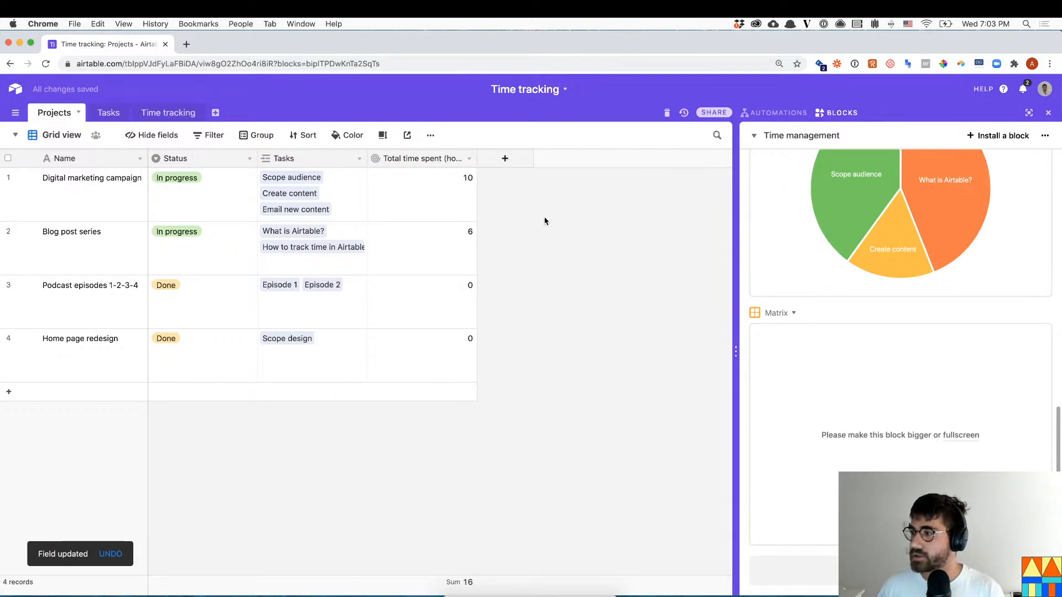
- Add a Rate field to Projects with the Currency field type
{"action": "left_click", "coordinate": [504, 158]}
{"action": "type", "text": "Rate"}
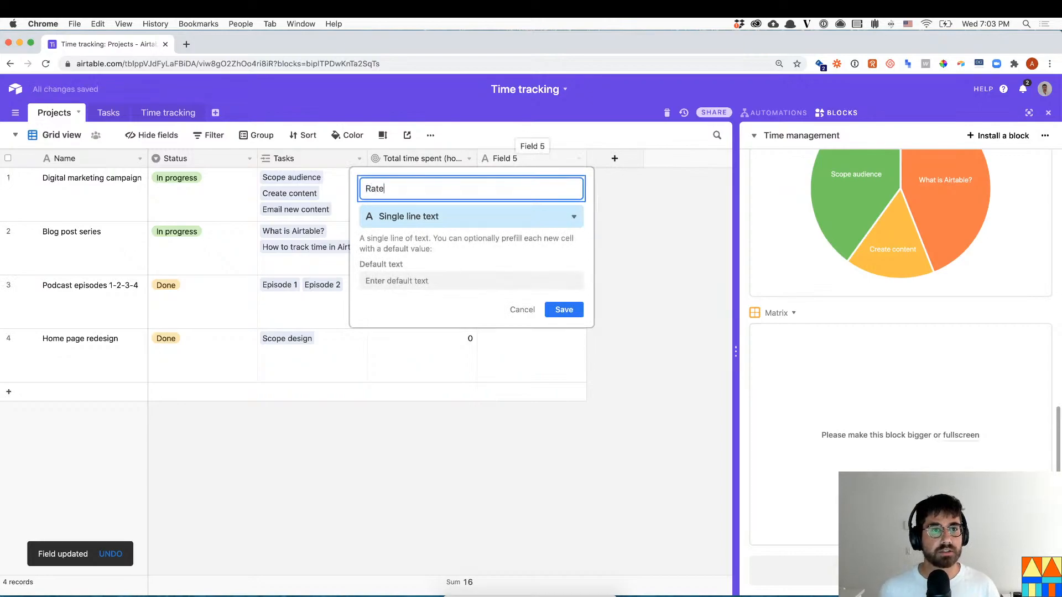
{"action": "left_click", "coordinate": [531, 216]}
{"action": "type", "text": "number"}
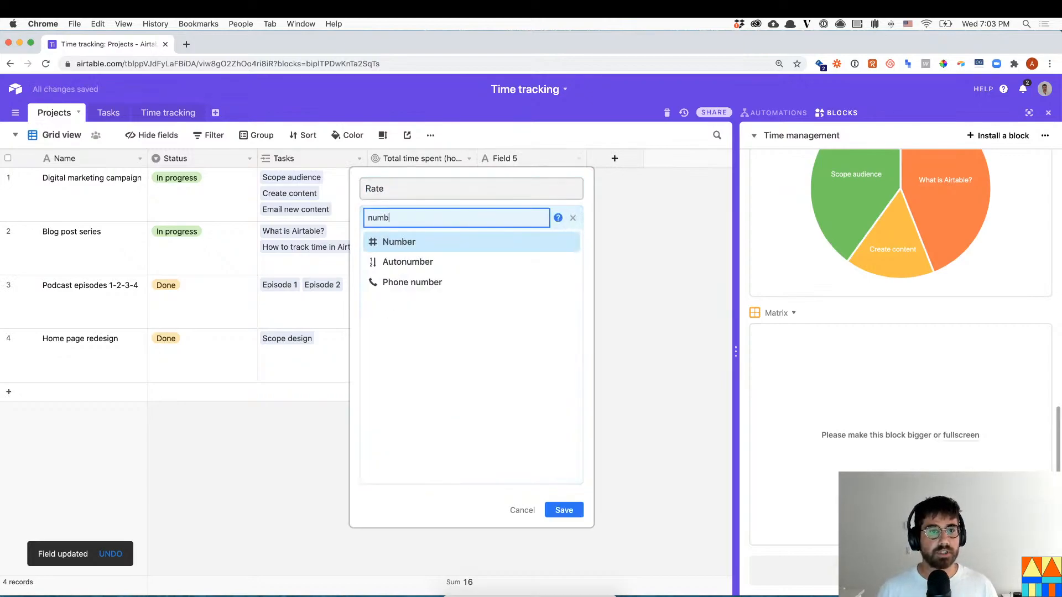
{"action": "key", "text": "Return"}
{"action": "left_click", "coordinate": [504, 275]}
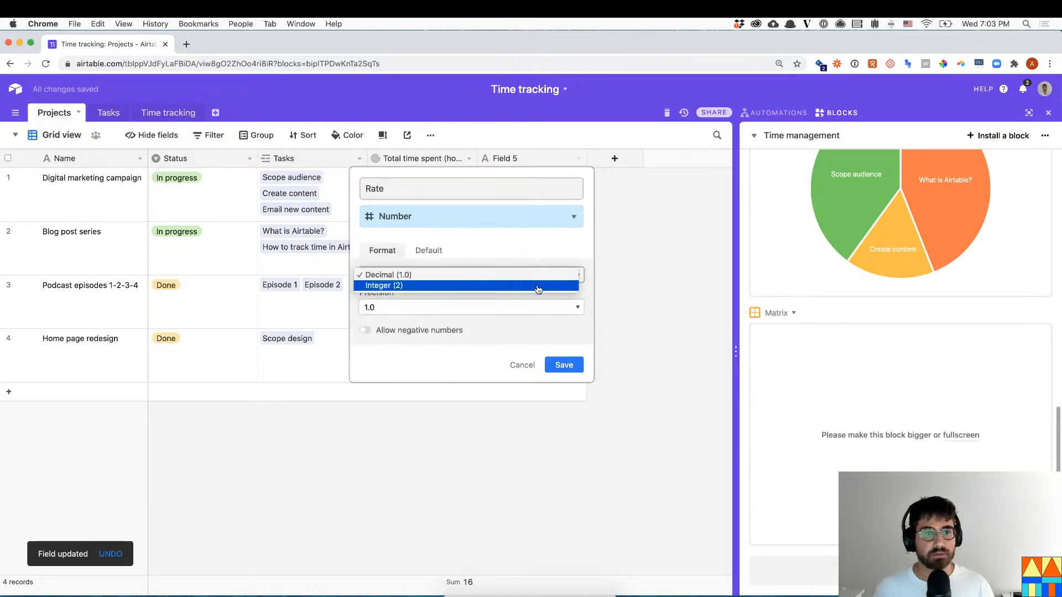
{"action": "left_click", "coordinate": [506, 228]}
{"action": "left_click", "coordinate": [506, 225]}
{"action": "type", "text": "cirre"}
{"action": "key", "text": "BackSpace"}
{"action": "key", "text": "BackSpace"}
{"action": "key", "text": "BackSpace"}
{"action": "key", "text": "BackSpace"}
{"action": "type", "text": "urre"}
{"action": "key", "text": "Return"}
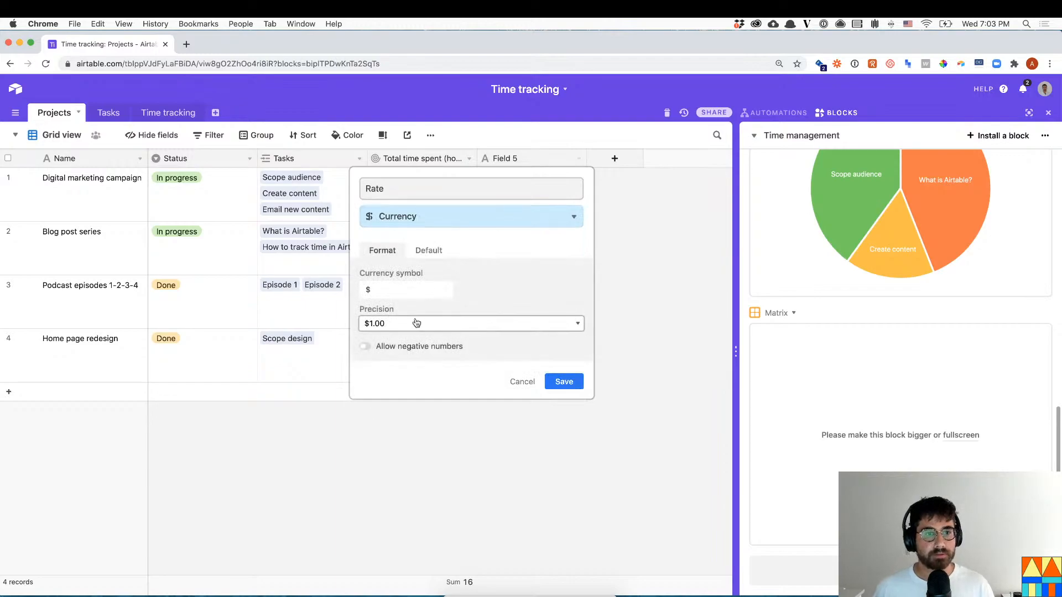
{"action": "left_click", "coordinate": [546, 385]}
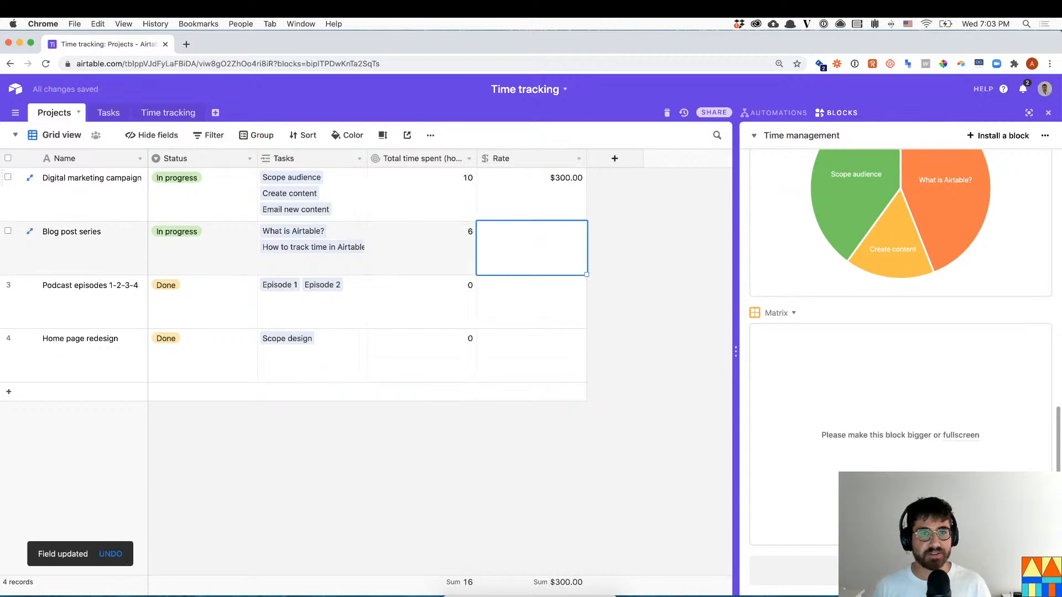
- Enter project rates of 150, 200 and 175 in the Rate column
{"action": "type", "text": "40"}
{"action": "key", "text": "Return"}
{"action": "type", "text": "200"}
{"action": "key", "text": "Return"}
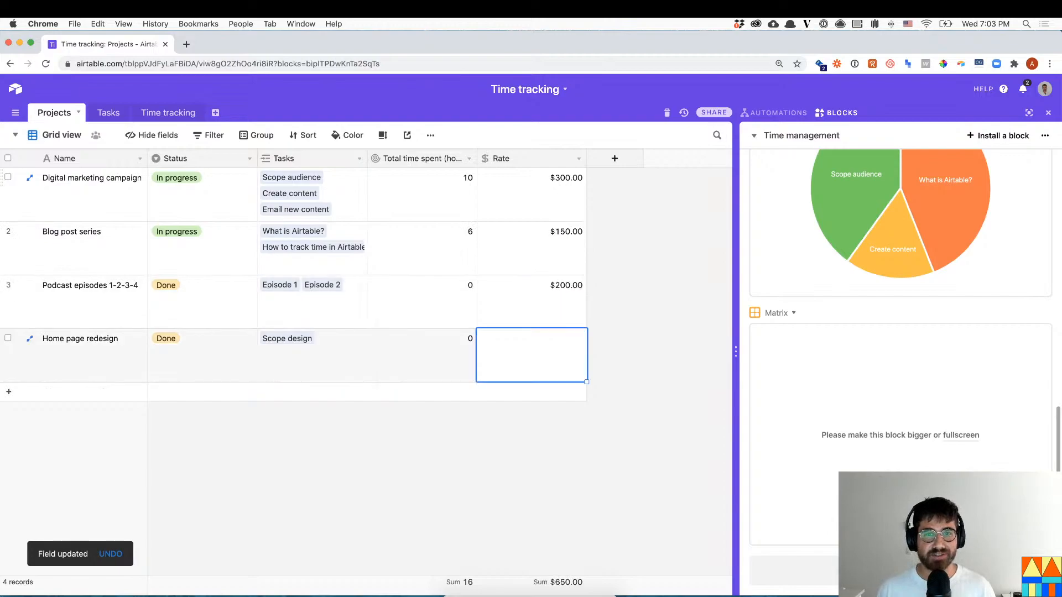
{"action": "type", "text": "1"}
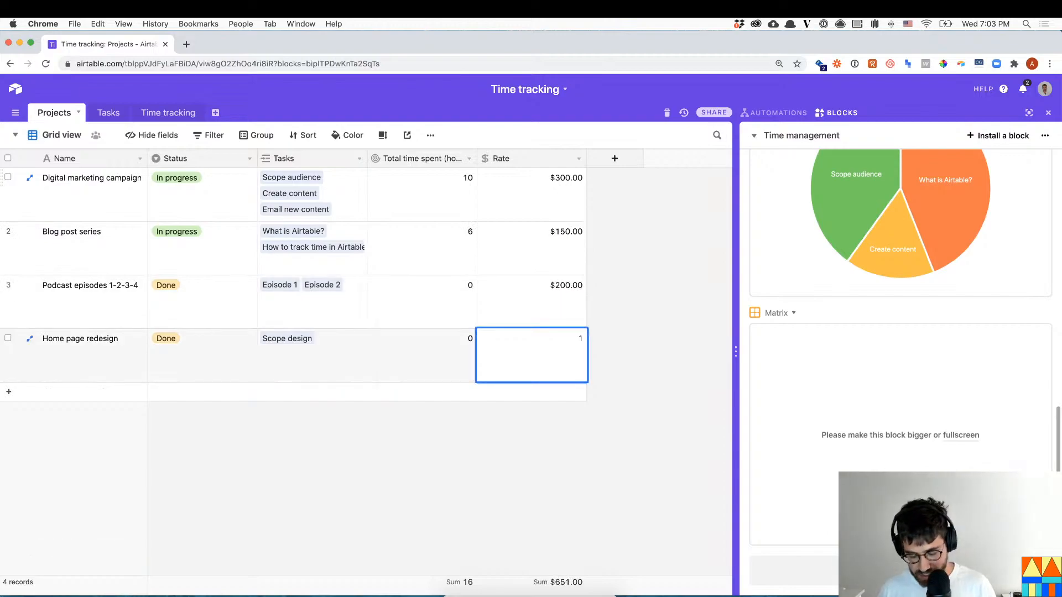
{"action": "type", "text": "75"}
{"action": "key", "text": "Return"}
{"action": "left_click", "coordinate": [614, 159]}
- Add a Billable formula field computing rate*{Total time spent (hours)}
{"action": "type", "text": "Billable"}
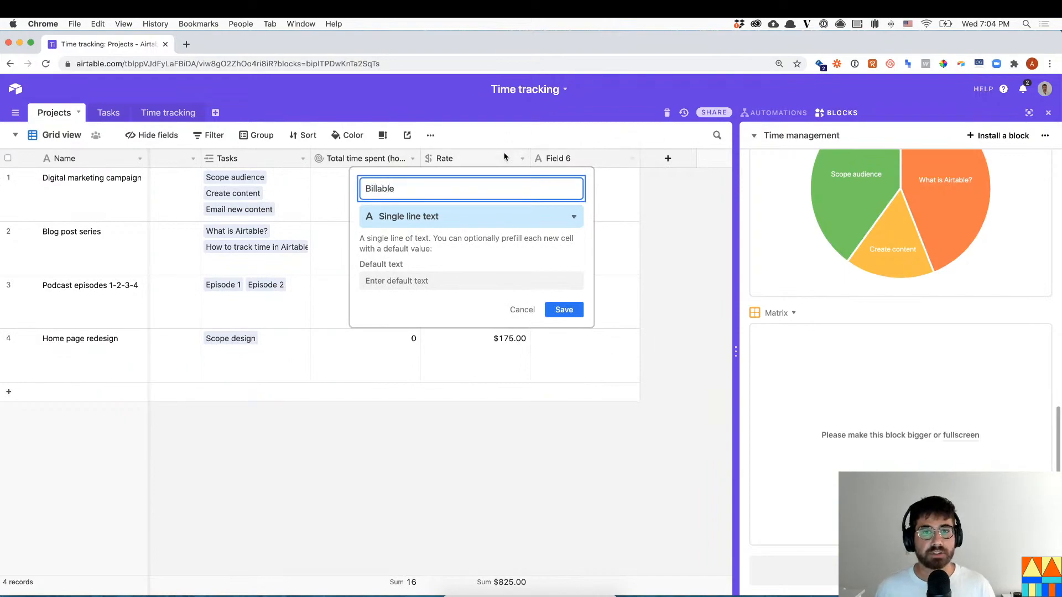
{"action": "left_click", "coordinate": [529, 218]}
{"action": "type", "text": "for"}
{"action": "key", "text": "Return"}
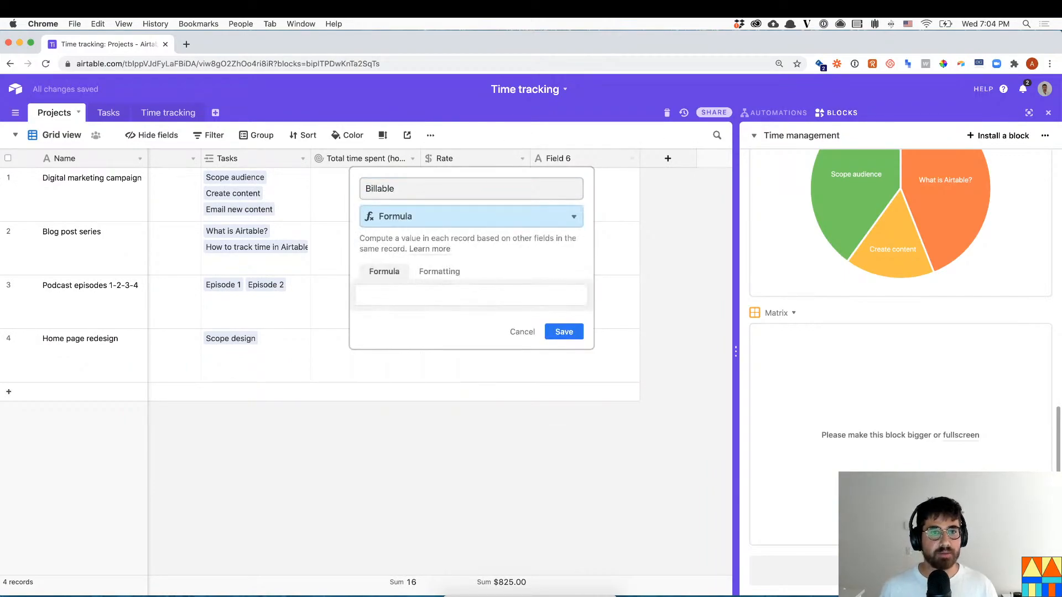
{"action": "left_click", "coordinate": [494, 298]}
{"action": "type", "text": "rate"}
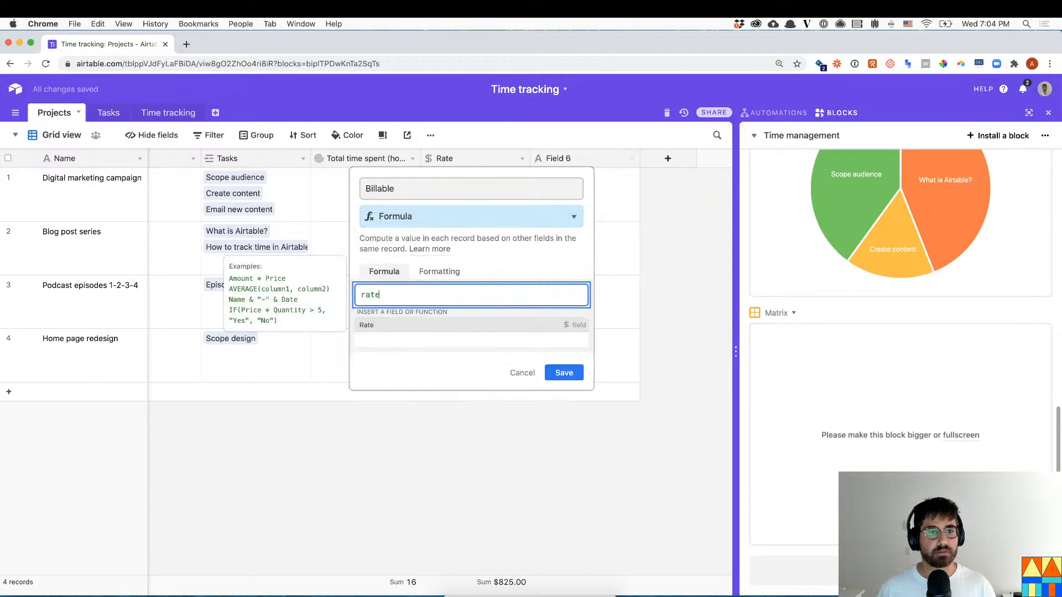
{"action": "type", "text": "*to"}
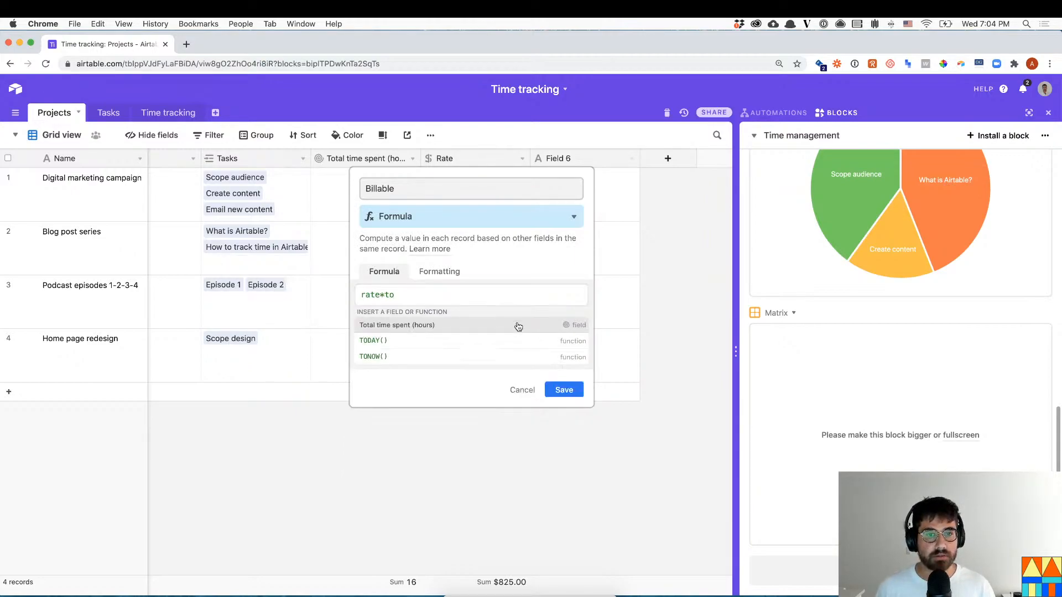
{"action": "left_click", "coordinate": [514, 325]}
{"action": "left_click", "coordinate": [570, 335]}
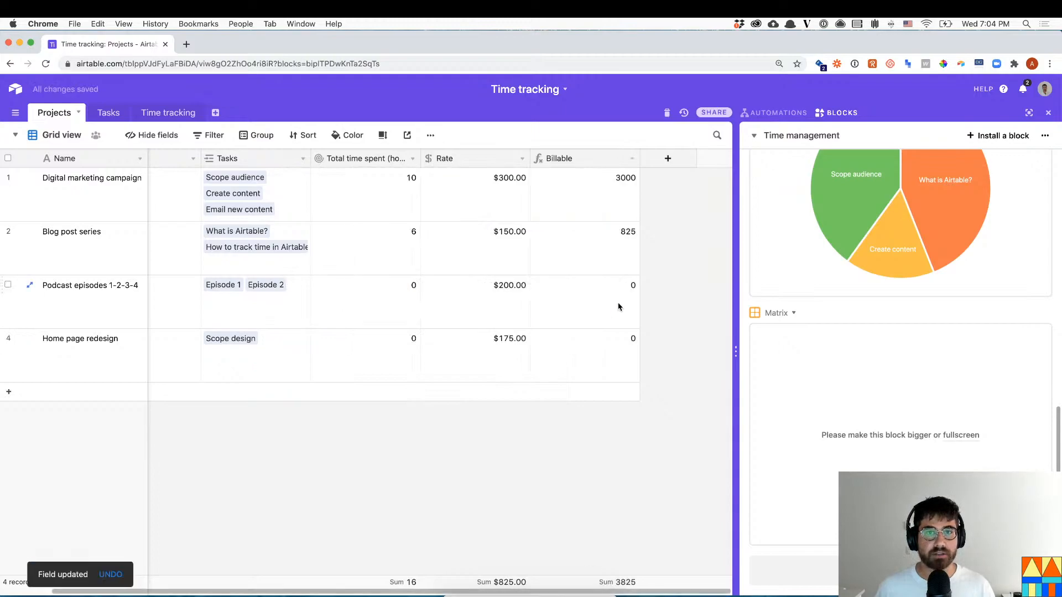
- Format the Billable field's result as currency
{"action": "left_click", "coordinate": [632, 159]}
{"action": "left_click", "coordinate": [615, 180]}
{"action": "left_click", "coordinate": [439, 272]}
{"action": "left_click", "coordinate": [428, 314]}
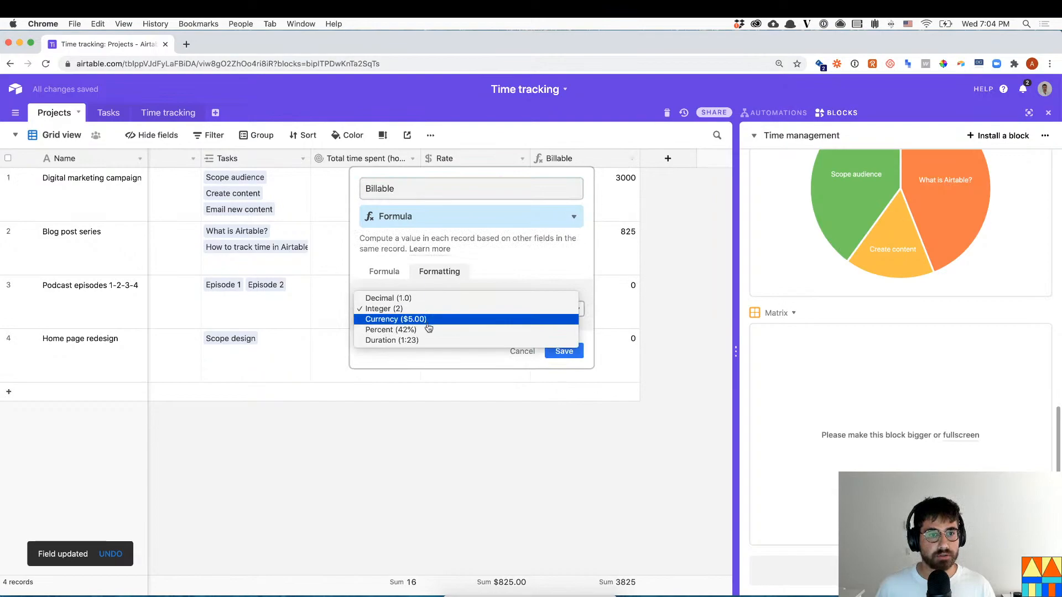
{"action": "key", "text": "Return"}
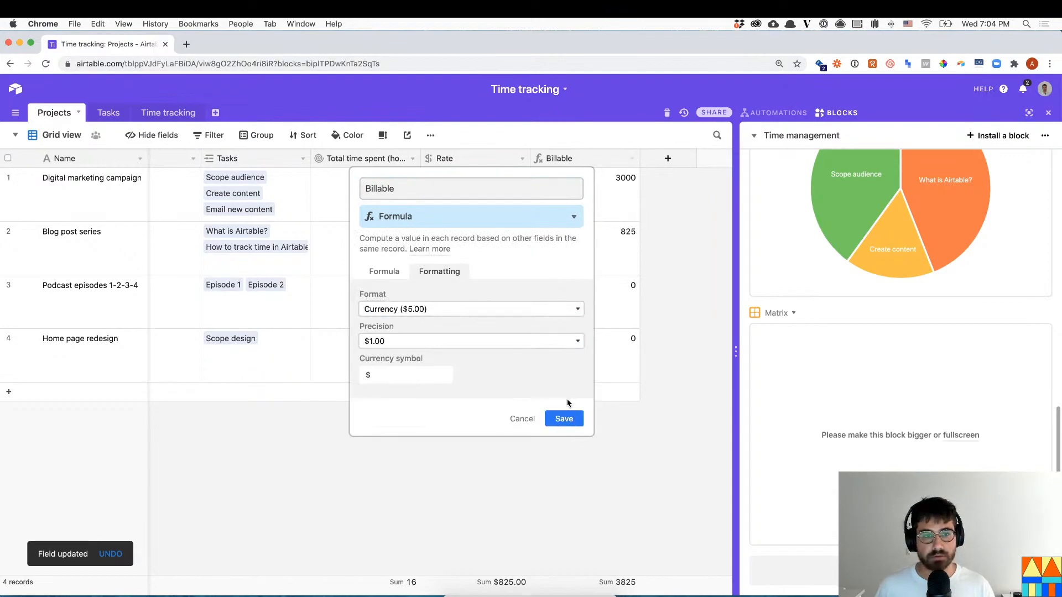
{"action": "left_click", "coordinate": [570, 413]}
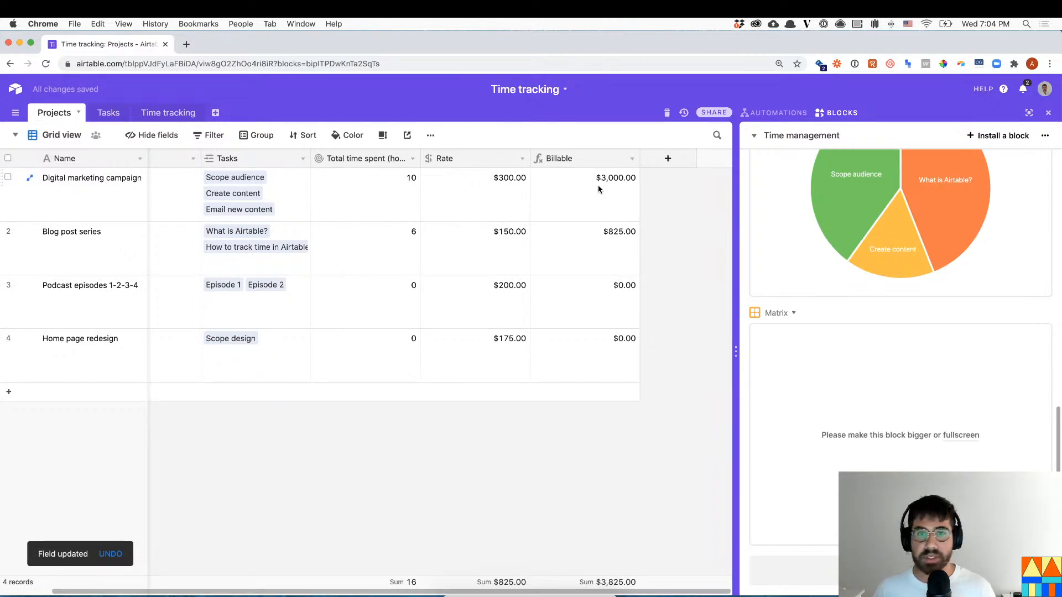
- Create a new dashboard named Billing
{"action": "mouse_move", "coordinate": [859, 244]}
{"action": "scroll", "coordinate": [859, 243], "scroll_direction": "up", "scroll_amount": 10}
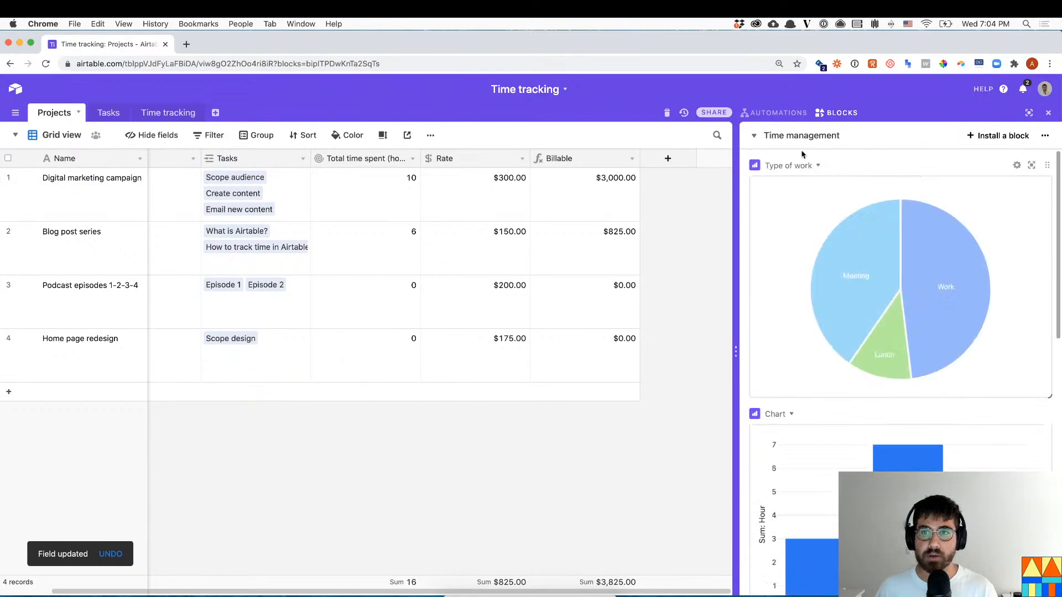
{"action": "left_click", "coordinate": [802, 136]}
{"action": "left_click", "coordinate": [791, 293]}
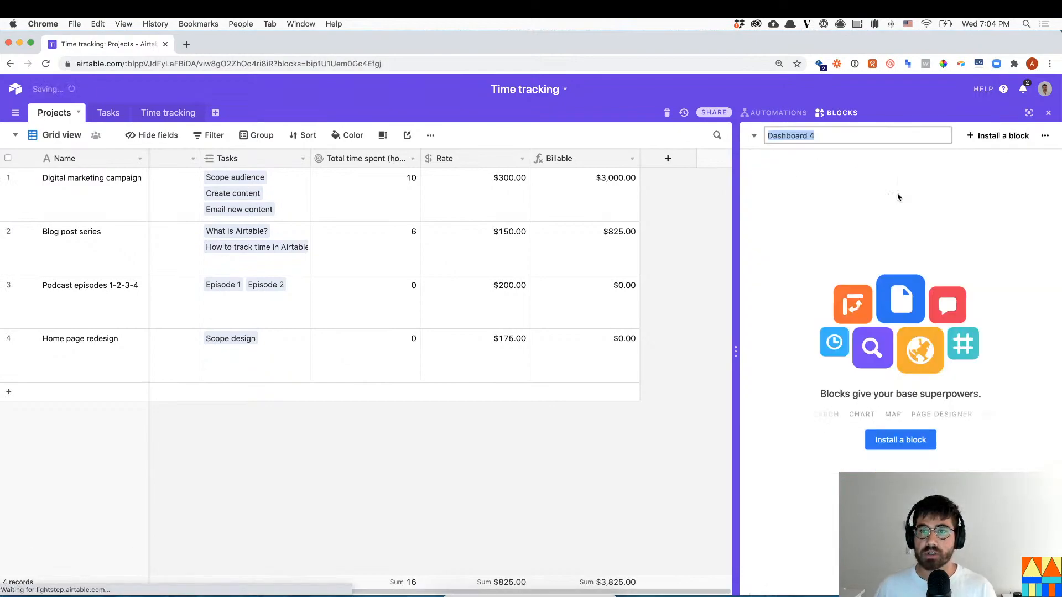
{"action": "type", "text": "Billing"}
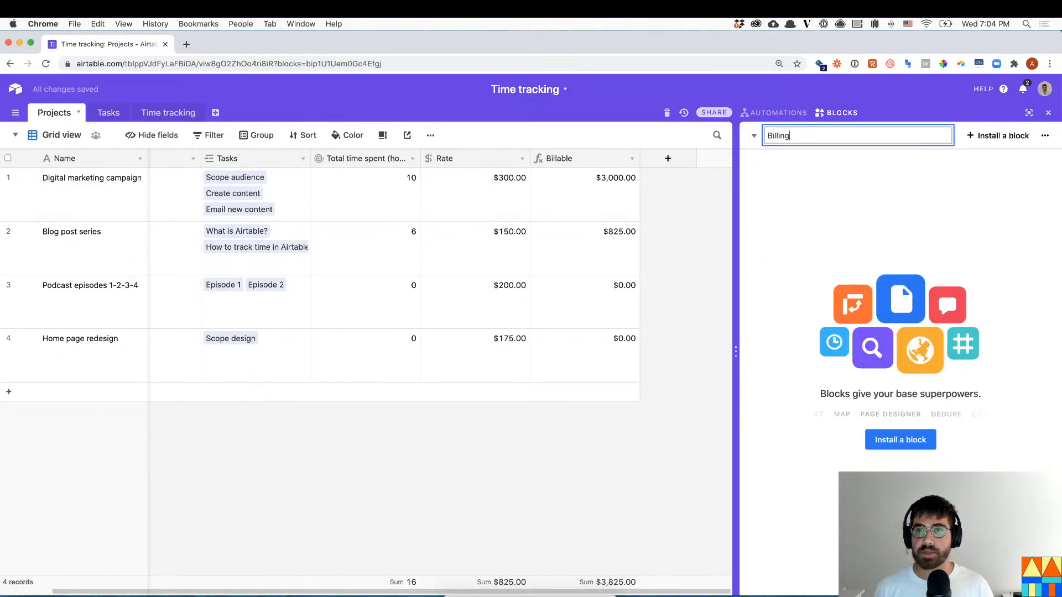
{"action": "key", "text": "Return"}
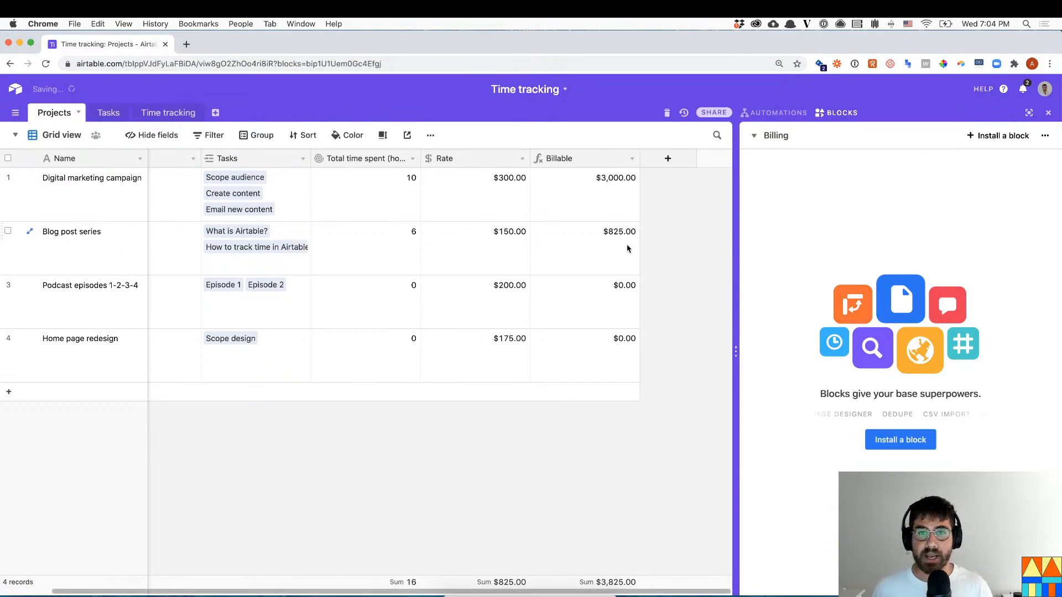
- Search the block catalogue for 'page' and view the Page designer block
{"action": "left_click", "coordinate": [883, 443]}
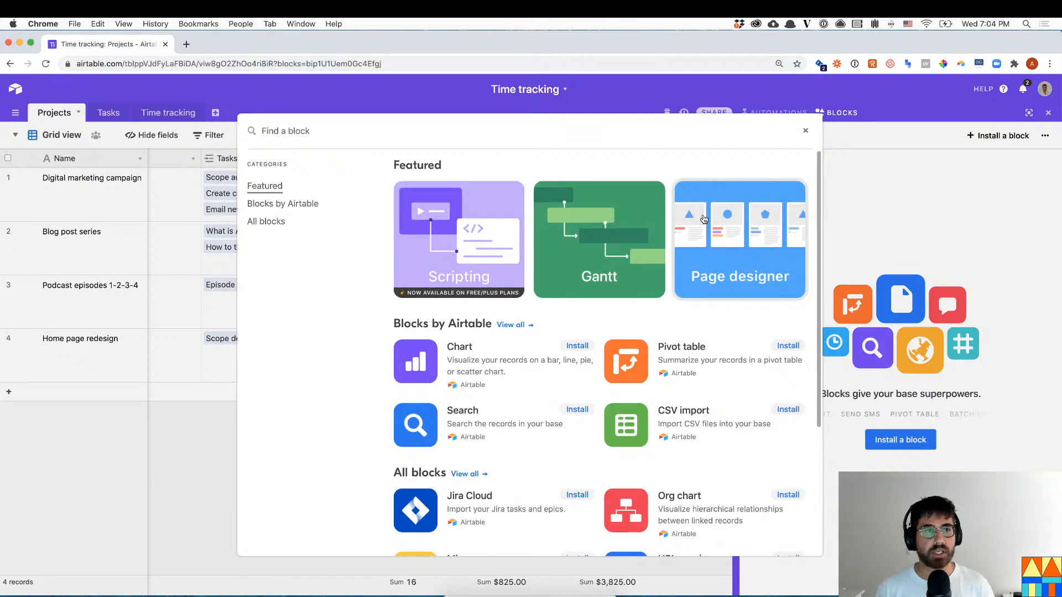
{"action": "type", "text": "page"}
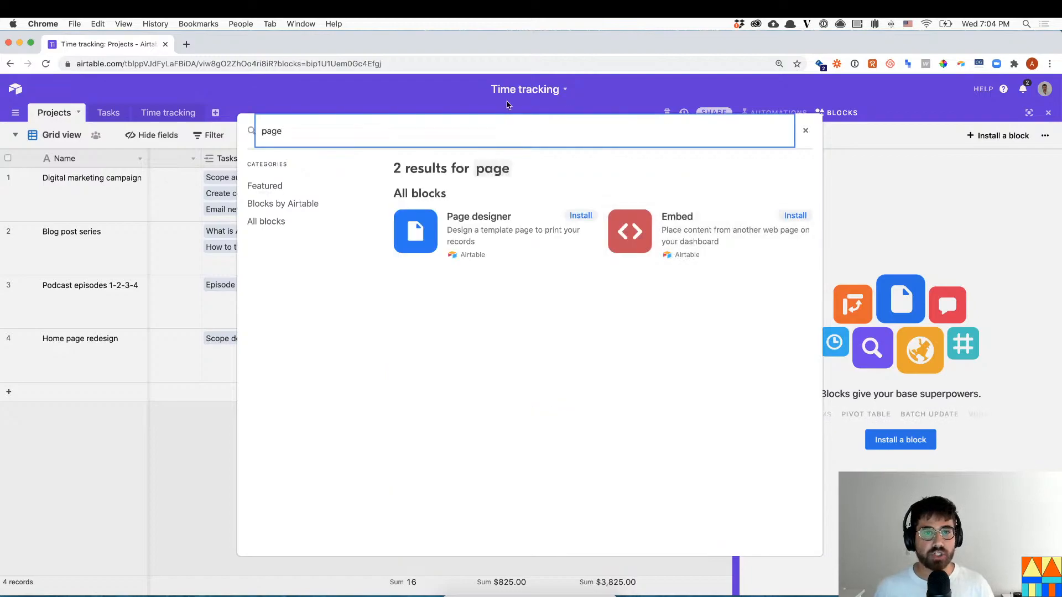
{"action": "left_click", "coordinate": [468, 217]}
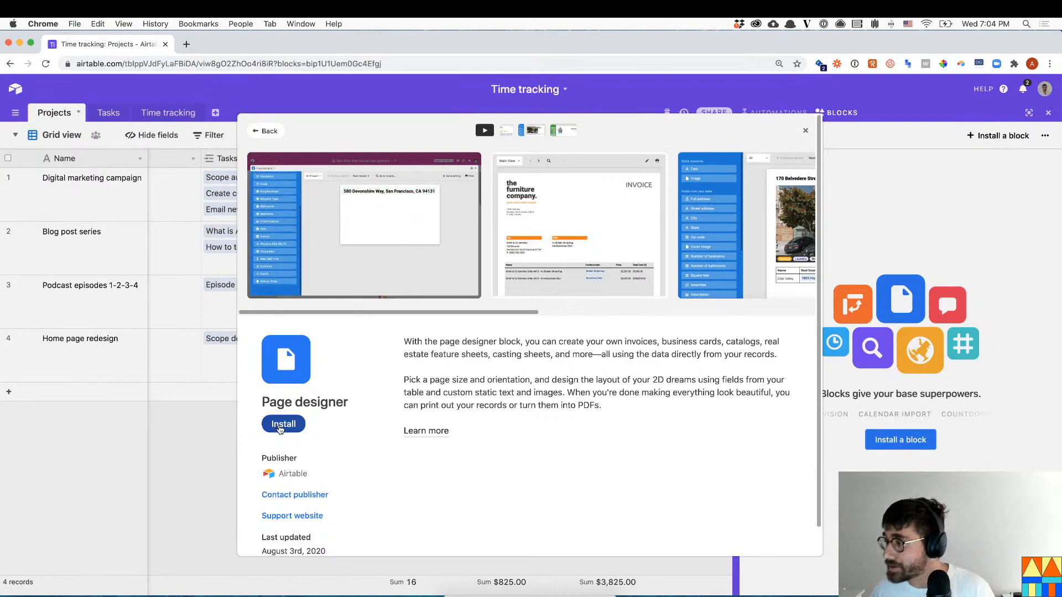
- Install Page designer on Projects (letter, portrait), shift the Name title, and add a small lower-right Billable field
{"action": "left_click", "coordinate": [281, 425]}
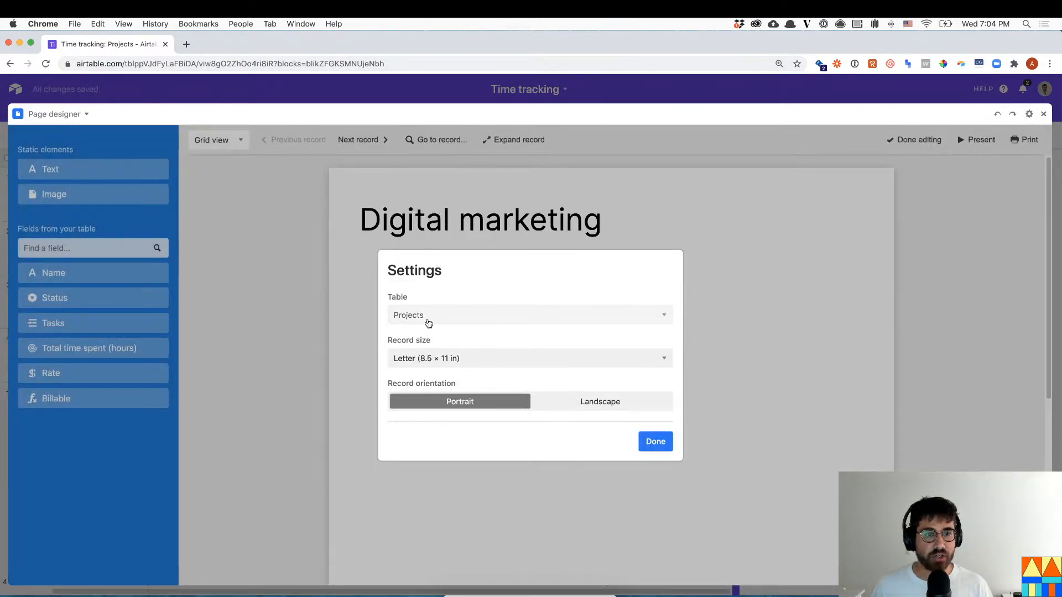
{"action": "left_click", "coordinate": [656, 441]}
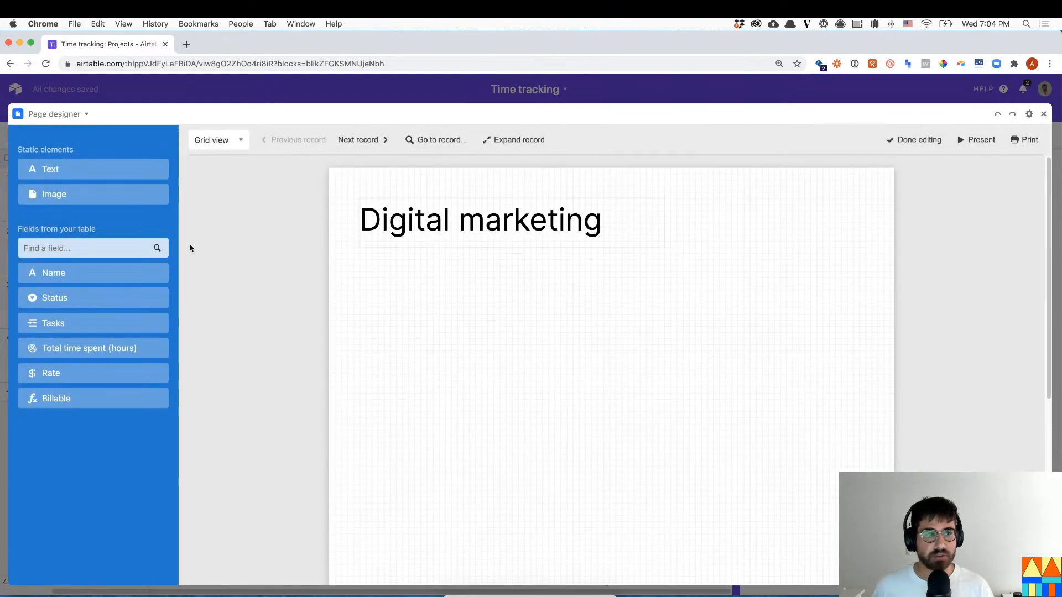
{"action": "left_click_drag", "start_coordinate": [527, 214], "coordinate": [599, 222]}
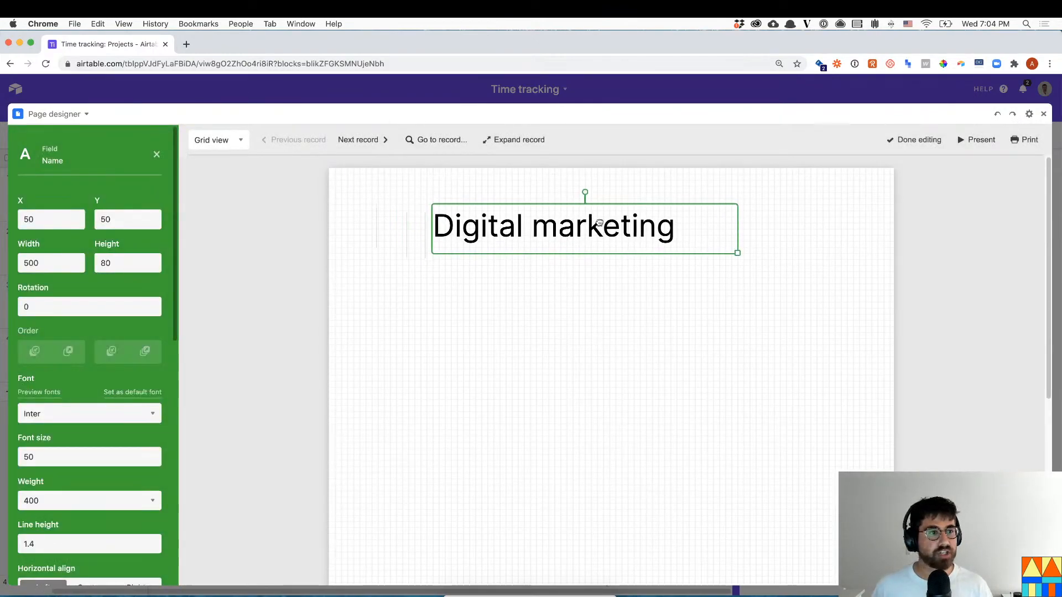
{"action": "left_click", "coordinate": [309, 239]}
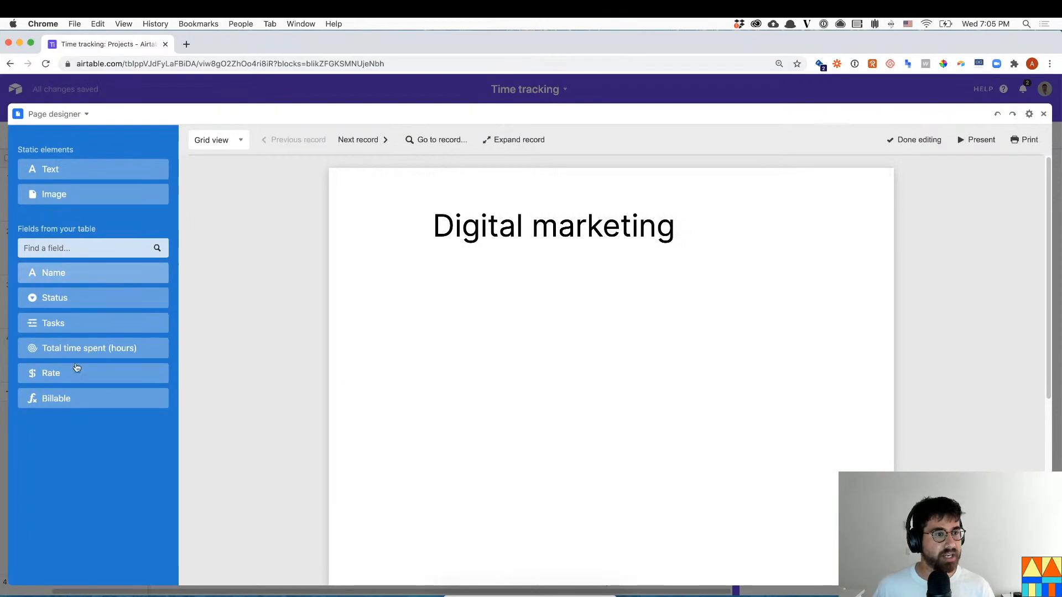
{"action": "left_click_drag", "start_coordinate": [81, 398], "coordinate": [715, 327]}
{"action": "left_click_drag", "start_coordinate": [720, 370], "coordinate": [732, 479]}
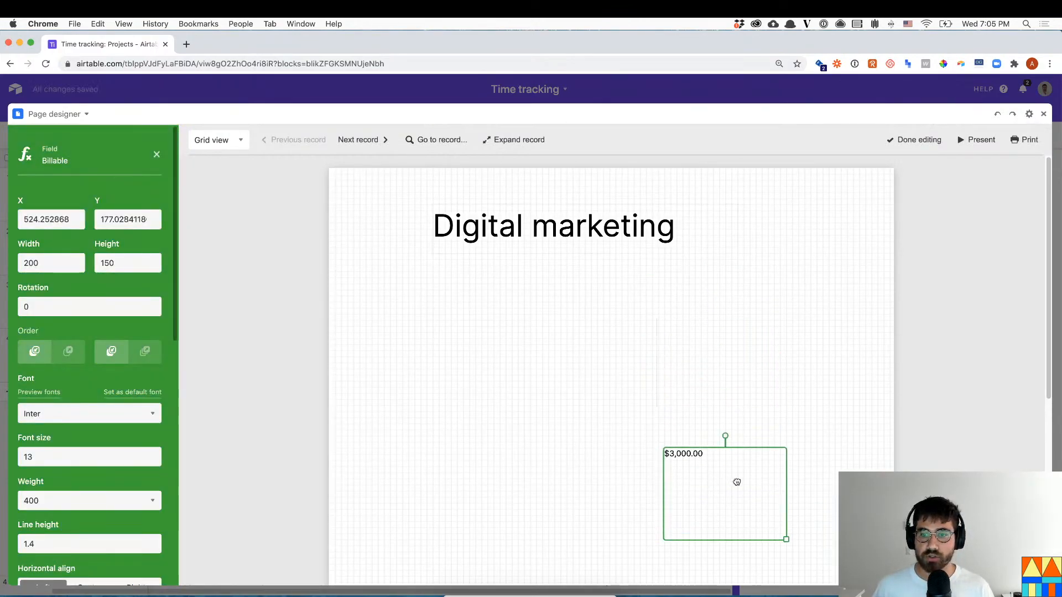
{"action": "left_click_drag", "start_coordinate": [784, 540], "coordinate": [809, 483]}
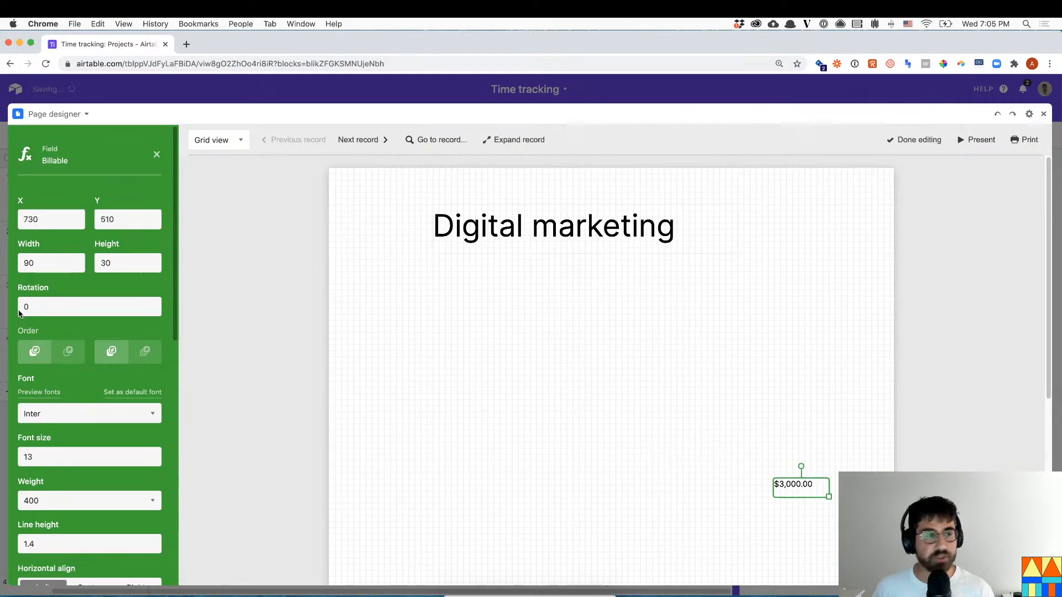
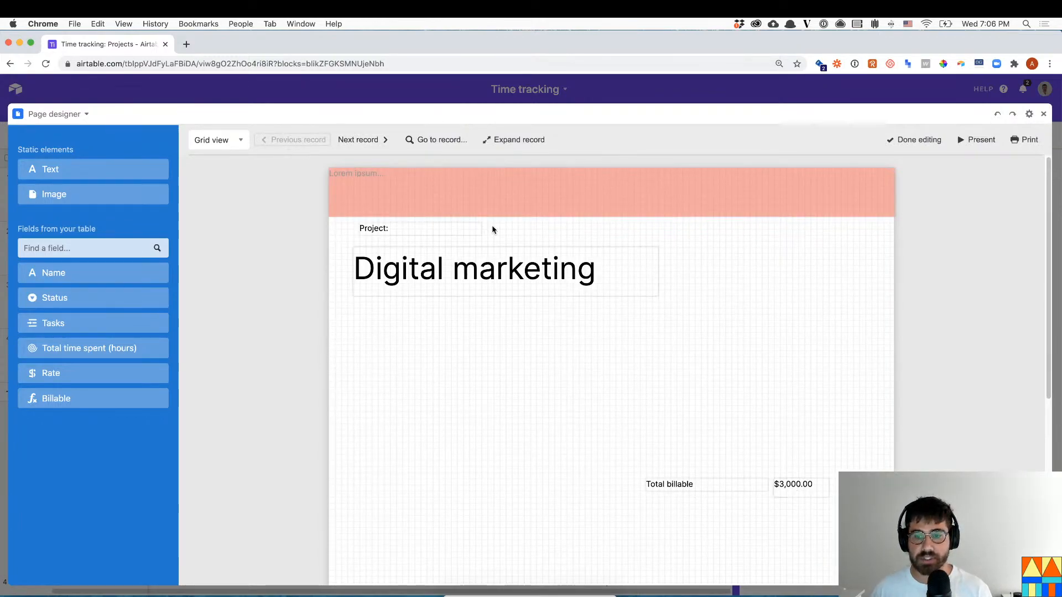
- Preview the Blog post series invoice ($825.00 billable), then close the full-screen designer
{"action": "left_click", "coordinate": [359, 140]}
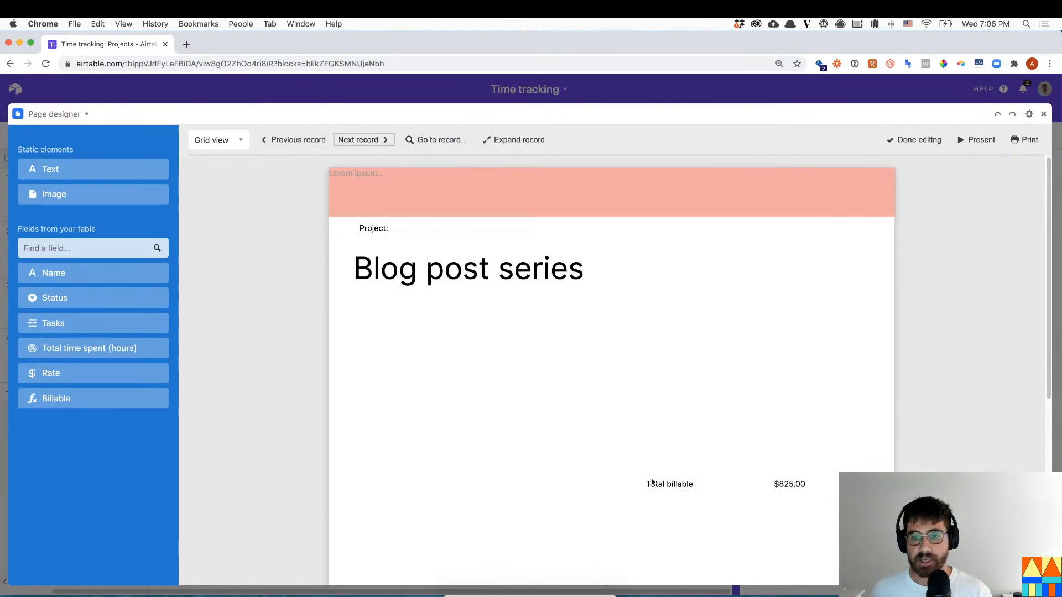
{"action": "left_click", "coordinate": [1043, 114]}
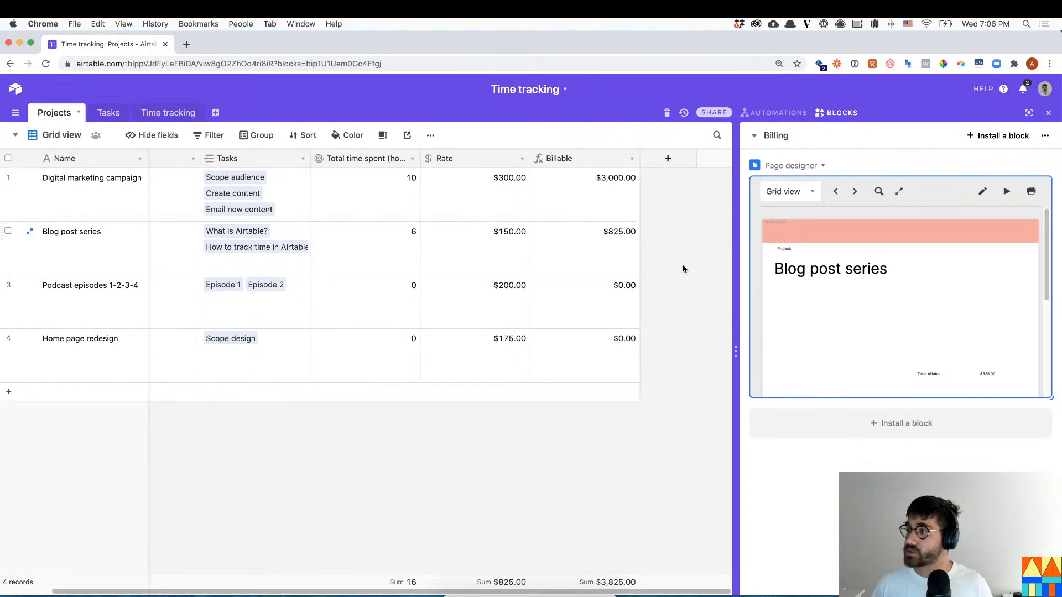
- Create an empty table named Clients and enter the two clients' names
{"action": "left_click", "coordinate": [215, 114]}
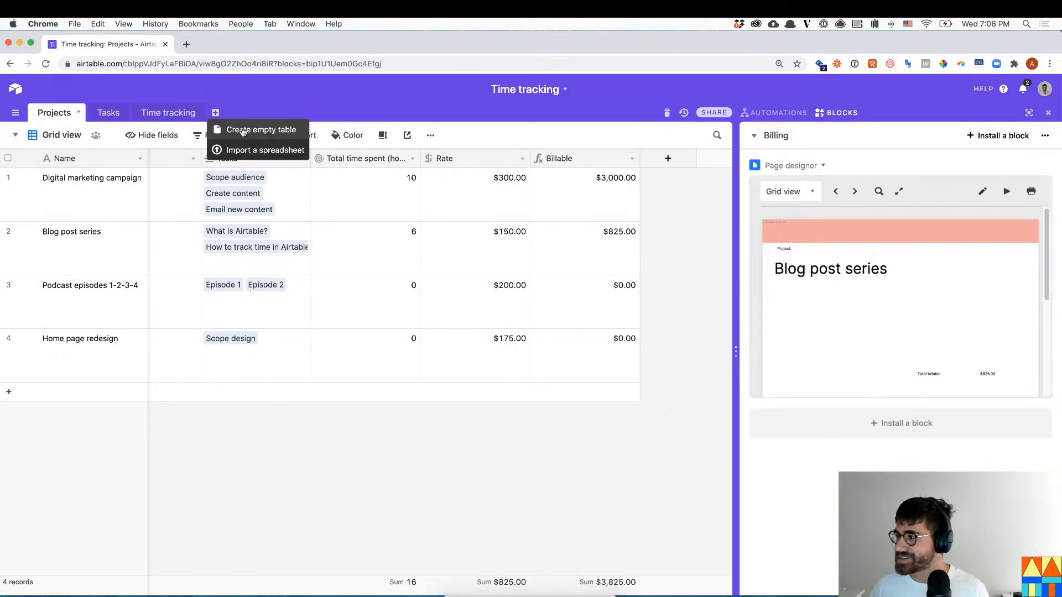
{"action": "left_click", "coordinate": [244, 130]}
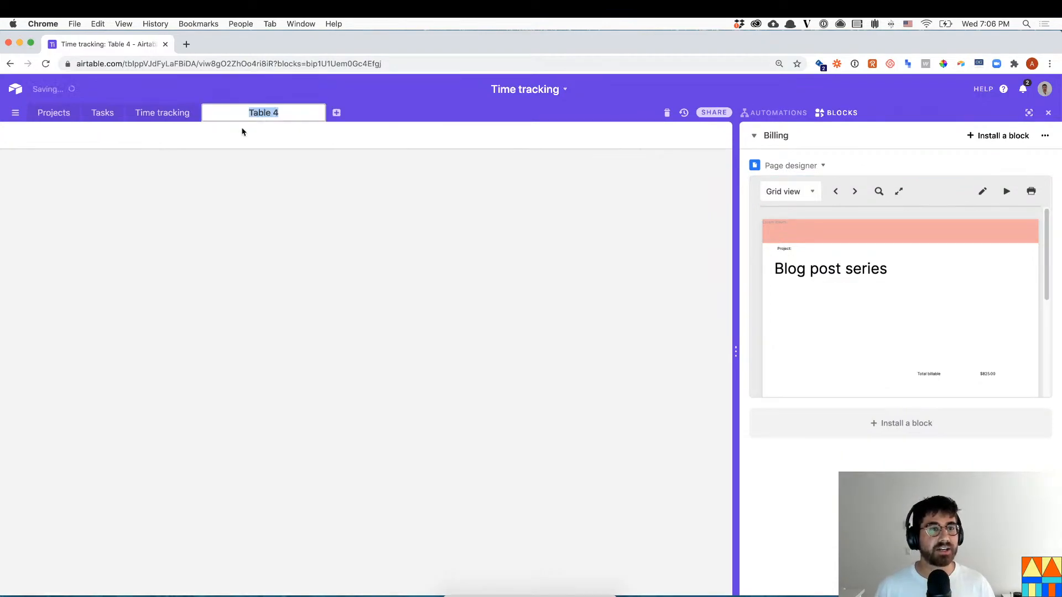
{"action": "type", "text": "Cleint"}
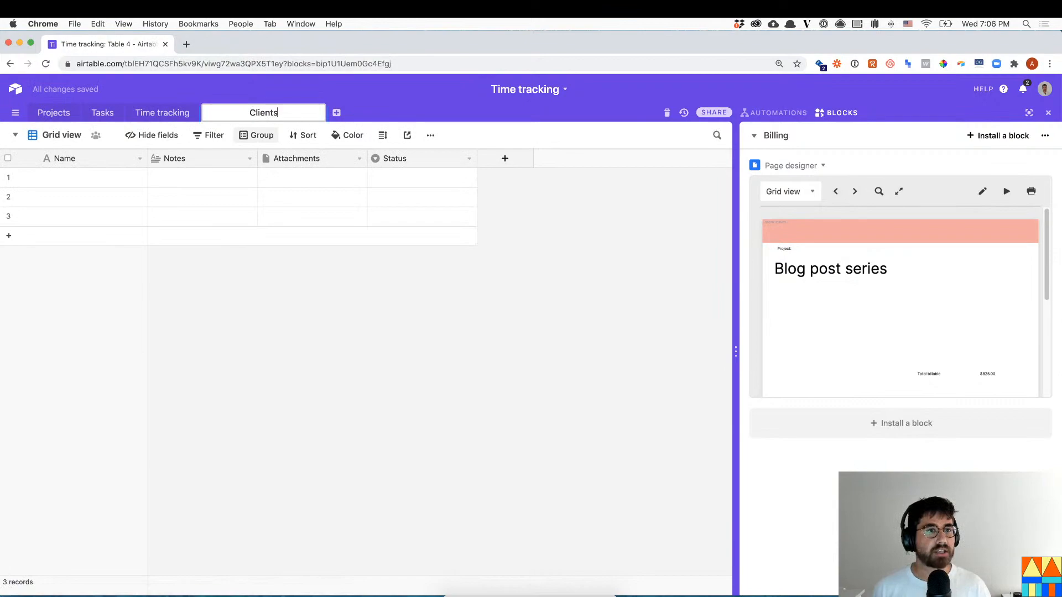
{"action": "key", "text": "Return"}
{"action": "left_click", "coordinate": [98, 178]}
{"action": "type", "text": "Colleen"}
{"action": "key", "text": "Return"}
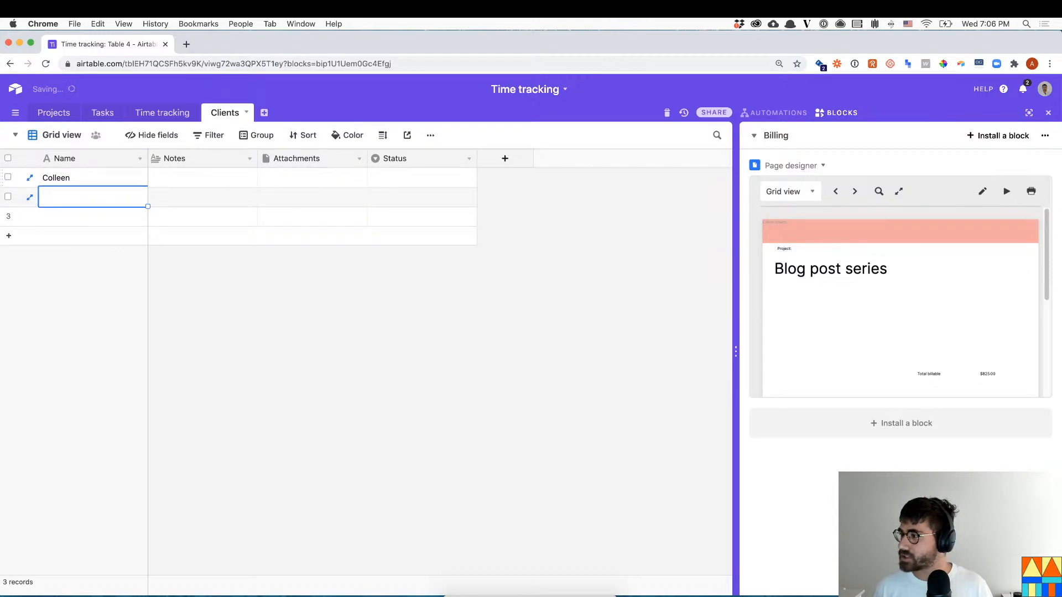
{"action": "type", "text": "Brad"}
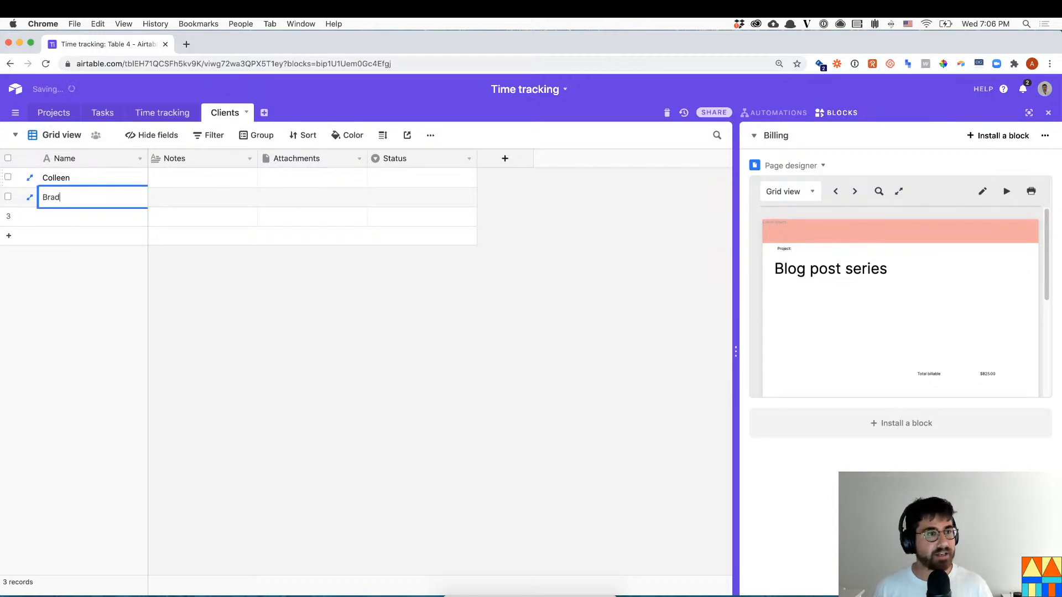
- Delete the empty third record and the Status, Attachments and Notes fields
{"action": "right_click", "coordinate": [6, 216]}
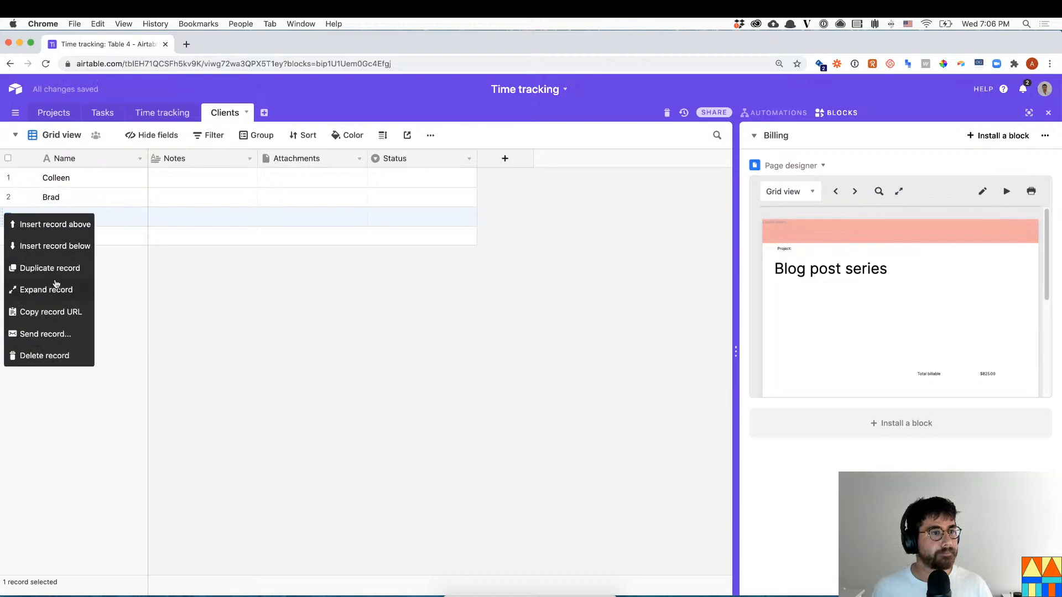
{"action": "left_click", "coordinate": [44, 355]}
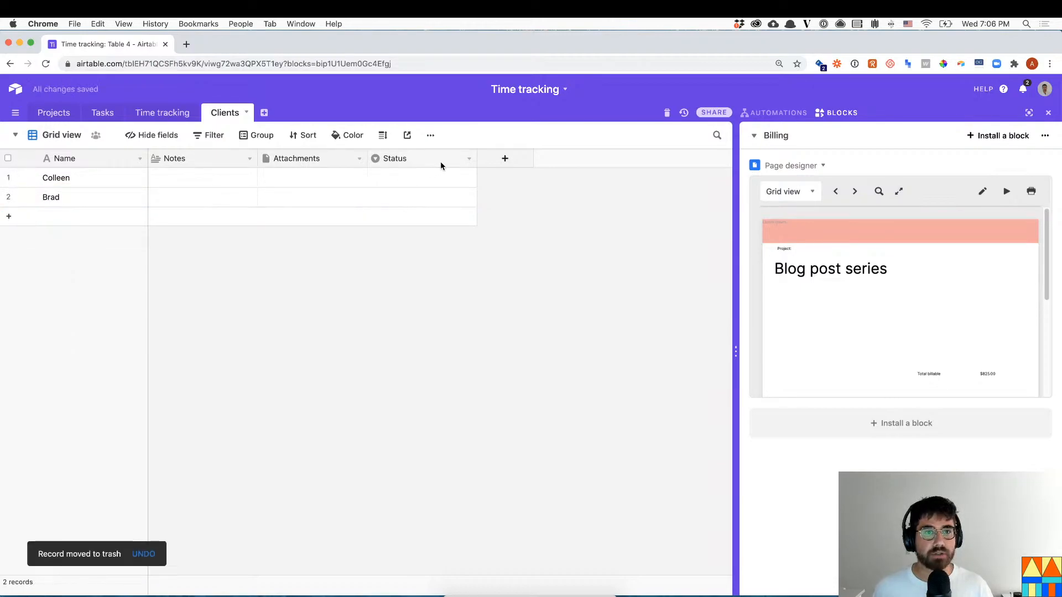
{"action": "left_click", "coordinate": [461, 164]}
{"action": "left_click", "coordinate": [405, 422]}
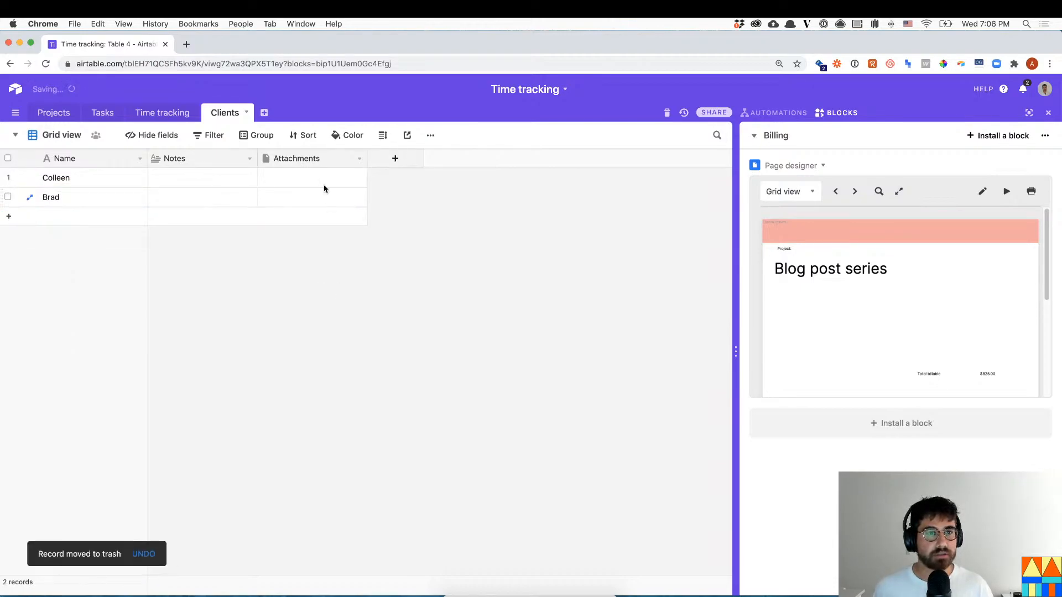
{"action": "left_click", "coordinate": [360, 159]}
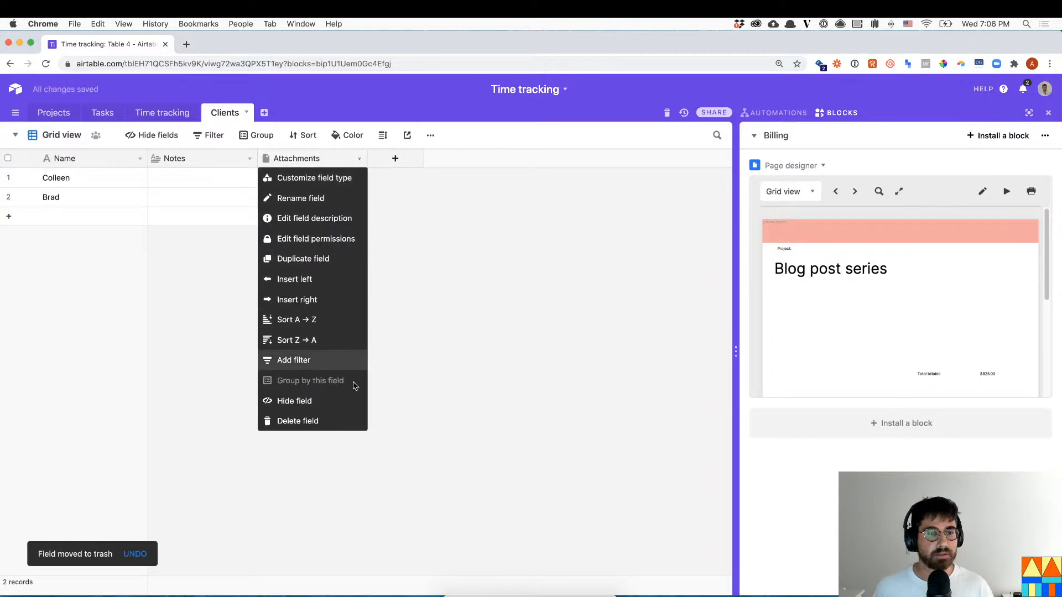
{"action": "left_click", "coordinate": [335, 420]}
{"action": "left_click", "coordinate": [249, 159]}
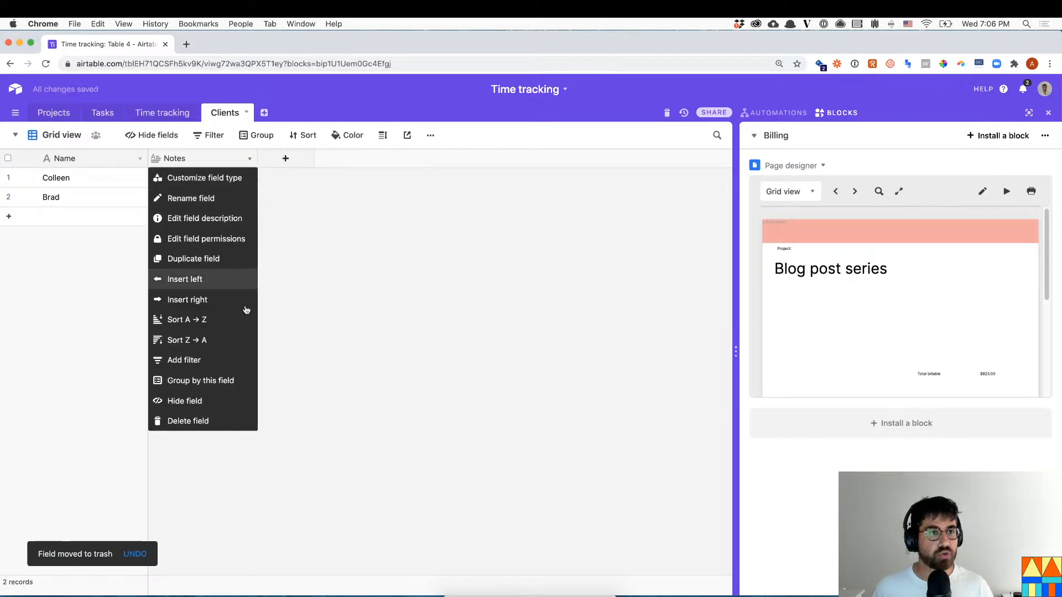
{"action": "left_click", "coordinate": [234, 421]}
- Add an Email-type field named Email and fill in both clients' e-mail addresses
{"action": "left_click", "coordinate": [196, 159]}
{"action": "type", "text": "Email"}
{"action": "left_click", "coordinate": [219, 215]}
{"action": "type", "text": "email"}
{"action": "key", "text": "Return"}
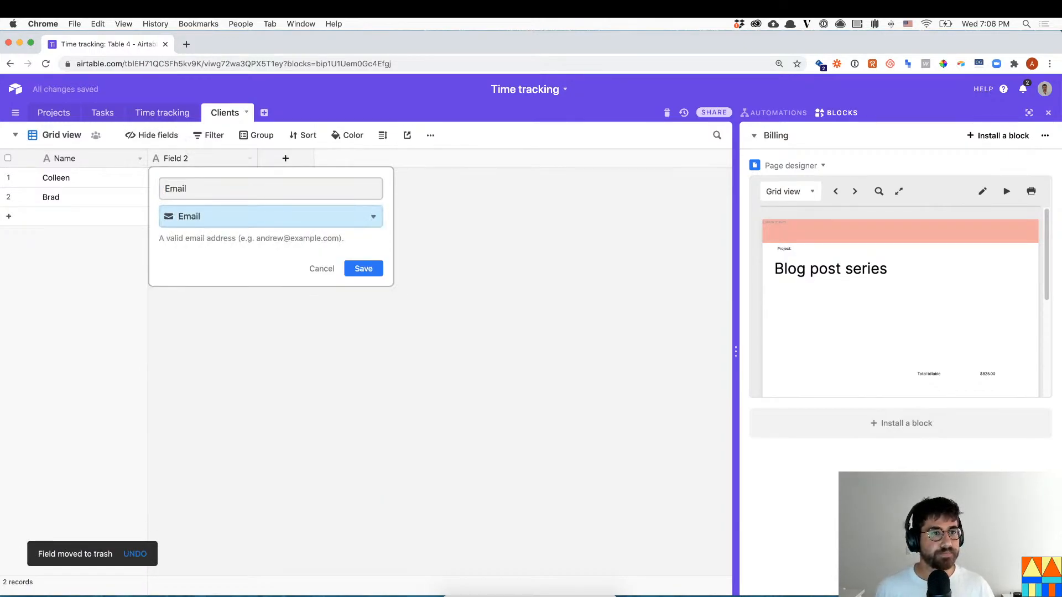
{"action": "left_click", "coordinate": [365, 271]}
{"action": "left_click", "coordinate": [224, 177]}
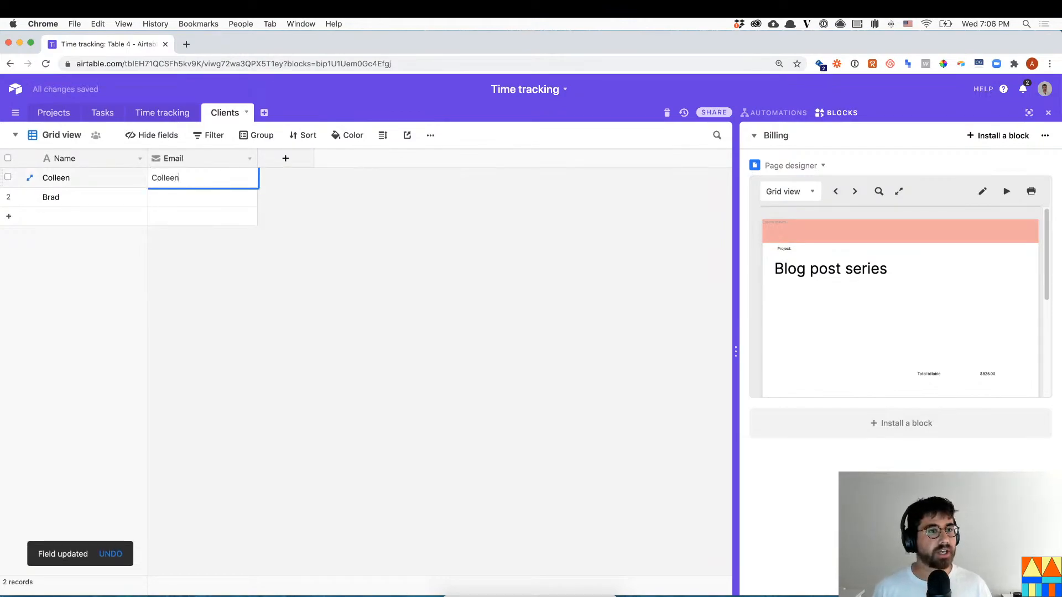
{"action": "key", "text": "Return"}
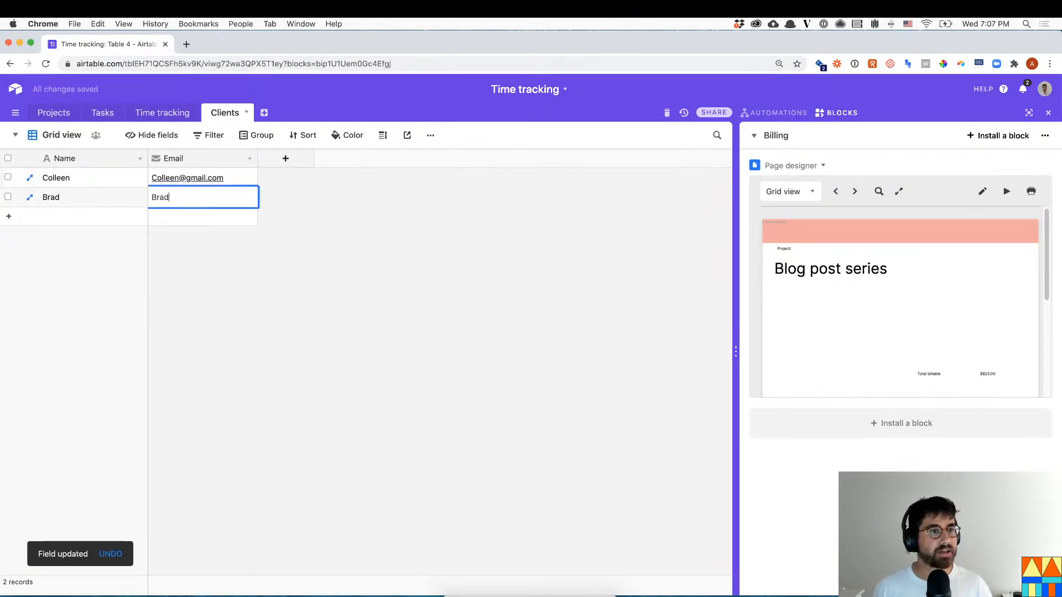
{"action": "key", "text": "Return"}
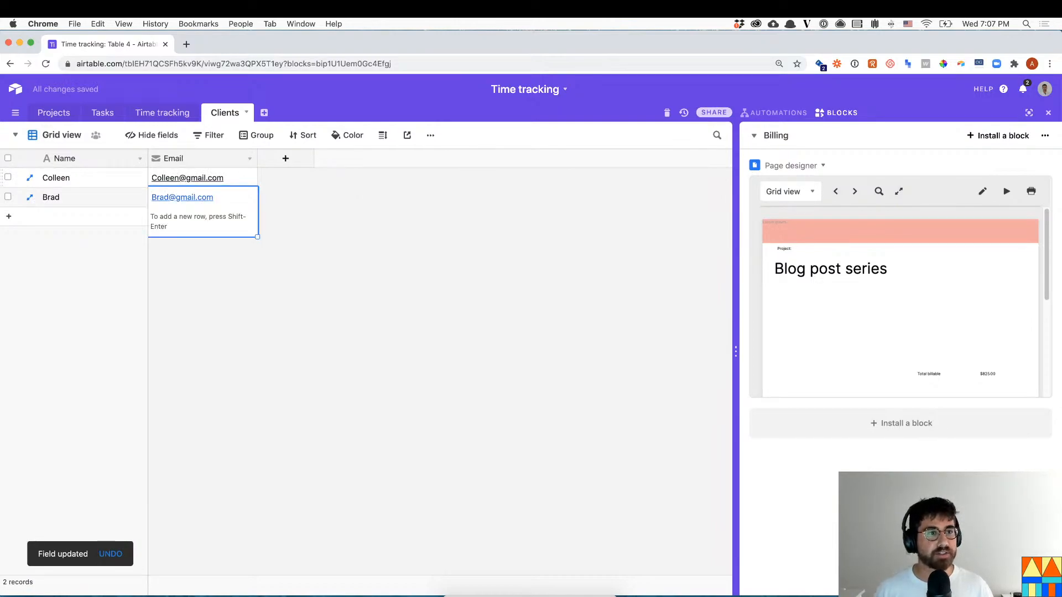
- Add an Address field, fill in both clients' addresses, and return to Projects
{"action": "left_click", "coordinate": [285, 158]}
{"action": "type", "text": "Address"}
{"action": "left_click", "coordinate": [471, 310]}
{"action": "left_click", "coordinate": [299, 179]}
{"action": "type", "text": "101 PO box"}
{"action": "key", "text": "Return"}
{"action": "key", "text": "Up"}
{"action": "key", "text": "super+c"}
{"action": "key", "text": "Down"}
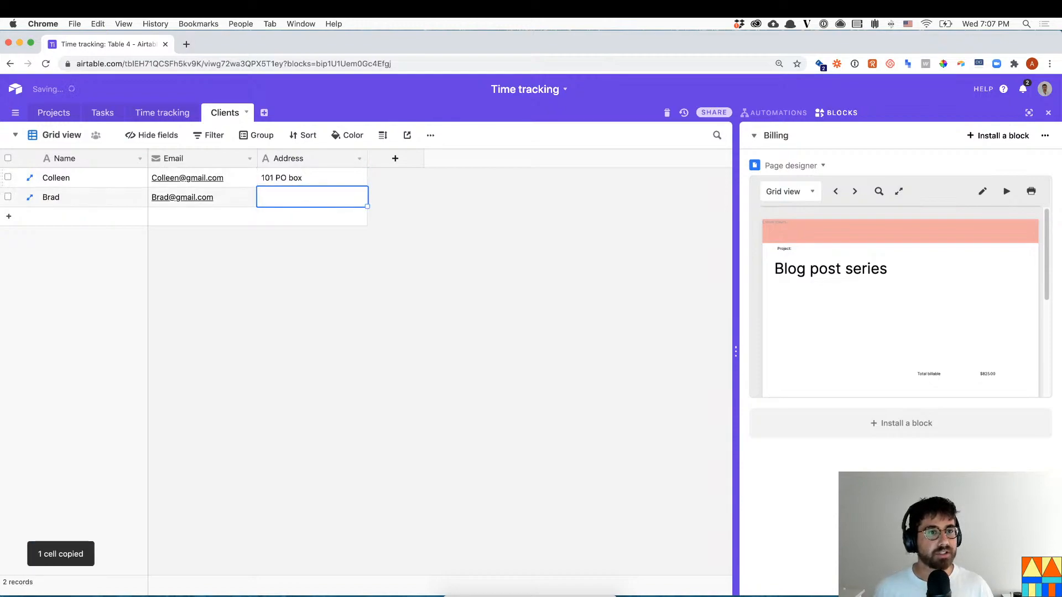
{"action": "type", "text": "102 PO Box"}
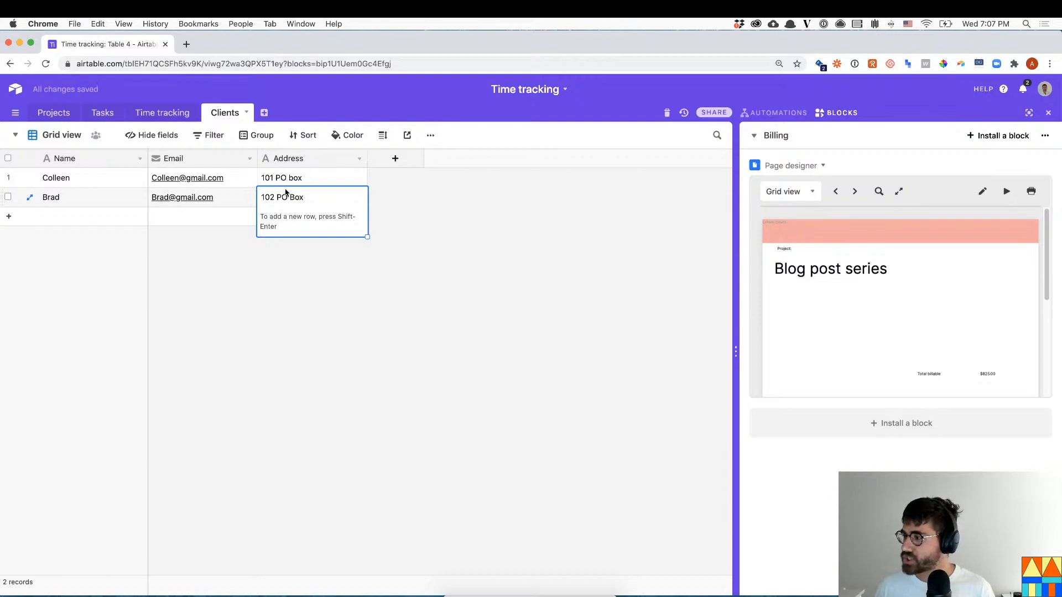
{"action": "left_click", "coordinate": [266, 278]}
{"action": "left_click", "coordinate": [36, 114]}
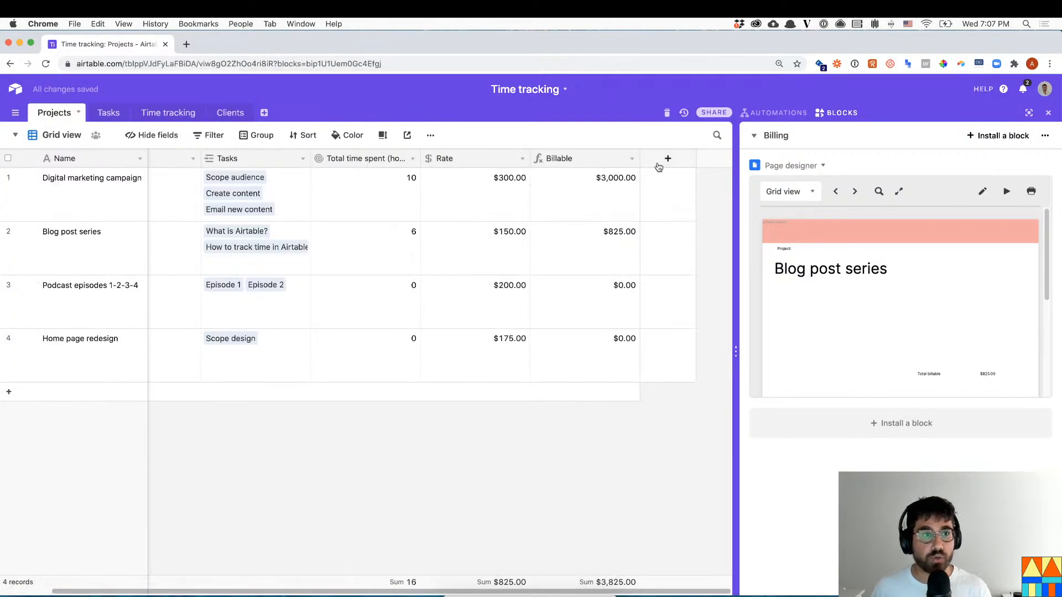
- Add a Client field to Projects that links to the Clients table
{"action": "left_click", "coordinate": [658, 165]}
{"action": "type", "text": "Client"}
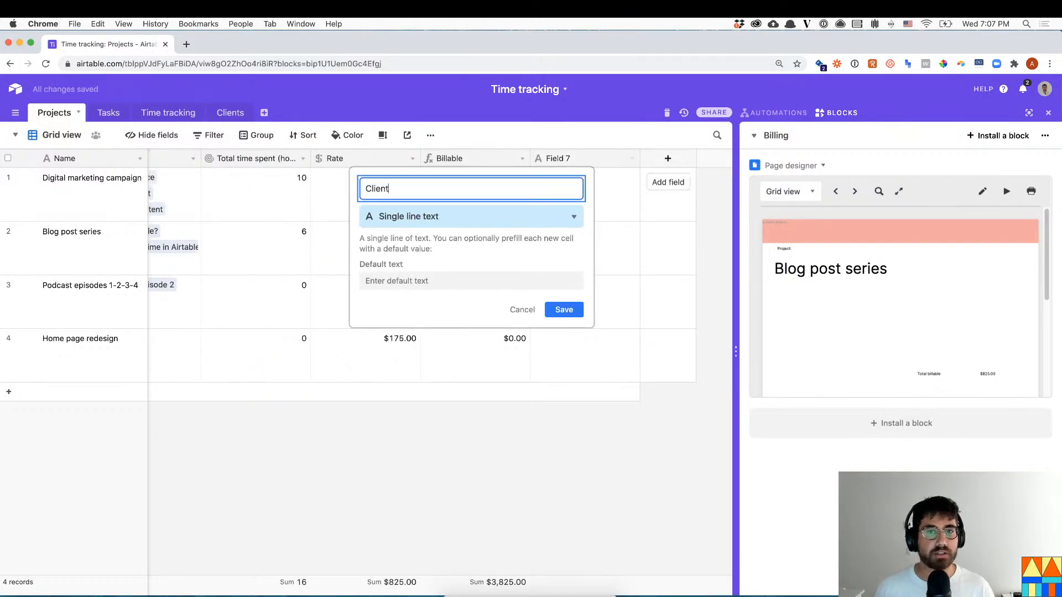
{"action": "left_click", "coordinate": [556, 217]}
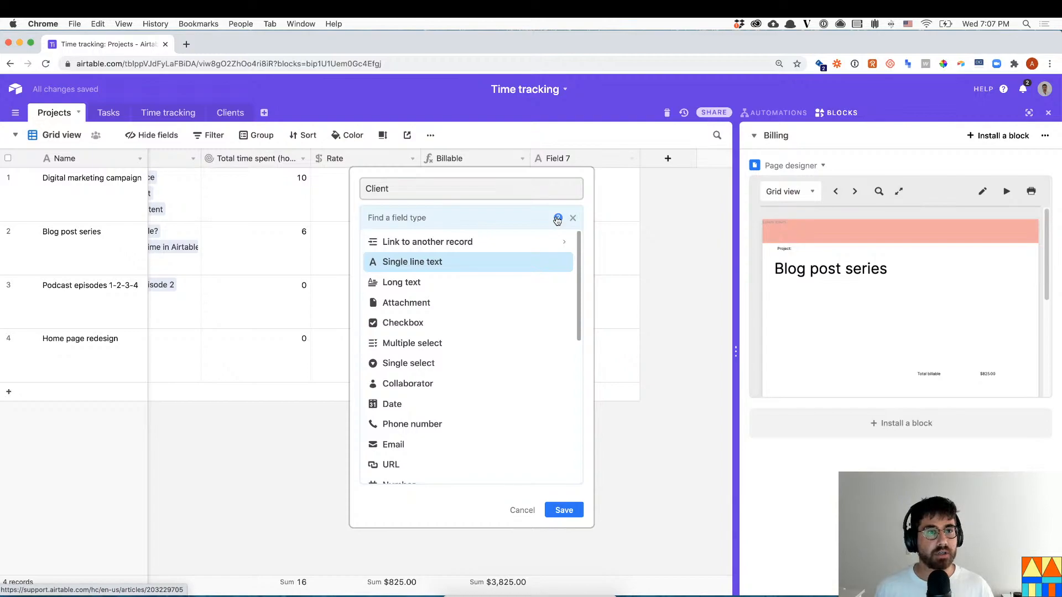
{"action": "left_click", "coordinate": [498, 244]}
{"action": "left_click", "coordinate": [460, 301]}
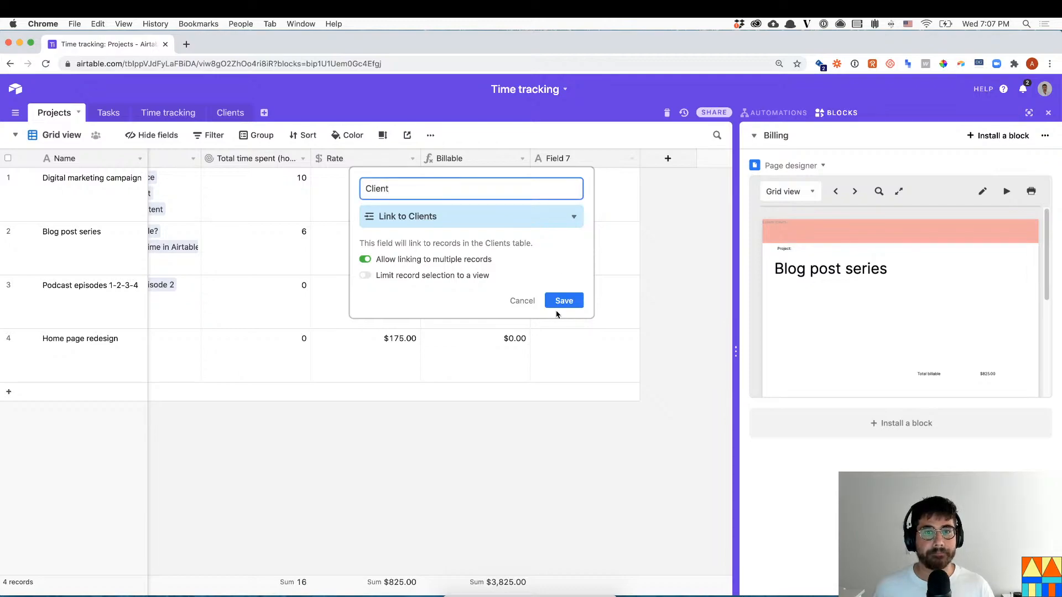
{"action": "left_click", "coordinate": [563, 302]}
- Assign clients to Digital marketing campaign and Blog post series, then expand the invoice designer
{"action": "left_click", "coordinate": [540, 183]}
{"action": "left_click", "coordinate": [538, 177]}
{"action": "left_click", "coordinate": [515, 156]}
{"action": "left_click", "coordinate": [550, 240]}
{"action": "left_click", "coordinate": [539, 232]}
{"action": "left_click", "coordinate": [513, 199]}
{"action": "key", "text": "Escape"}
{"action": "left_click", "coordinate": [808, 318]}
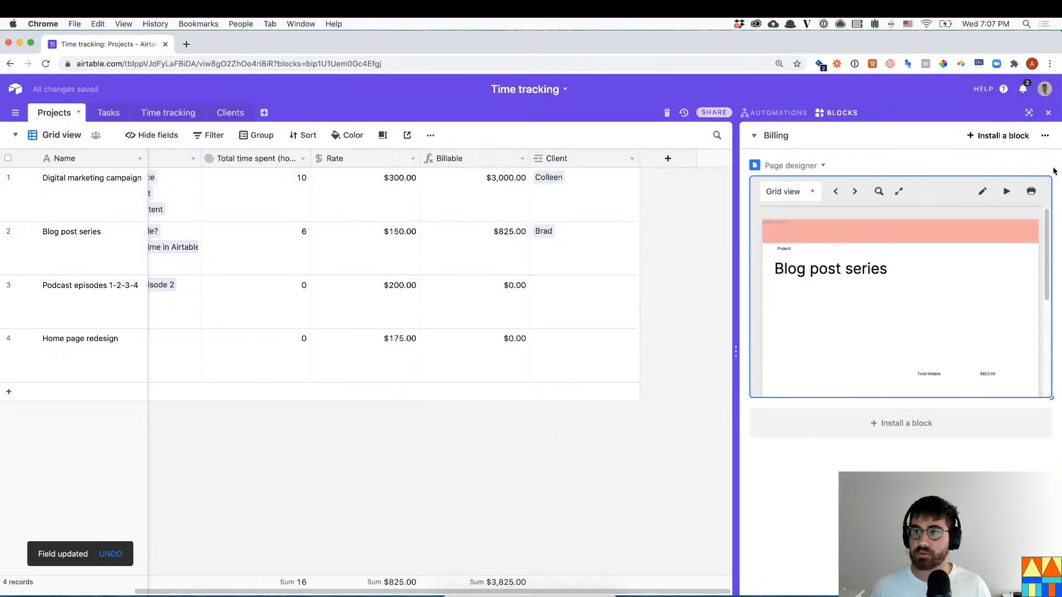
{"action": "left_click", "coordinate": [1031, 167]}
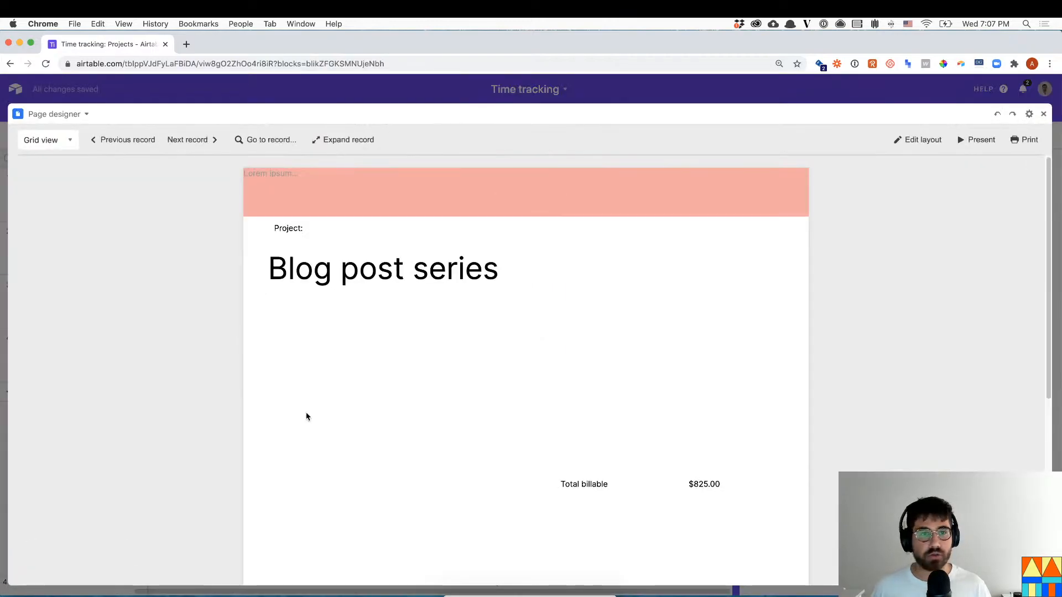
- Place the Client field below the project name and display it as a table
{"action": "left_click", "coordinate": [915, 140]}
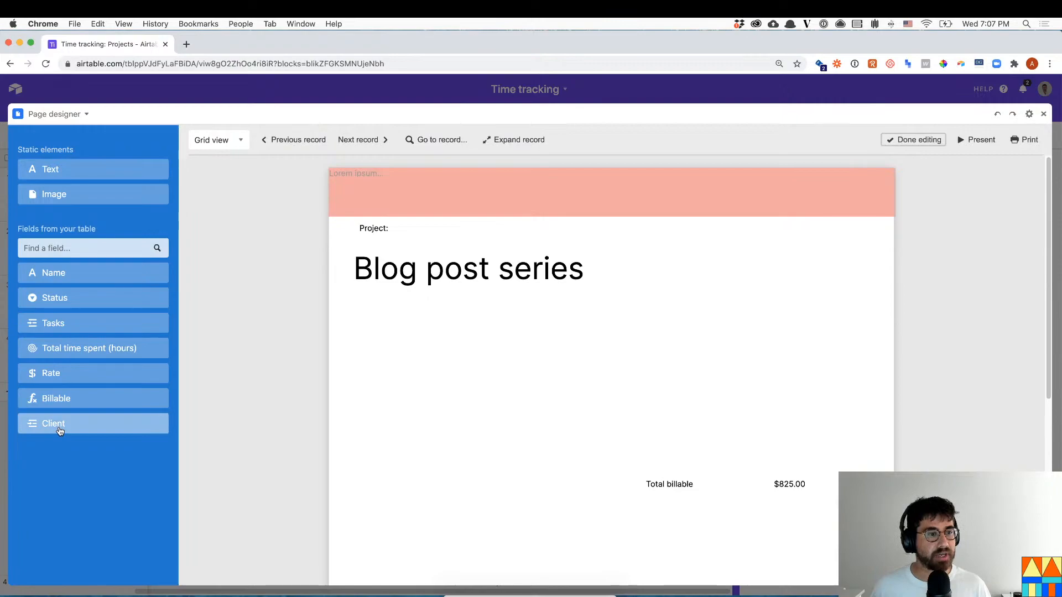
{"action": "left_click_drag", "start_coordinate": [60, 431], "coordinate": [416, 386]}
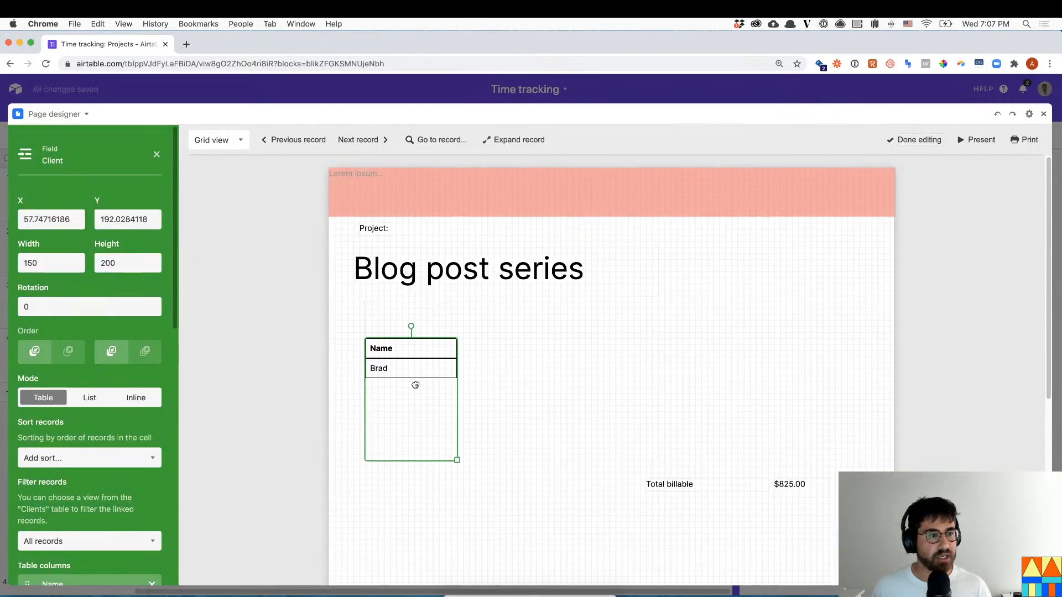
{"action": "left_click", "coordinate": [133, 398]}
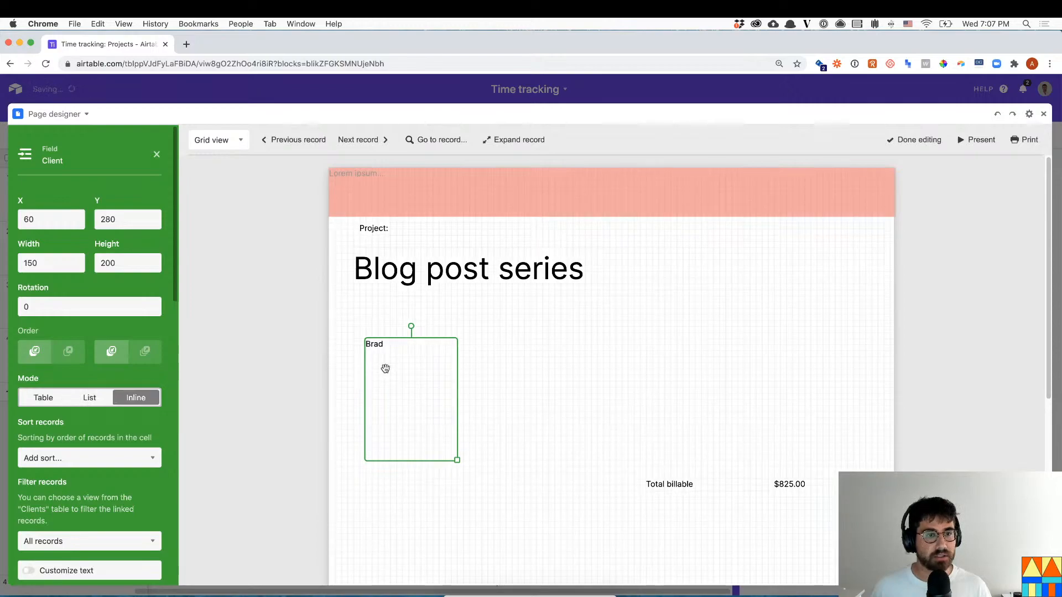
{"action": "scroll", "coordinate": [75, 444], "scroll_direction": "down", "scroll_amount": 10}
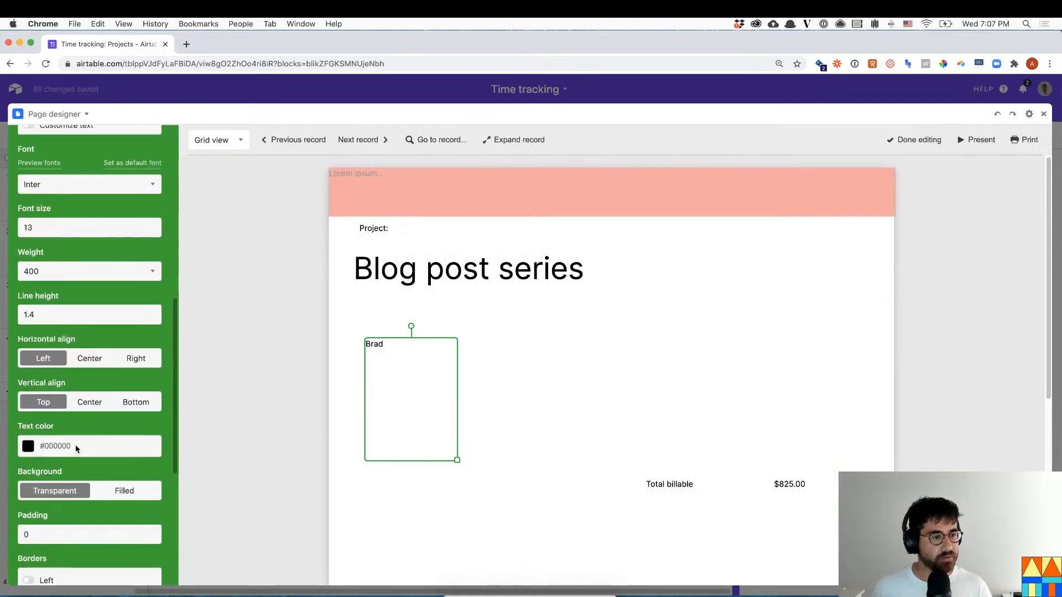
{"action": "scroll", "coordinate": [75, 444], "scroll_direction": "up", "scroll_amount": 10}
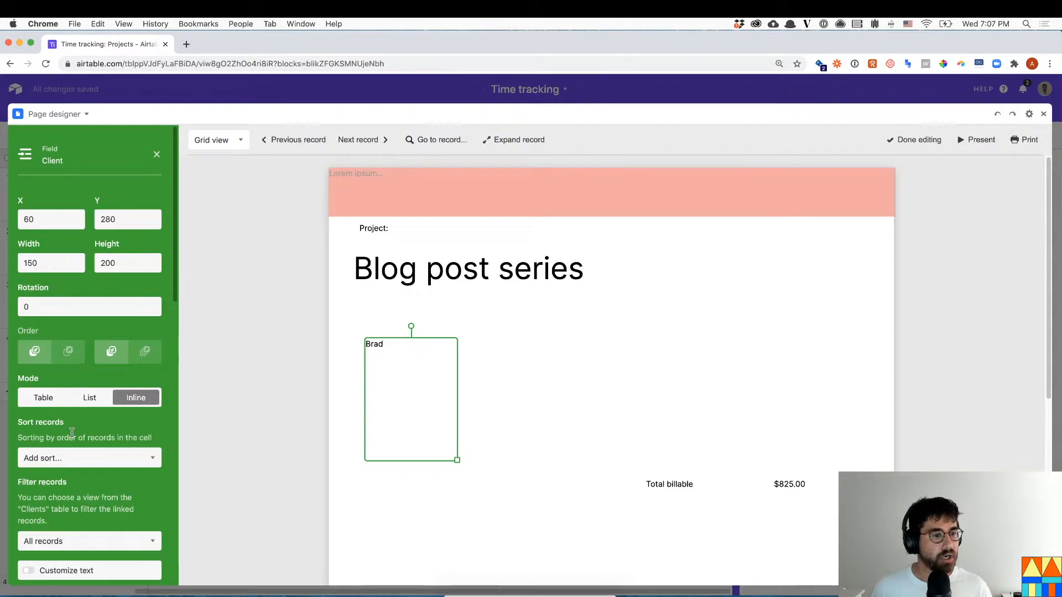
{"action": "scroll", "coordinate": [78, 440], "scroll_direction": "down", "scroll_amount": 6}
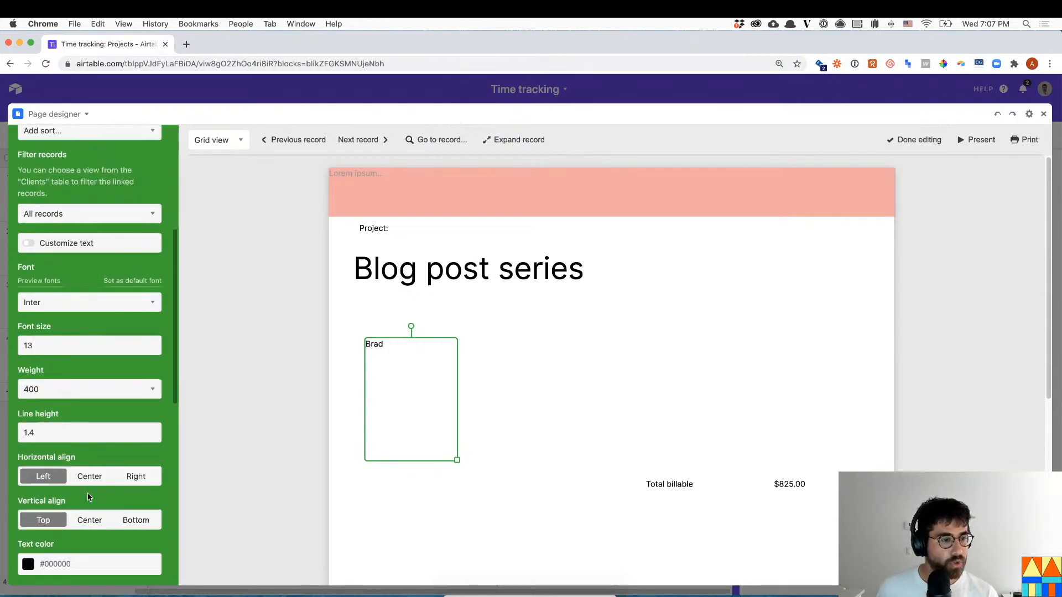
{"action": "scroll", "coordinate": [129, 474], "scroll_direction": "down", "scroll_amount": 7}
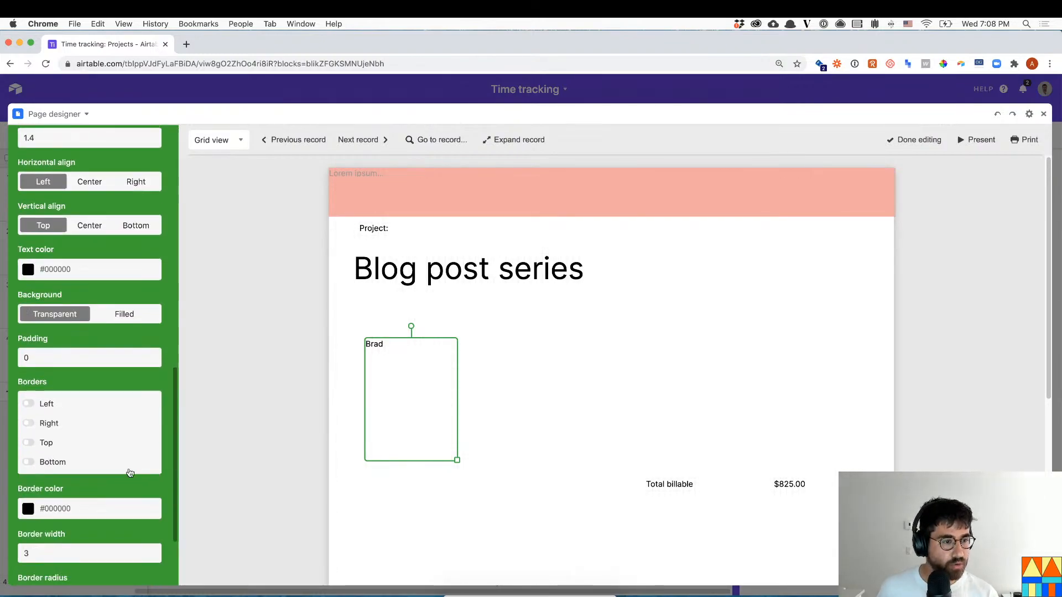
{"action": "scroll", "coordinate": [116, 398], "scroll_direction": "up", "scroll_amount": 12}
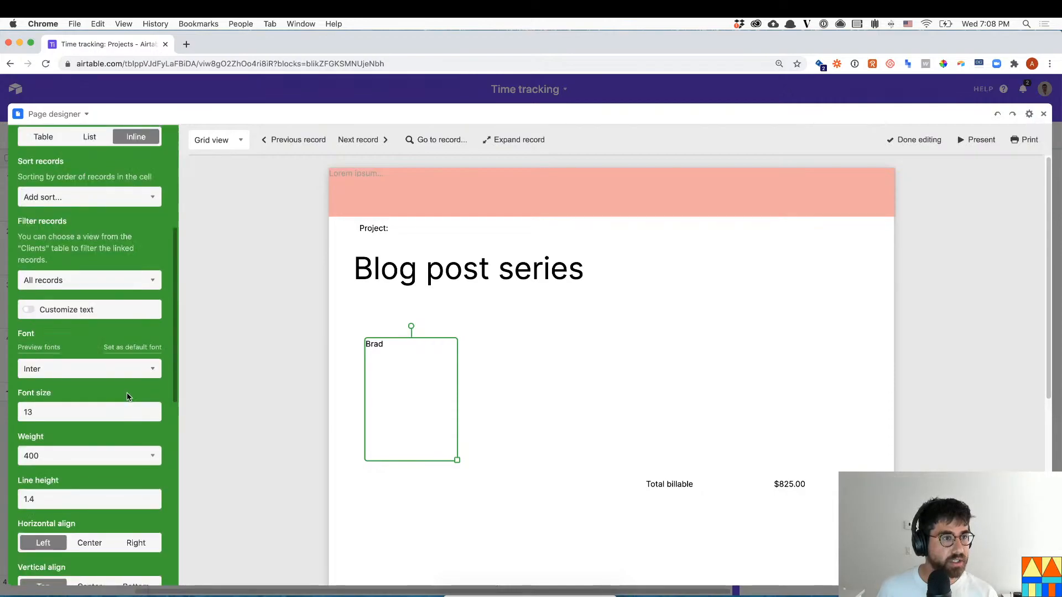
{"action": "left_click", "coordinate": [61, 403]}
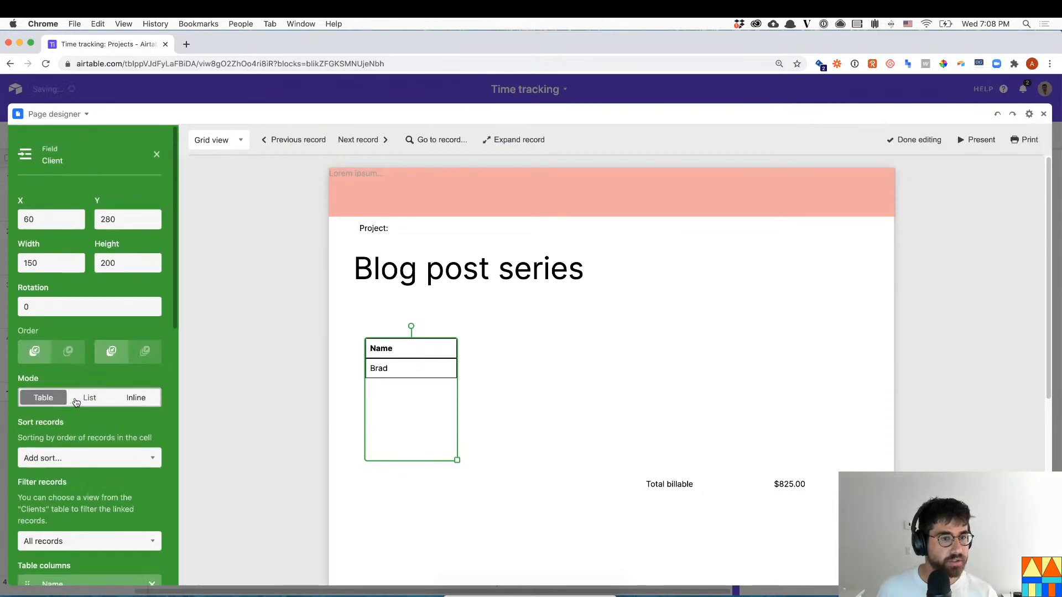
{"action": "scroll", "coordinate": [94, 487], "scroll_direction": "down", "scroll_amount": 3}
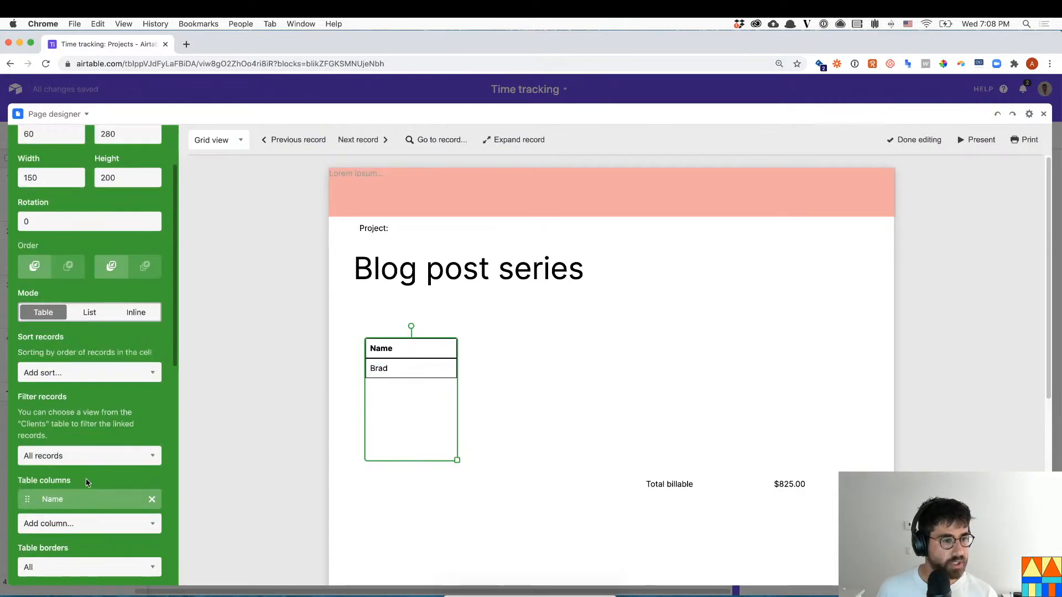
{"action": "scroll", "coordinate": [57, 497], "scroll_direction": "down", "scroll_amount": 2}
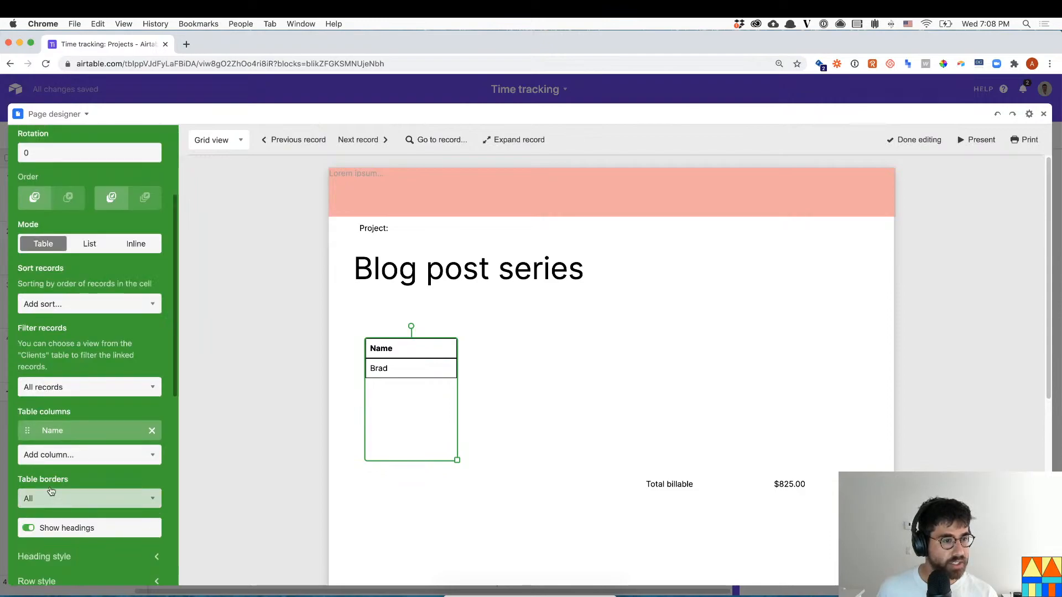
- Add an Address column and resize the client table beneath the project title
{"action": "left_click", "coordinate": [56, 457]}
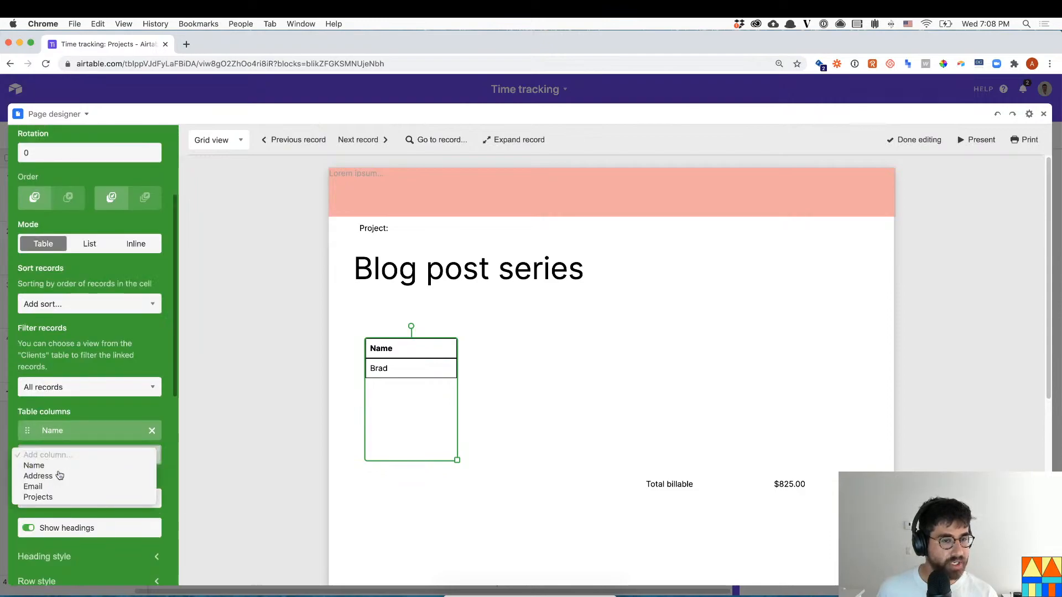
{"action": "left_click", "coordinate": [55, 477]}
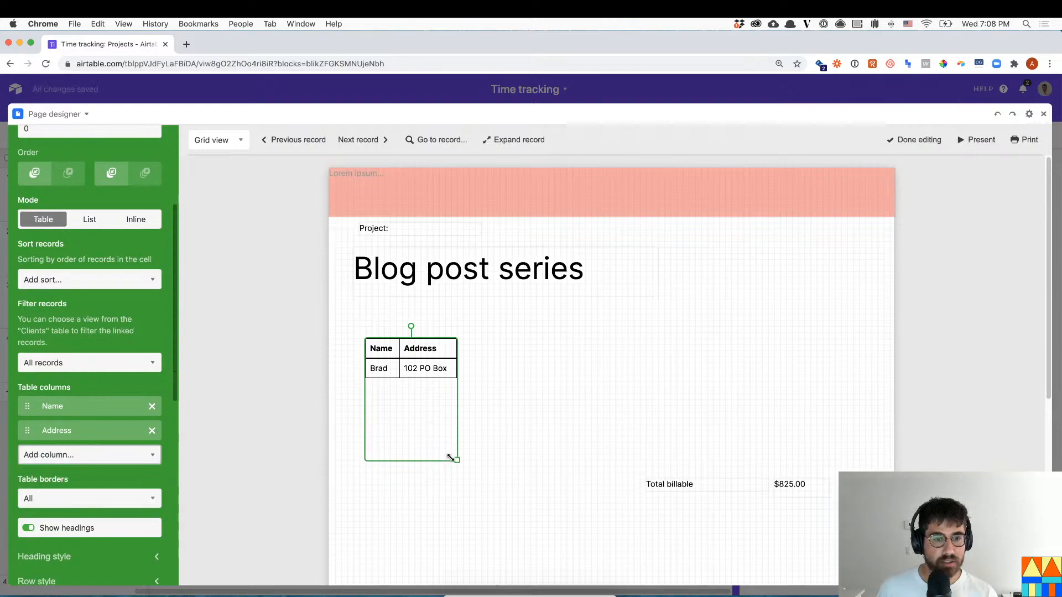
{"action": "left_click_drag", "start_coordinate": [455, 461], "coordinate": [470, 387]}
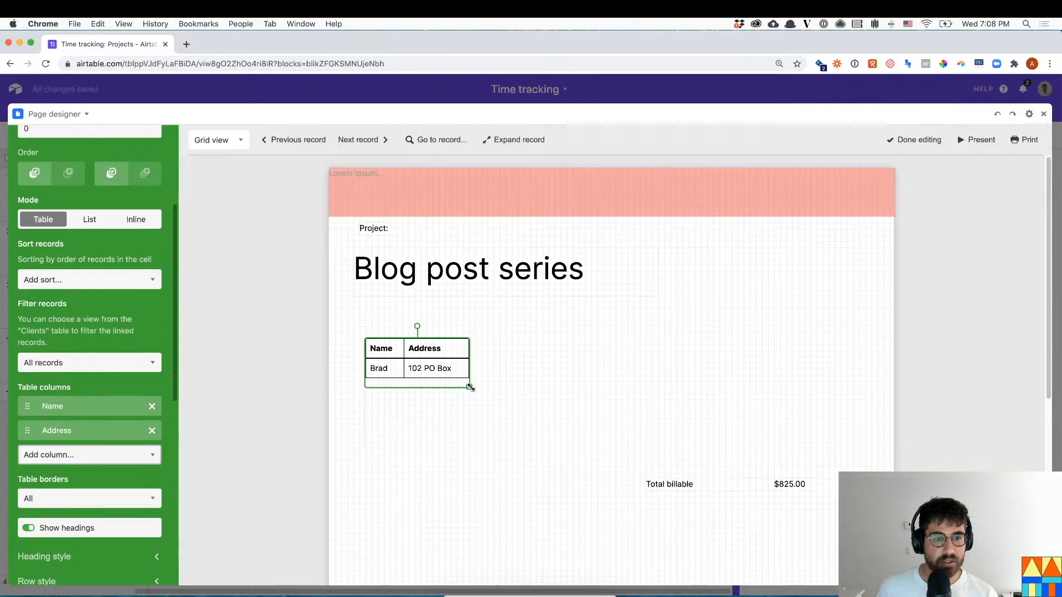
{"action": "left_click_drag", "start_coordinate": [434, 347], "coordinate": [629, 360]}
{"action": "scroll", "coordinate": [747, 536], "scroll_direction": "down", "scroll_amount": 1}
{"action": "left_click", "coordinate": [514, 422]}
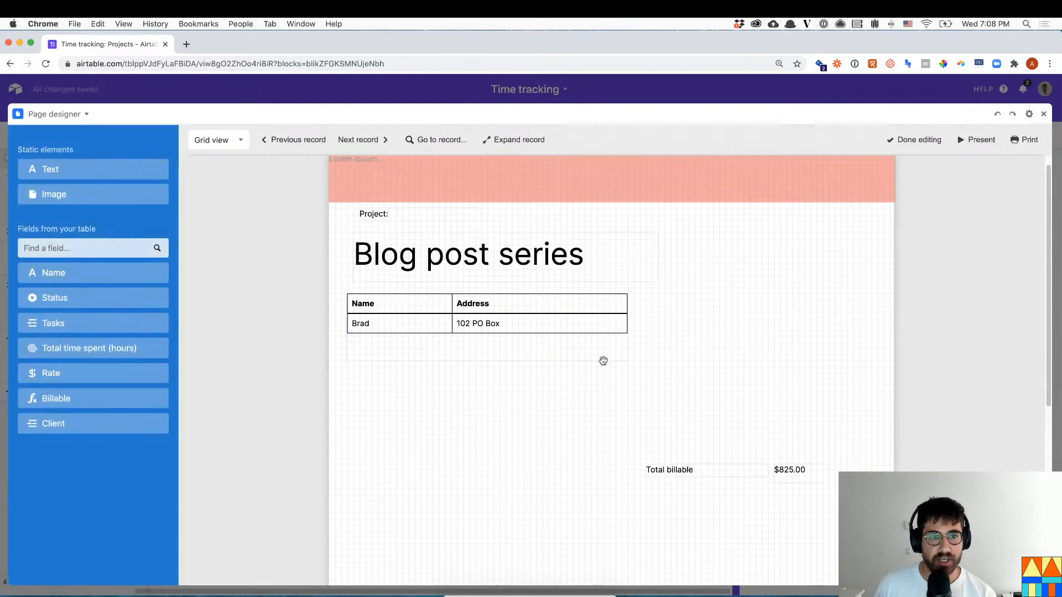
{"action": "scroll", "coordinate": [580, 354], "scroll_direction": "up", "scroll_amount": 1}
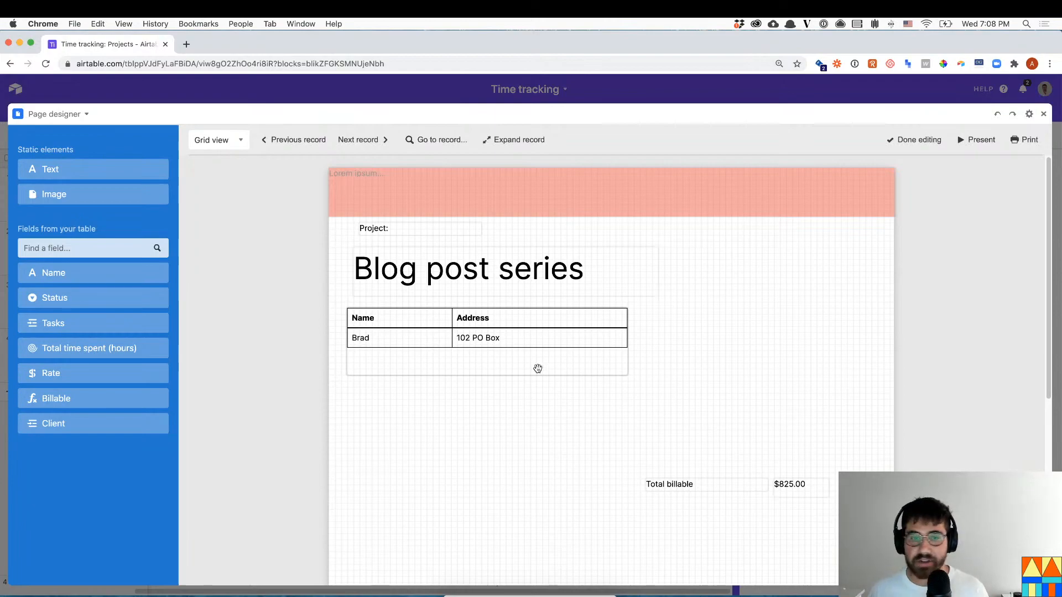
- Place the In progress status beside the title and the Tasks table below the client table
{"action": "left_click_drag", "start_coordinate": [94, 297], "coordinate": [616, 273]}
{"action": "left_click", "coordinate": [678, 282]}
{"action": "left_click", "coordinate": [641, 272]}
{"action": "left_click", "coordinate": [639, 387]}
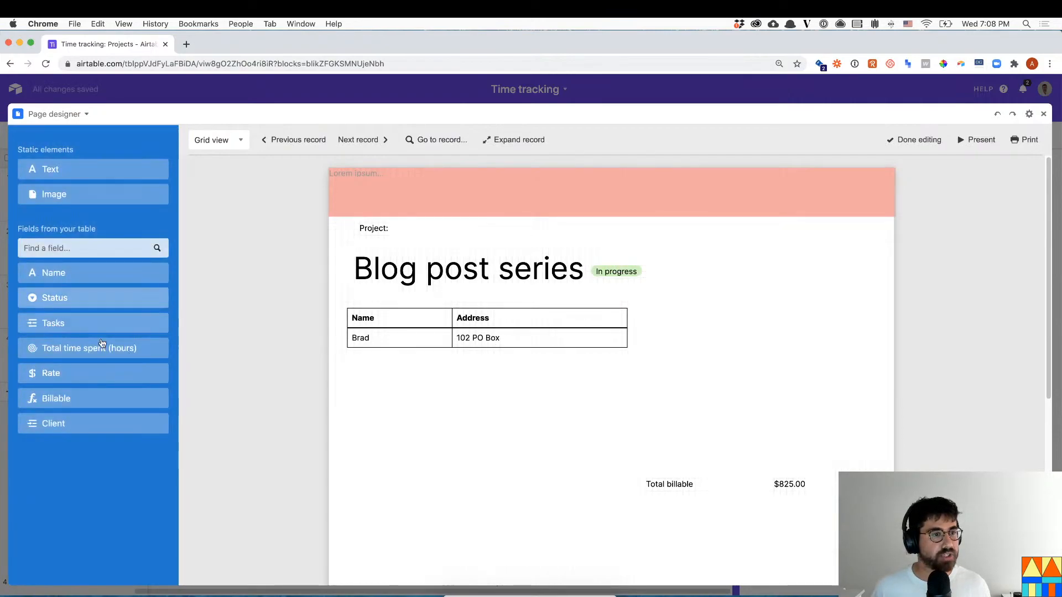
{"action": "left_click_drag", "start_coordinate": [83, 324], "coordinate": [421, 436]}
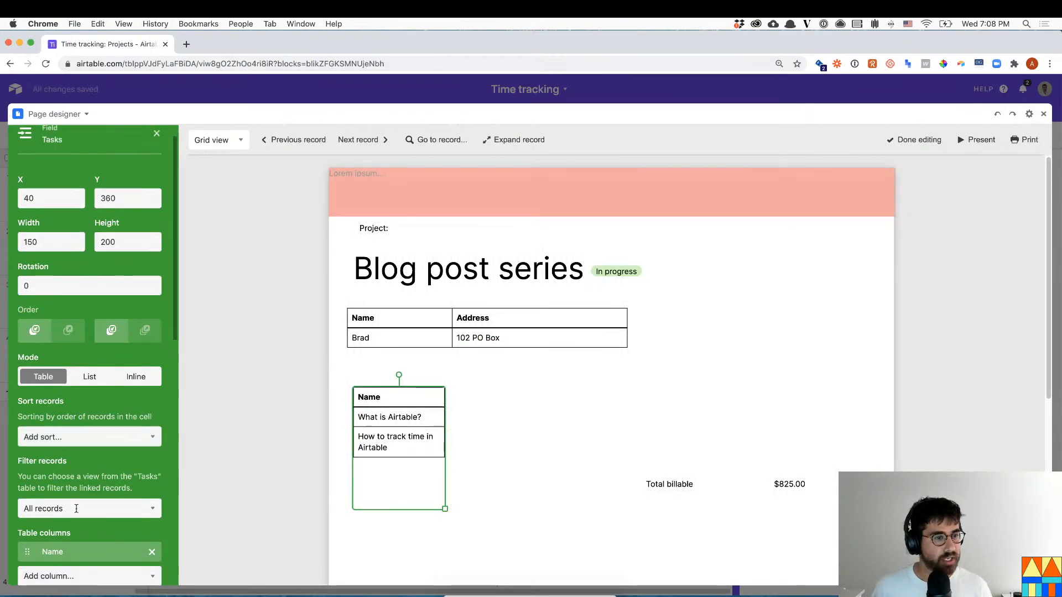
- Add Hours spent and Status columns to the tasks table and widen it to one line per task
{"action": "scroll", "coordinate": [81, 500], "scroll_direction": "down", "scroll_amount": 3}
{"action": "left_click", "coordinate": [80, 523]}
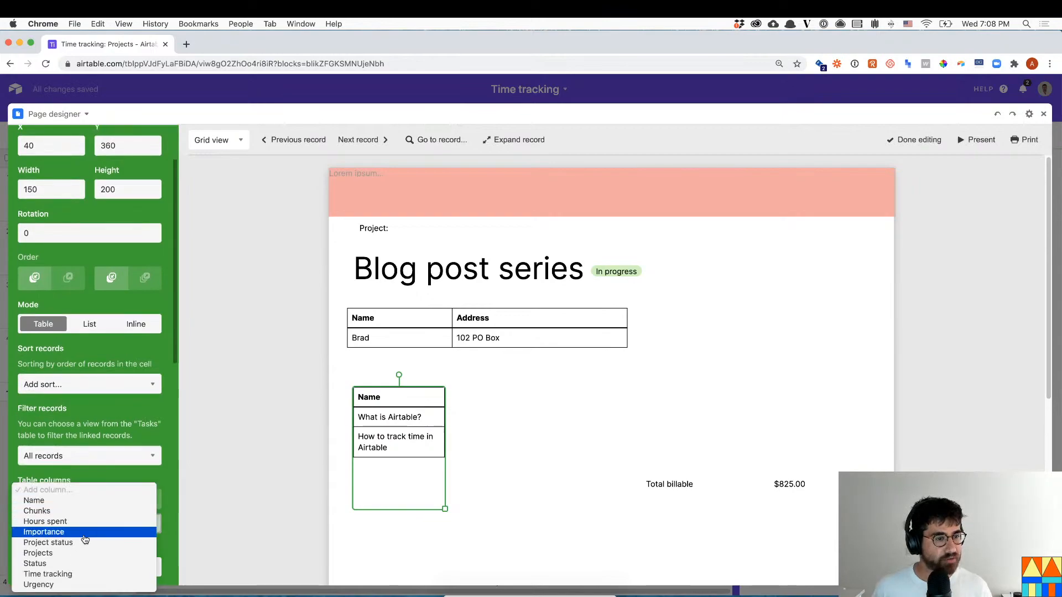
{"action": "left_click", "coordinate": [81, 521]}
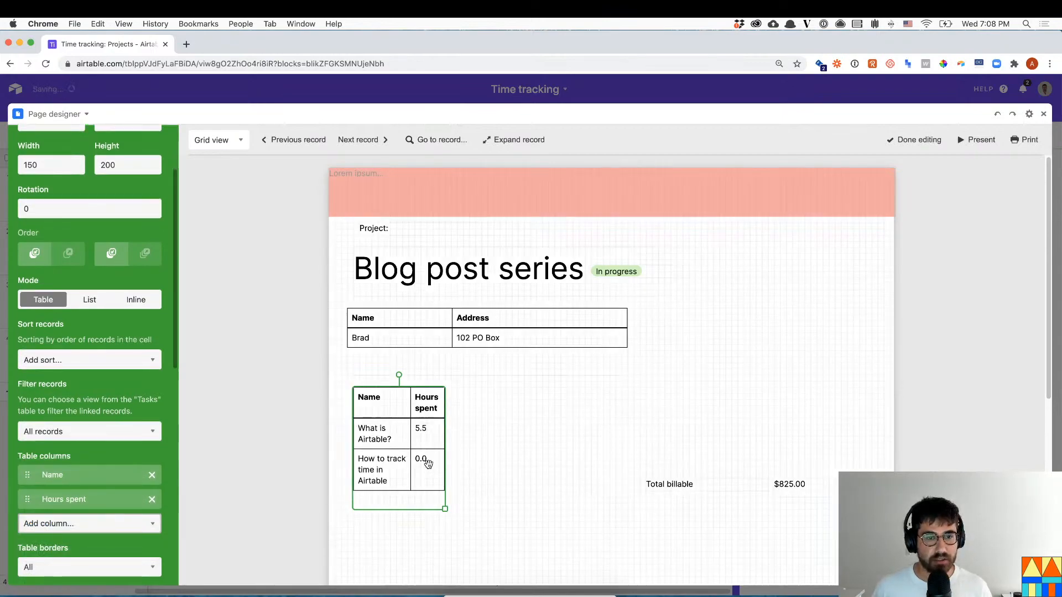
{"action": "left_click_drag", "start_coordinate": [477, 499], "coordinate": [507, 491]}
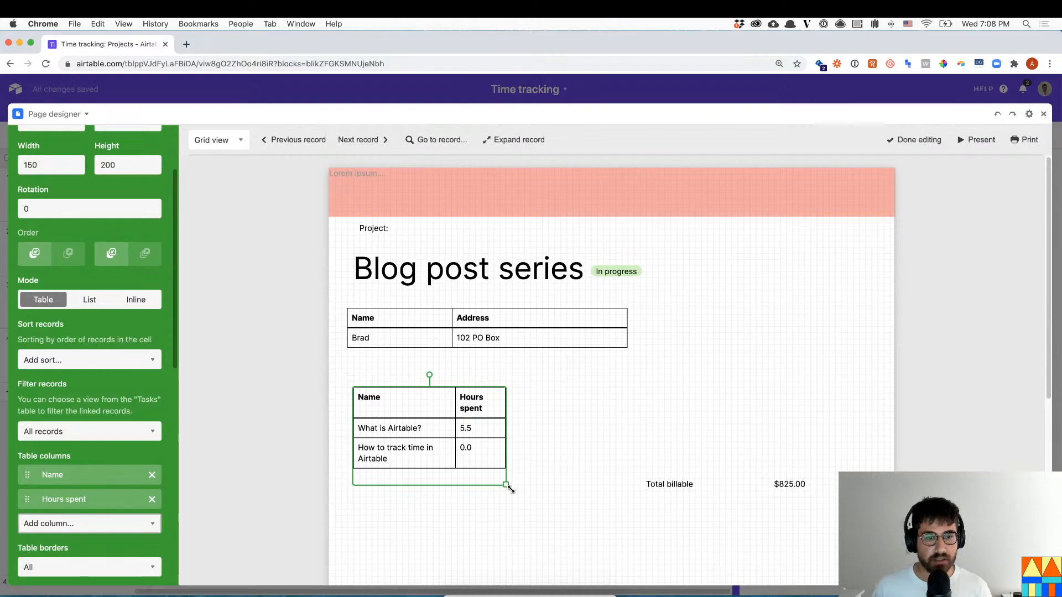
{"action": "scroll", "coordinate": [116, 494], "scroll_direction": "down", "scroll_amount": 2}
{"action": "left_click", "coordinate": [115, 491]}
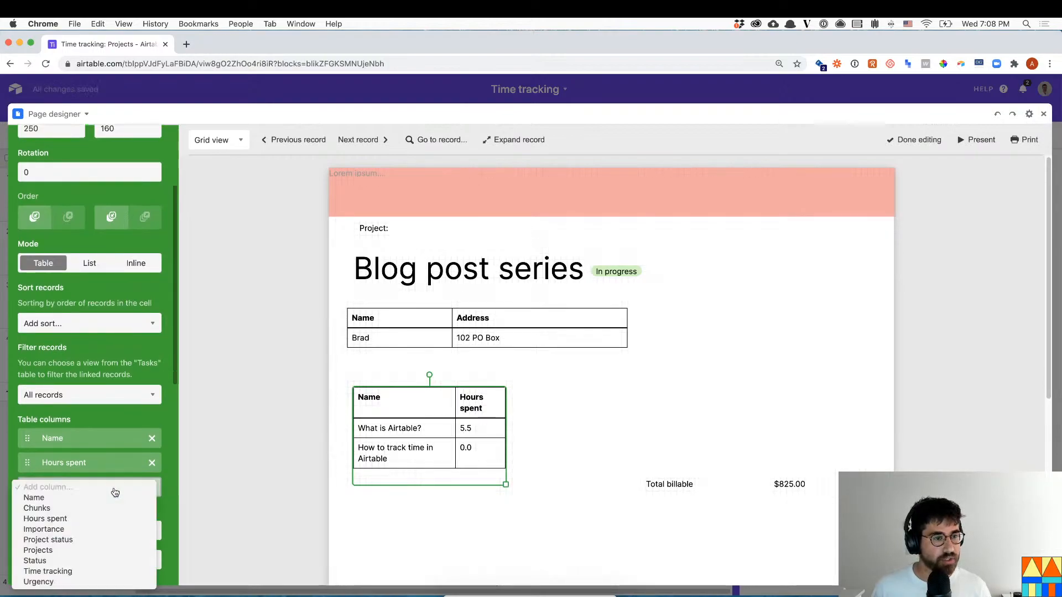
{"action": "left_click", "coordinate": [110, 560]}
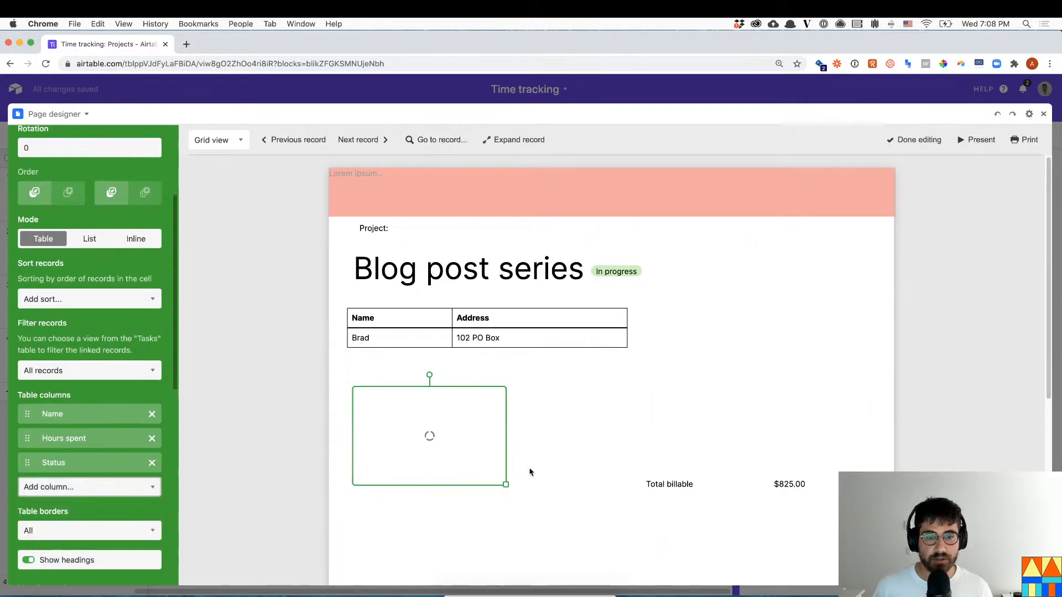
{"action": "left_click_drag", "start_coordinate": [504, 483], "coordinate": [602, 460]}
{"action": "left_click_drag", "start_coordinate": [487, 406], "coordinate": [503, 406]}
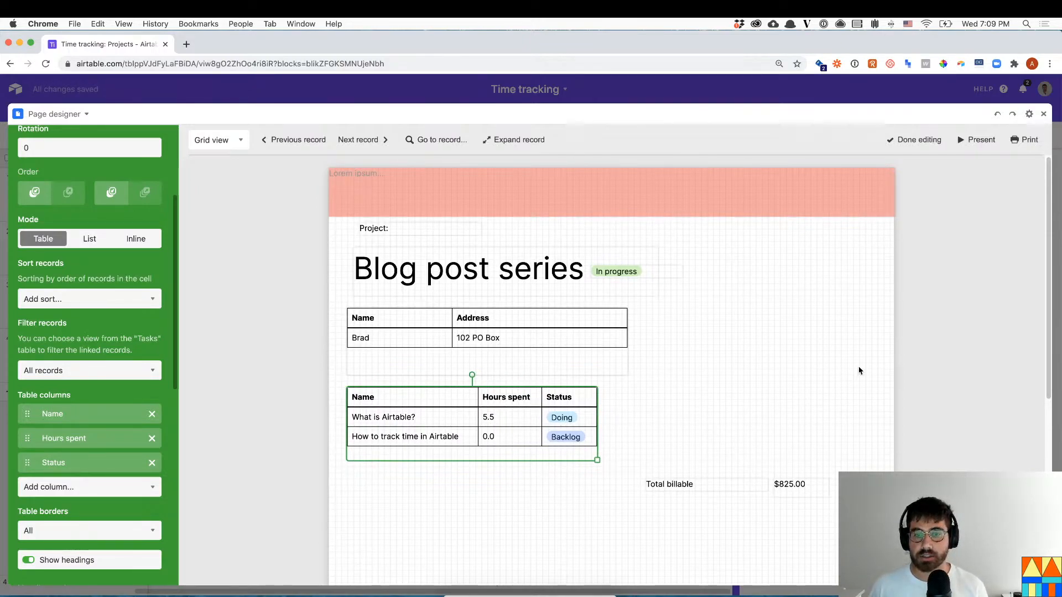
{"action": "left_click", "coordinate": [941, 370]}
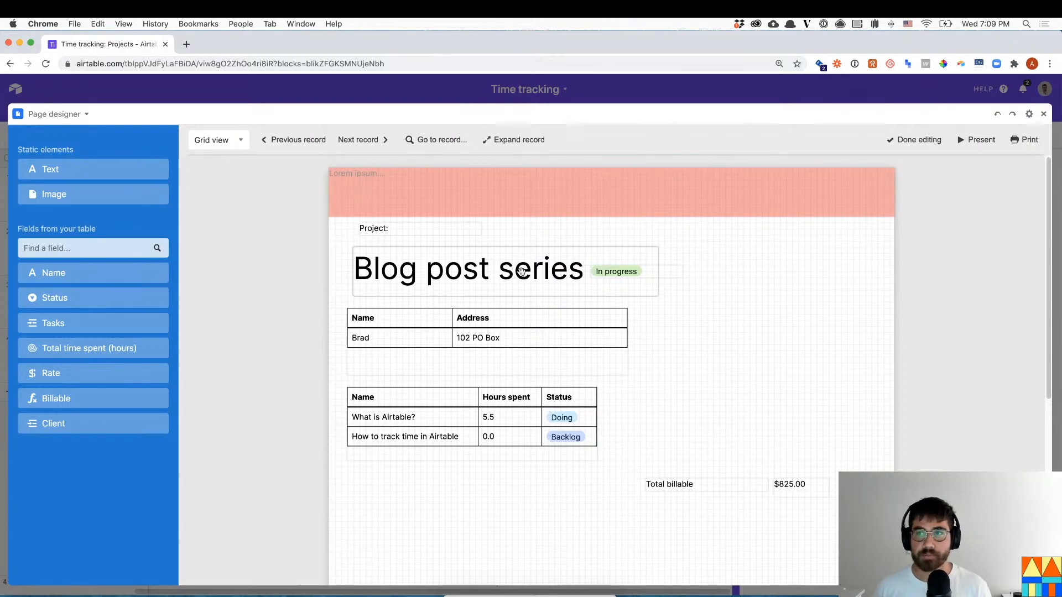
- Close the invoice designer, switch to the Livestream #14 dashboard, and check off Invoicing
{"action": "left_click", "coordinate": [1043, 113]}
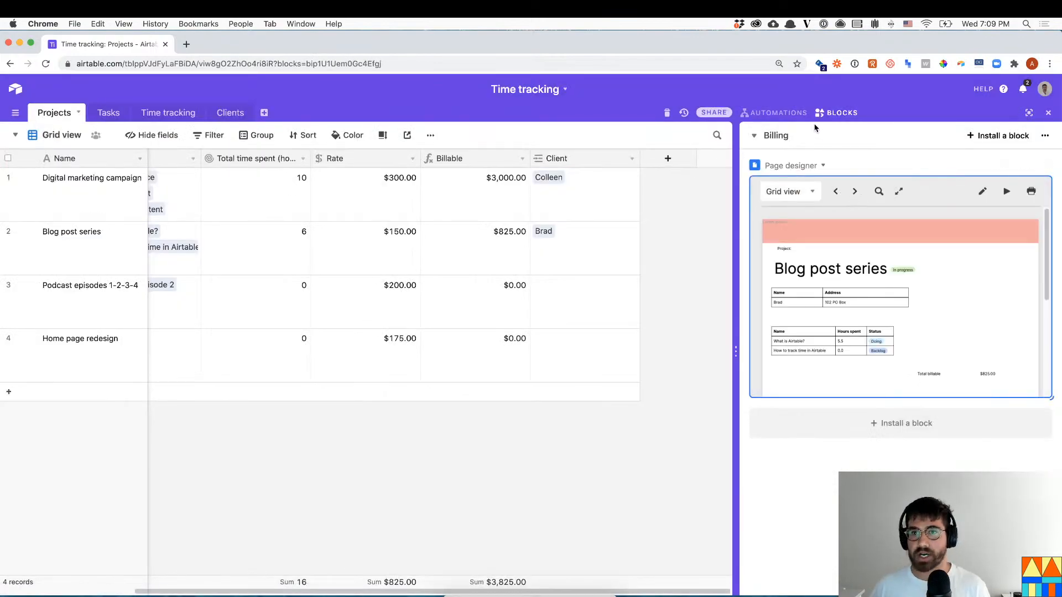
{"action": "left_click", "coordinate": [777, 140]}
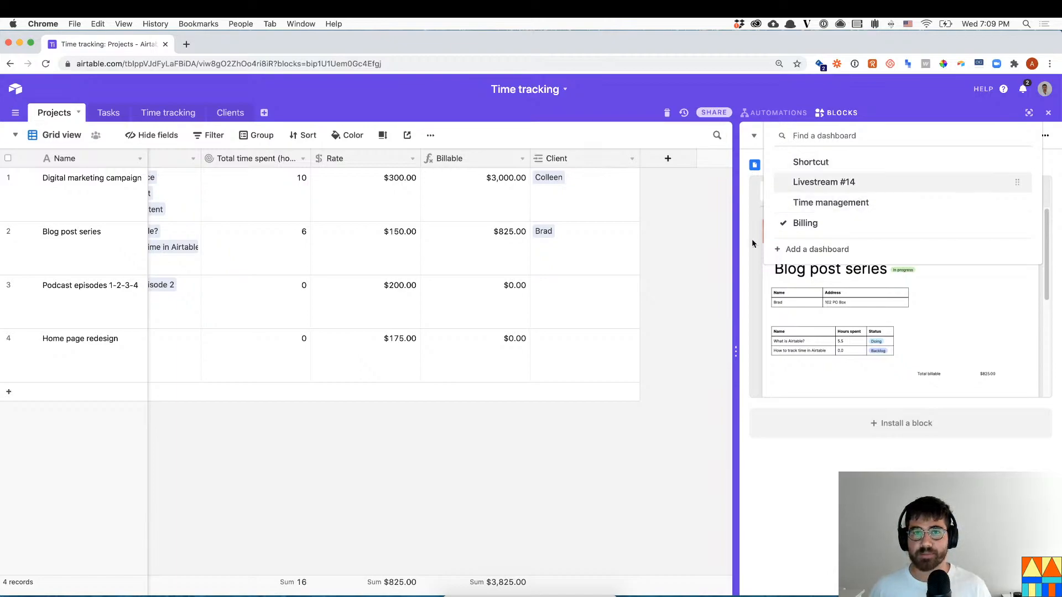
{"action": "left_click", "coordinate": [839, 189]}
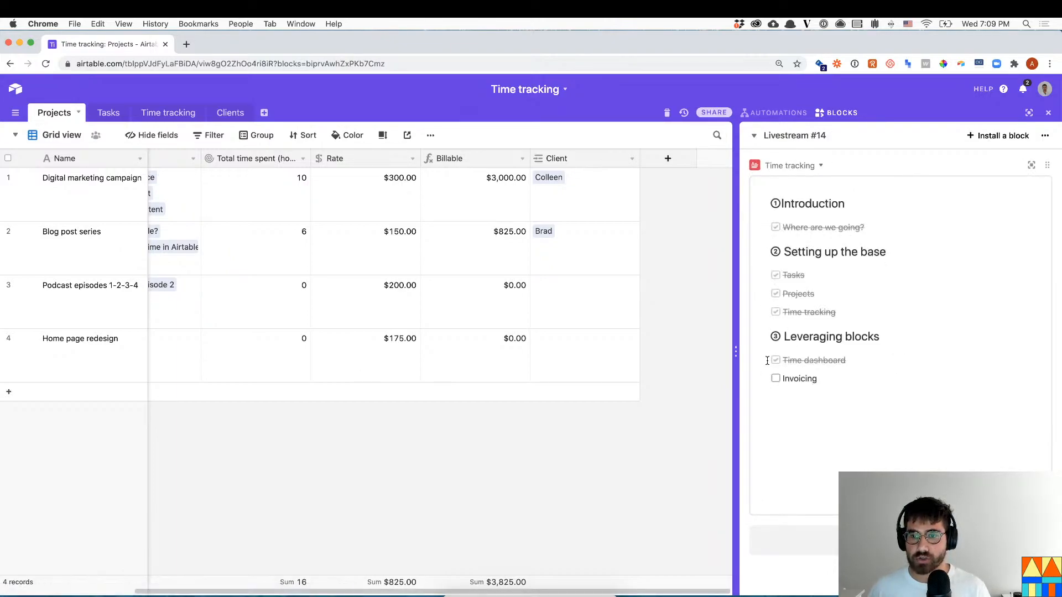
{"action": "left_click", "coordinate": [776, 379]}
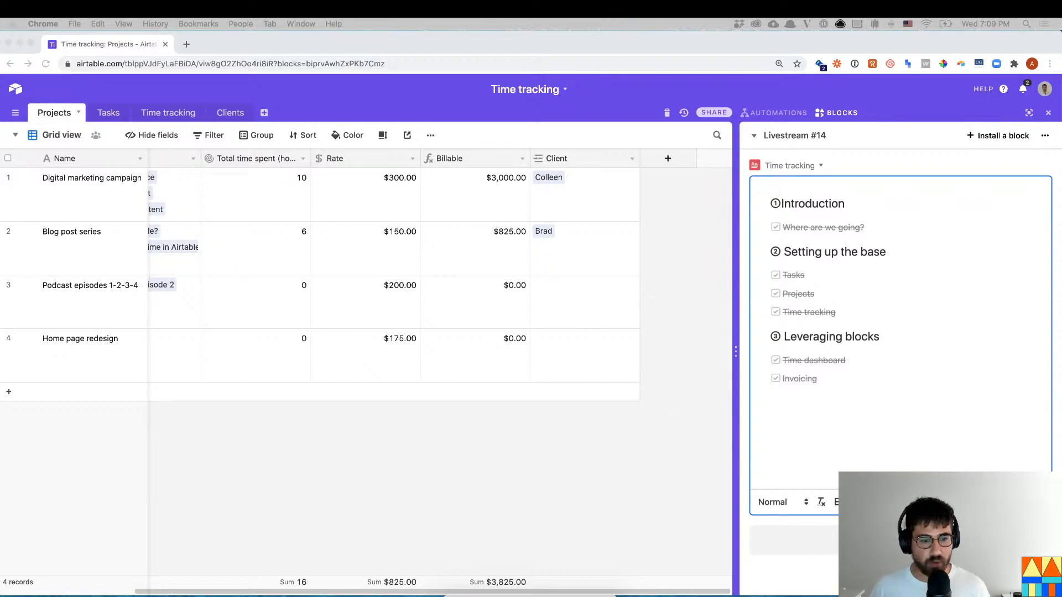
{"action": "left_click", "coordinate": [379, 595]}
{"action": "left_click_drag", "start_coordinate": [157, 592], "coordinate": [6, 590]}
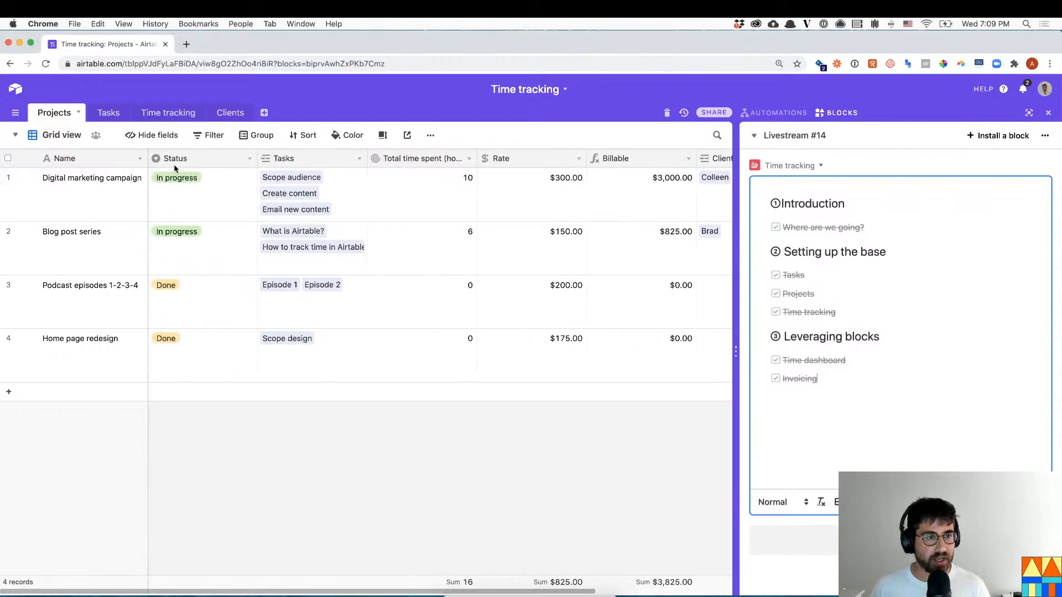
- Look over the Tasks Kanban board, then show the Time tracking table's This week view
{"action": "left_click", "coordinate": [113, 117]}
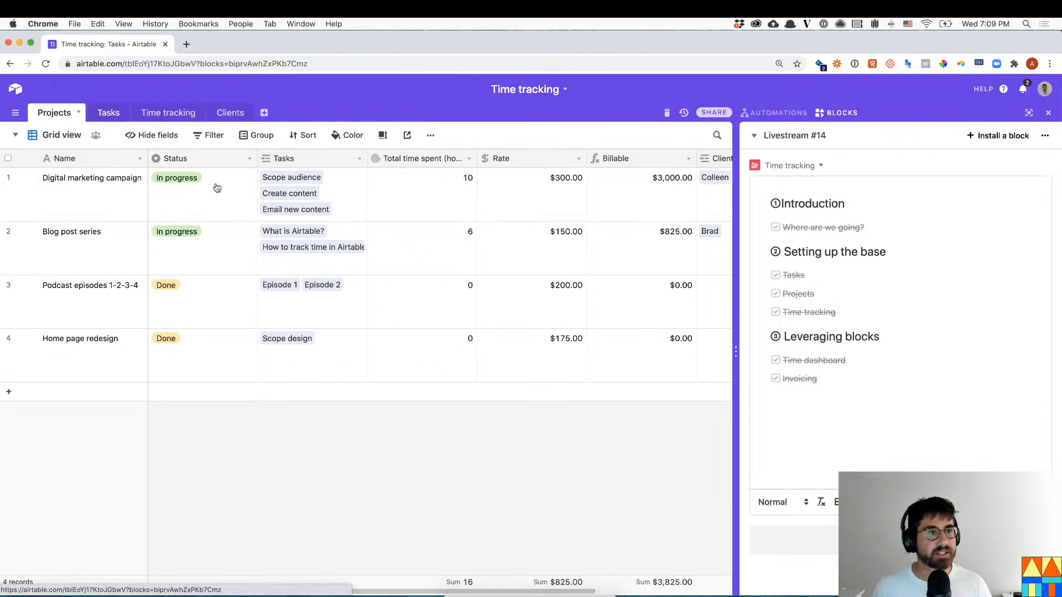
{"action": "left_click", "coordinate": [21, 135]}
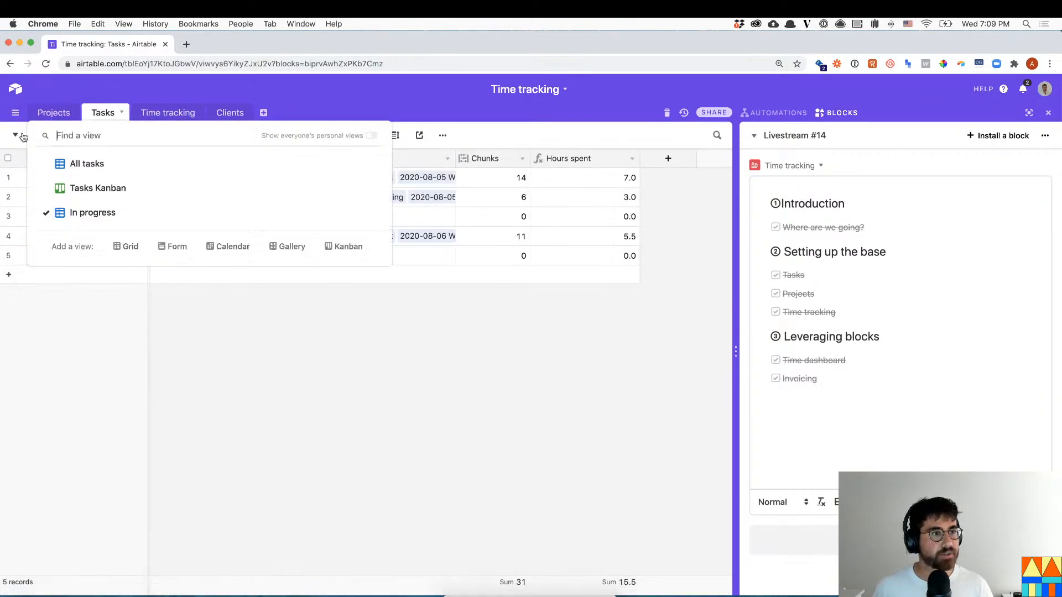
{"action": "left_click", "coordinate": [86, 186]}
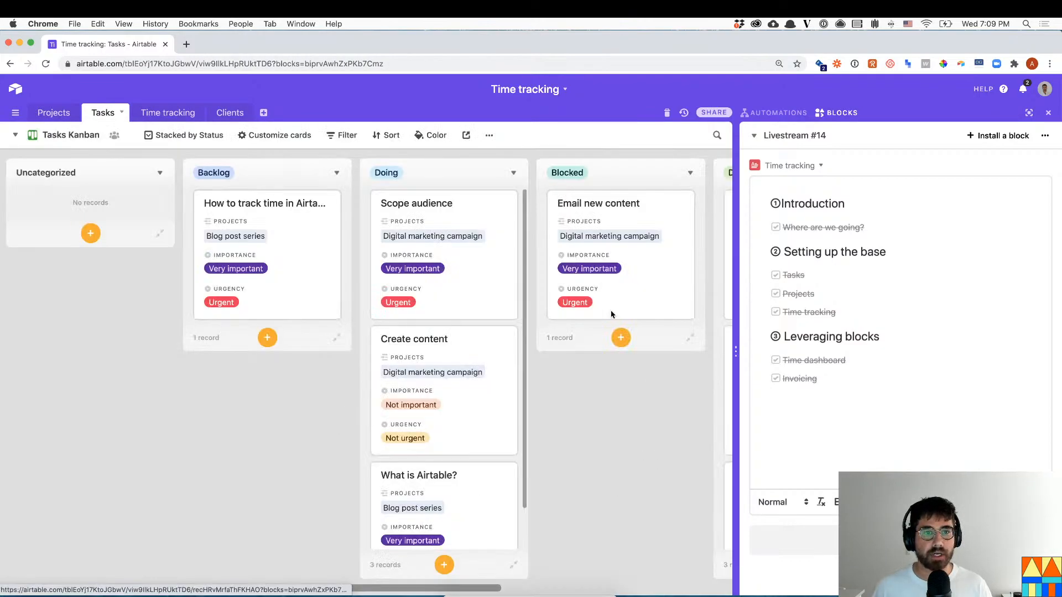
{"action": "left_click", "coordinate": [174, 114]}
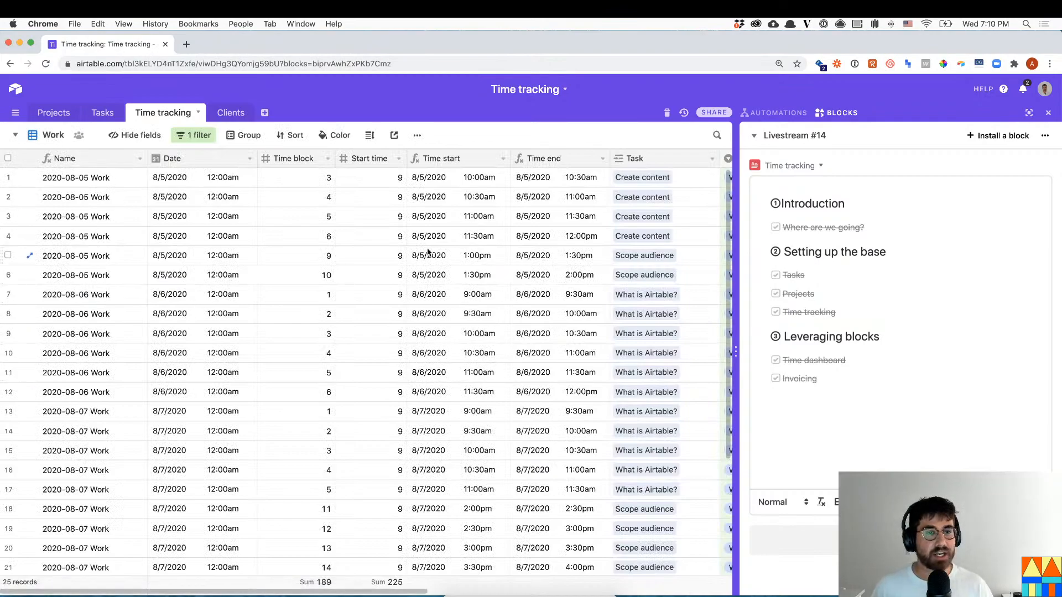
{"action": "scroll", "coordinate": [438, 421], "scroll_direction": "down", "scroll_amount": 5}
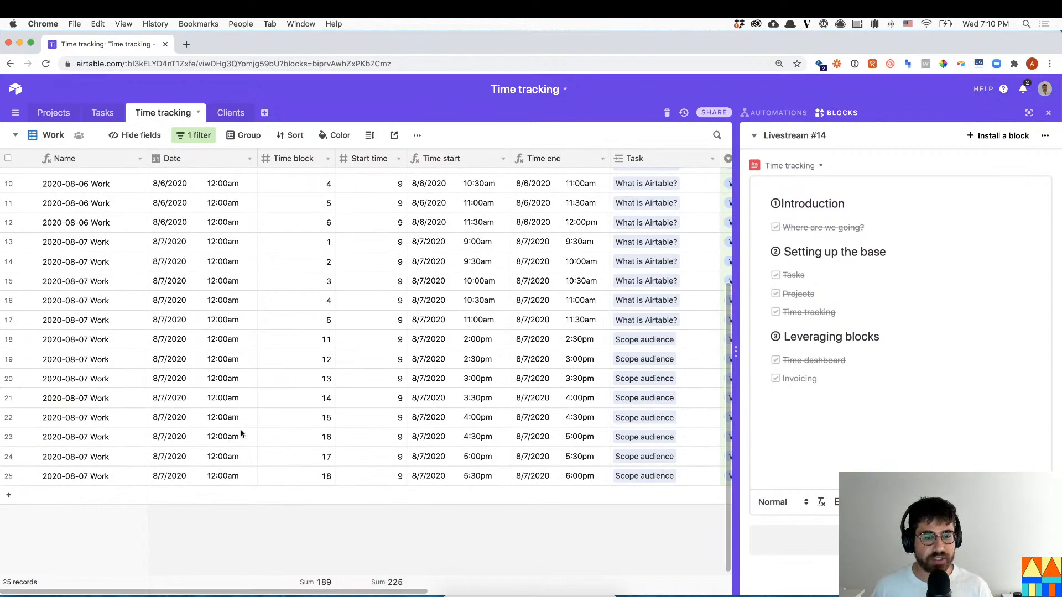
{"action": "left_click_drag", "start_coordinate": [354, 593], "coordinate": [482, 388]}
{"action": "scroll", "coordinate": [453, 288], "scroll_direction": "up", "scroll_amount": 2}
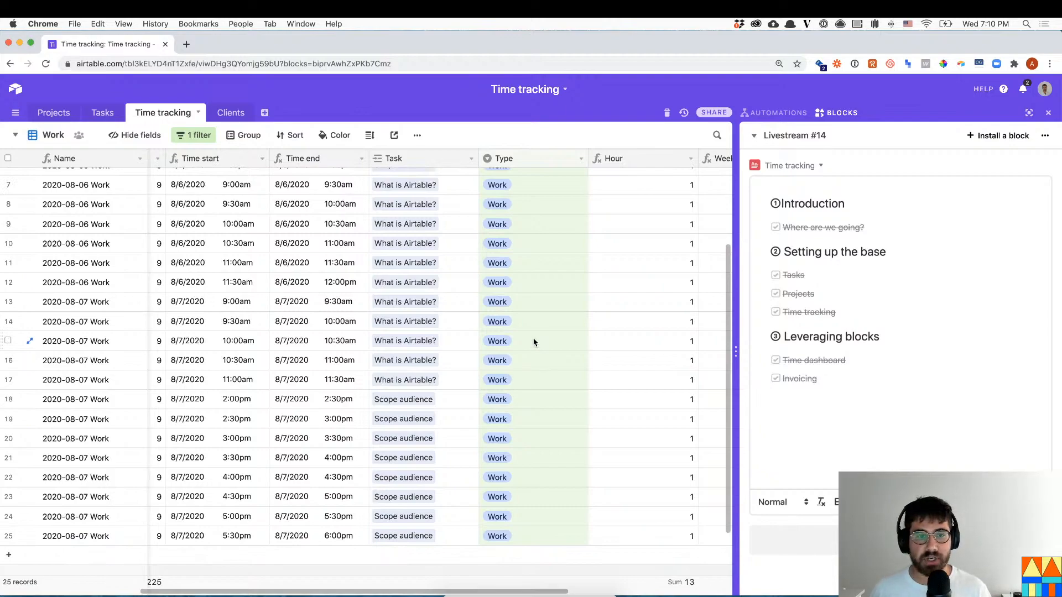
{"action": "left_click", "coordinate": [19, 136]}
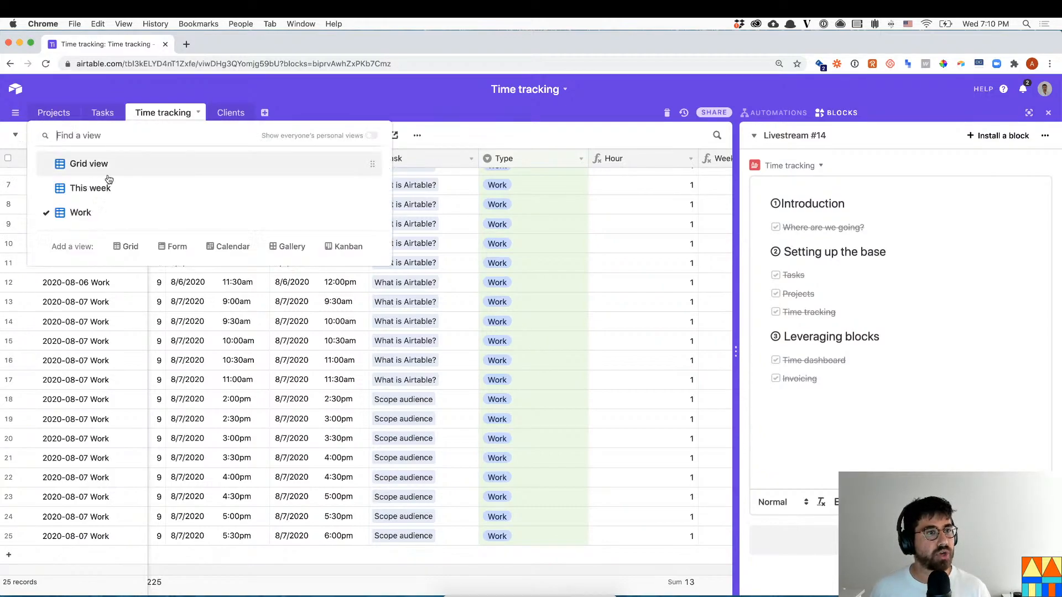
{"action": "left_click", "coordinate": [107, 189]}
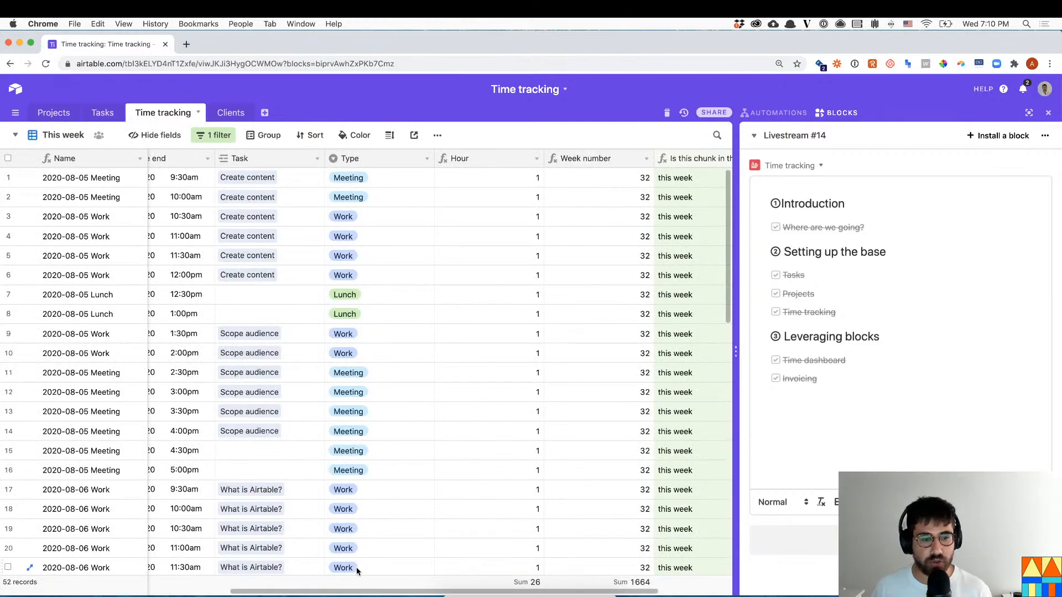
{"action": "left_click_drag", "start_coordinate": [342, 595], "coordinate": [108, 581]}
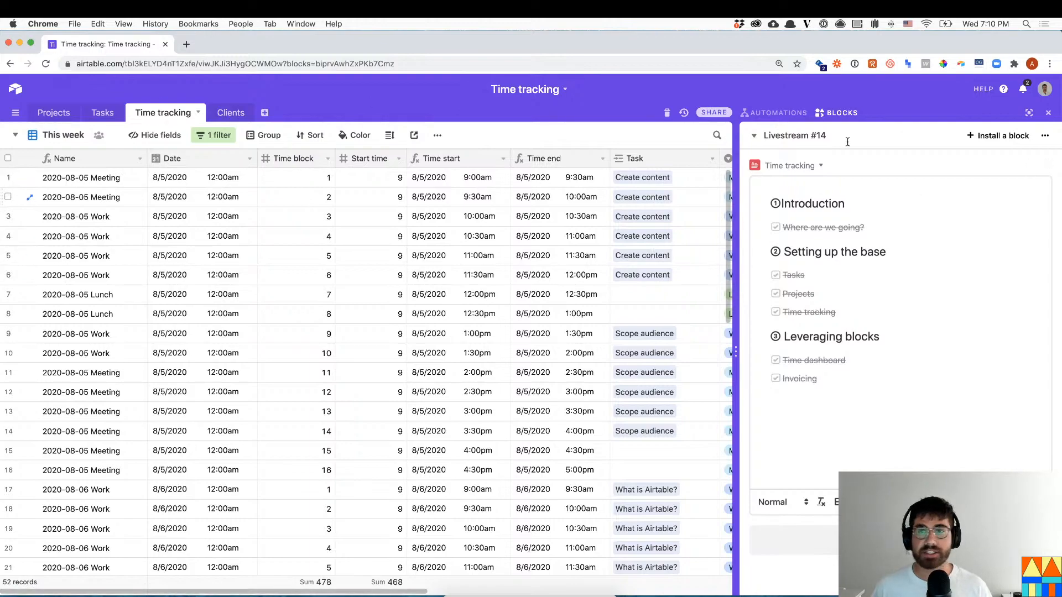
- Switch to the Time management dashboard and preview its Matrix block at full size
{"action": "left_click", "coordinate": [794, 135]}
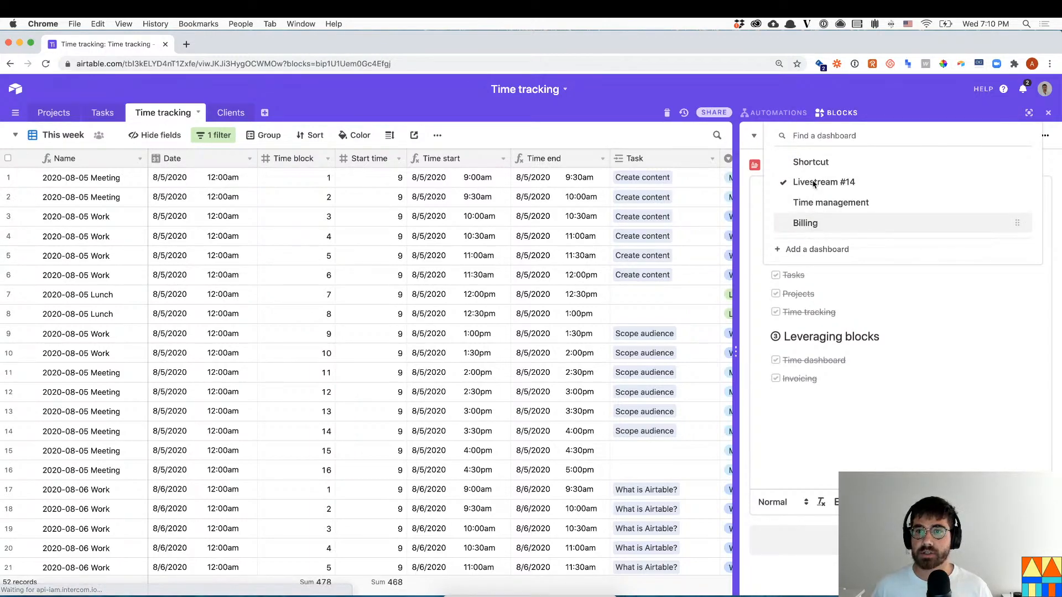
{"action": "left_click", "coordinate": [815, 227]}
{"action": "left_click", "coordinate": [780, 137]}
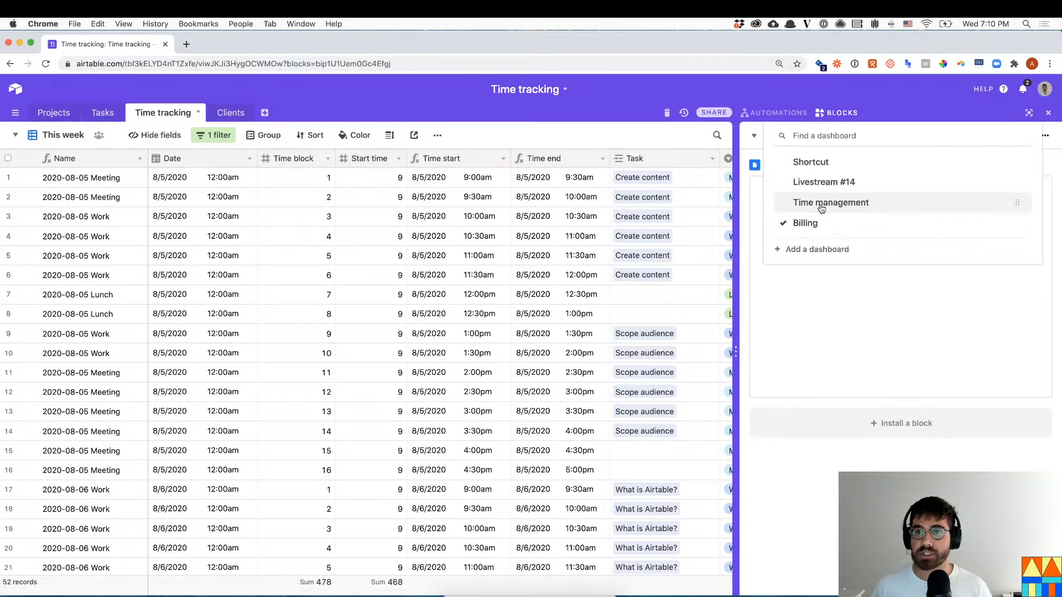
{"action": "left_click", "coordinate": [821, 204]}
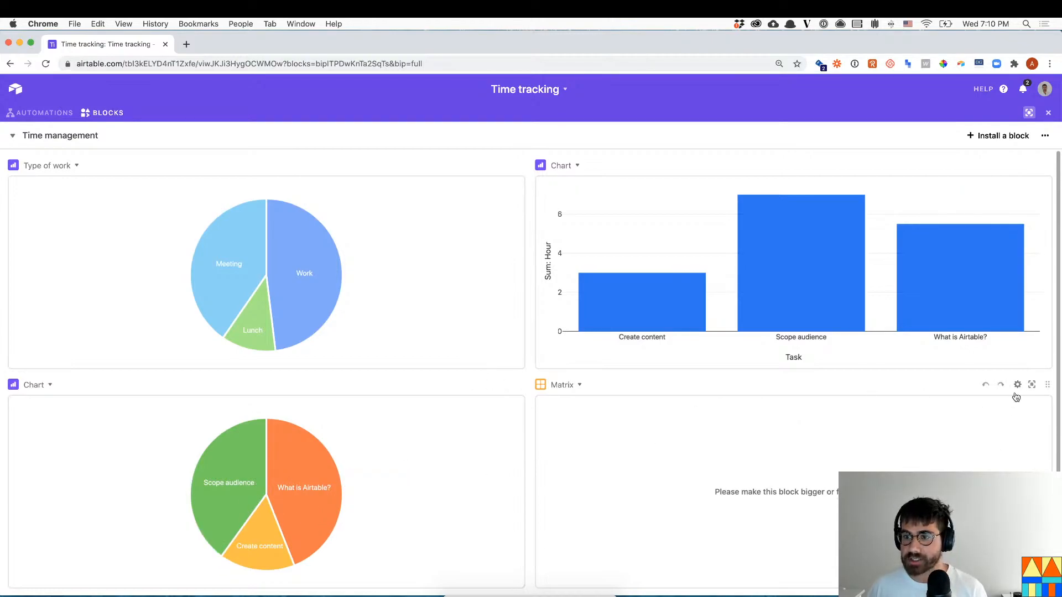
{"action": "left_click", "coordinate": [1031, 385]}
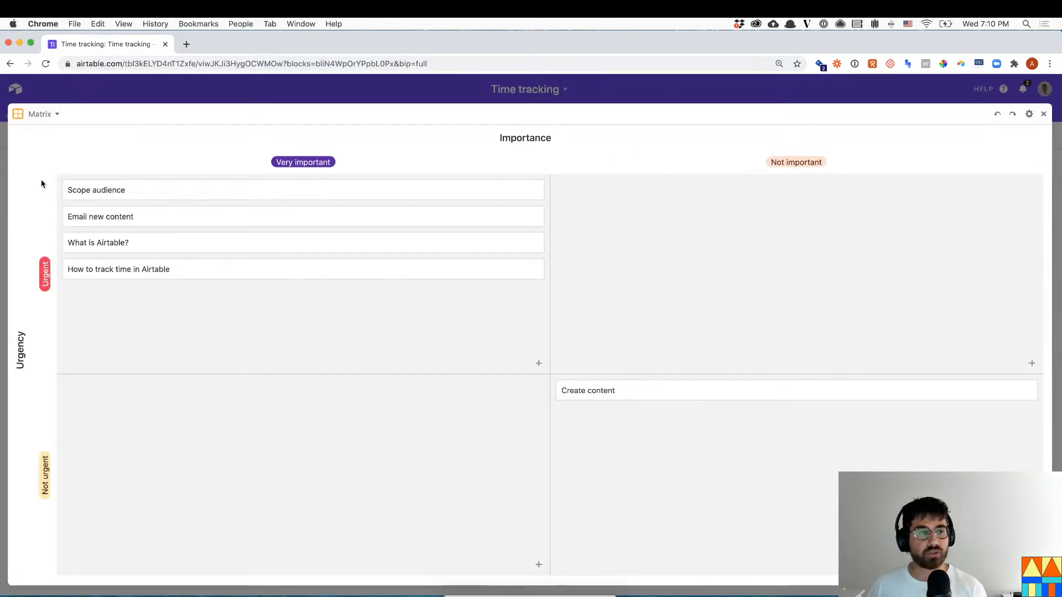
{"action": "left_click", "coordinate": [256, 95]}
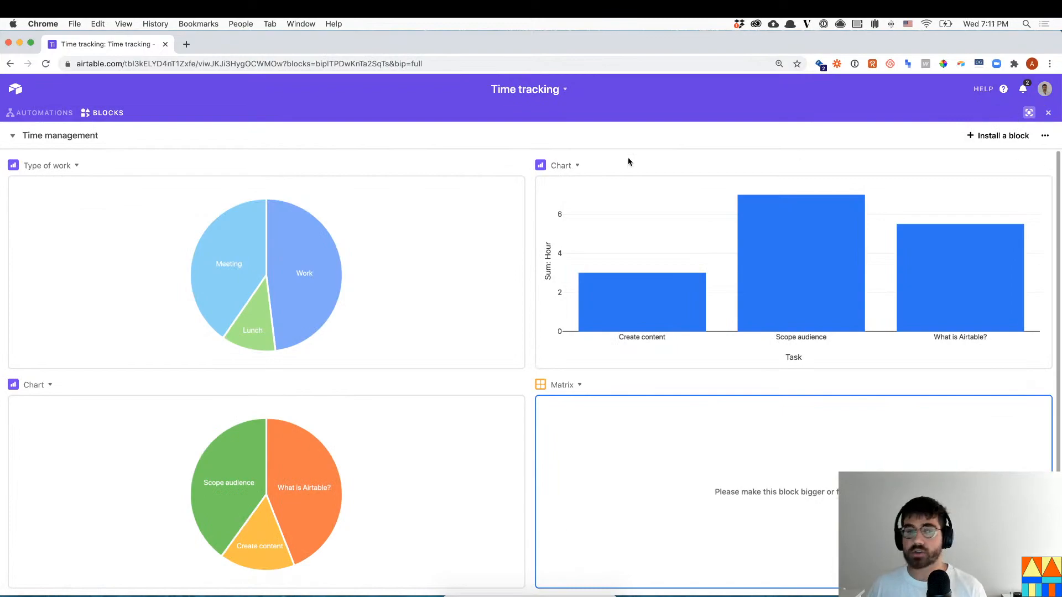
- Open the Billing dashboard and make the invoice taller so Total billable shows
{"action": "left_click", "coordinate": [94, 139]}
{"action": "left_click", "coordinate": [145, 224]}
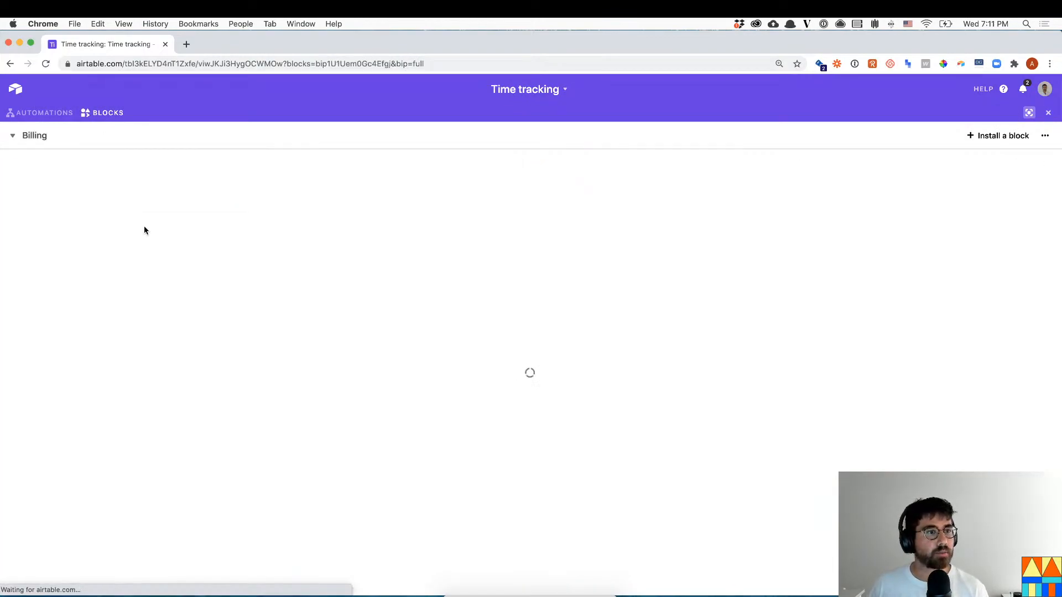
{"action": "left_click_drag", "start_coordinate": [522, 368], "coordinate": [522, 543]}
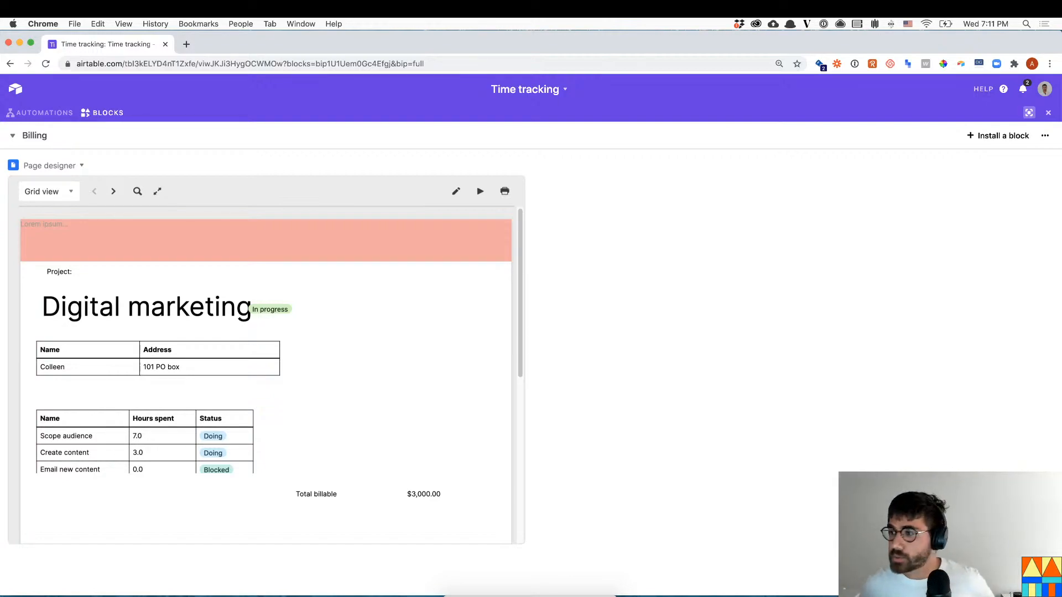
{"action": "left_click", "coordinate": [40, 112]}
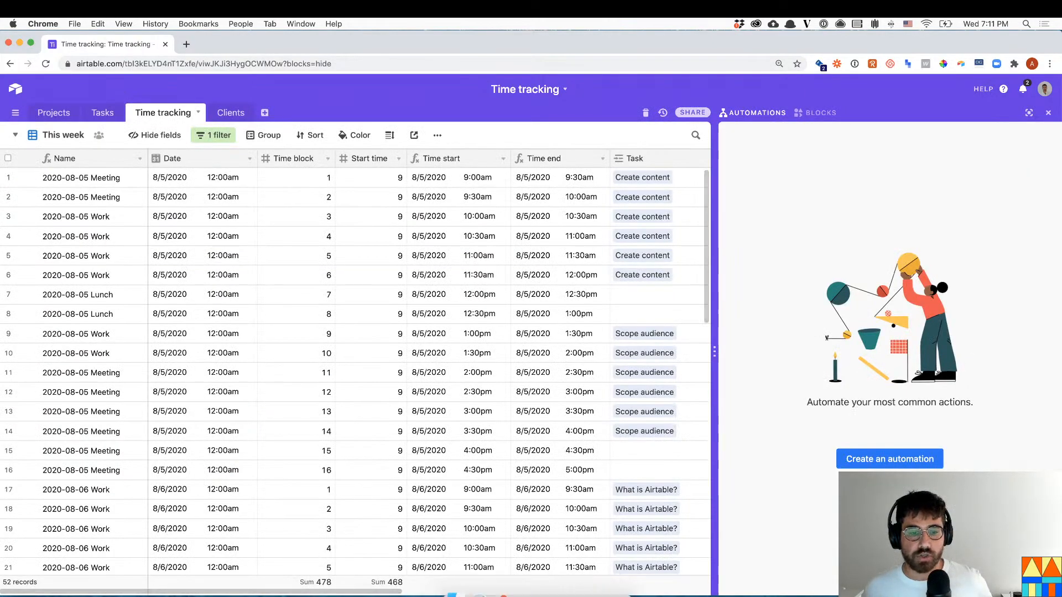
- Start a new Projects field named Send with the Button field type
{"action": "scroll", "coordinate": [505, 576], "scroll_direction": "right", "scroll_amount": 4}
{"action": "scroll", "coordinate": [505, 576], "scroll_direction": "right", "scroll_amount": 5}
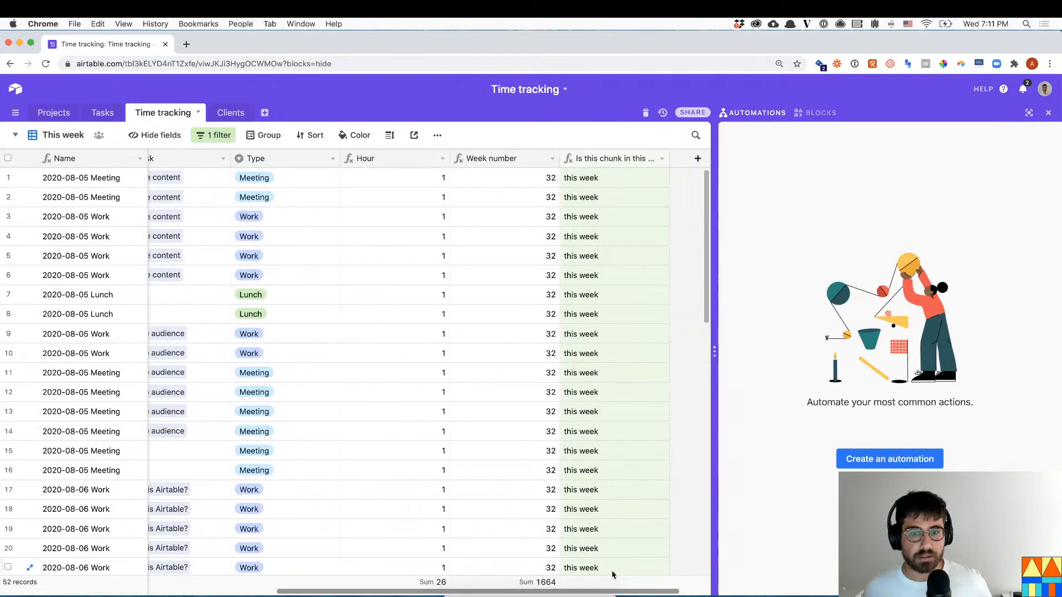
{"action": "left_click", "coordinate": [54, 112]}
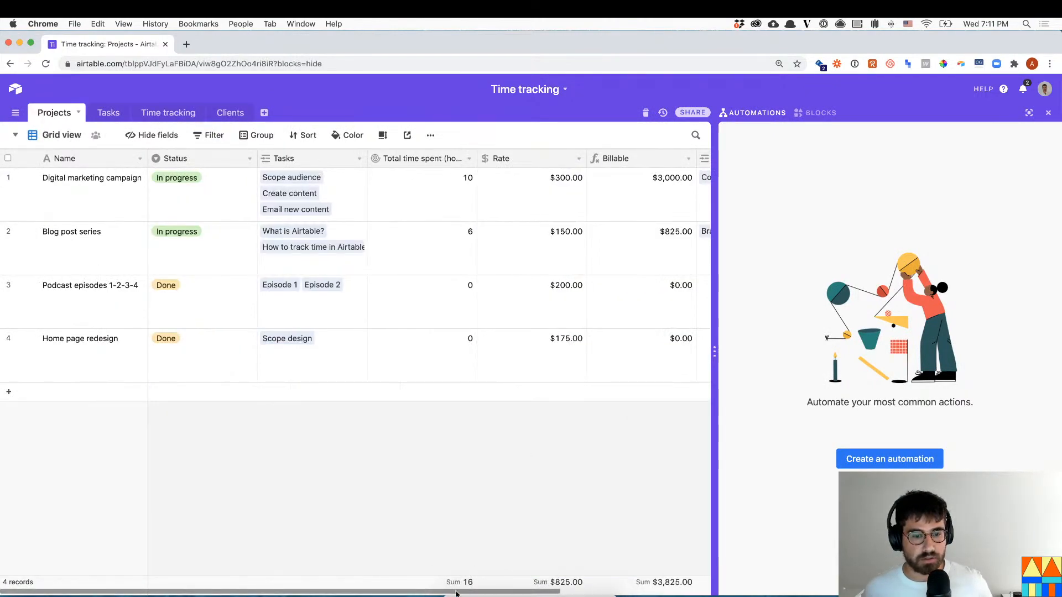
{"action": "scroll", "coordinate": [613, 376], "scroll_direction": "right", "scroll_amount": 5}
{"action": "left_click", "coordinate": [646, 158]}
{"action": "type", "text": "Send to quickbooks"}
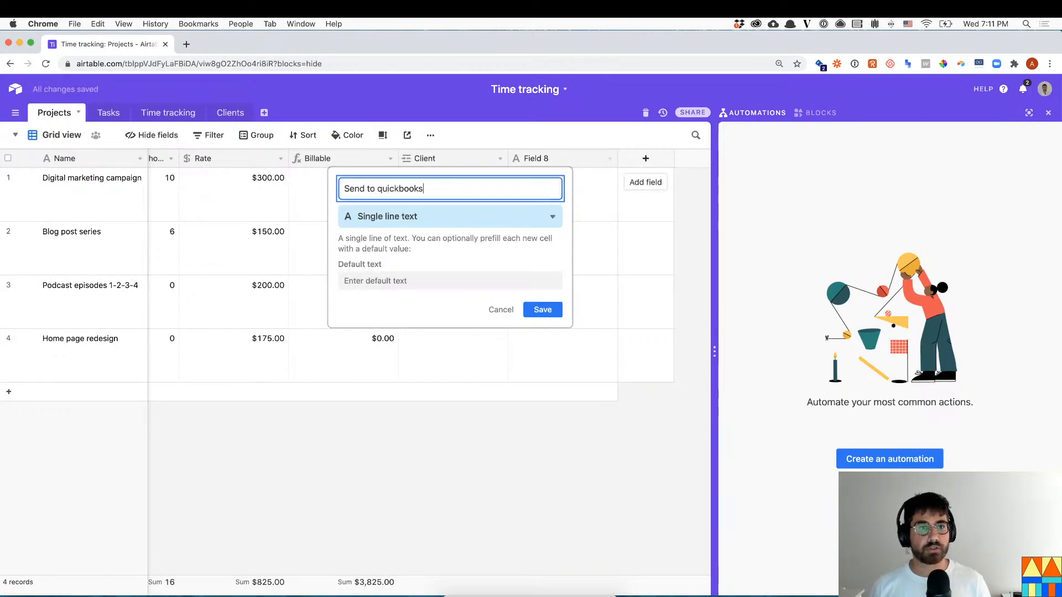
{"action": "left_click", "coordinate": [552, 217]}
{"action": "type", "text": "b"}
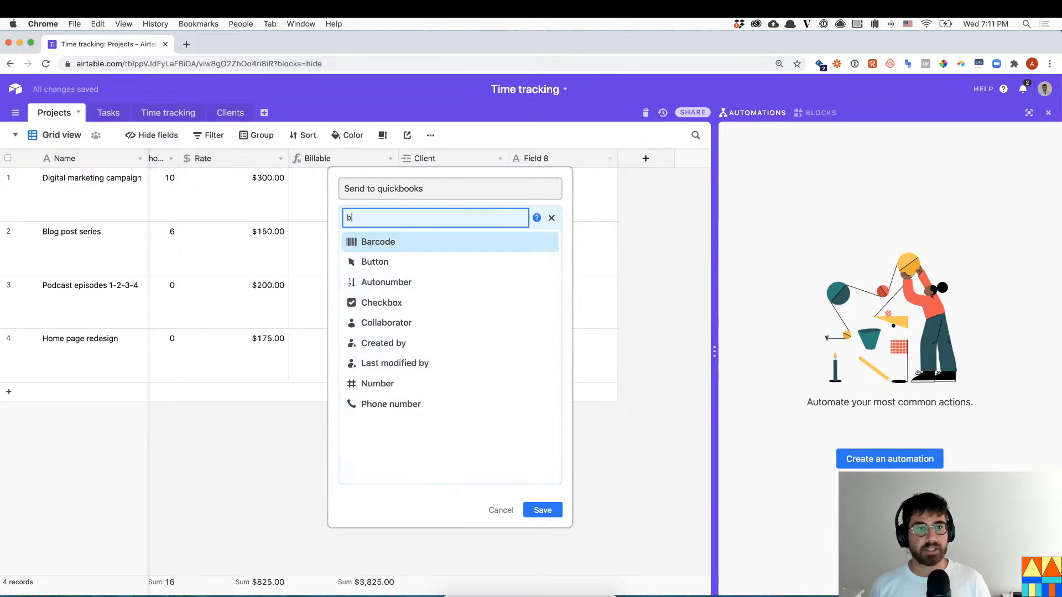
{"action": "type", "text": "utton"}
{"action": "key", "text": "Return"}
- Label the button 'Send to quickbooks', set its URL formula, and save the field
{"action": "left_click", "coordinate": [385, 279]}
{"action": "key", "text": "super+a"}
{"action": "type", "text": "Send to quickbooks"}
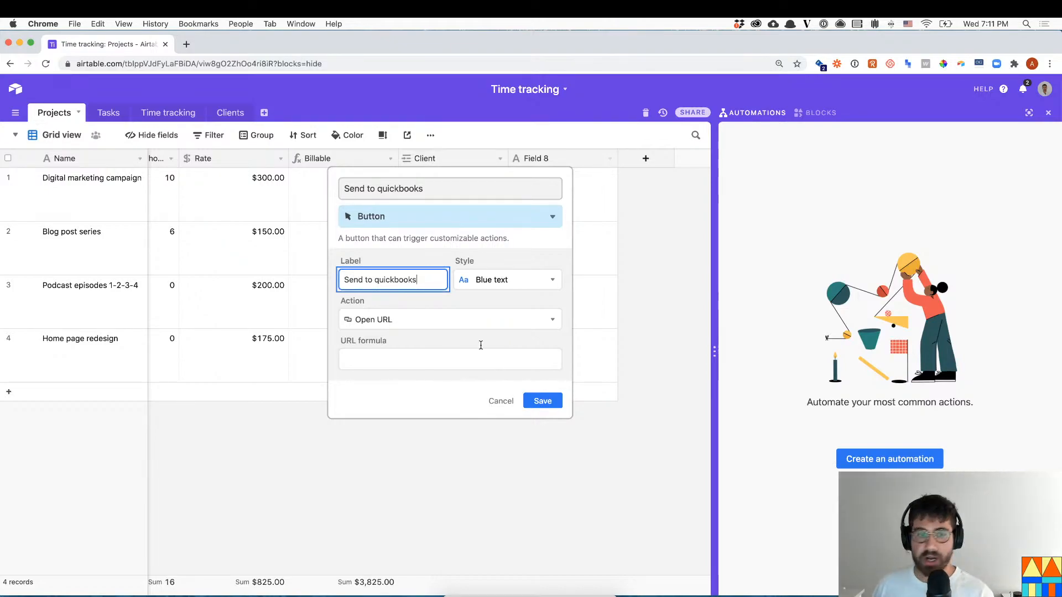
{"action": "left_click", "coordinate": [543, 401]}
{"action": "left_click", "coordinate": [400, 385]}
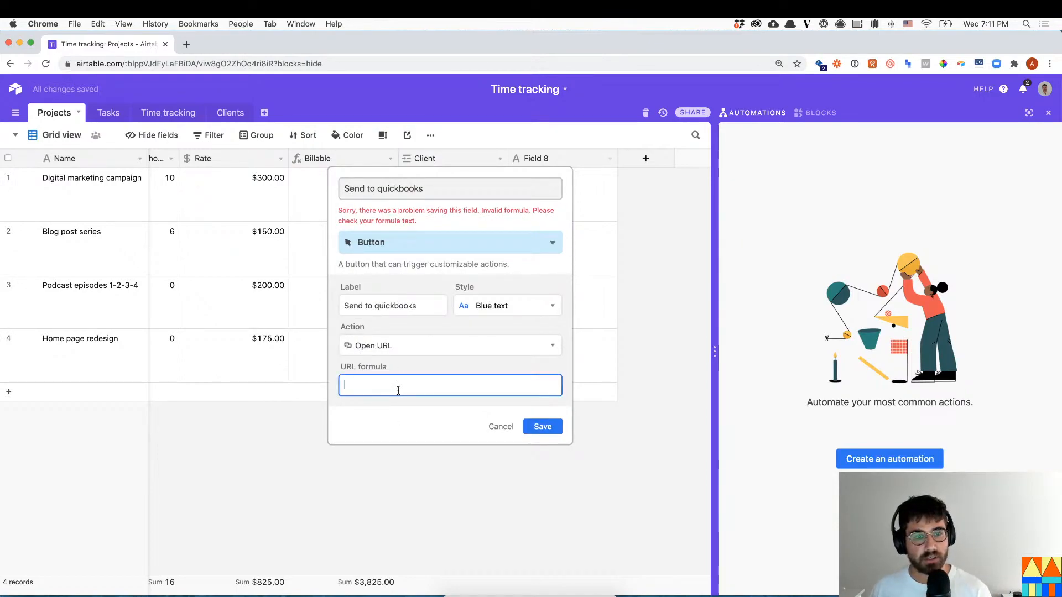
{"action": "type", "text": "=\"\"Name"}
{"action": "key", "text": "BackSpace"}
{"action": "key", "text": "BackSpace"}
{"action": "key", "text": "BackSpace"}
{"action": "key", "text": "BackSpace"}
{"action": "left_click", "coordinate": [542, 537]}
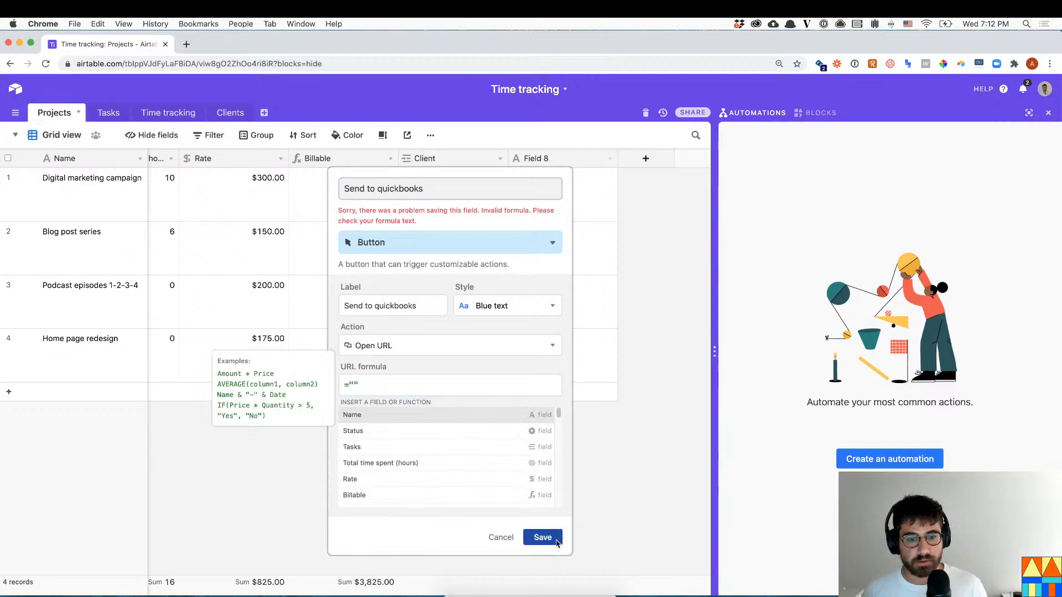